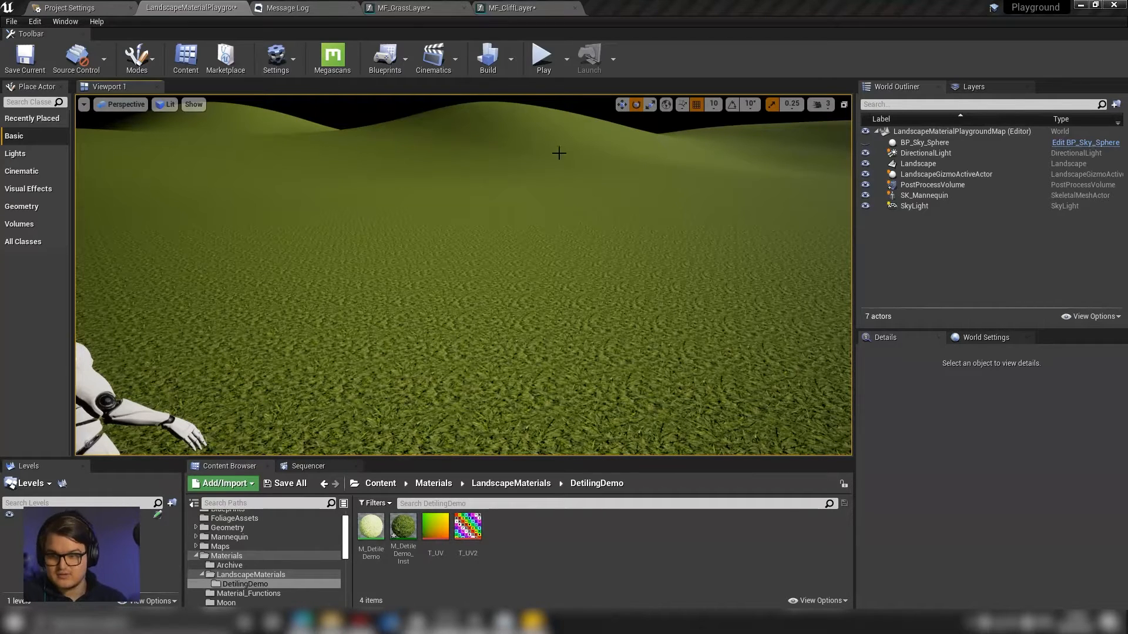
# Examine the repetition of the grass texture across the landscape, from the ground beside the mannequin to the distant hills.
pyautogui.moveTo(537, 326); pyautogui.dragTo(538, 330, button='right')
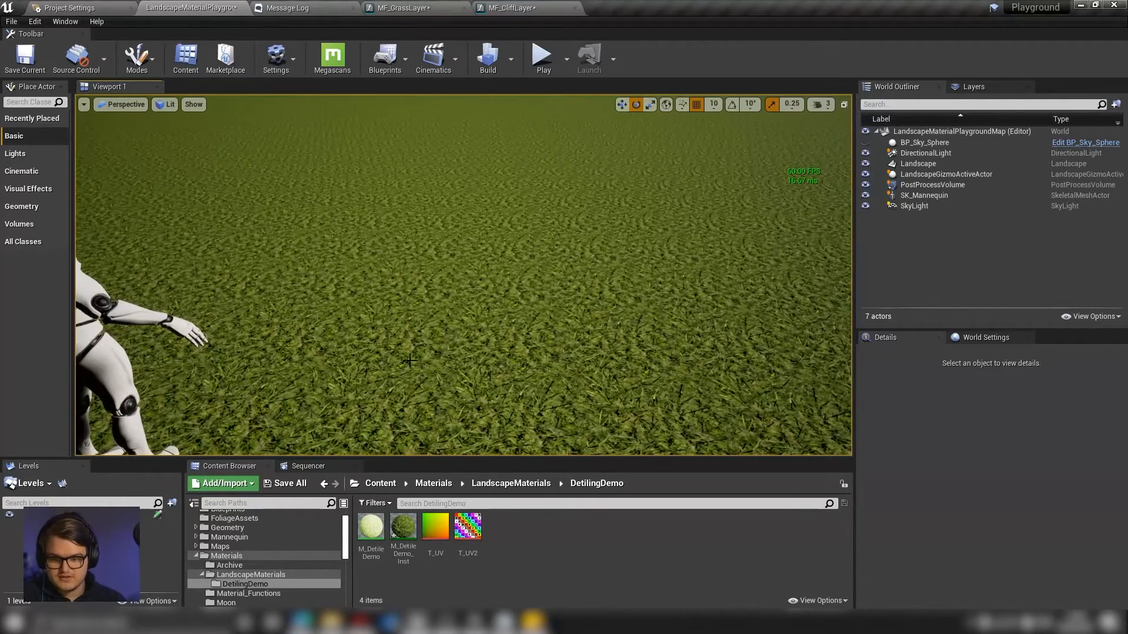
pyautogui.moveTo(453, 330); pyautogui.dragTo(458, 277, button='right')
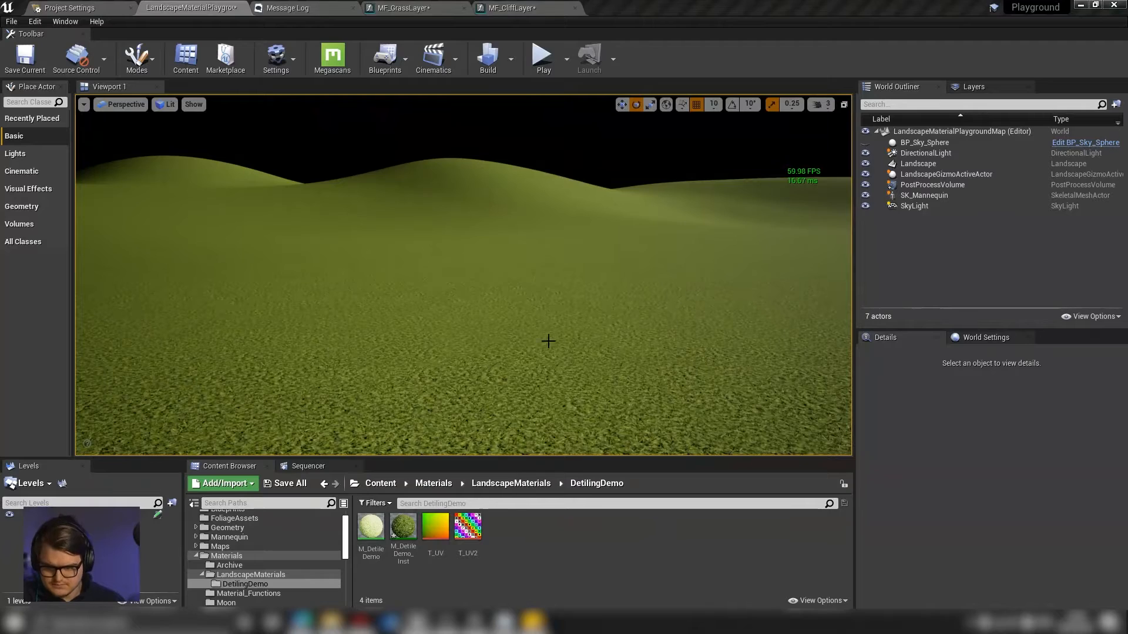
pyautogui.moveTo(550, 339); pyautogui.dragTo(550, 367, button='right')
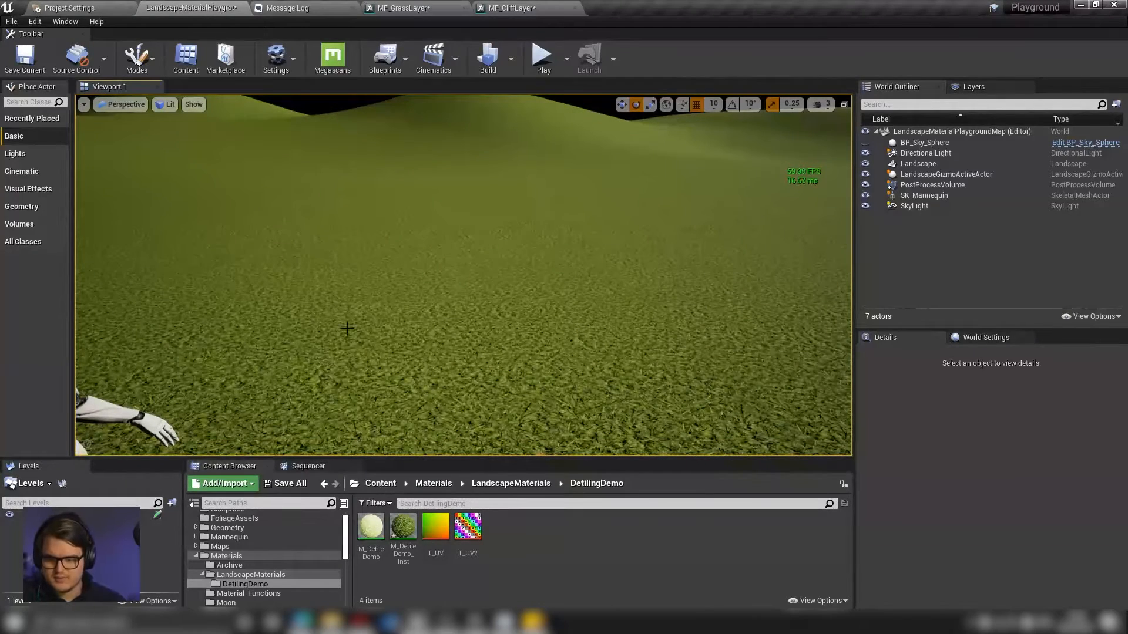
pyautogui.moveTo(603, 363); pyautogui.dragTo(582, 345, button='right')
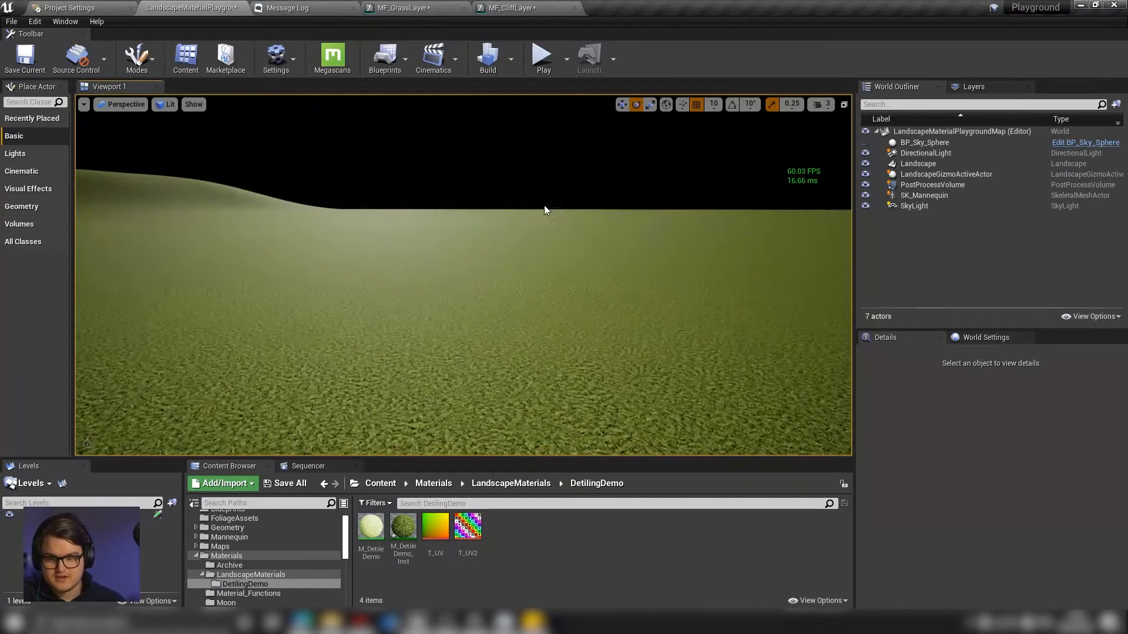
pyautogui.moveTo(551, 206); pyautogui.dragTo(453, 204, button='right')
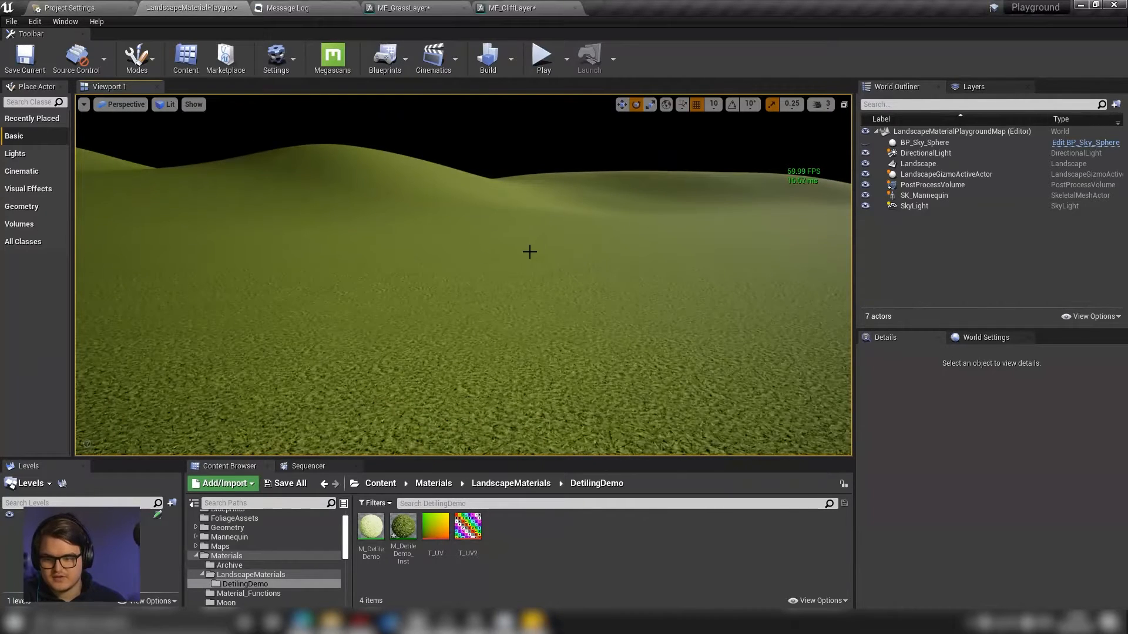
pyautogui.moveTo(529, 250); pyautogui.dragTo(478, 229, button='right')
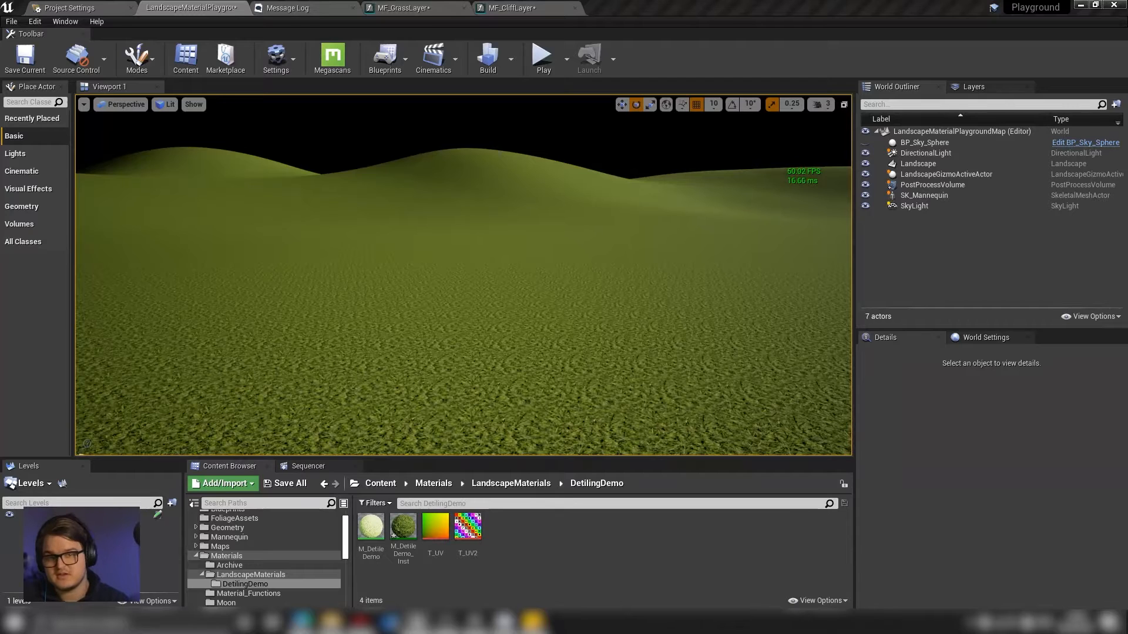
pyautogui.moveTo(775, 227); pyautogui.dragTo(772, 229, button='right')
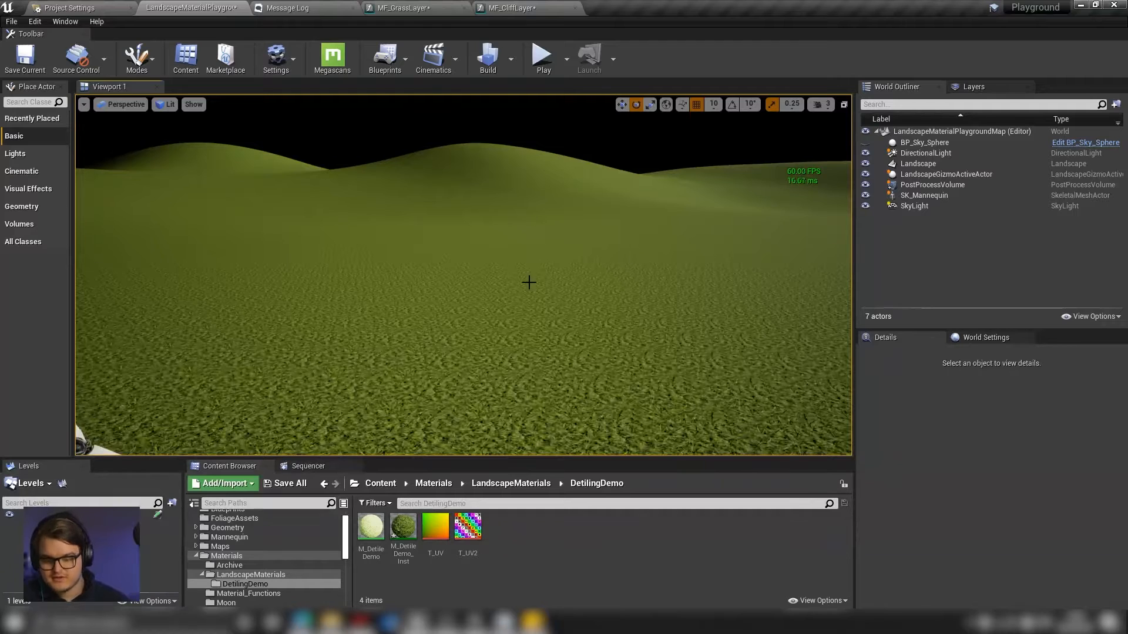
pyautogui.moveTo(526, 320); pyautogui.dragTo(570, 321, button='right')
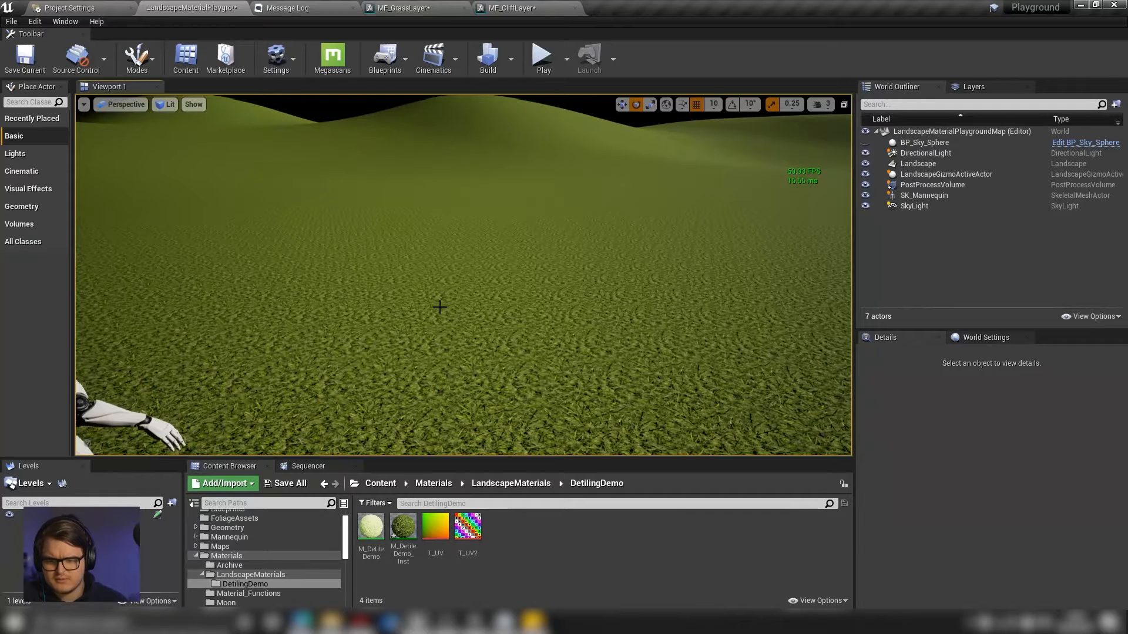
pyautogui.moveTo(473, 168); pyautogui.dragTo(489, 350, button='right')
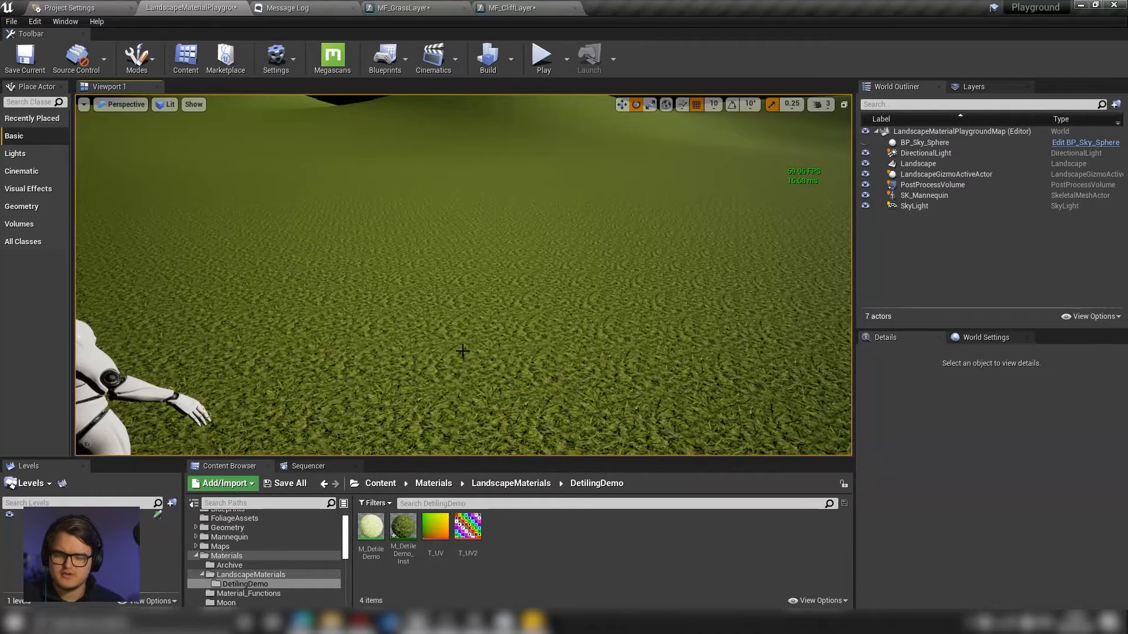
pyautogui.moveTo(464, 359); pyautogui.dragTo(446, 312, button='right')
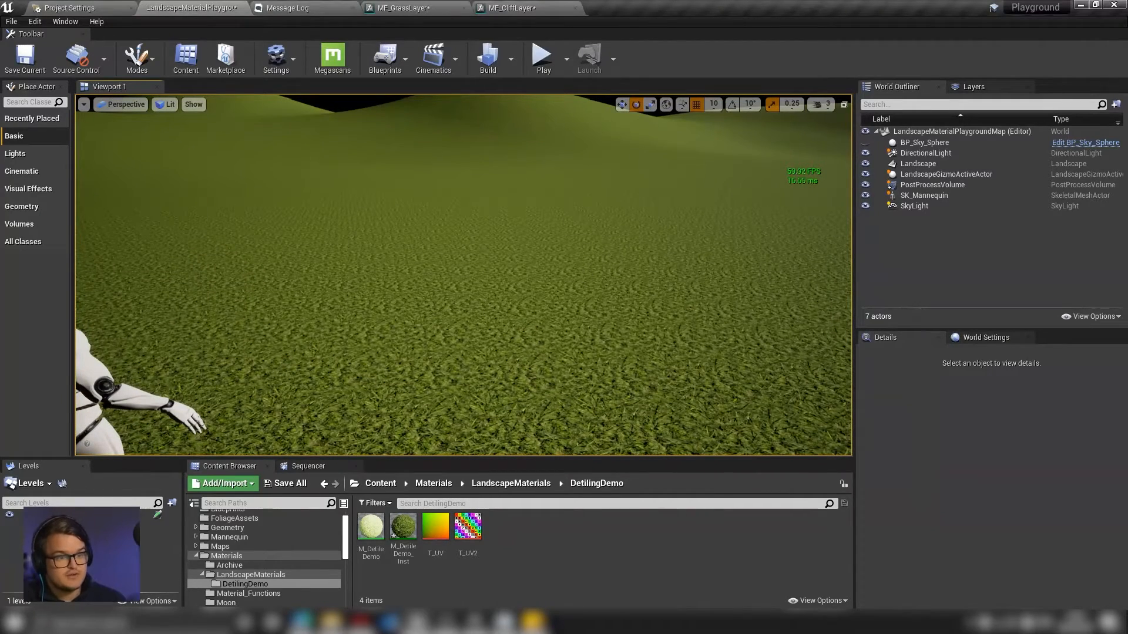
# In M_DetileDemo_Inst, set Colour to Albedo_4K_sbglpdp0_Damp_Mud and Normal to Normal_4K_sbglpdp0_Damp_Mud.
pyautogui.moveTo(1125, 36); pyautogui.dragTo(854, 94)
pyautogui.click(831, 315)
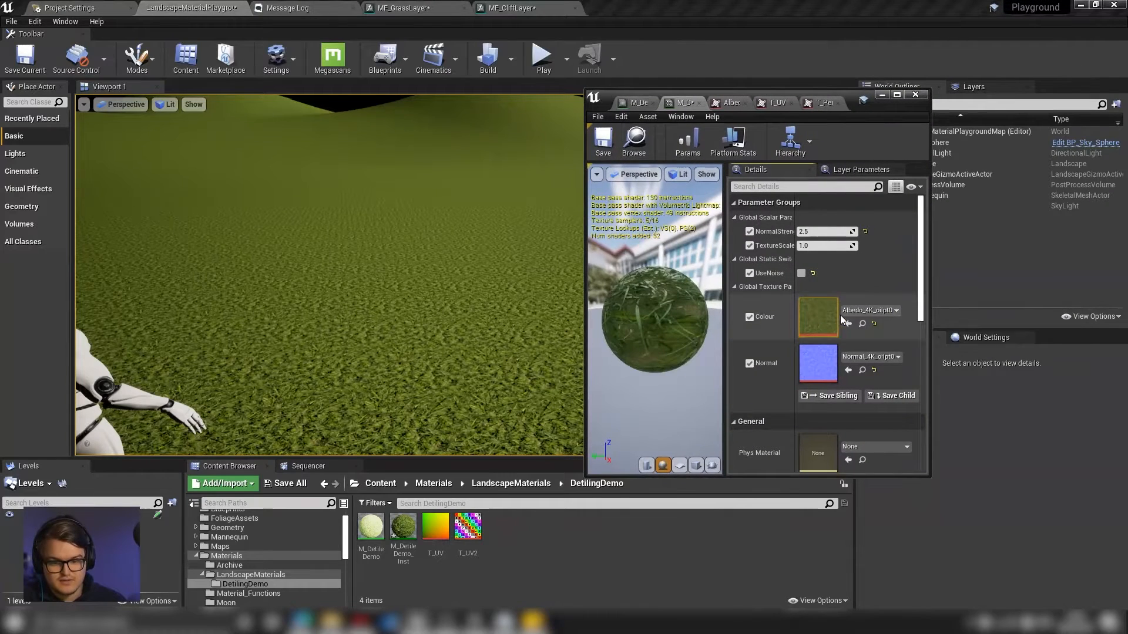
pyautogui.click(872, 312)
pyautogui.write('mud')
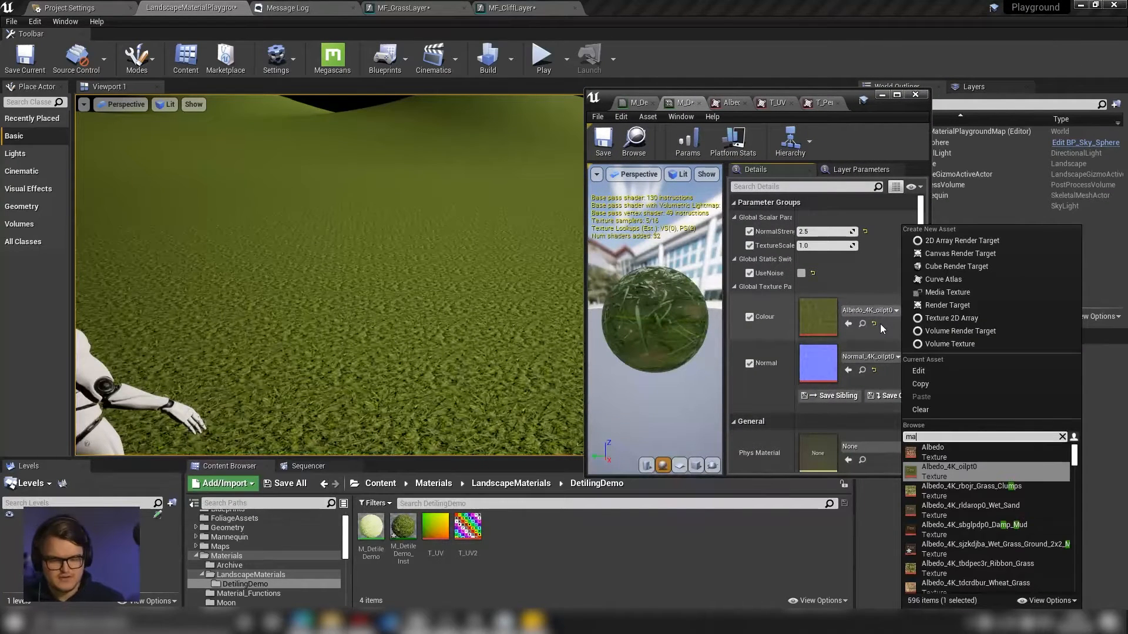
pyautogui.press('Return')
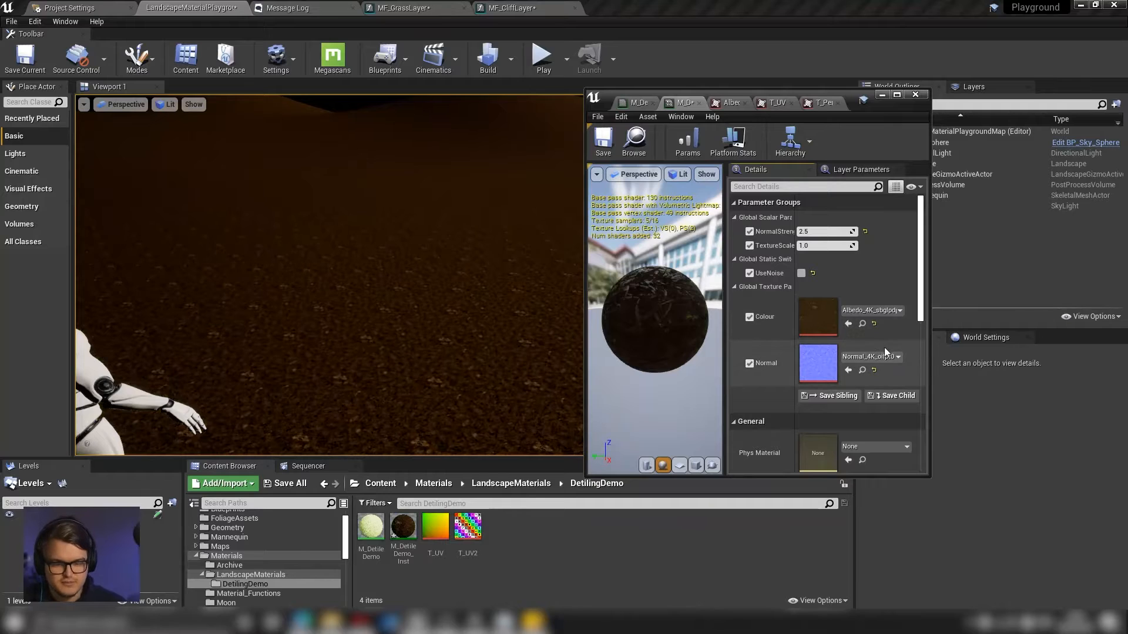
pyautogui.click(884, 357)
pyautogui.write('mud')
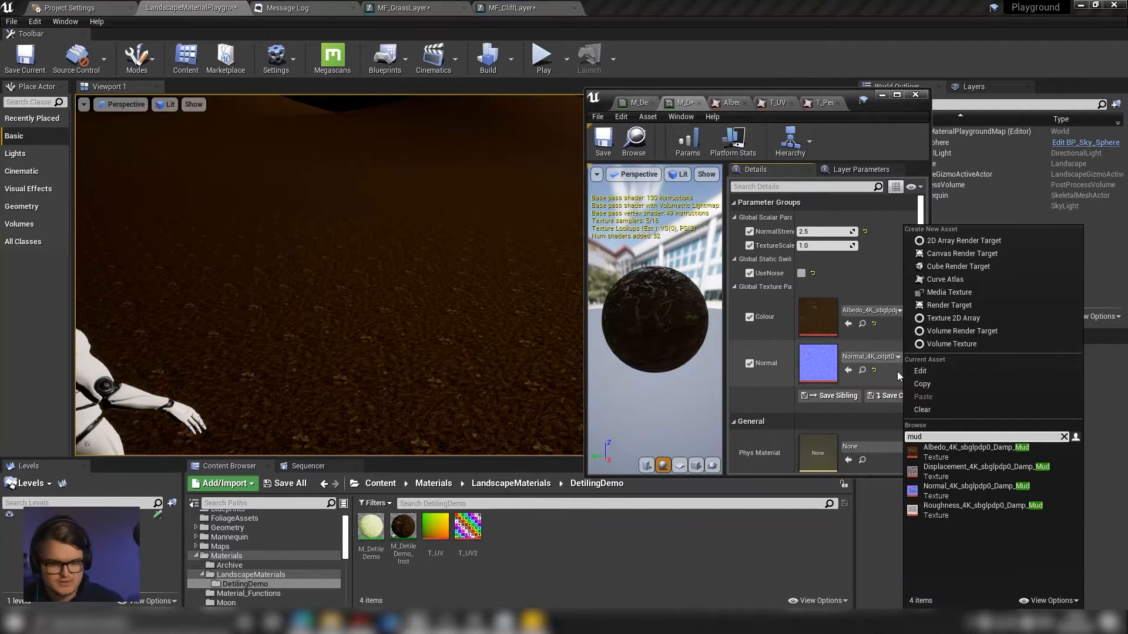
pyautogui.press('Return')
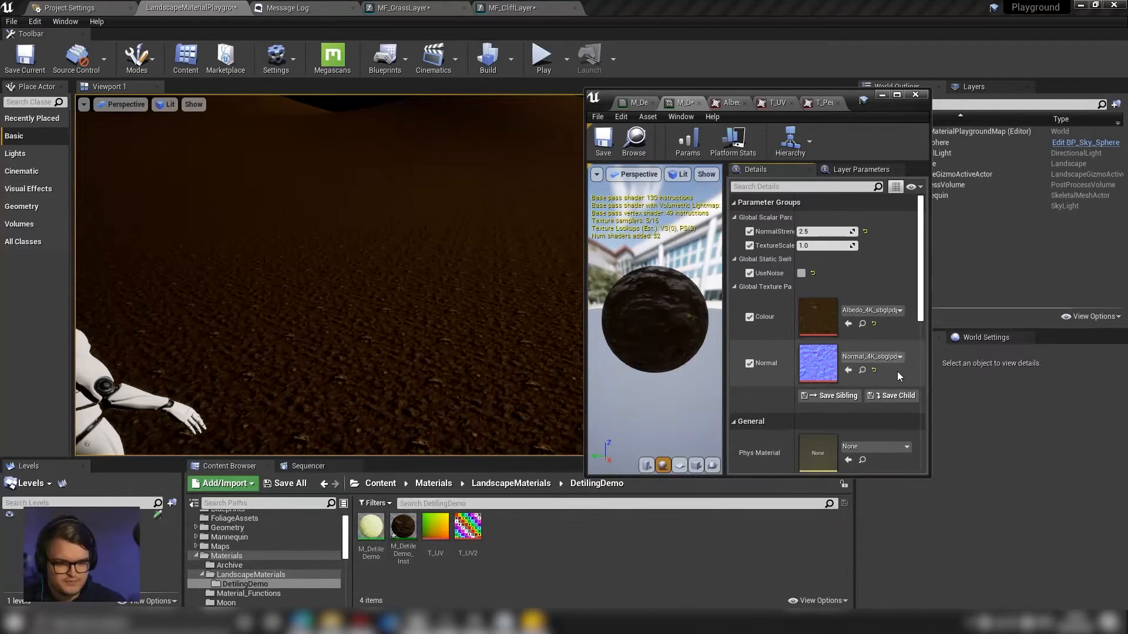
# Inspect the Damp_Mud albedo texture at full window size, then return to the material instance in a smaller window.
pyautogui.doubleClick(824, 318)
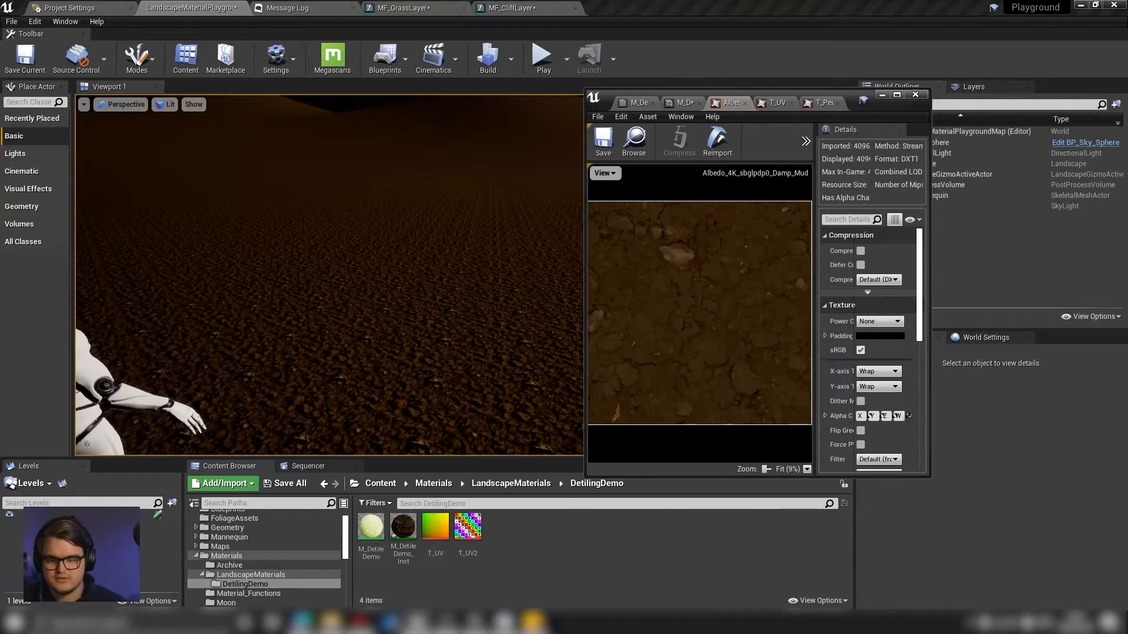
pyautogui.doubleClick(837, 91)
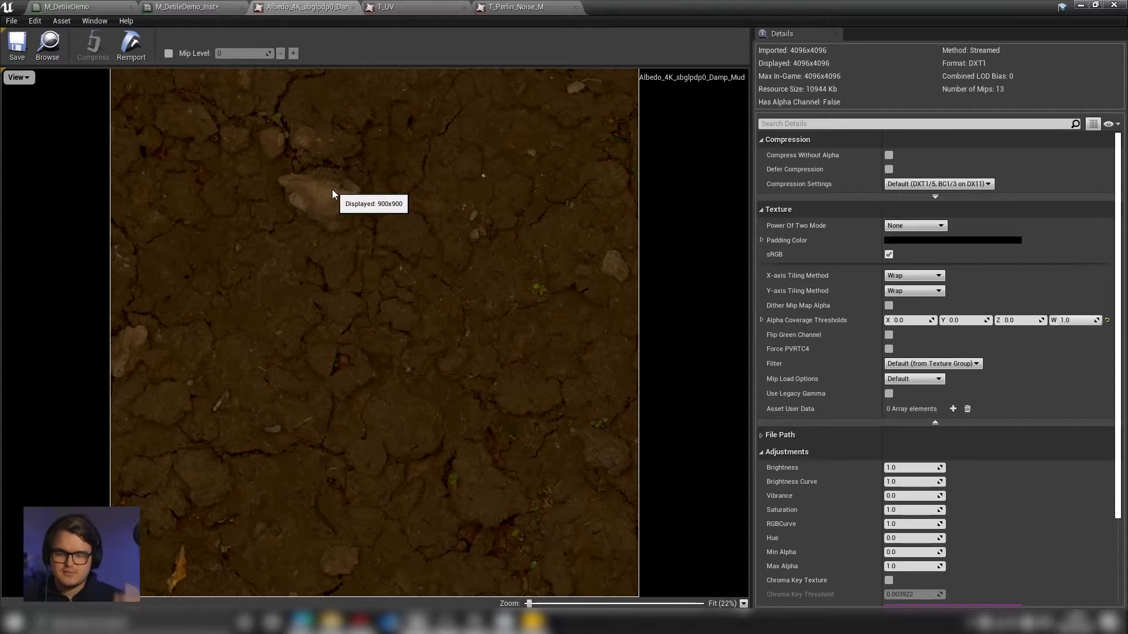
pyautogui.click(235, 6)
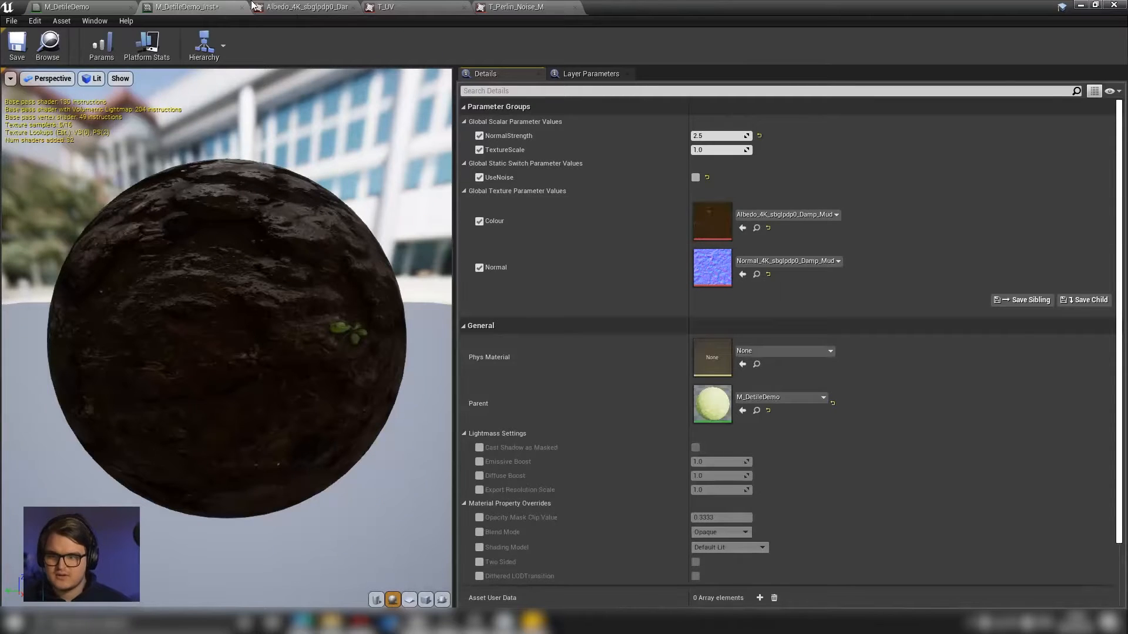
pyautogui.moveTo(254, 4); pyautogui.dragTo(771, 43)
# Examine the mud texture's tiling on the landscape from several angles, both near the mannequin and towards the horizon.
pyautogui.click(451, 244)
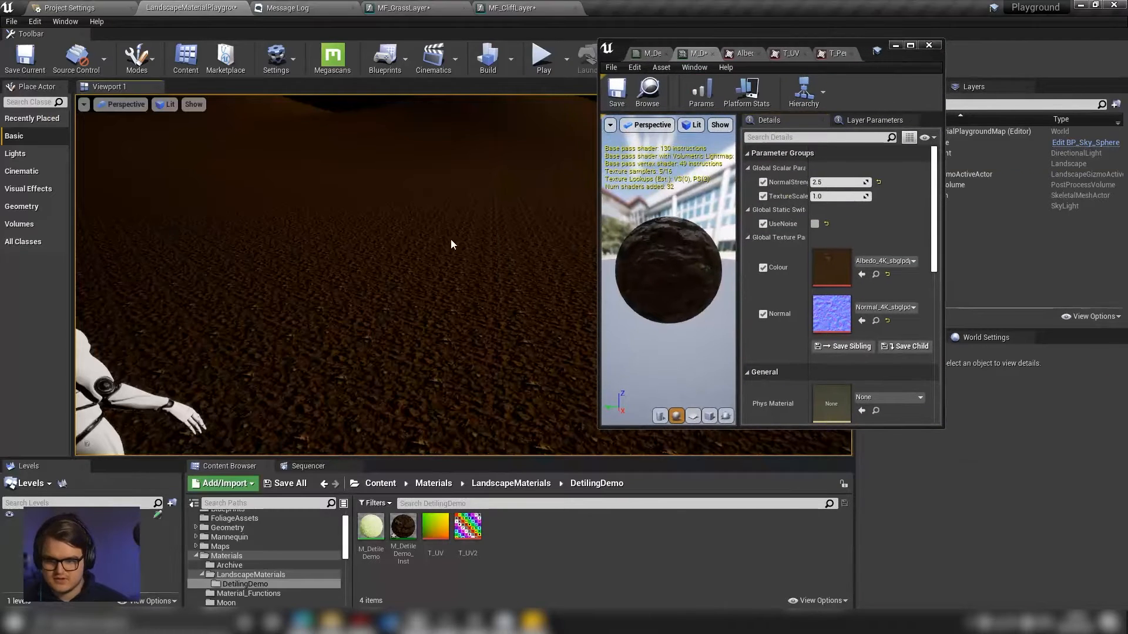
pyautogui.moveTo(450, 245); pyautogui.dragTo(465, 286, button='right')
pyautogui.press('s')
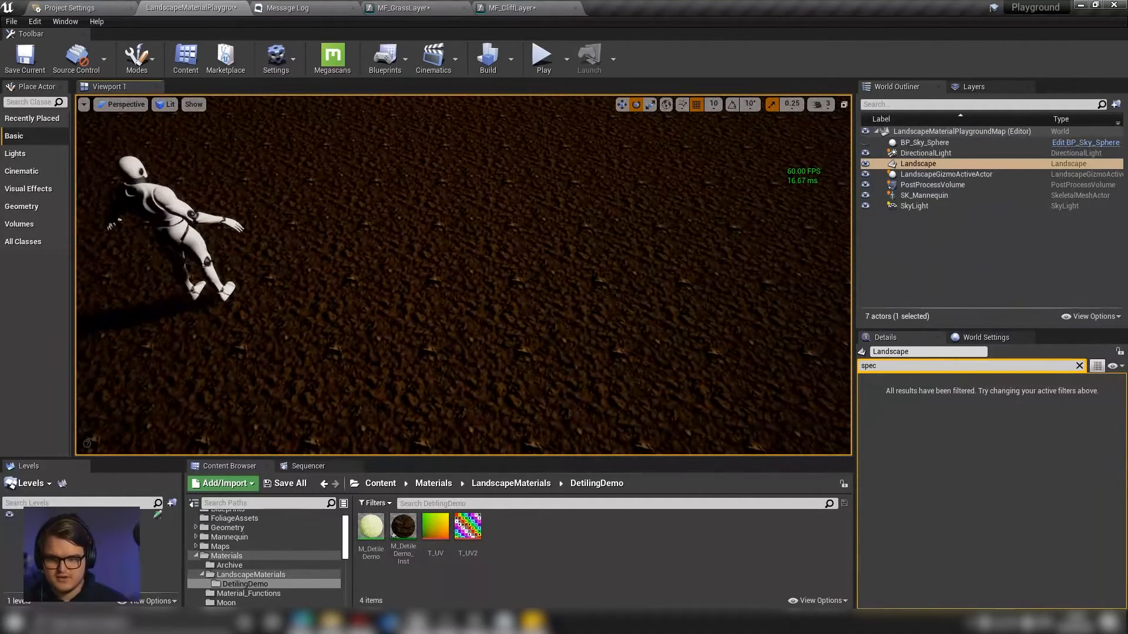
pyautogui.moveTo(464, 286); pyautogui.dragTo(470, 242, button='right')
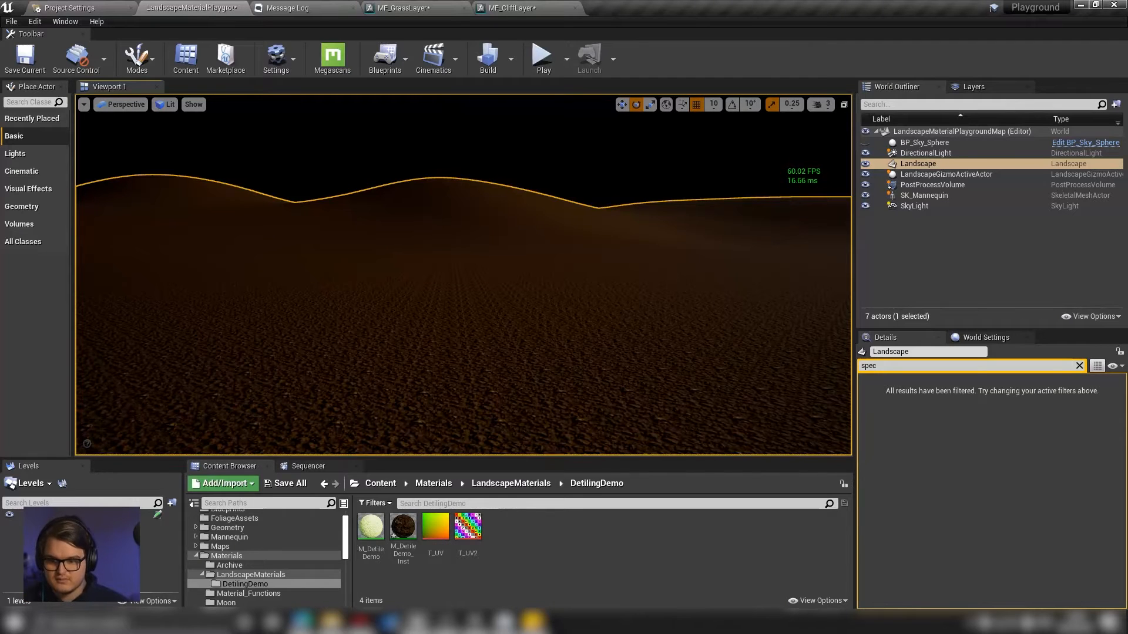
pyautogui.moveTo(441, 116); pyautogui.dragTo(535, 117, button='right')
pyautogui.moveTo(534, 270); pyautogui.dragTo(546, 274, button='right')
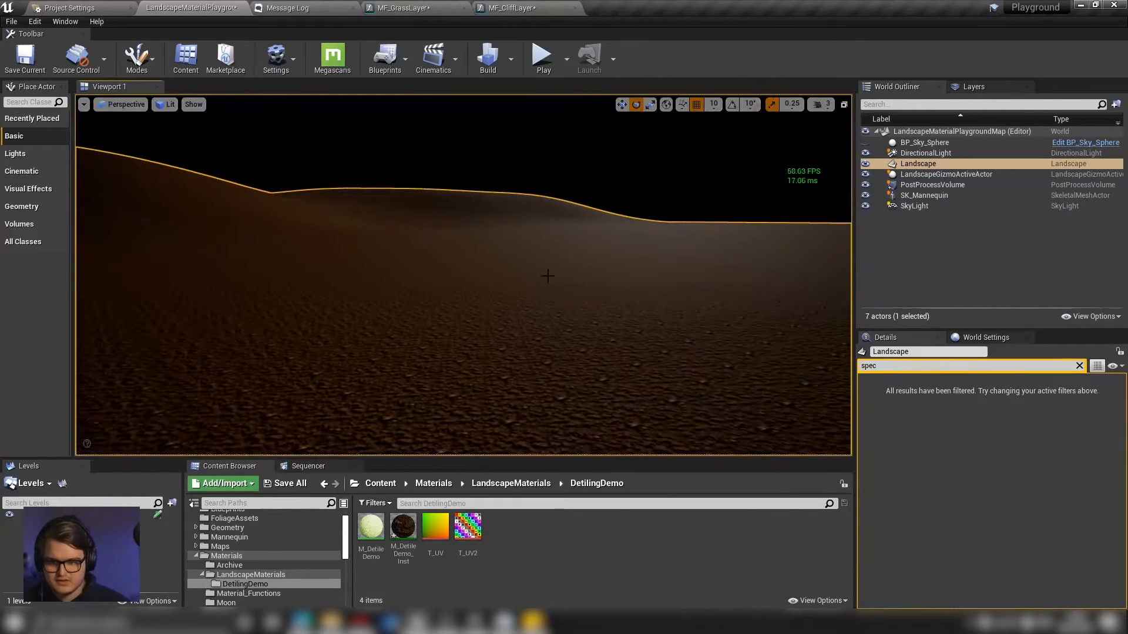
pyautogui.moveTo(500, 224); pyautogui.dragTo(640, 229, button='right')
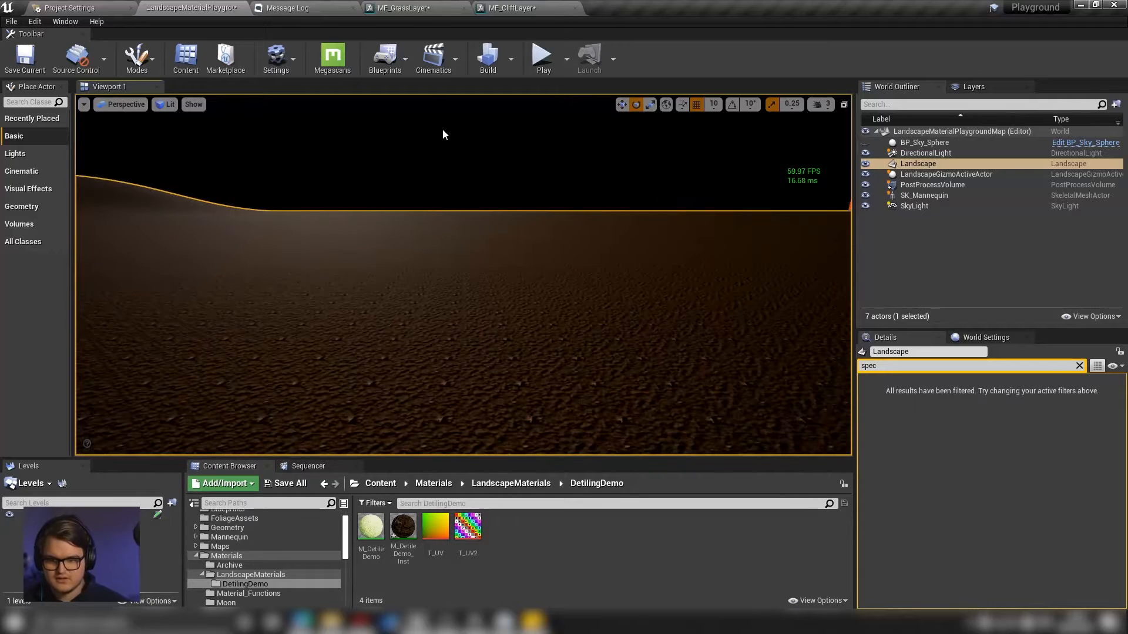
pyautogui.moveTo(518, 245); pyautogui.dragTo(385, 304, button='right')
pyautogui.press('s')
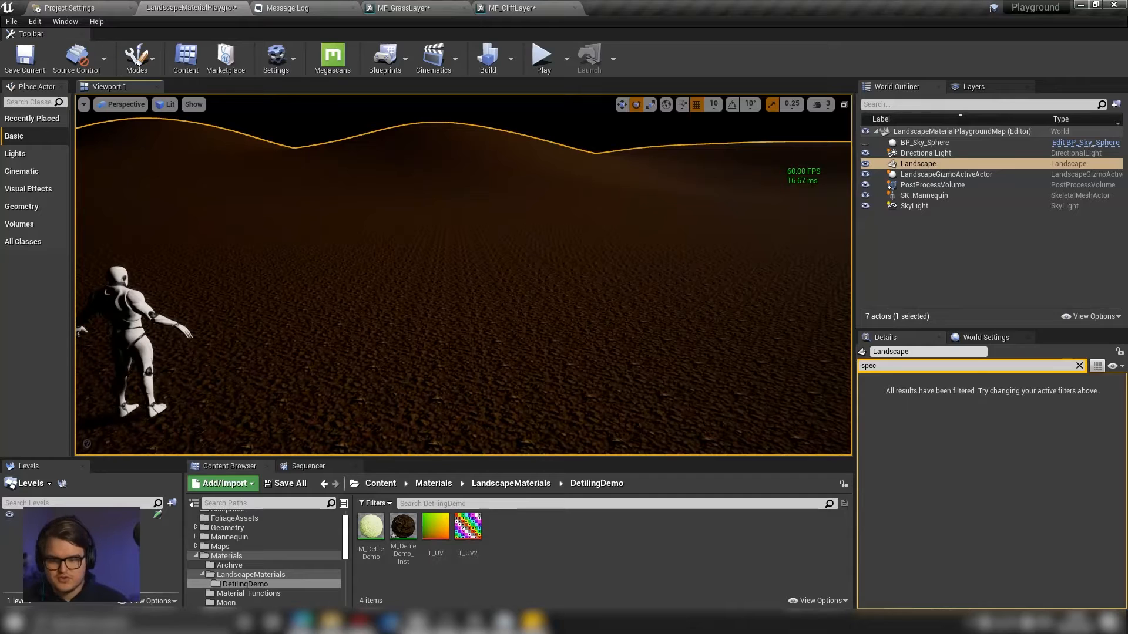
pyautogui.moveTo(519, 241); pyautogui.dragTo(541, 296, button='right')
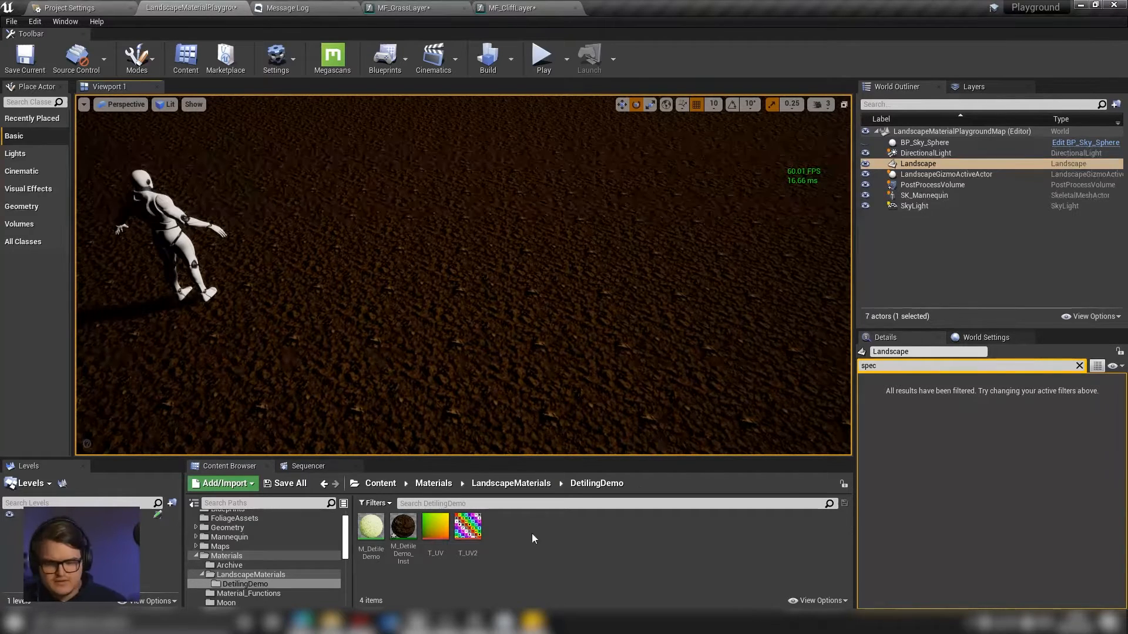
# Enable the UseNoise switch in the M_DetileDemo_Inst material instance and minimize its editor window.
pyautogui.moveTo(452, 622)
pyautogui.click(487, 560)
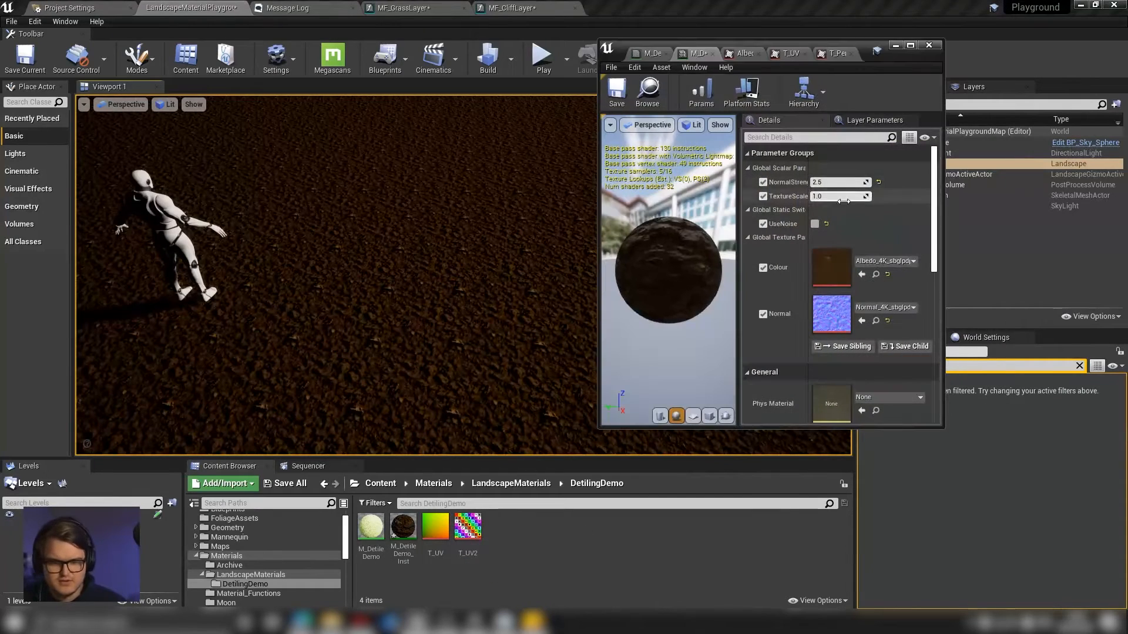
pyautogui.click(815, 224)
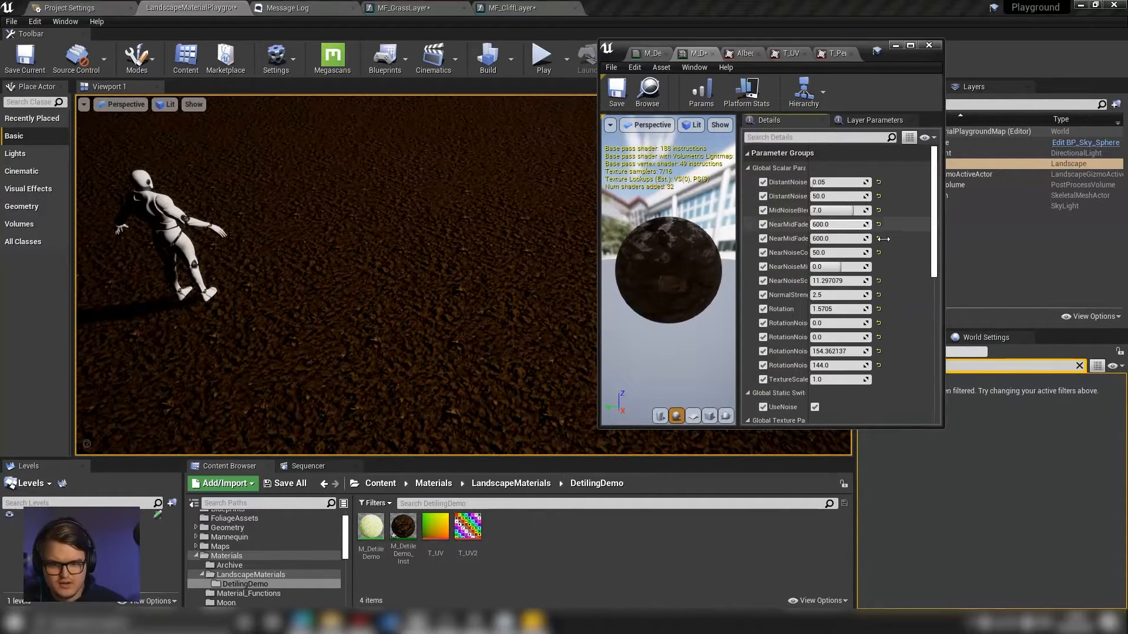
pyautogui.click(895, 46)
# Inspect the mud landscape with noise enabled, both close to the ground and from farther away.
pyautogui.moveTo(812, 124); pyautogui.dragTo(770, 147, button='right')
pyautogui.press('w')
pyautogui.moveTo(594, 311); pyautogui.dragTo(649, 283, button='right')
pyautogui.press('w')
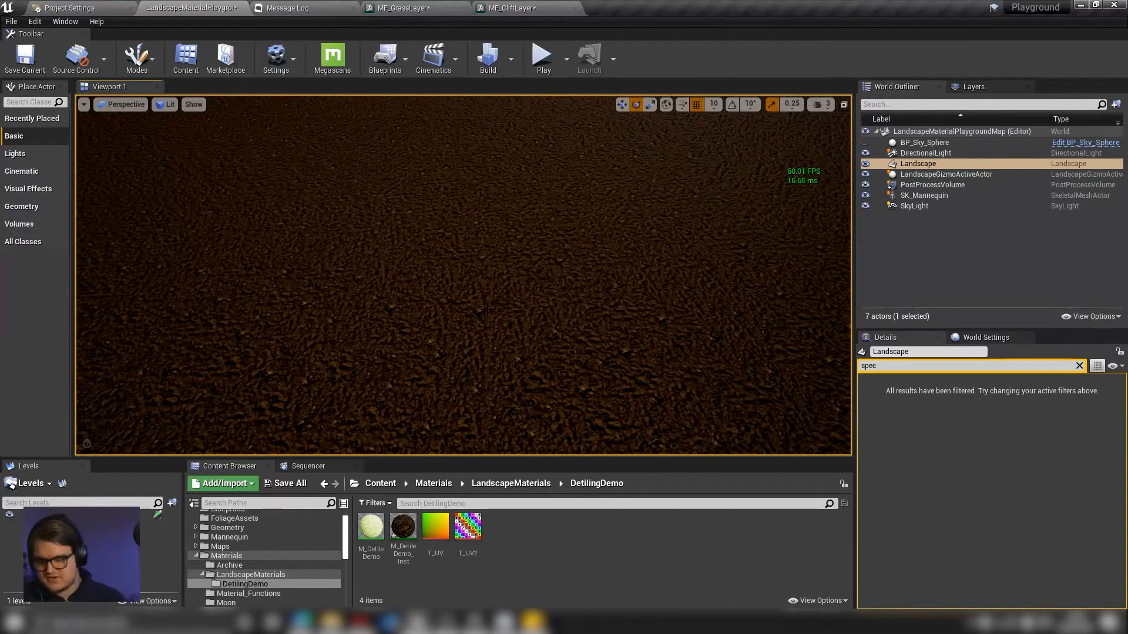
pyautogui.moveTo(487, 310); pyautogui.dragTo(511, 357, button='right')
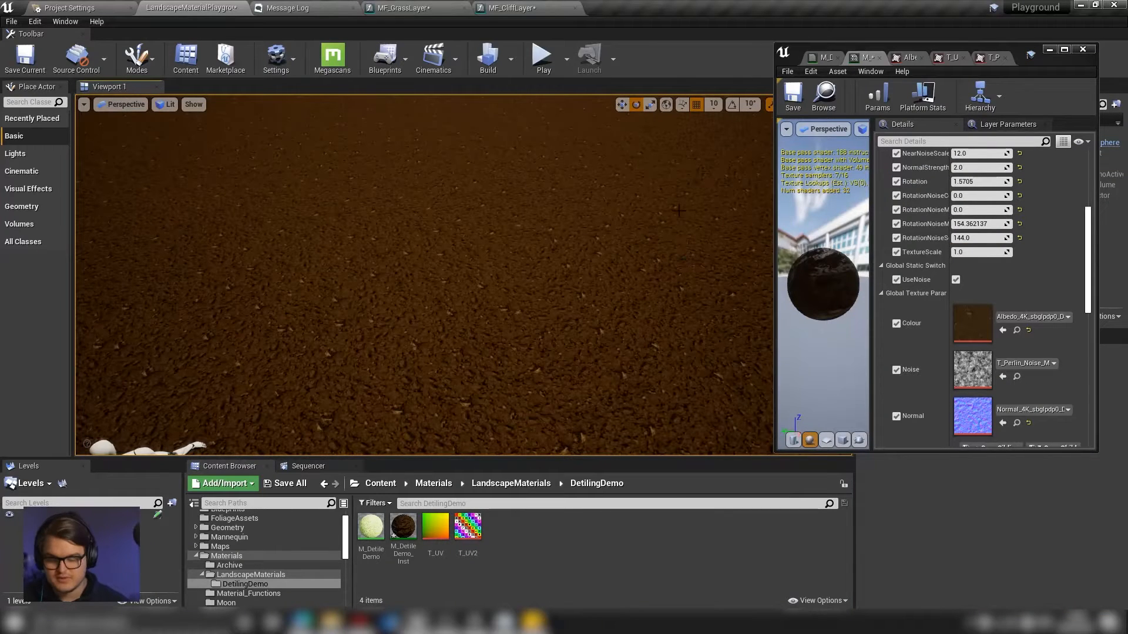
pyautogui.moveTo(649, 267); pyautogui.dragTo(566, 381, button='right')
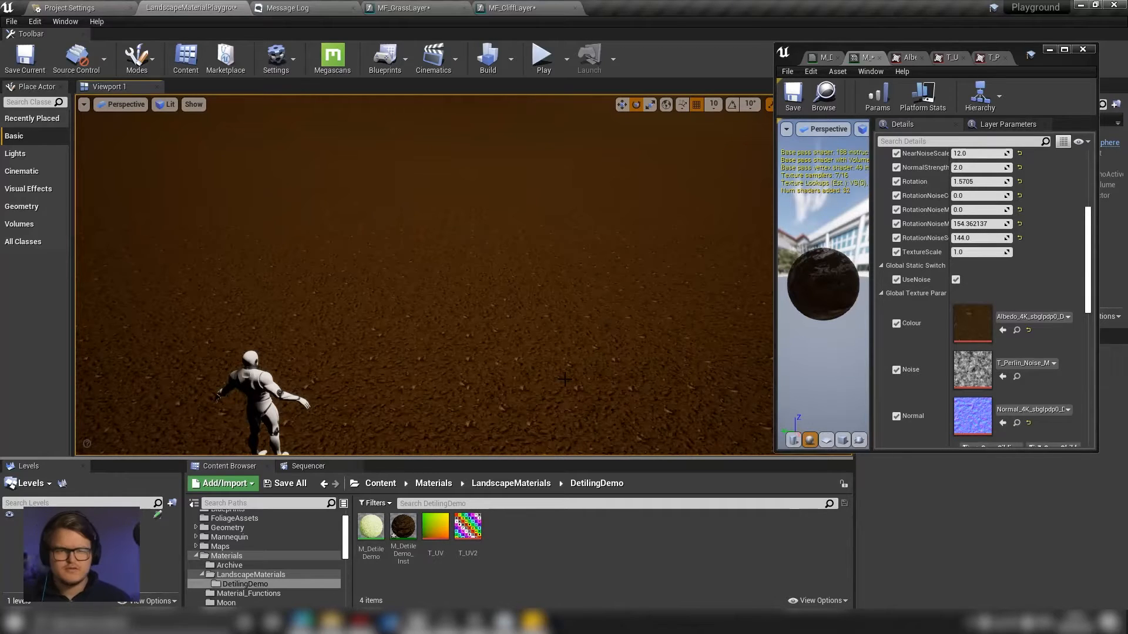
# Open the T_UV texture from the DetilingDemo folder and examine its colour gradient at full window size.
pyautogui.doubleClick(436, 526)
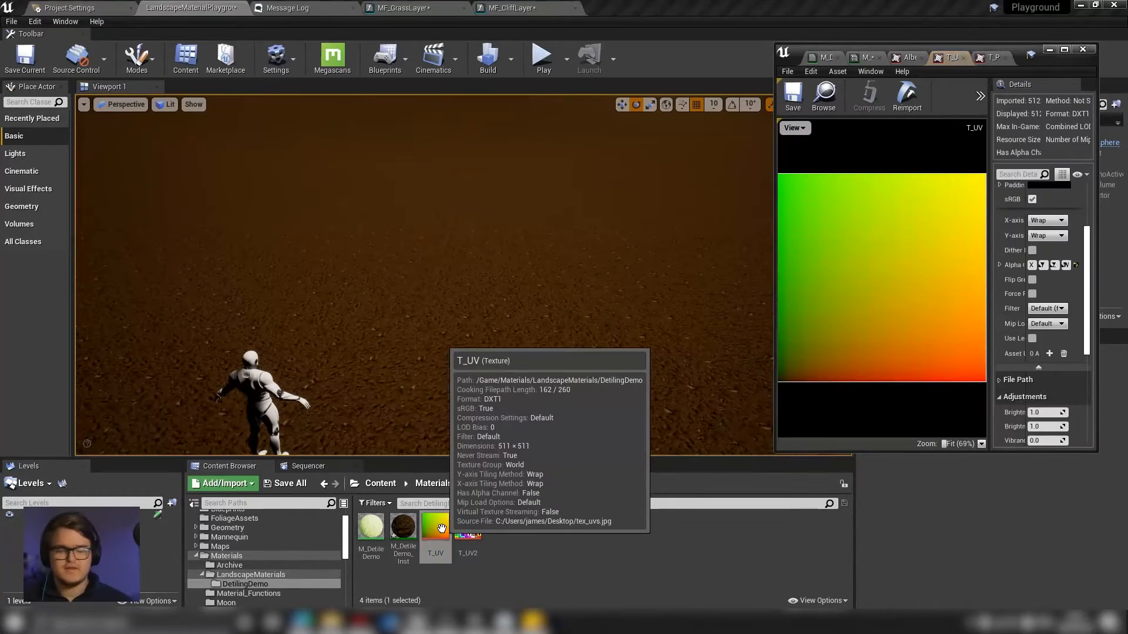
pyautogui.moveTo(1022, 48); pyautogui.dragTo(712, 0)
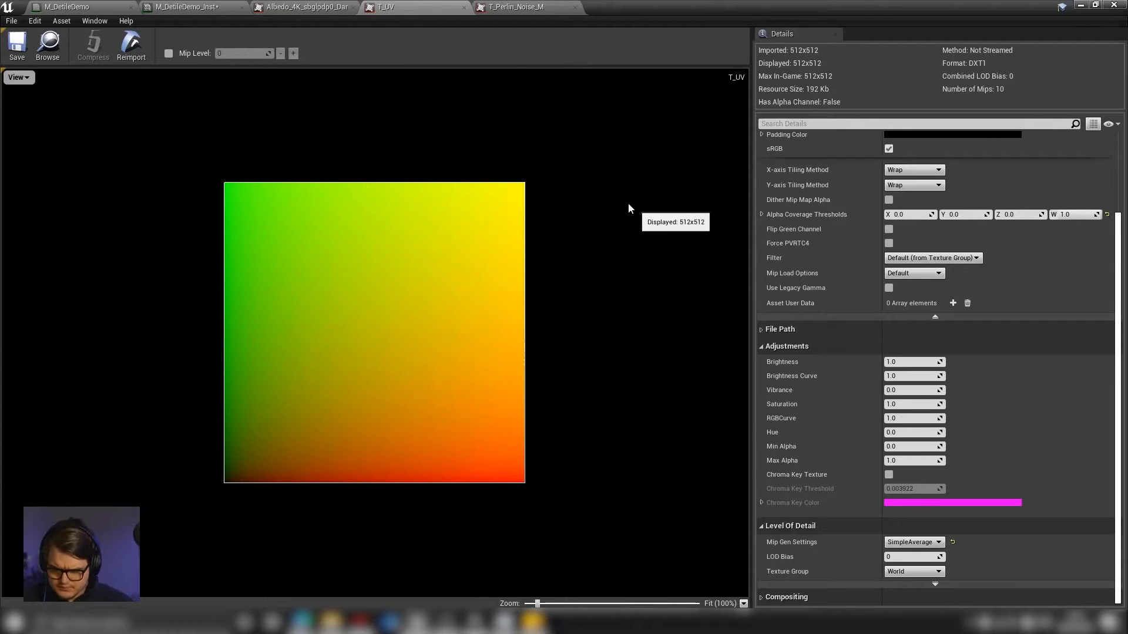
pyautogui.scroll(-1, 438, 211)
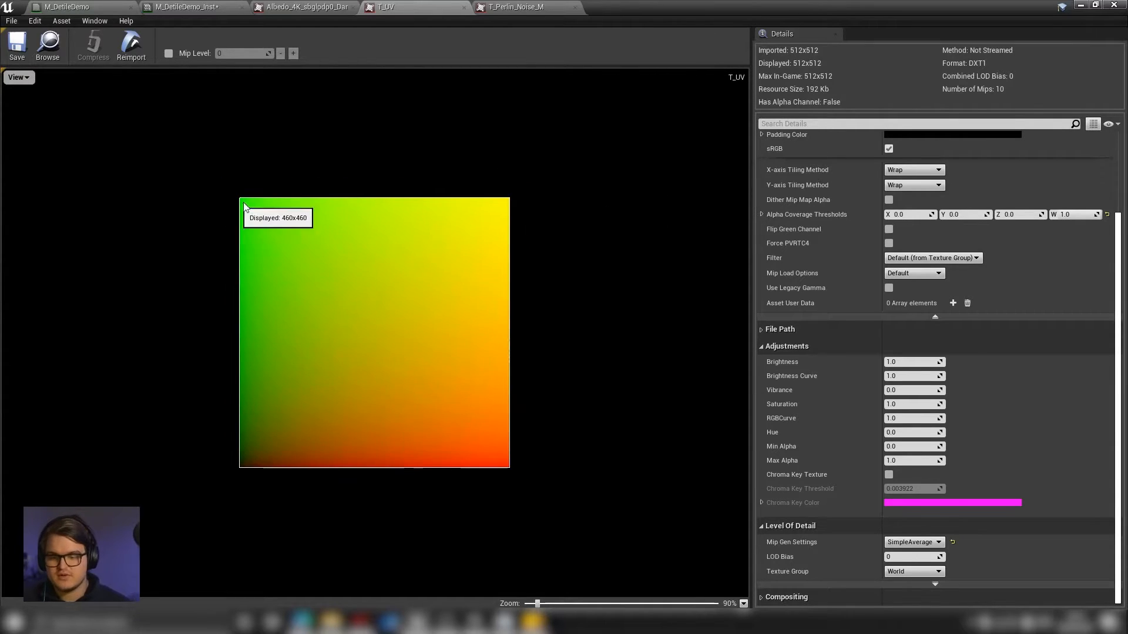
pyautogui.scroll(2, 292, 121)
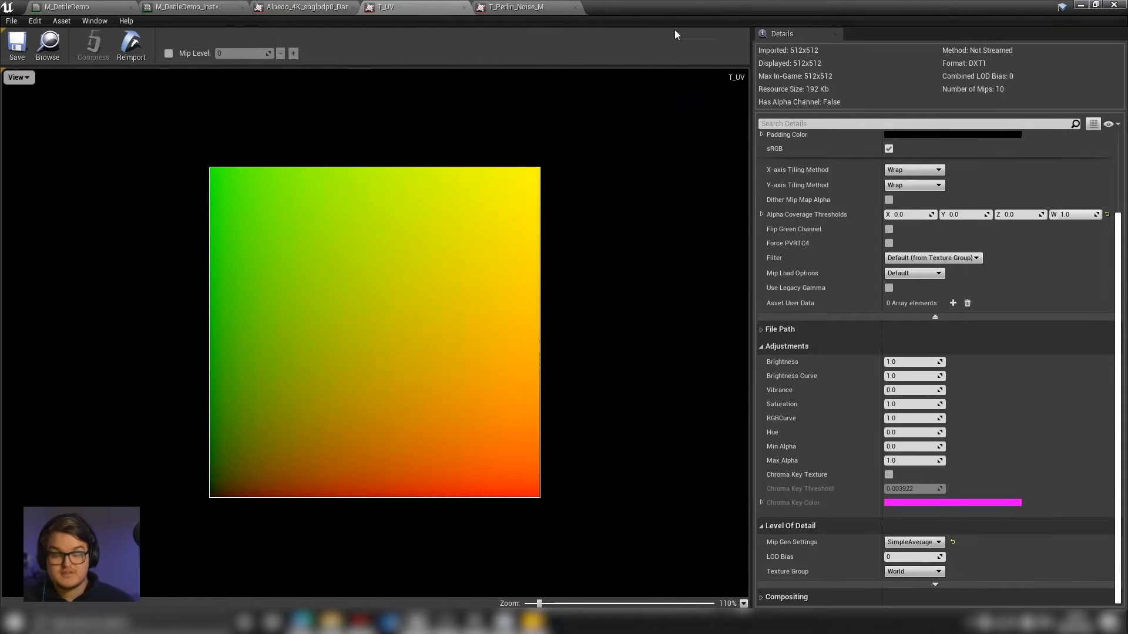
pyautogui.moveTo(675, 34); pyautogui.dragTo(975, 45)
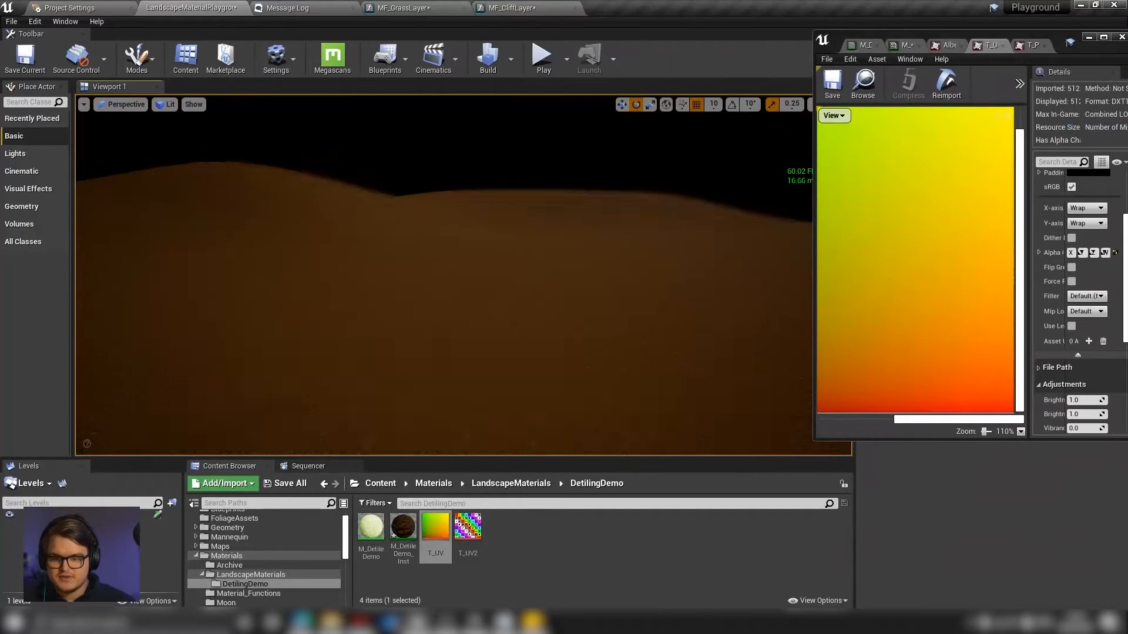
# Inspect the noise-enabled mud landscape around the mannequin and towards the distant hills.
pyautogui.moveTo(446, 271); pyautogui.dragTo(438, 306, button='right')
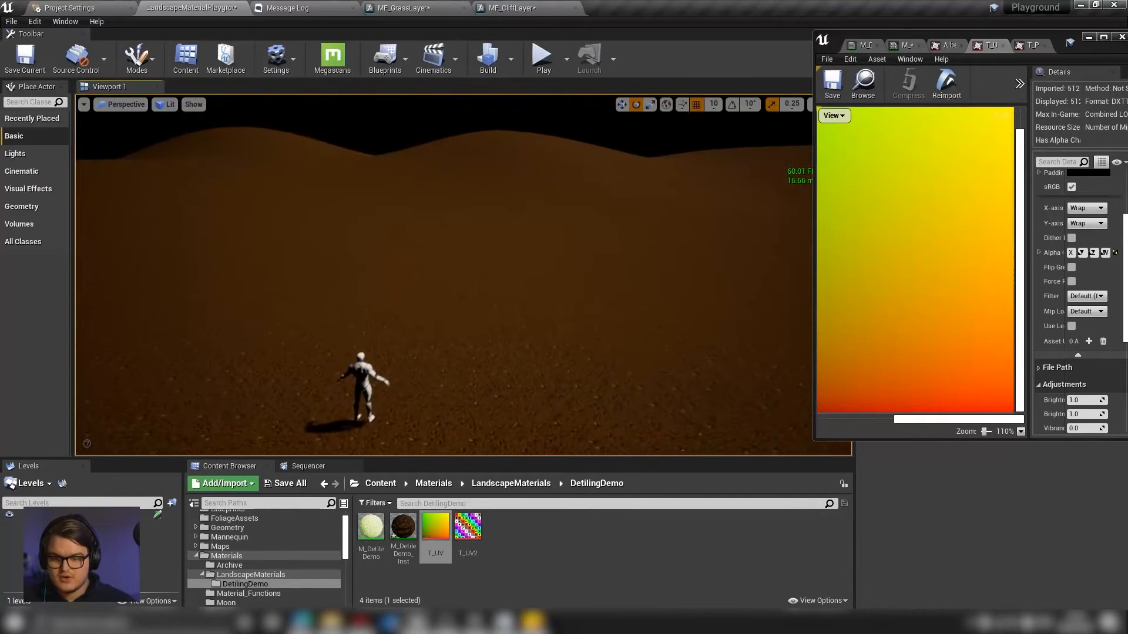
pyautogui.moveTo(548, 296); pyautogui.dragTo(552, 269, button='right')
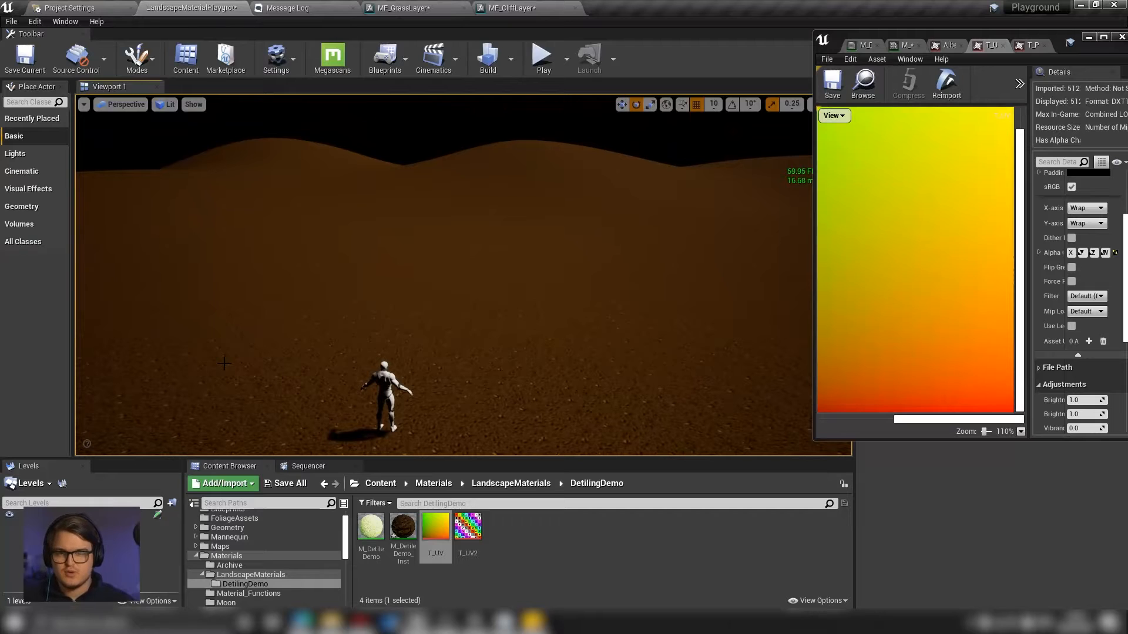
pyautogui.moveTo(329, 345); pyautogui.dragTo(158, 346, button='right')
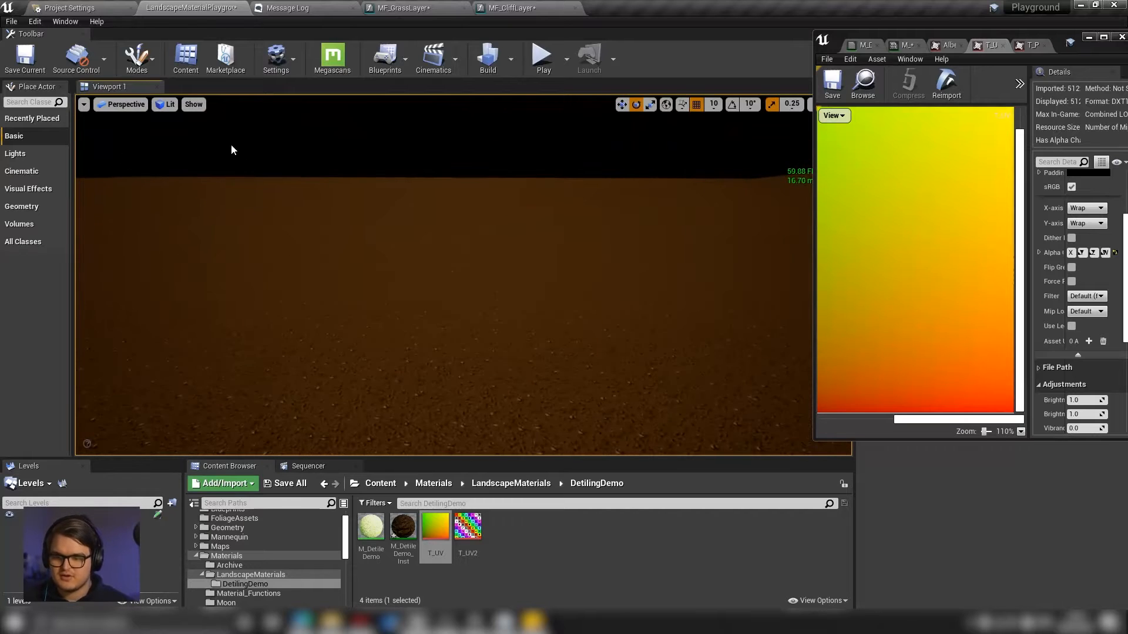
pyautogui.moveTo(530, 257); pyautogui.dragTo(696, 259, button='right')
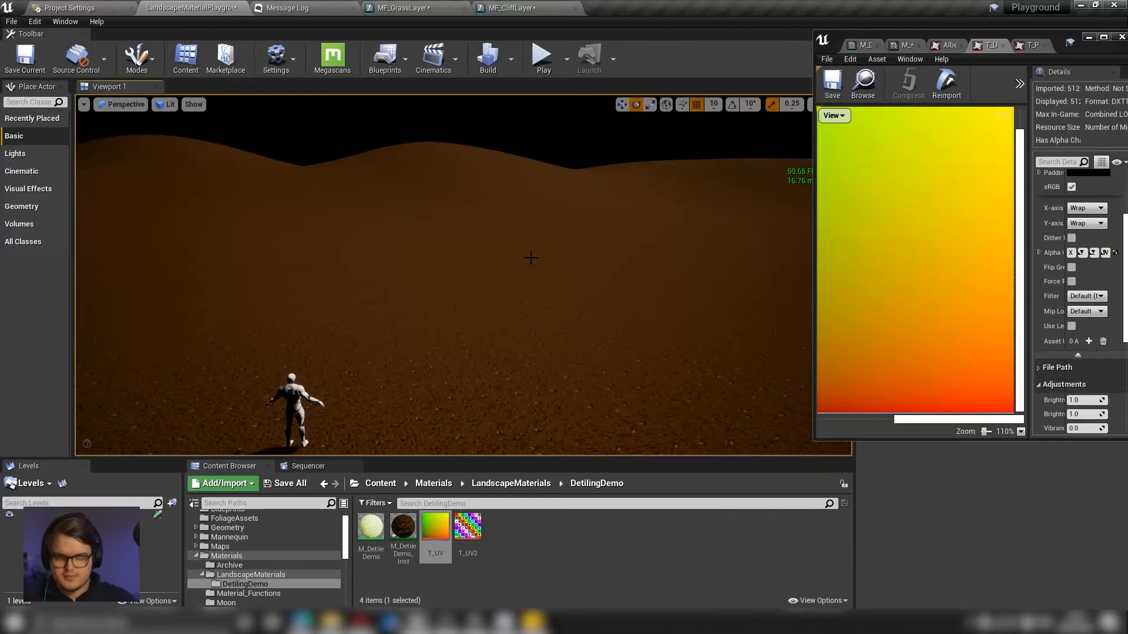
# Bring the T_UV texture editor fully into view, widen it and show the entire colour gradient at 90% zoom.
pyautogui.moveTo(719, 235); pyautogui.dragTo(639, 235)
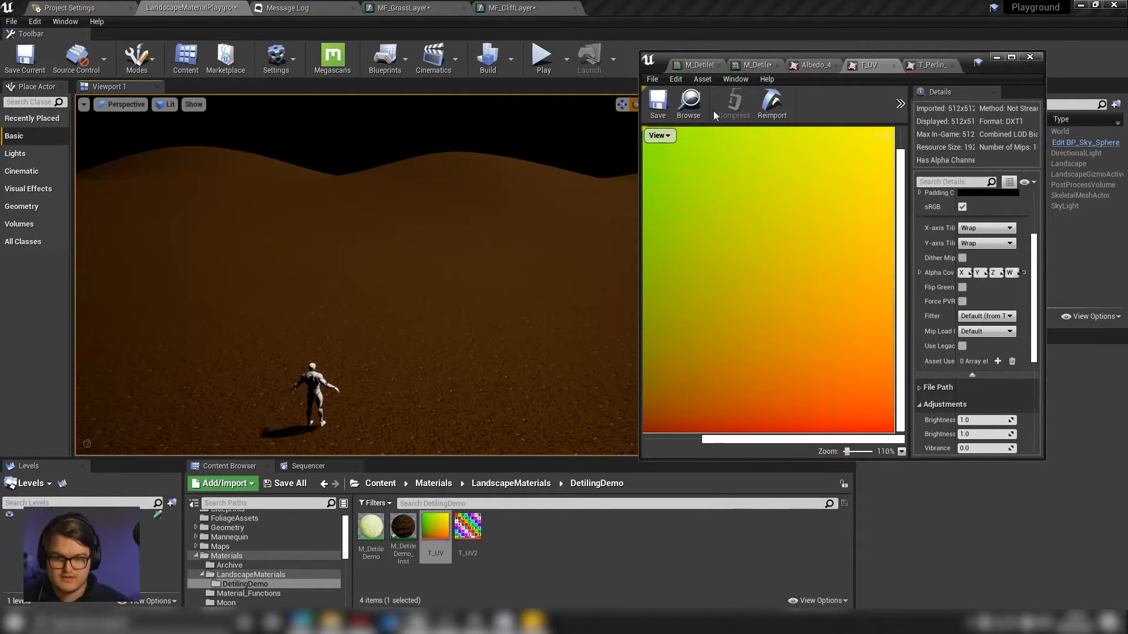
pyautogui.moveTo(640, 168); pyautogui.dragTo(453, 176)
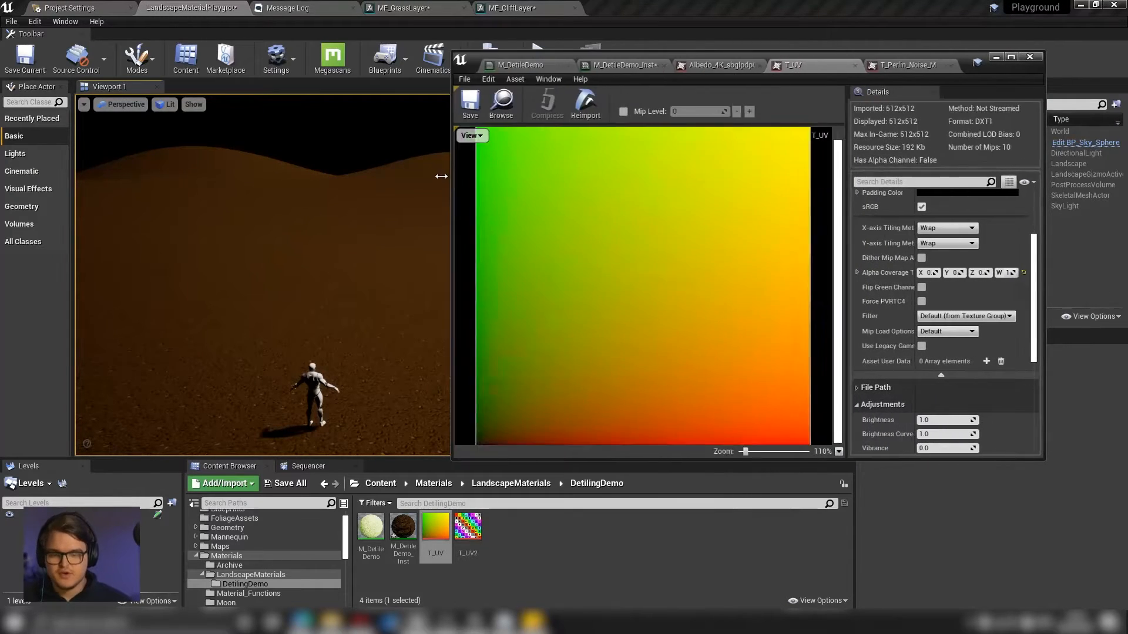
pyautogui.scroll(-1, 690, 183)
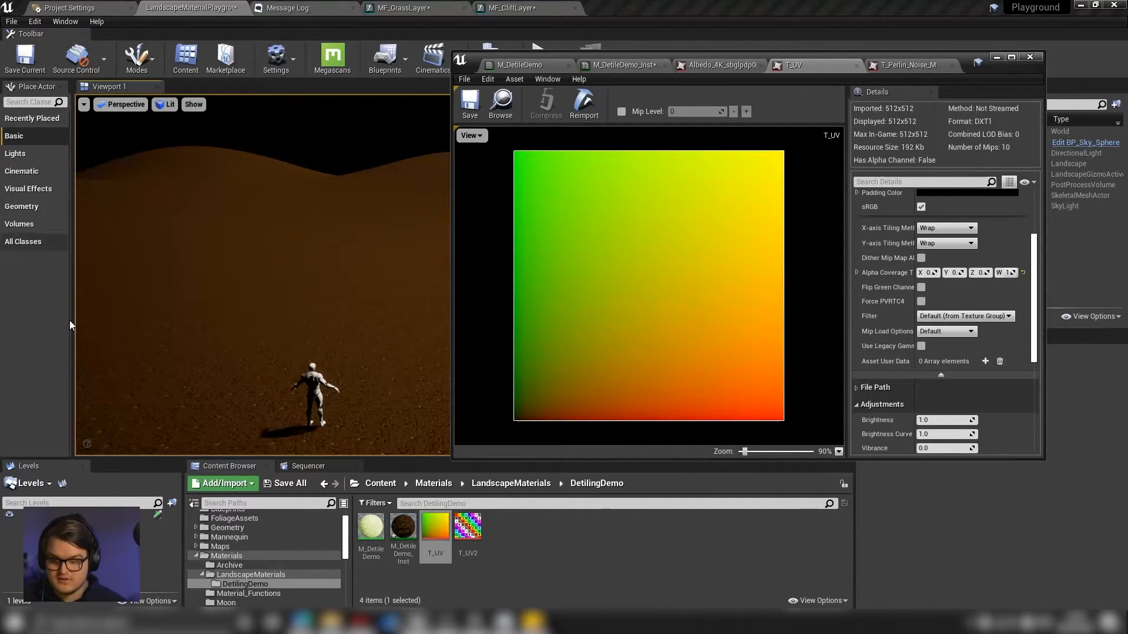
# Minimize the texture editor, set the viewport camera speed to 5 and examine the mud surface from above and near the mannequin.
pyautogui.moveTo(385, 411); pyautogui.dragTo(383, 435, button='right')
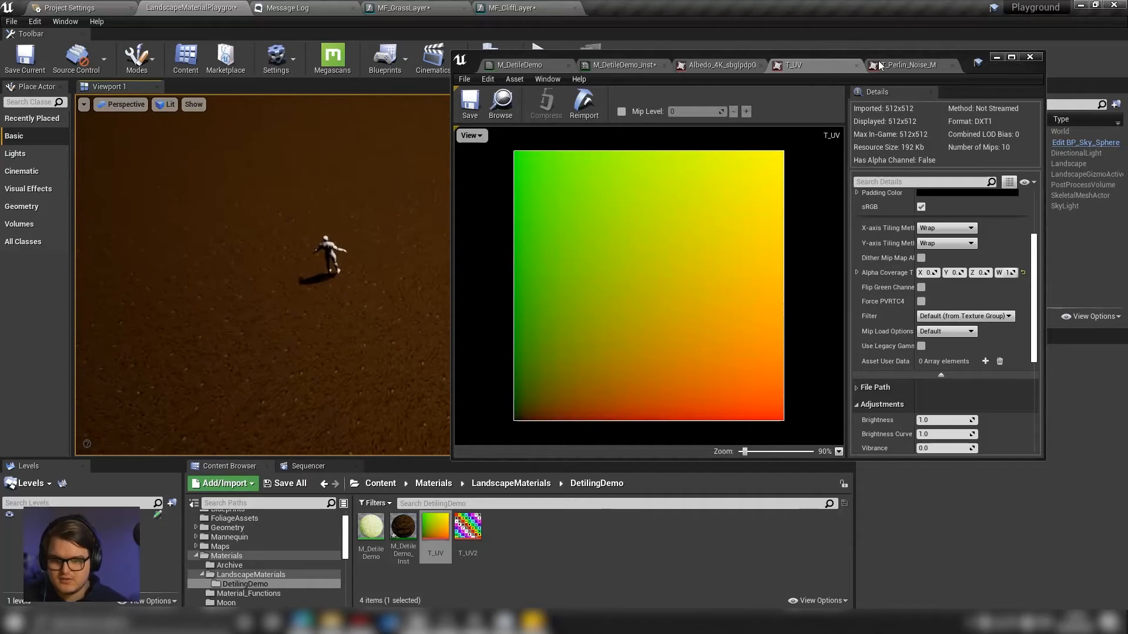
pyautogui.click(997, 57)
pyautogui.click(822, 104)
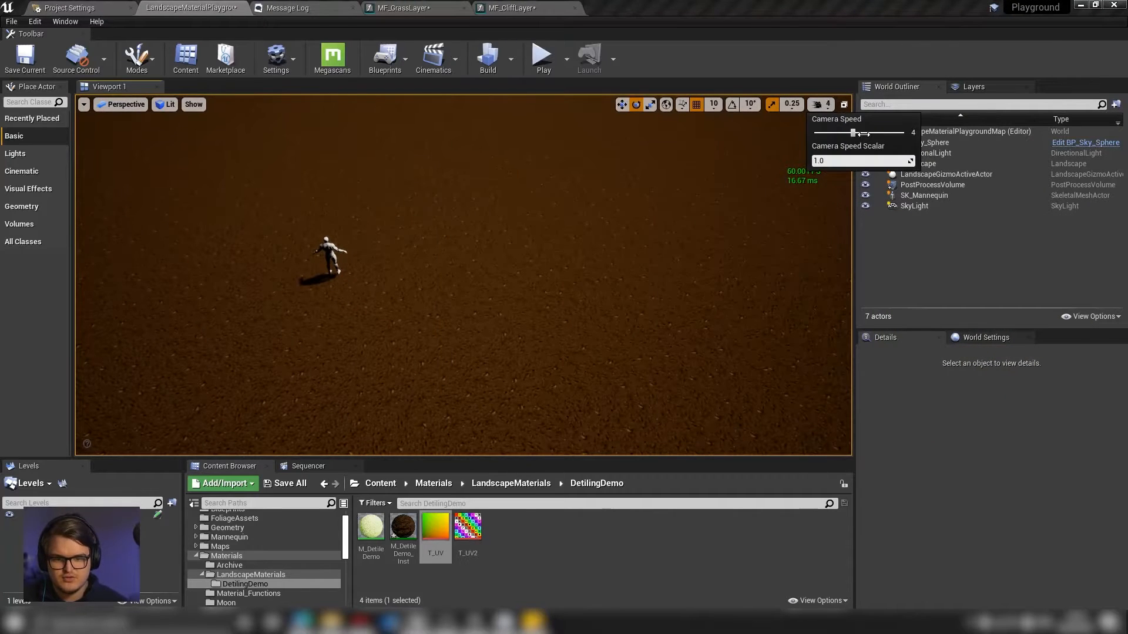
pyautogui.click(864, 135)
pyautogui.moveTo(353, 270); pyautogui.dragTo(381, 229, button='right')
pyautogui.moveTo(542, 146); pyautogui.dragTo(541, 199, button='right')
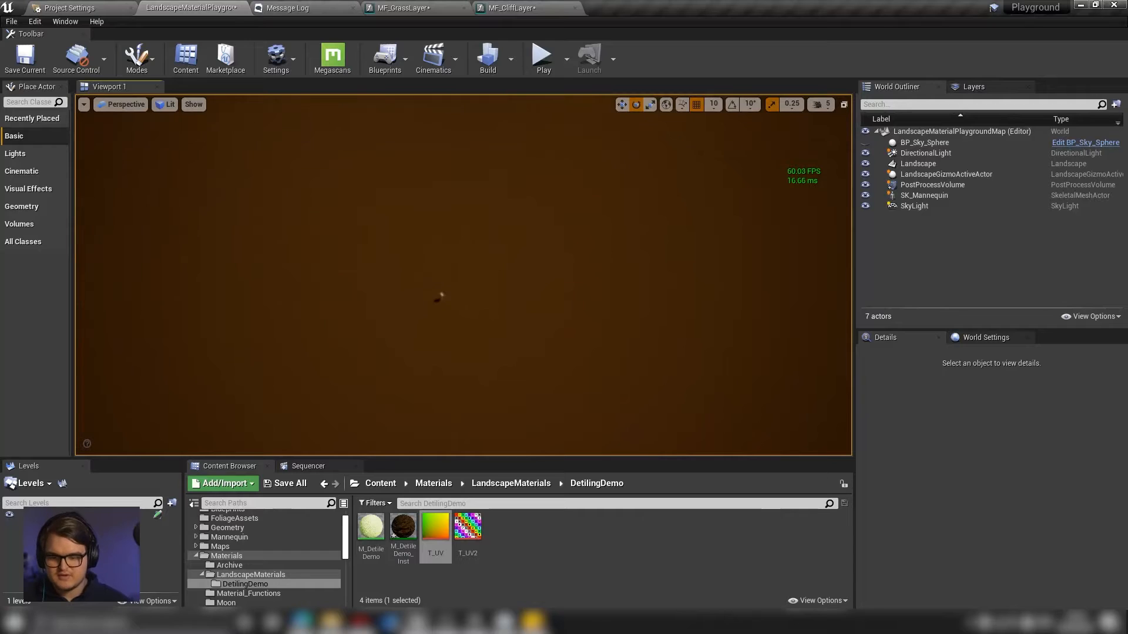
pyautogui.moveTo(536, 144); pyautogui.dragTo(536, 171, button='right')
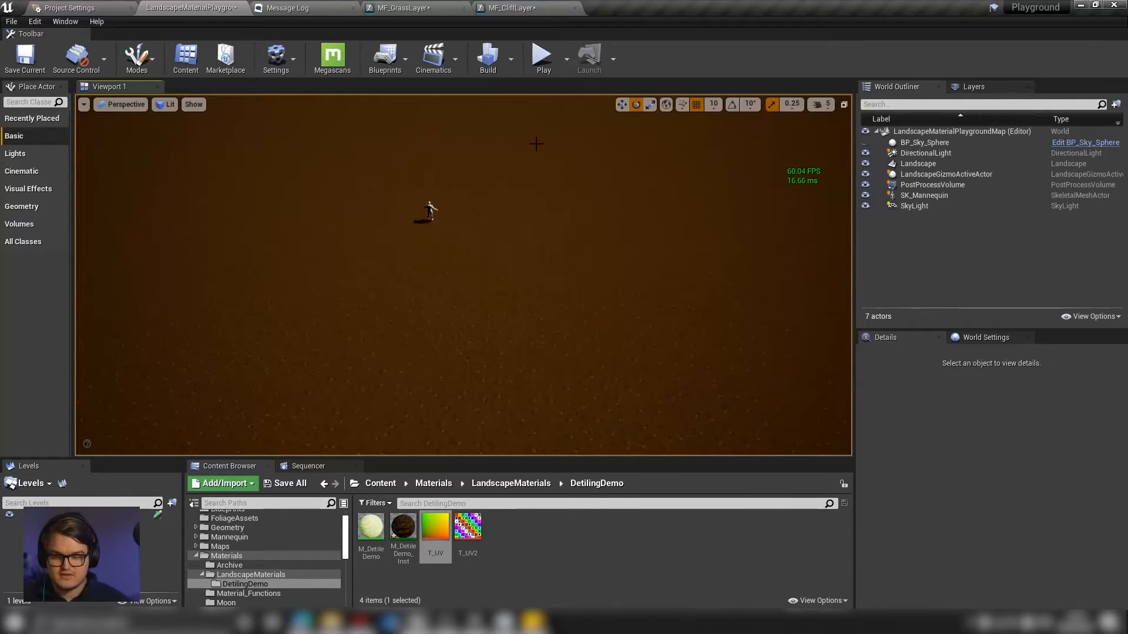
pyautogui.moveTo(511, 196)
pyautogui.mouseDown(button='right')
pyautogui.moveTo(512, 164)
pyautogui.moveTo(511, 195)
pyautogui.mouseUp(button='right')
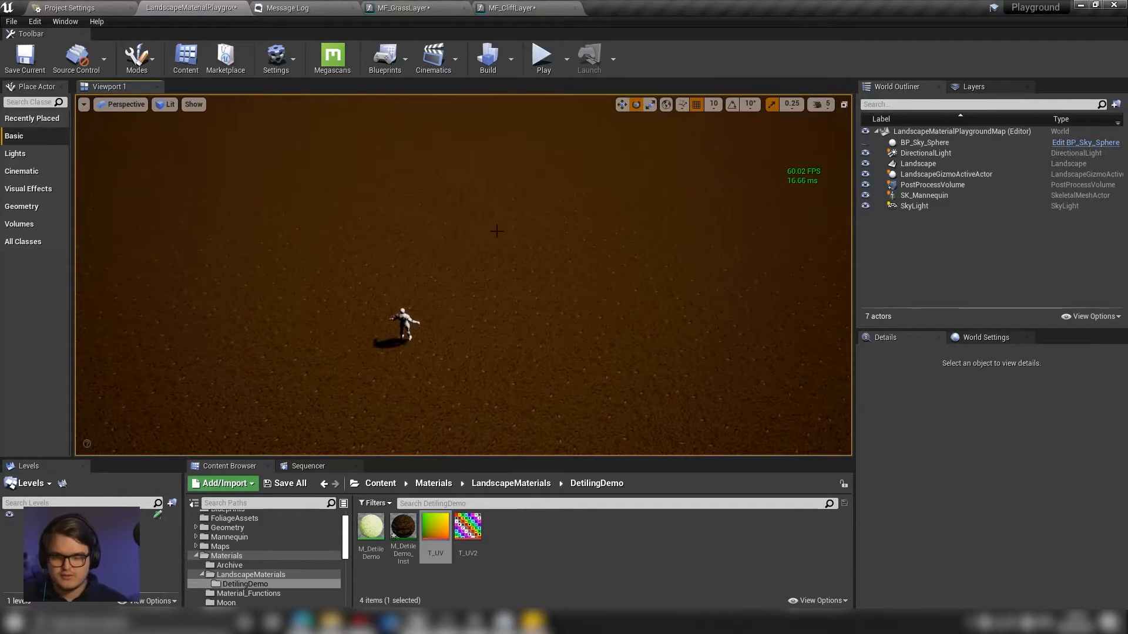
# Open the M_DetileDemo_Inst material instance and assign the T_UV texture to its Colour parameter.
pyautogui.doubleClick(403, 527)
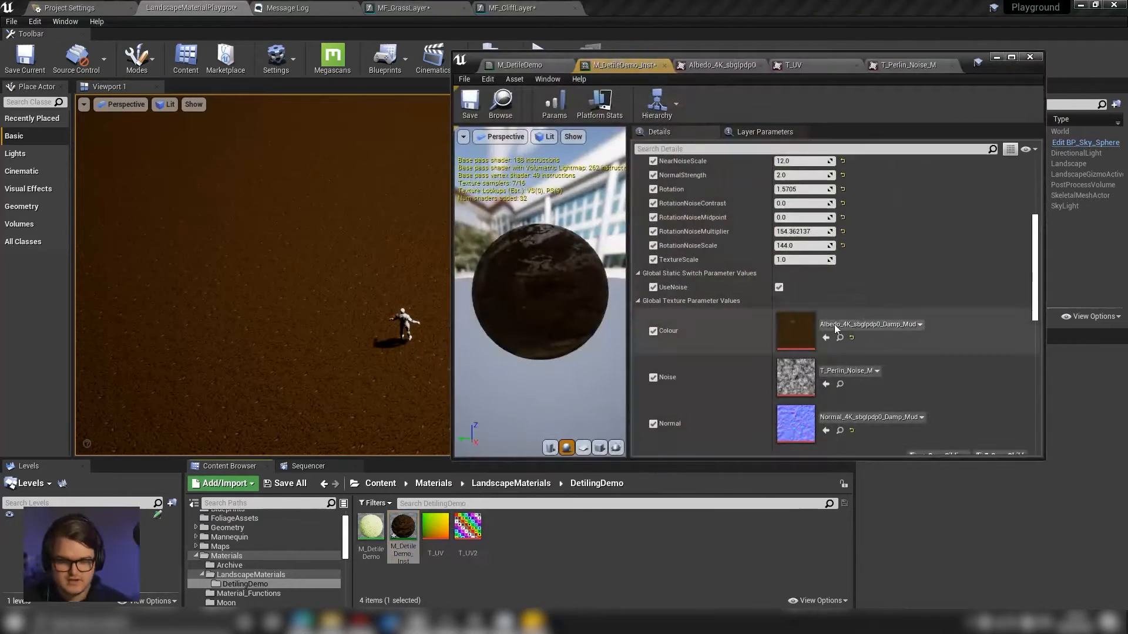
pyautogui.click(852, 328)
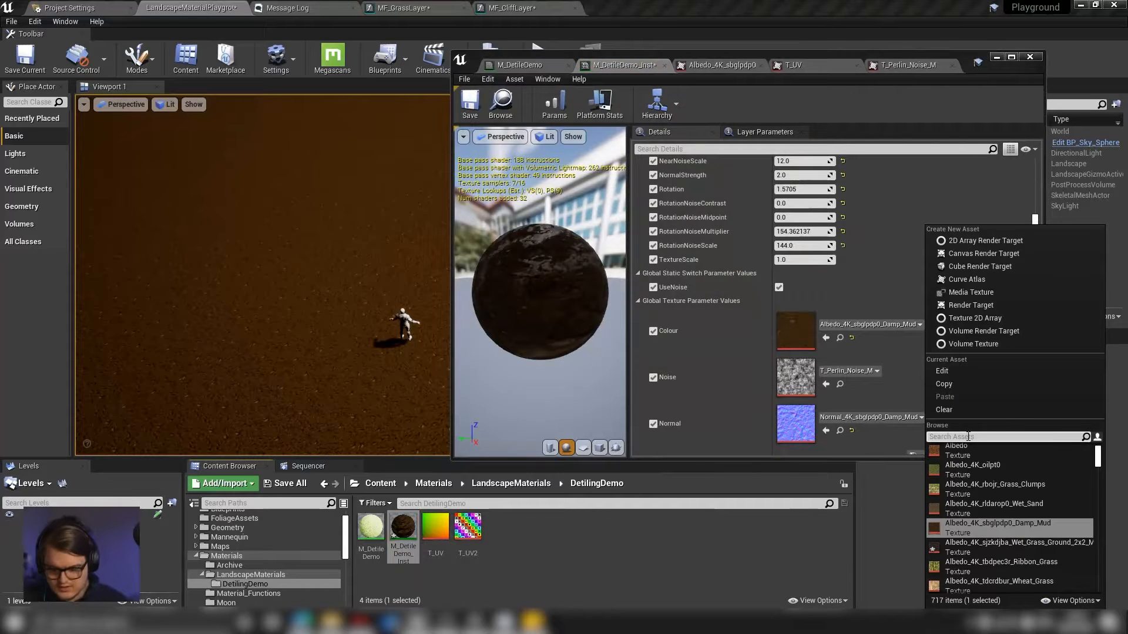
pyautogui.write('uv')
pyautogui.press('Down')
pyautogui.press('Down')
pyautogui.press('Down')
pyautogui.press('Down')
pyautogui.press('Down')
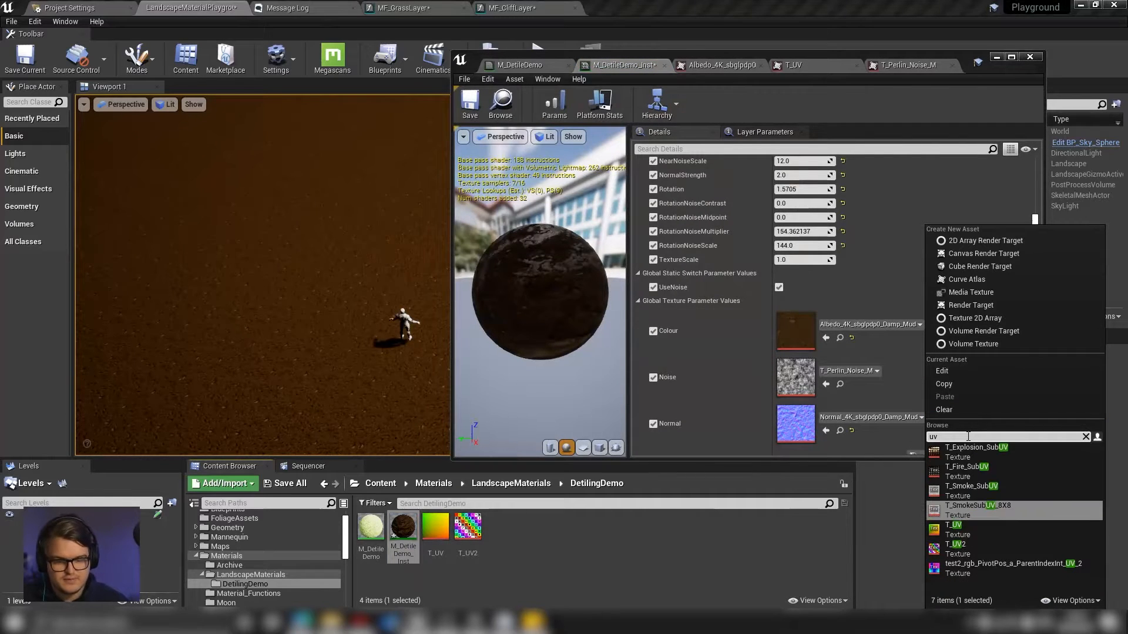
pyautogui.press('Return')
# Assign the FlatNormal texture to the instance's Normal parameter and turn off UseNoise.
pyautogui.click(910, 418)
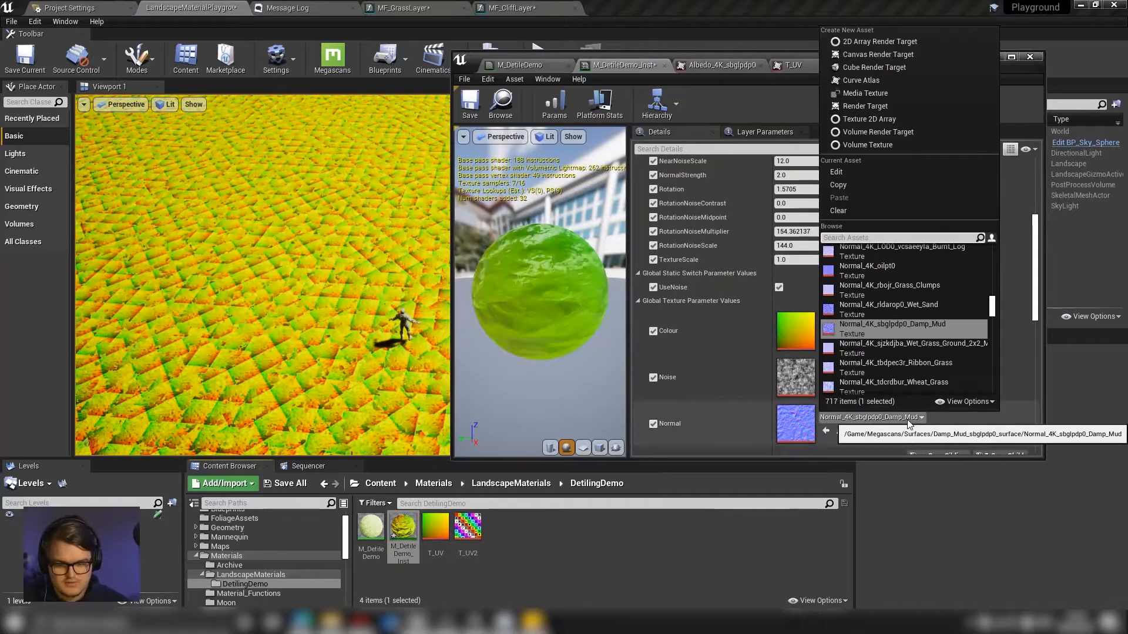
pyautogui.write('flat')
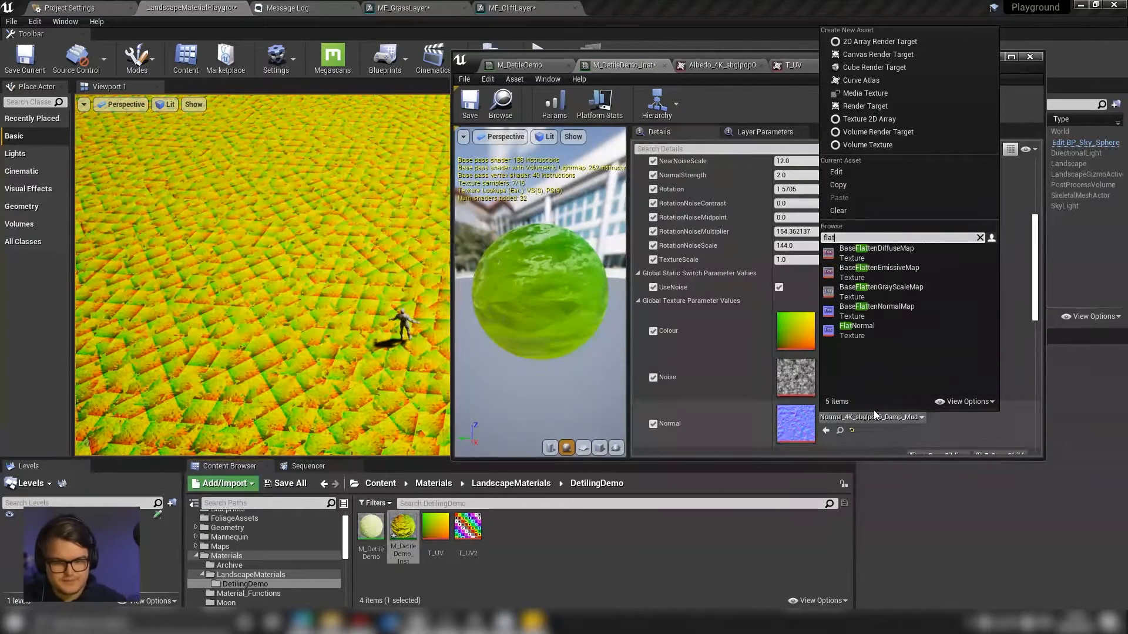
pyautogui.click(857, 333)
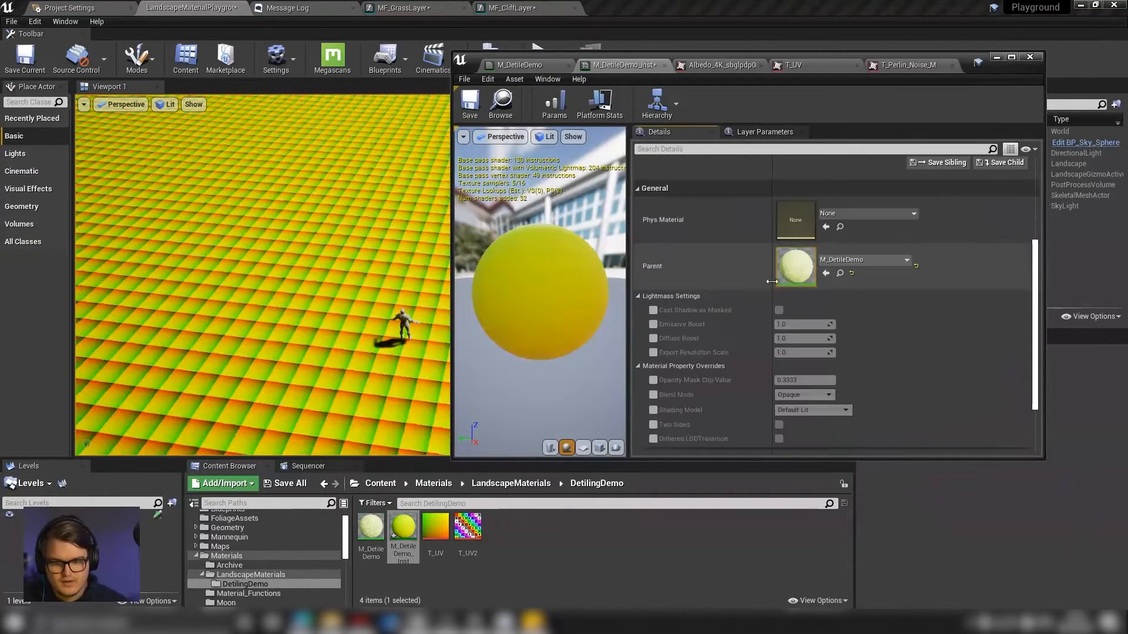
# Place the material instance editor aside and examine the repeating UV gradient tiles on the landscape around the mannequin.
pyautogui.moveTo(884, 54); pyautogui.dragTo(1118, 73)
pyautogui.moveTo(457, 294); pyautogui.dragTo(480, 329, button='right')
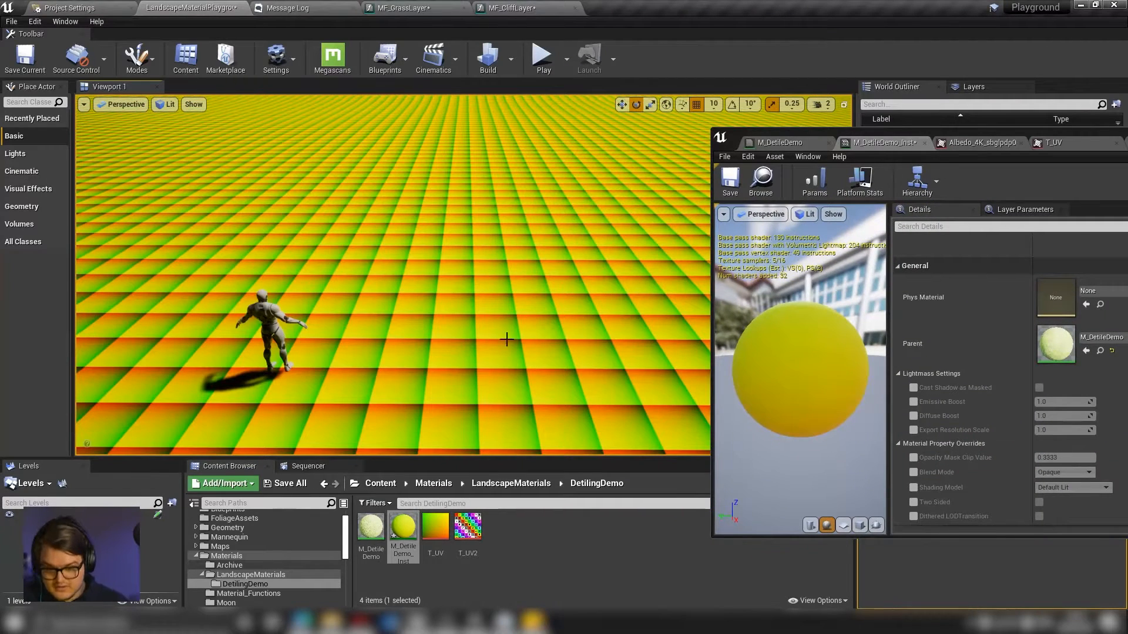
pyautogui.click(436, 525)
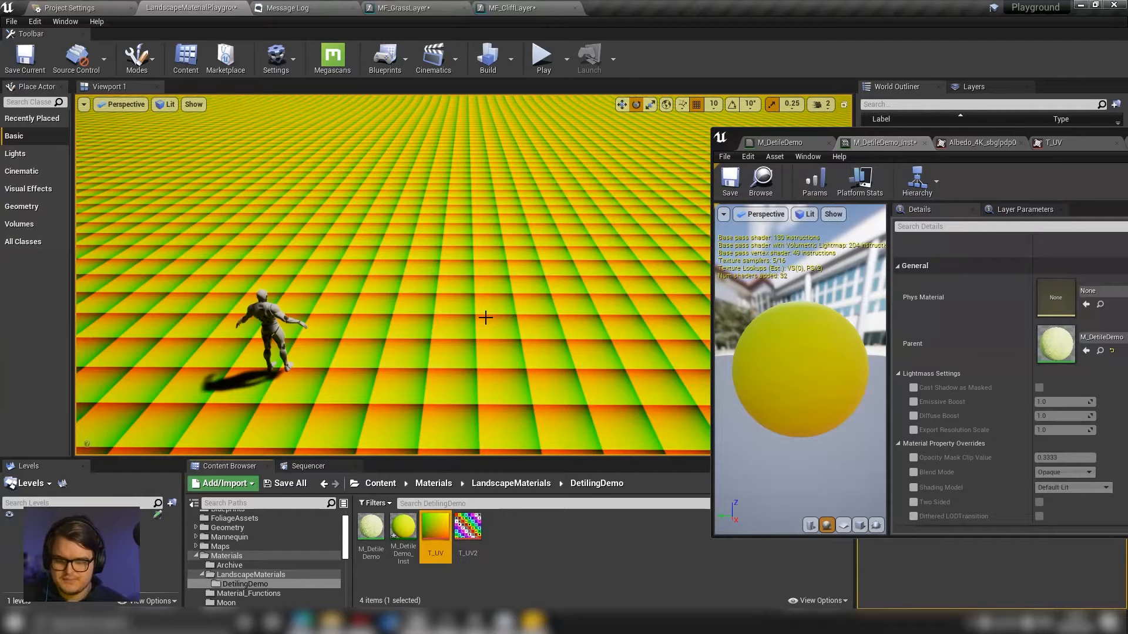
pyautogui.moveTo(518, 317); pyautogui.dragTo(507, 290, button='right')
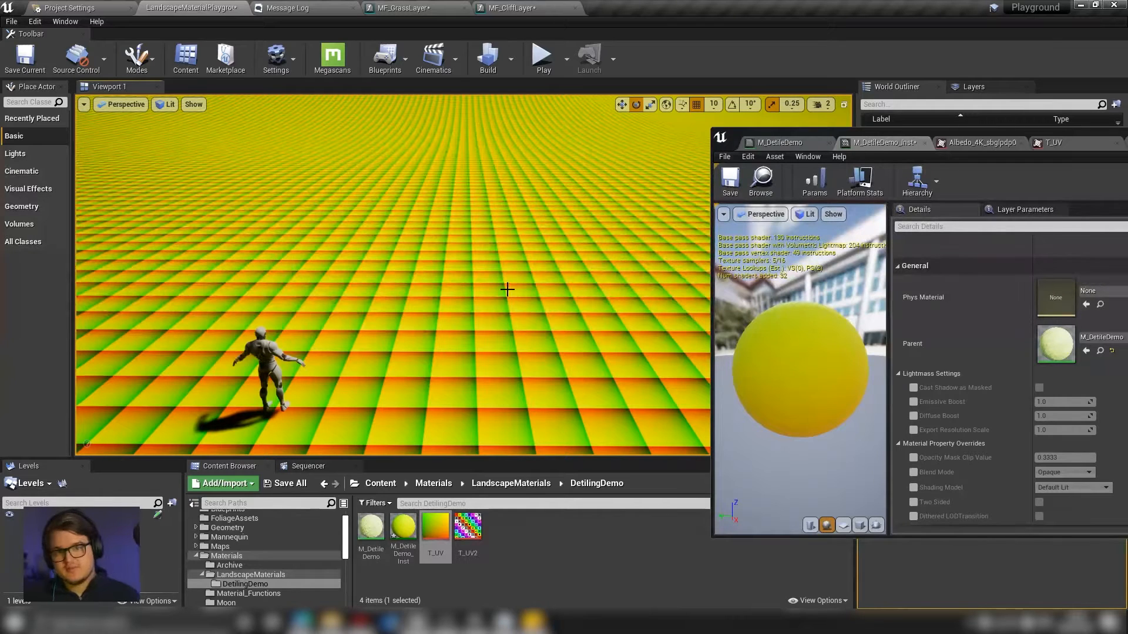
# Create a new material named M_Detliler in the DetilingDemo folder and make a material instance from it.
pyautogui.rightClick(513, 542)
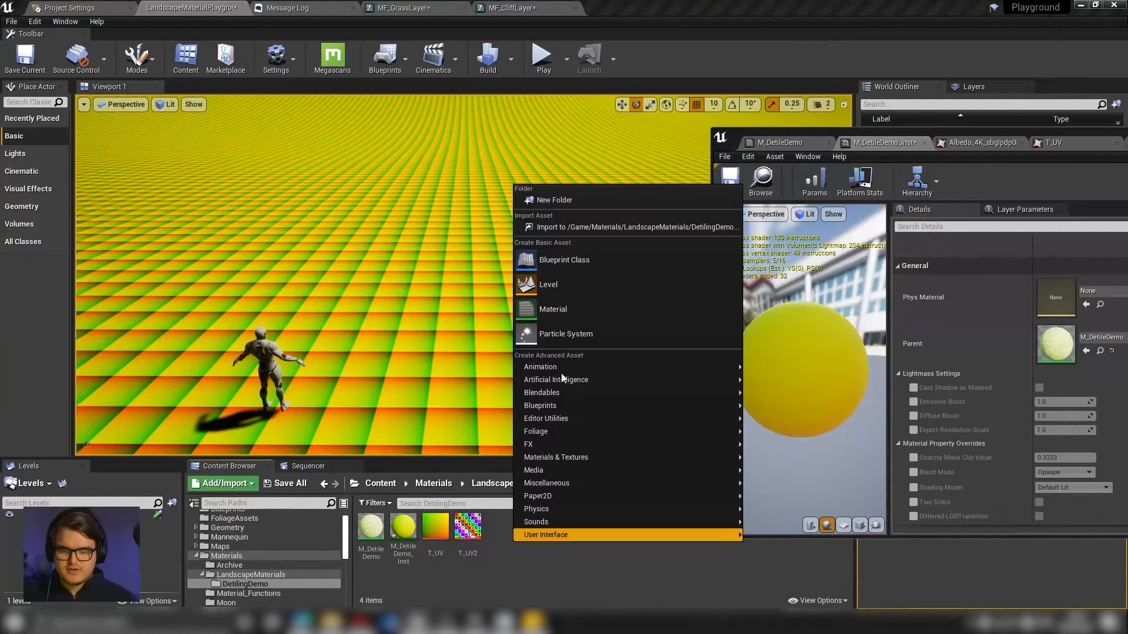
pyautogui.click(584, 298)
pyautogui.write('M')
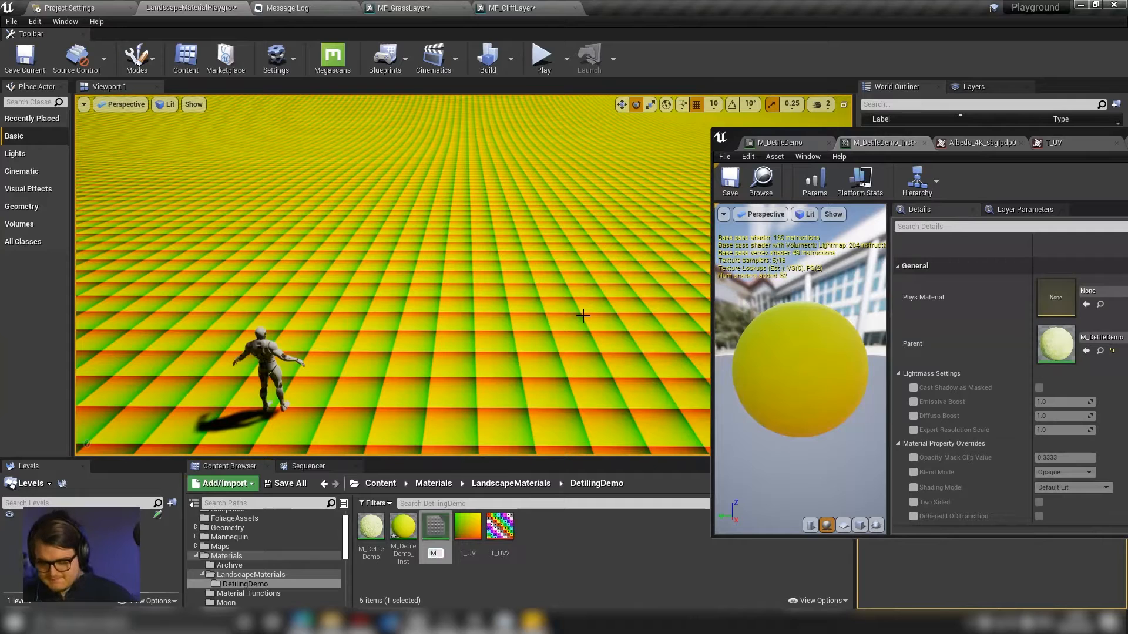
pyautogui.write('_Detilee')
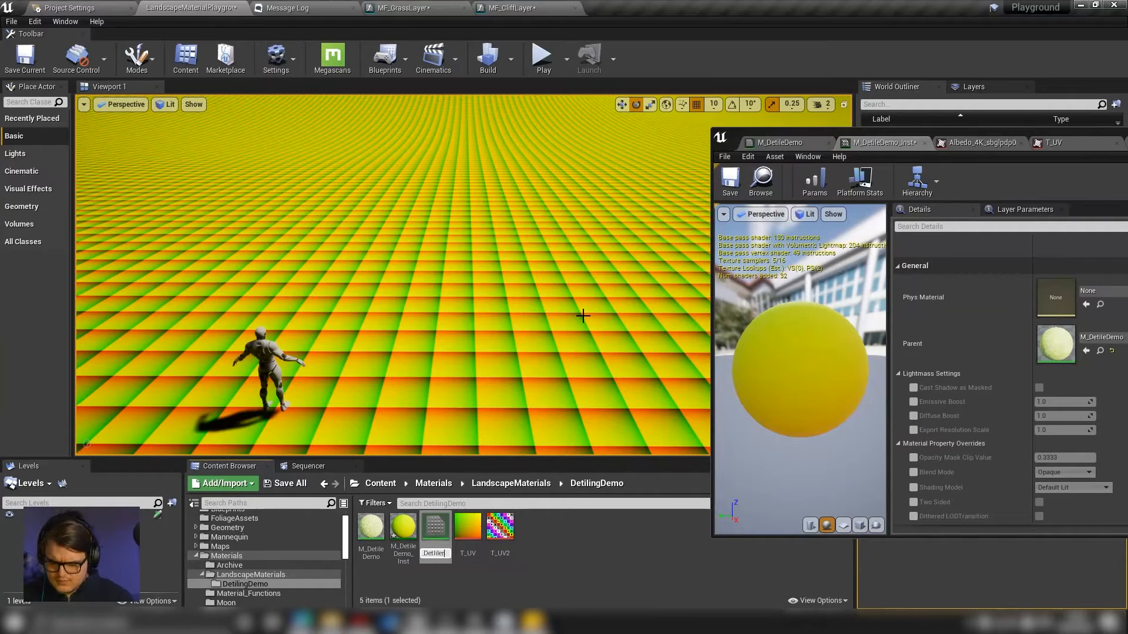
pyautogui.press('Return')
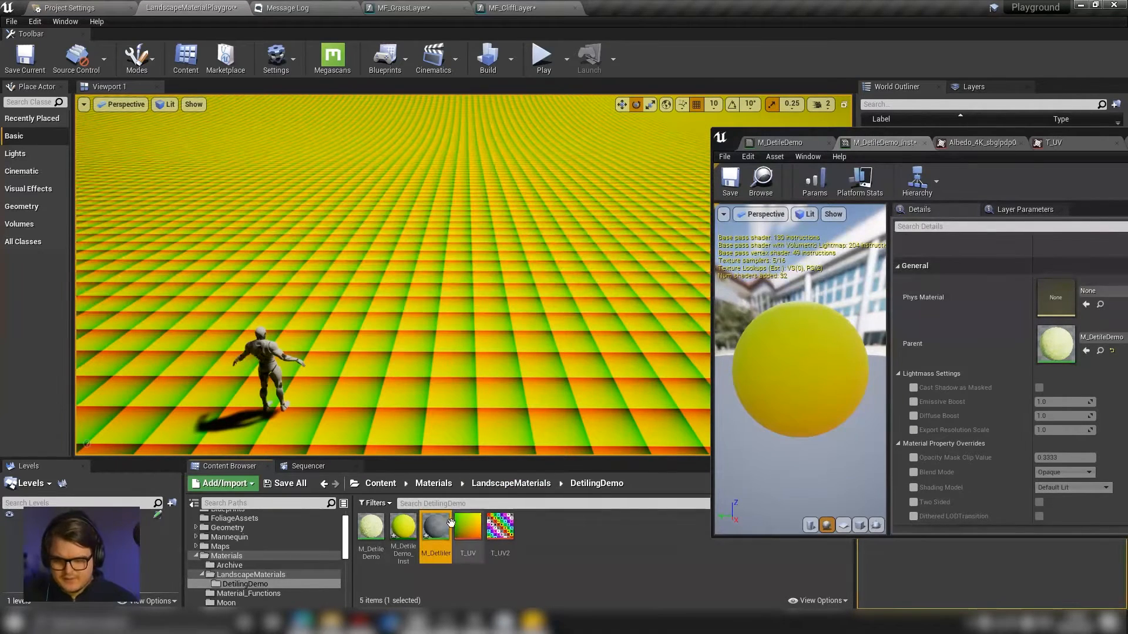
pyautogui.rightClick(437, 528)
pyautogui.click(499, 253)
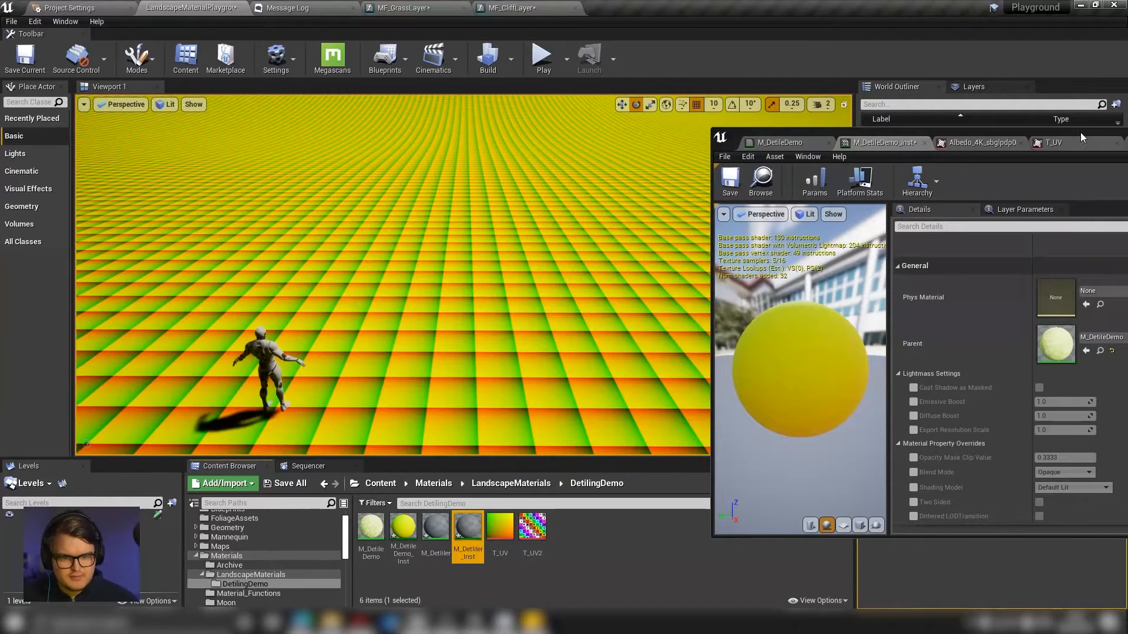
# Minimize the asset editor, select the Landscape actor, clear its details filter and assign M_Detliler_Inst as its Landscape Material.
pyautogui.moveTo(1081, 133); pyautogui.dragTo(906, 211)
pyautogui.click(1083, 213)
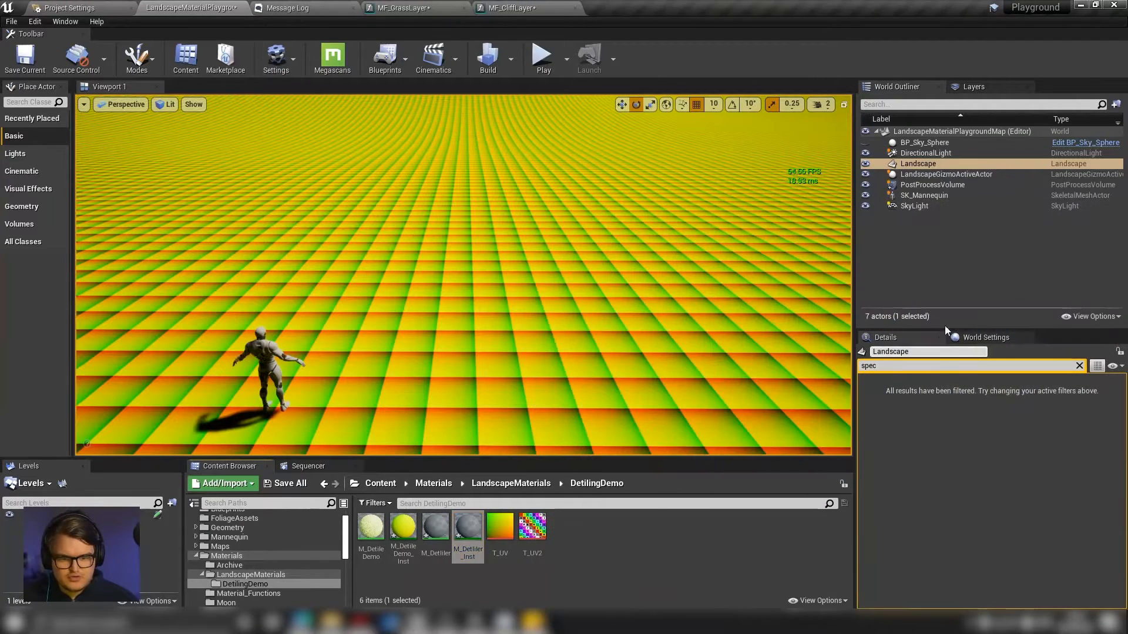
pyautogui.click(931, 152)
pyautogui.click(926, 164)
pyautogui.click(1080, 366)
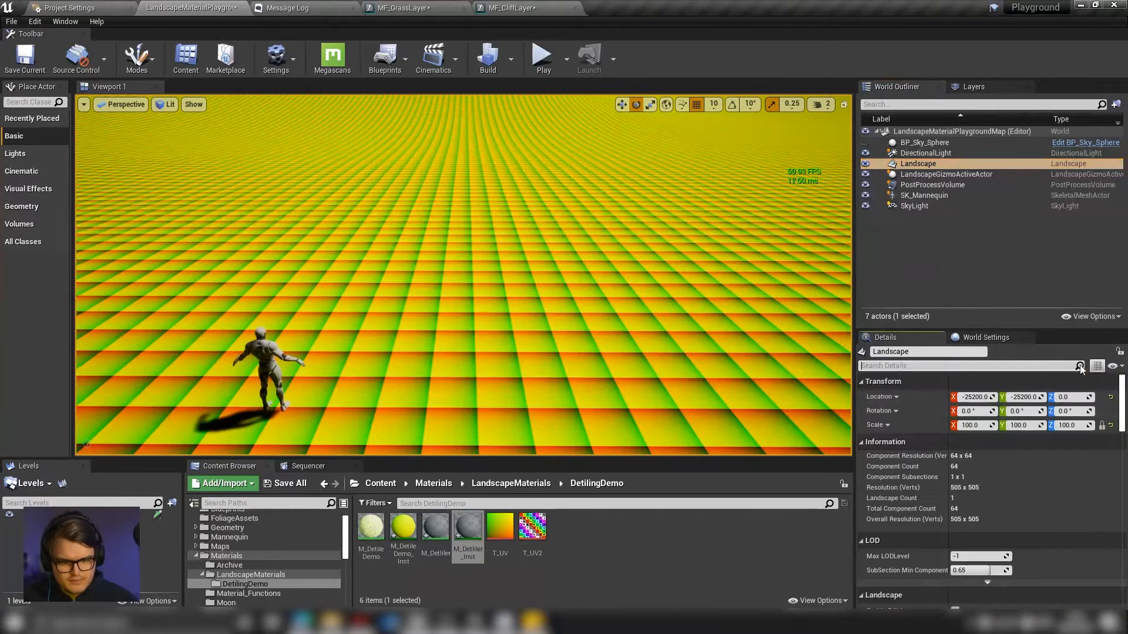
pyautogui.scroll(-5, 933, 468)
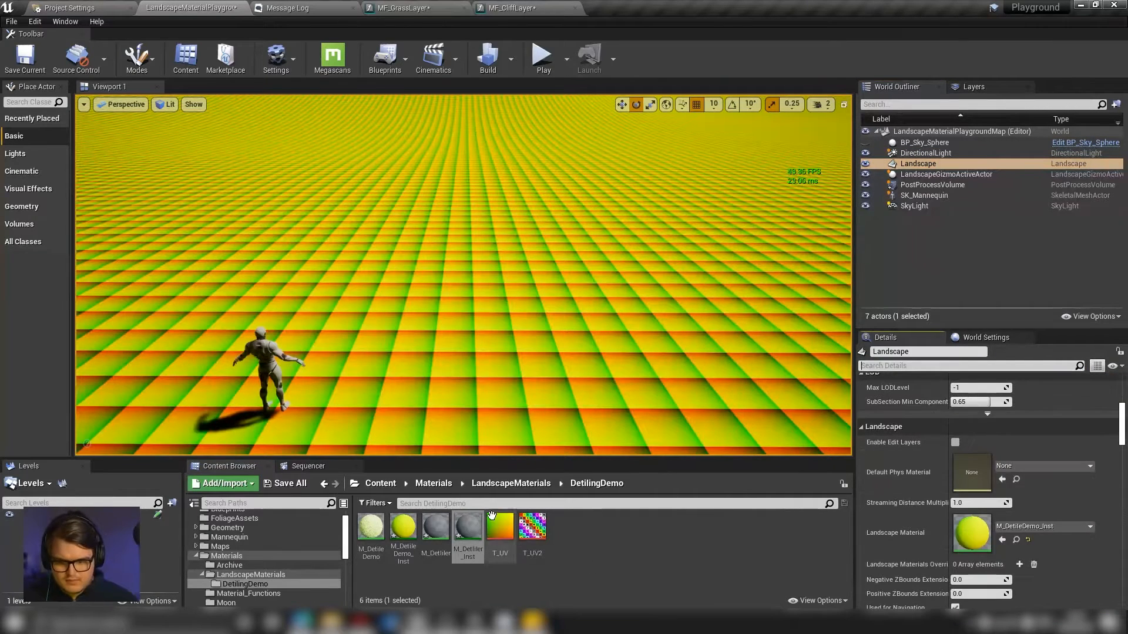
pyautogui.moveTo(470, 526); pyautogui.dragTo(1016, 525)
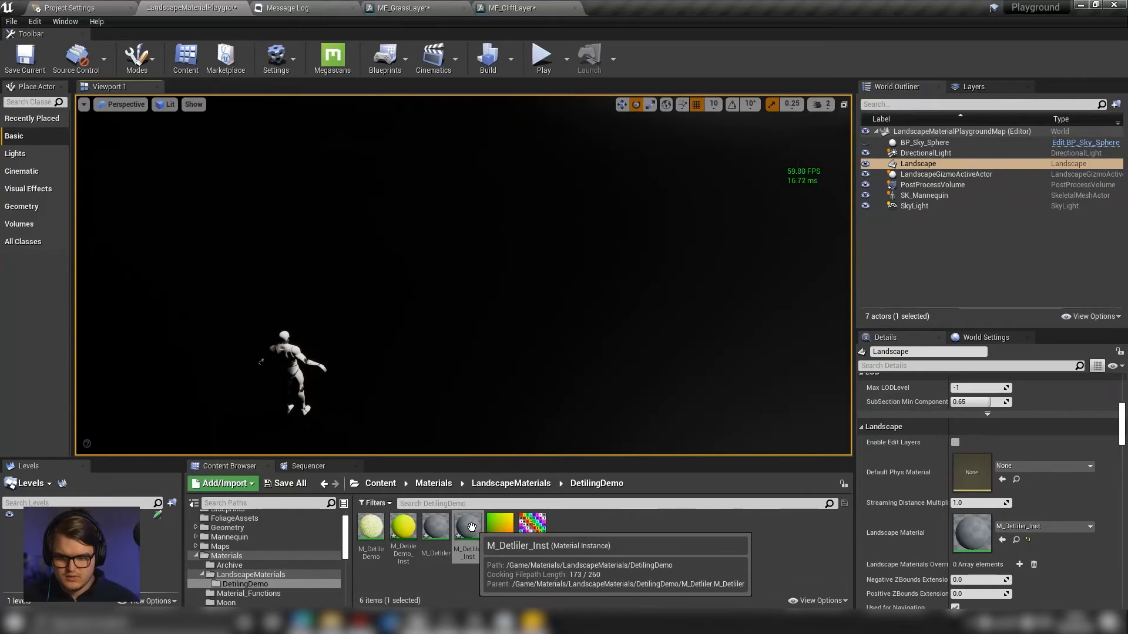
# Open M_Detliler_Inst and its parent material M_Detliler, positioning the material editor beside the mannequin's view.
pyautogui.doubleClick(469, 533)
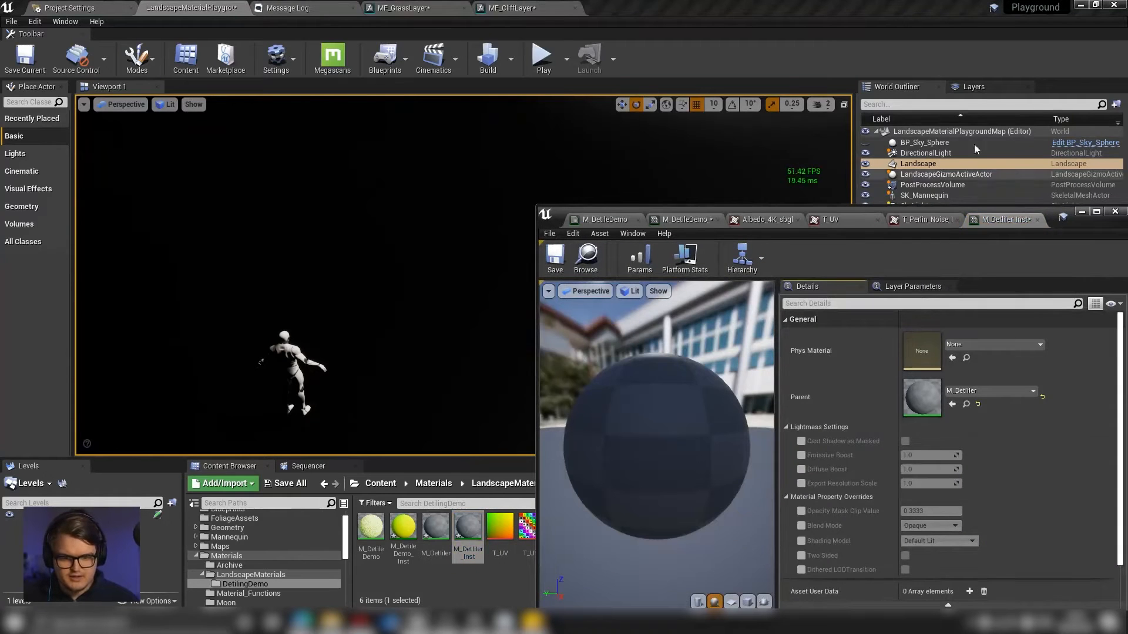
pyautogui.moveTo(1038, 219); pyautogui.dragTo(871, 139)
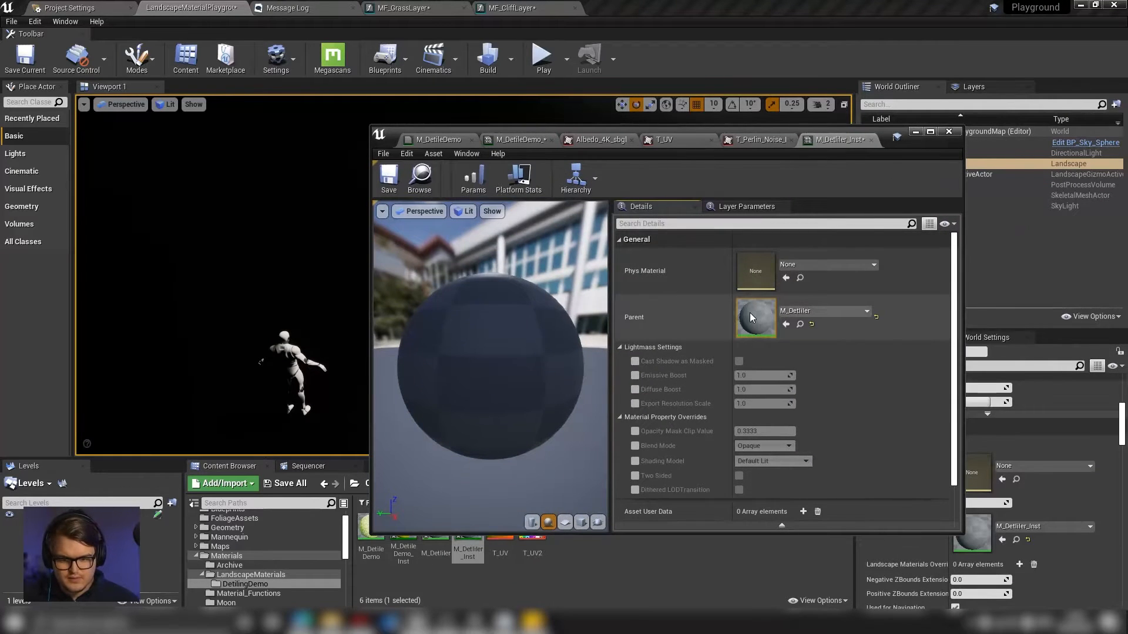
pyautogui.doubleClick(749, 313)
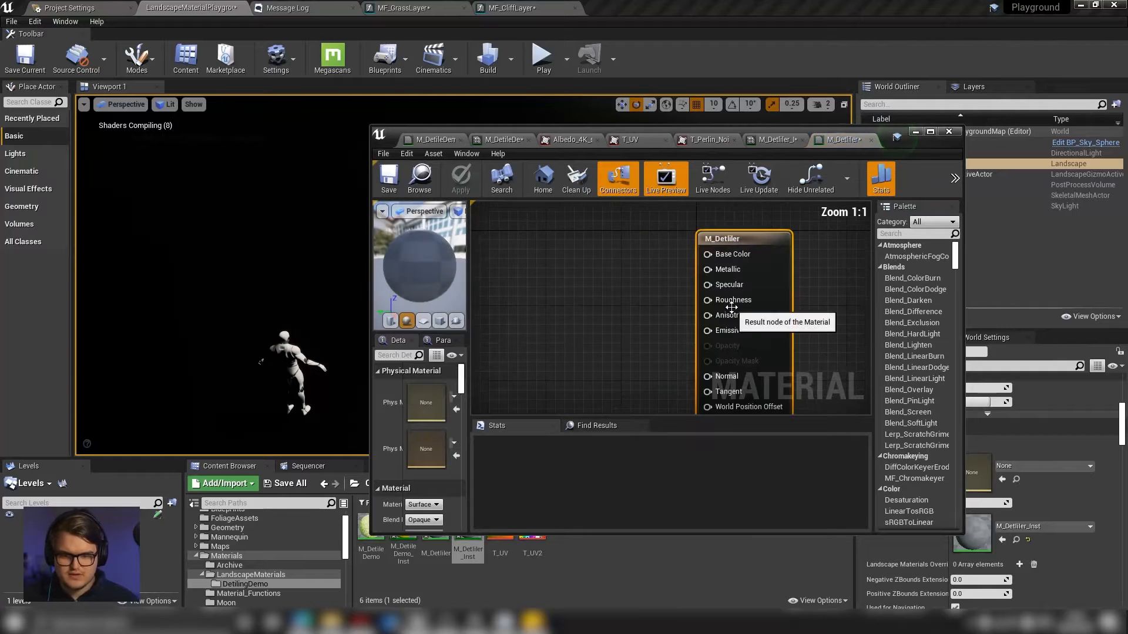
pyautogui.click(895, 135)
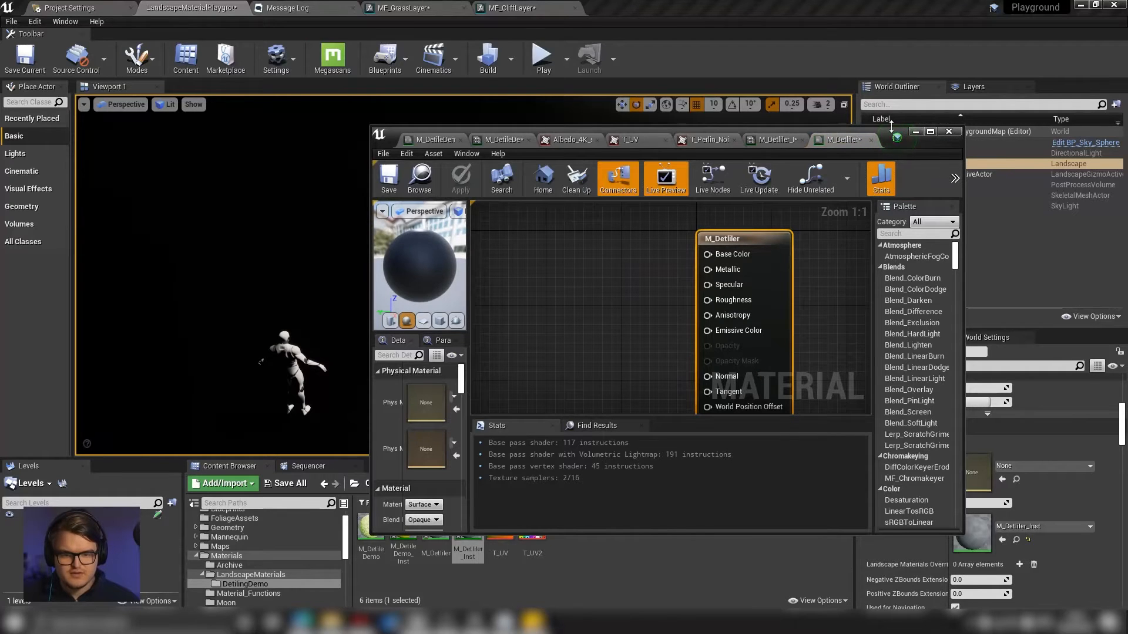
pyautogui.moveTo(891, 127); pyautogui.dragTo(891, 33)
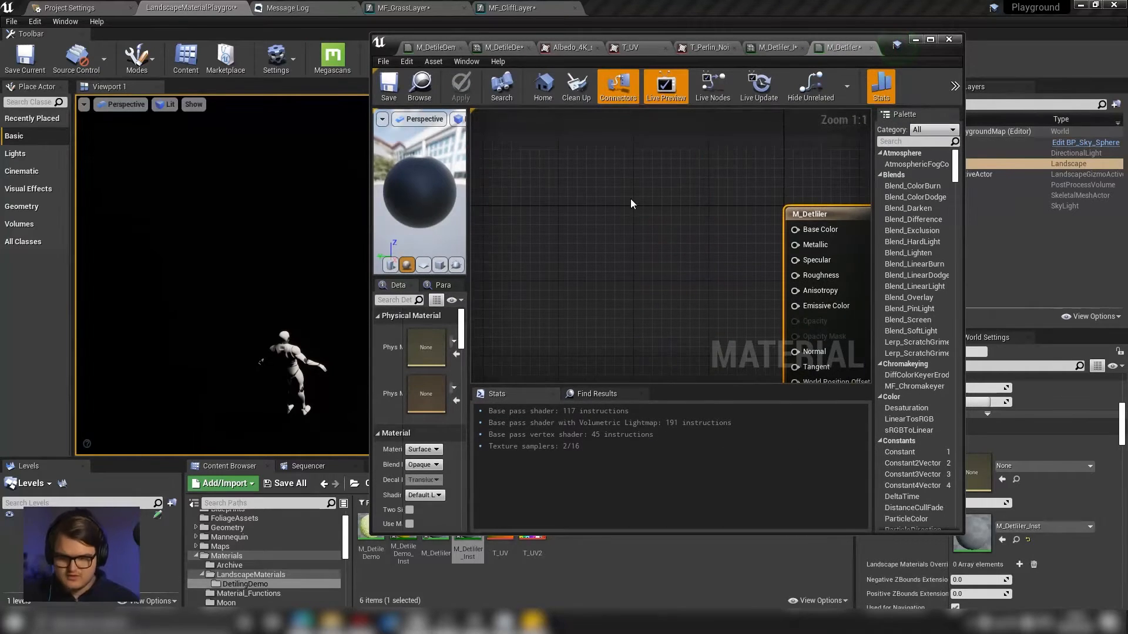
# Add a Texture Sample node to the M_Detliler graph and look over the open texture assets and its texture choices.
pyautogui.click(630, 202)
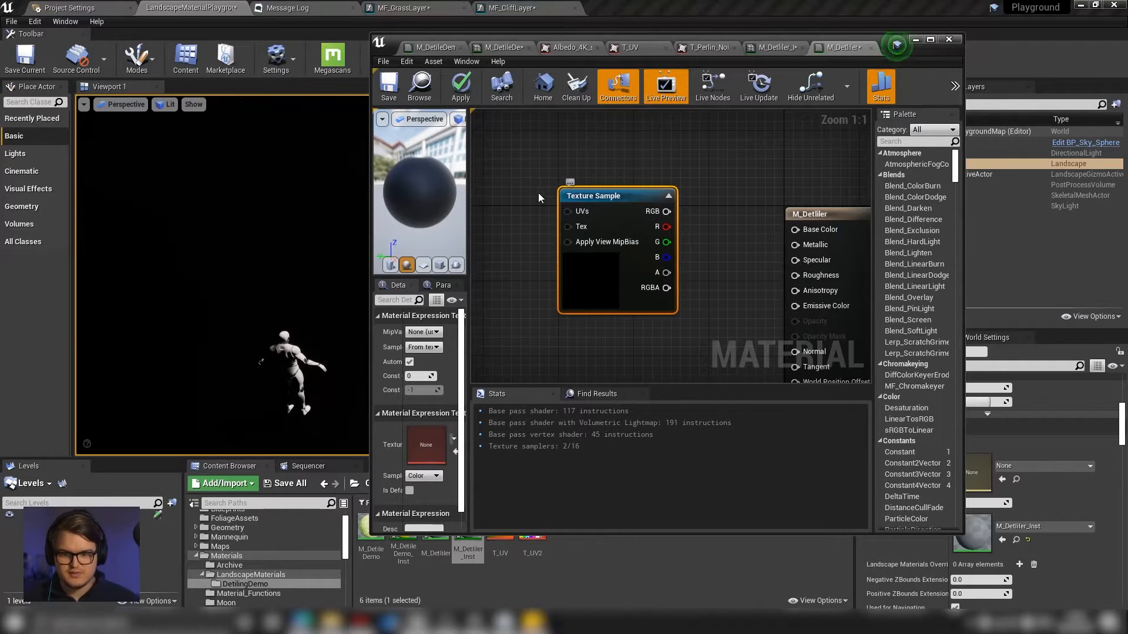
pyautogui.click(769, 47)
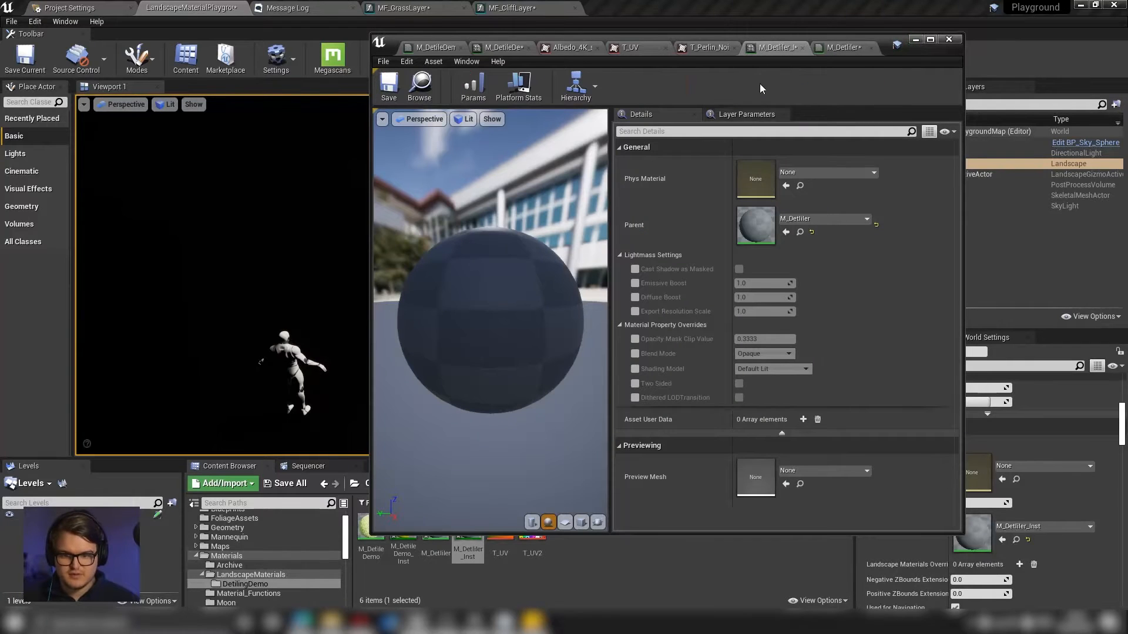
pyautogui.click(575, 50)
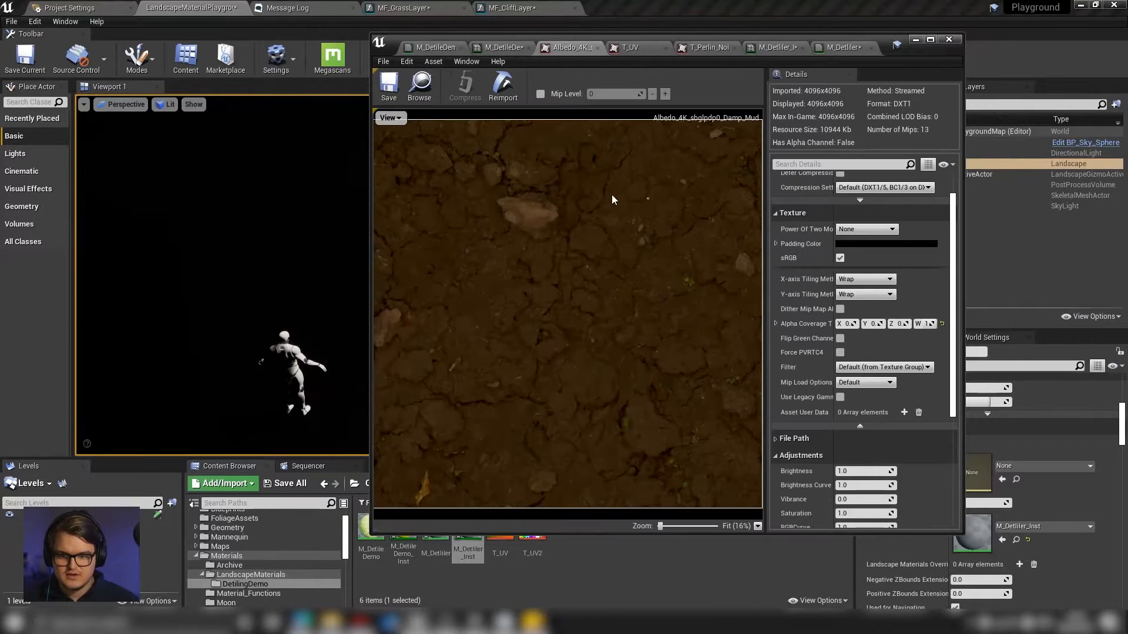
pyautogui.click(634, 47)
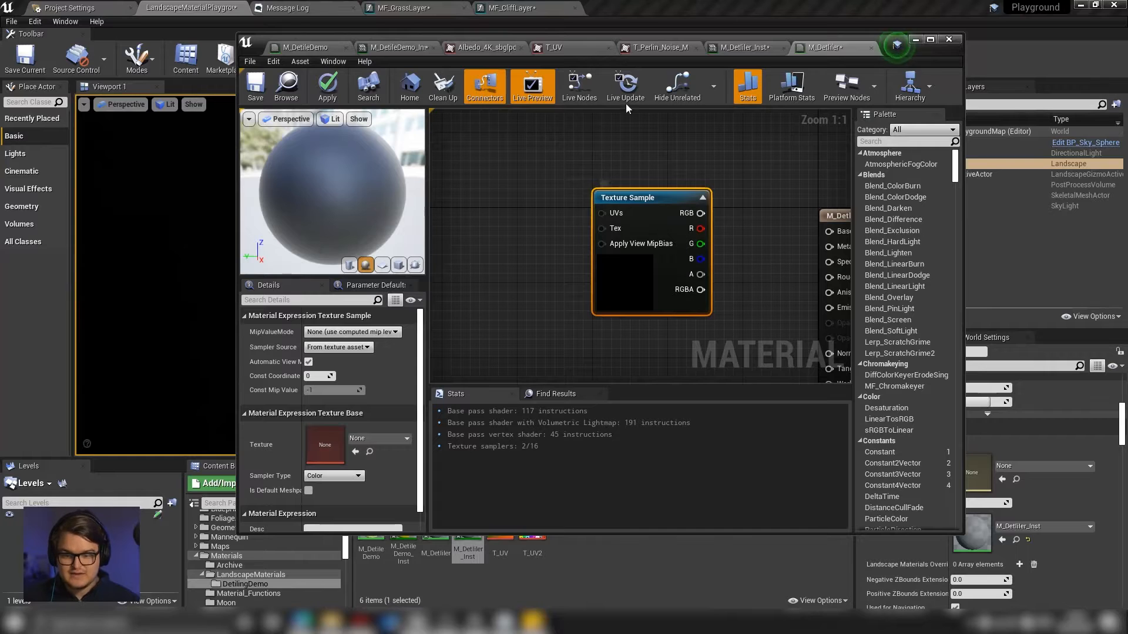
pyautogui.click(374, 437)
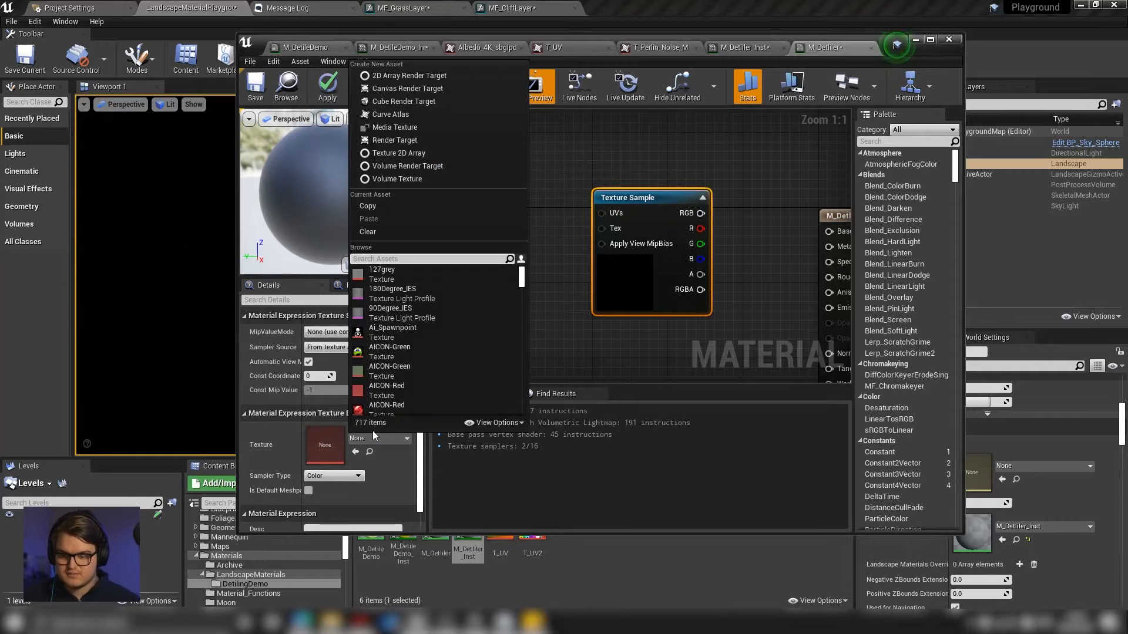
pyautogui.click(579, 322)
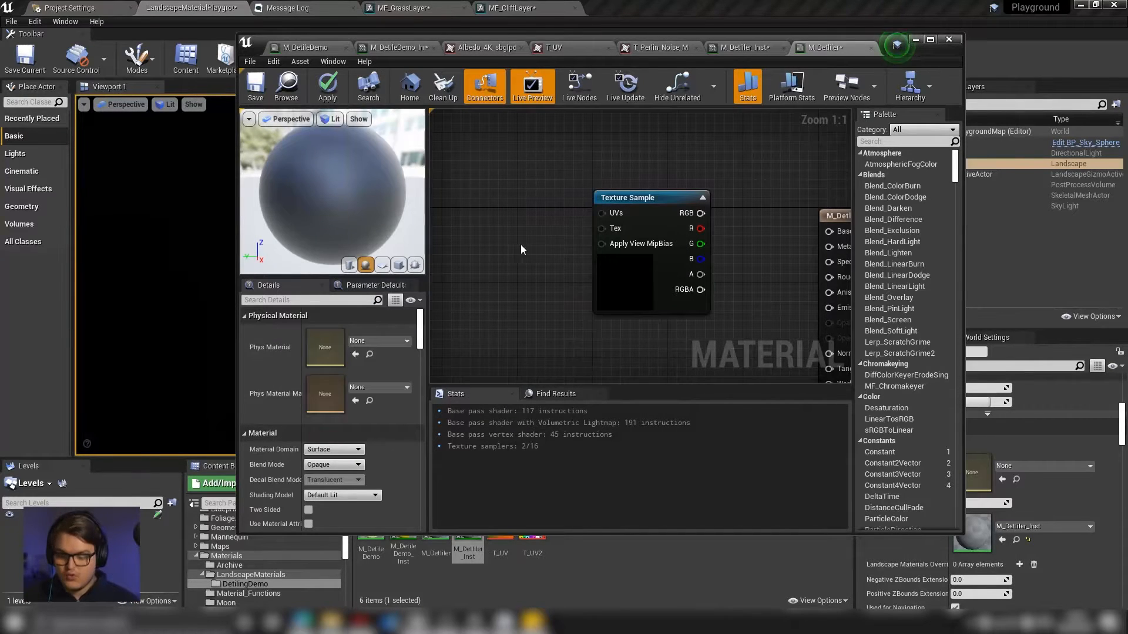
# Add a Texture Object node beside the Texture Sample and convert it to a parameter named Texture.
pyautogui.rightClick(482, 232)
pyautogui.write('text')
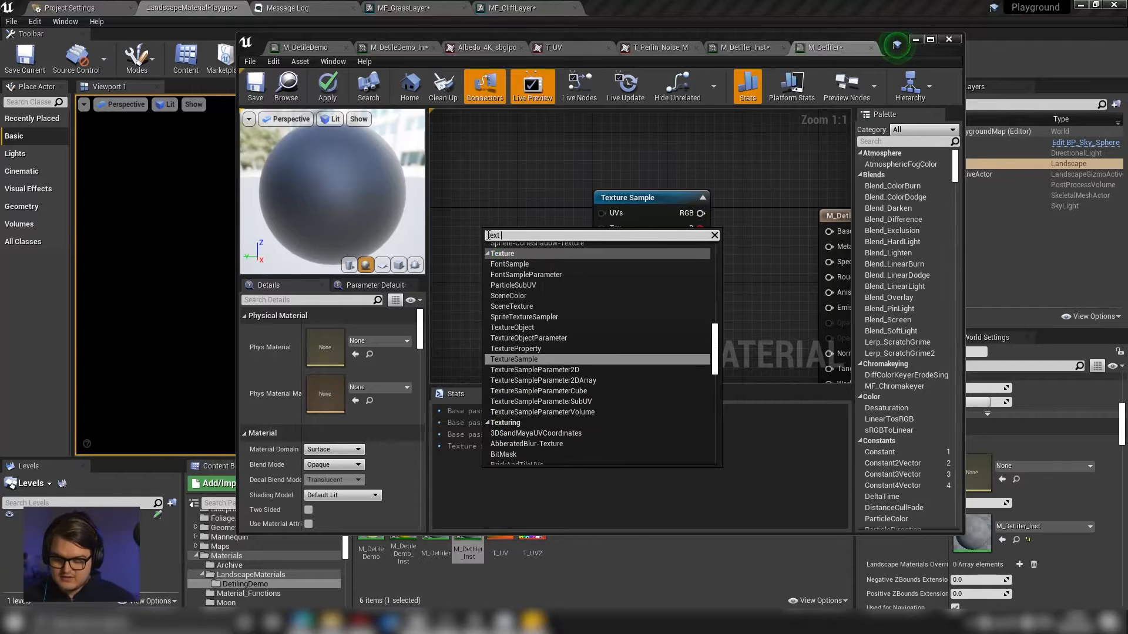
pyautogui.write(' ob')
pyautogui.press('Return')
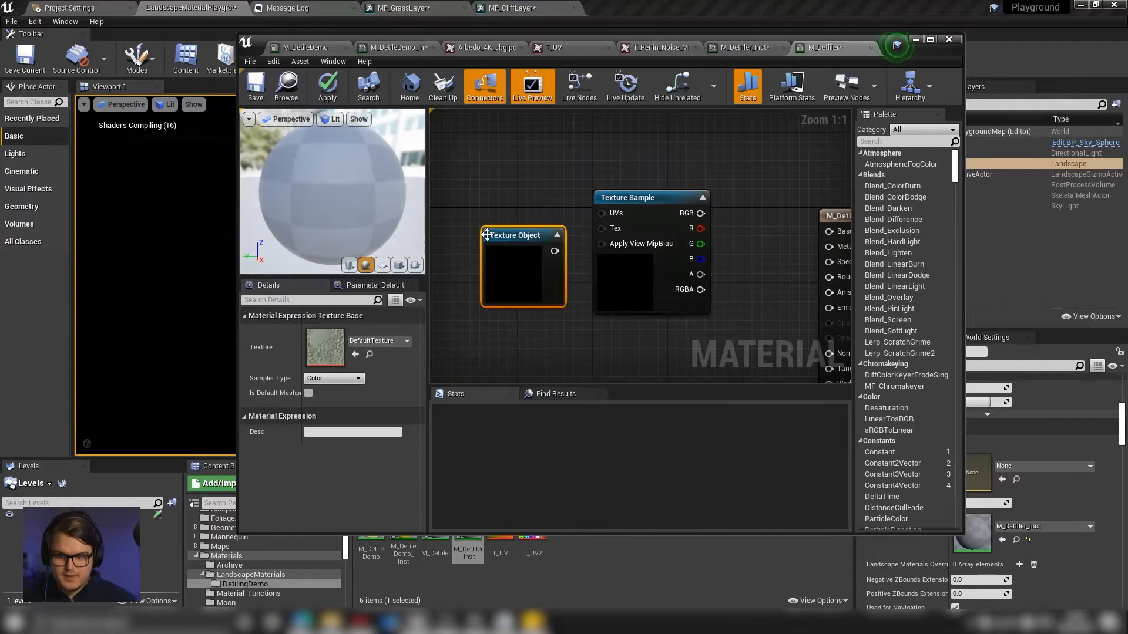
pyautogui.moveTo(500, 266); pyautogui.dragTo(462, 250)
pyautogui.rightClick(497, 242)
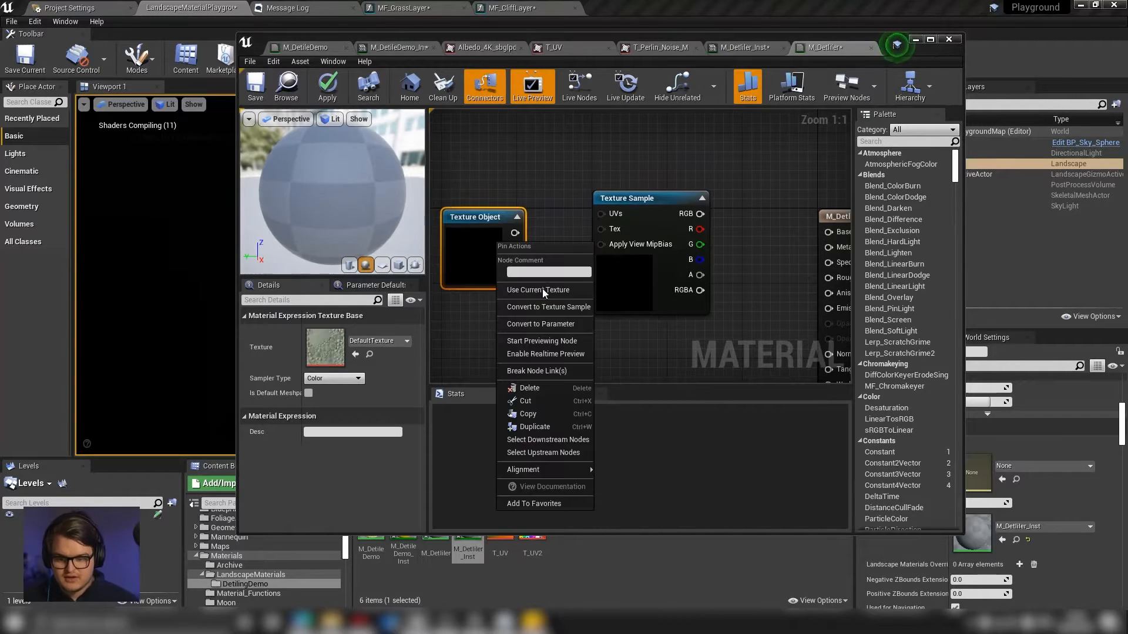
pyautogui.click(530, 326)
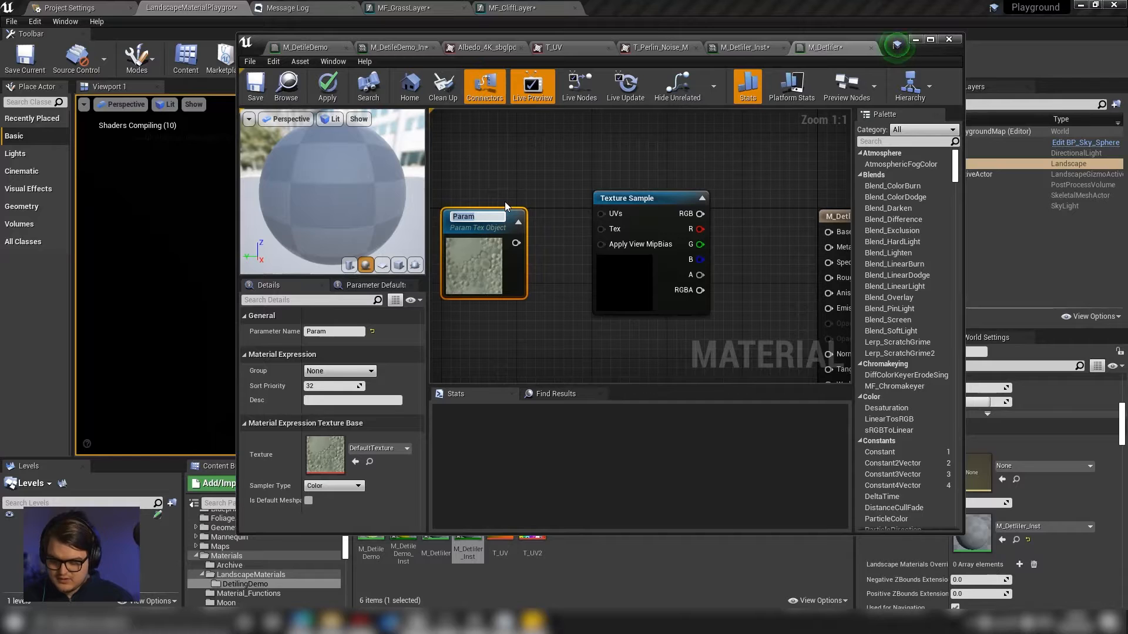
pyautogui.write('Texture')
pyautogui.press('Return')
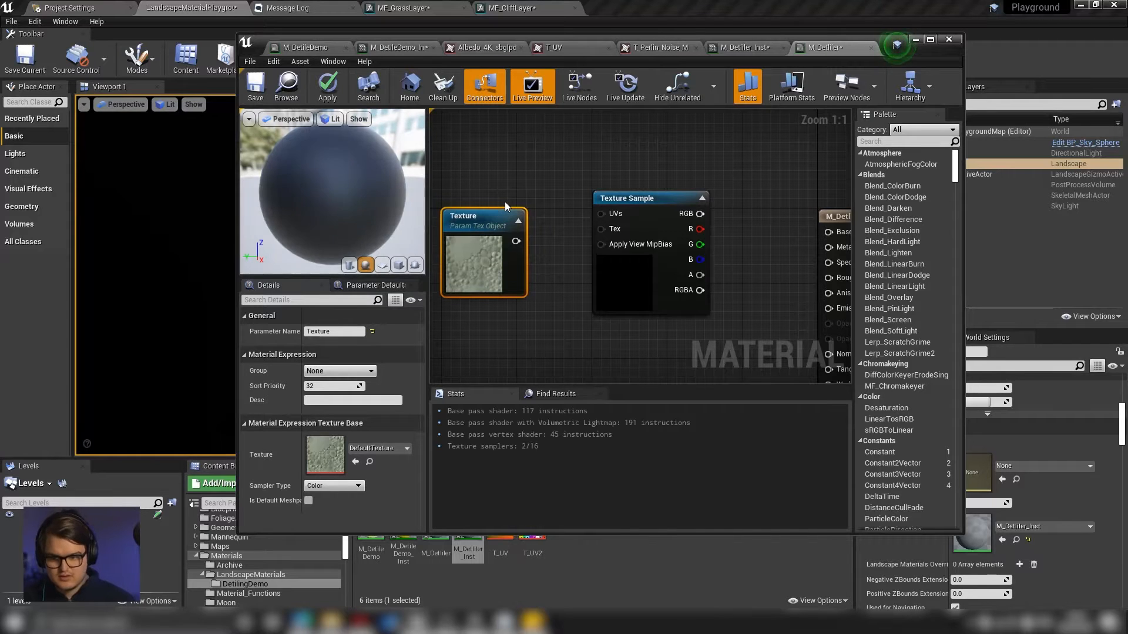
# Connect the Texture parameter to the Texture Sample's Tex input and its RGB output to the material's Base Color.
pyautogui.moveTo(520, 256); pyautogui.dragTo(602, 229)
pyautogui.moveTo(702, 220); pyautogui.dragTo(623, 207, button='right')
pyautogui.moveTo(622, 204); pyautogui.dragTo(812, 195)
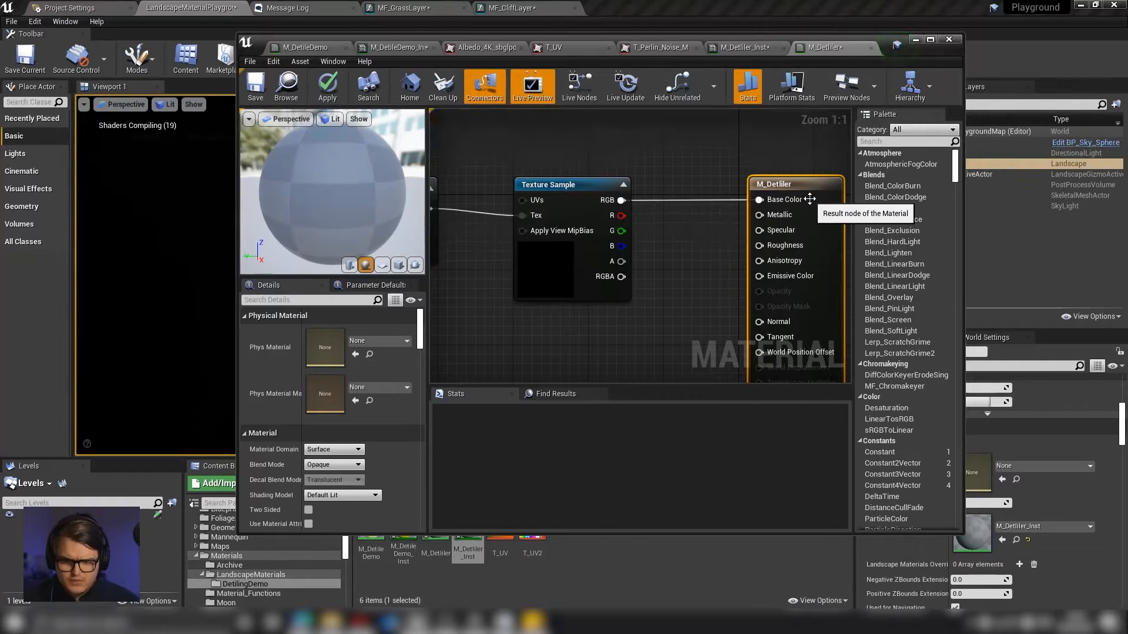
# Add a constant of 0 and connect it to the material's Metallic and Specular inputs.
pyautogui.click(700, 221)
pyautogui.moveTo(723, 245); pyautogui.dragTo(760, 231)
pyautogui.rightClick(691, 227)
pyautogui.click(691, 227)
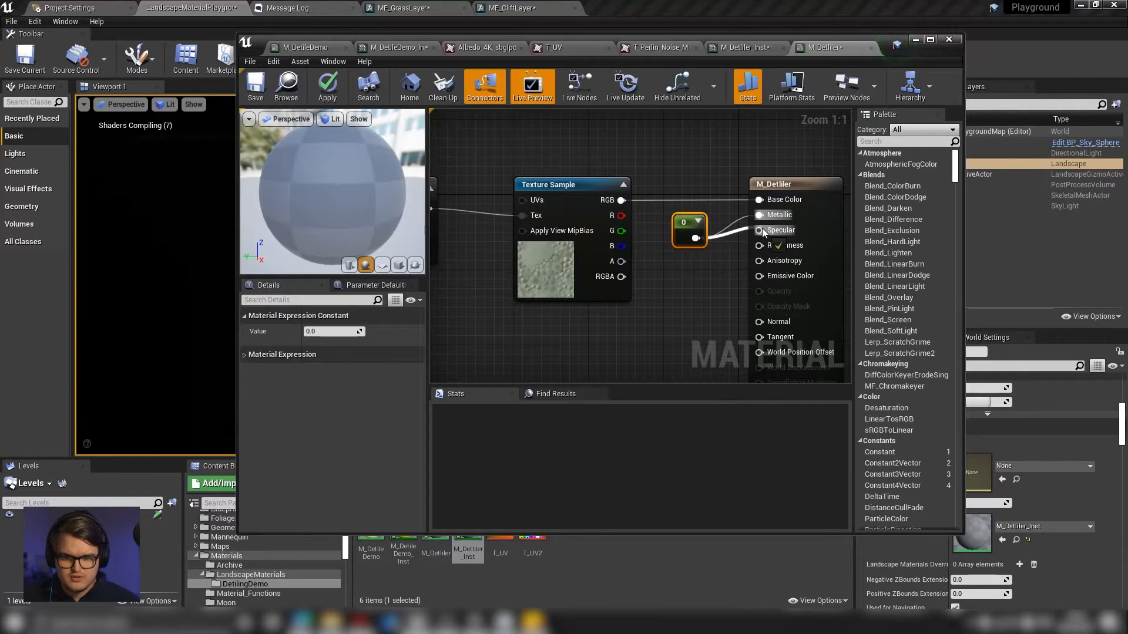
# Add a constant of 1, connect it to Roughness and align it beneath the 0 constant.
pyautogui.press('1')
pyautogui.click(683, 263)
pyautogui.click(340, 333)
pyautogui.write('1')
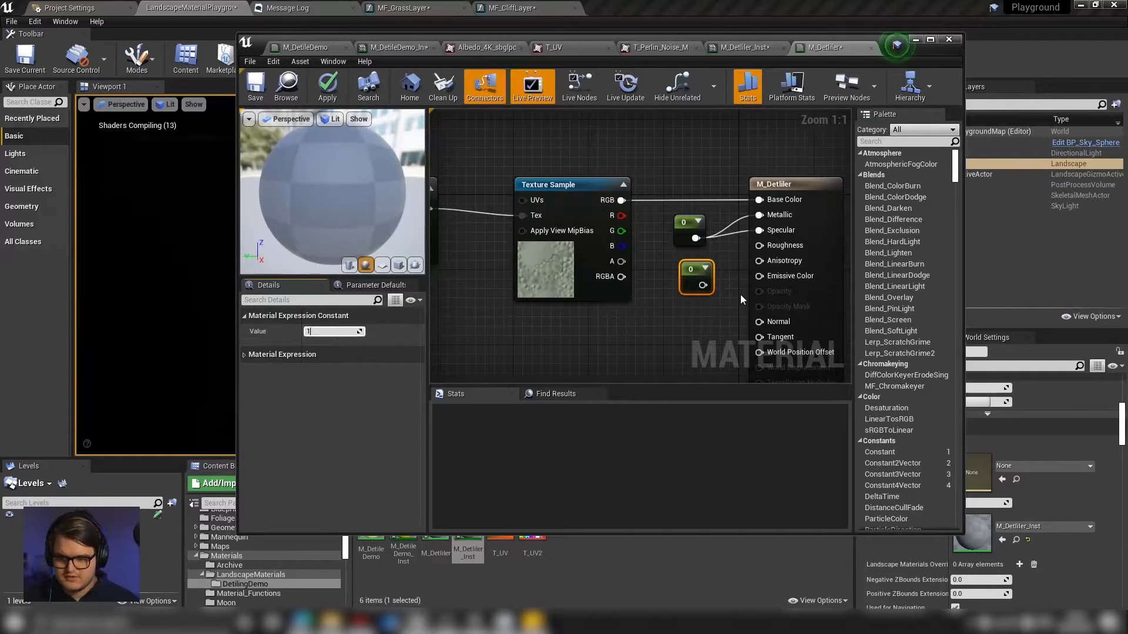
pyautogui.click(739, 297)
pyautogui.moveTo(700, 284); pyautogui.dragTo(759, 245)
pyautogui.moveTo(760, 245); pyautogui.dragTo(685, 258)
pyautogui.click(687, 262)
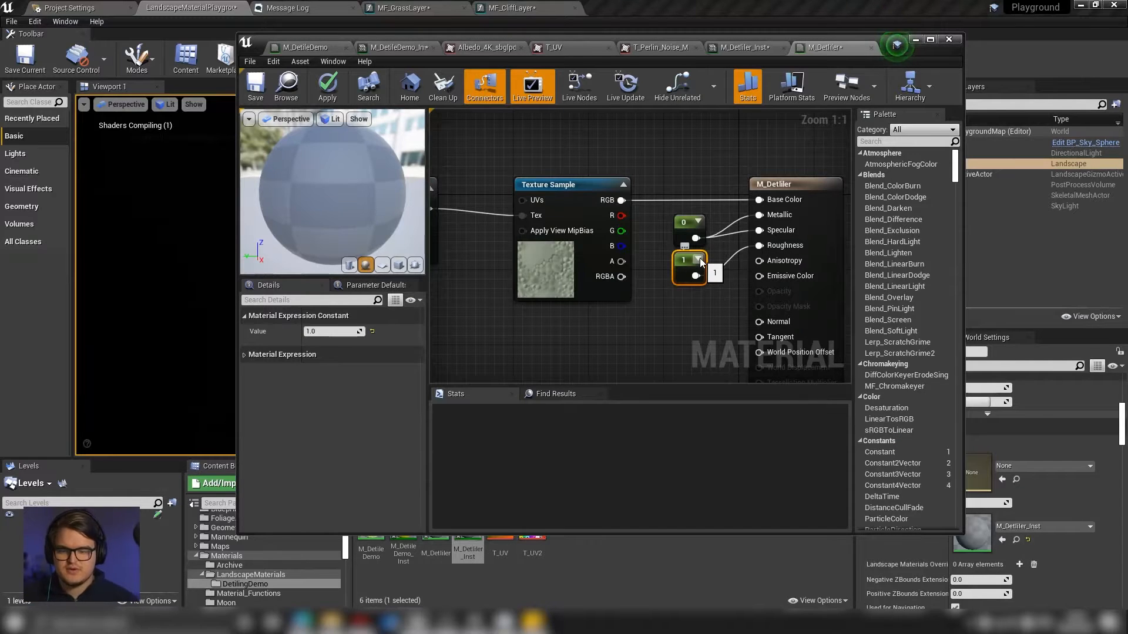
# Apply the material changes and move the material editor aside to reveal the landscape.
pyautogui.click(329, 94)
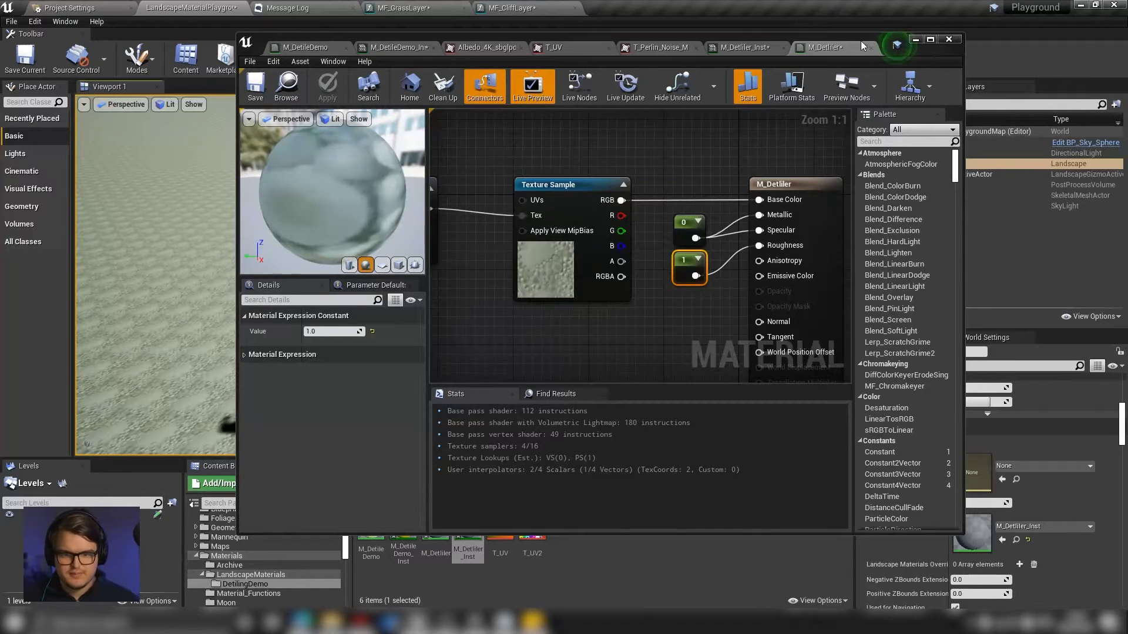
pyautogui.moveTo(871, 37); pyautogui.dragTo(1077, 55)
pyautogui.moveTo(334, 250); pyautogui.dragTo(381, 250, button='right')
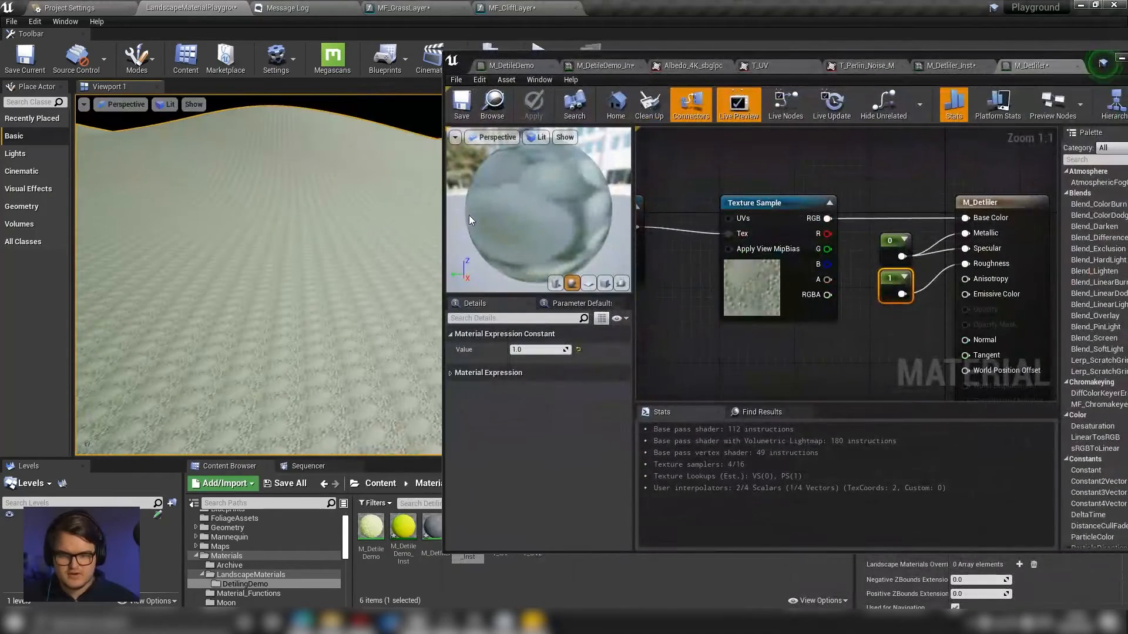
# Close the texture editors and override the Texture parameter in M_Detliler_Inst with the T_UV texture.
pyautogui.click(946, 68)
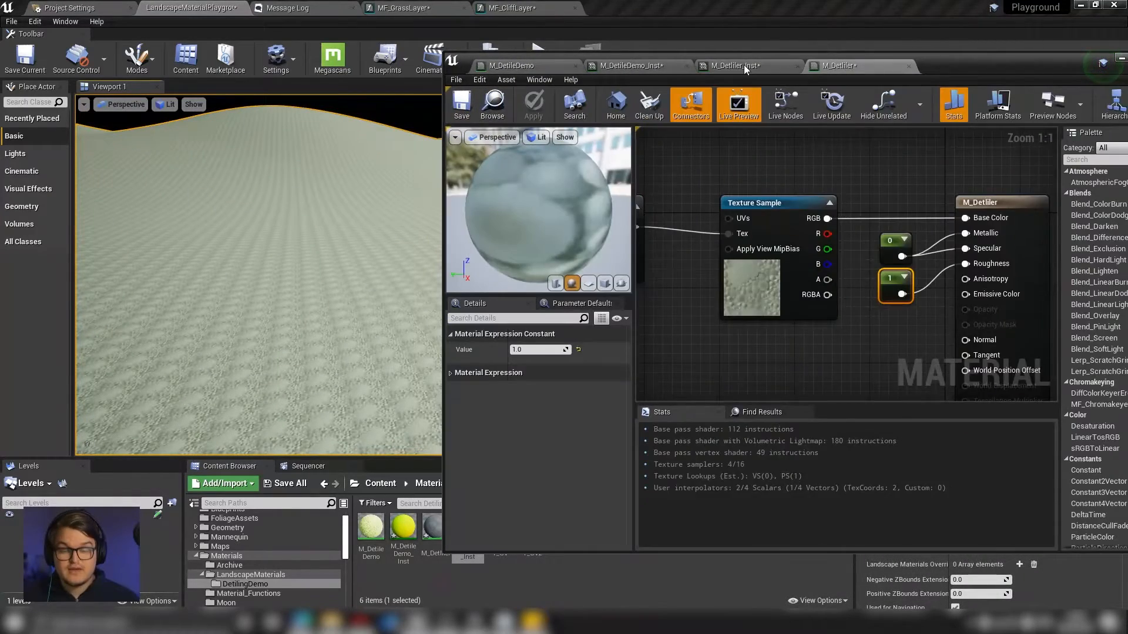
pyautogui.click(744, 65)
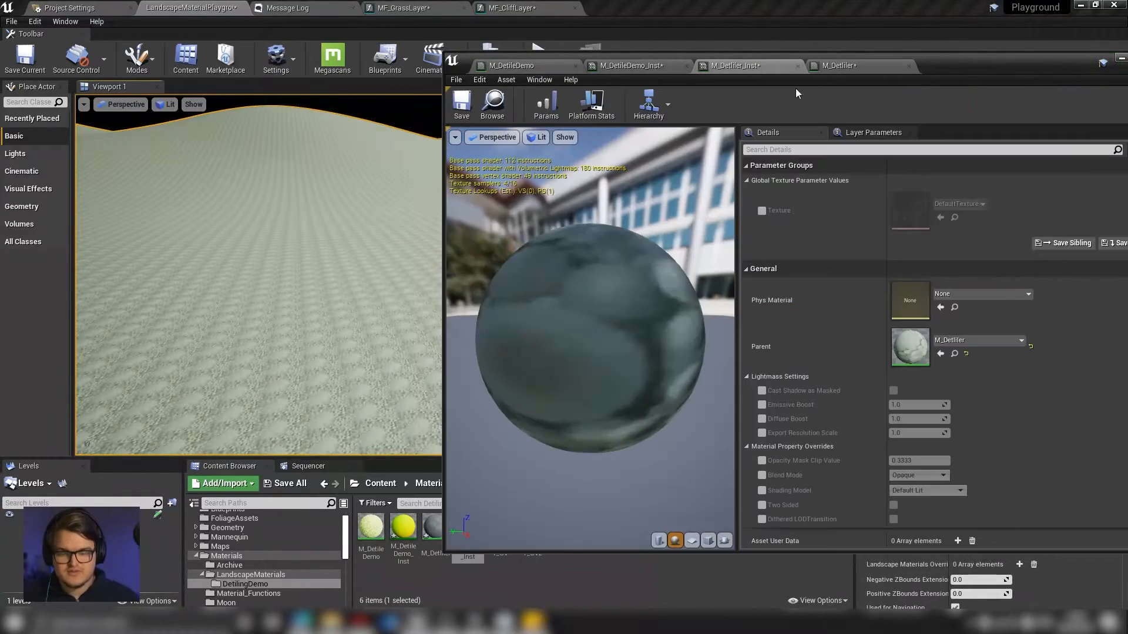
pyautogui.click(762, 211)
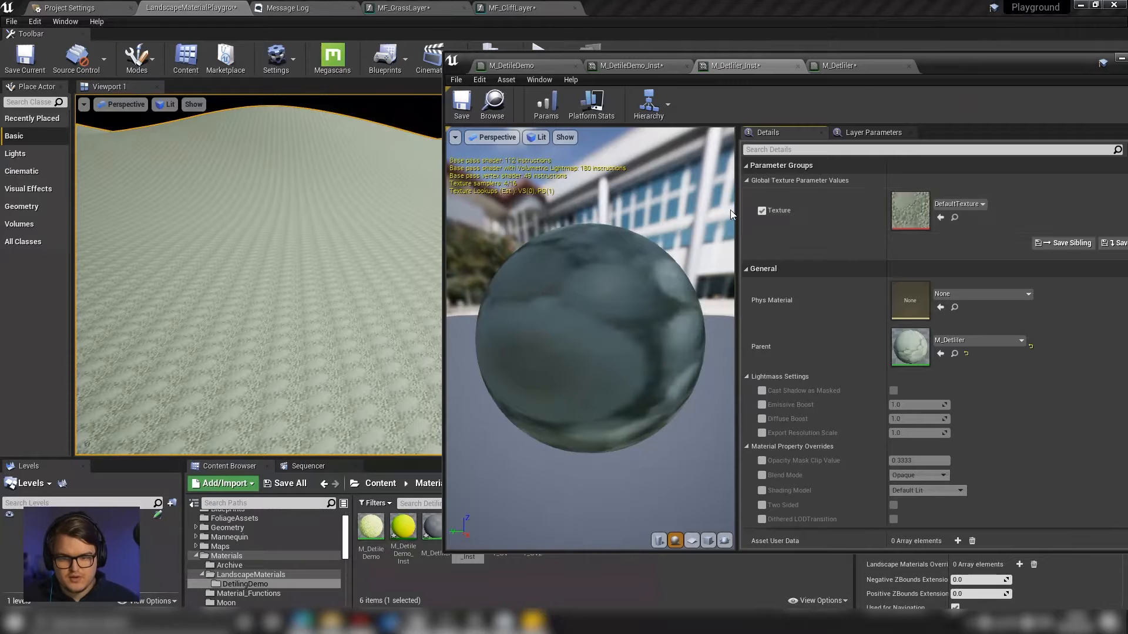
pyautogui.click(959, 204)
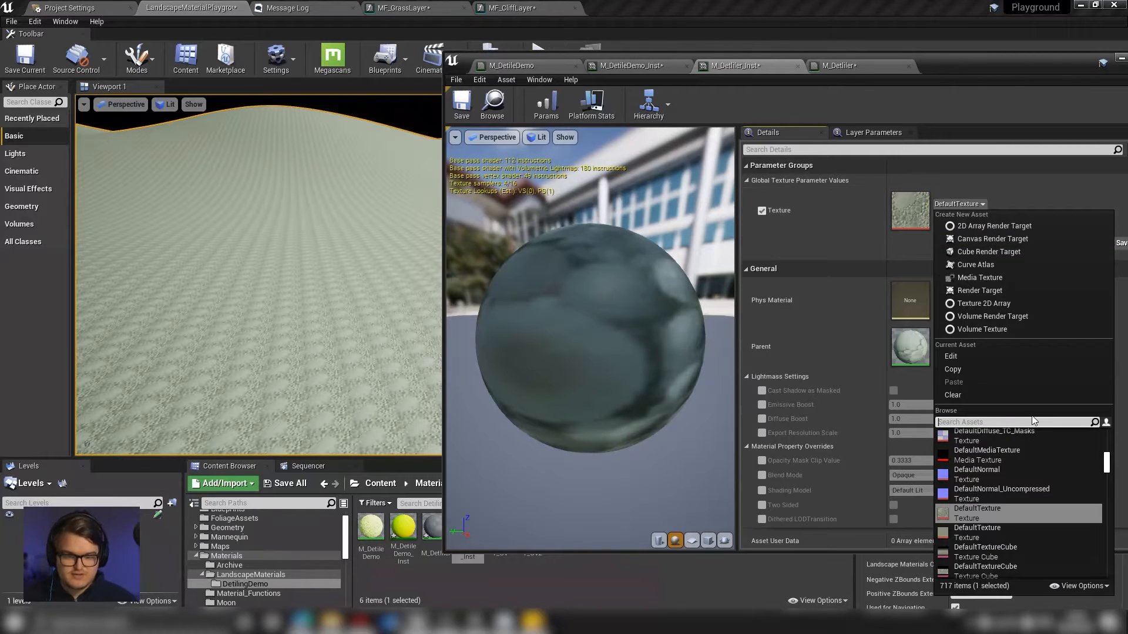
pyautogui.write('uv')
pyautogui.press('Down')
pyautogui.press('Down')
pyautogui.press('Down')
pyautogui.press('Down')
pyautogui.press('Down')
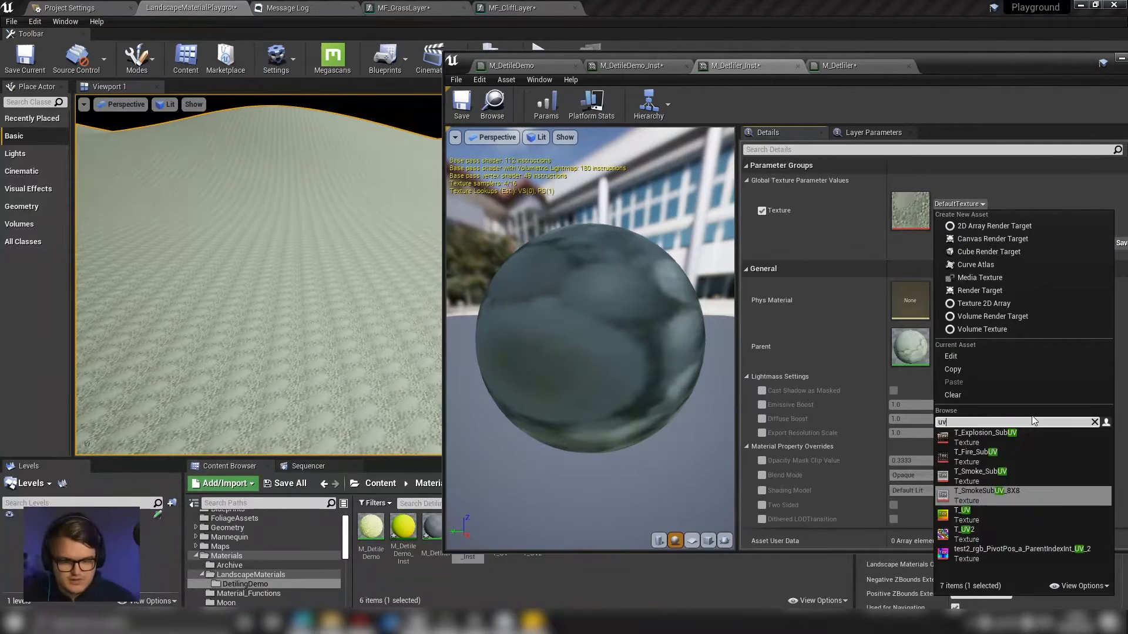
pyautogui.press('Return')
pyautogui.moveTo(398, 270); pyautogui.dragTo(367, 249, button='right')
# Try a grass albedo as the instance's Texture, examine it on the landscape, and restore T_UV.
pyautogui.click(951, 204)
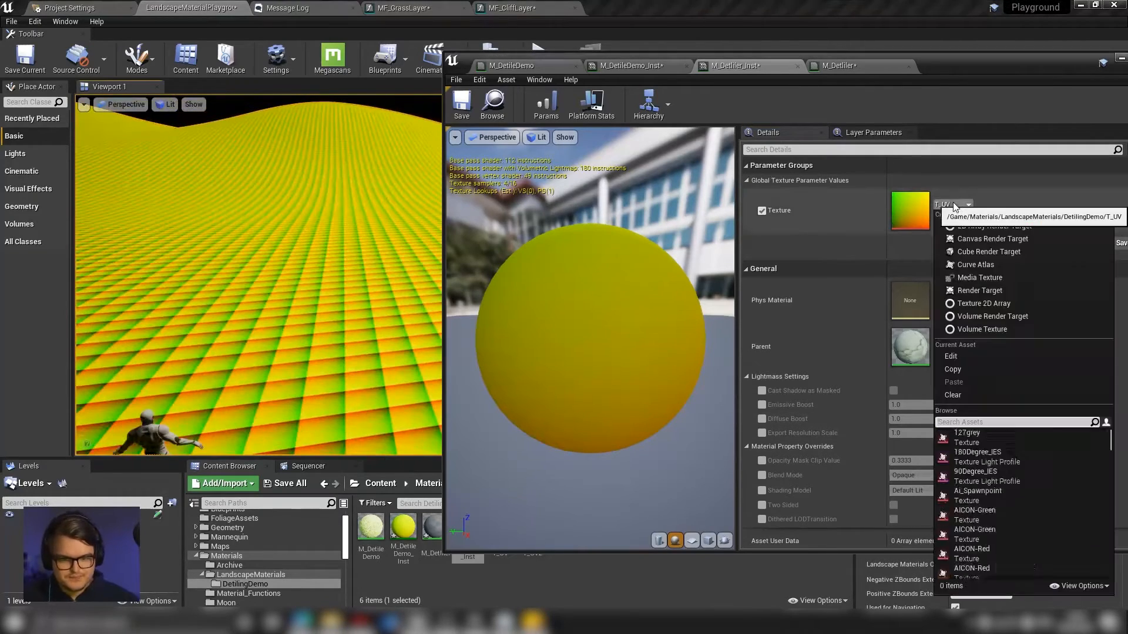
pyautogui.write('grass')
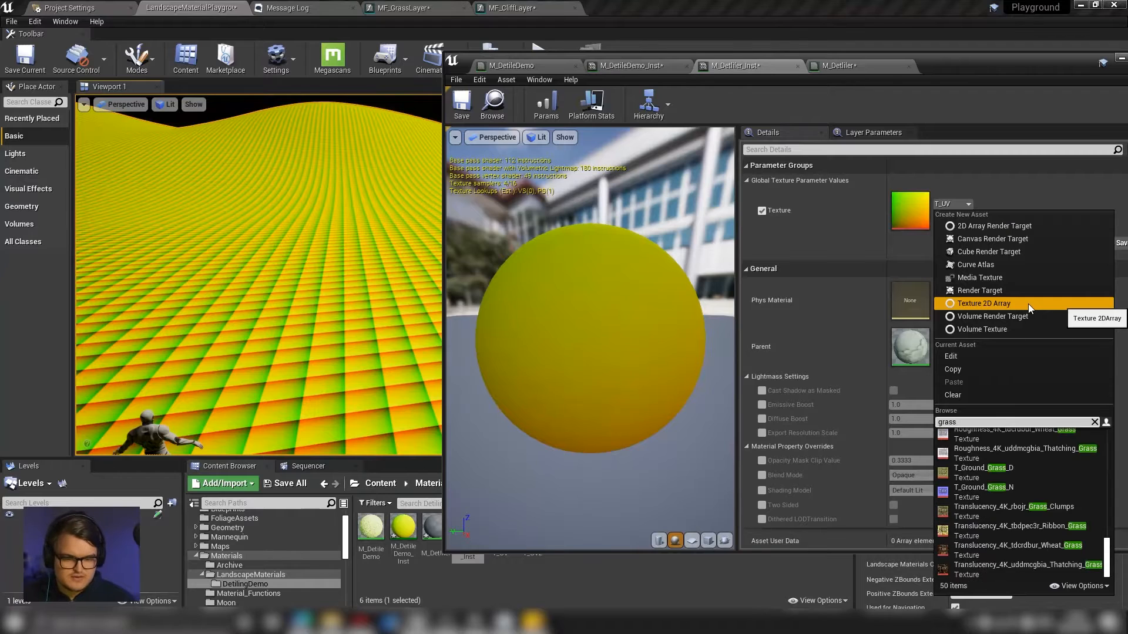
pyautogui.press('Return')
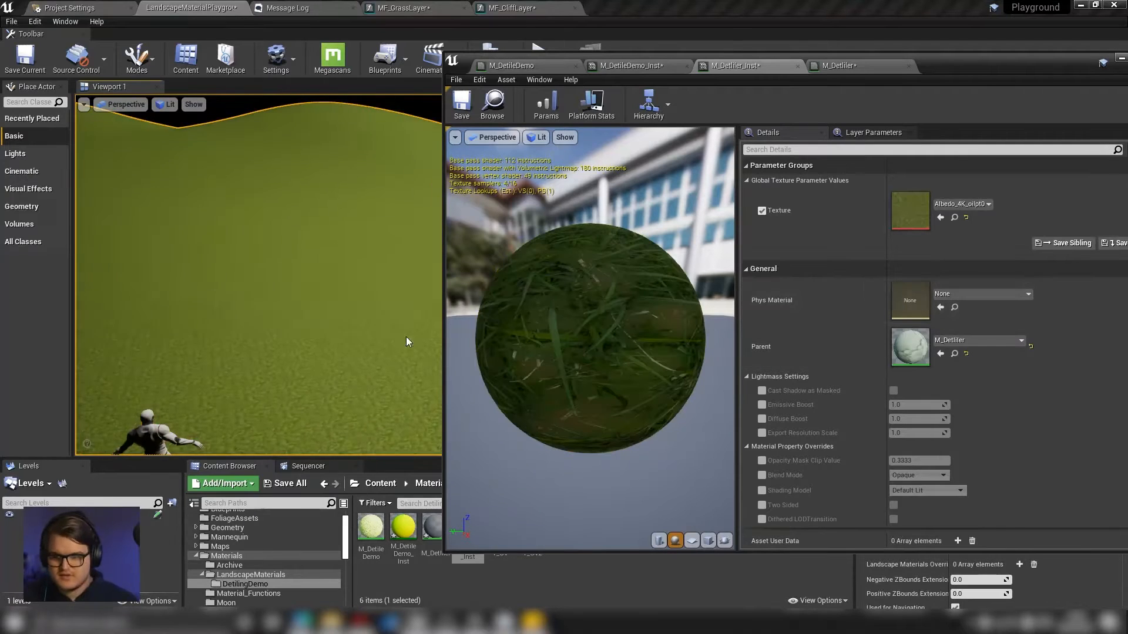
pyautogui.moveTo(407, 340); pyautogui.dragTo(405, 321, button='right')
pyautogui.moveTo(365, 282); pyautogui.dragTo(396, 272, button='right')
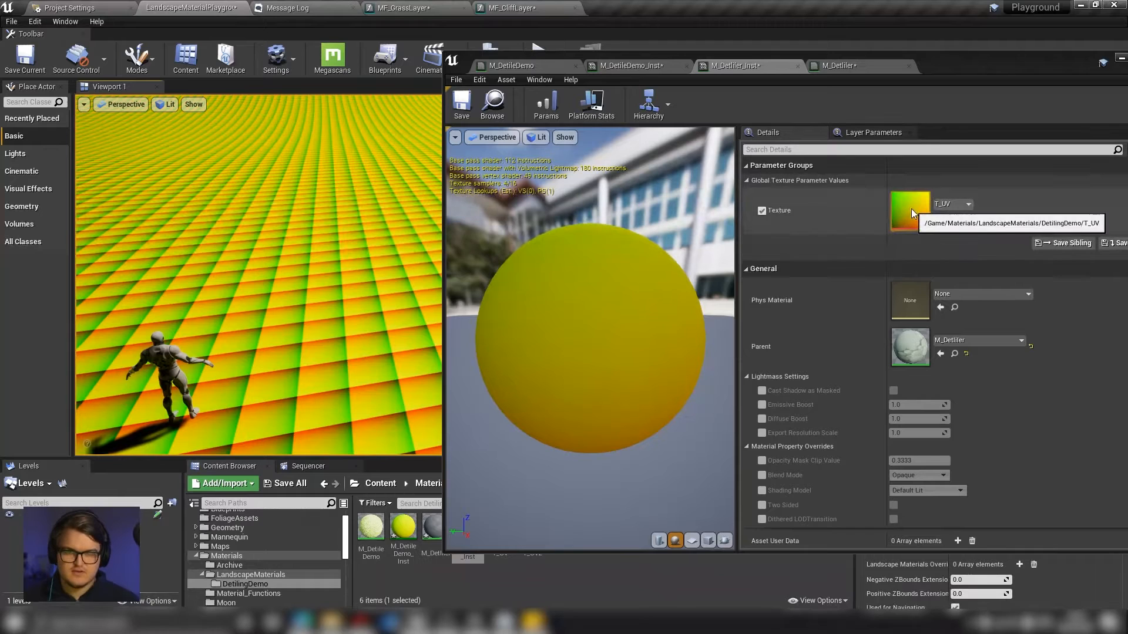
pyautogui.moveTo(380, 193)
pyautogui.mouseDown(button='right')
pyautogui.moveTo(423, 198)
pyautogui.moveTo(395, 219)
pyautogui.moveTo(393, 204)
pyautogui.mouseUp(button='right')
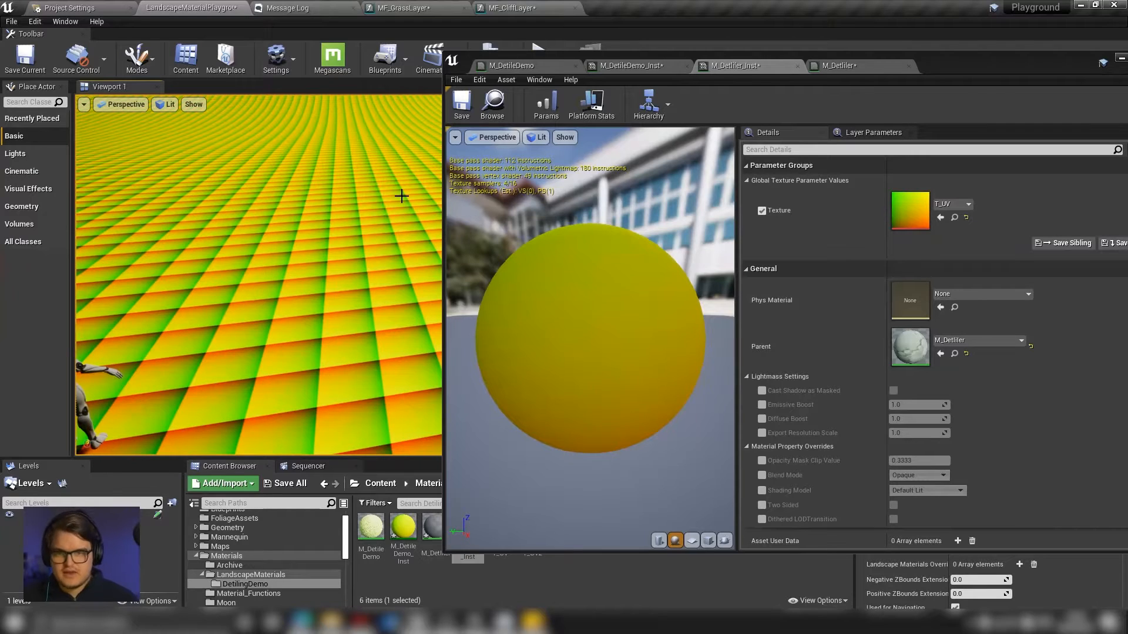
# Return to the M_Detliler graph and move the Texture parameter node farther from the Texture Sample to make room between them.
pyautogui.click(870, 65)
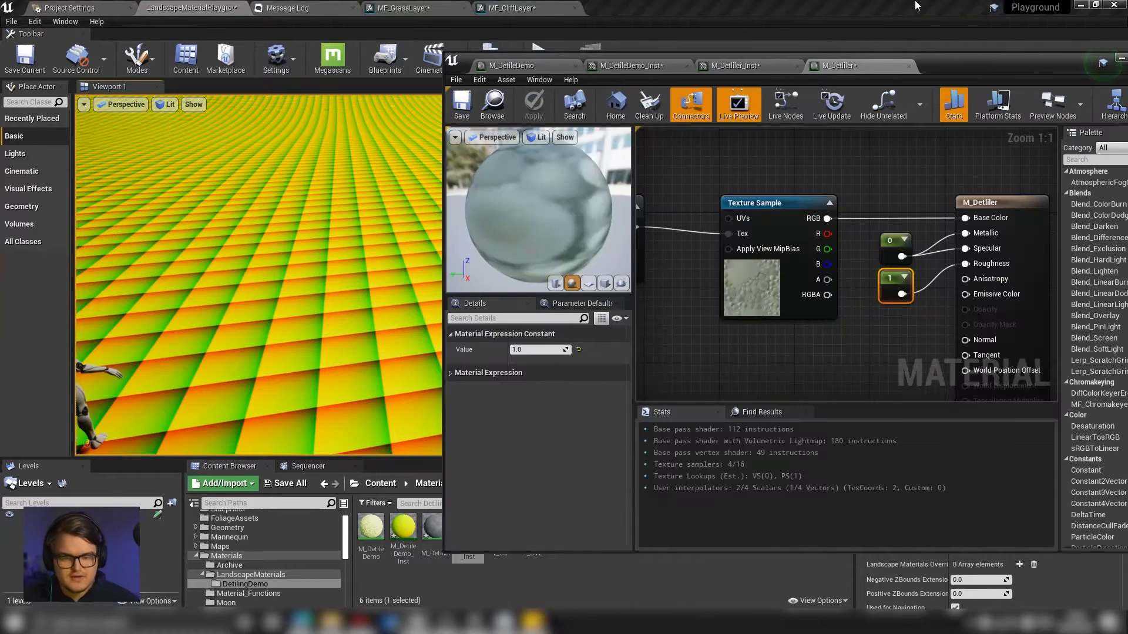
pyautogui.moveTo(960, 60); pyautogui.dragTo(875, 52)
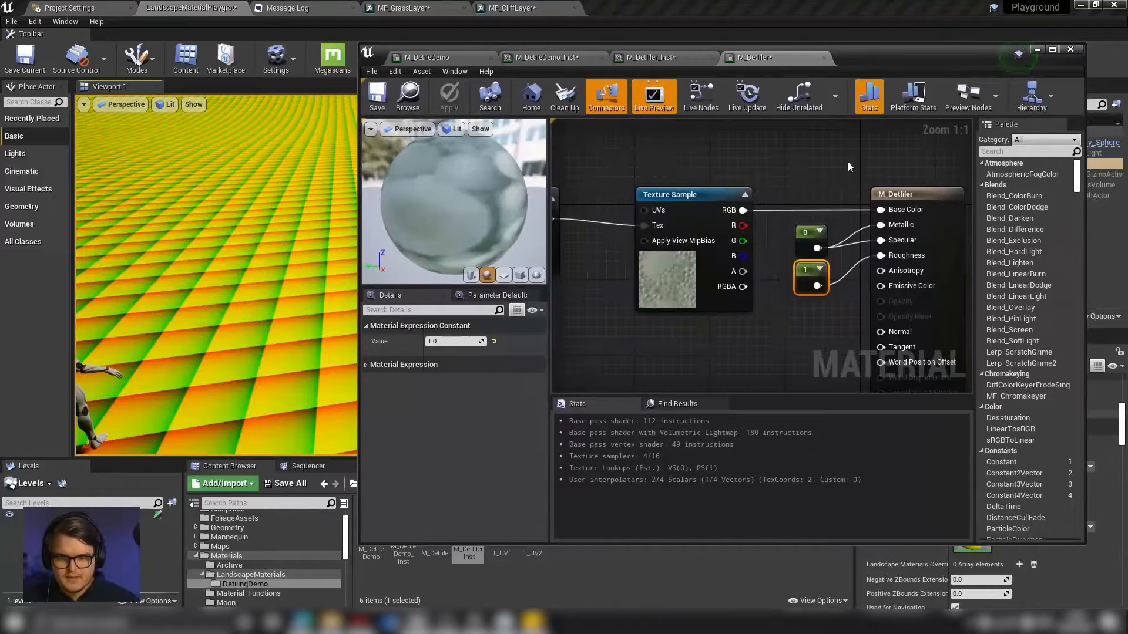
pyautogui.moveTo(658, 256); pyautogui.dragTo(803, 254, button='right')
pyautogui.moveTo(550, 250); pyautogui.dragTo(476, 246)
pyautogui.moveTo(590, 241); pyautogui.dragTo(520, 236)
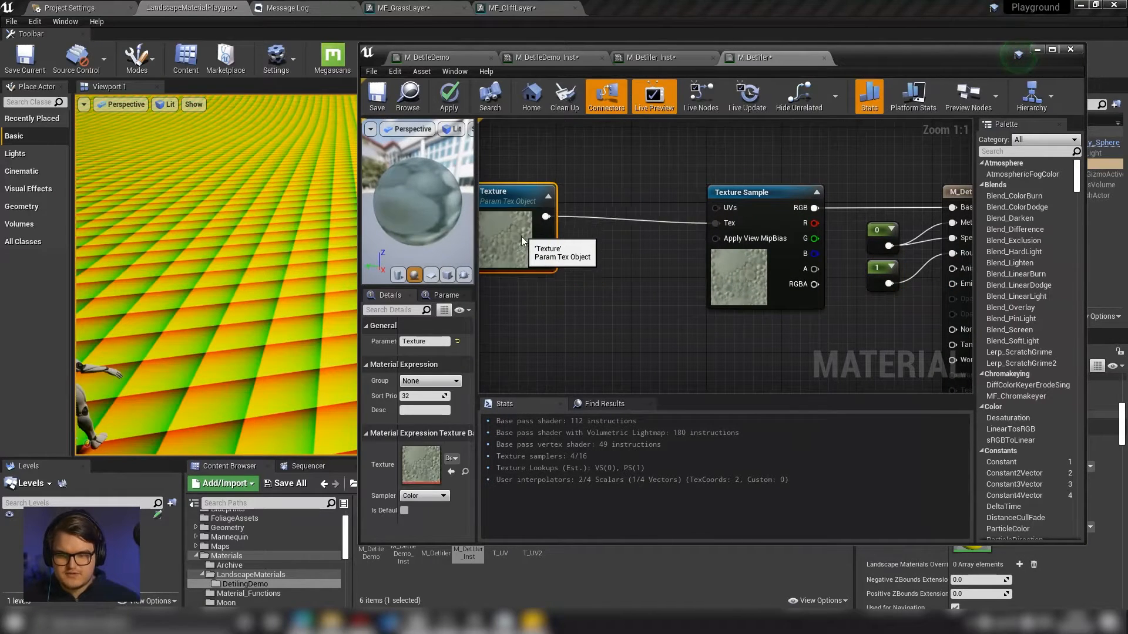
pyautogui.moveTo(653, 271); pyautogui.dragTo(731, 274, button='right')
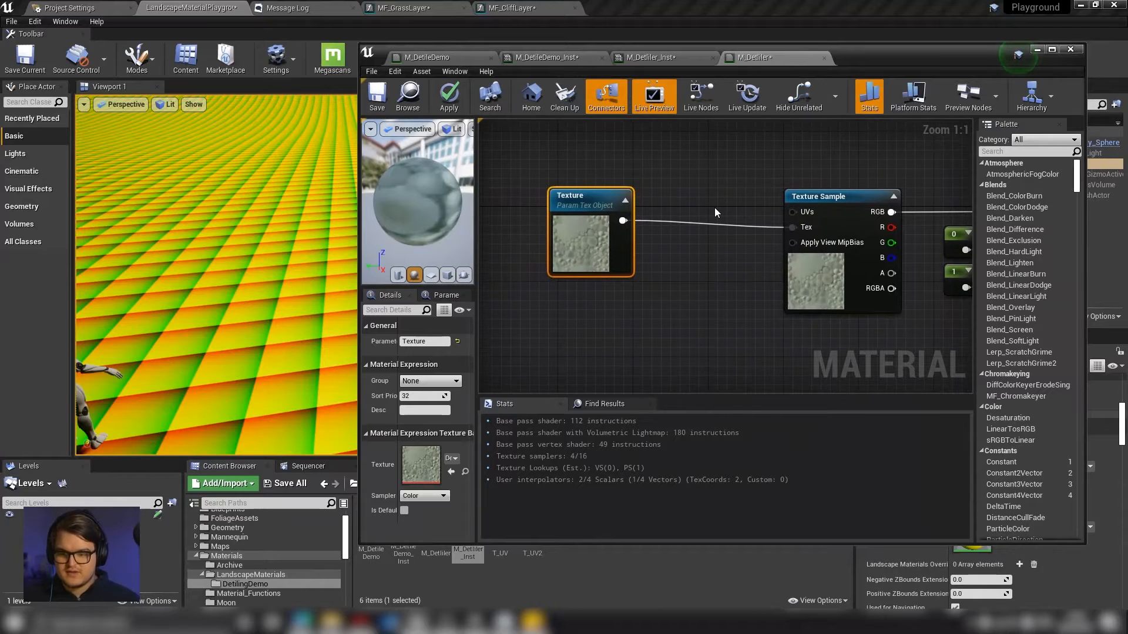
pyautogui.moveTo(716, 212); pyautogui.dragTo(662, 219, button='right')
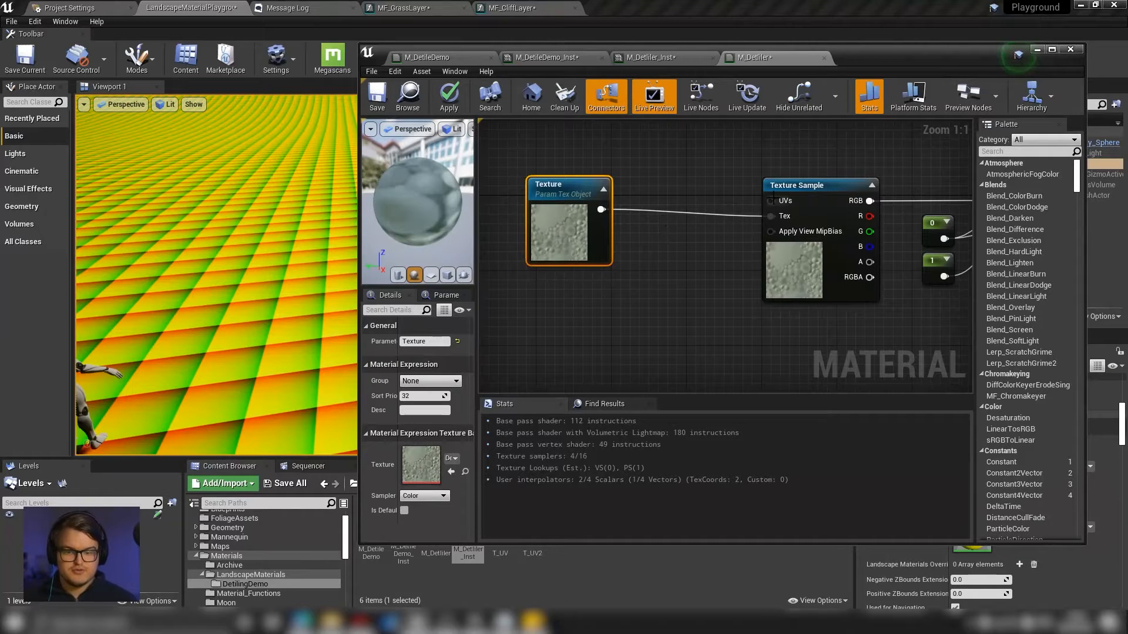
pyautogui.click(794, 195)
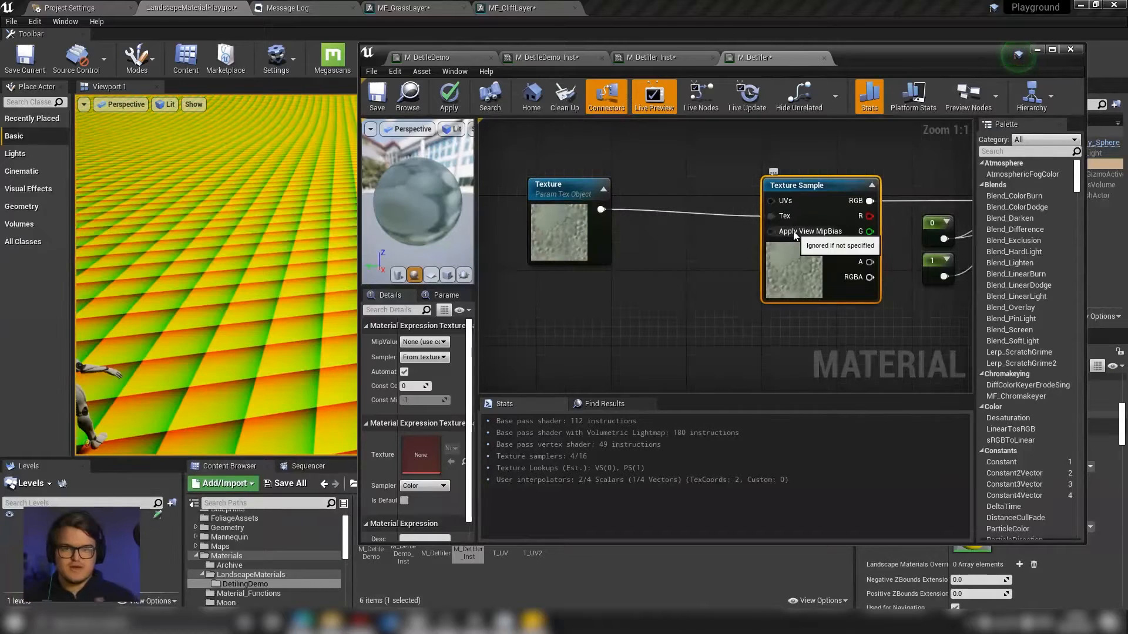
pyautogui.moveTo(680, 243); pyautogui.dragTo(689, 280, button='right')
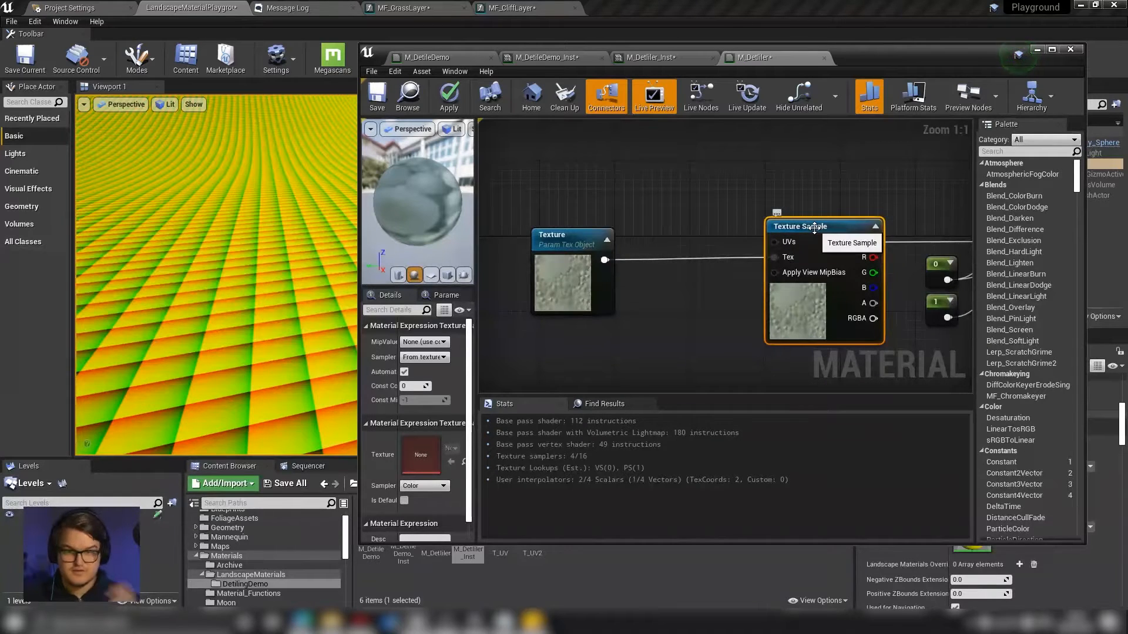
pyautogui.moveTo(790, 188)
pyautogui.mouseDown(button='right')
pyautogui.moveTo(738, 183)
pyautogui.moveTo(775, 179)
pyautogui.mouseUp(button='right')
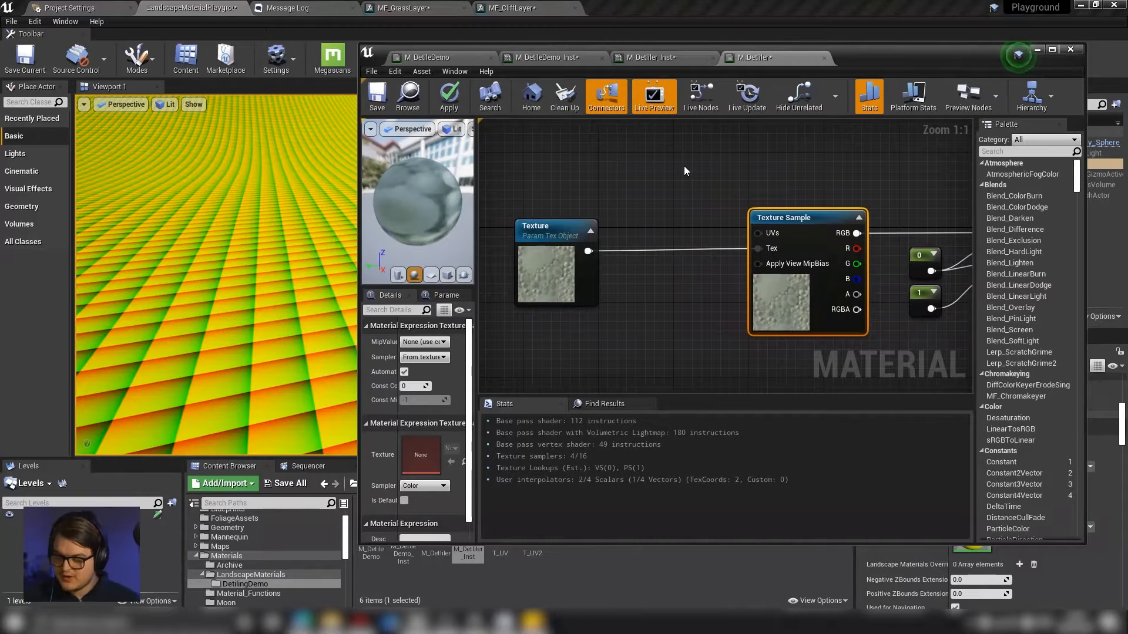
# Add a TextureCoordinate node, wire it into the Texture Sample's UVs, and spread it and the Texture parameter node apart.
pyautogui.rightClick(580, 174)
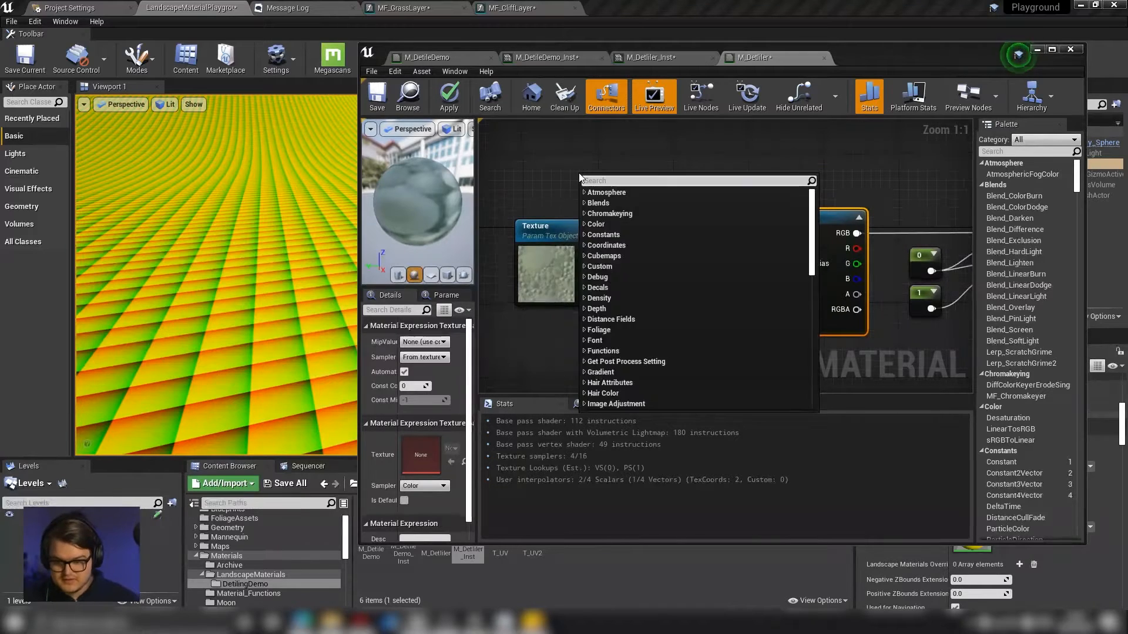
pyautogui.write('text co')
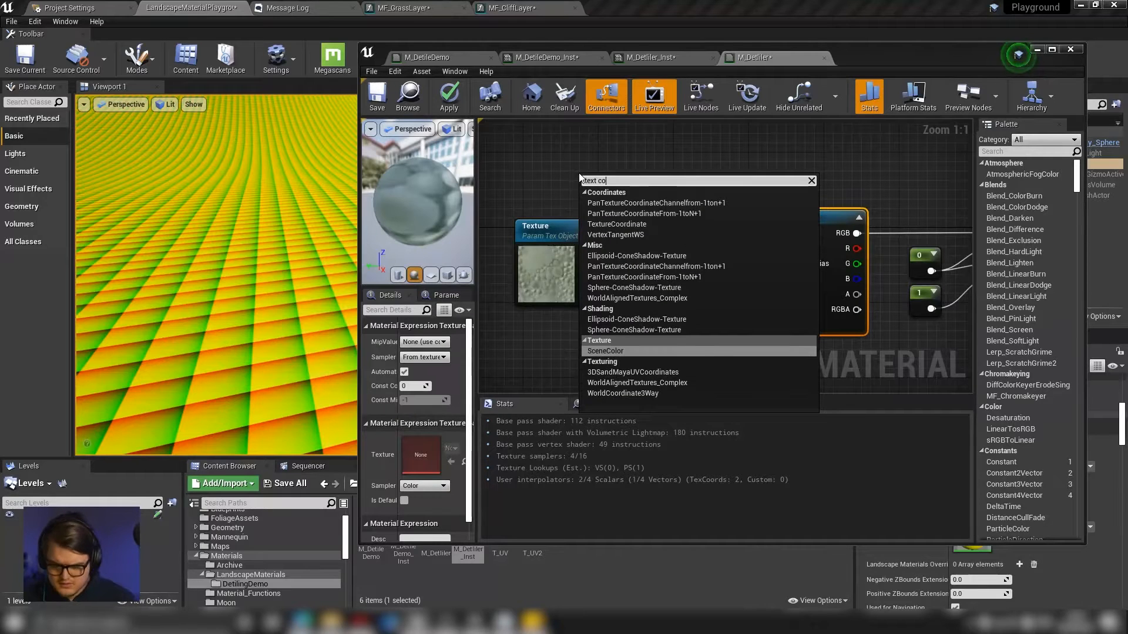
pyautogui.write('or')
pyautogui.press('Up')
pyautogui.press('Return')
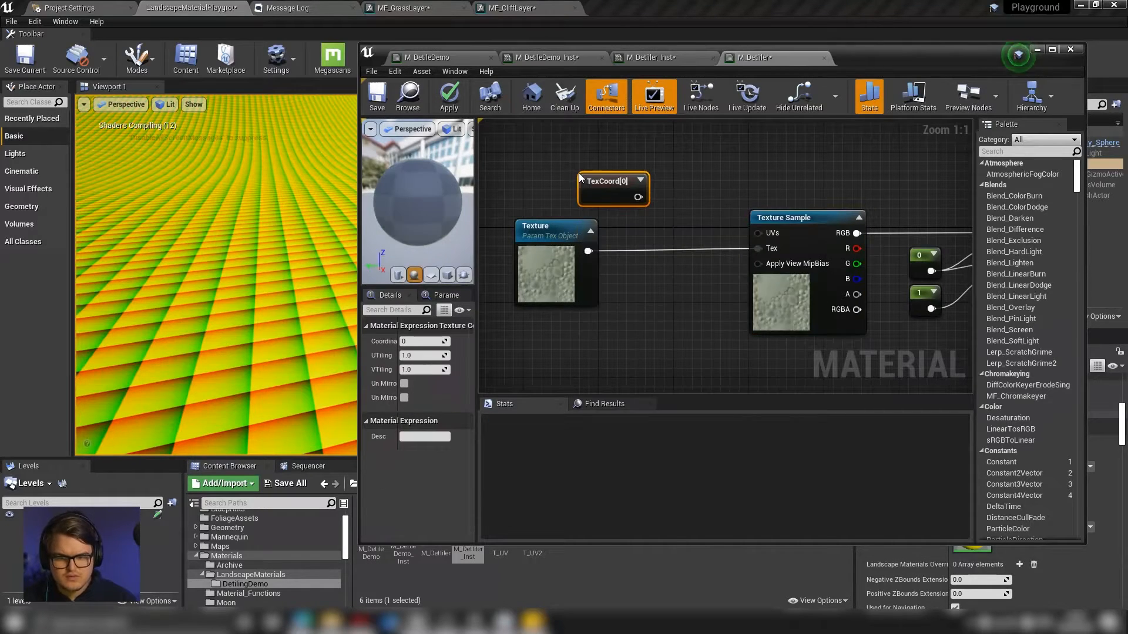
pyautogui.moveTo(587, 187); pyautogui.dragTo(758, 234)
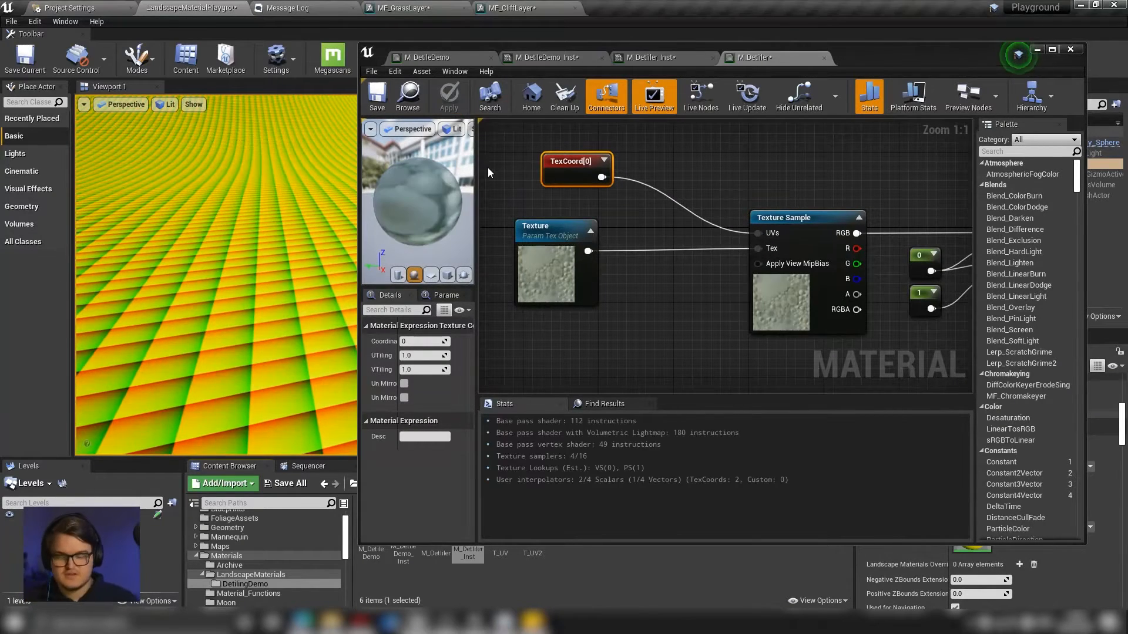
pyautogui.moveTo(576, 171); pyautogui.dragTo(549, 171)
pyautogui.moveTo(643, 206); pyautogui.dragTo(657, 220, button='right')
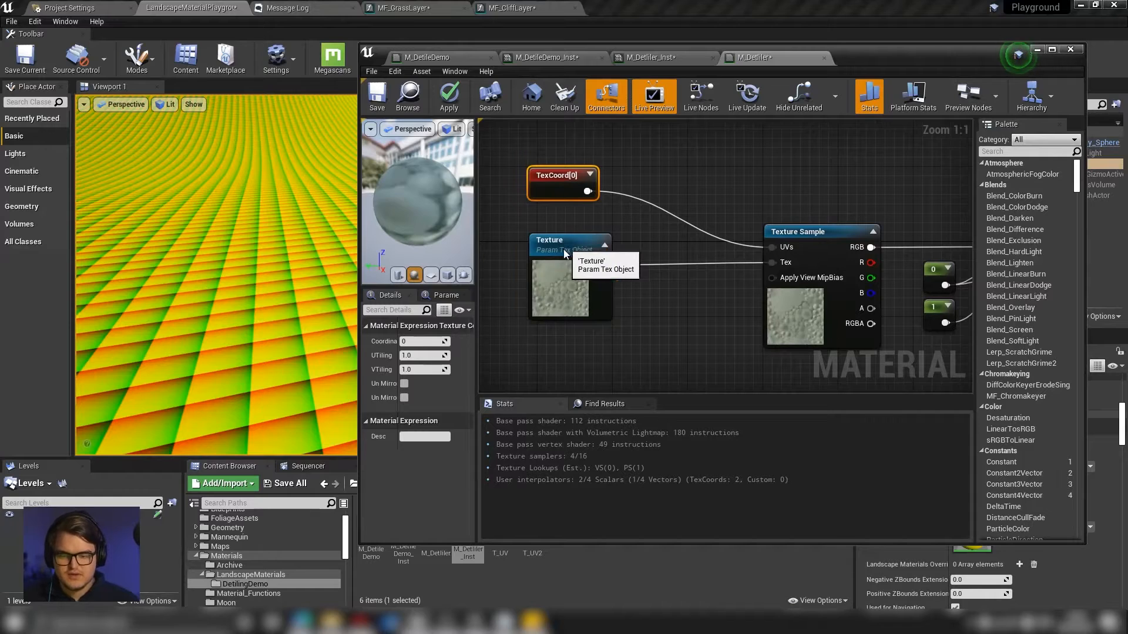
pyautogui.moveTo(563, 244); pyautogui.dragTo(552, 282)
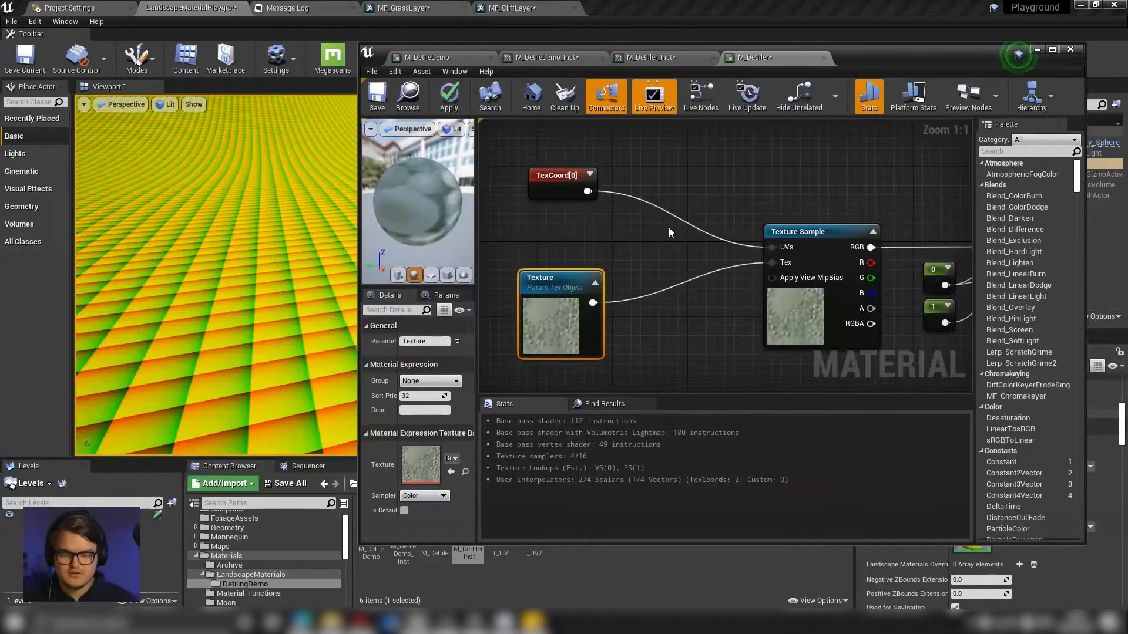
# Add a Multiply node between the TexCoord and Texture Sample nodes and wire TexCoord into its A input.
pyautogui.press('m')
pyautogui.click(636, 215)
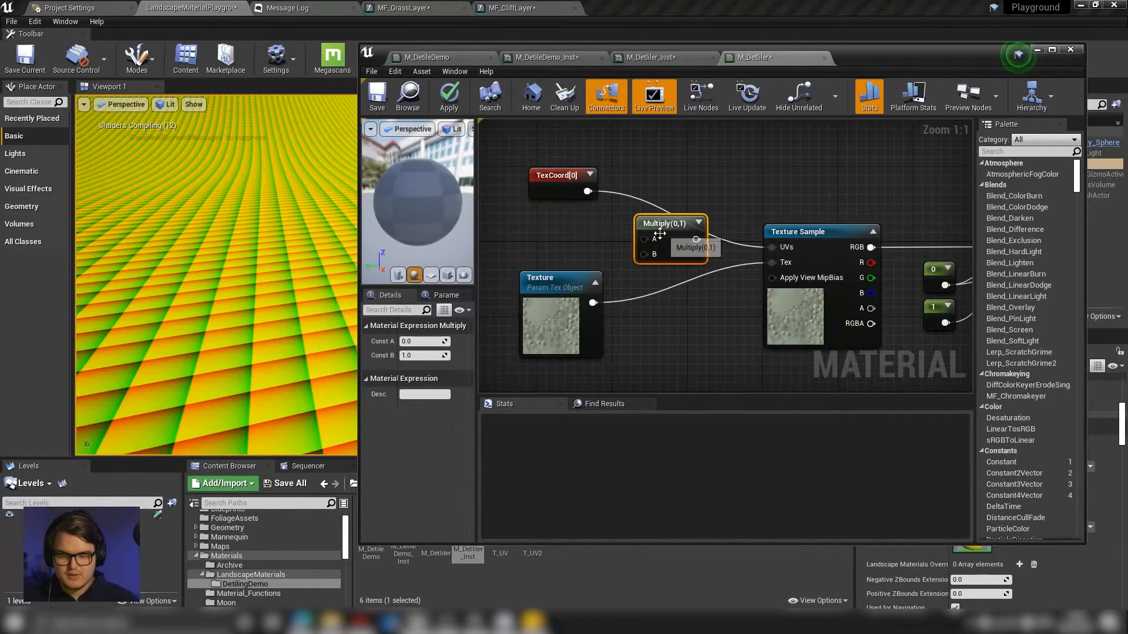
pyautogui.moveTo(662, 227); pyautogui.dragTo(656, 205)
pyautogui.moveTo(587, 191); pyautogui.dragTo(641, 219)
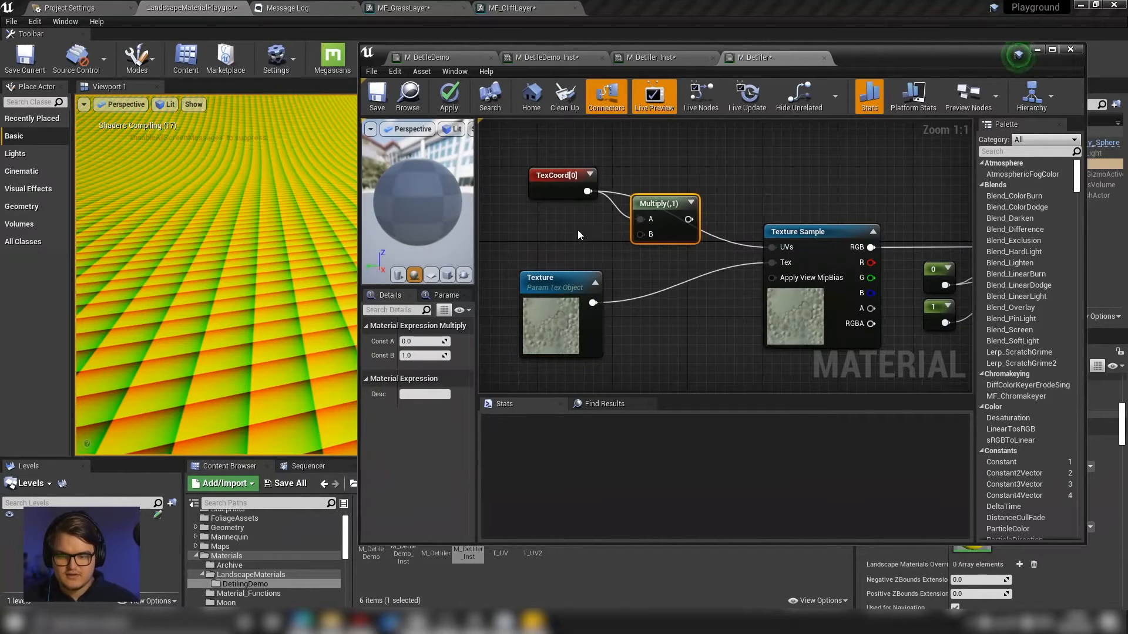
# Create a scalar parameter named TextureScale, wire it into Multiply's B input, and connect the Multiply output to the Texture Sample's UVs.
pyautogui.press('1')
pyautogui.click(543, 228)
pyautogui.rightClick(554, 239)
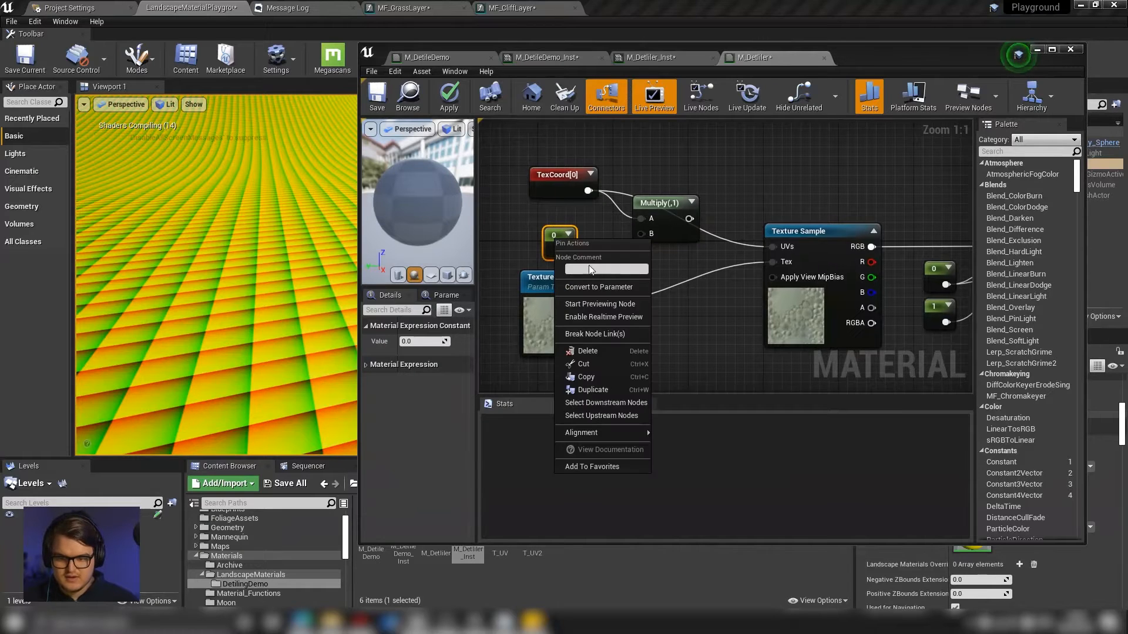
pyautogui.click(604, 289)
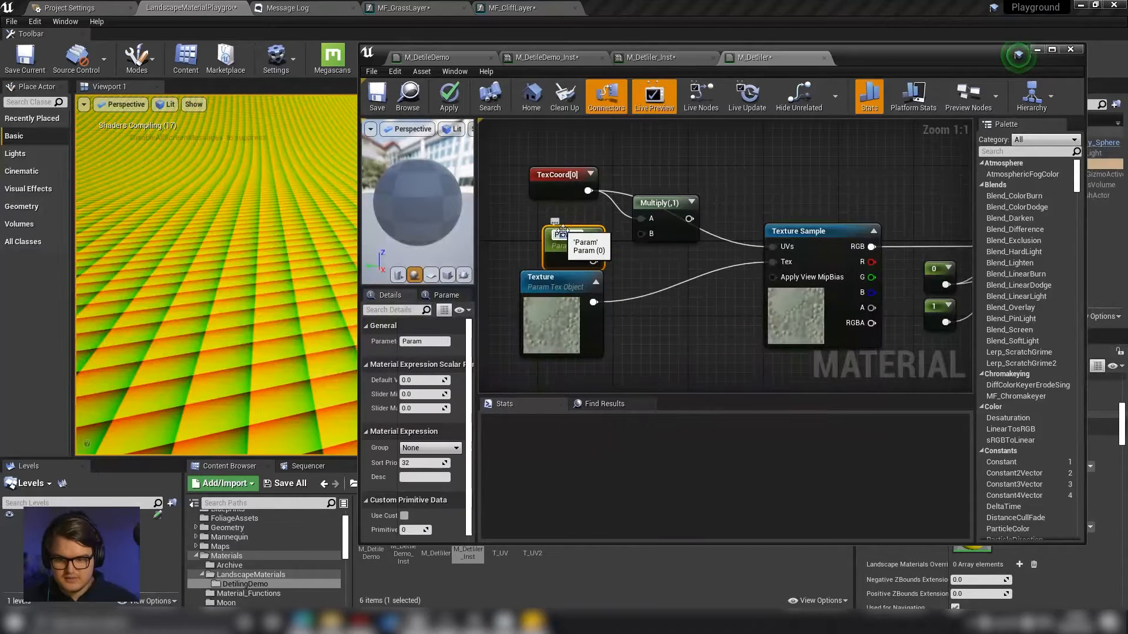
pyautogui.write('TextureScale')
pyautogui.press('Return')
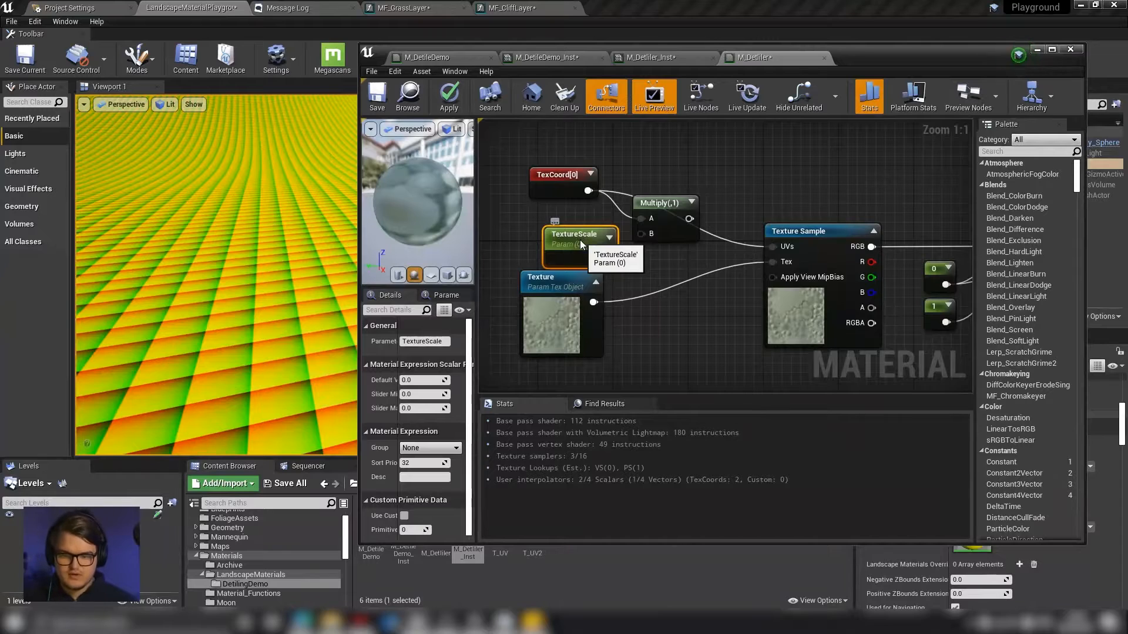
pyautogui.moveTo(581, 244); pyautogui.dragTo(771, 247)
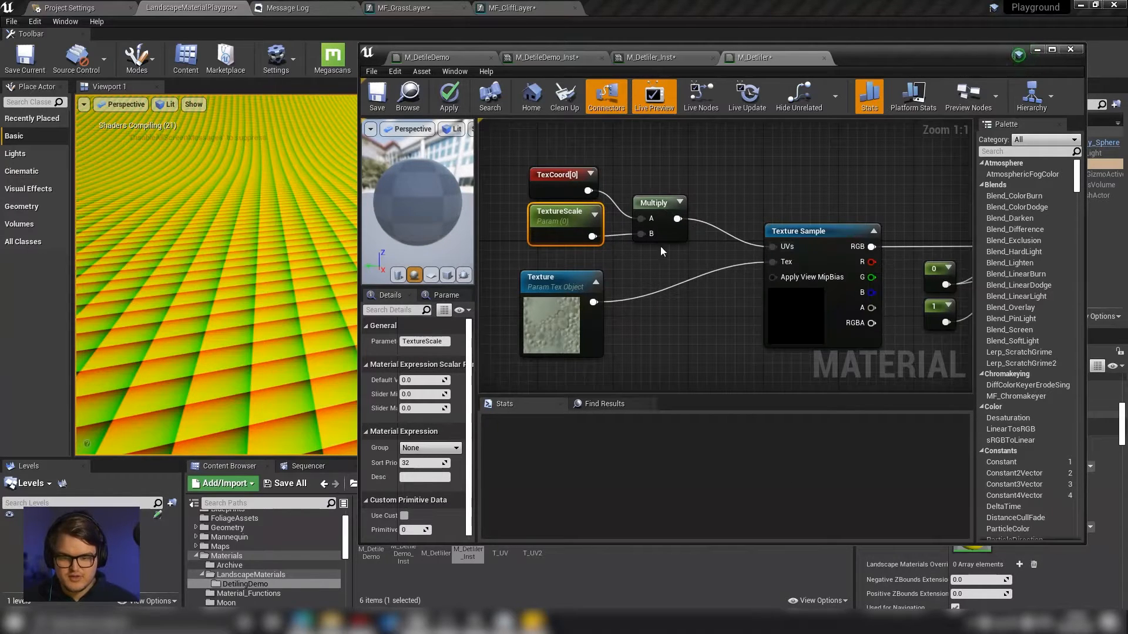
# Set the TextureScale parameter's default value to 1.0 and apply the material changes.
pyautogui.click(662, 322)
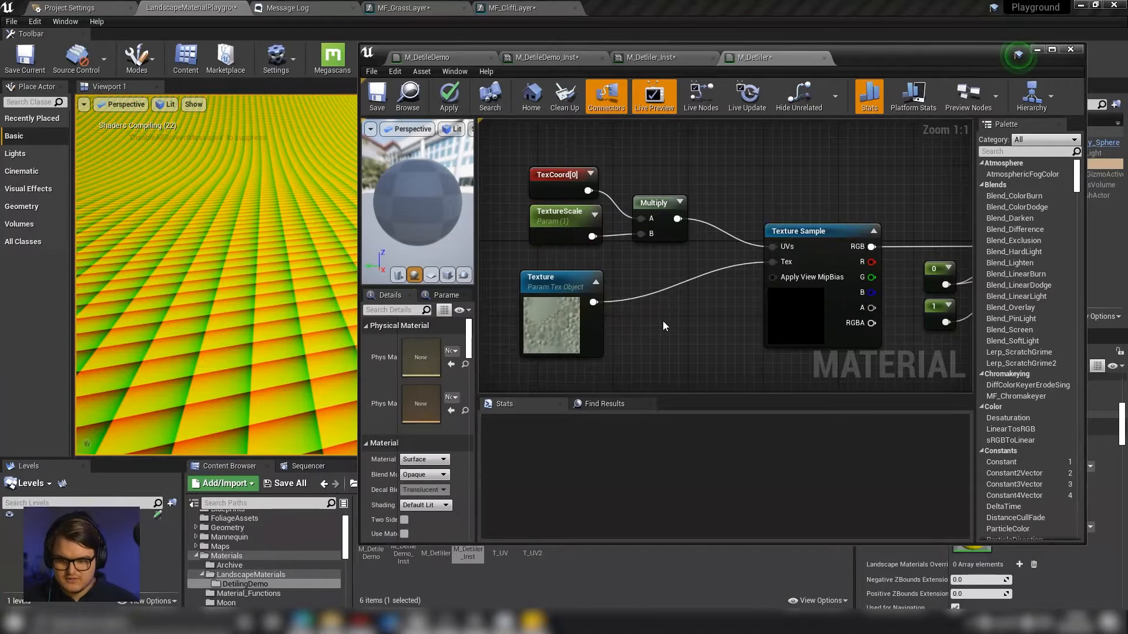
pyautogui.click(447, 96)
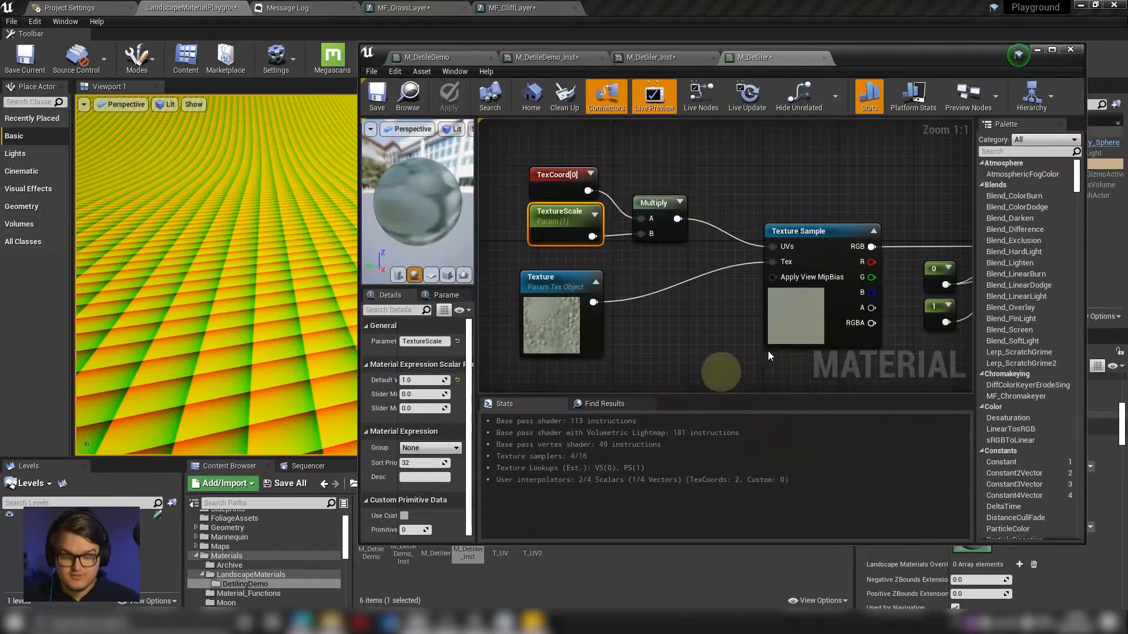
pyautogui.click(724, 195)
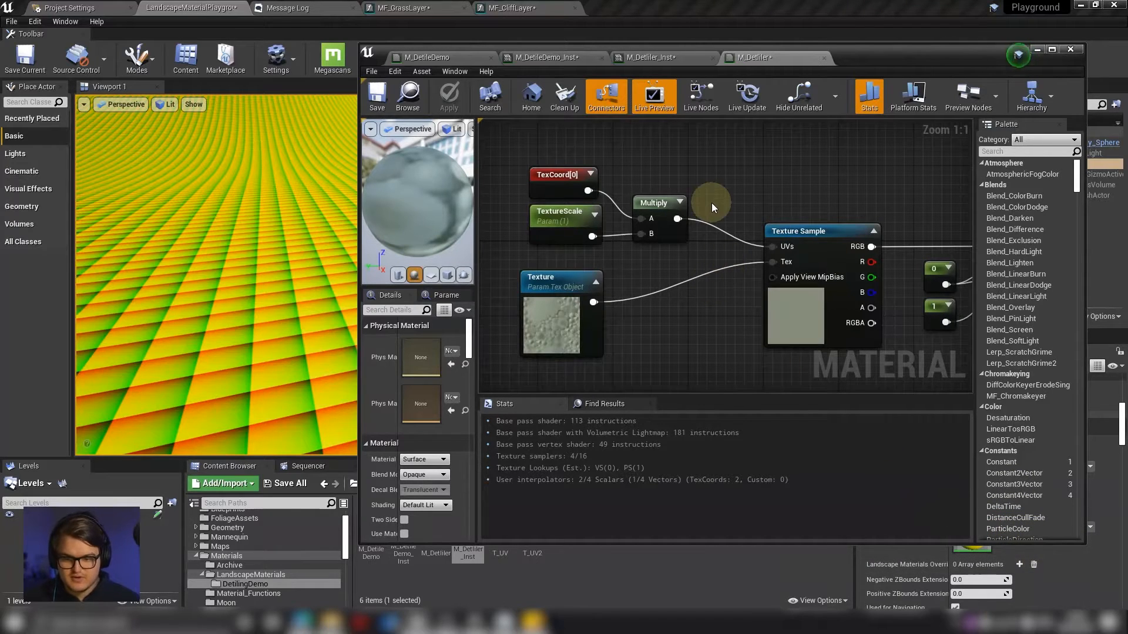
pyautogui.click(556, 224)
pyautogui.click(449, 93)
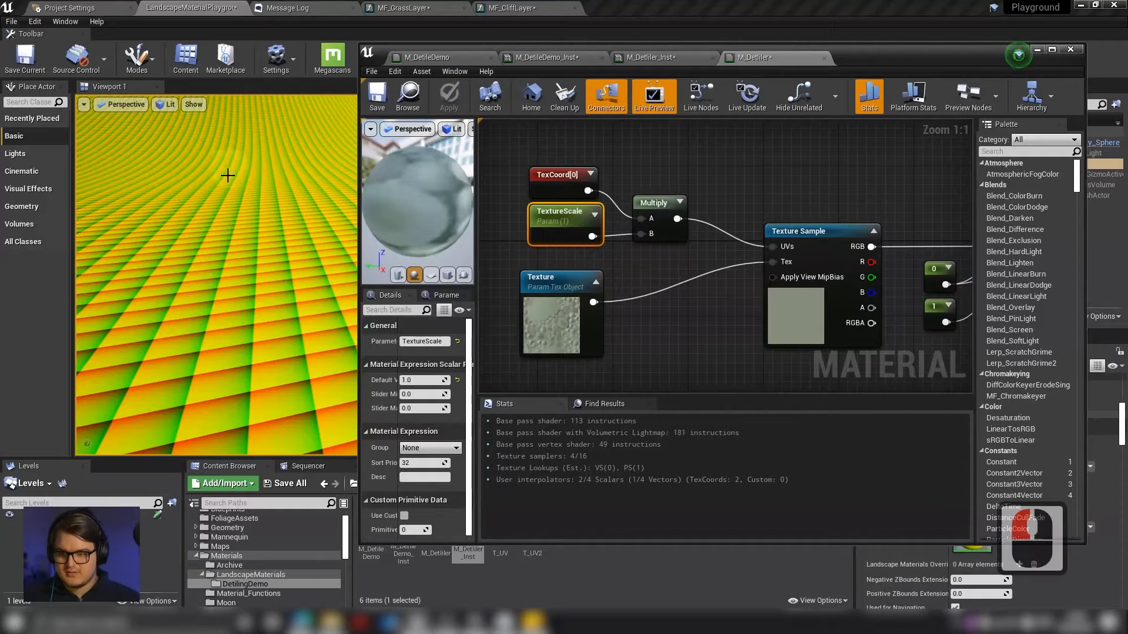
# Override TextureScale in M_Detiler_Inst and raise it to about 5.07.
pyautogui.click(652, 57)
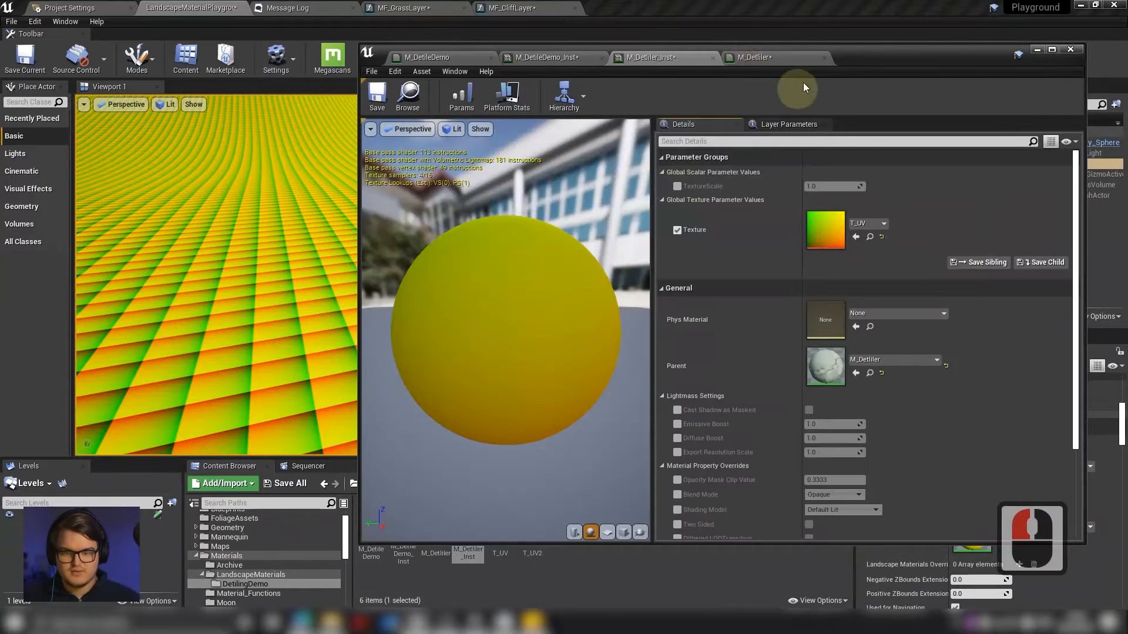
pyautogui.click(678, 187)
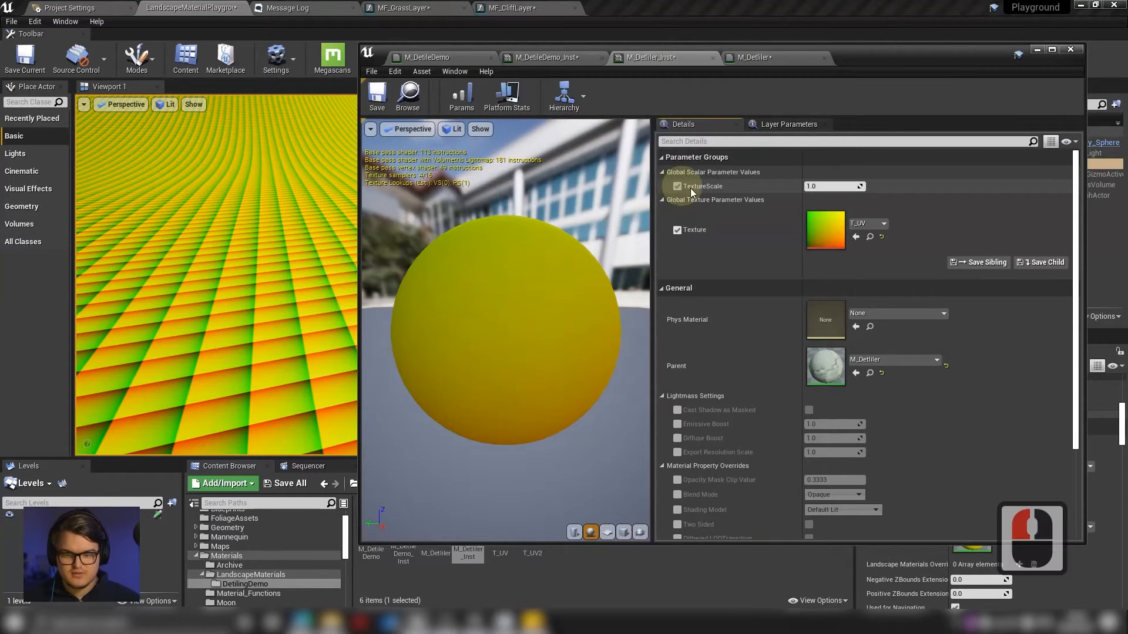
pyautogui.moveTo(822, 186); pyautogui.dragTo(833, 186)
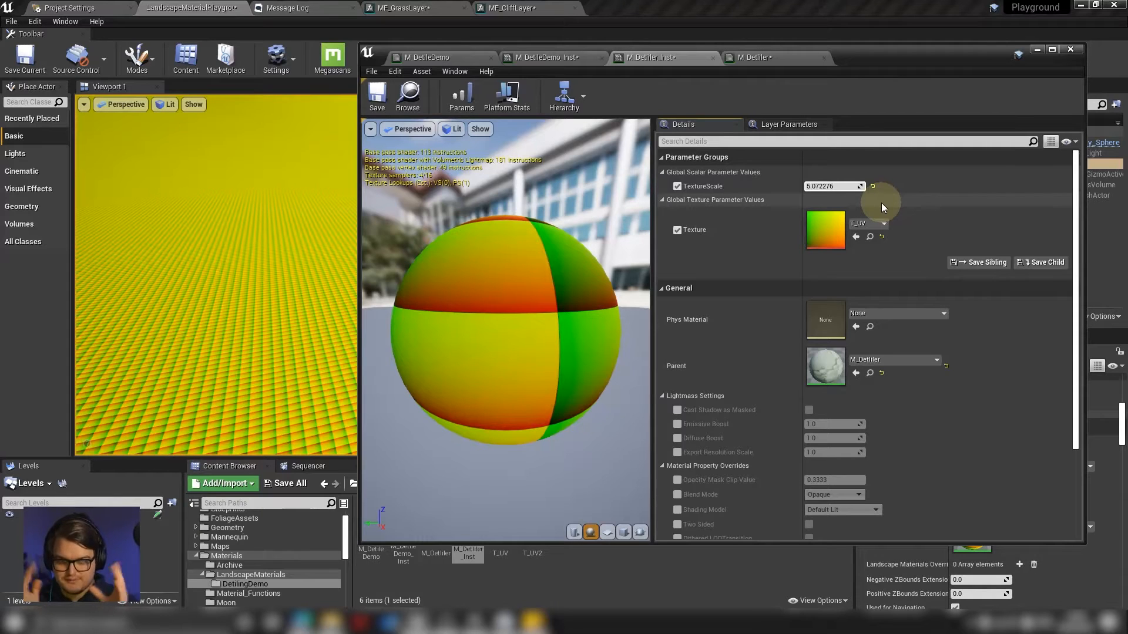
# Try a TextureScale of 0.5, and one of about 3.83, to compare the tiling on the landscape.
pyautogui.click(847, 188)
pyautogui.write('.5')
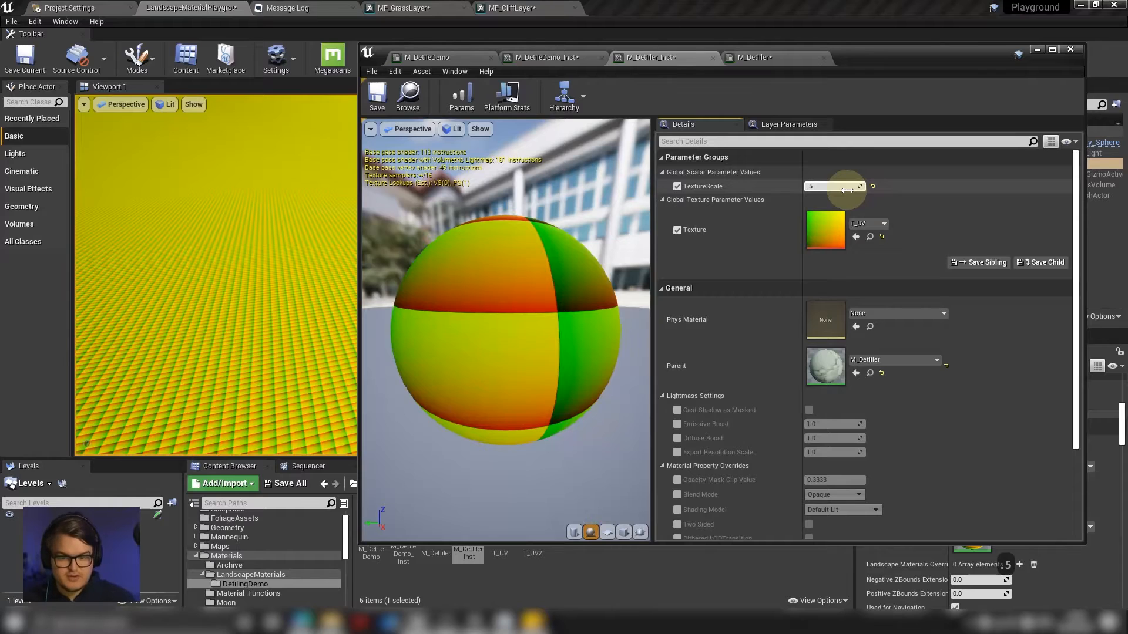
pyautogui.press('Return')
pyautogui.click(825, 188)
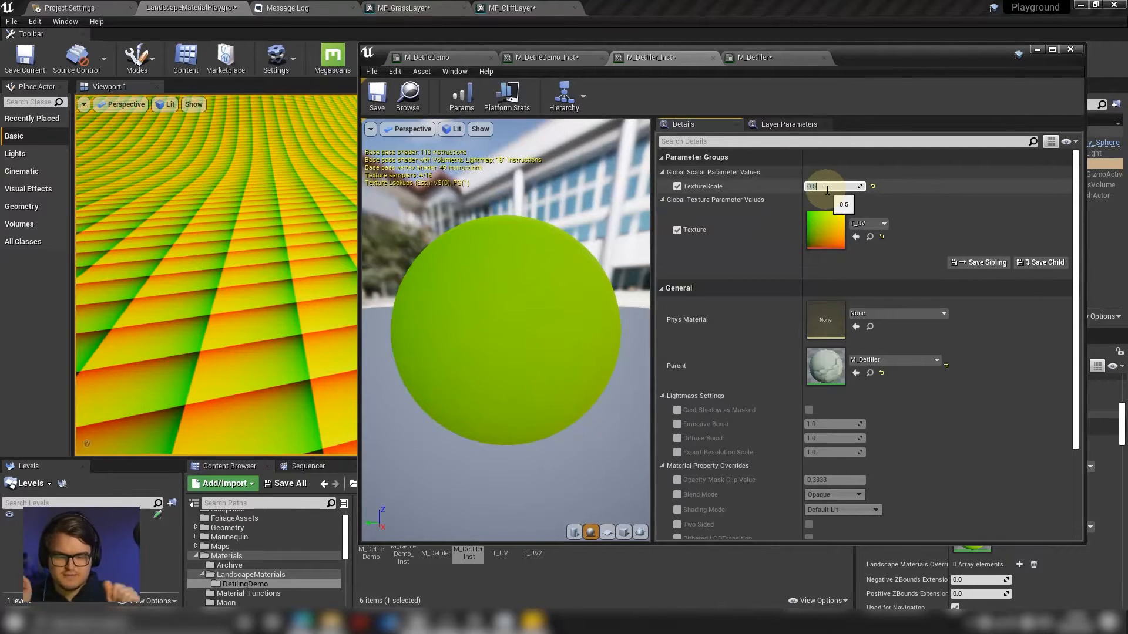
pyautogui.click(827, 190)
pyautogui.press('Return')
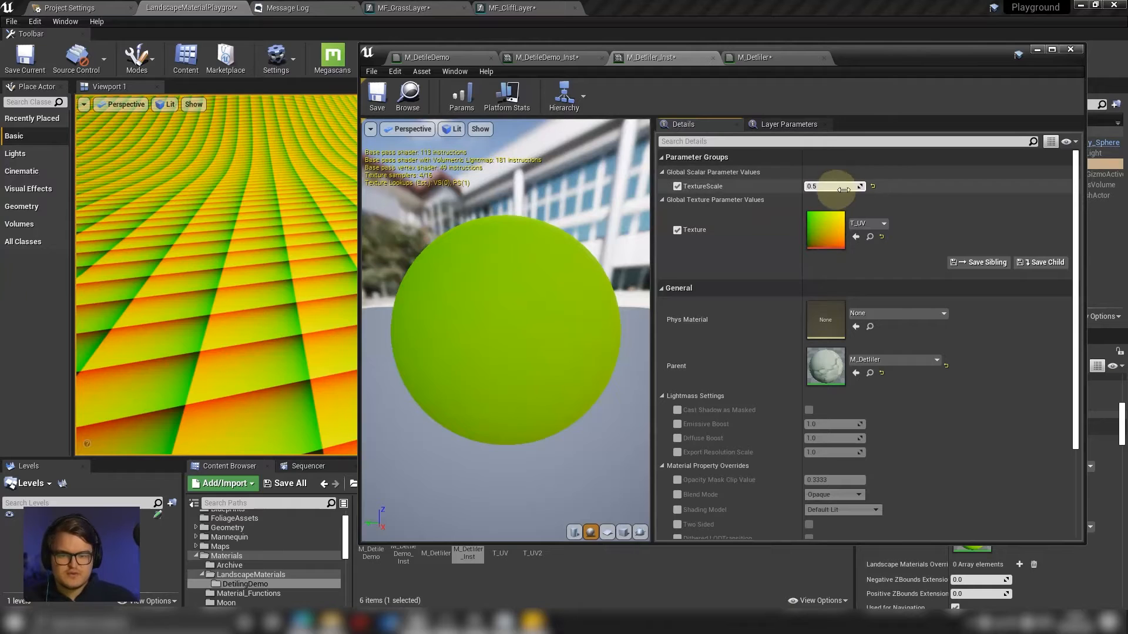
pyautogui.moveTo(843, 189)
pyautogui.mouseDown()
pyautogui.moveTo(907, 188)
pyautogui.moveTo(824, 187)
pyautogui.moveTo(846, 187)
pyautogui.mouseUp()
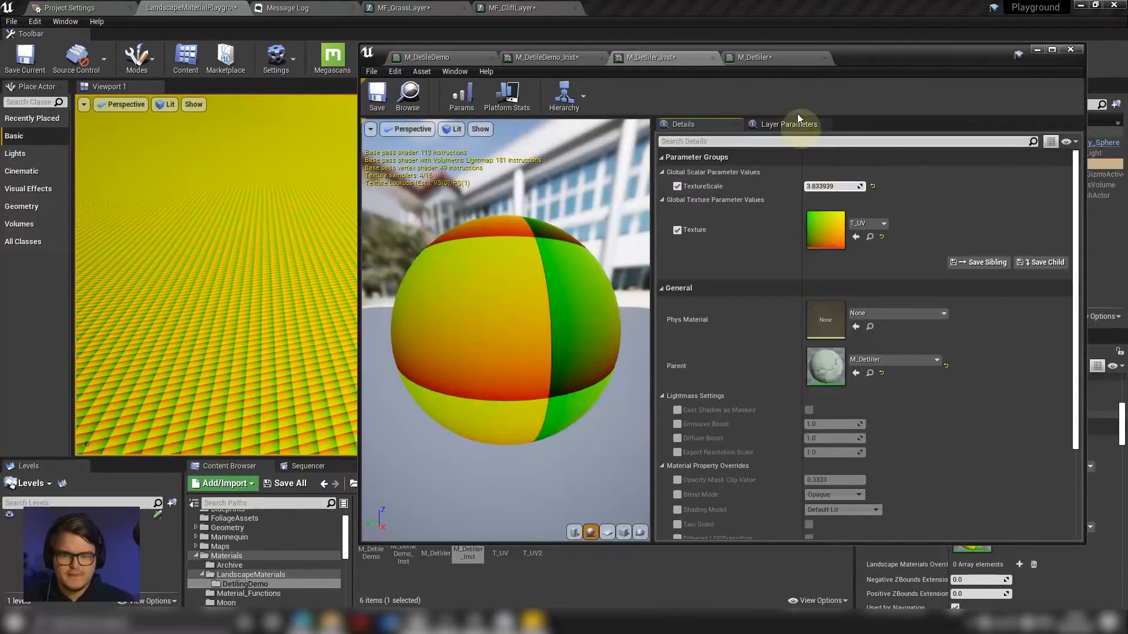
# In M_Detiler, add a Divide node dividing TexCoord by TextureScale, feed it to the Texture Sample's UVs instead of Multiply, and apply.
pyautogui.click(769, 57)
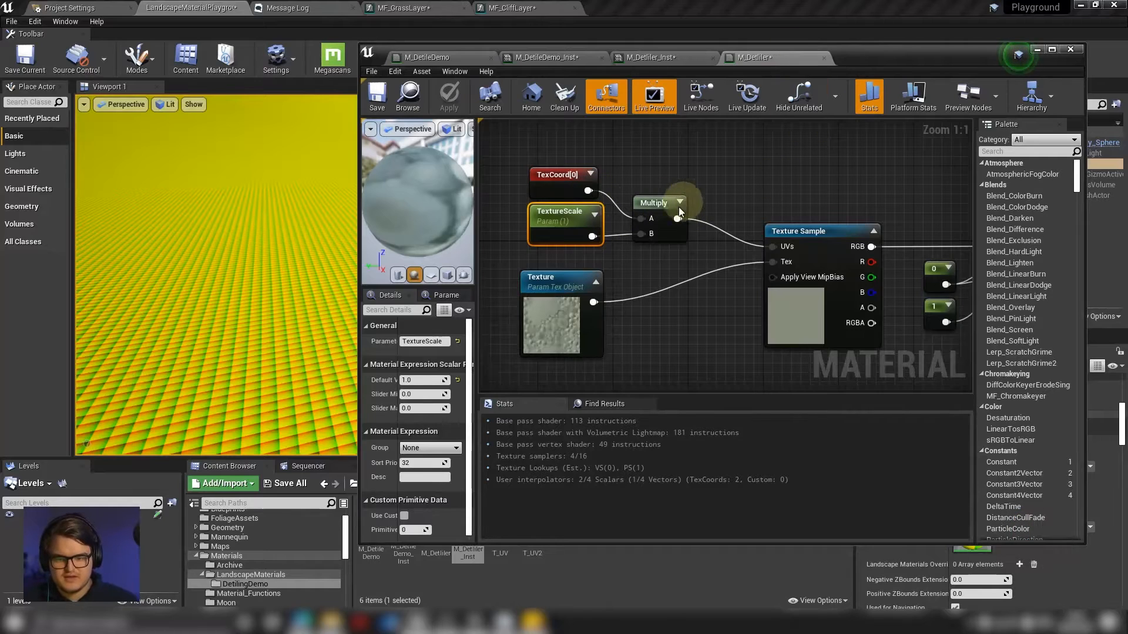
pyautogui.click(664, 203)
pyautogui.click(741, 183)
pyautogui.press('d')
pyautogui.click(723, 170)
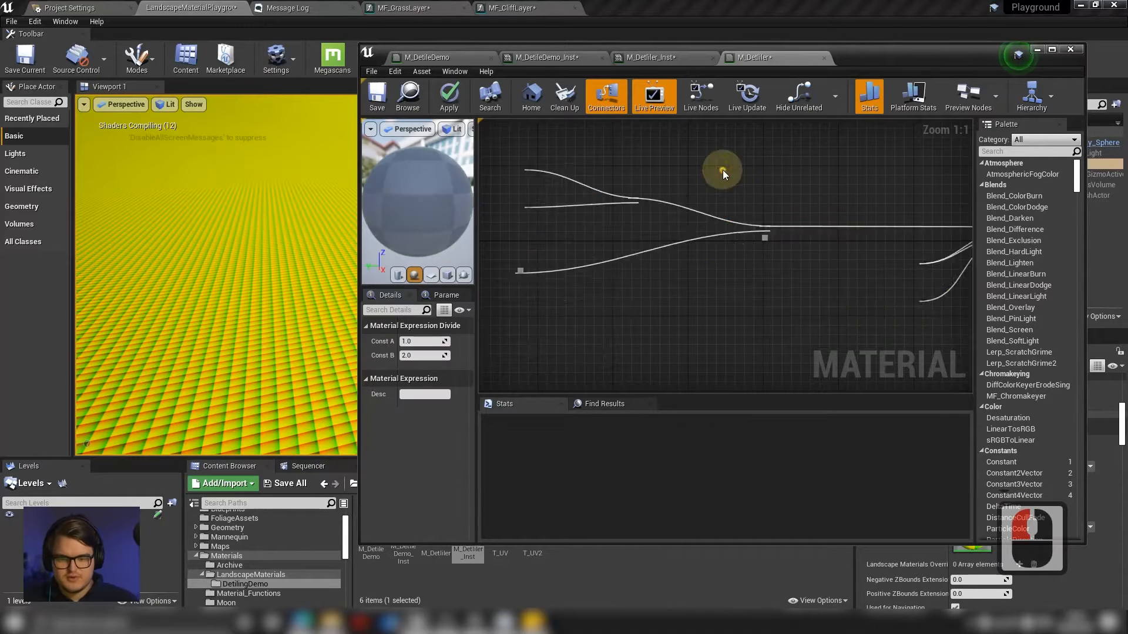
pyautogui.moveTo(743, 185); pyautogui.dragTo(647, 168)
pyautogui.moveTo(592, 241); pyautogui.dragTo(648, 182)
pyautogui.moveTo(683, 167); pyautogui.dragTo(773, 251)
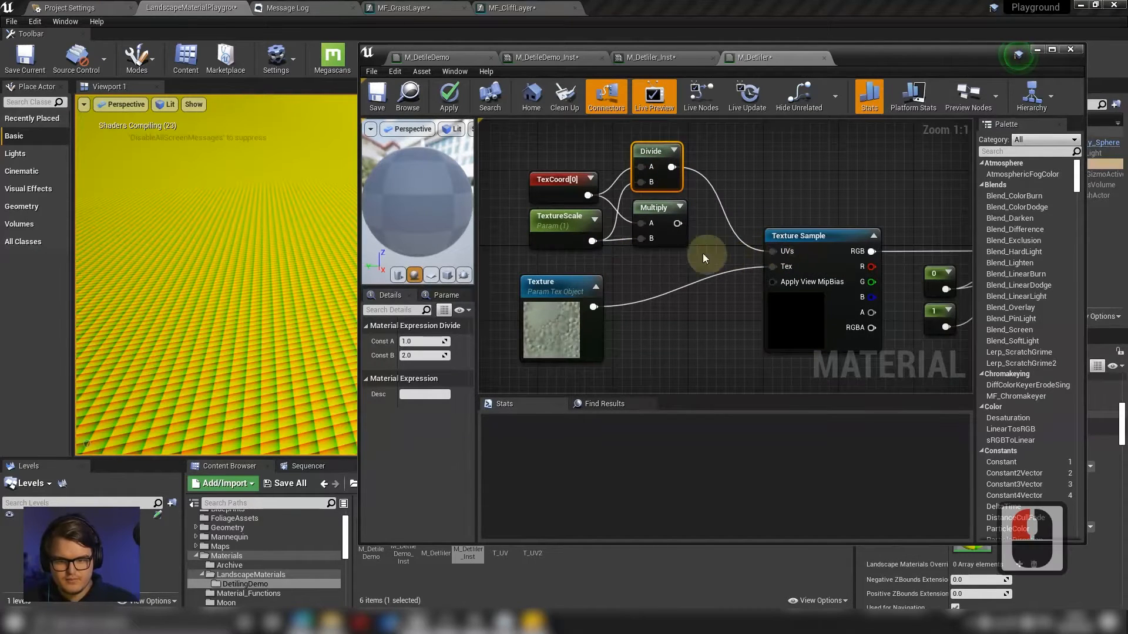
pyautogui.click(656, 217)
pyautogui.click(448, 94)
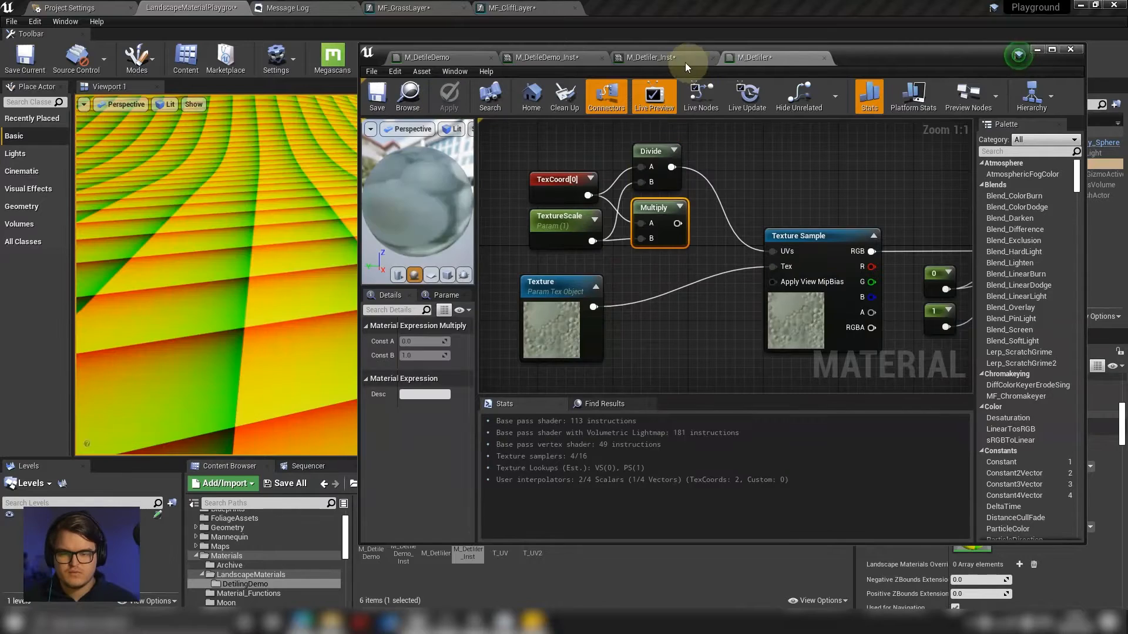
# Return to M_Detiler_Inst, test a larger TextureScale of about 9.87, and set it to 2.
pyautogui.click(680, 59)
pyautogui.moveTo(834, 186)
pyautogui.mouseDown()
pyautogui.moveTo(869, 188)
pyautogui.moveTo(827, 187)
pyautogui.moveTo(845, 190)
pyautogui.mouseUp()
pyautogui.click(845, 189)
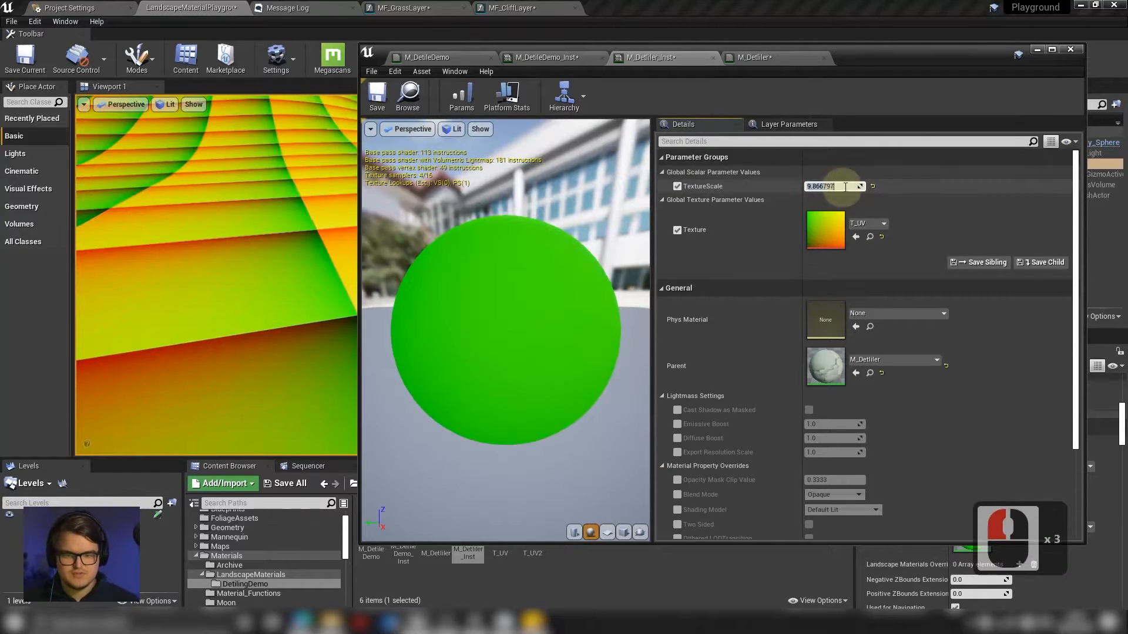
pyautogui.write('2')
pyautogui.press('Return')
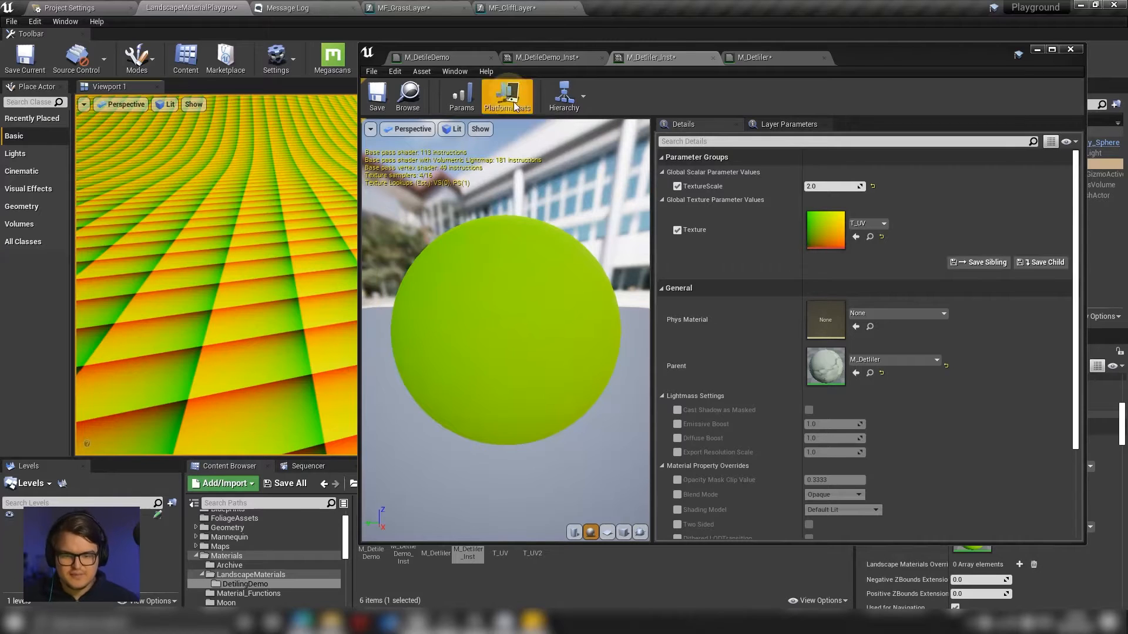
# Set the instance's Texture to T_Ground_Grass_D and narrow the editor window to reveal more of the landscape.
pyautogui.click(863, 224)
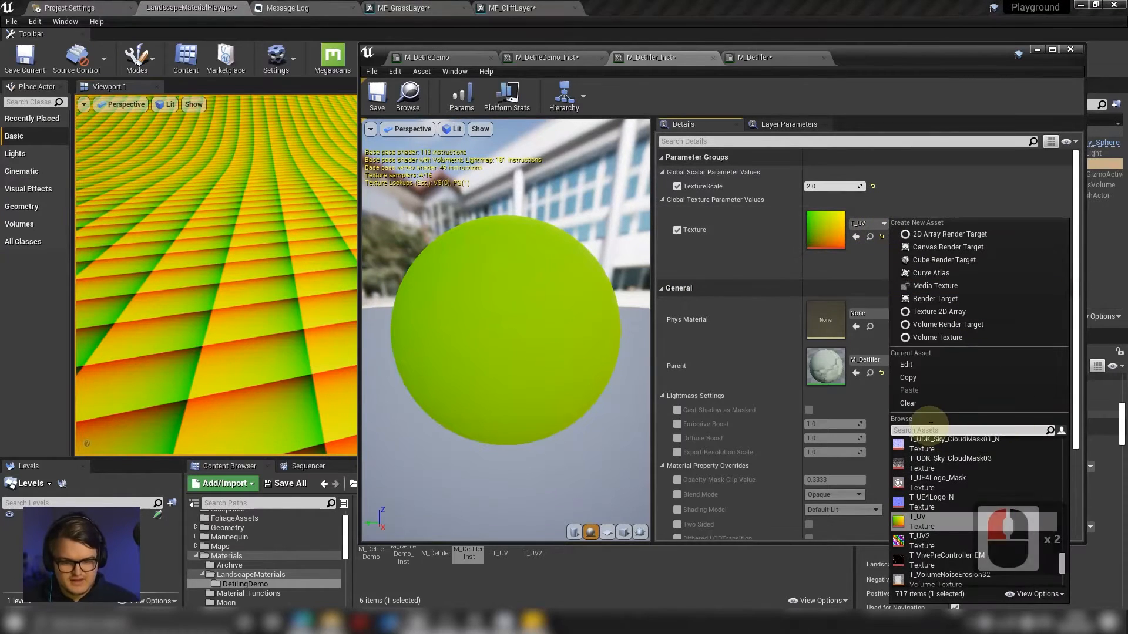
pyautogui.write('grass')
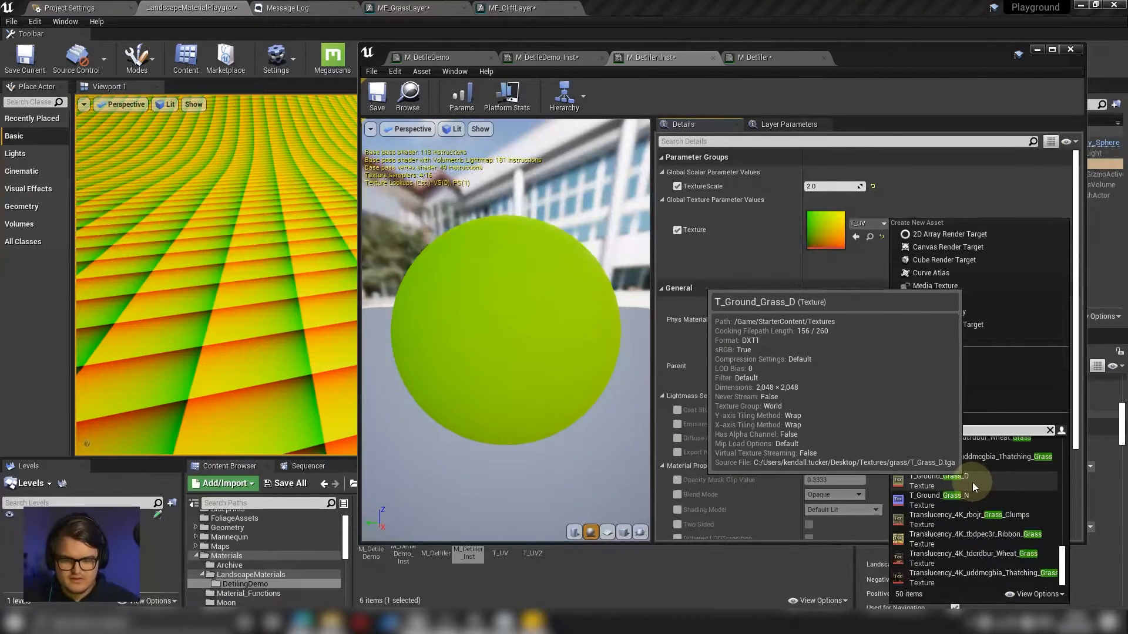
pyautogui.click(970, 482)
pyautogui.moveTo(359, 289); pyautogui.dragTo(564, 288)
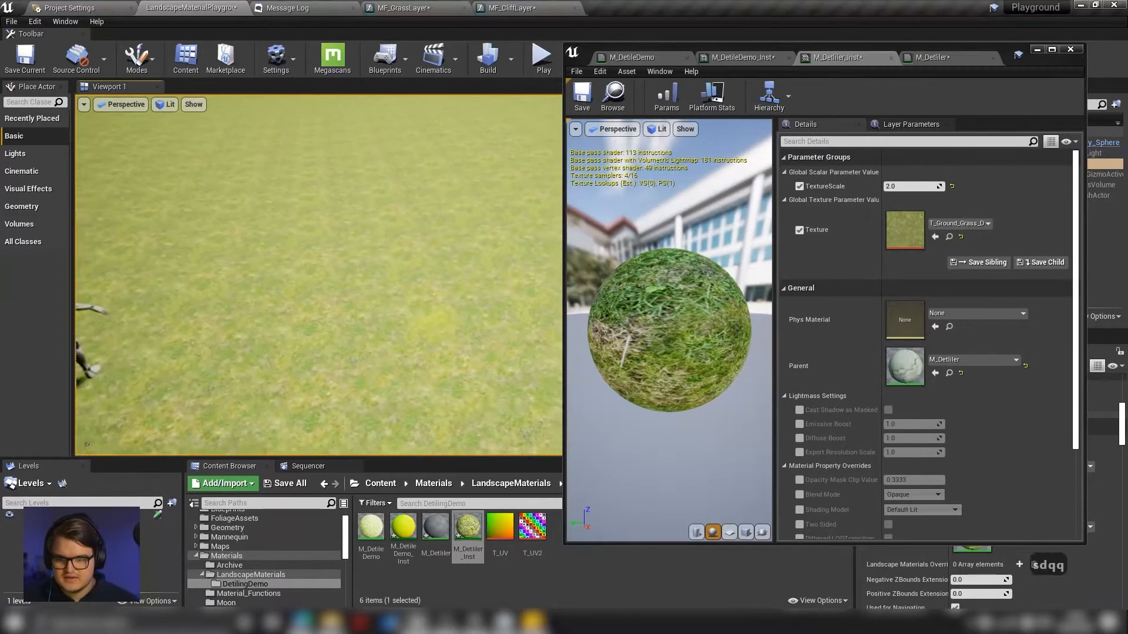
# Try TextureScale values of 1 and 5 to compare the grass tiling on the landscape.
pyautogui.click(916, 186)
pyautogui.write('1')
pyautogui.click(997, 194)
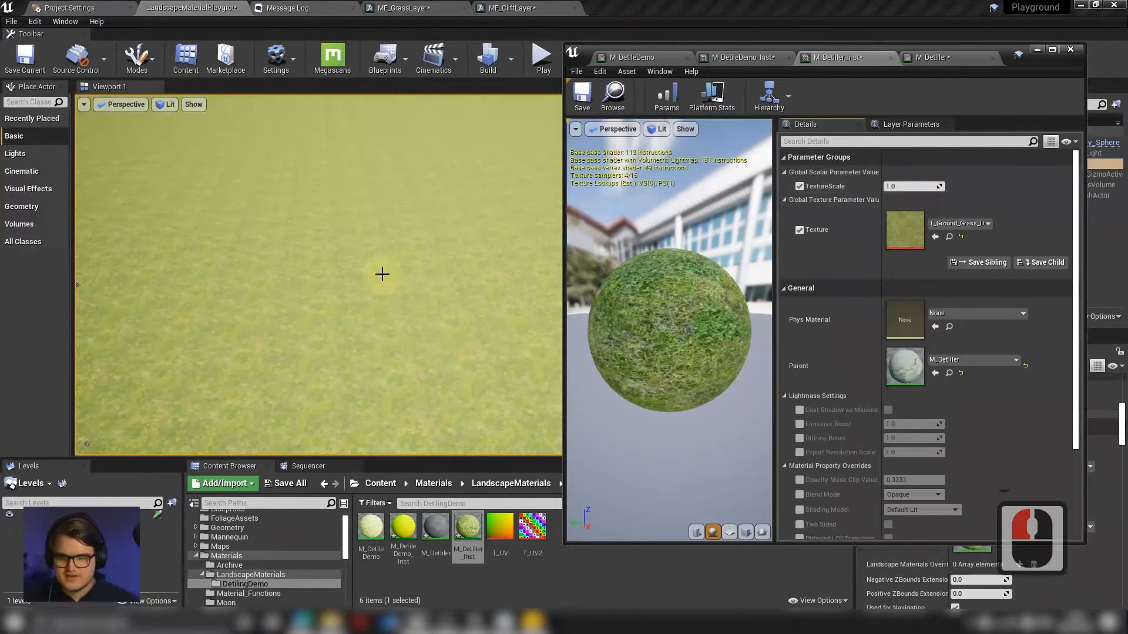
pyautogui.moveTo(382, 274); pyautogui.dragTo(378, 252, button='right')
pyautogui.click(923, 187)
pyautogui.write('5')
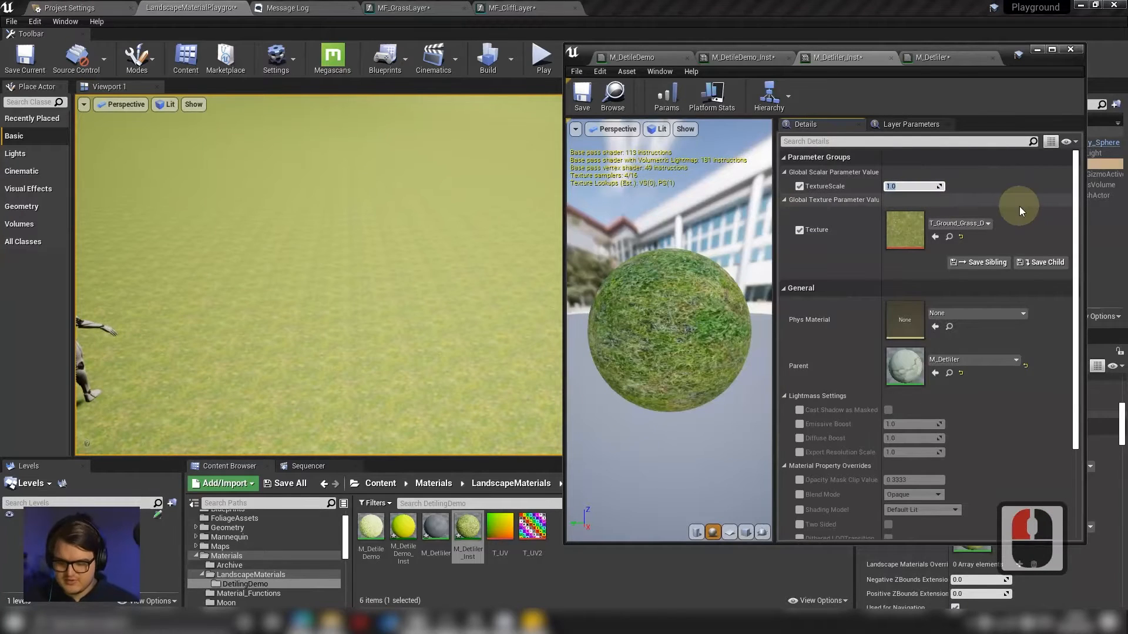
pyautogui.click(1020, 206)
# Compare the landscape's grass once more at TextureScale 1 and TextureScale 5.
pyautogui.moveTo(270, 311); pyautogui.dragTo(558, 344, button='right')
pyautogui.click(914, 188)
pyautogui.write('1')
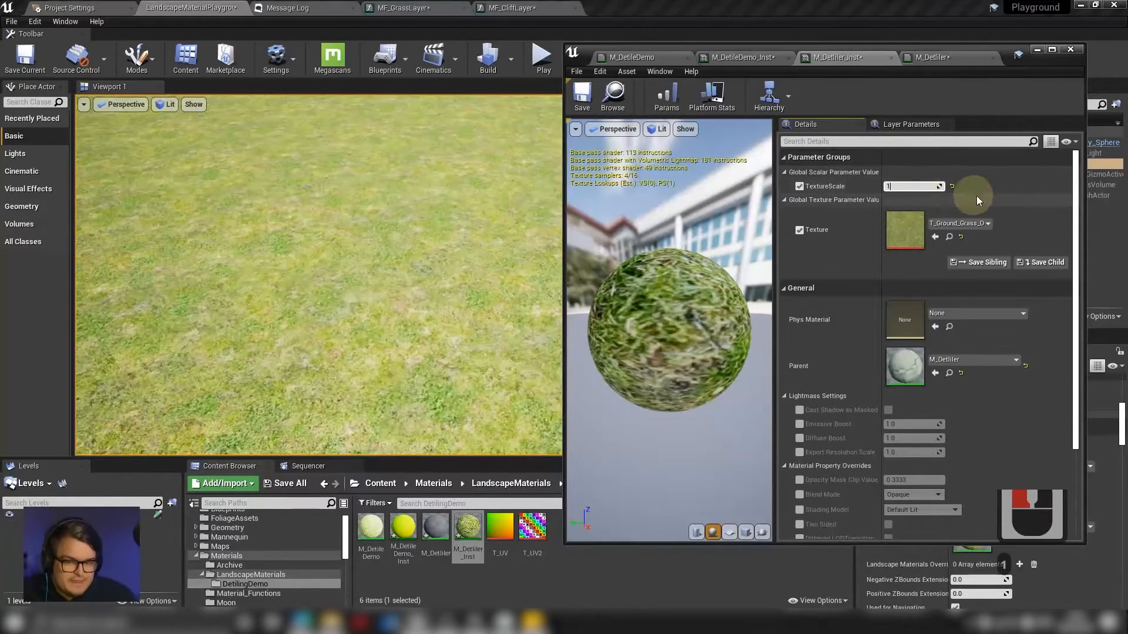
pyautogui.press('Return')
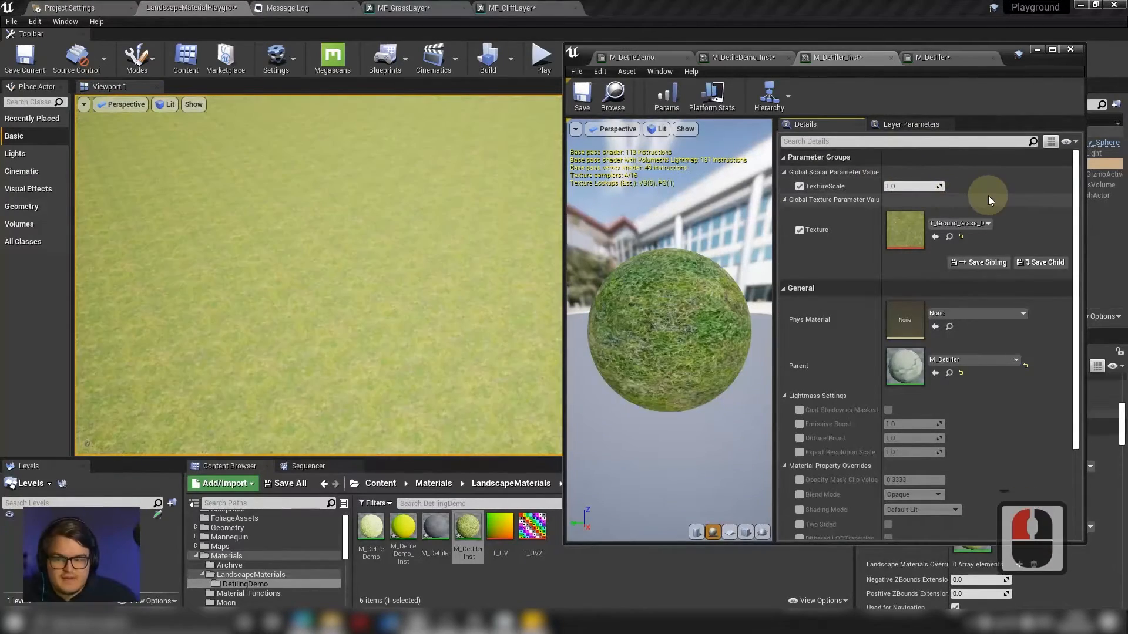
pyautogui.click(911, 185)
pyautogui.write('5')
pyautogui.click(984, 197)
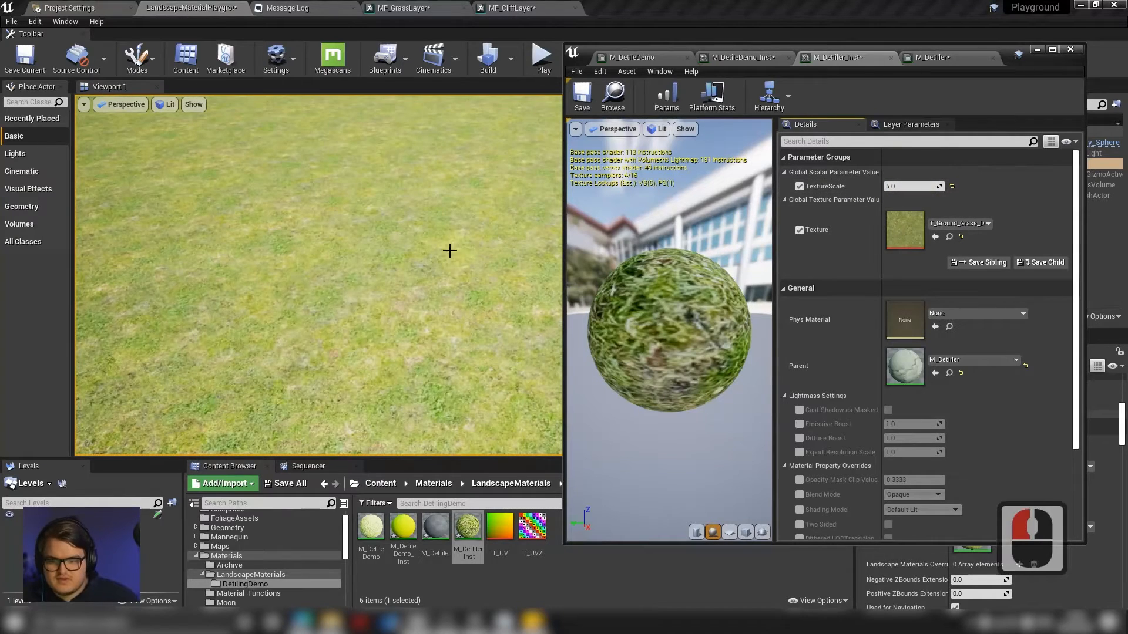
pyautogui.moveTo(448, 249); pyautogui.dragTo(417, 237, button='right')
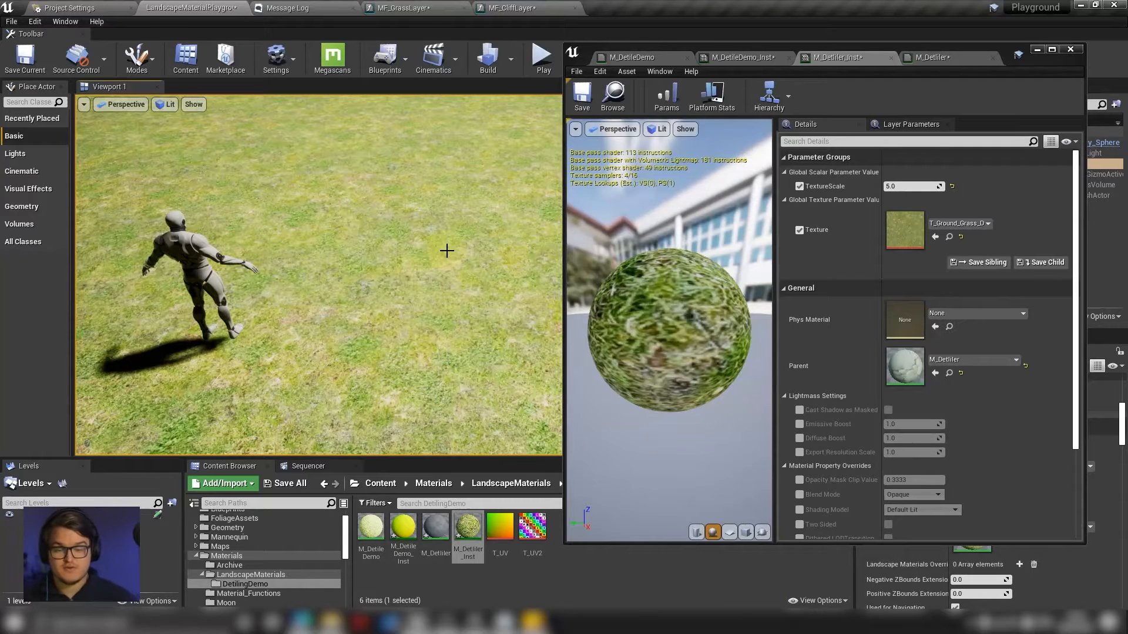
# Try a TextureScale of 100 in M_Detiler_Inst and inspect the grass around the mannequin.
pyautogui.click(910, 186)
pyautogui.write('1')
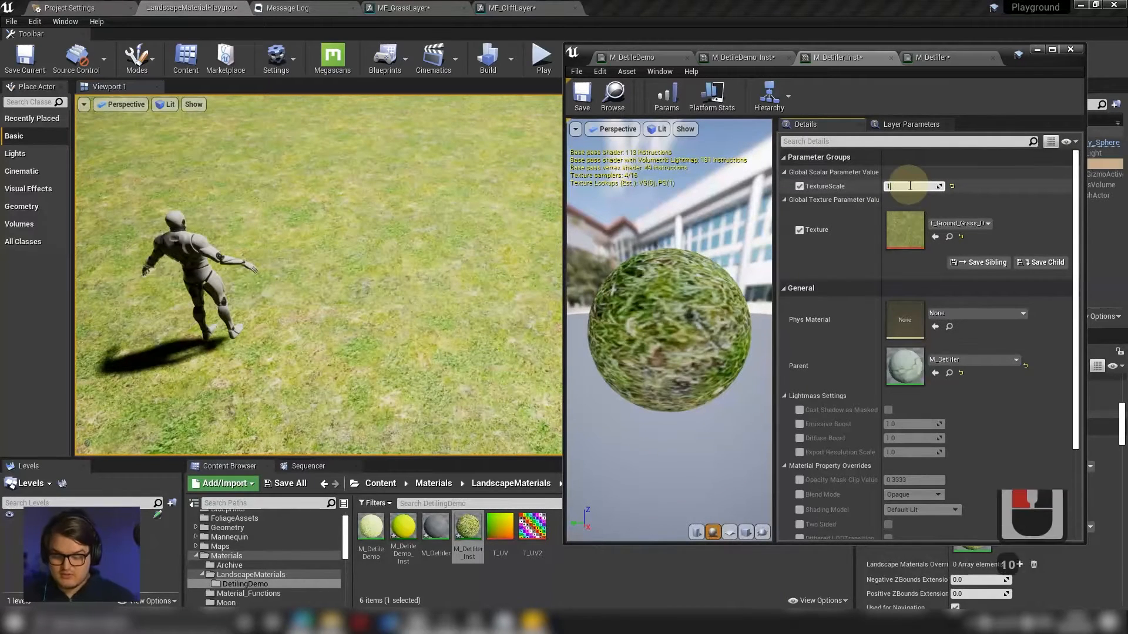
pyautogui.write('00')
pyautogui.press('Return')
pyautogui.moveTo(380, 258); pyautogui.dragTo(321, 244, button='right')
pyautogui.press('s')
pyautogui.press('a')
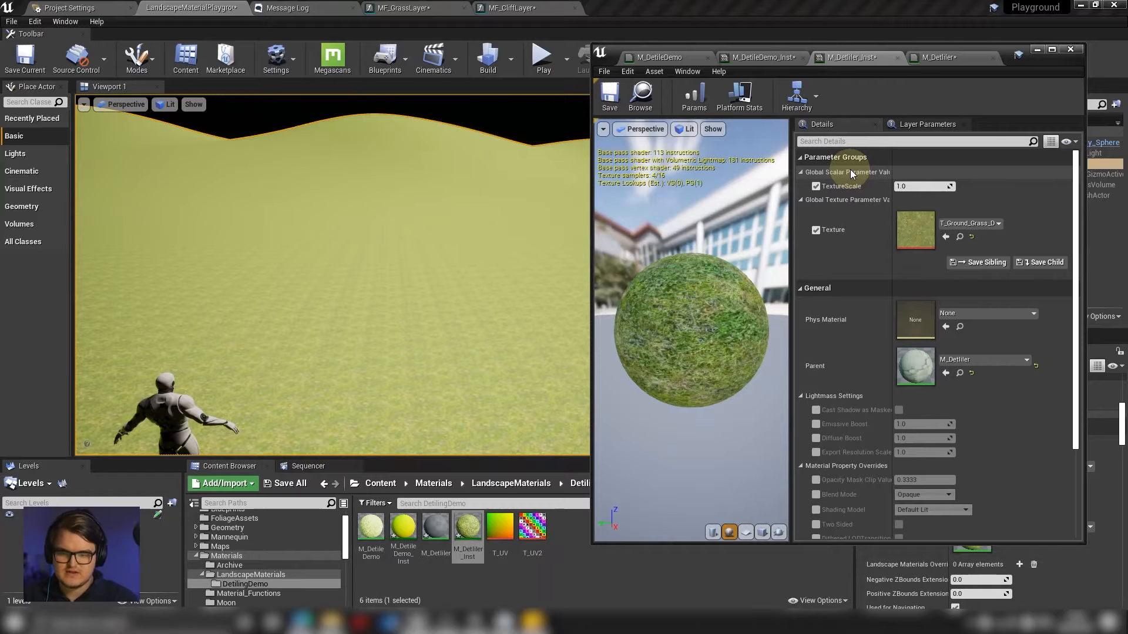
# Return to the M_Detiler graph in a maximized window and set the Texture parameter's default to T_Ground_Grass_D.
pyautogui.click(939, 57)
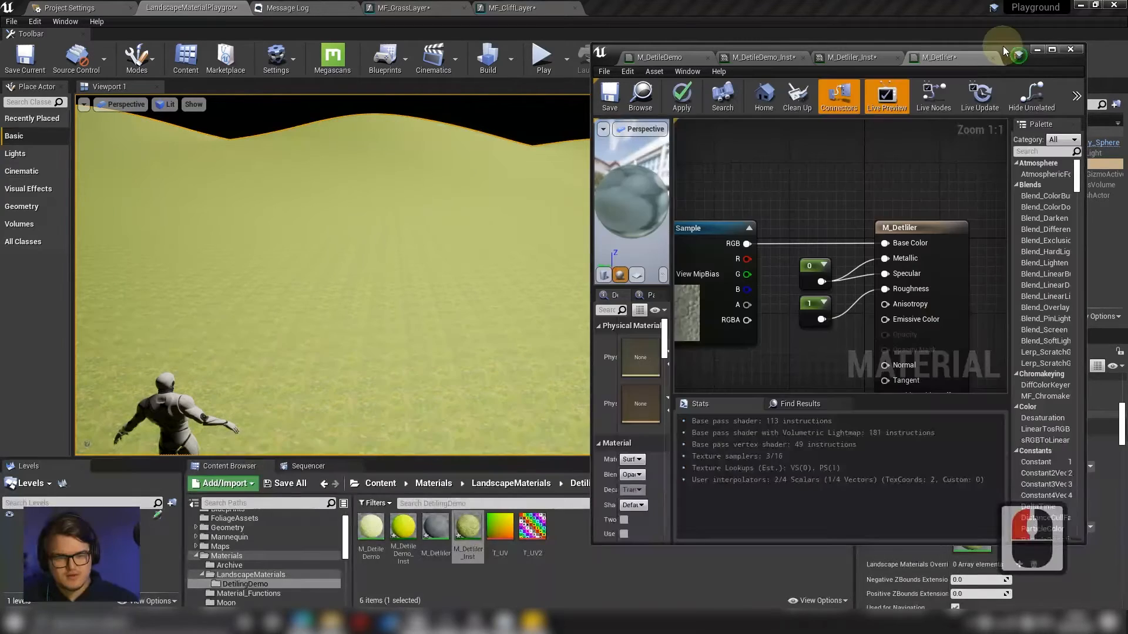
pyautogui.doubleClick(1003, 46)
pyautogui.moveTo(430, 235); pyautogui.dragTo(882, 150, button='right')
pyautogui.scroll(-3, 553, 258)
pyautogui.moveTo(553, 259); pyautogui.dragTo(571, 312, button='right')
pyautogui.moveTo(494, 147); pyautogui.dragTo(443, 170)
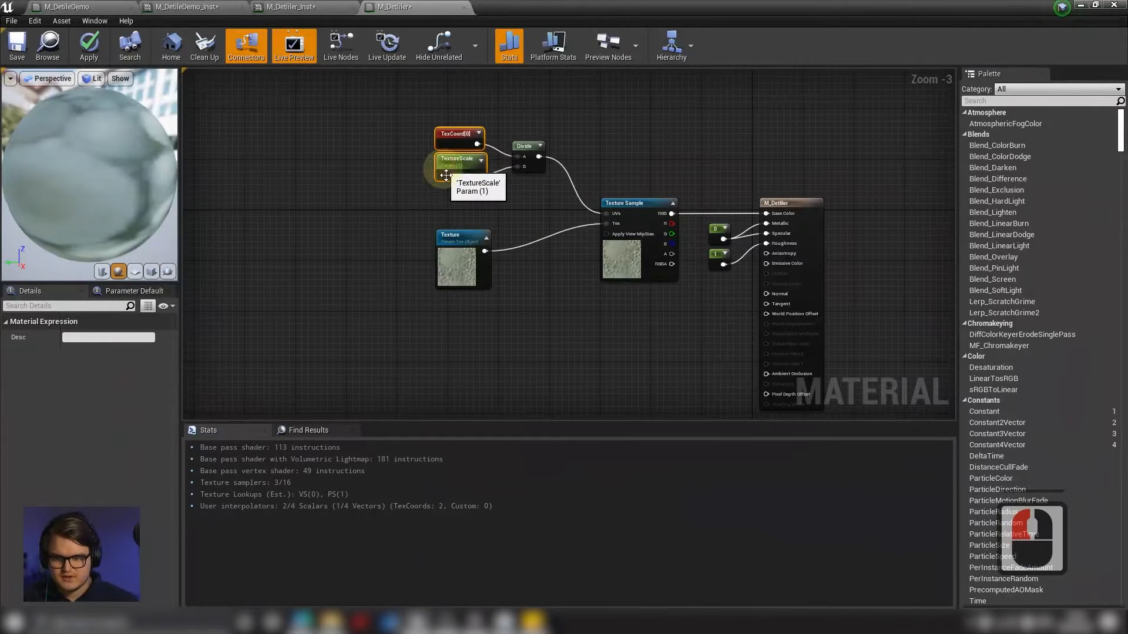
pyautogui.click(459, 261)
pyautogui.click(127, 454)
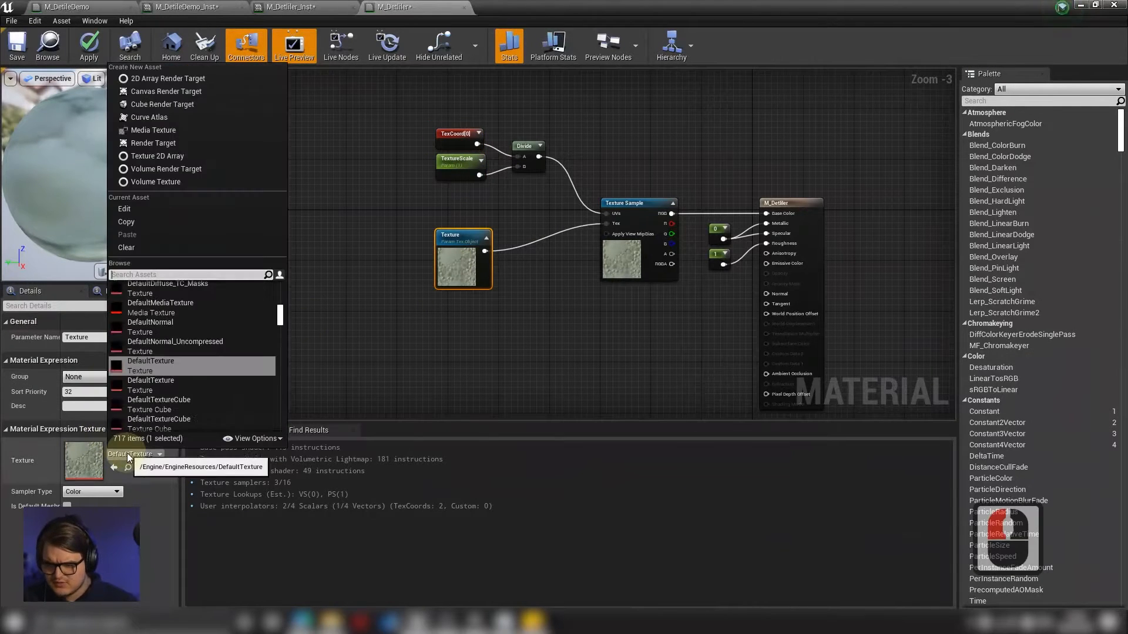
pyautogui.write('grass')
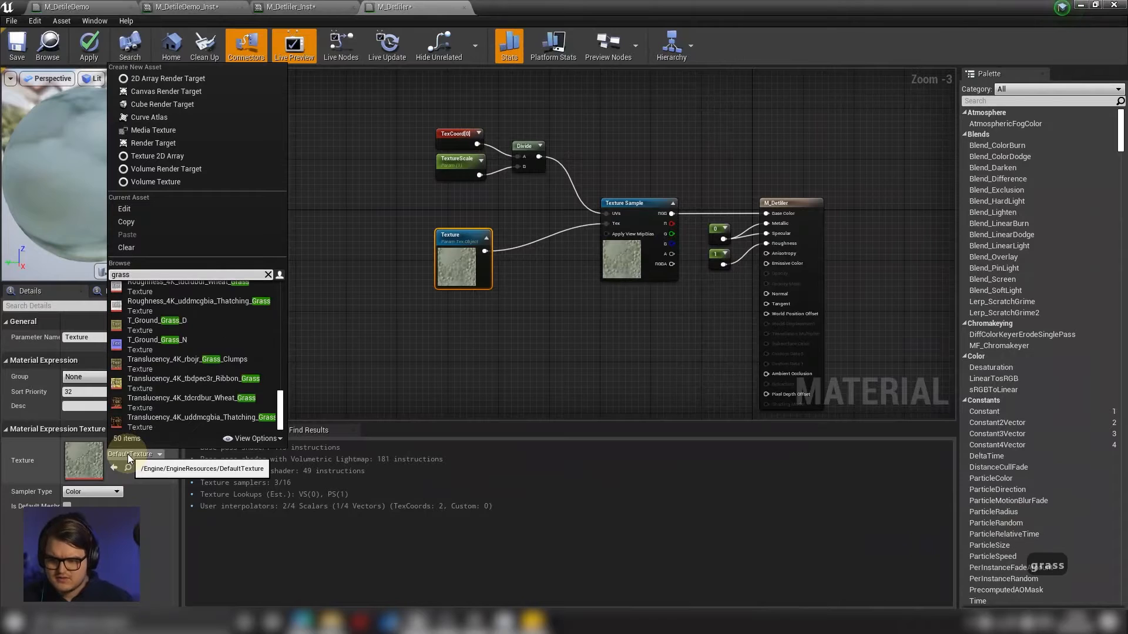
pyautogui.click(199, 329)
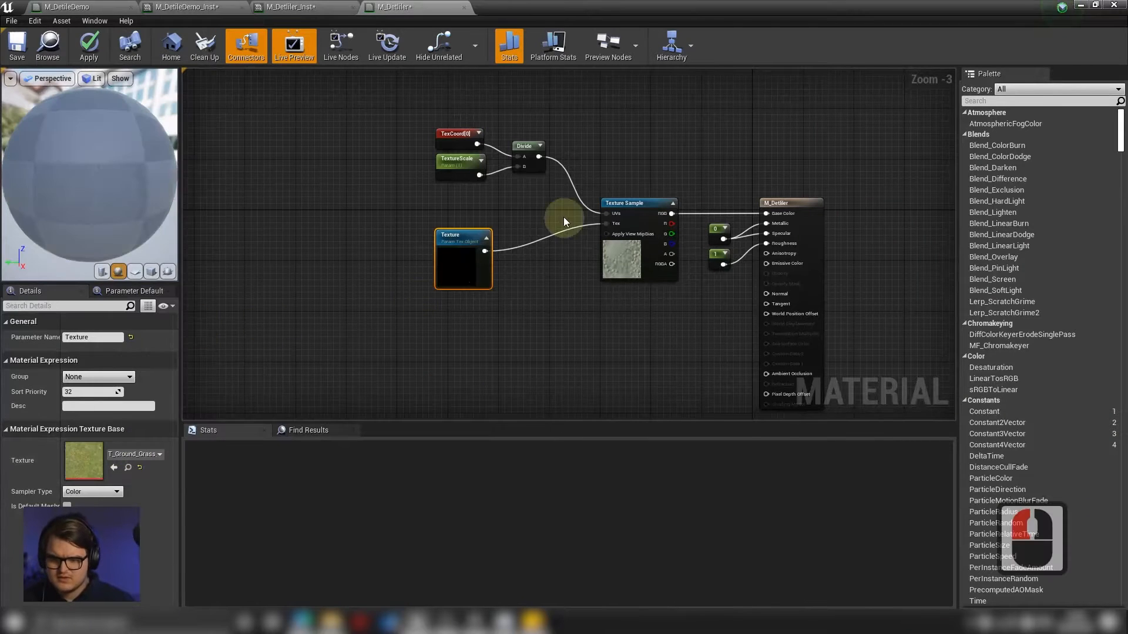
pyautogui.click(443, 289)
pyautogui.click(466, 252)
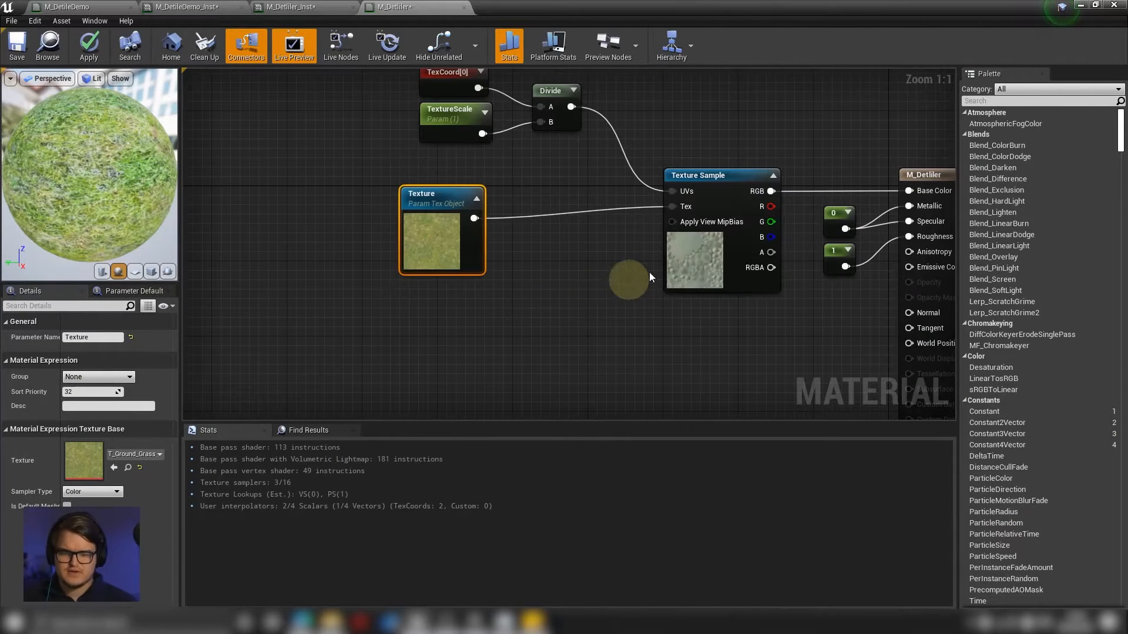
pyautogui.click(731, 277)
pyautogui.moveTo(802, 322); pyautogui.dragTo(700, 340, button='right')
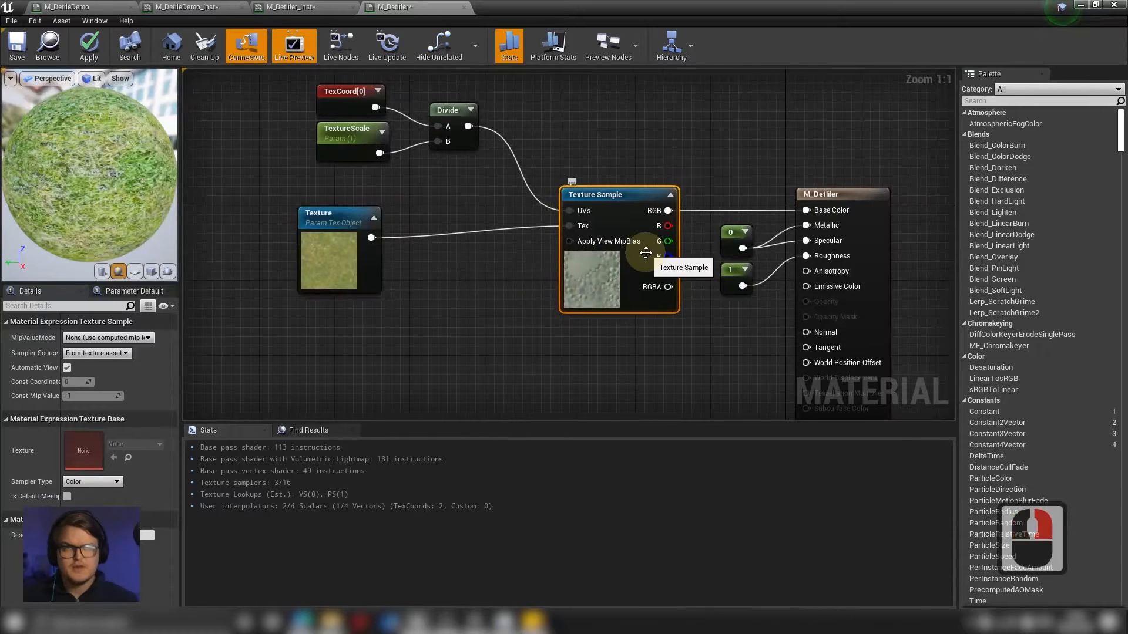
pyautogui.click(662, 115)
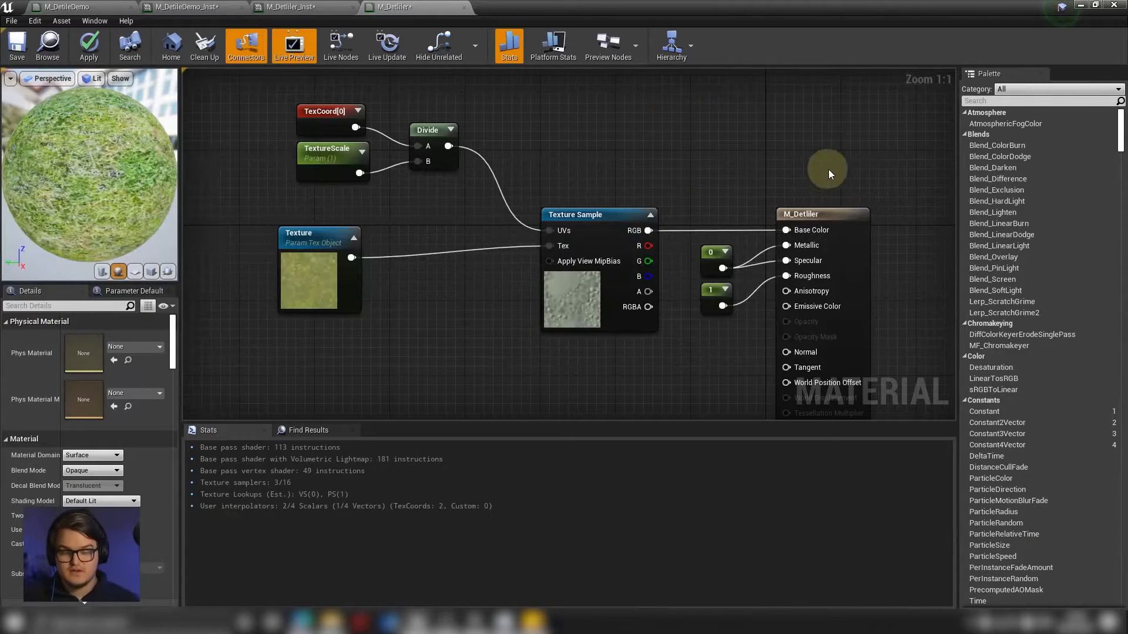
pyautogui.moveTo(817, 168); pyautogui.dragTo(633, 149, button='right')
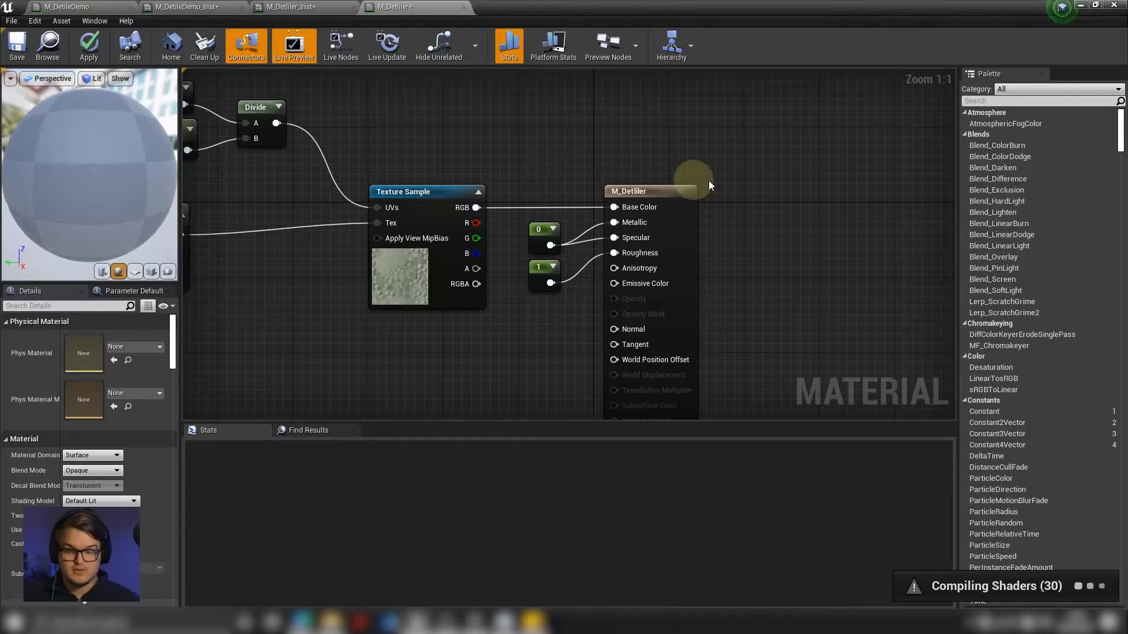
pyautogui.moveTo(708, 181); pyautogui.dragTo(644, 174, button='right')
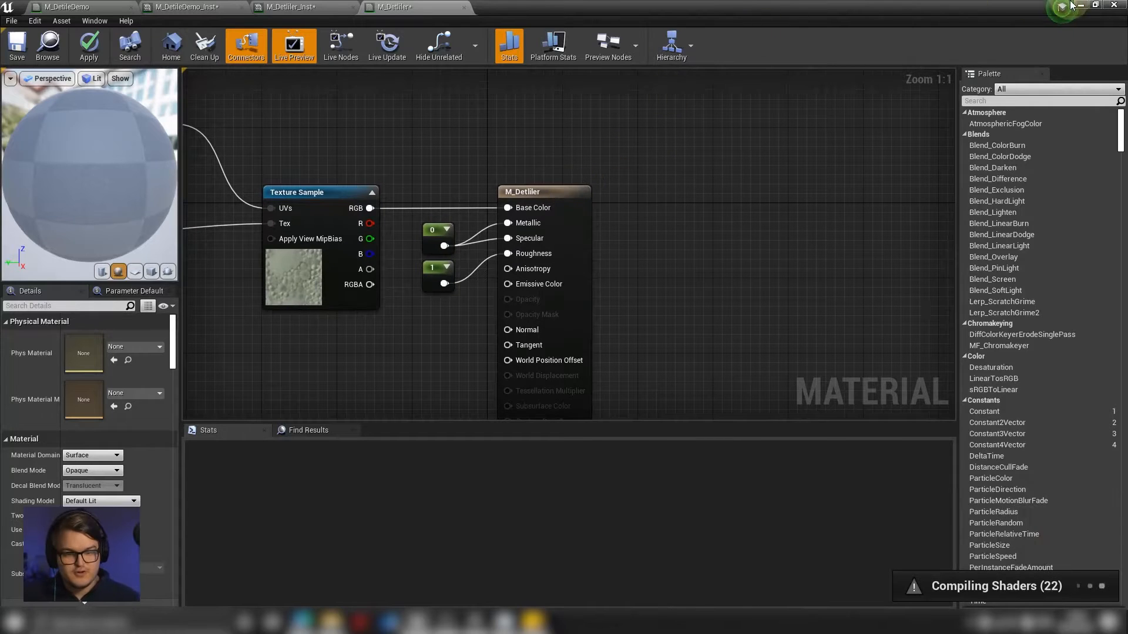
pyautogui.moveTo(446, 182); pyautogui.dragTo(658, 161, button='right')
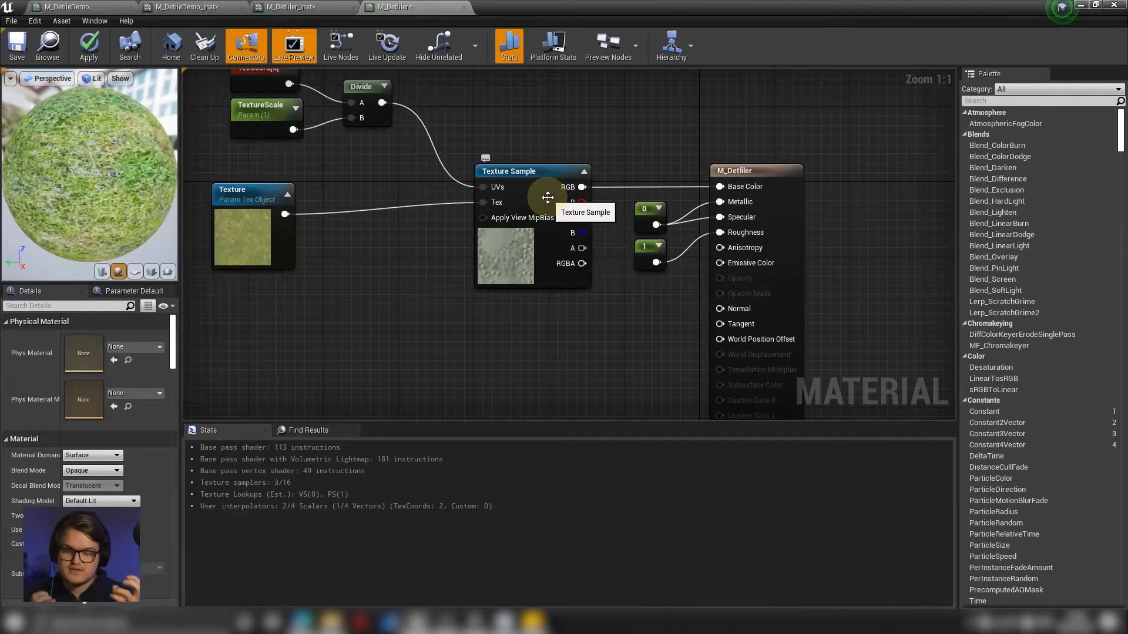
# Move the M_Detiler output node and its 0 and 1 constants farther from the Texture Sample to make room.
pyautogui.moveTo(678, 191); pyautogui.dragTo(648, 253, button='right')
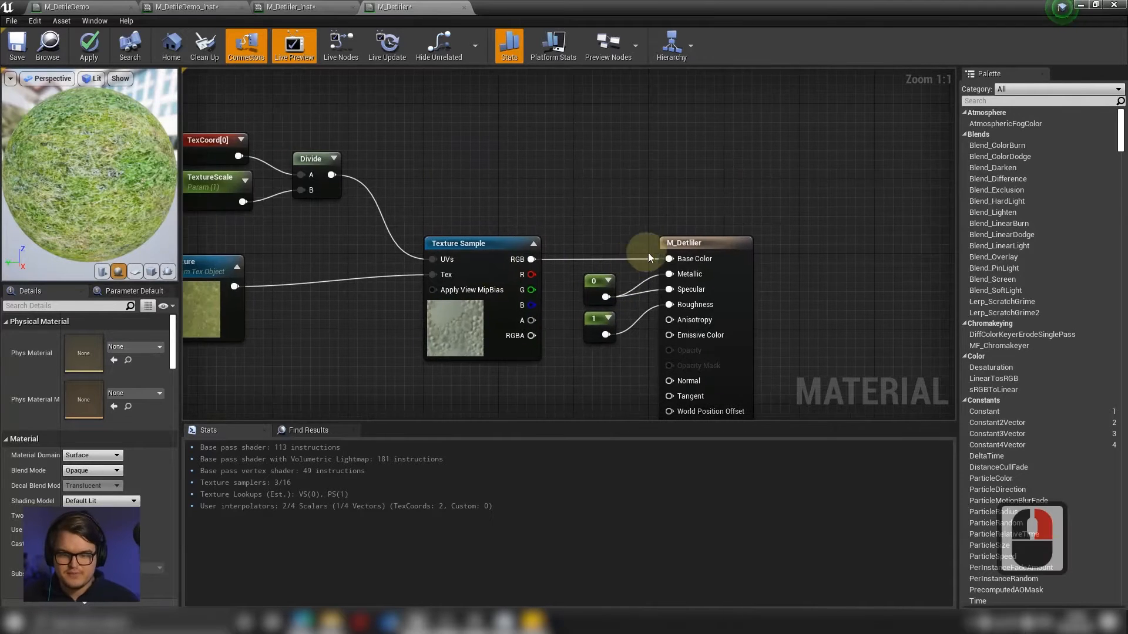
pyautogui.moveTo(746, 207); pyautogui.dragTo(688, 177, button='right')
pyautogui.moveTo(639, 207); pyautogui.dragTo(910, 207)
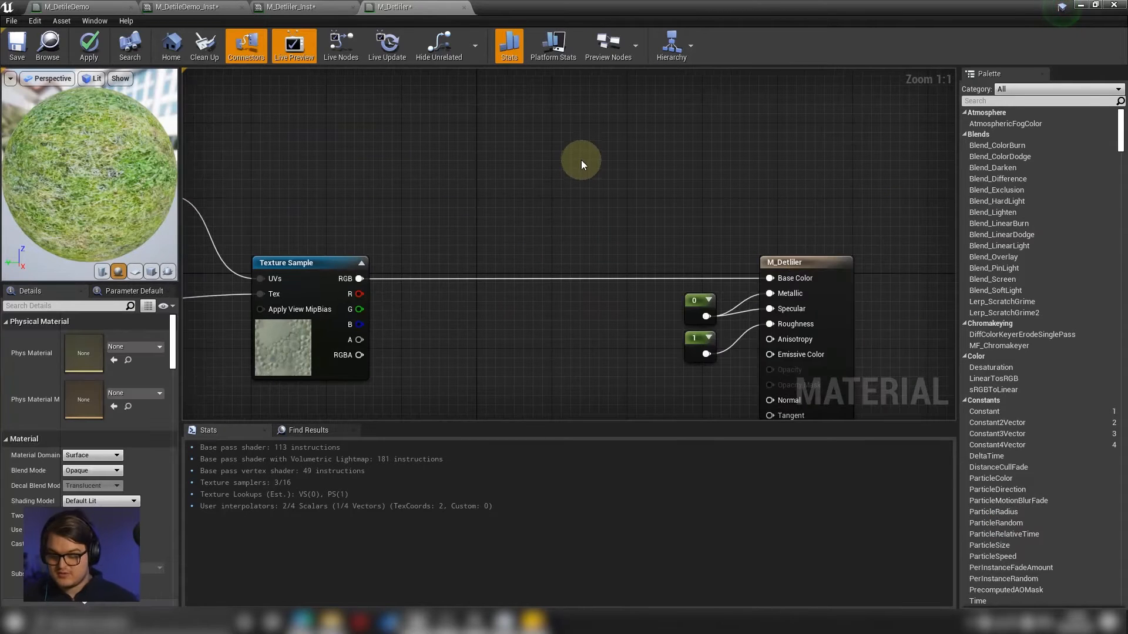
# Add a second Texture Sample node and place it above the Base Color connection.
pyautogui.click(555, 136)
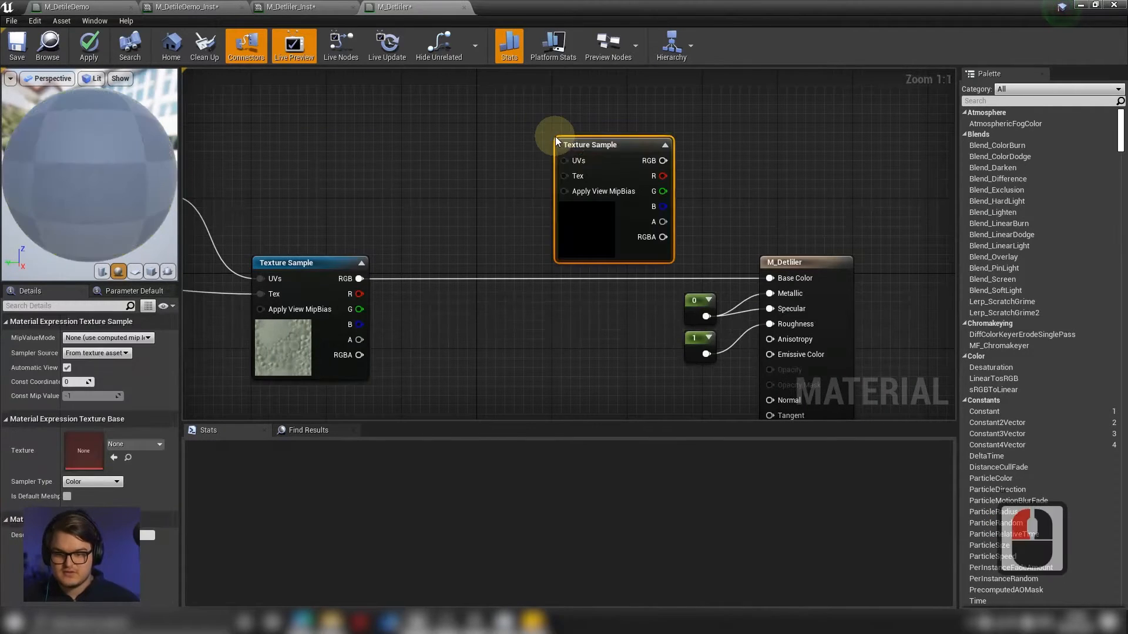
pyautogui.moveTo(622, 147); pyautogui.dragTo(622, 95)
pyautogui.moveTo(500, 147); pyautogui.dragTo(580, 202, button='right')
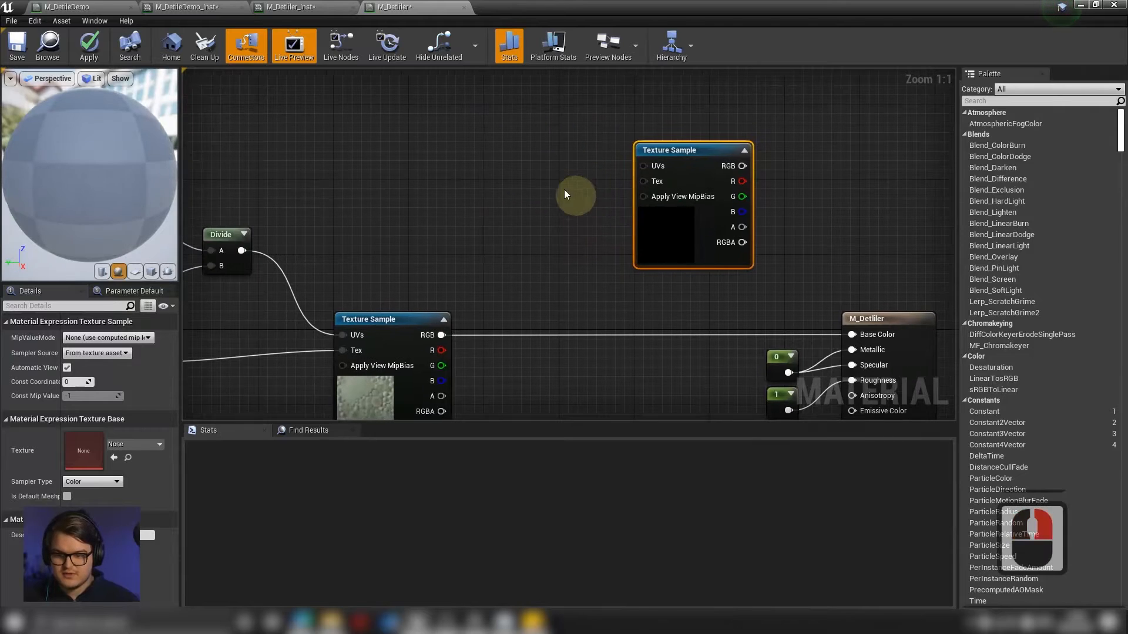
pyautogui.press('Delete')
# Add a Texture Object beside the new Texture Sample, convert it to a parameter, and name it MacroVariationTexture.
pyautogui.rightClick(514, 179)
pyautogui.write('te')
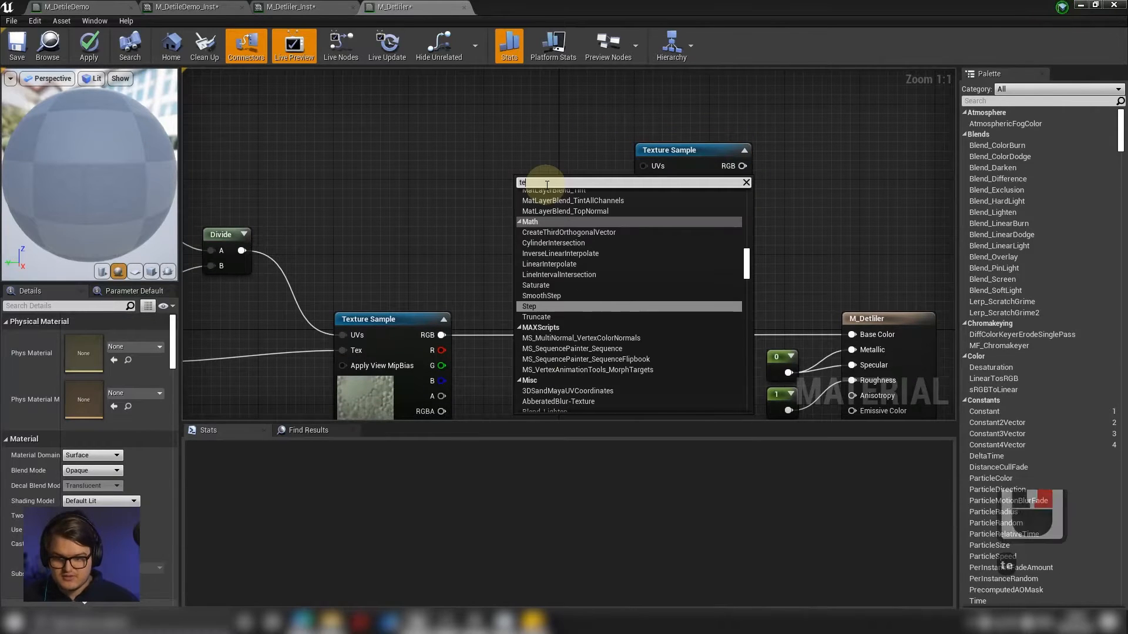
pyautogui.write('xt')
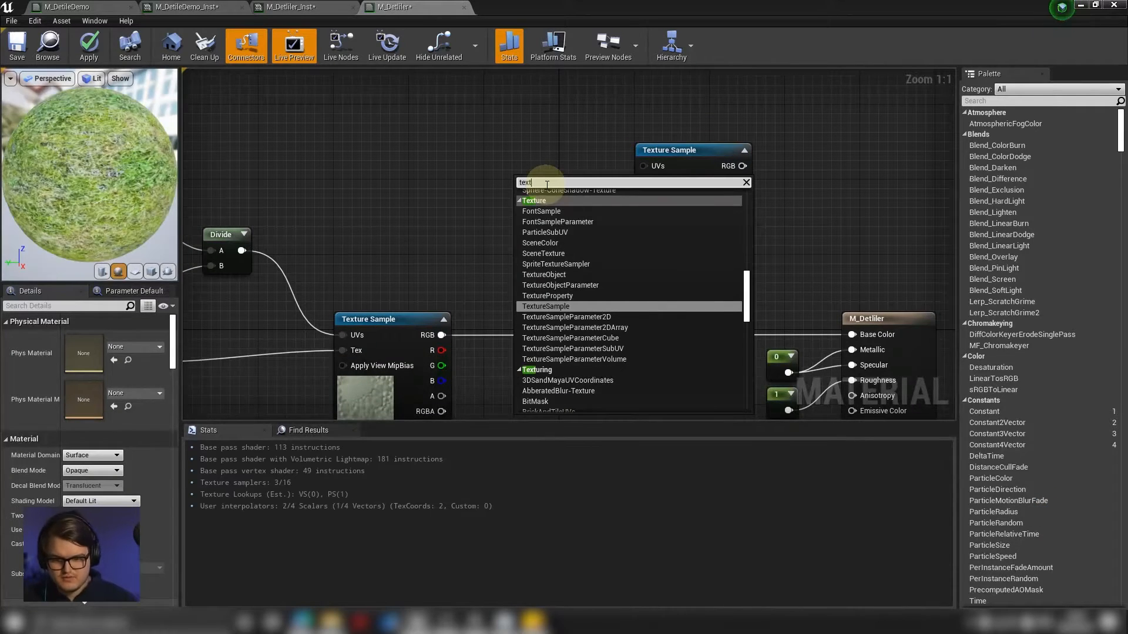
pyautogui.click(562, 278)
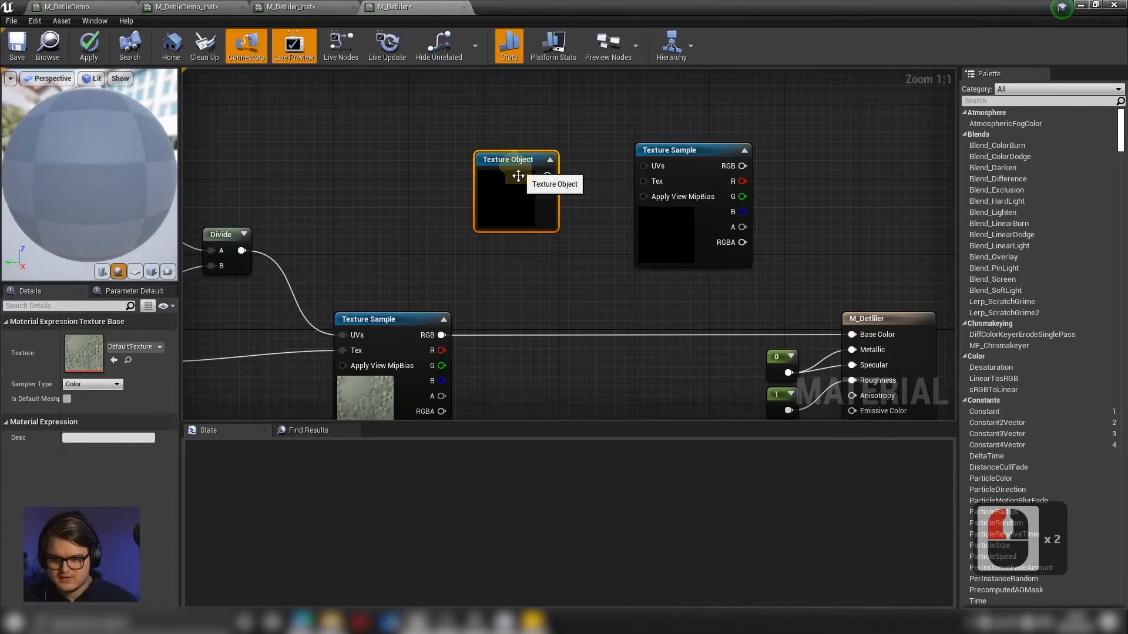
pyautogui.rightClick(518, 179)
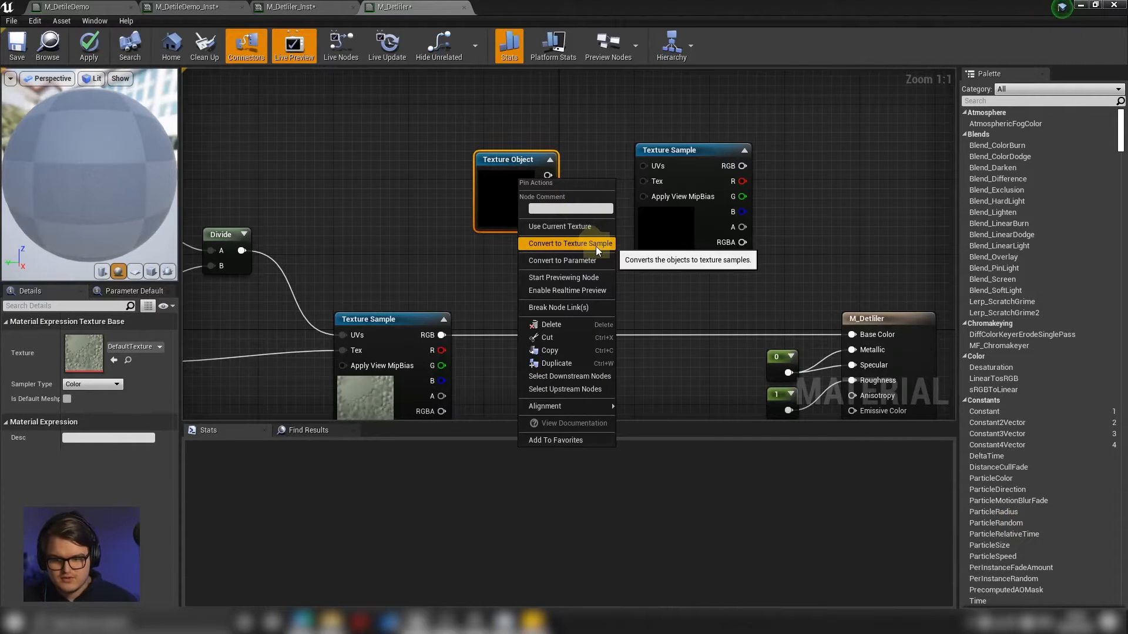
pyautogui.click(587, 260)
pyautogui.doubleClick(102, 336)
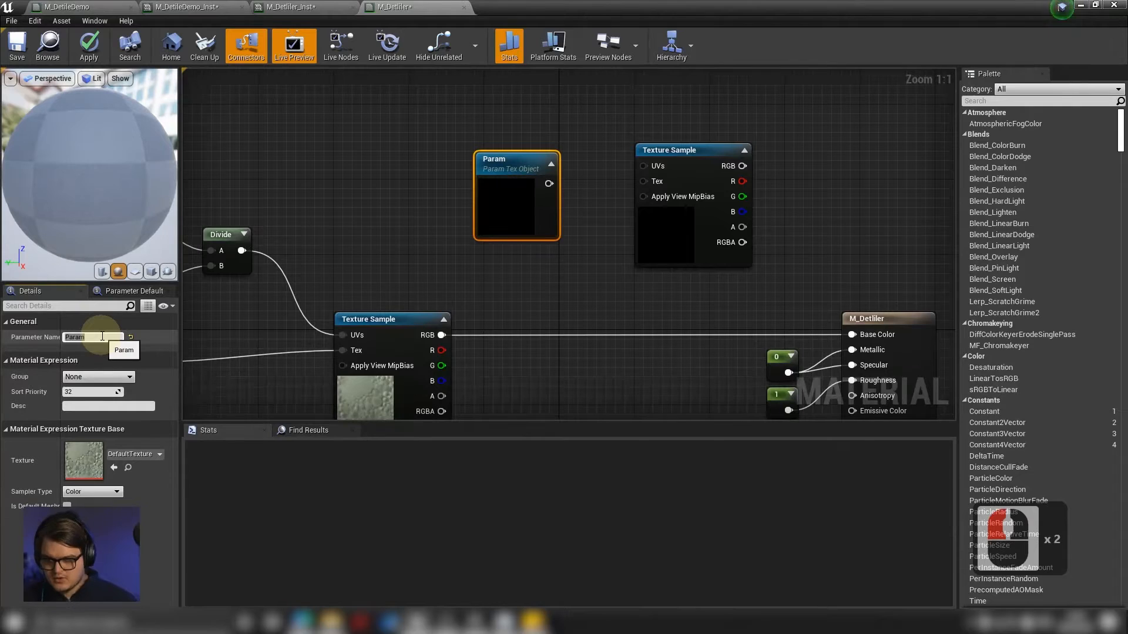
pyautogui.write('MacroVariationTexture')
pyautogui.press('Return')
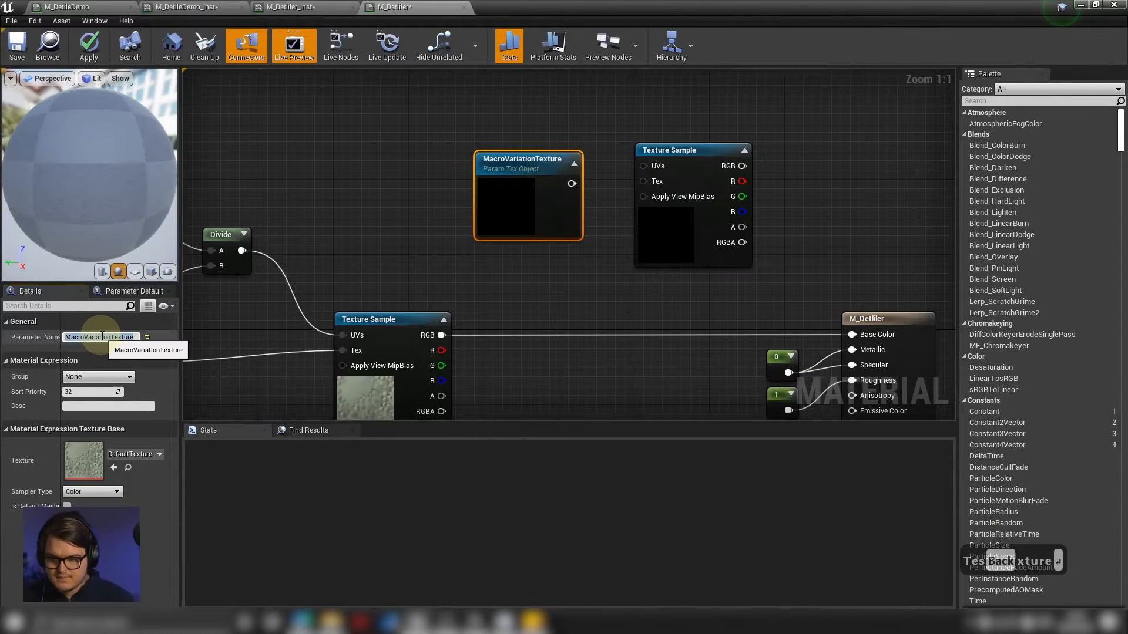
# Connect MacroVariationTexture to the new Texture Sample's Tex input and arrange the two nodes side by side.
pyautogui.moveTo(499, 203); pyautogui.dragTo(472, 213)
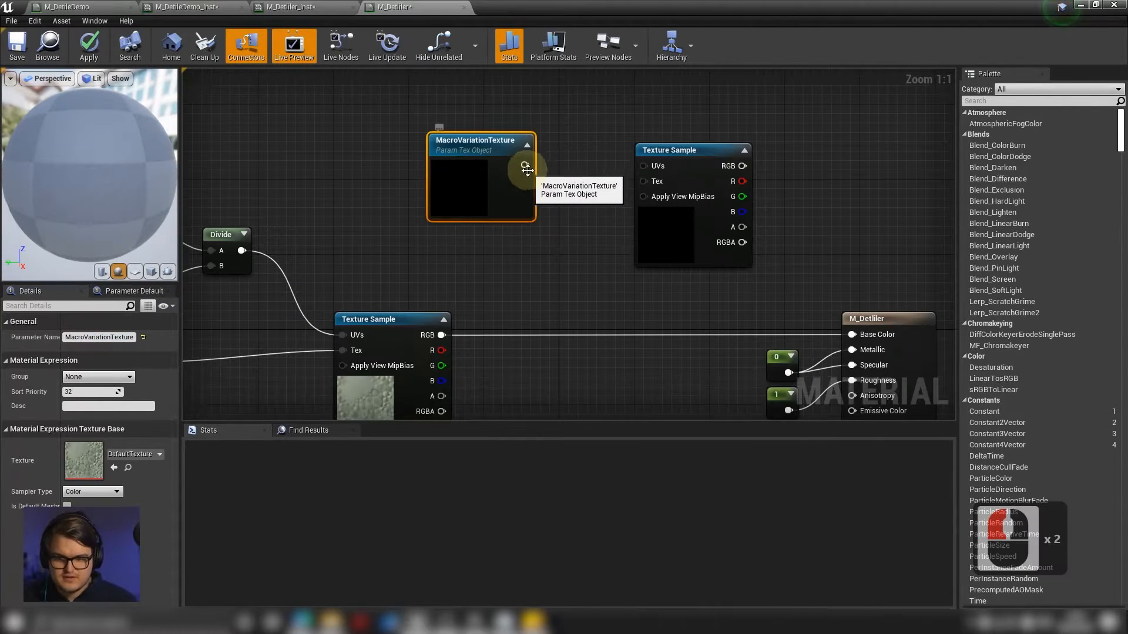
pyautogui.moveTo(543, 193); pyautogui.dragTo(640, 183)
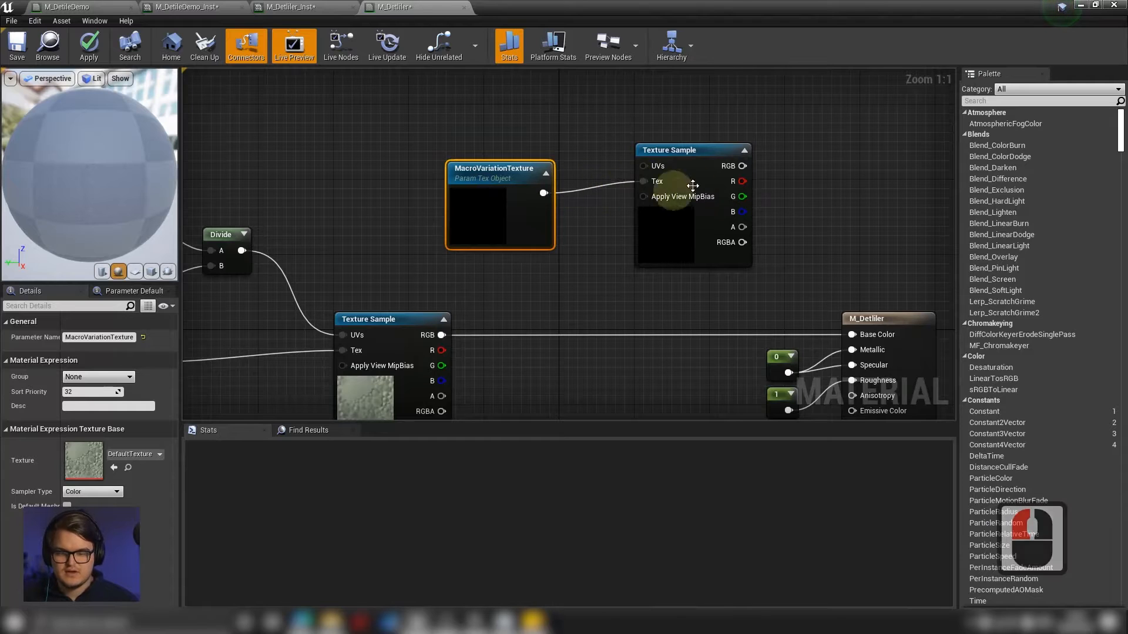
pyautogui.moveTo(725, 169)
pyautogui.mouseDown()
pyautogui.moveTo(734, 171)
pyautogui.moveTo(725, 162)
pyautogui.mouseUp()
pyautogui.moveTo(559, 124); pyautogui.dragTo(584, 201, button='right')
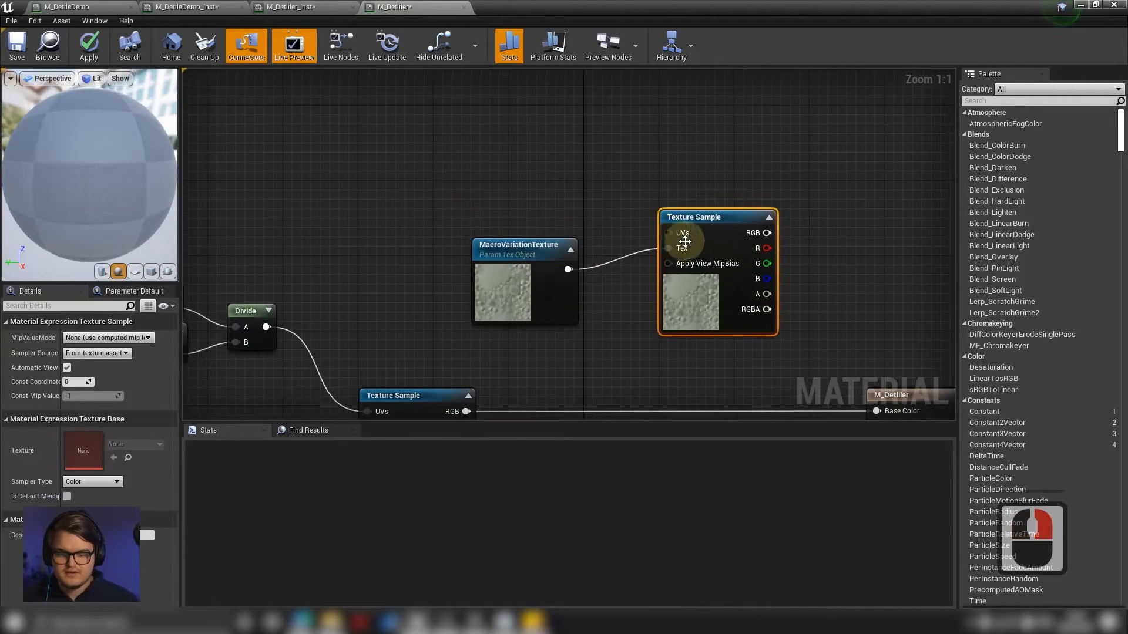
pyautogui.moveTo(549, 250); pyautogui.dragTo(576, 269)
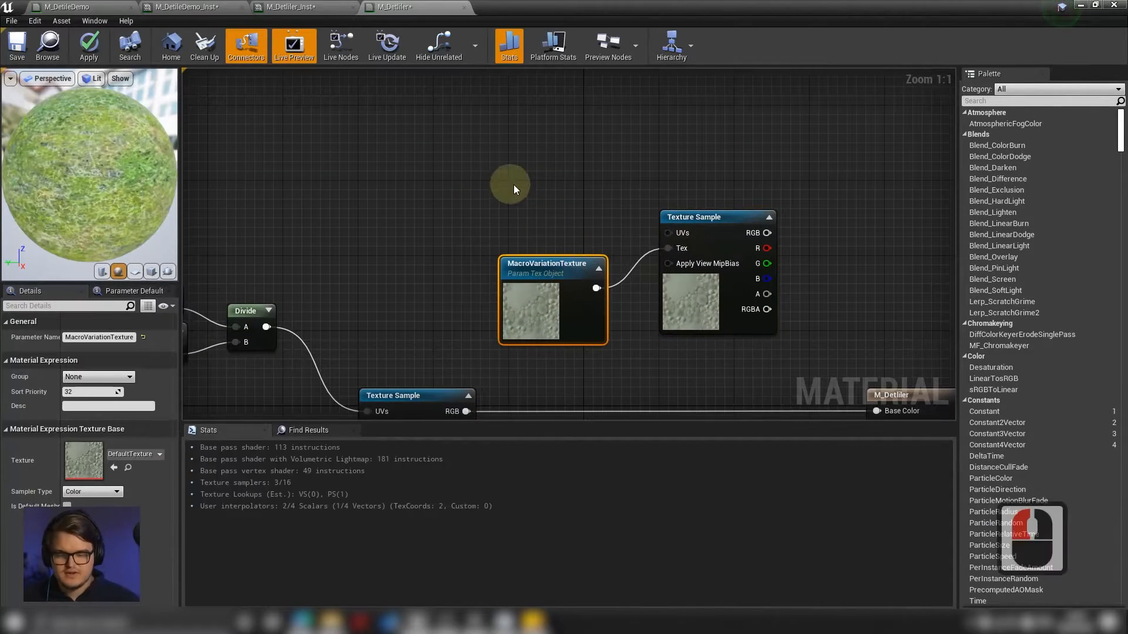
pyautogui.moveTo(469, 206); pyautogui.dragTo(705, 169, button='right')
pyautogui.click(384, 300)
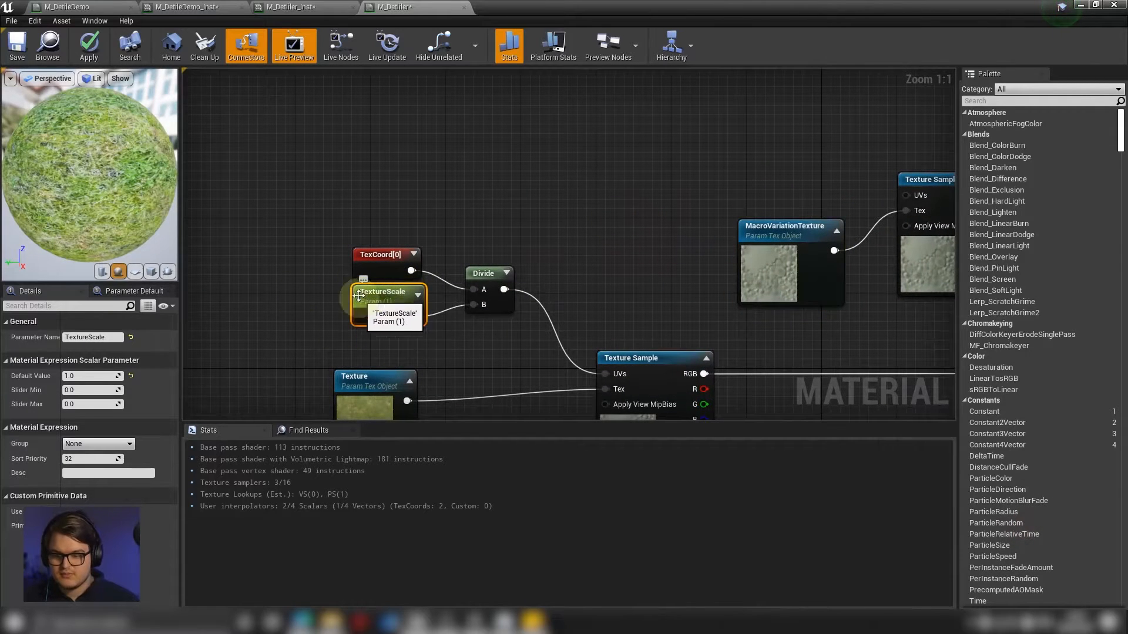
pyautogui.moveTo(596, 275); pyautogui.dragTo(574, 197, button='right')
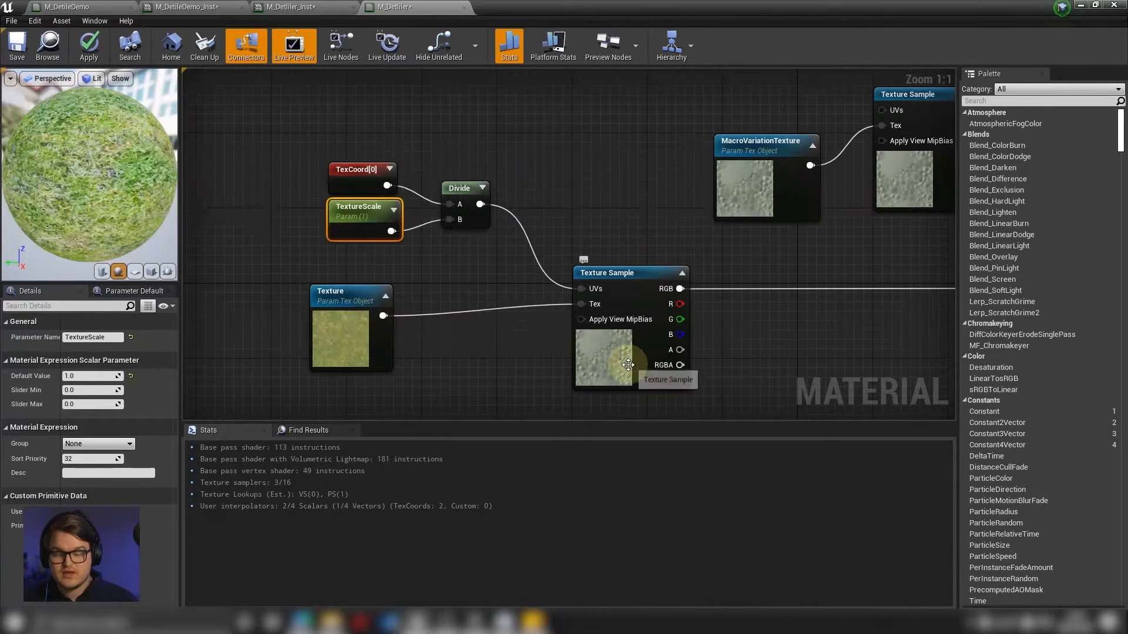
pyautogui.moveTo(787, 255); pyautogui.dragTo(595, 347, button='right')
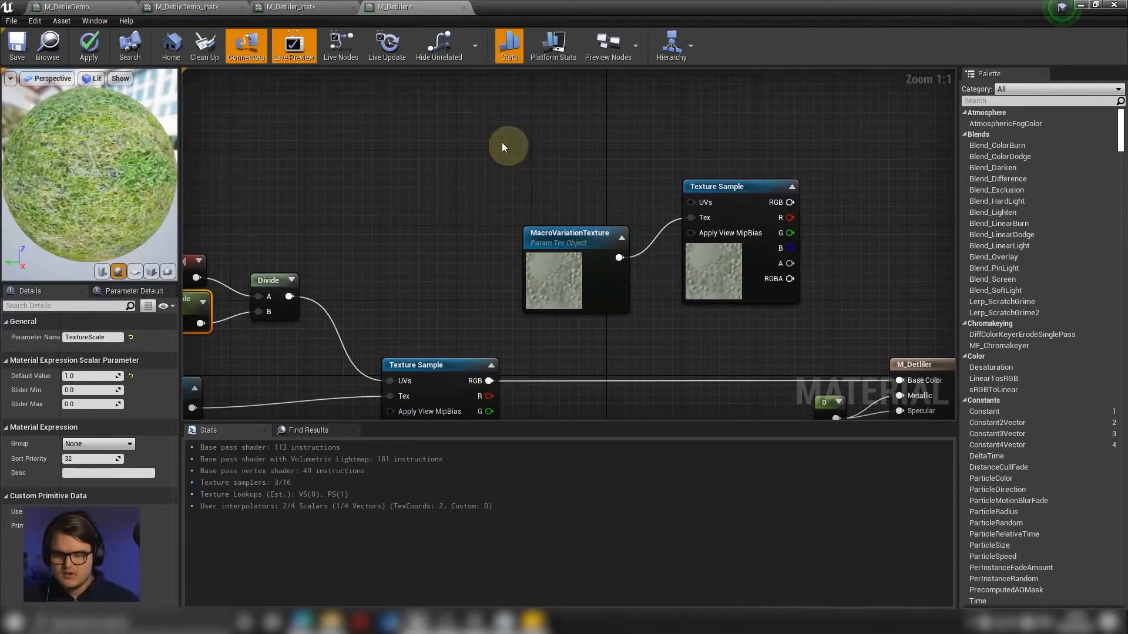
pyautogui.moveTo(357, 191); pyautogui.dragTo(415, 216, button='right')
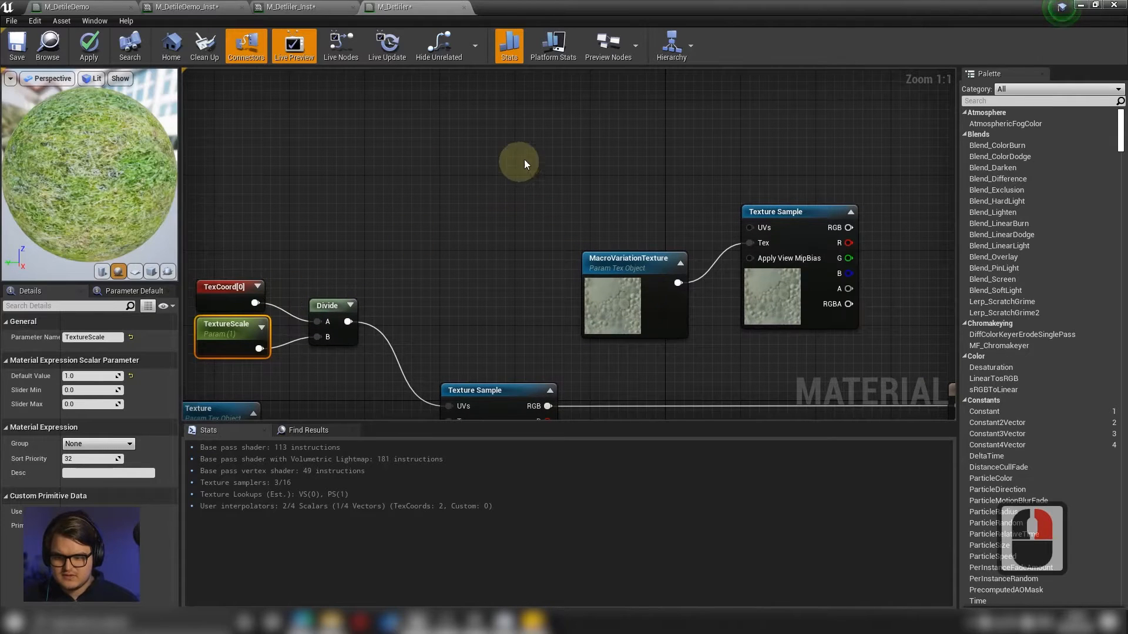
# Add a TextureCoordinate node and a Divide node side by side above MacroVariationTexture.
pyautogui.rightClick(538, 155)
pyautogui.write('text coor')
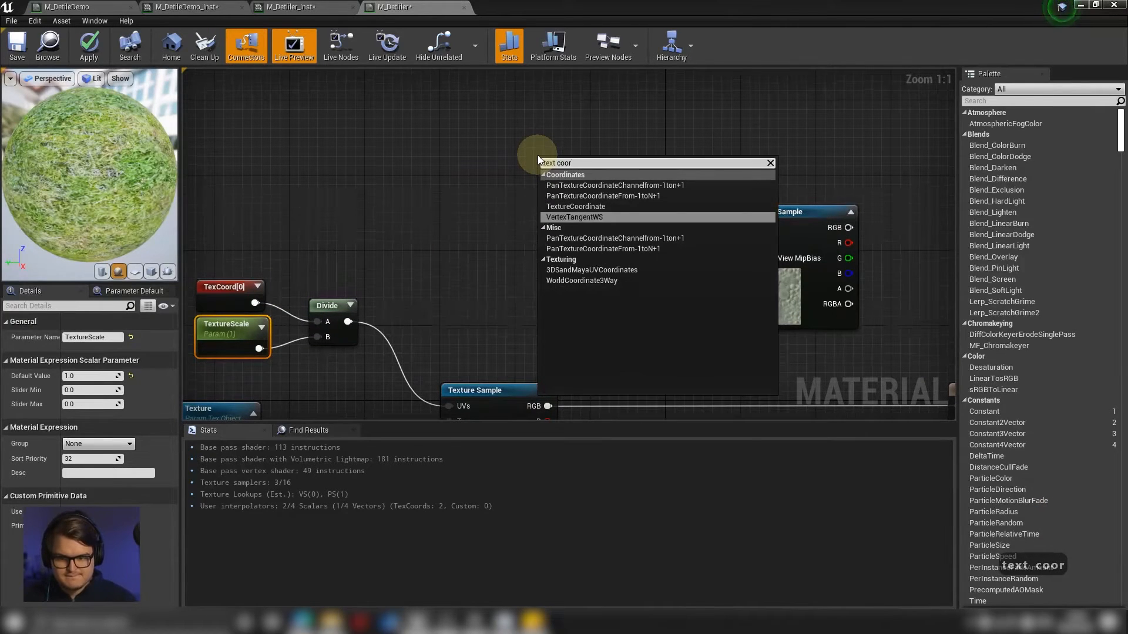
pyautogui.press('Up')
pyautogui.press('Return')
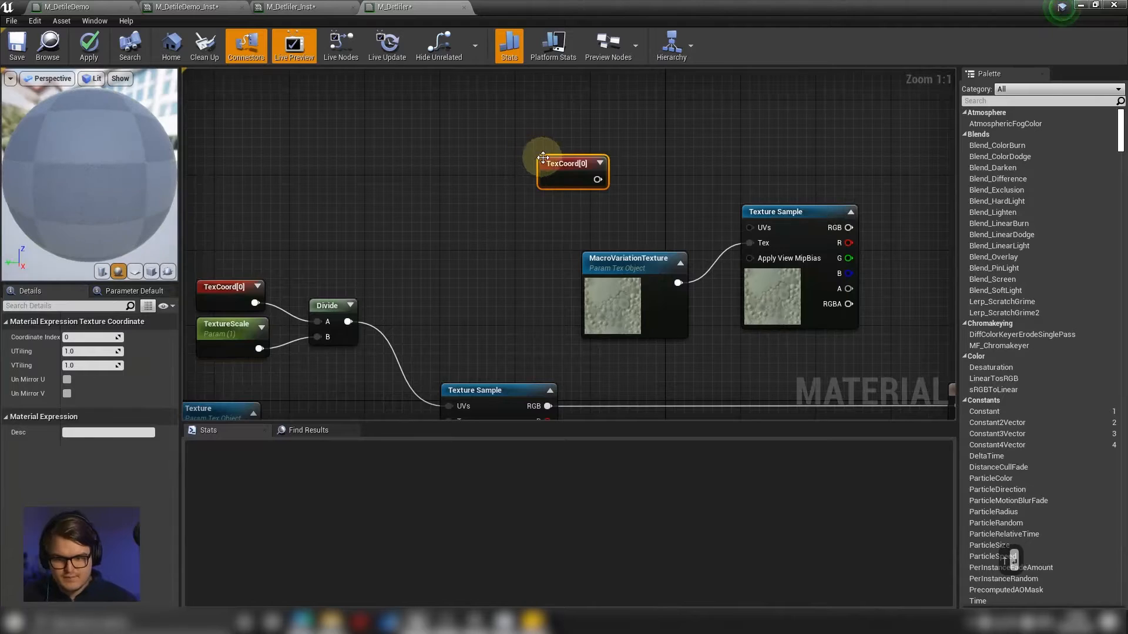
pyautogui.click(643, 190)
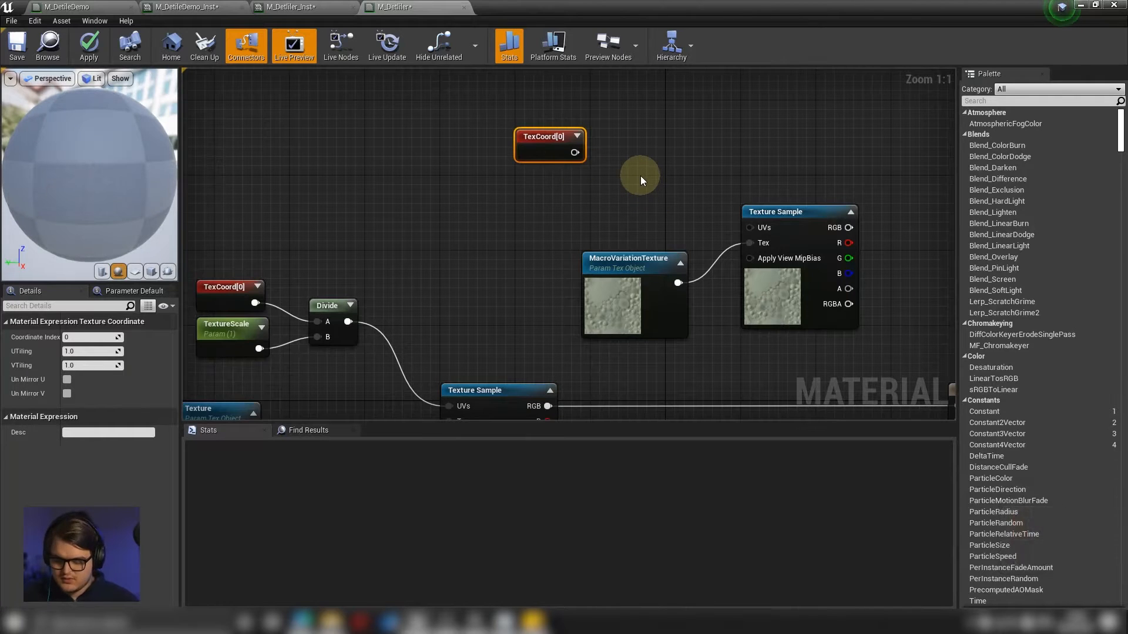
pyautogui.press('d')
pyautogui.click(636, 170)
pyautogui.moveTo(661, 178); pyautogui.dragTo(662, 140)
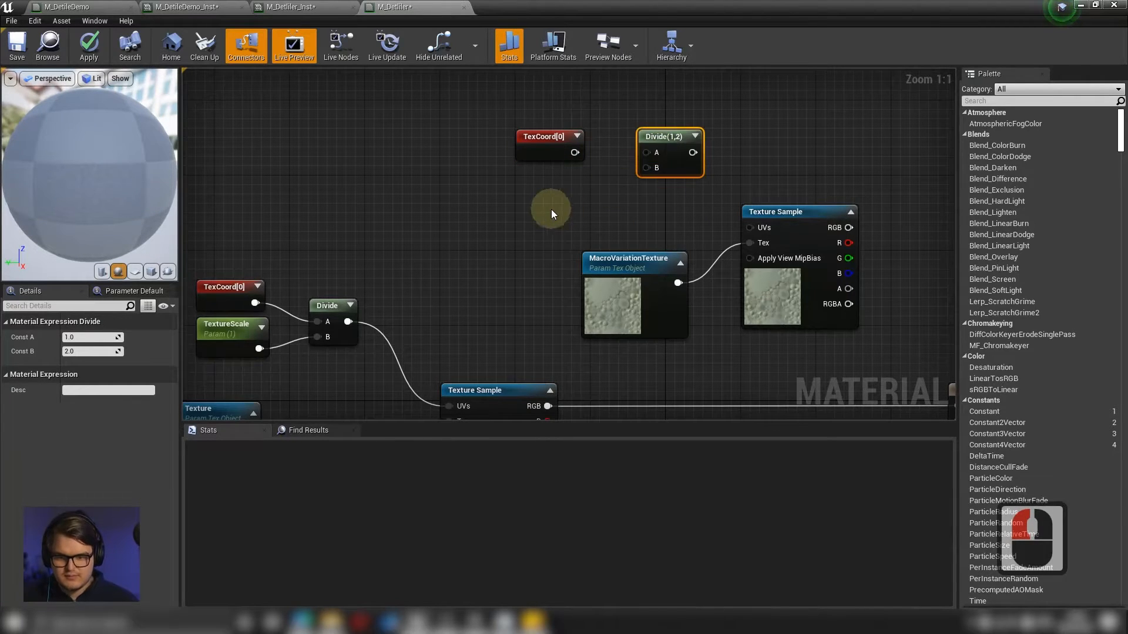
# Add a constant below the new TexCoord, convert it to a parameter named MacroVariationScale, and set its default value to 1.
pyautogui.rightClick(527, 194)
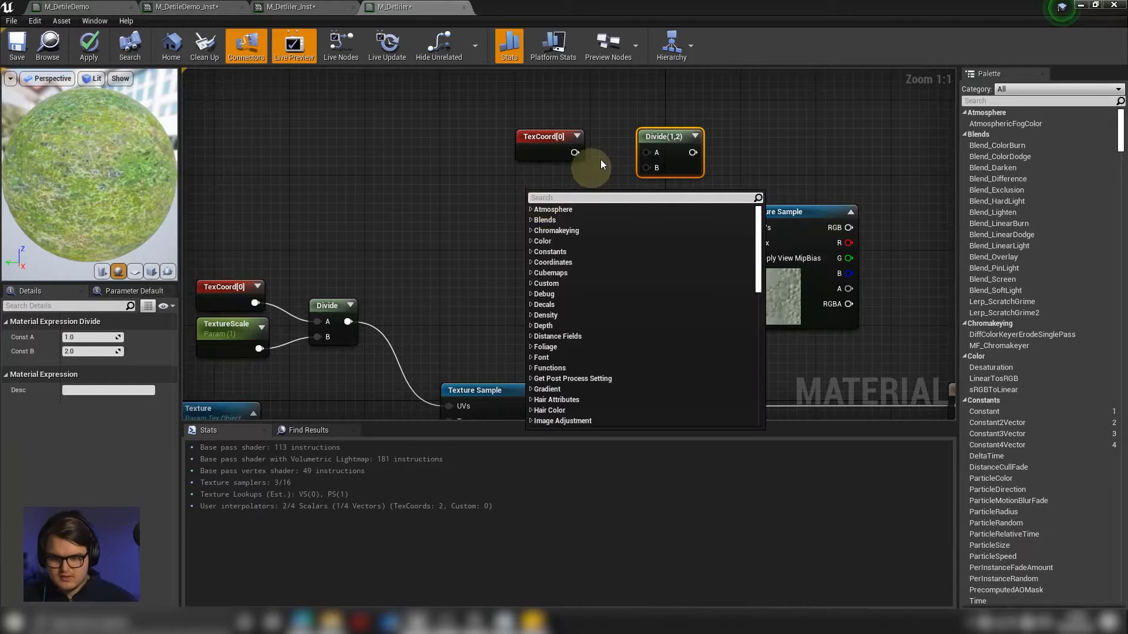
pyautogui.click(599, 160)
pyautogui.press('1')
pyautogui.click(542, 179)
pyautogui.rightClick(549, 191)
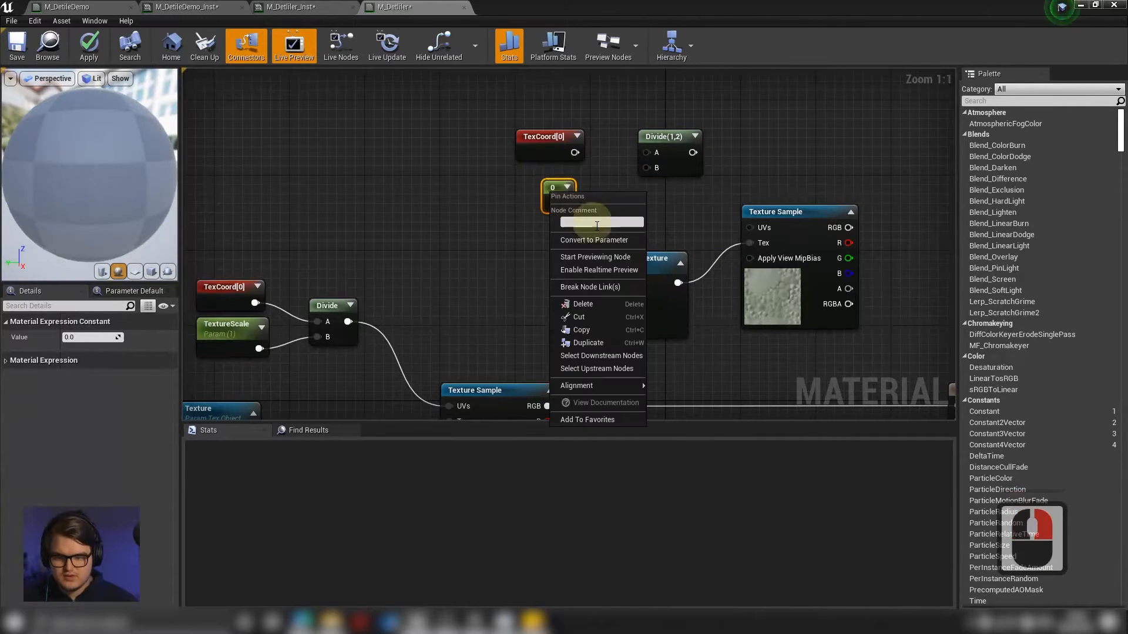
pyautogui.click(605, 241)
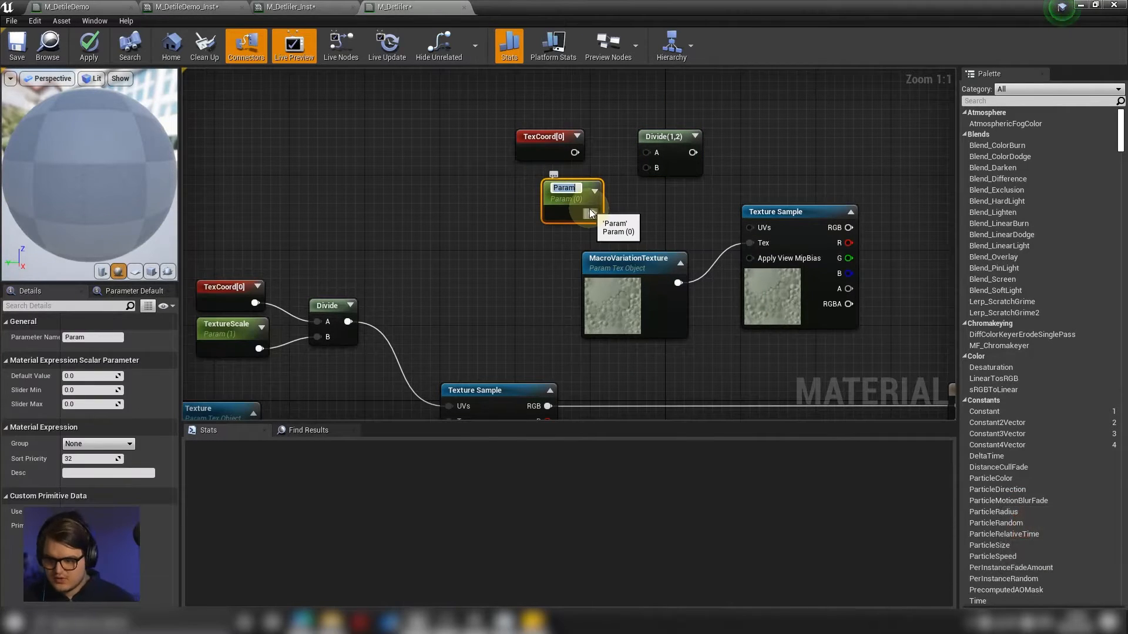
pyautogui.click(590, 213)
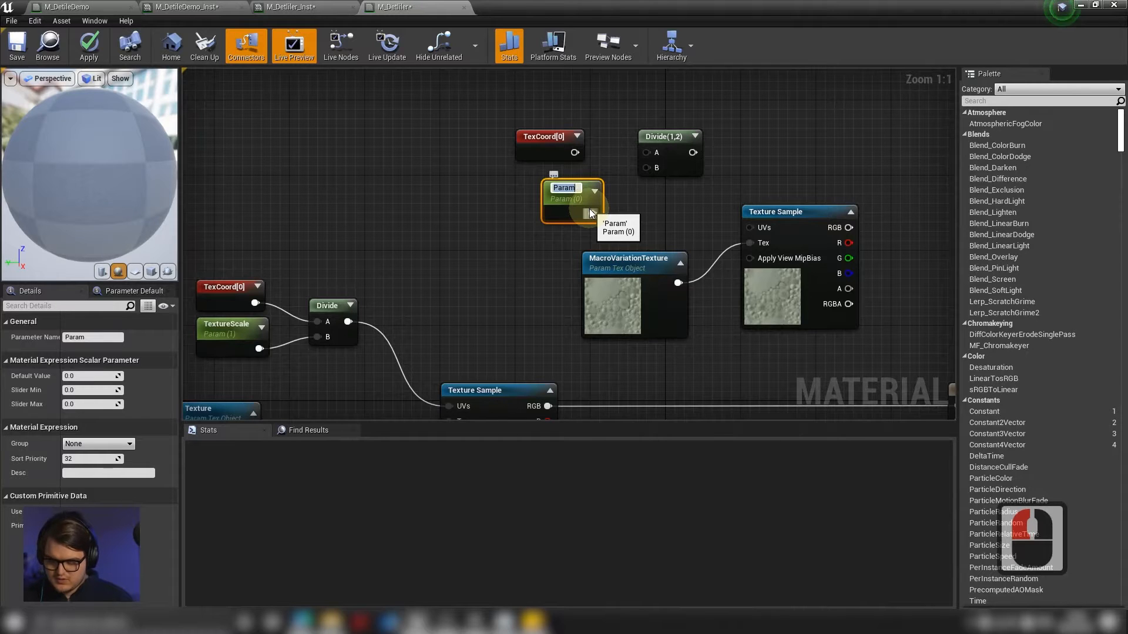
pyautogui.write('MacroVariationScale')
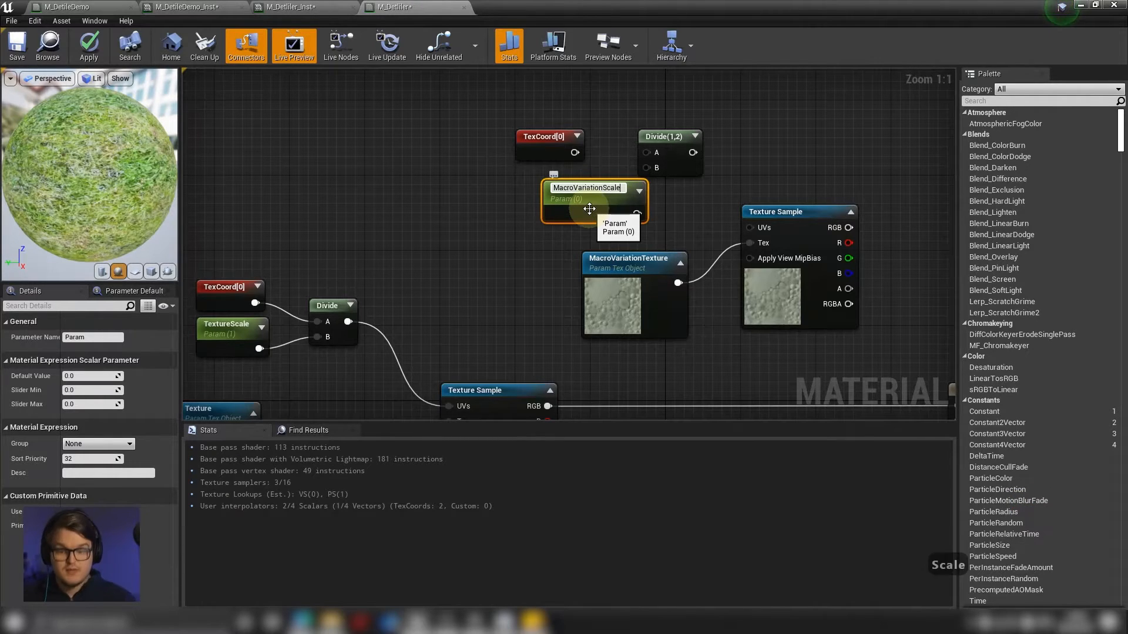
pyautogui.press('Return')
pyautogui.moveTo(589, 209); pyautogui.dragTo(531, 206)
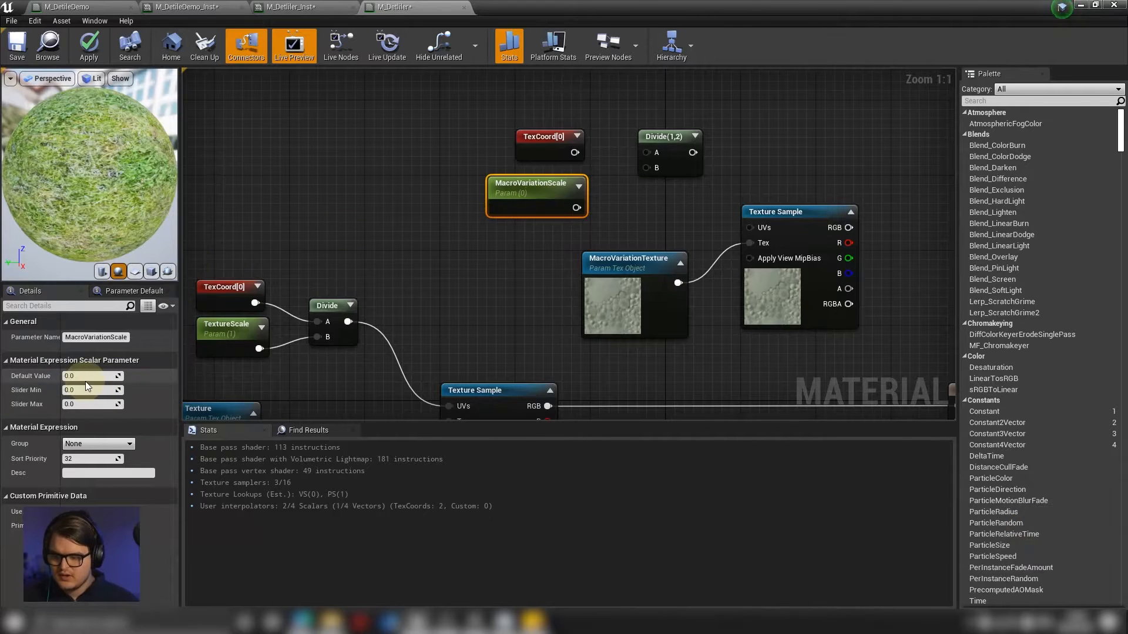
pyautogui.moveTo(85, 379); pyautogui.dragTo(135, 394)
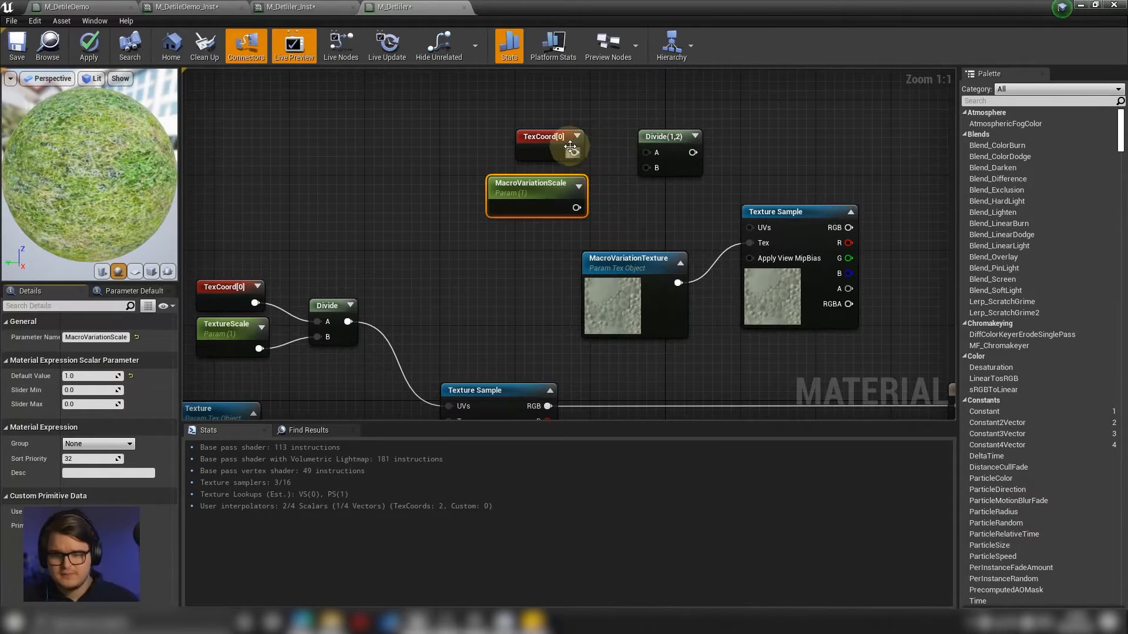
# Divide the new TexCoord by MacroVariationScale and connect the result to the macro Texture Sample's UVs input.
pyautogui.moveTo(574, 152); pyautogui.dragTo(649, 154)
pyautogui.moveTo(577, 207); pyautogui.dragTo(646, 168)
pyautogui.moveTo(719, 184); pyautogui.dragTo(570, 150, button='right')
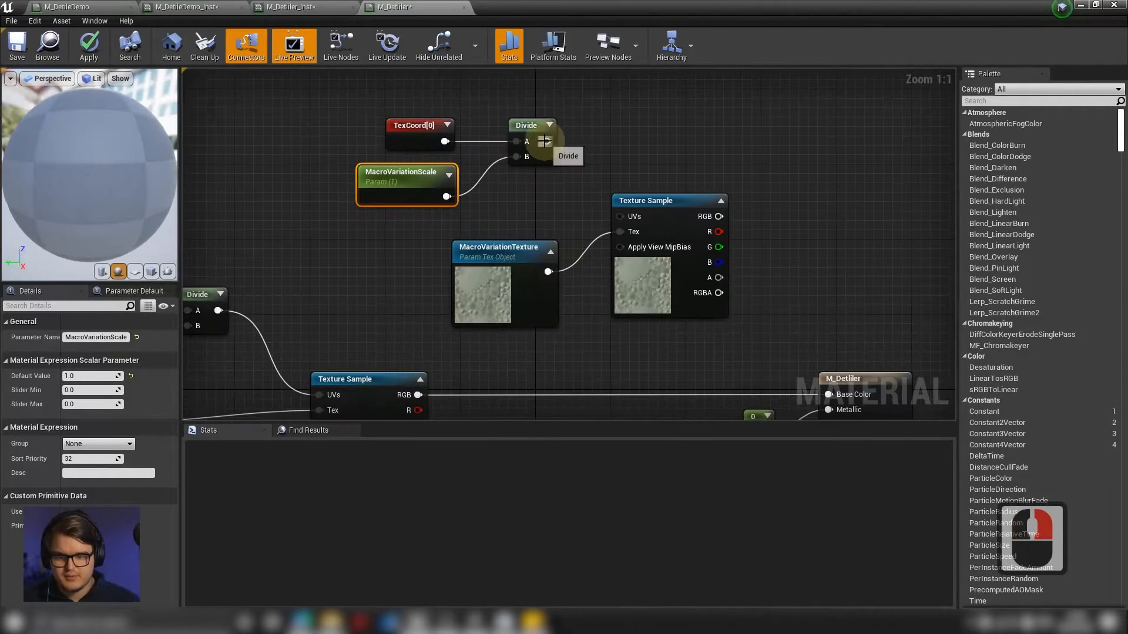
pyautogui.moveTo(546, 141); pyautogui.dragTo(622, 217)
pyautogui.moveTo(844, 215); pyautogui.dragTo(654, 154, button='right')
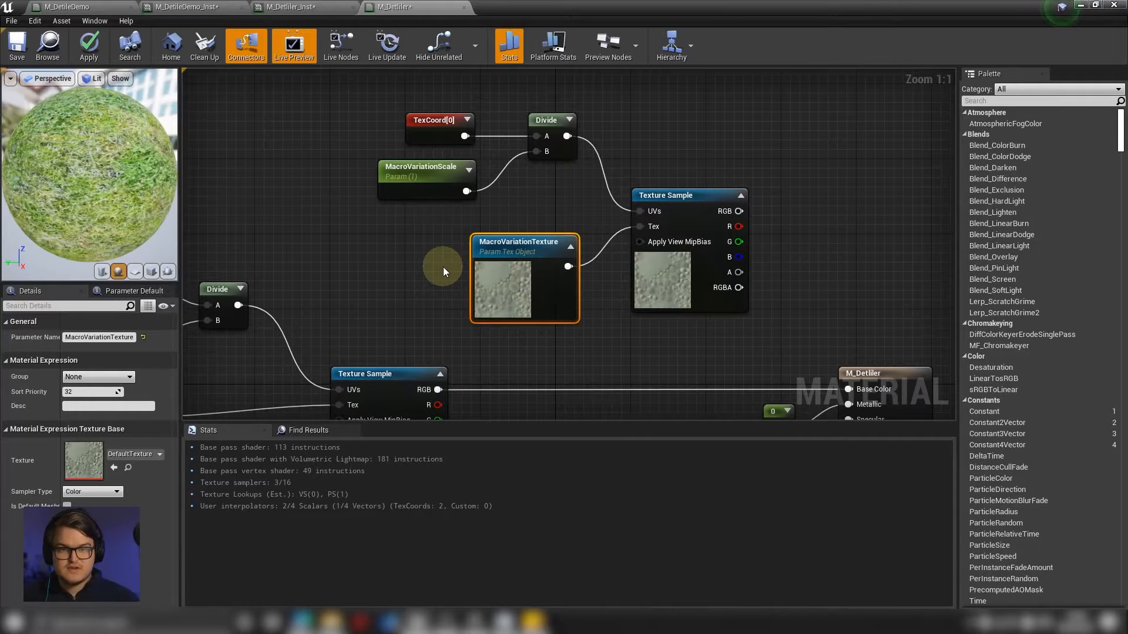
# Assign the T_MacroVariation texture to the MacroVariationTexture parameter.
pyautogui.click(133, 455)
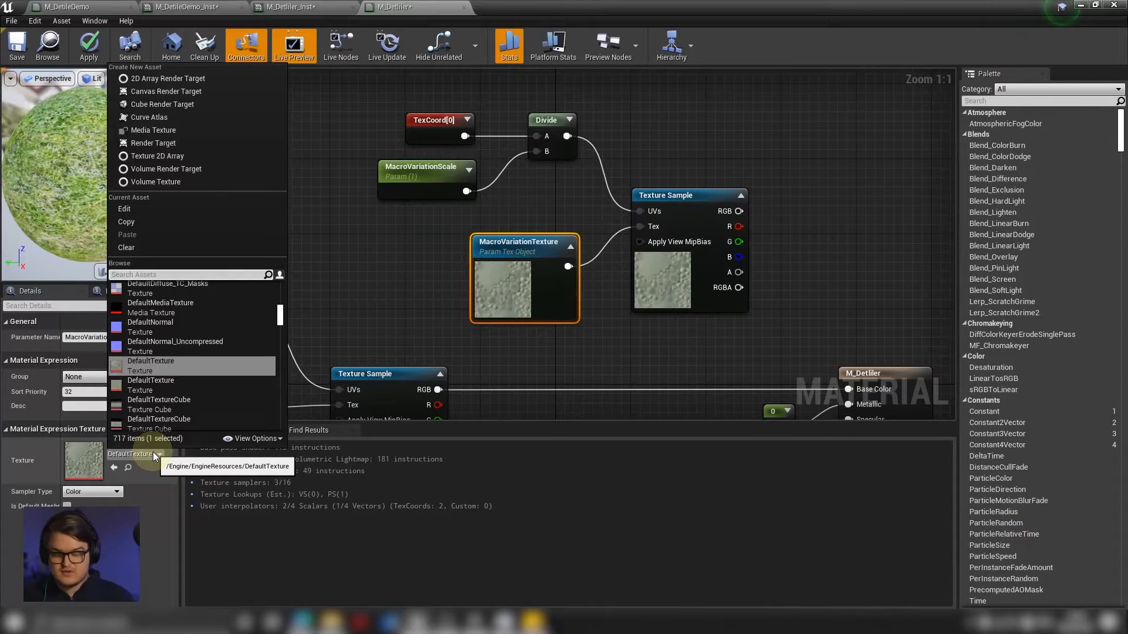
pyautogui.write('macro')
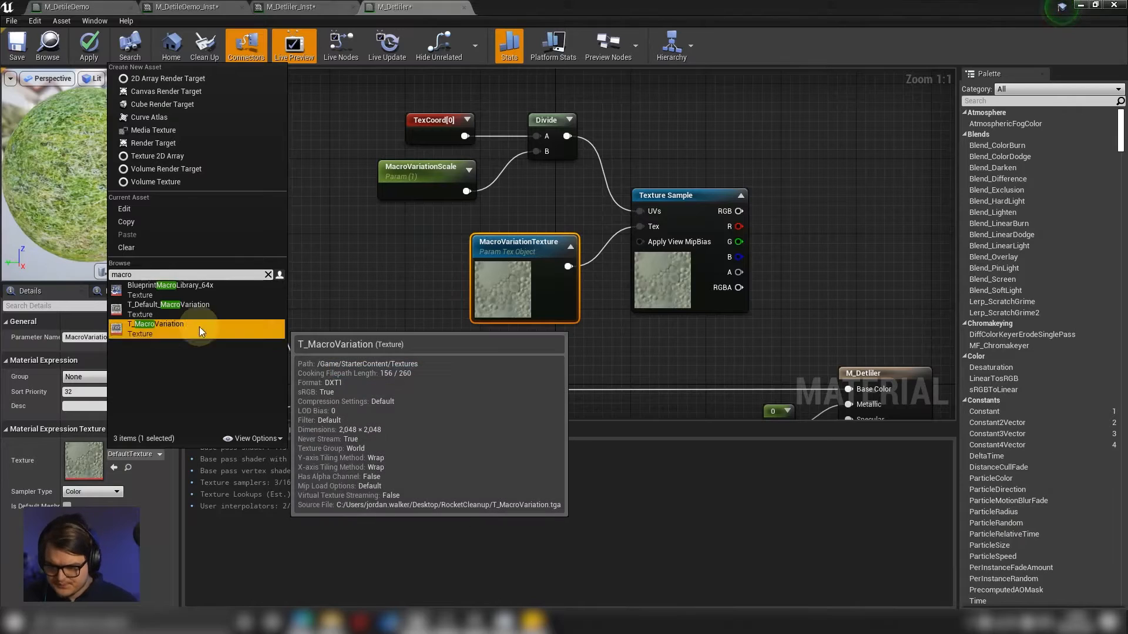
pyautogui.click(199, 327)
pyautogui.moveTo(733, 266); pyautogui.dragTo(629, 252, button='right')
# Open the T_MacroVariation texture, examine its pattern up close and as a whole, and return to the M_Detiler material.
pyautogui.click(397, 273)
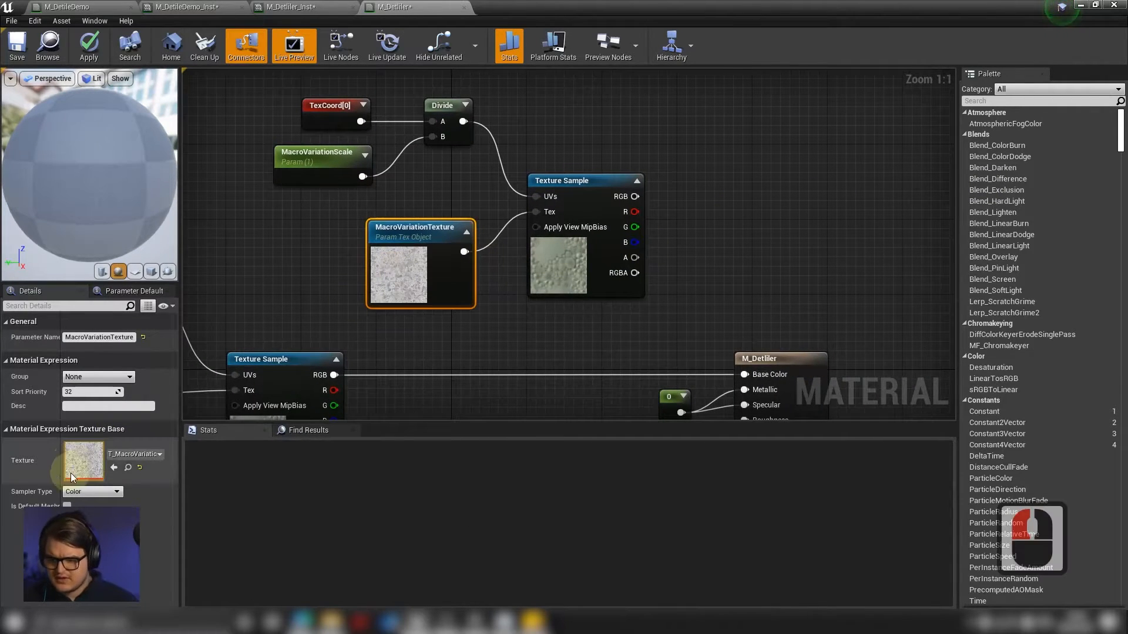
pyautogui.doubleClick(398, 273)
pyautogui.scroll(-11, 586, 344)
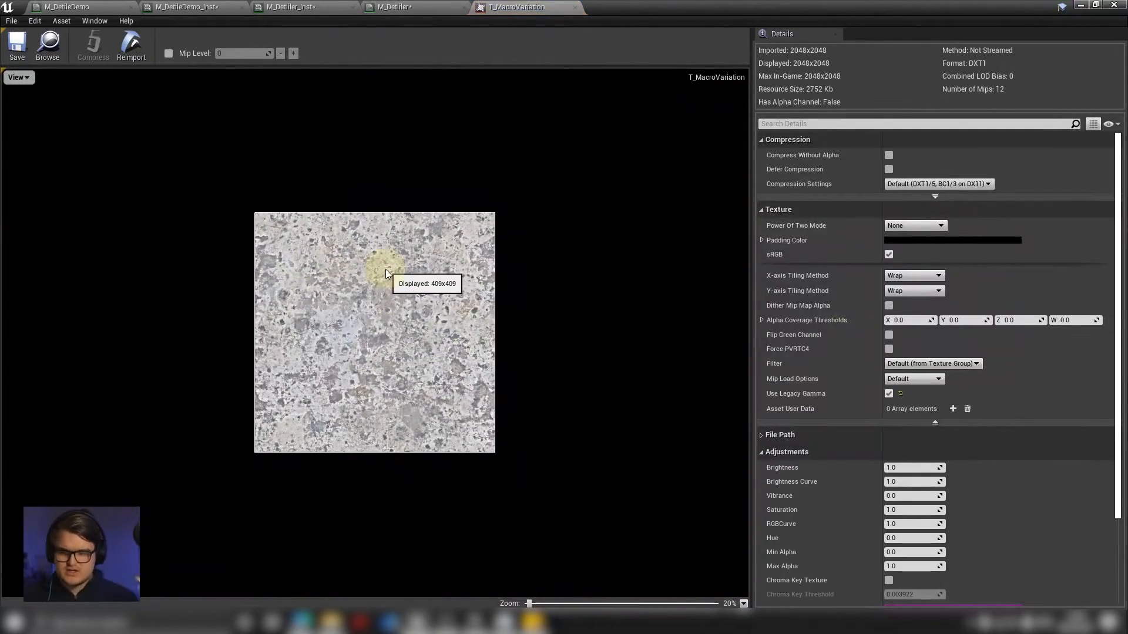
pyautogui.scroll(12, 551, 368)
pyautogui.scroll(20, 470, 360)
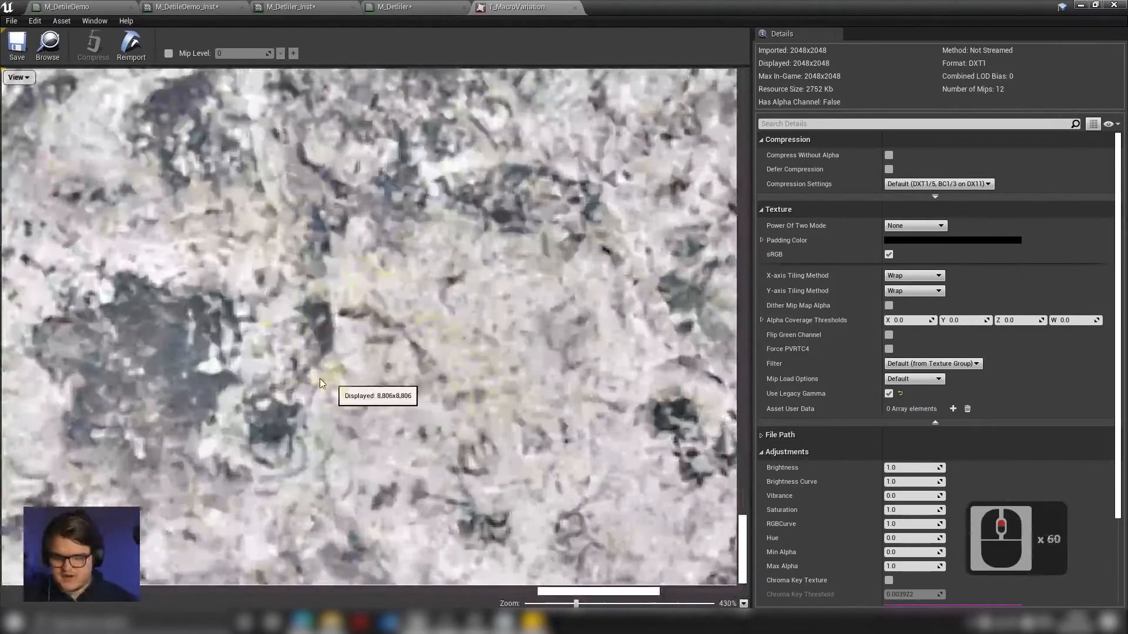
pyautogui.scroll(-20, 353, 329)
pyautogui.scroll(-12, 430, 327)
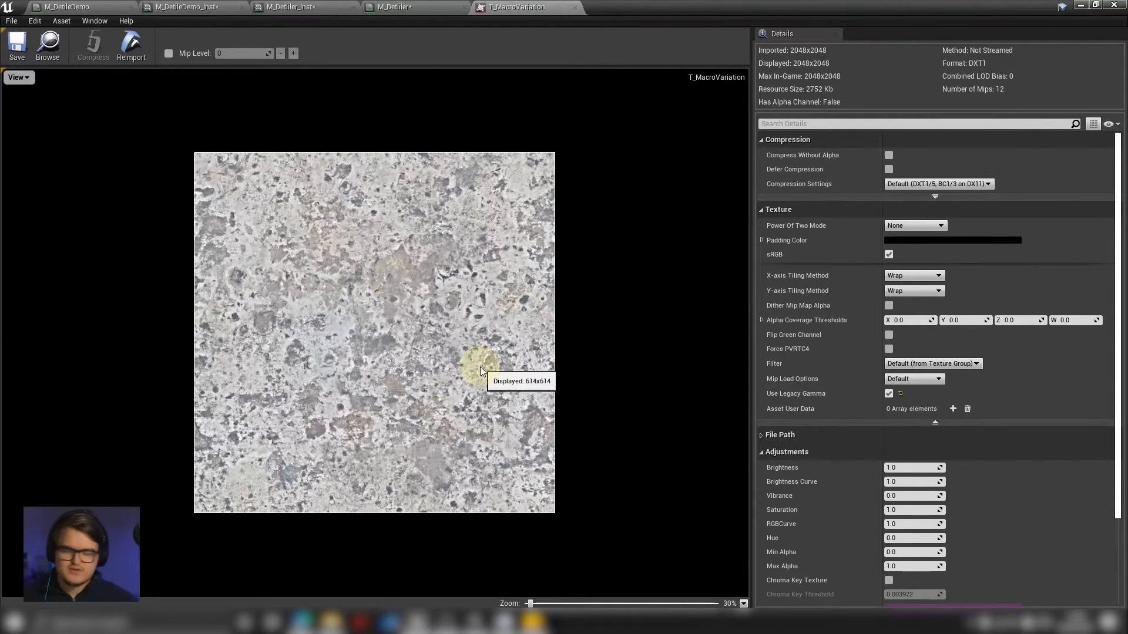
pyautogui.click(411, 7)
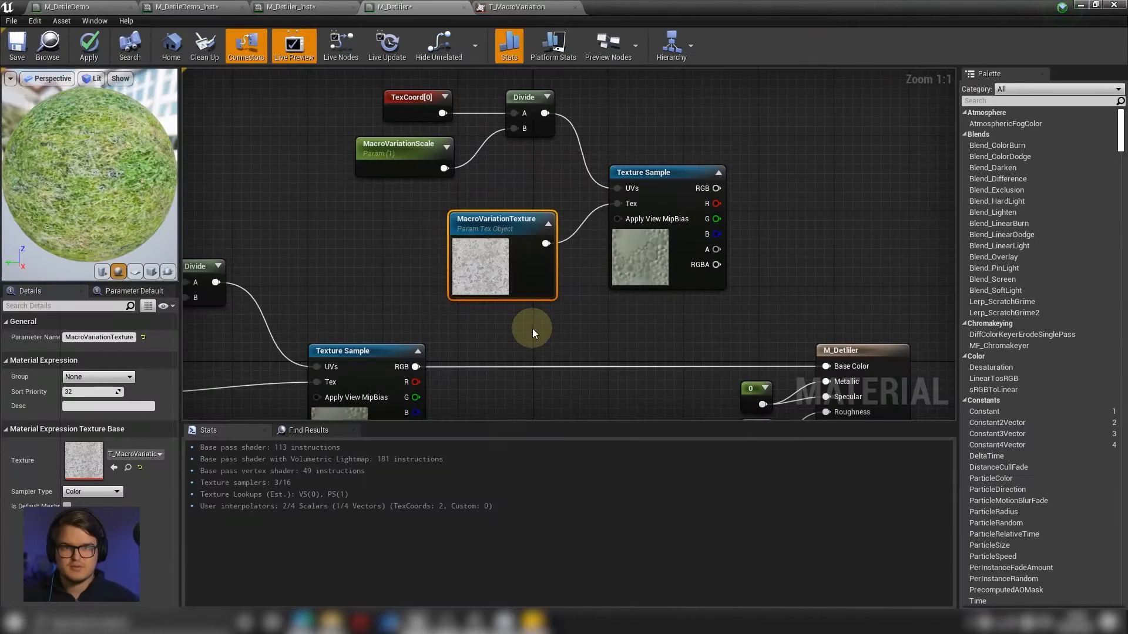
pyautogui.moveTo(532, 329); pyautogui.dragTo(549, 276, button='right')
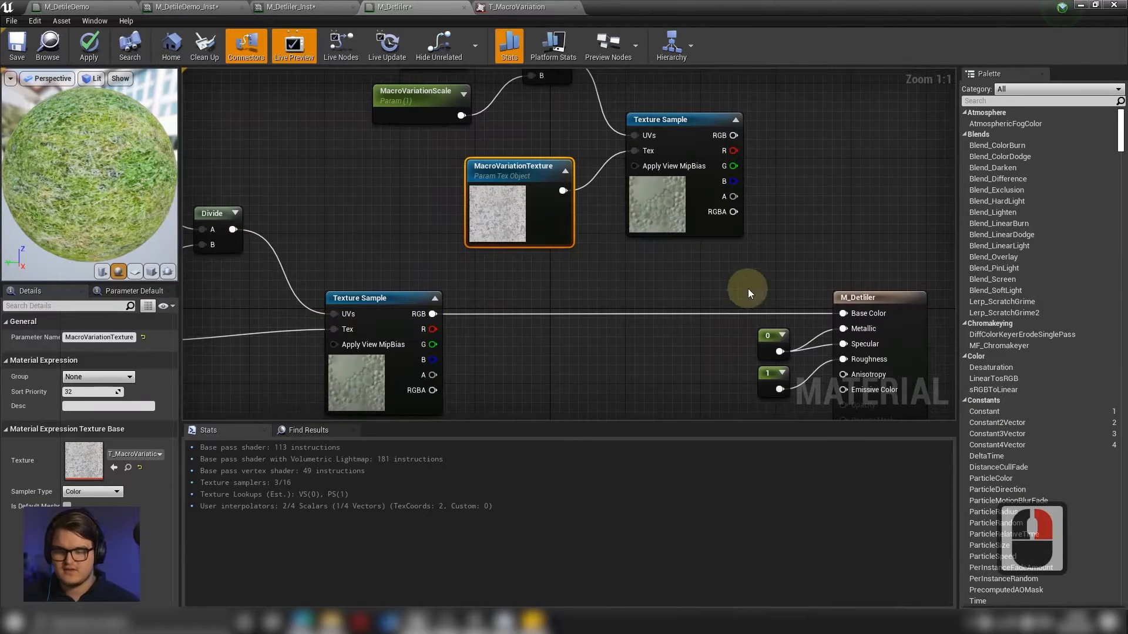
pyautogui.moveTo(748, 288); pyautogui.dragTo(665, 325, button='right')
pyautogui.click(734, 195)
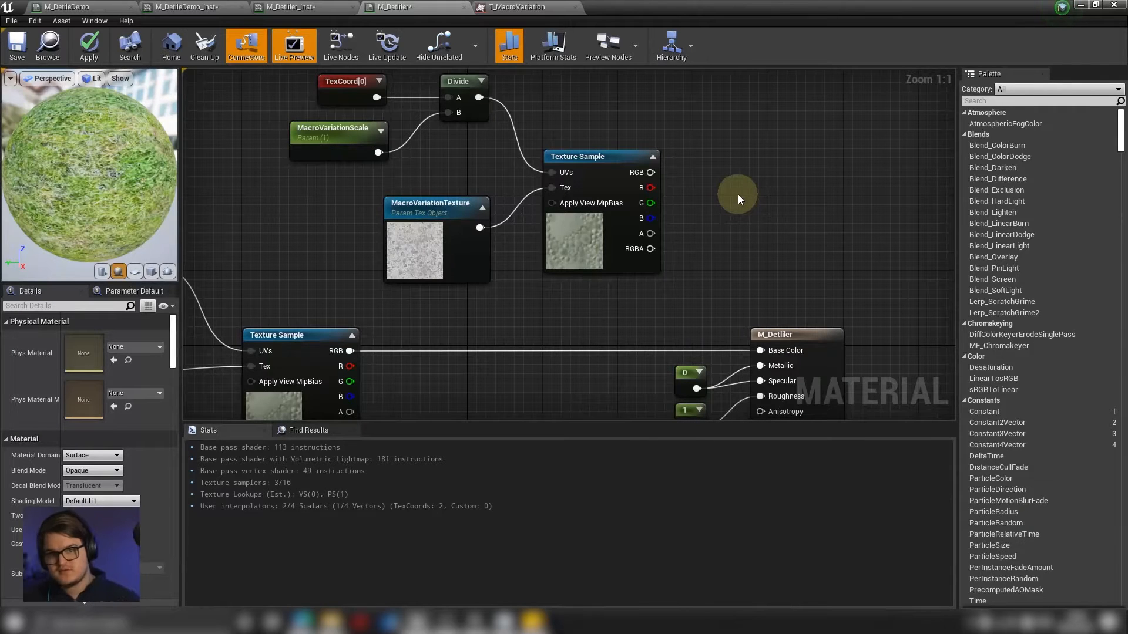
pyautogui.moveTo(471, 322); pyautogui.dragTo(532, 255, button='right')
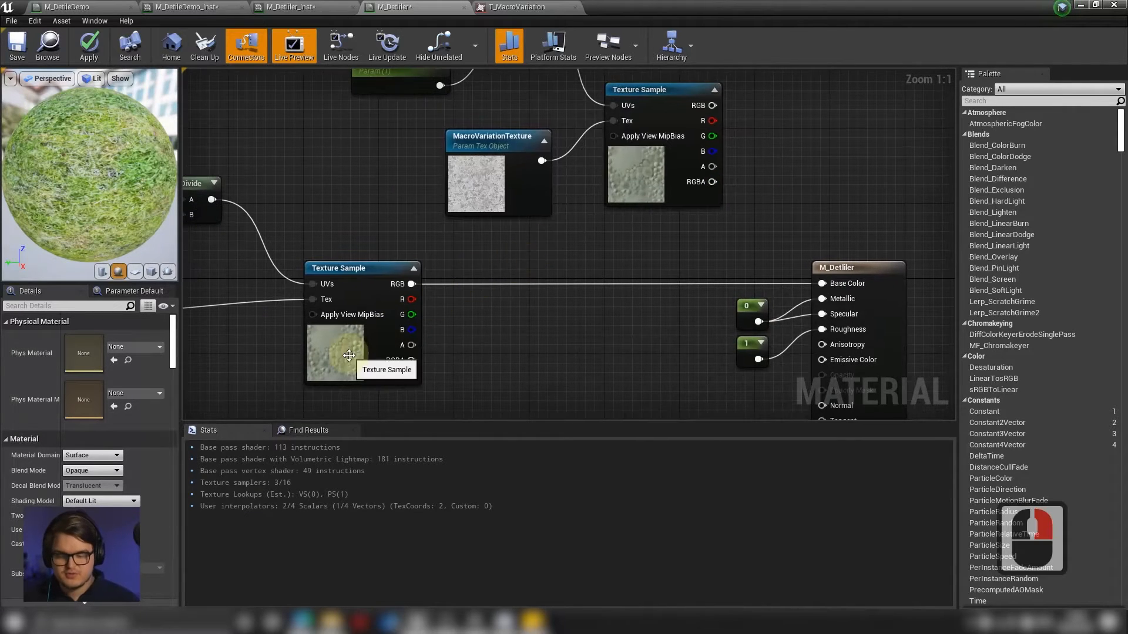
pyautogui.click(474, 176)
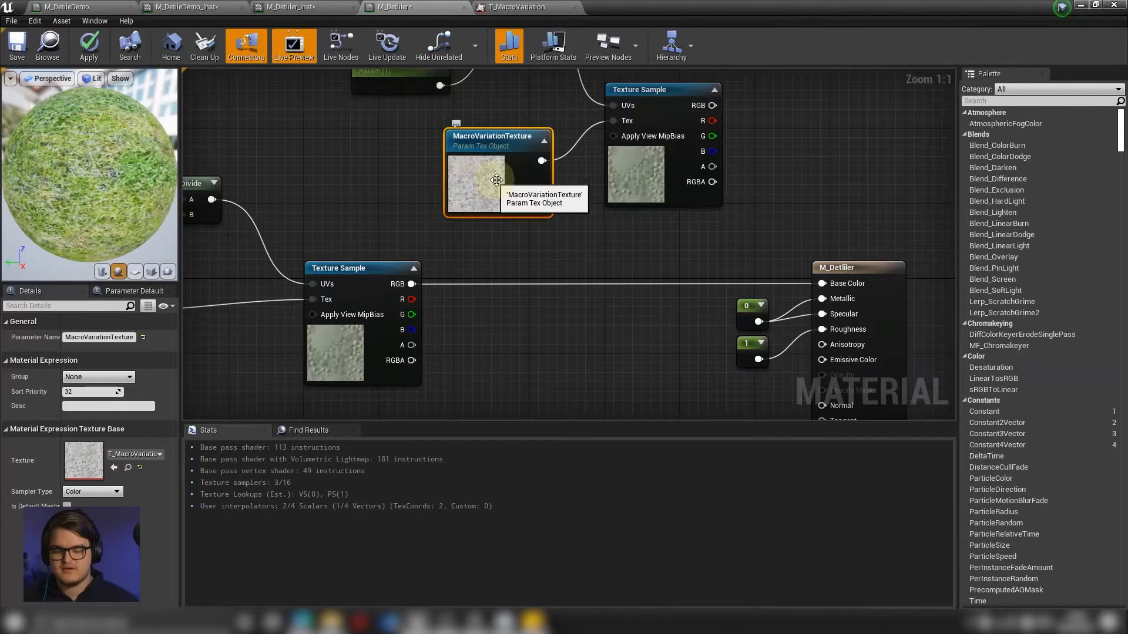
# Add a Multiply node fed by the macro Texture Sample's RGB output and set its Const B to 2.
pyautogui.moveTo(638, 232); pyautogui.dragTo(451, 280, button='right')
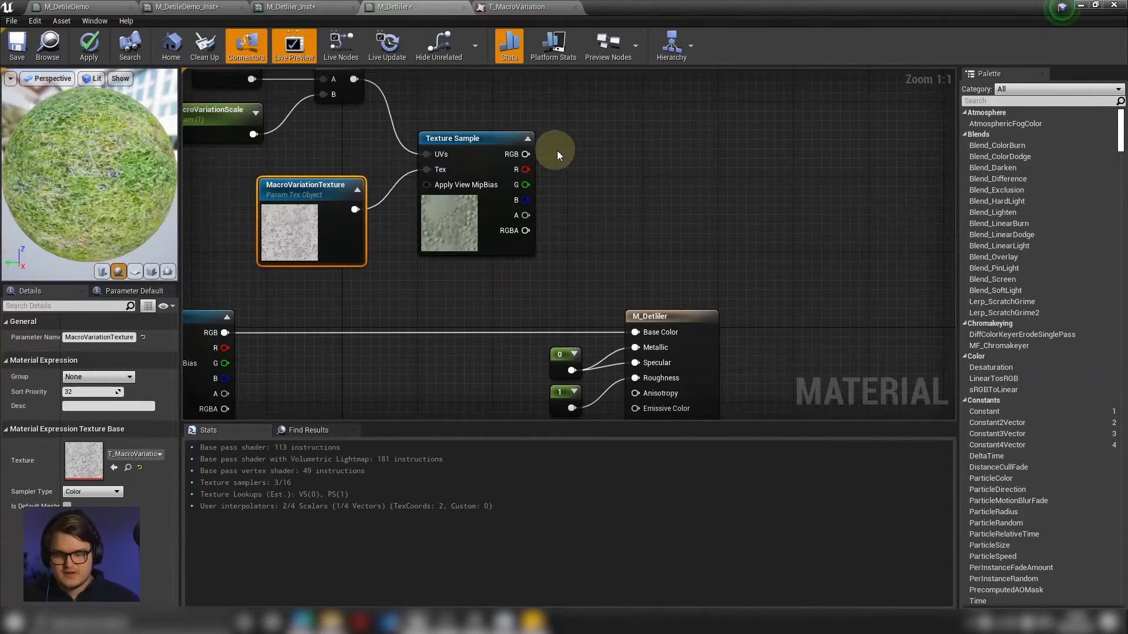
pyautogui.click(582, 157)
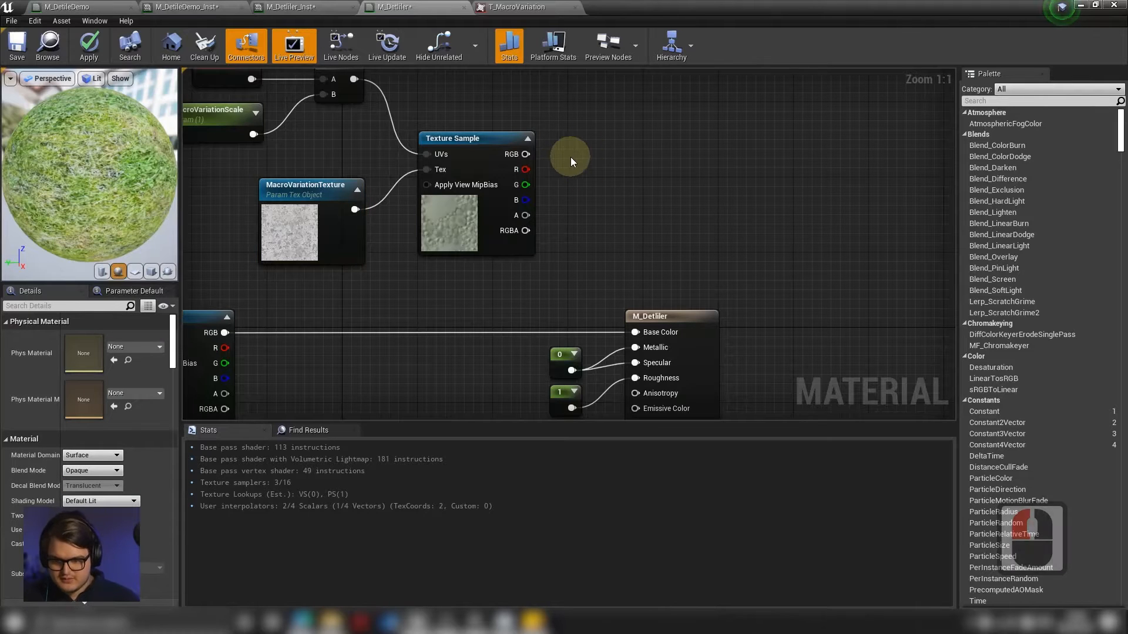
pyautogui.click(582, 155)
pyautogui.moveTo(527, 155); pyautogui.dragTo(588, 175)
pyautogui.moveTo(667, 177); pyautogui.dragTo(602, 231, button='right')
pyautogui.click(87, 351)
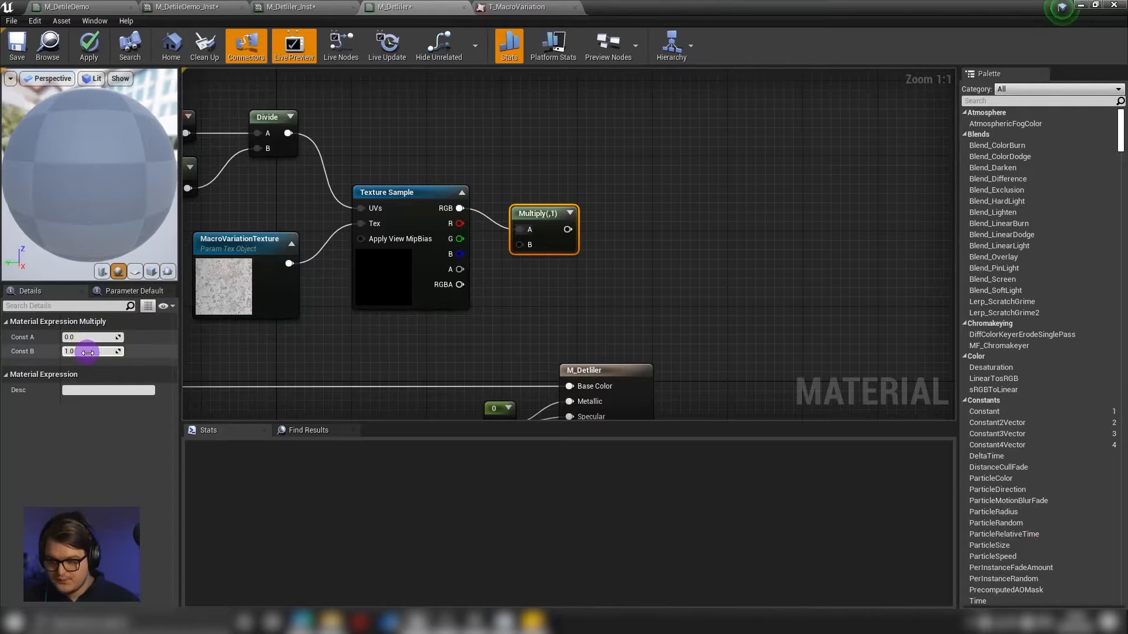
pyautogui.write('2')
pyautogui.click(572, 326)
pyautogui.moveTo(547, 223); pyautogui.dragTo(547, 211)
# Add a Subtract node fed by the Multiply output and place both nodes close to the macro Texture Sample.
pyautogui.click(255, 290)
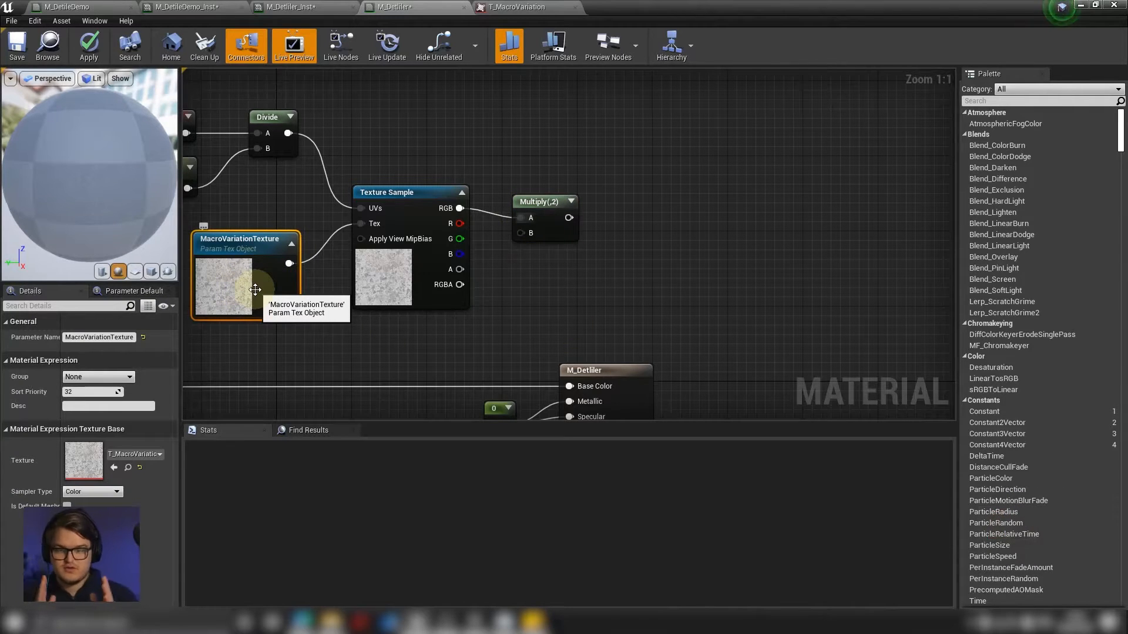
pyautogui.click(623, 234)
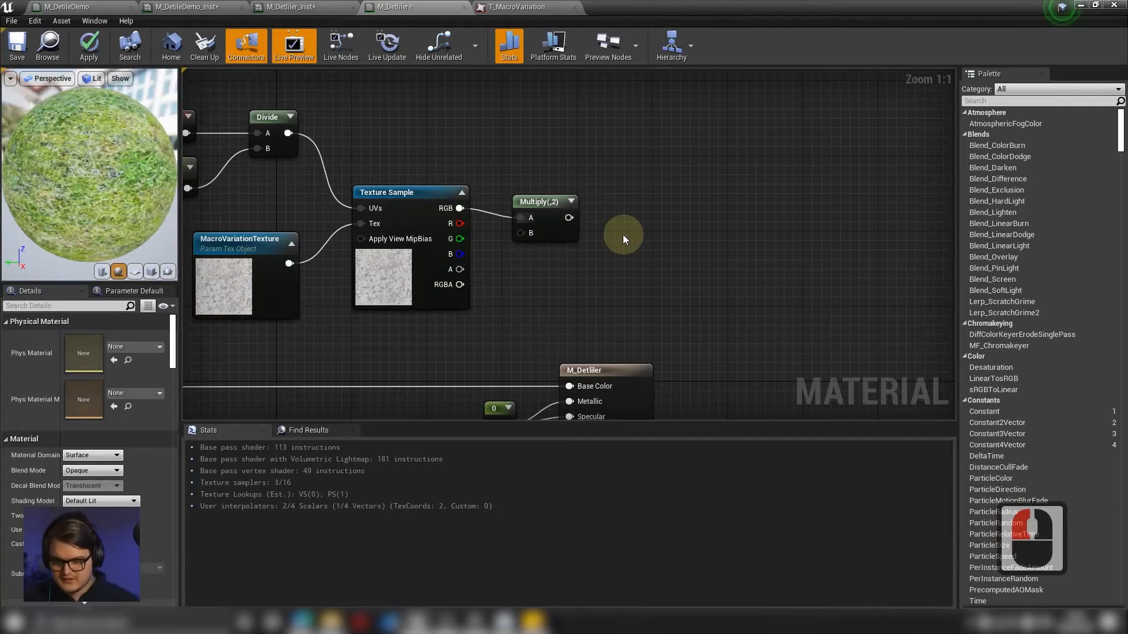
pyautogui.rightClick(619, 195)
pyautogui.write('sub')
pyautogui.press('Return')
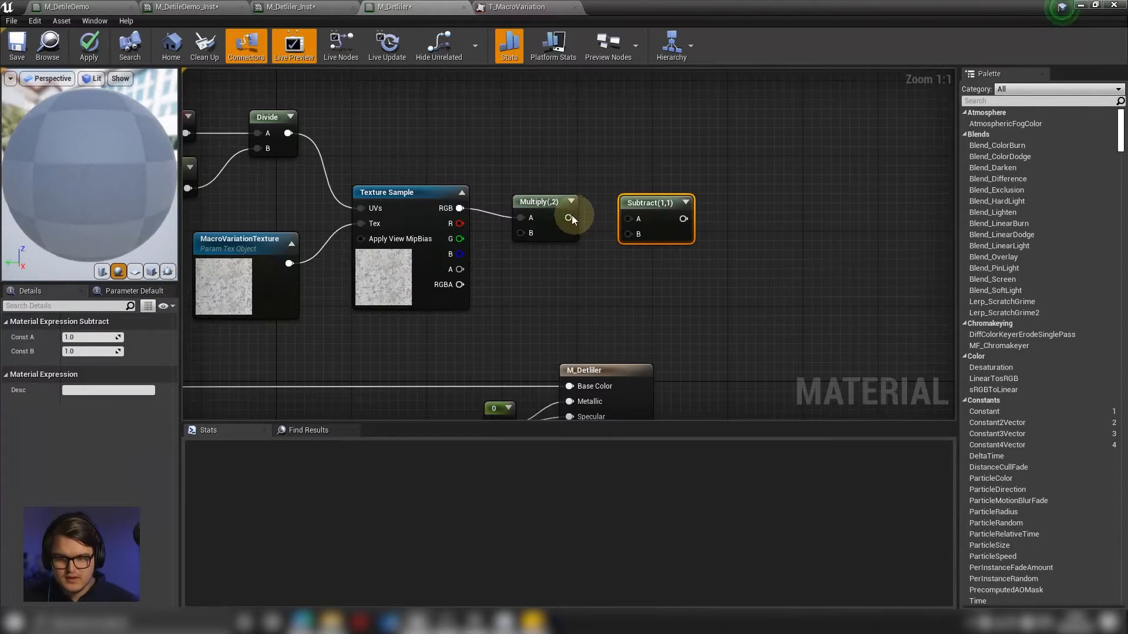
pyautogui.moveTo(571, 218); pyautogui.dragTo(630, 220)
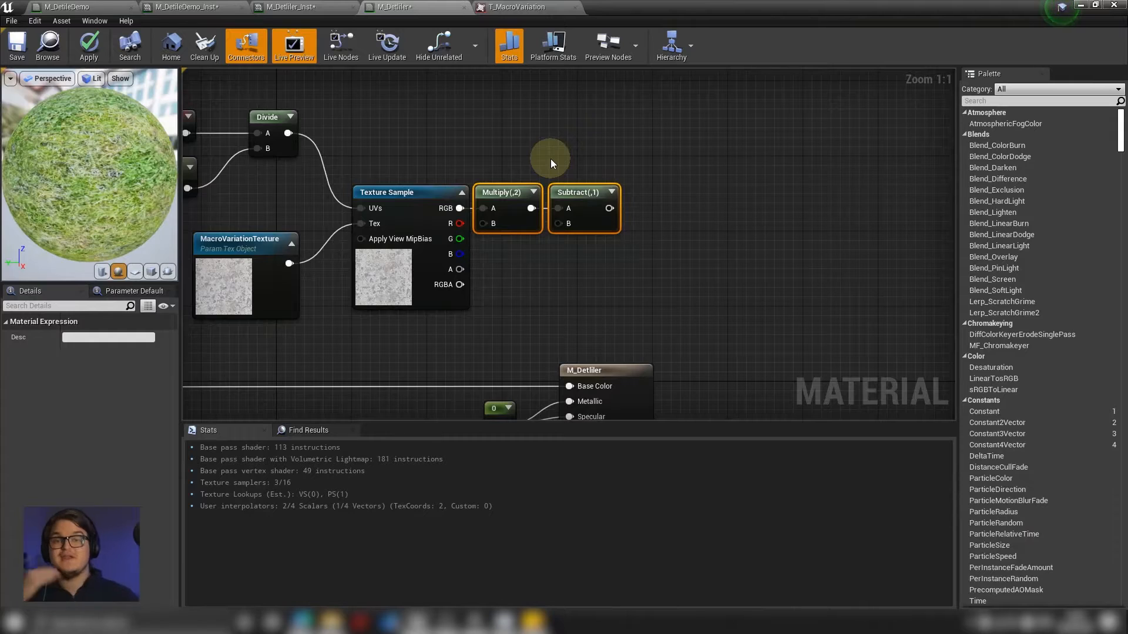
pyautogui.moveTo(559, 290); pyautogui.dragTo(611, 275, button='right')
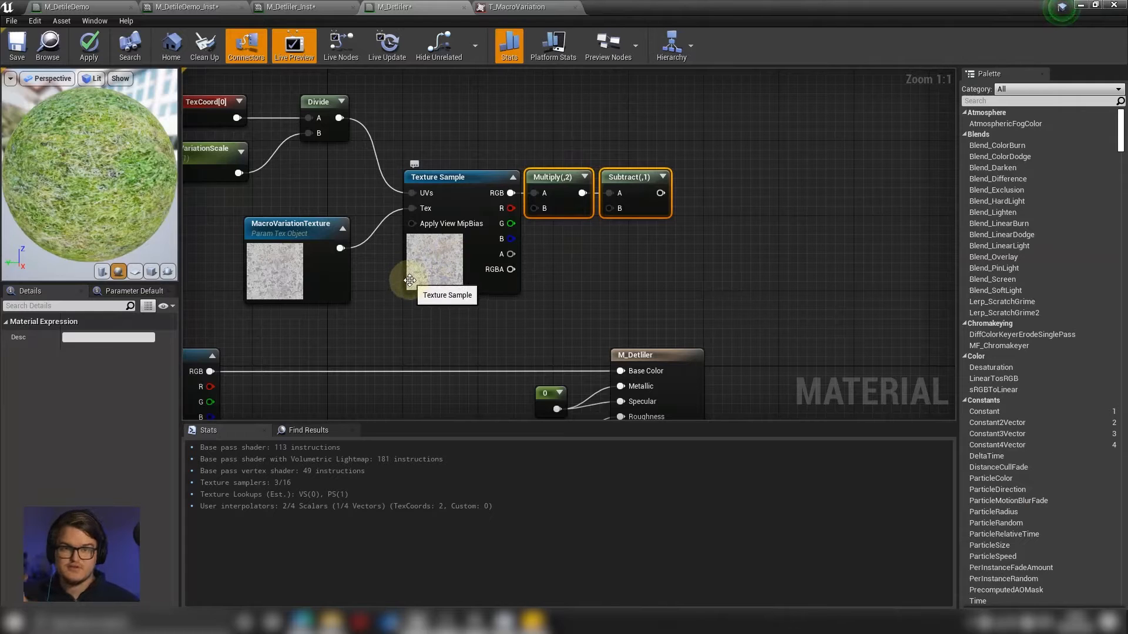
# Add a second Multiply node after the Subtract node and connect the Subtract output to its A input.
pyautogui.moveTo(721, 209); pyautogui.dragTo(626, 200, button='right')
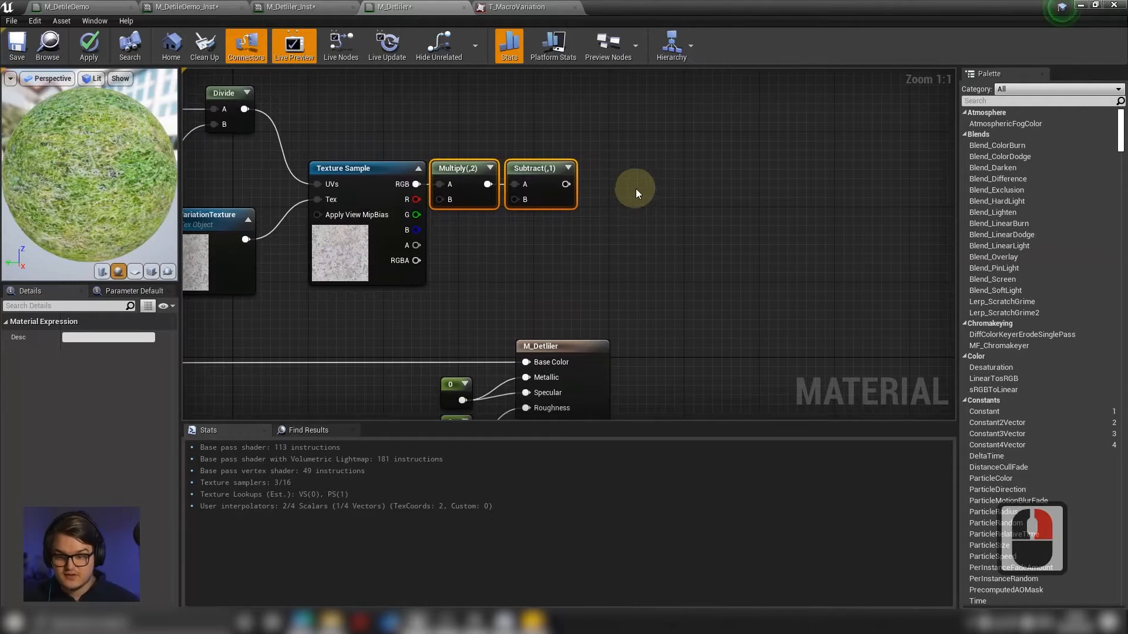
pyautogui.click(640, 180)
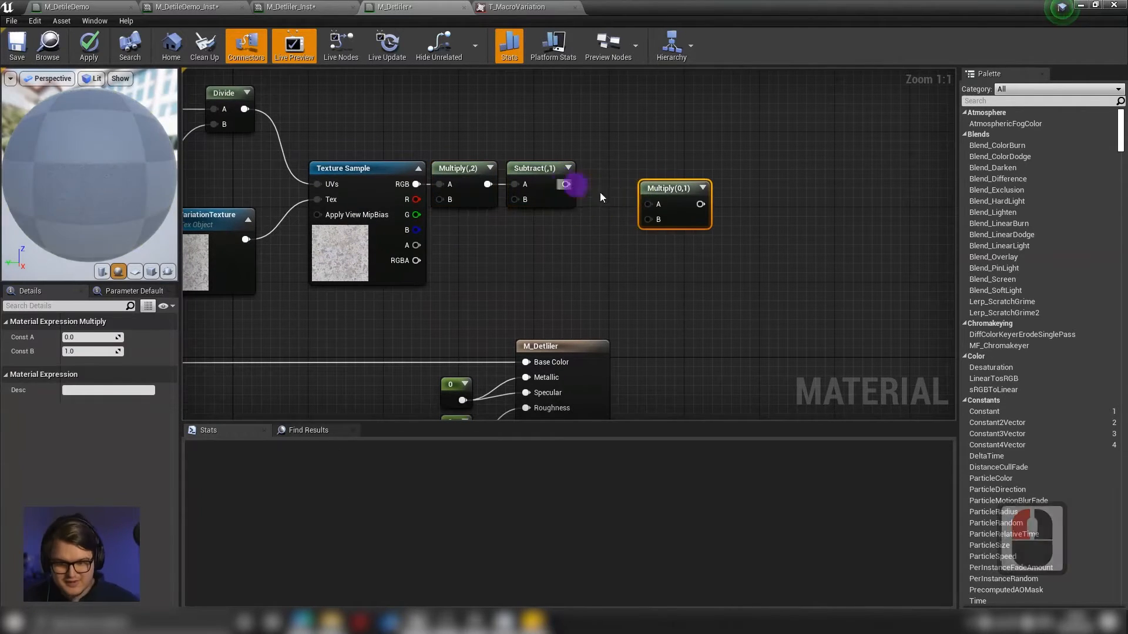
pyautogui.moveTo(566, 184); pyautogui.dragTo(650, 204)
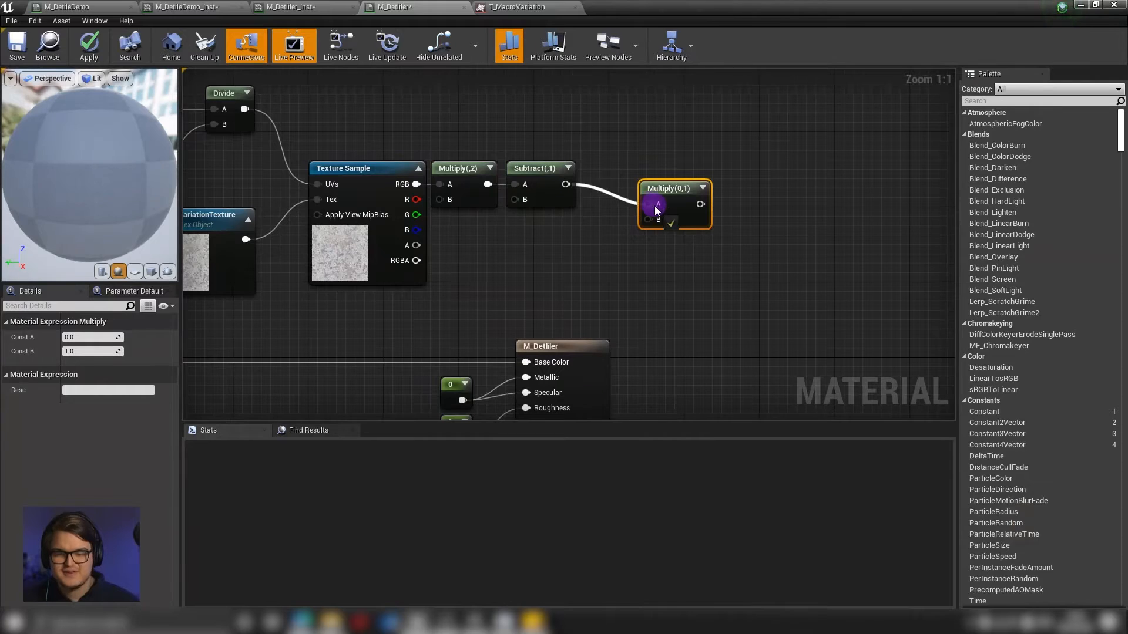
# Add a scalar parameter named MacroVariationAmount, connect it to the last Multiply node's B input, and move that Multiply closer to the Subtract node.
pyautogui.click(569, 236)
pyautogui.rightClick(565, 241)
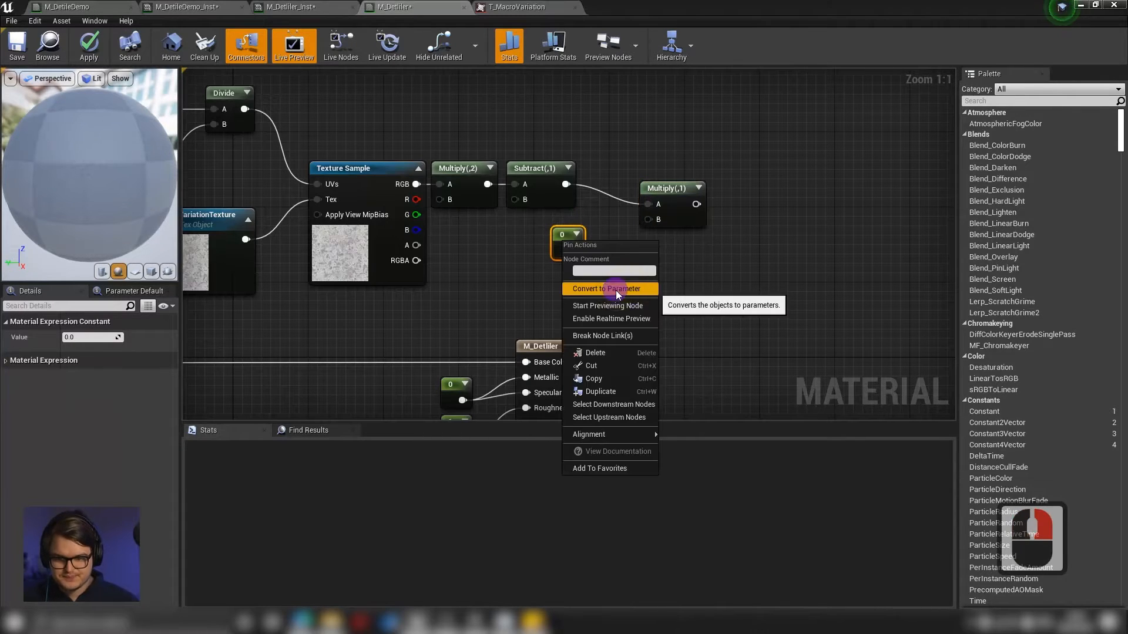
pyautogui.click(616, 290)
pyautogui.write('MacroVariationAmount')
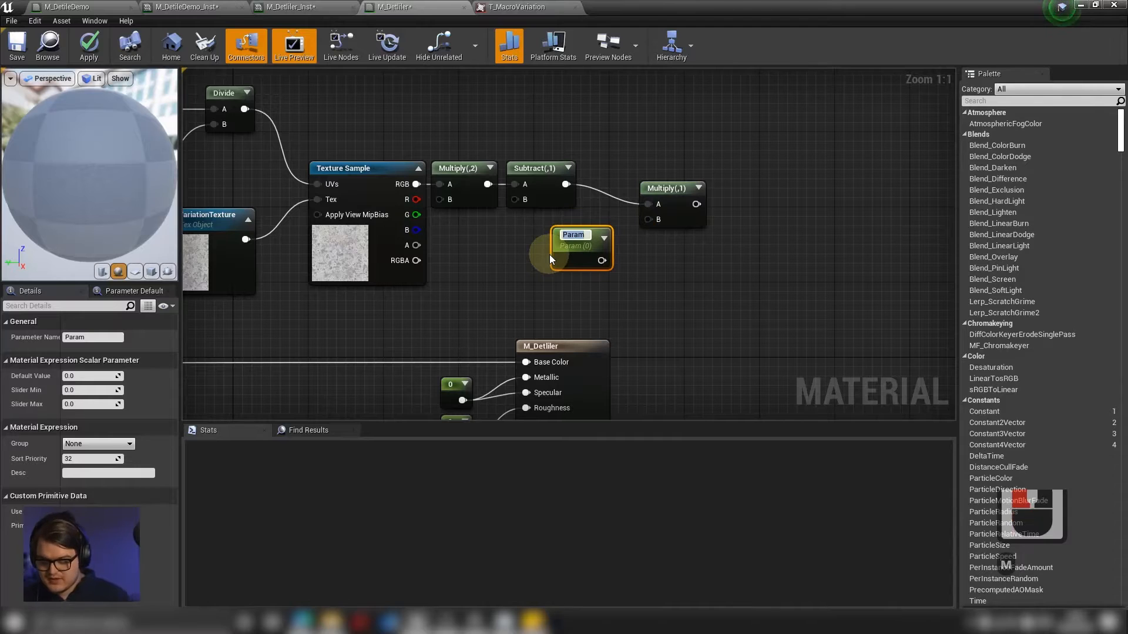
pyautogui.press('Return')
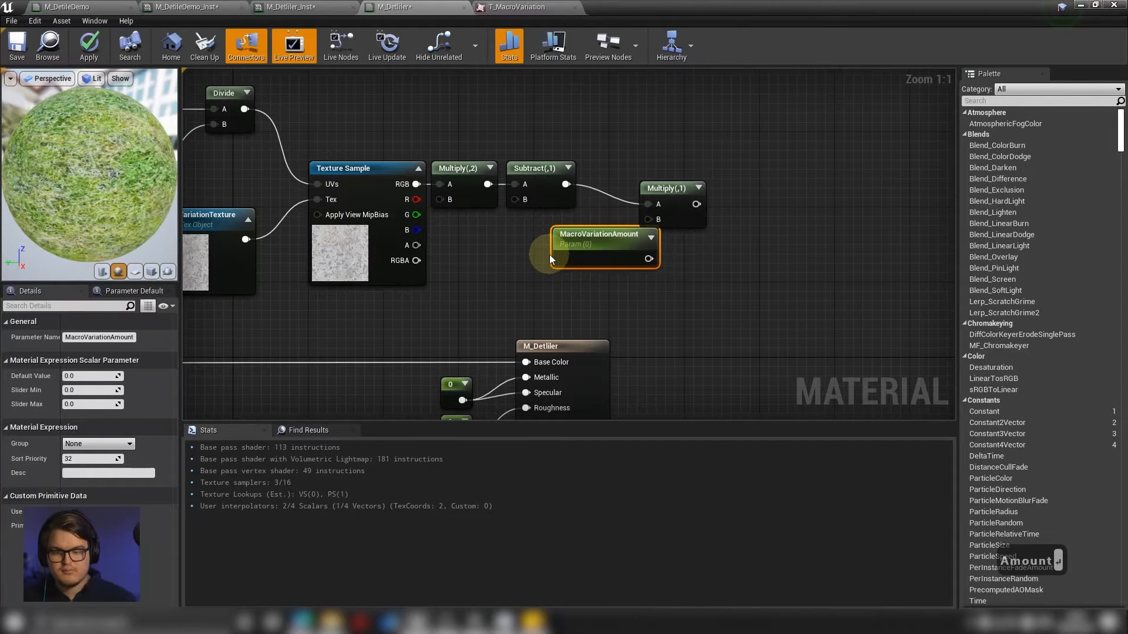
pyautogui.moveTo(603, 237); pyautogui.dragTo(649, 219)
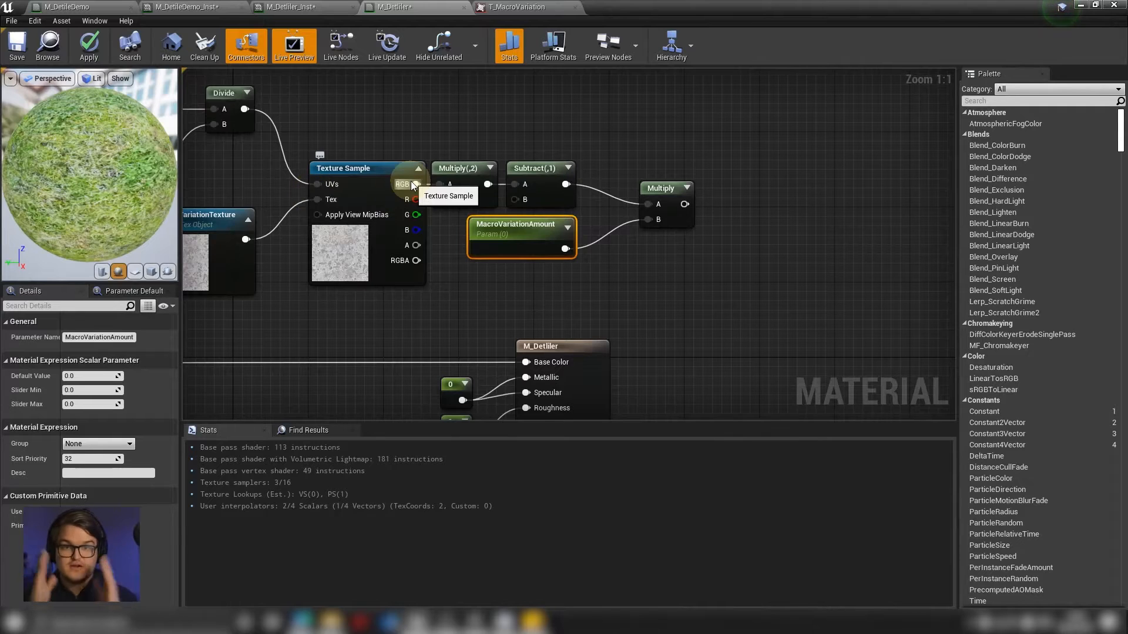
pyautogui.click(331, 268)
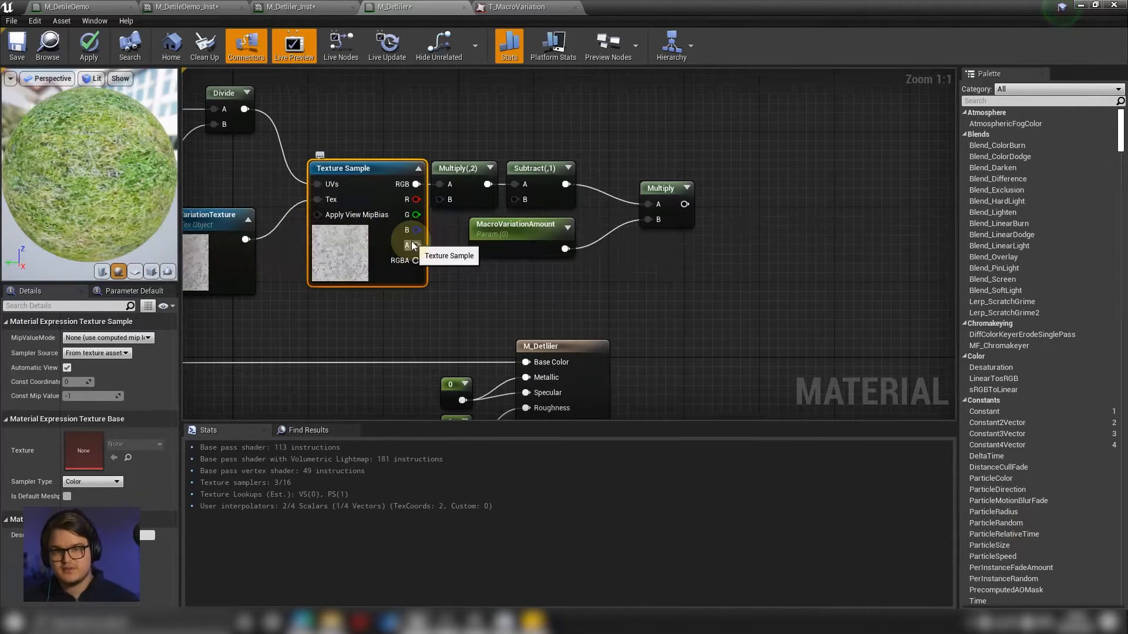
pyautogui.moveTo(662, 257); pyautogui.dragTo(628, 255, button='right')
pyautogui.moveTo(627, 195); pyautogui.dragTo(587, 193)
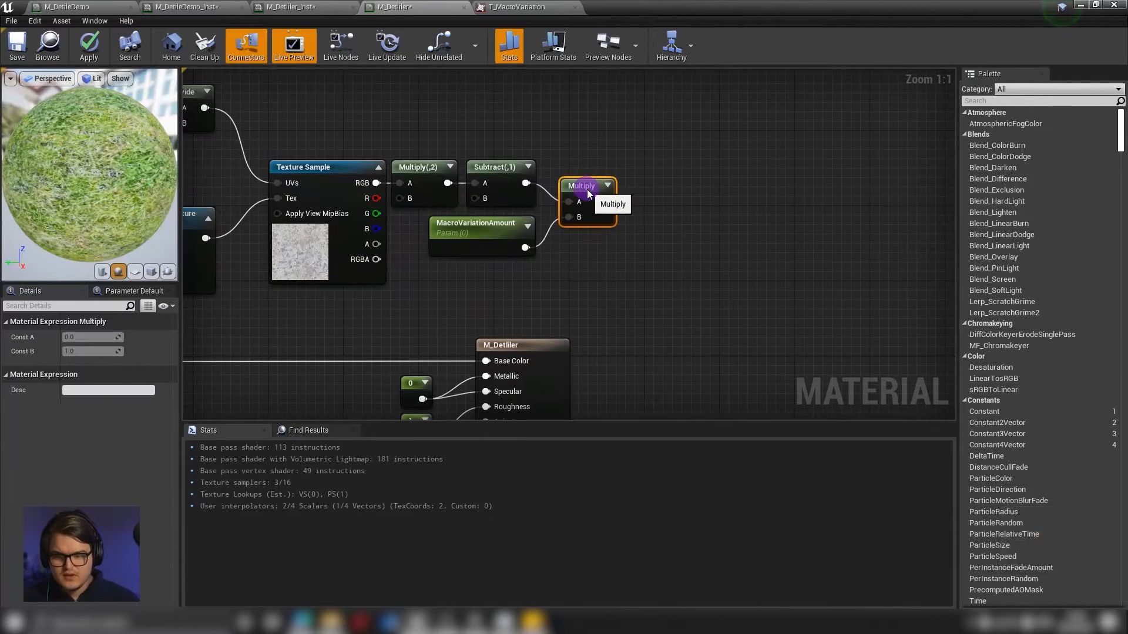
# Place an Add node after the last Multiply node and connect the Multiply output to its A input.
pyautogui.moveTo(677, 333)
pyautogui.mouseDown(button='right')
pyautogui.moveTo(705, 250)
pyautogui.moveTo(788, 268)
pyautogui.mouseUp(button='right')
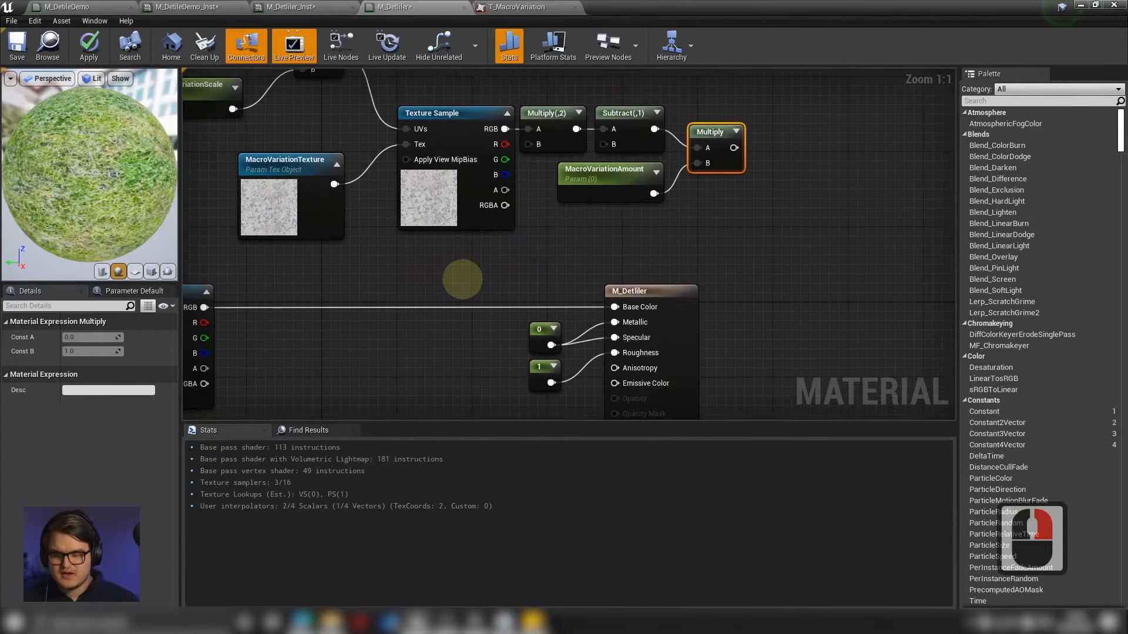
pyautogui.moveTo(461, 282); pyautogui.dragTo(573, 276, button='right')
pyautogui.click(289, 298)
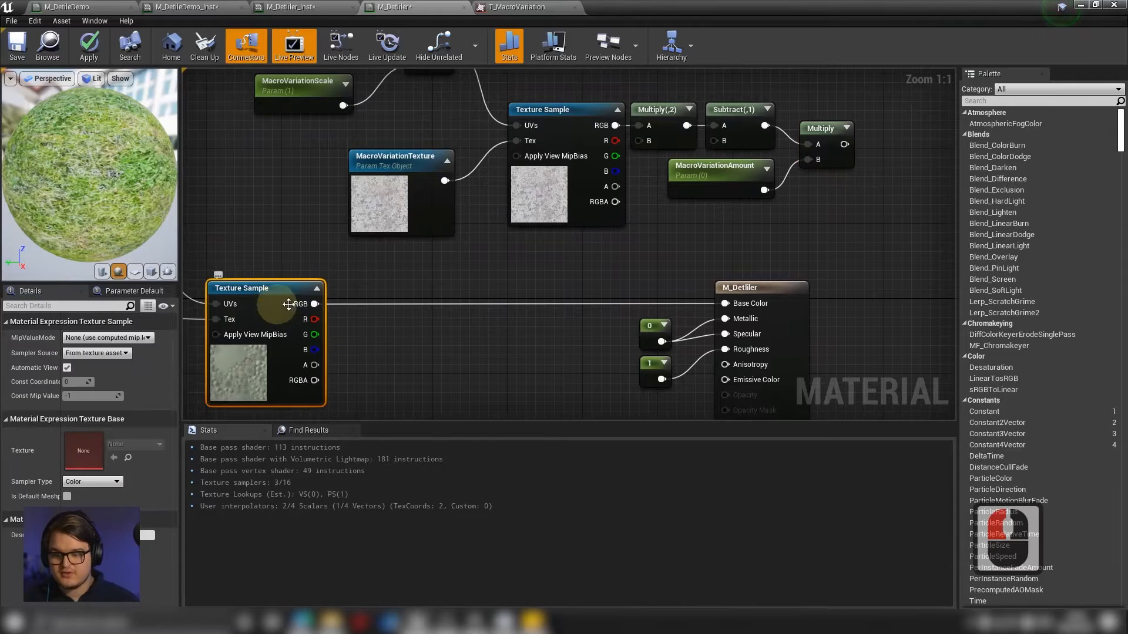
pyautogui.moveTo(613, 194); pyautogui.dragTo(433, 212, button='right')
pyautogui.click(656, 148)
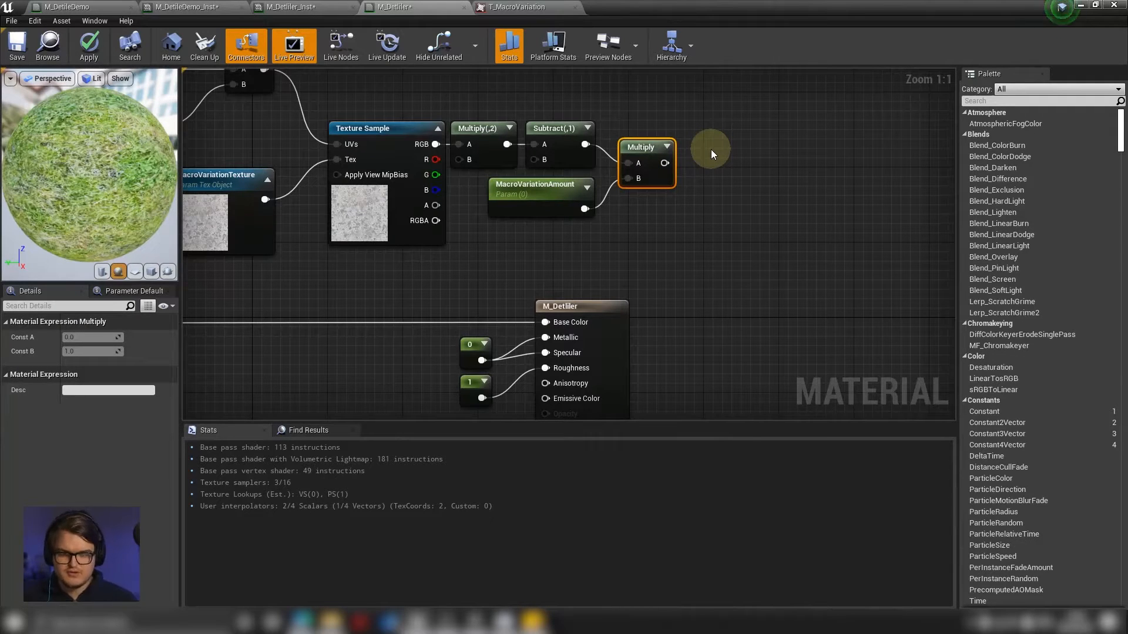
pyautogui.moveTo(711, 149); pyautogui.dragTo(683, 156, button='right')
pyautogui.click(687, 173)
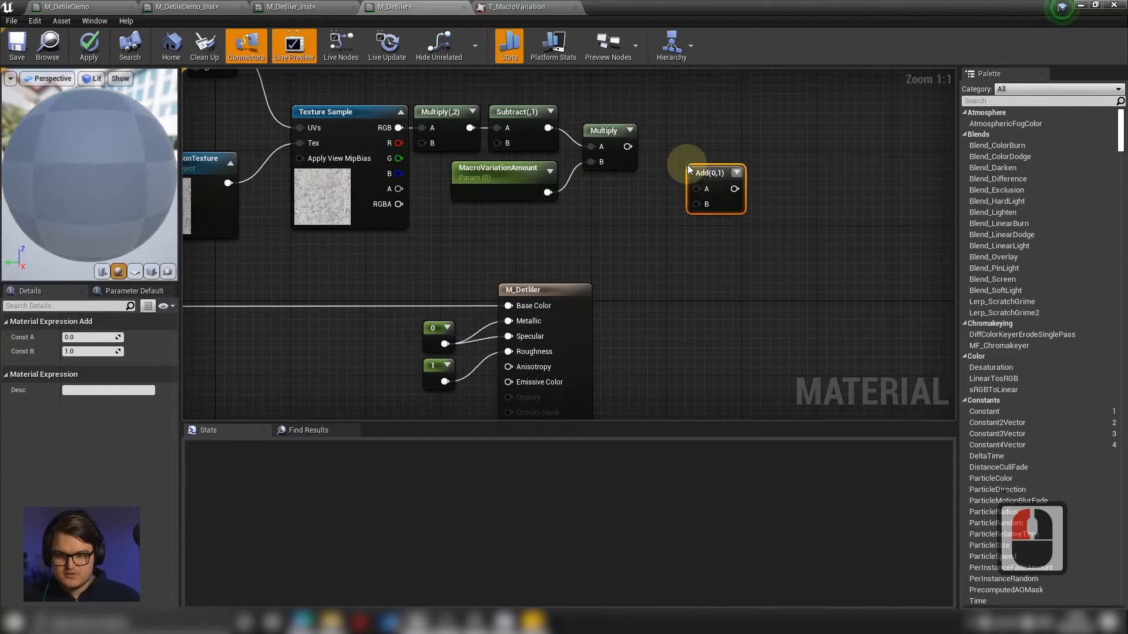
pyautogui.moveTo(627, 147); pyautogui.dragTo(693, 141)
pyautogui.click(610, 139)
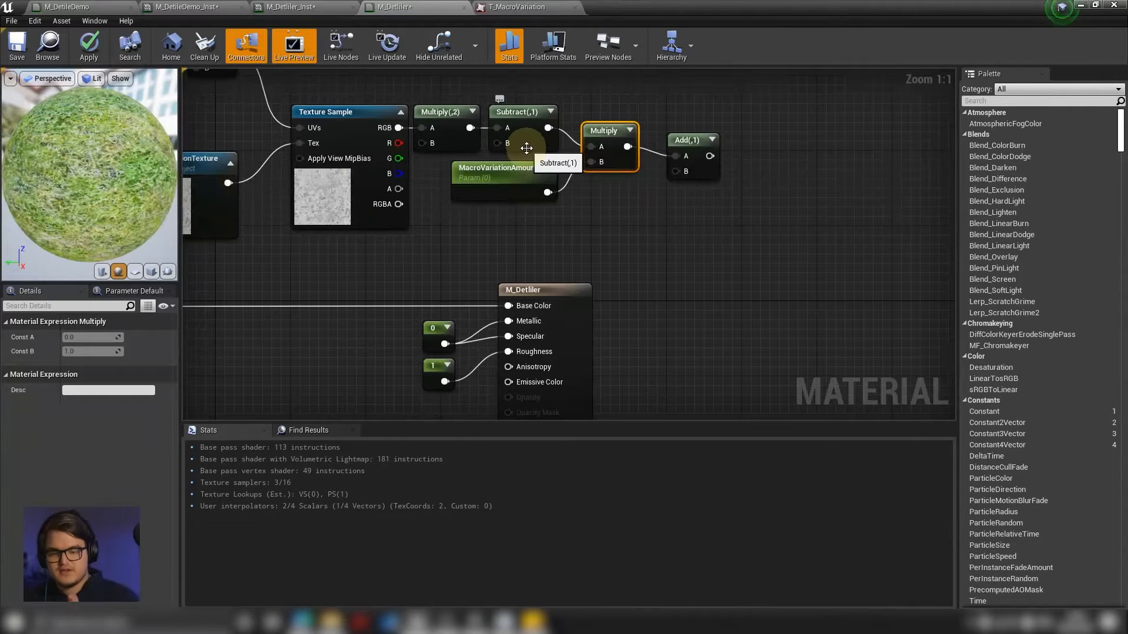
pyautogui.click(683, 141)
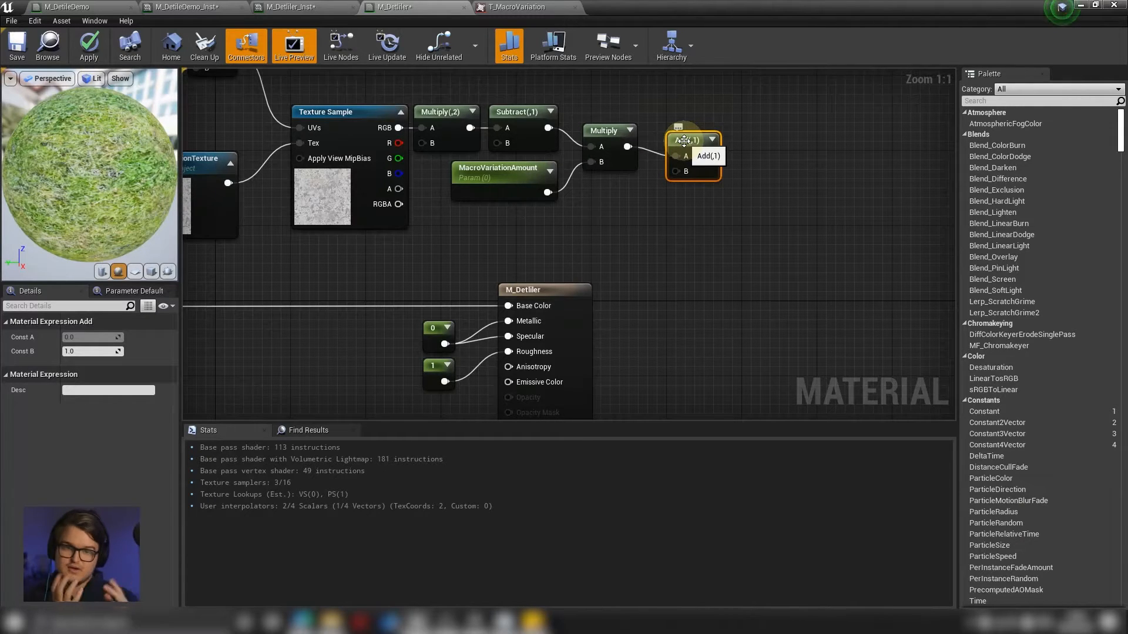
# Move the M_Detiler output node and its 0 and 1 constants farther from the macro variation nodes.
pyautogui.moveTo(659, 239); pyautogui.dragTo(705, 192, button='right')
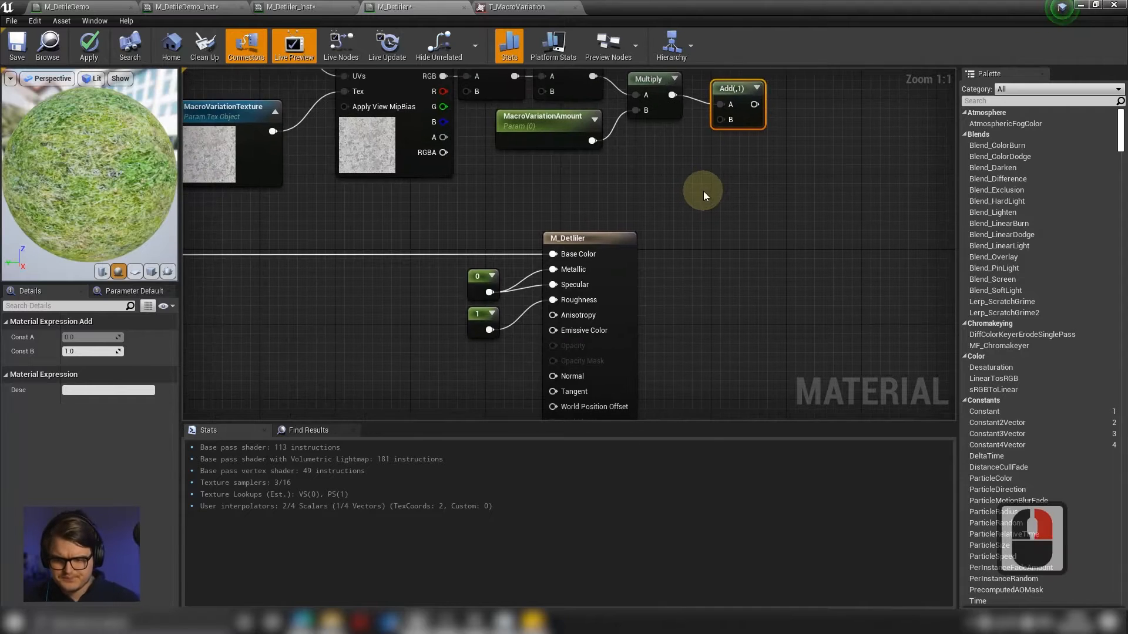
pyautogui.moveTo(708, 200); pyautogui.dragTo(496, 320)
pyautogui.moveTo(573, 322); pyautogui.dragTo(760, 262)
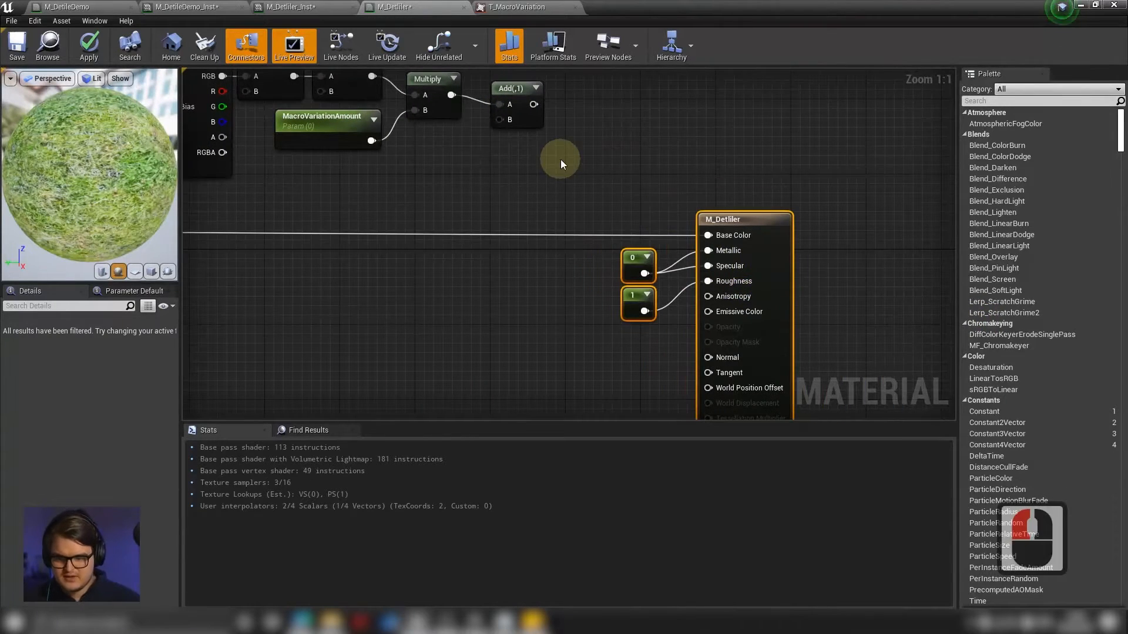
# Add a Multiply node just before the material output node and connect the Add output to its A input.
pyautogui.click(596, 180)
pyautogui.press('m')
pyautogui.click(596, 180)
pyautogui.moveTo(559, 115); pyautogui.dragTo(604, 146, button='right')
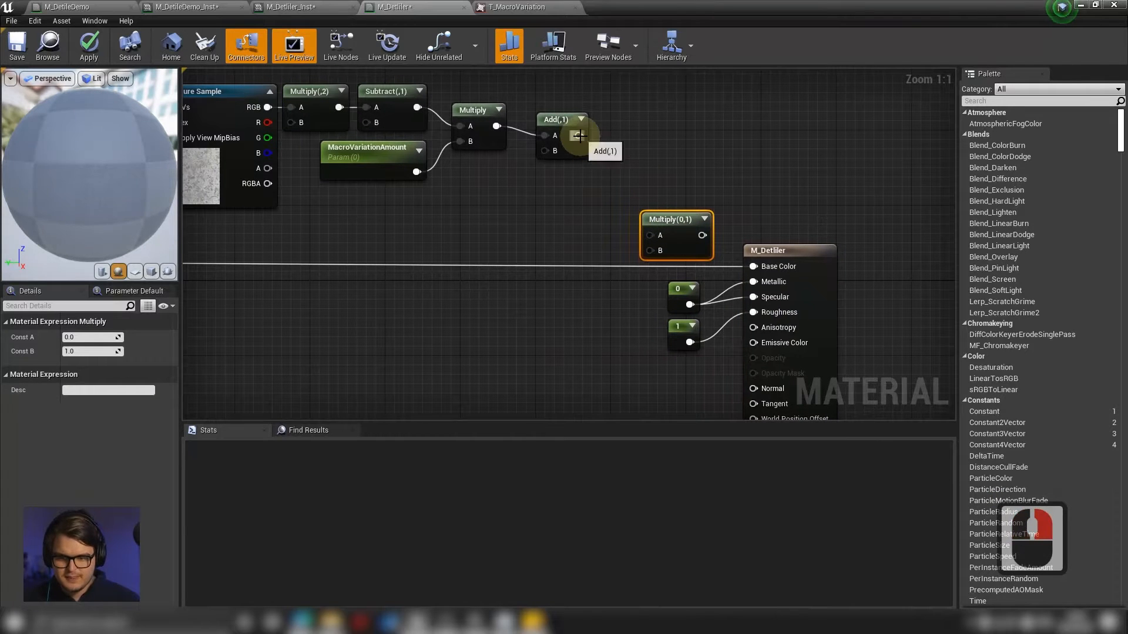
pyautogui.moveTo(578, 136); pyautogui.dragTo(656, 238)
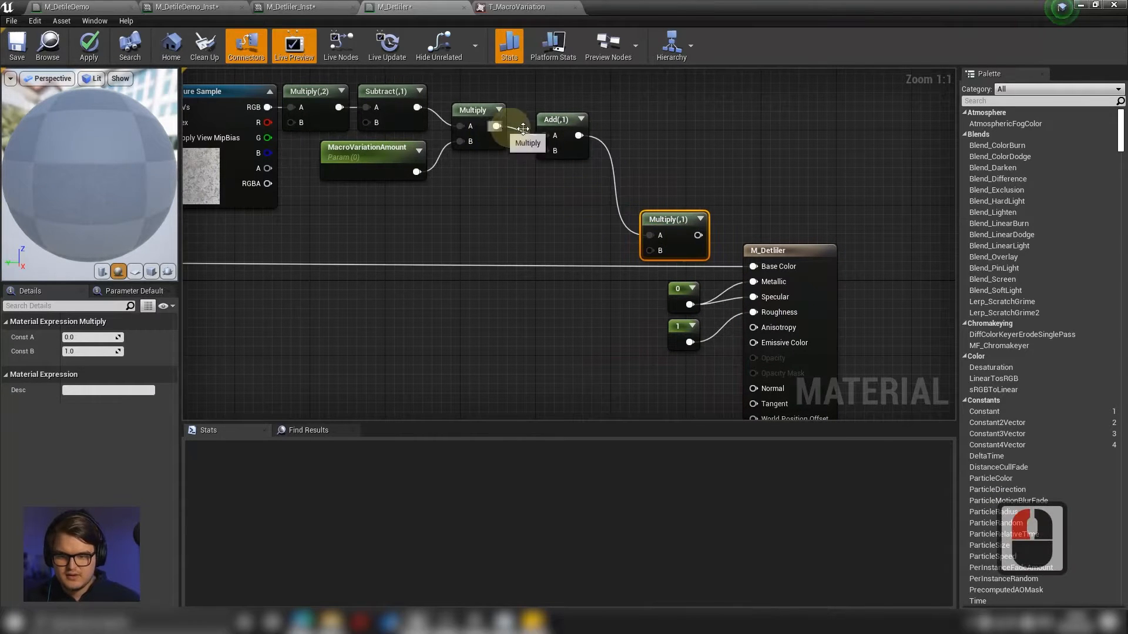
# Enclose all macro variation nodes in a comment titled "Macro Brightness Variation" and move the commented group slightly away from the grass texture nodes.
pyautogui.scroll(-1, 655, 210)
pyautogui.scroll(-2, 650, 213)
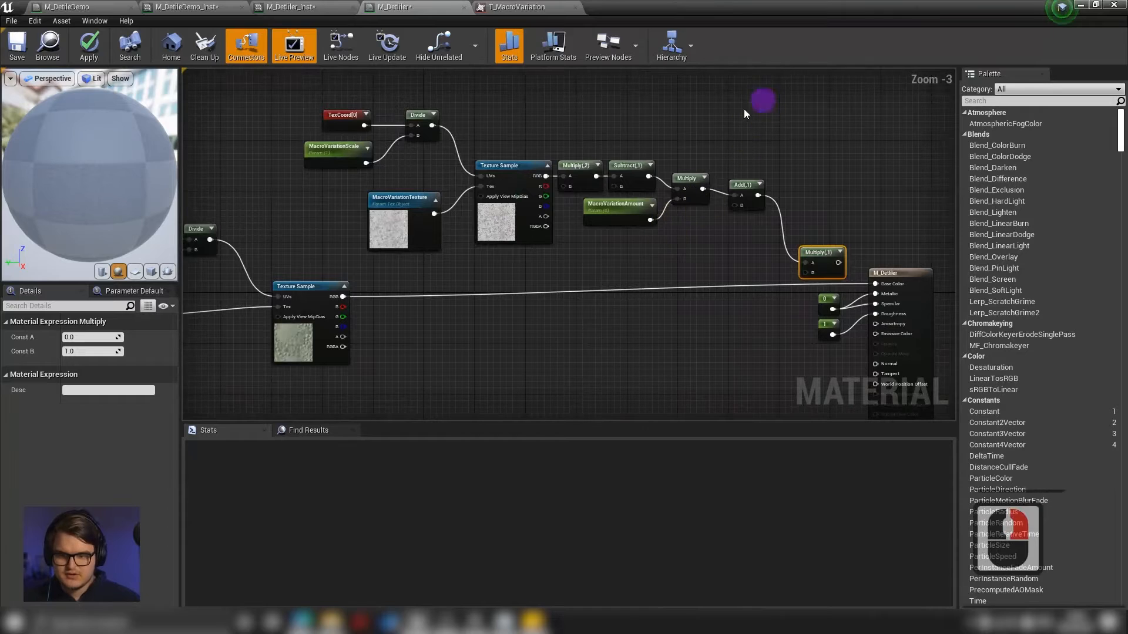
pyautogui.moveTo(744, 108); pyautogui.dragTo(345, 241)
pyautogui.press('c')
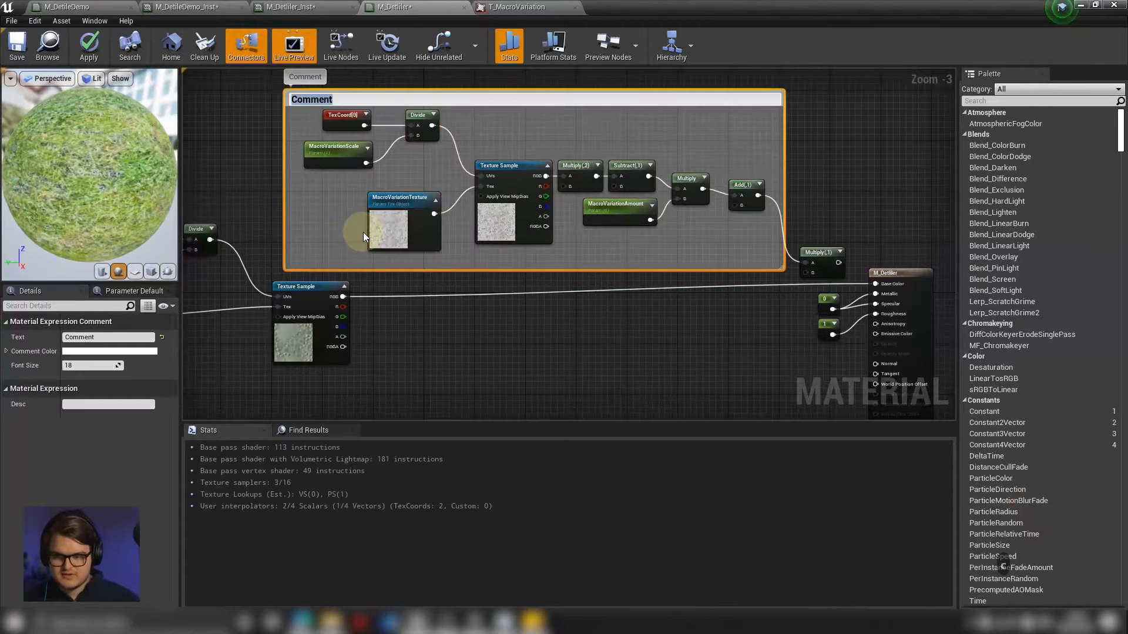
pyautogui.press('shift')
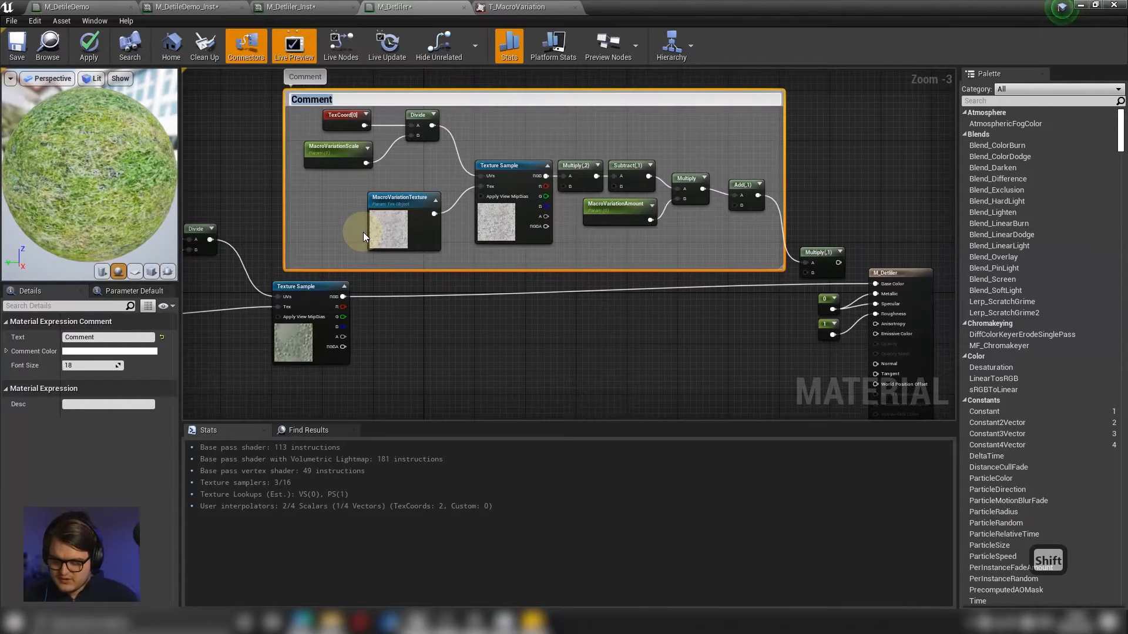
pyautogui.write('Macro Brightness Variation')
pyautogui.press('Return')
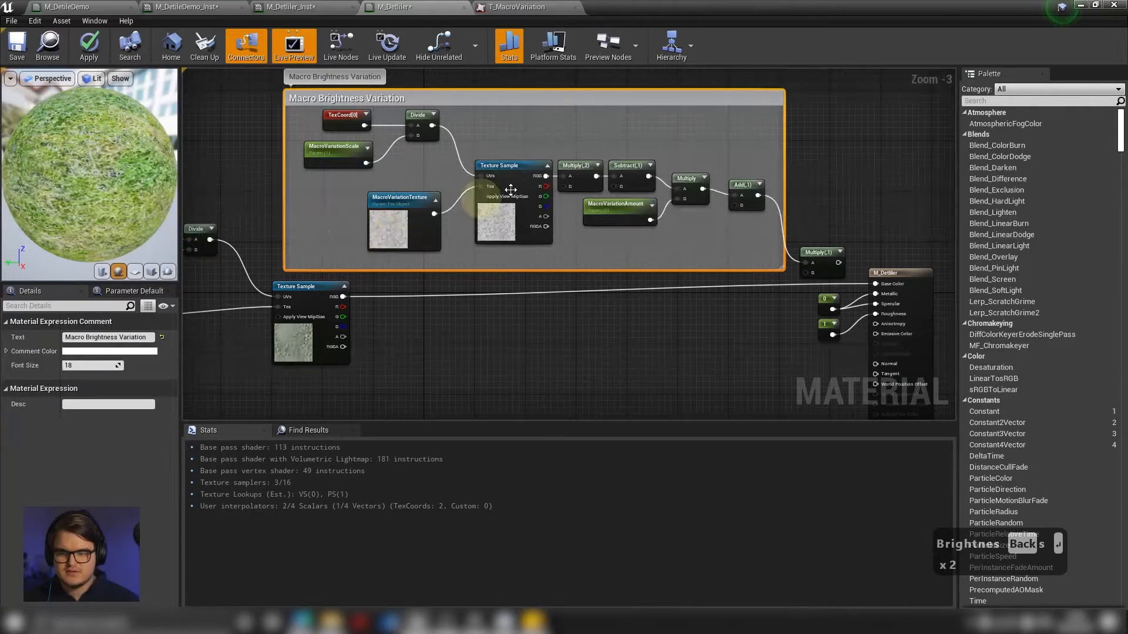
pyautogui.moveTo(554, 102); pyautogui.dragTo(523, 90)
# Disconnect the grass Texture Sample from Base Color and wire its RGB output to the final Multiply node's B input.
pyautogui.scroll(3, 685, 214)
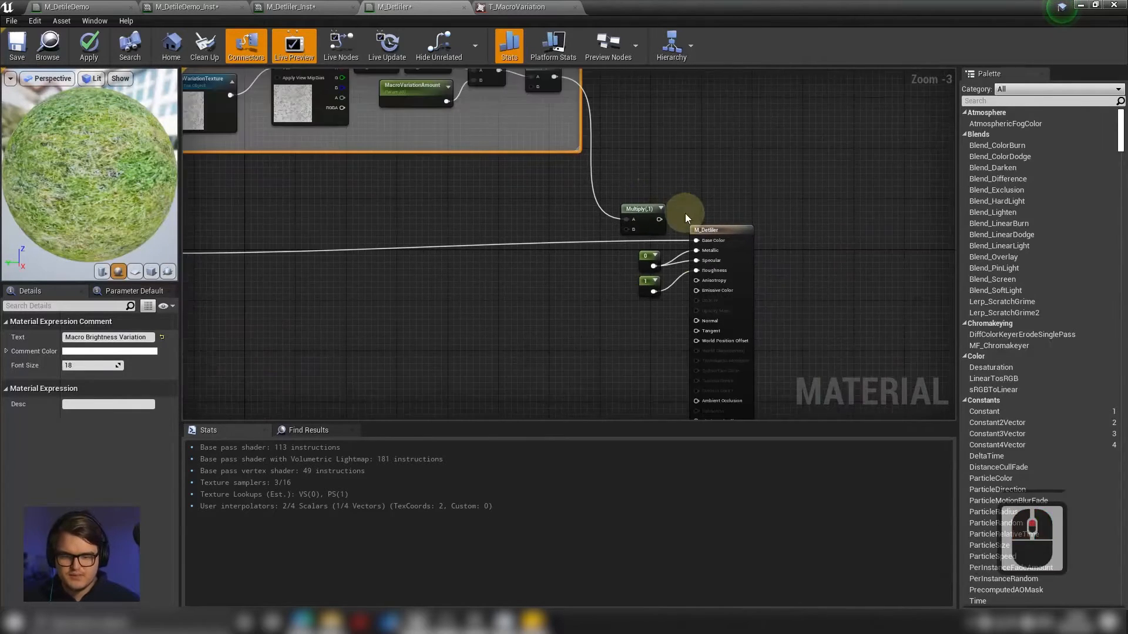
pyautogui.moveTo(600, 238)
pyautogui.mouseDown()
pyautogui.moveTo(597, 246)
pyautogui.moveTo(702, 252)
pyautogui.moveTo(599, 237)
pyautogui.mouseUp()
pyautogui.click(600, 238)
pyautogui.scroll(-5, 521, 252)
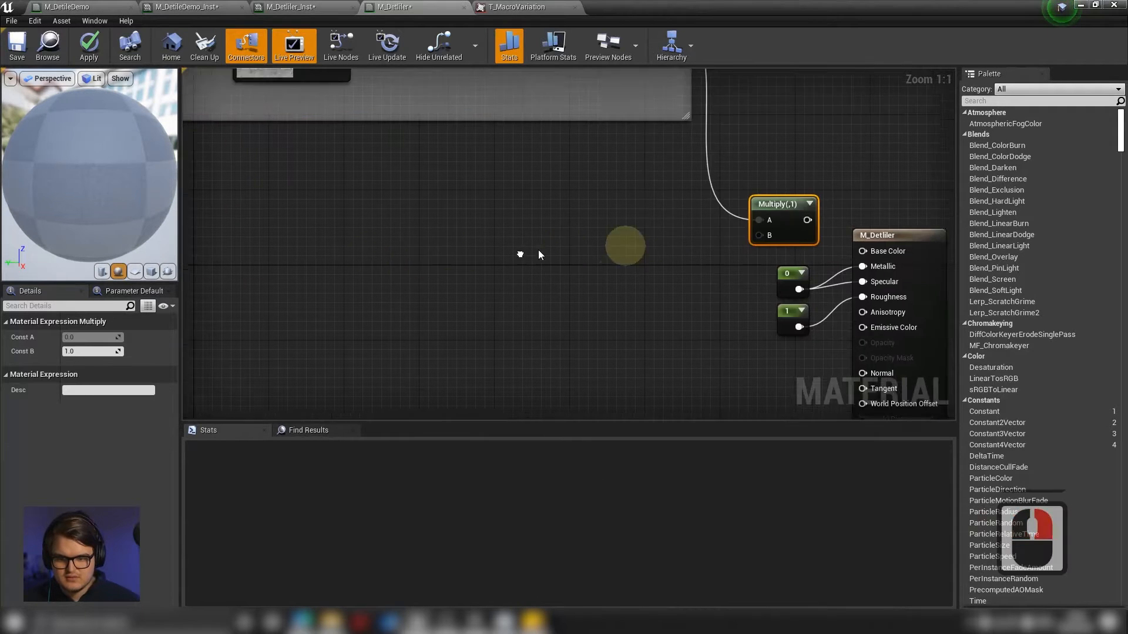
pyautogui.scroll(3, 345, 267)
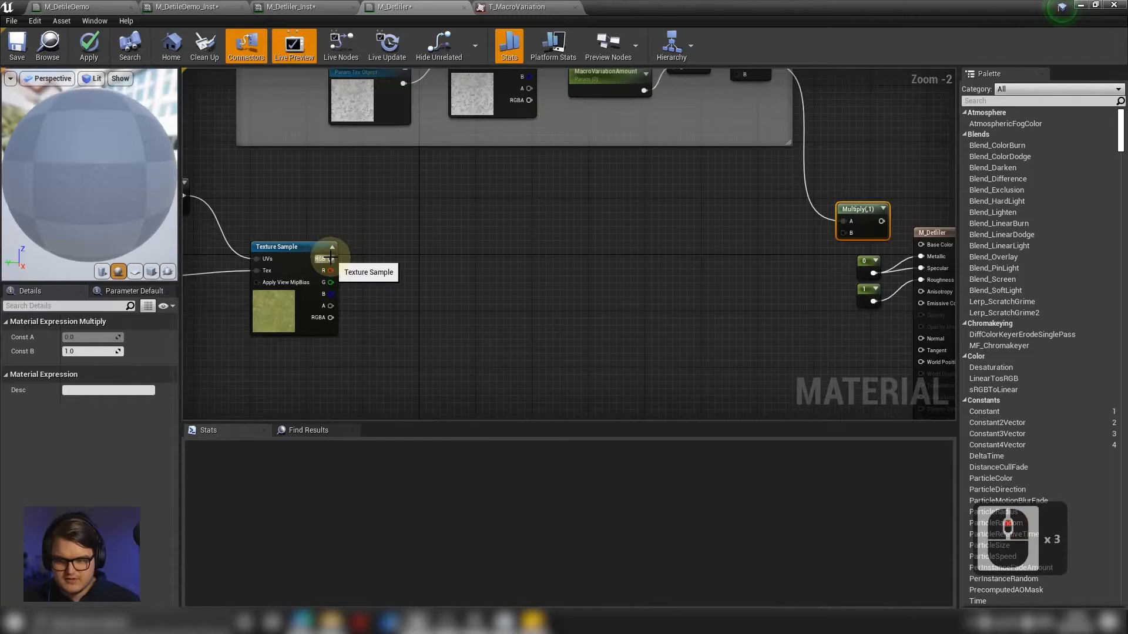
pyautogui.moveTo(331, 258); pyautogui.dragTo(845, 234)
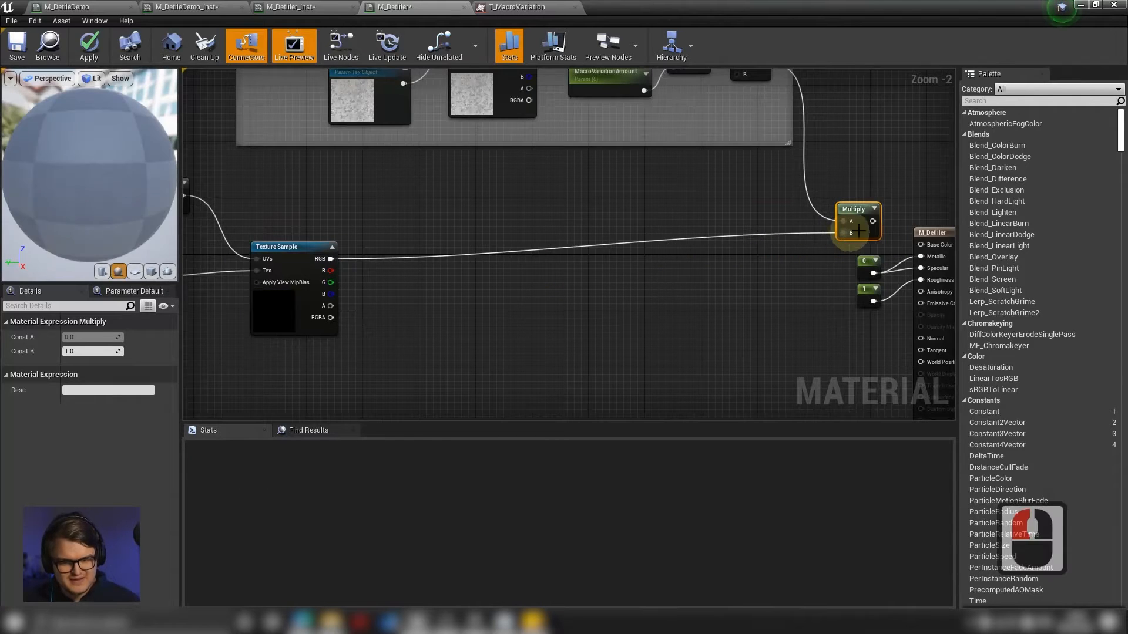
# Connect the final Multiply output to Base Color and apply the material changes.
pyautogui.scroll(4, 710, 227)
pyautogui.moveTo(682, 234); pyautogui.dragTo(750, 264)
pyautogui.click(89, 57)
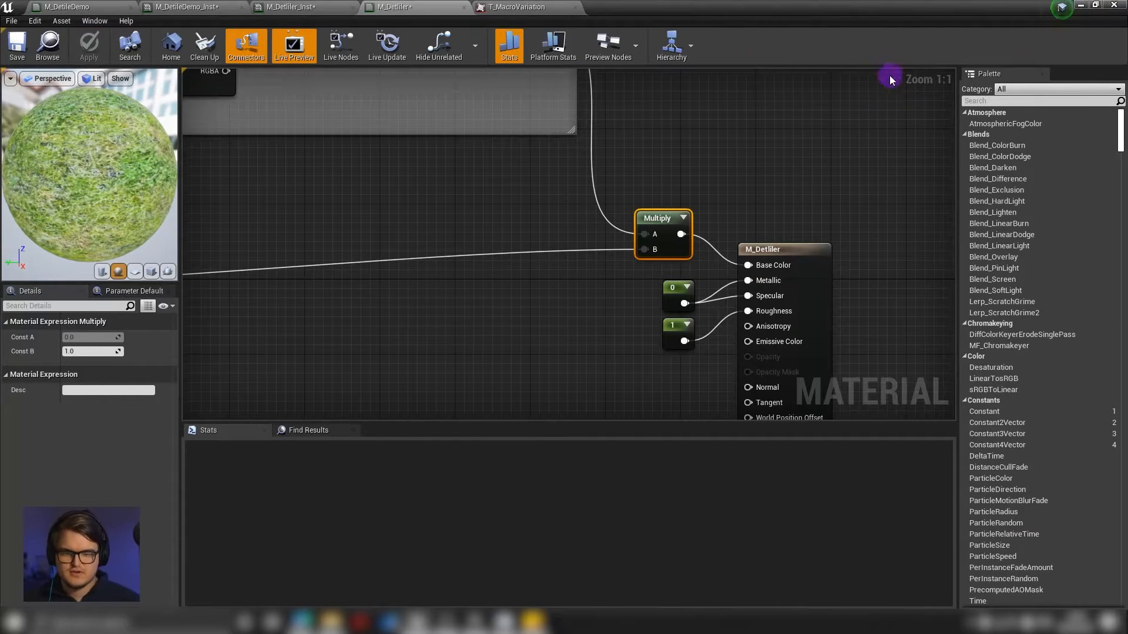
# Place the material editor window beside the level viewport and show the M_Detiler_Inst material instance.
pyautogui.moveTo(828, 11); pyautogui.dragTo(884, 43)
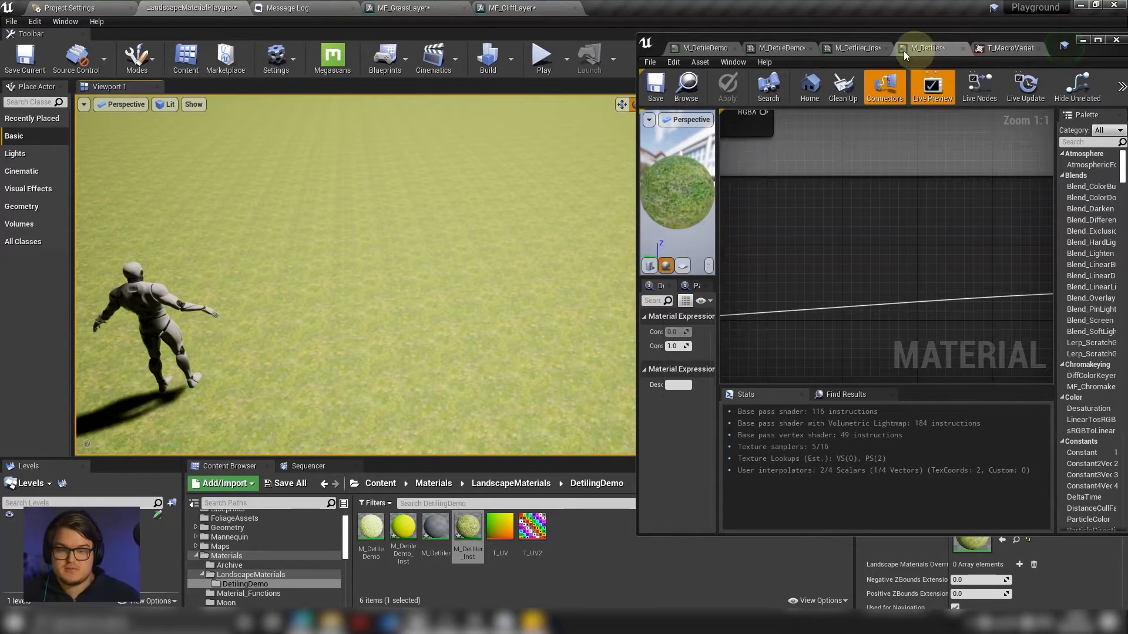
pyautogui.click(1009, 50)
pyautogui.click(932, 48)
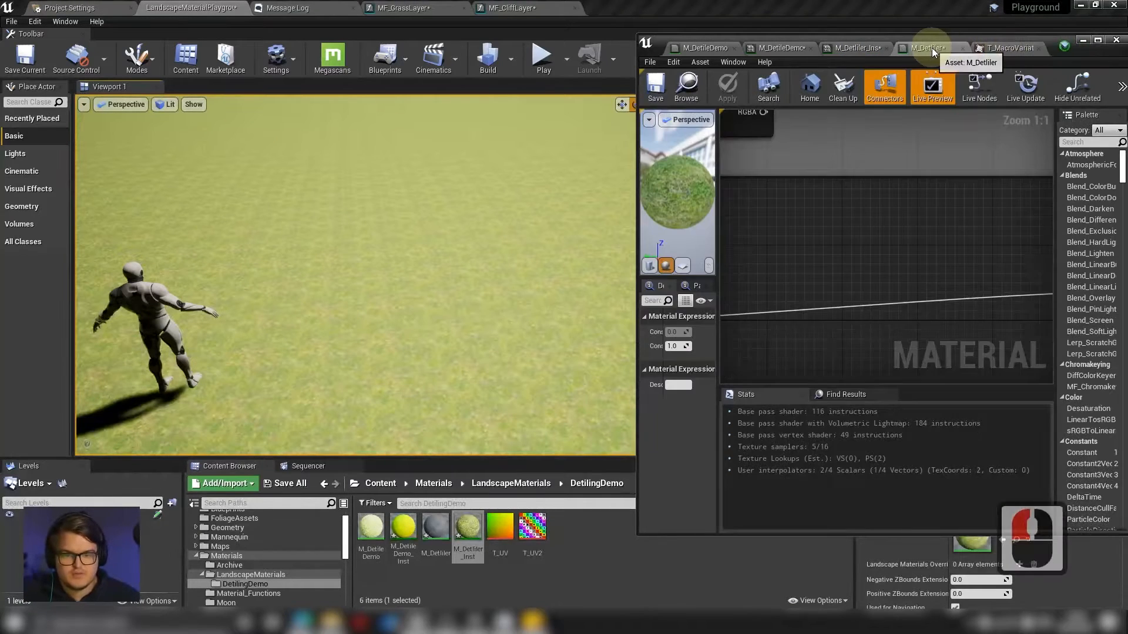
pyautogui.click(852, 50)
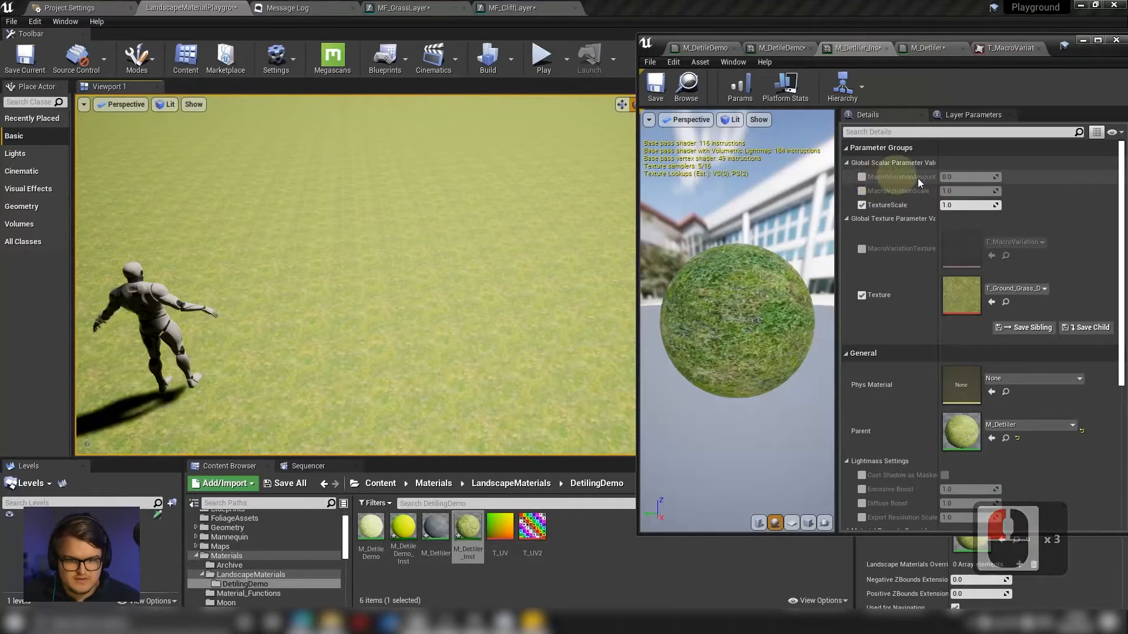
# Enable the MacroVariationAmount and MacroVariationScale overrides, raise MacroVariationAmount to about 1.56, and view the landscape toward the hills.
pyautogui.click(862, 177)
pyautogui.click(863, 190)
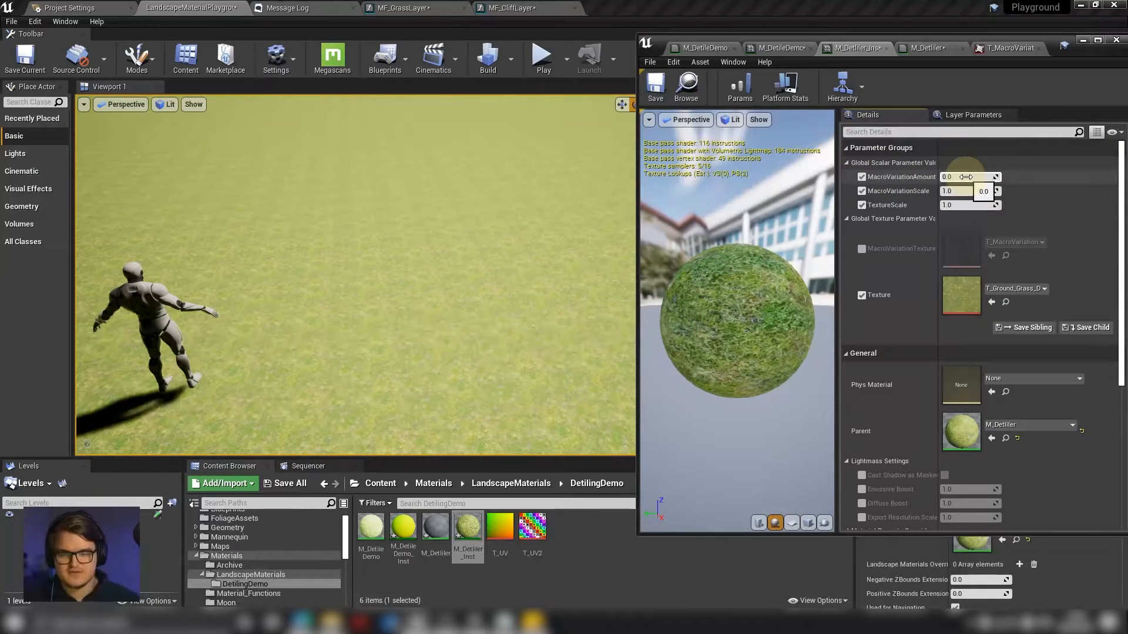
pyautogui.moveTo(966, 177); pyautogui.dragTo(993, 177)
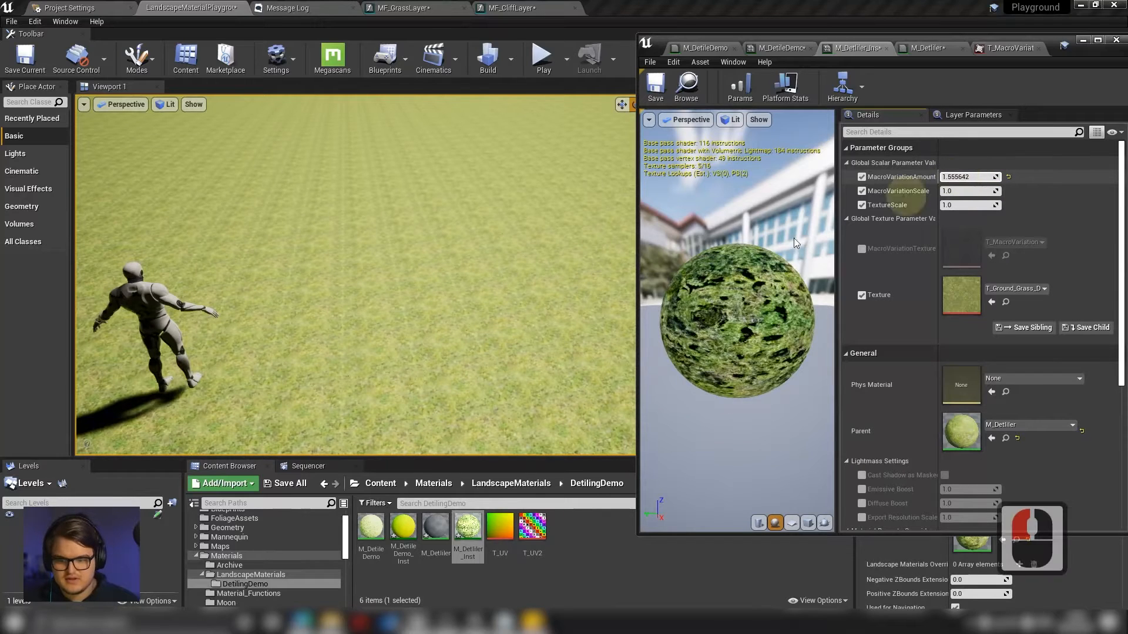
pyautogui.moveTo(385, 260); pyautogui.dragTo(483, 292, button='right')
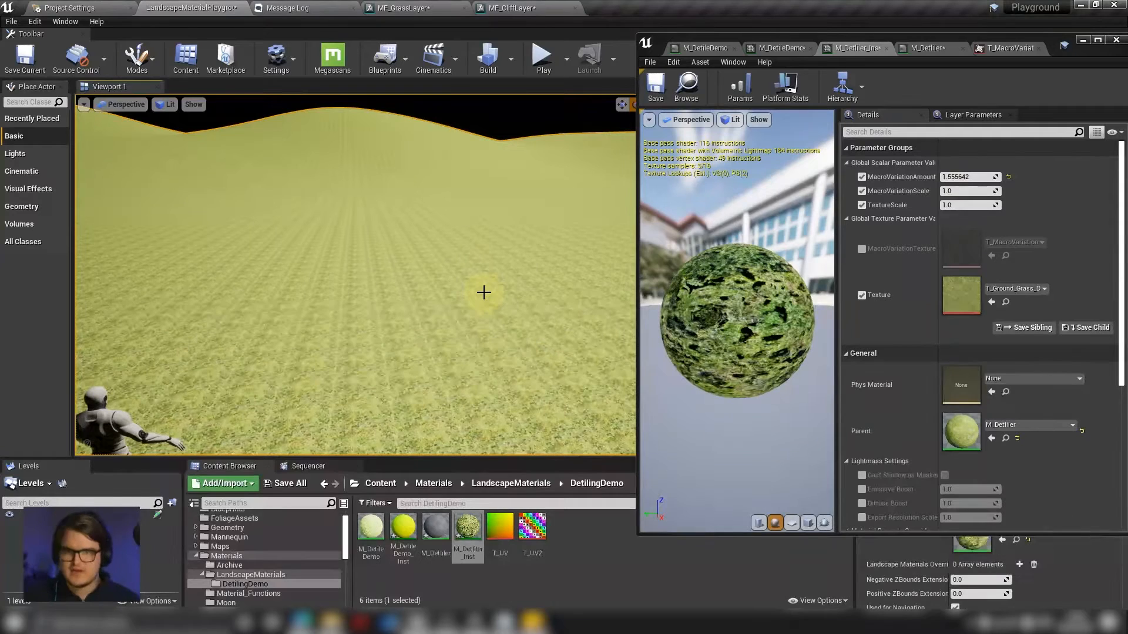
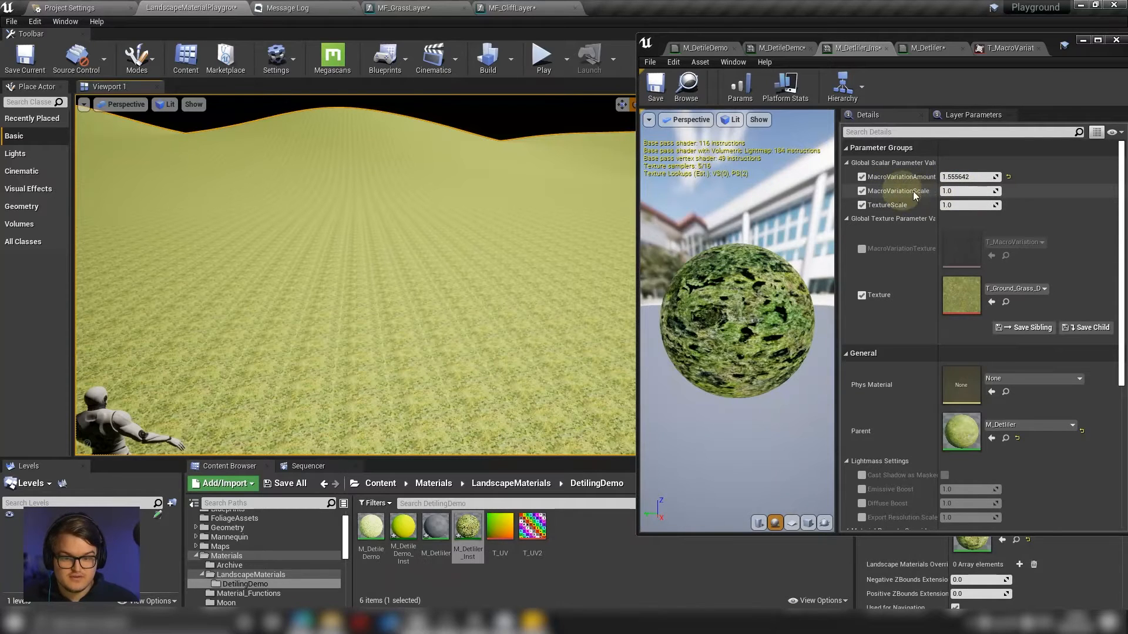
# Set MacroVariationScale to 3 in the material instance.
pyautogui.moveTo(961, 191); pyautogui.dragTo(973, 192)
pyautogui.doubleClick(974, 192)
pyautogui.write('3')
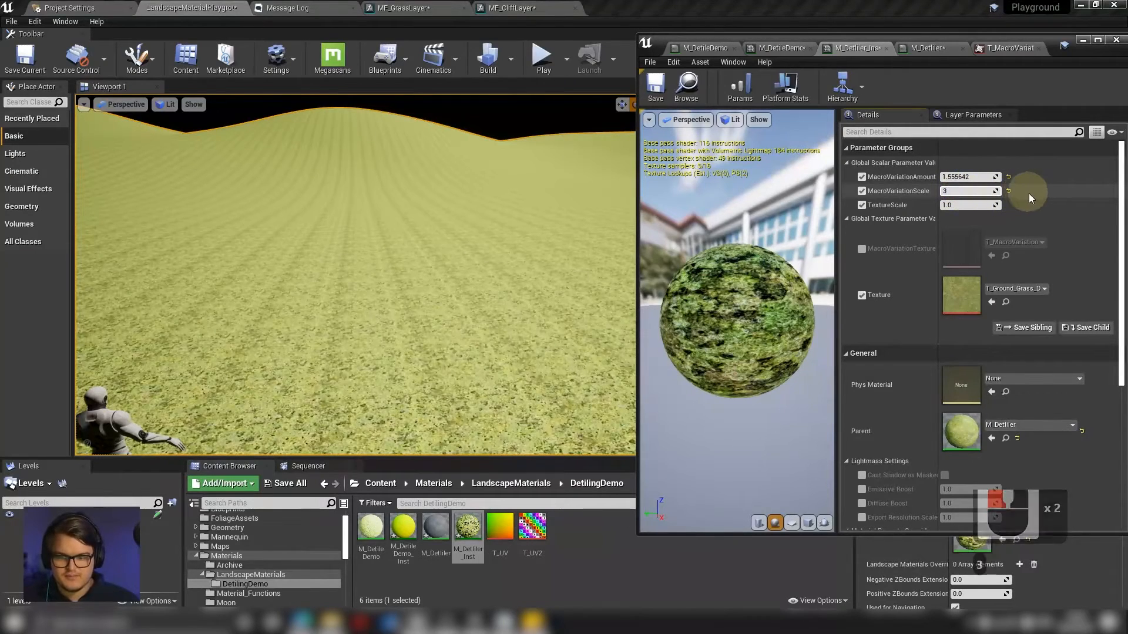
pyautogui.press('Return')
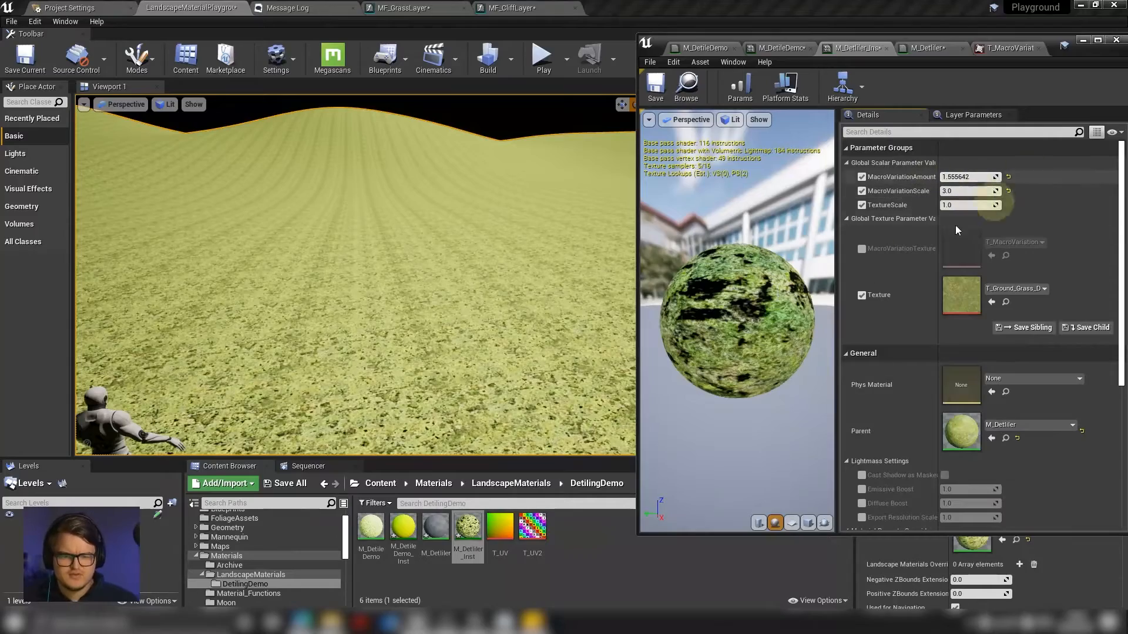
# Fly around the landscape viewport and examine the macro variation across the grass, both nearby and toward the distant hills.
pyautogui.moveTo(520, 322)
pyautogui.mouseDown(button='right')
pyautogui.moveTo(517, 348)
pyautogui.moveTo(535, 355)
pyautogui.moveTo(479, 350)
pyautogui.moveTo(529, 347)
pyautogui.moveTo(538, 329)
pyautogui.moveTo(515, 306)
pyautogui.mouseUp(button='right')
pyautogui.press('w')
pyautogui.press('q')
pyautogui.press('s')
pyautogui.press('a')
pyautogui.press('s')
pyautogui.press('w')
pyautogui.press('d')
pyautogui.press('a')
pyautogui.press('s')
pyautogui.press('w')
pyautogui.moveTo(428, 258); pyautogui.dragTo(388, 283, button='right')
pyautogui.moveTo(377, 231); pyautogui.dragTo(376, 232, button='right')
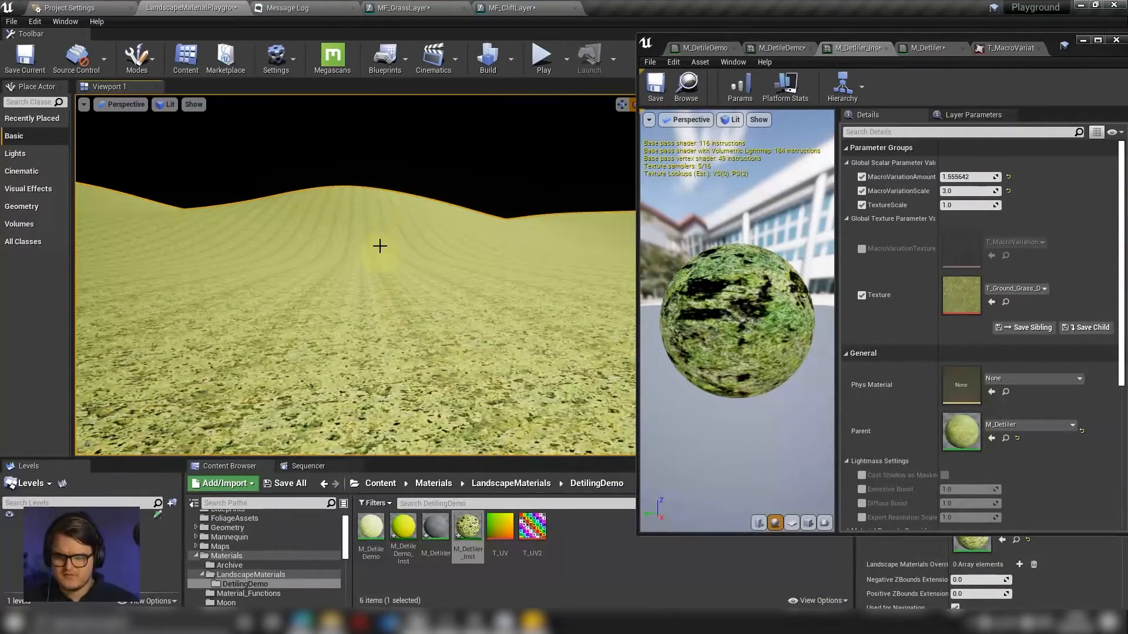
# Raise MacroVariationScale in the material instance to 20 and then to 40, and view the landscape around the mannequin.
pyautogui.moveTo(960, 192); pyautogui.dragTo(1020, 189)
pyautogui.click(956, 191)
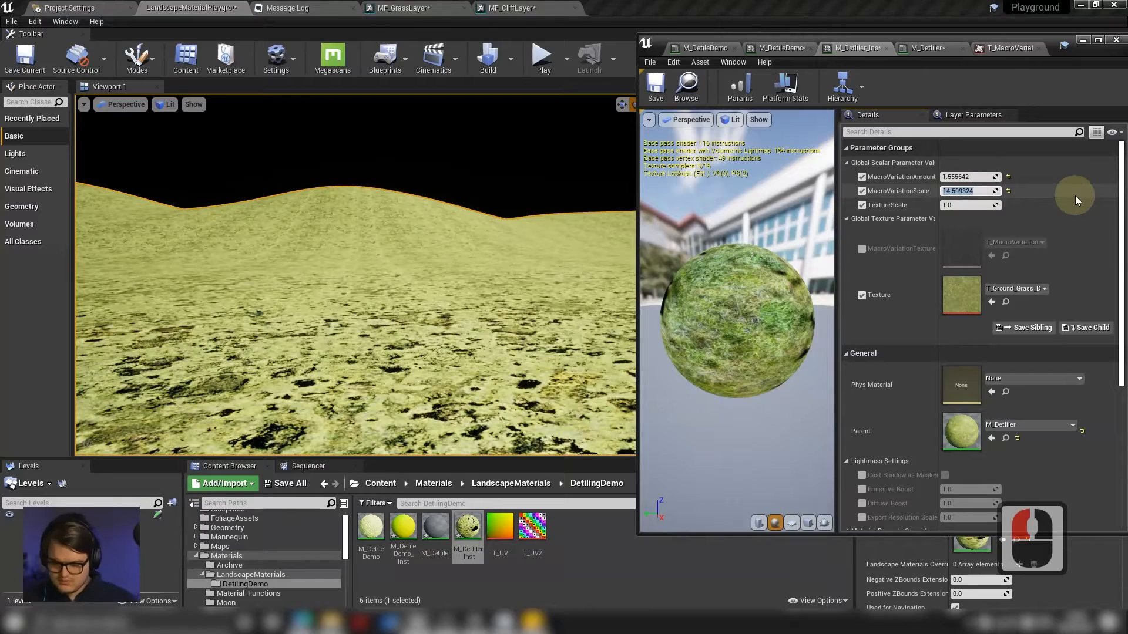
pyautogui.write('20')
pyautogui.press('Return')
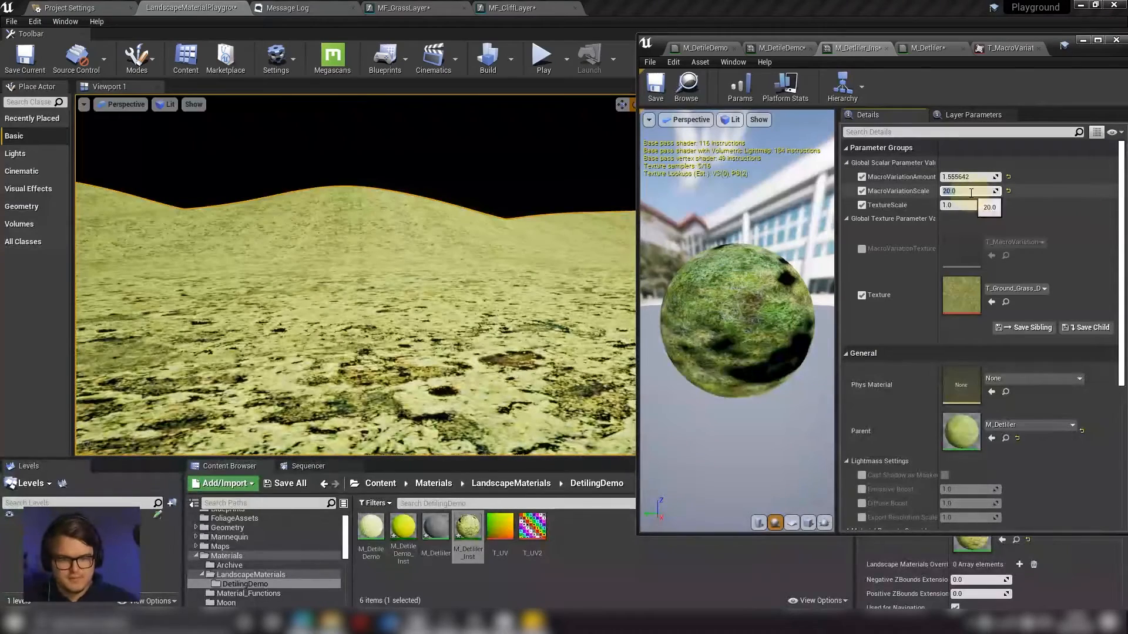
pyautogui.click(991, 191)
pyautogui.write('40')
pyautogui.press('Return')
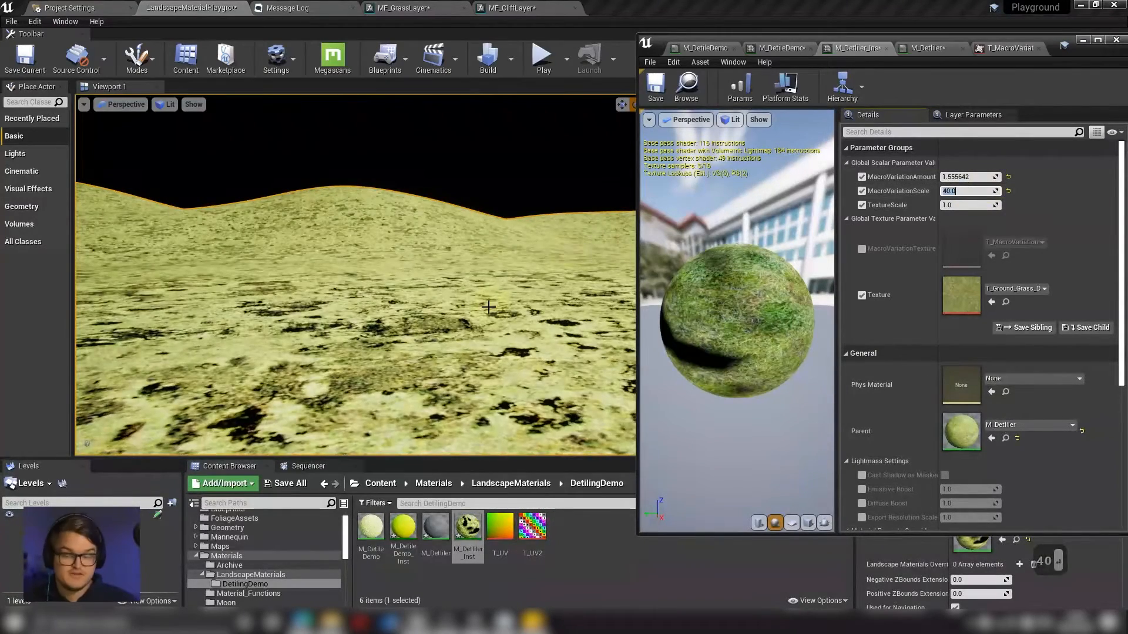
pyautogui.moveTo(488, 282); pyautogui.dragTo(341, 288, button='right')
pyautogui.press('s')
pyautogui.press('d')
pyautogui.press('w')
pyautogui.moveTo(467, 299); pyautogui.dragTo(393, 231, button='right')
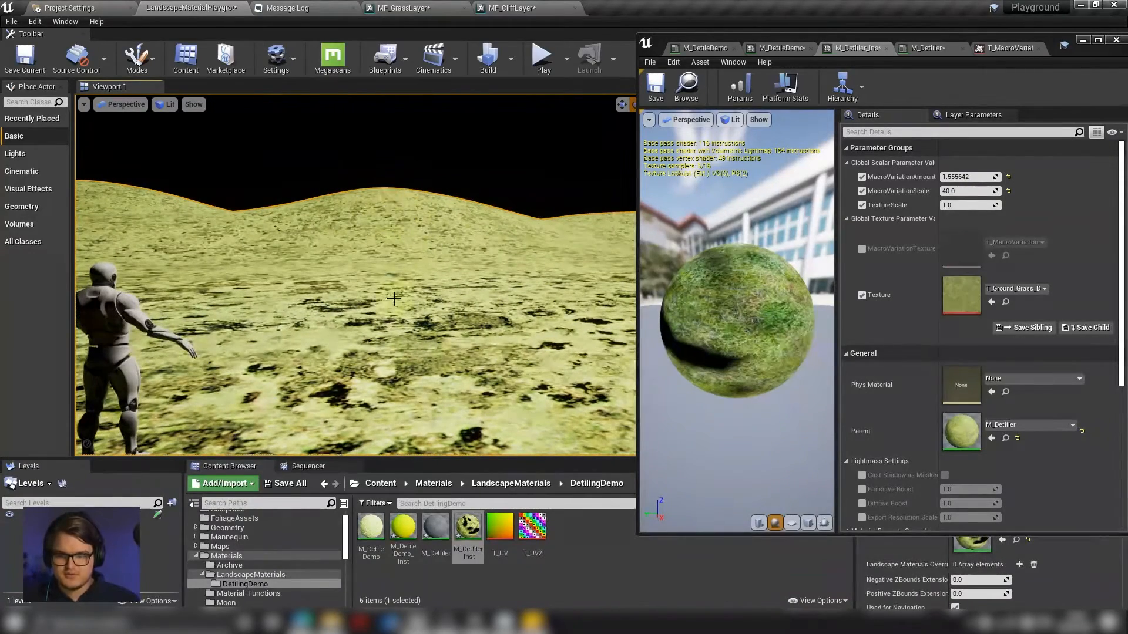
# Reduce MacroVariationAmount to 0.1, raise it again to 0.3, and view the variation on the landscape.
pyautogui.click(974, 178)
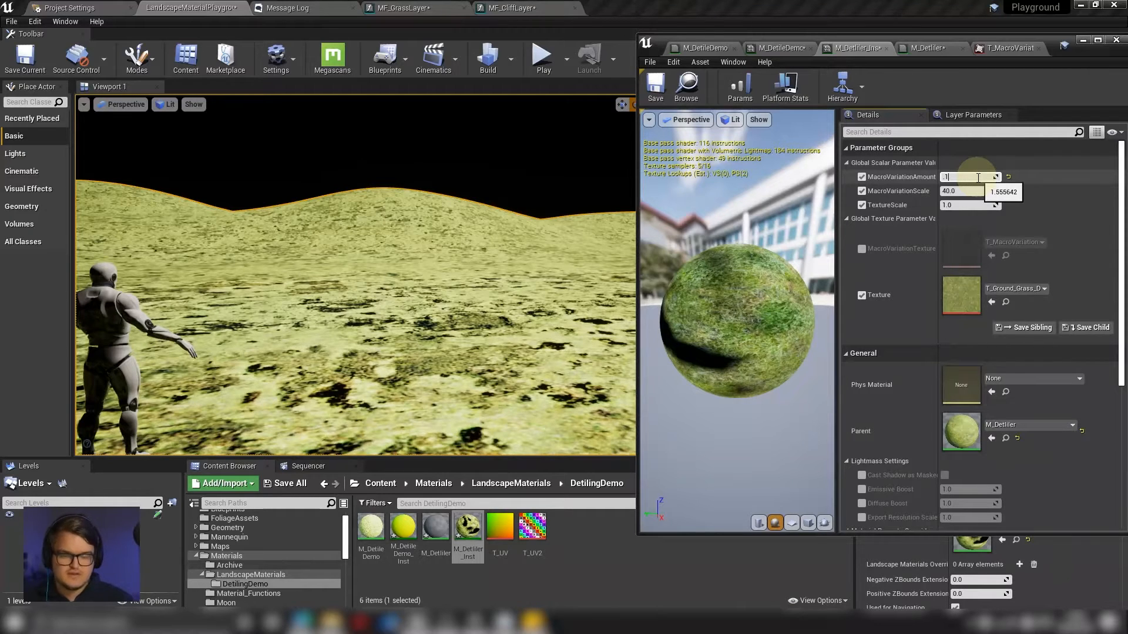
pyautogui.write('.1')
pyautogui.press('Return')
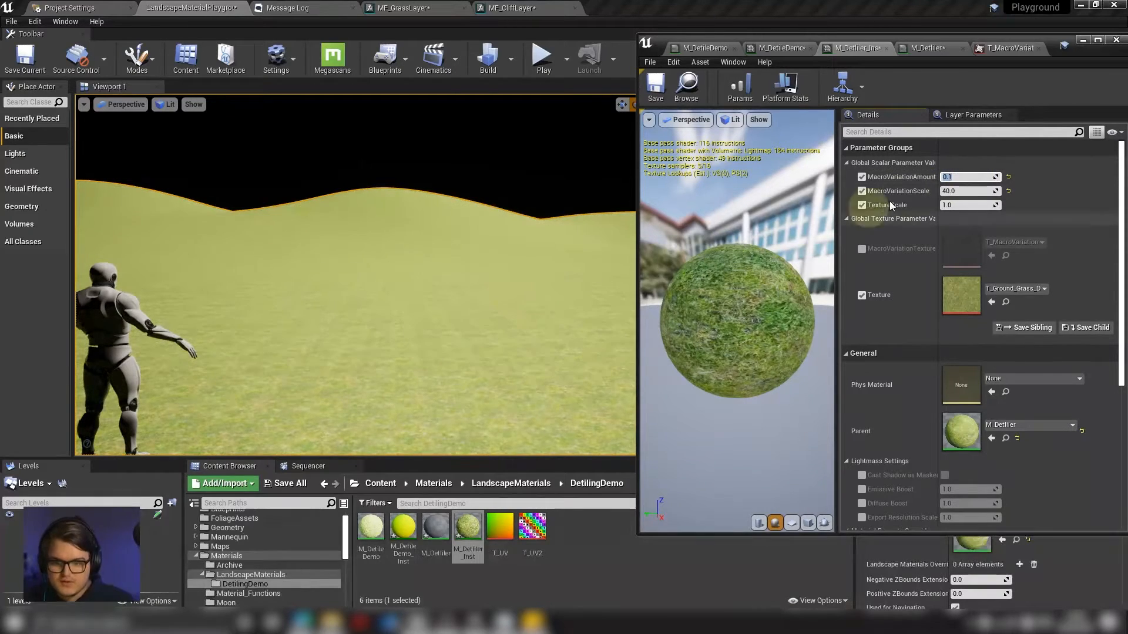
pyautogui.moveTo(980, 181); pyautogui.dragTo(901, 178)
pyautogui.write('.')
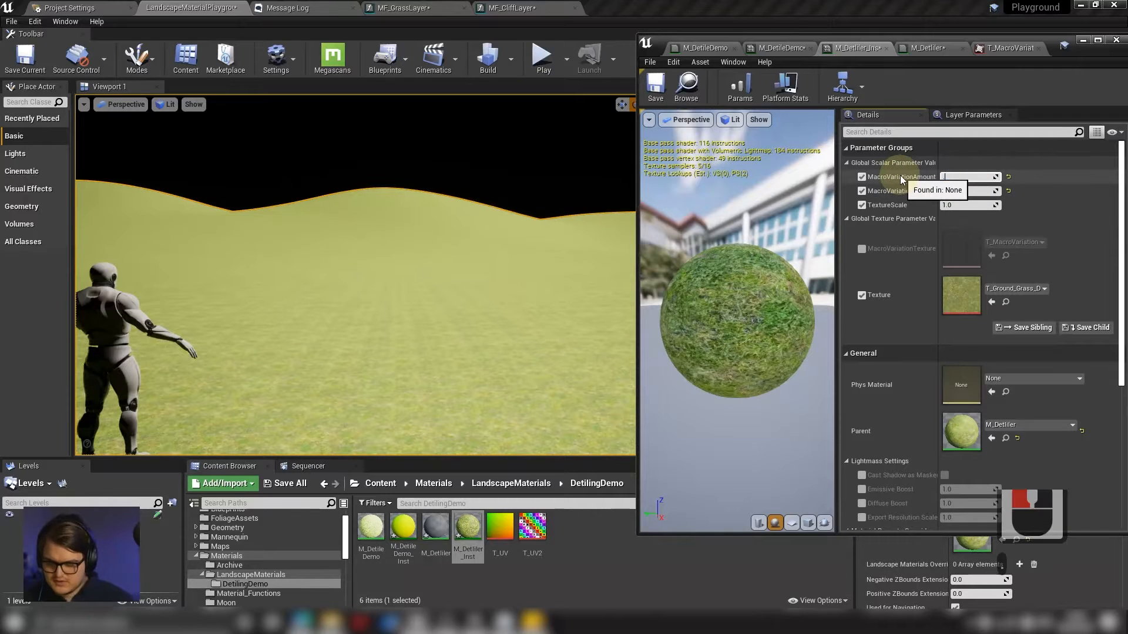
pyautogui.write('2')
pyautogui.press('BackSpace')
pyautogui.write('3')
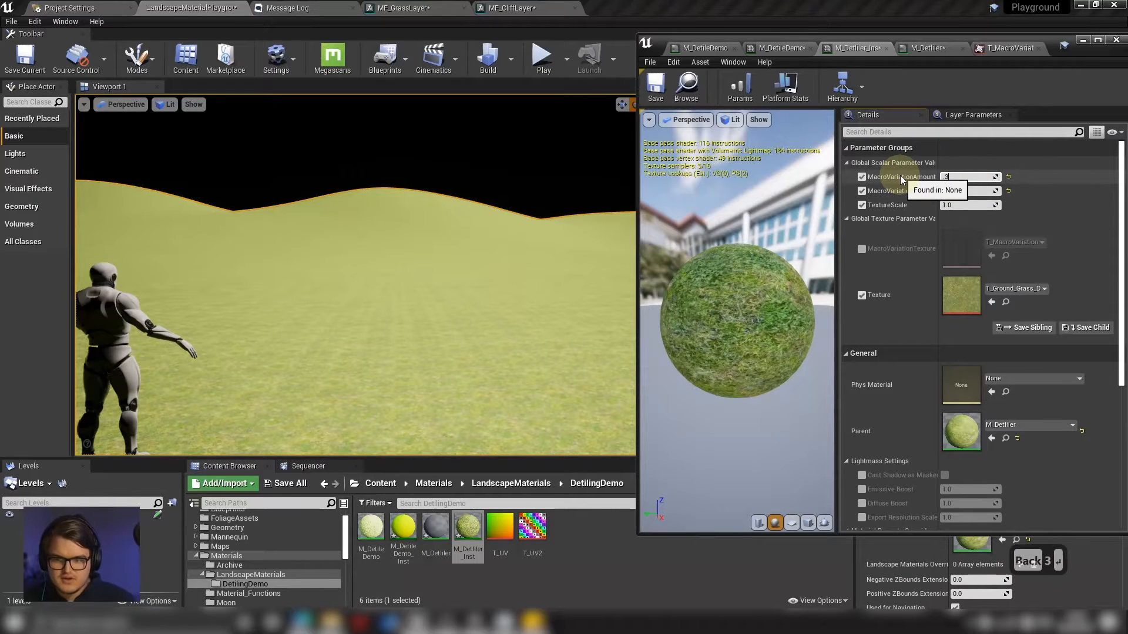
pyautogui.press('Return')
pyautogui.moveTo(537, 247); pyautogui.dragTo(423, 234, button='right')
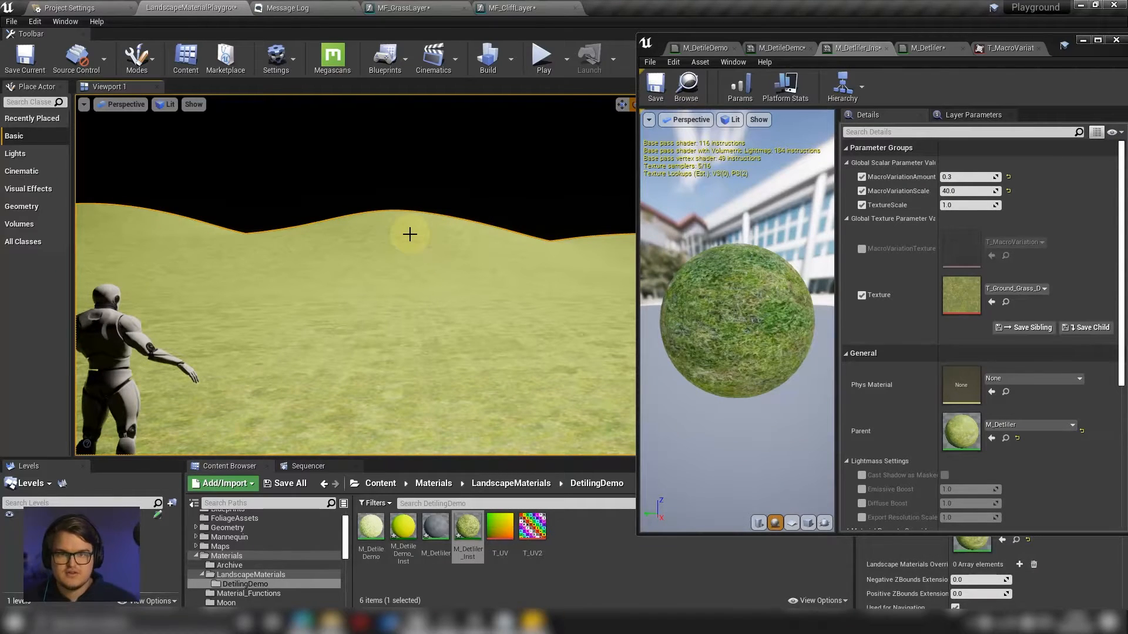
pyautogui.moveTo(409, 234); pyautogui.dragTo(443, 247, button='right')
pyautogui.press('w')
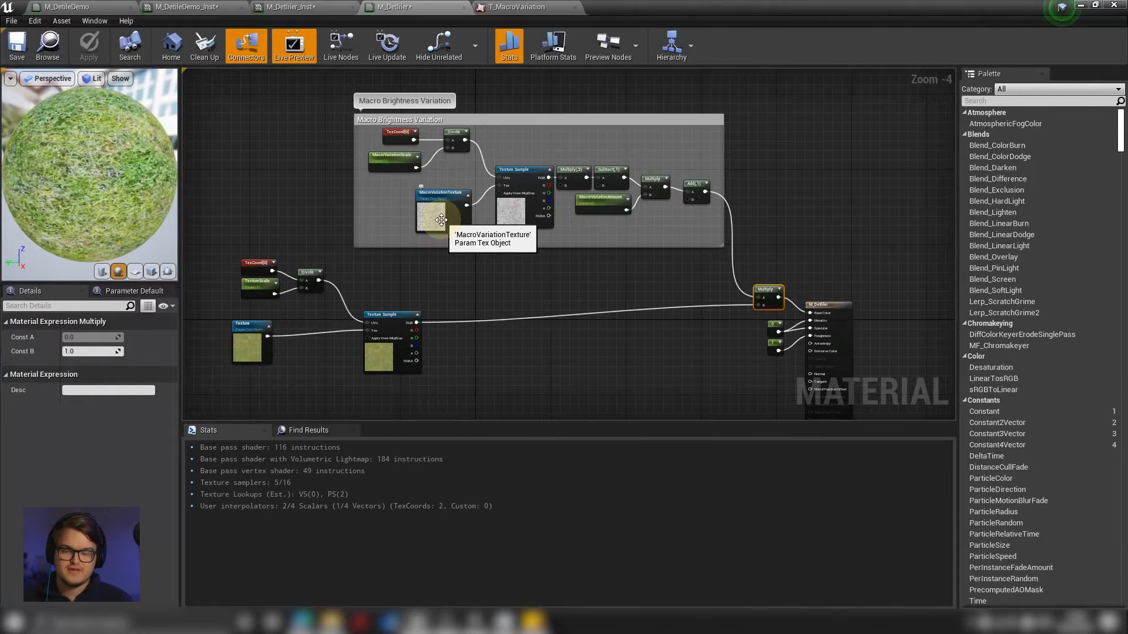
# Open the MacroVariationTexture node's texture, then return to the level viewport and examine the grass tiling across the landscape from several angles.
pyautogui.doubleClick(441, 220)
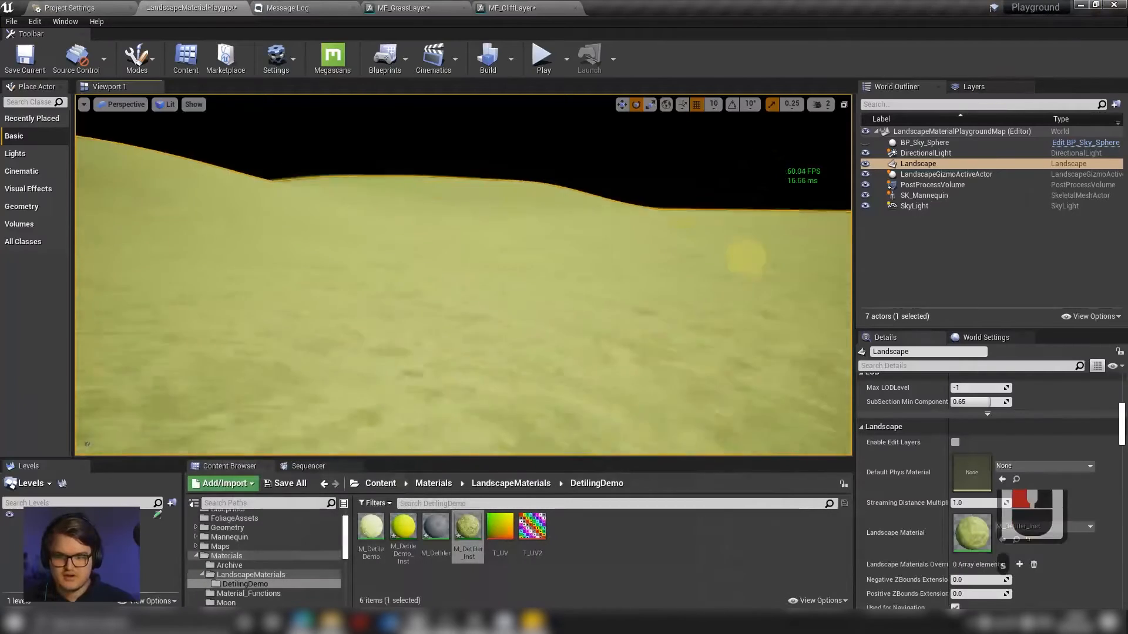
pyautogui.moveTo(747, 256); pyautogui.dragTo(640, 255)
pyautogui.moveTo(640, 255); pyautogui.dragTo(662, 244, button='right')
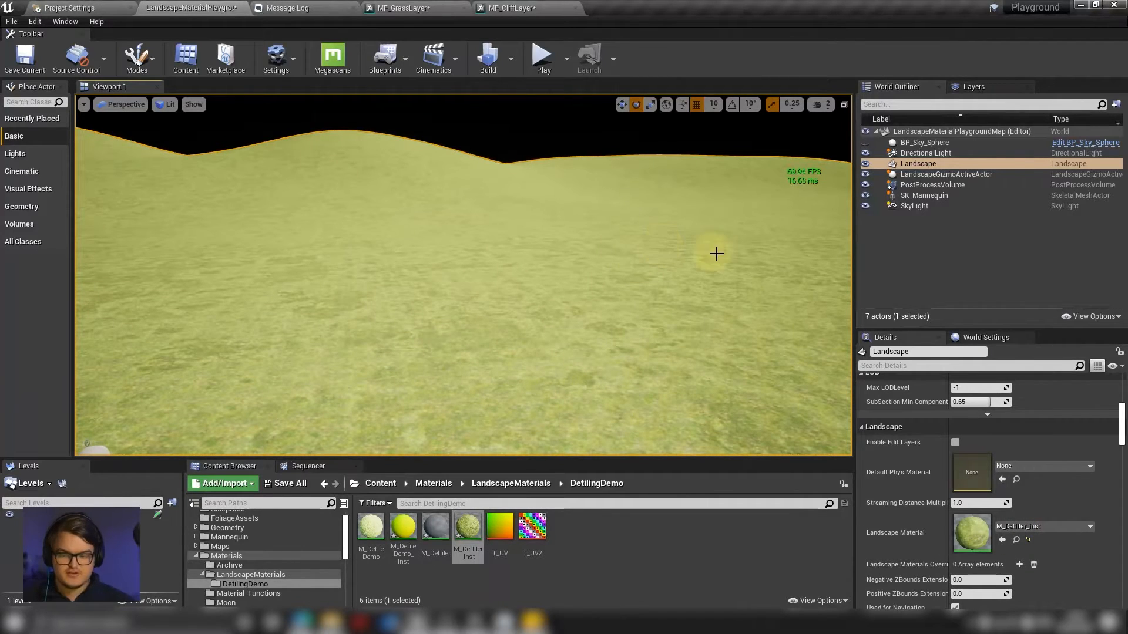
pyautogui.moveTo(704, 282); pyautogui.dragTo(552, 256, button='right')
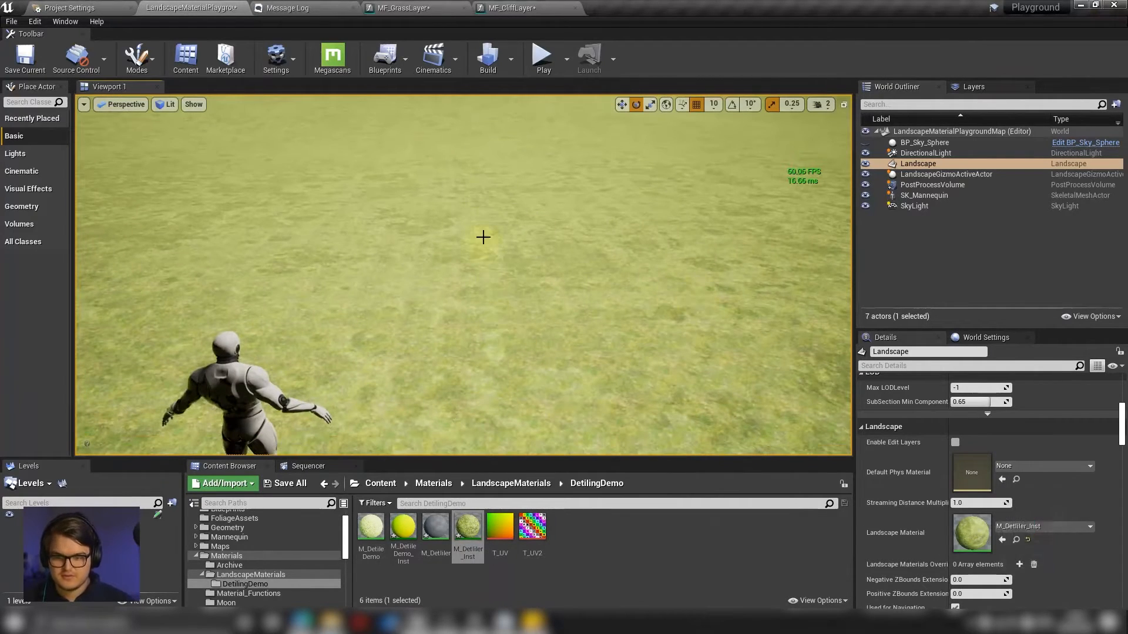
pyautogui.moveTo(568, 302); pyautogui.dragTo(569, 252, button='right')
pyautogui.moveTo(612, 341); pyautogui.dragTo(609, 285, button='right')
pyautogui.moveTo(577, 188); pyautogui.dragTo(575, 188, button='right')
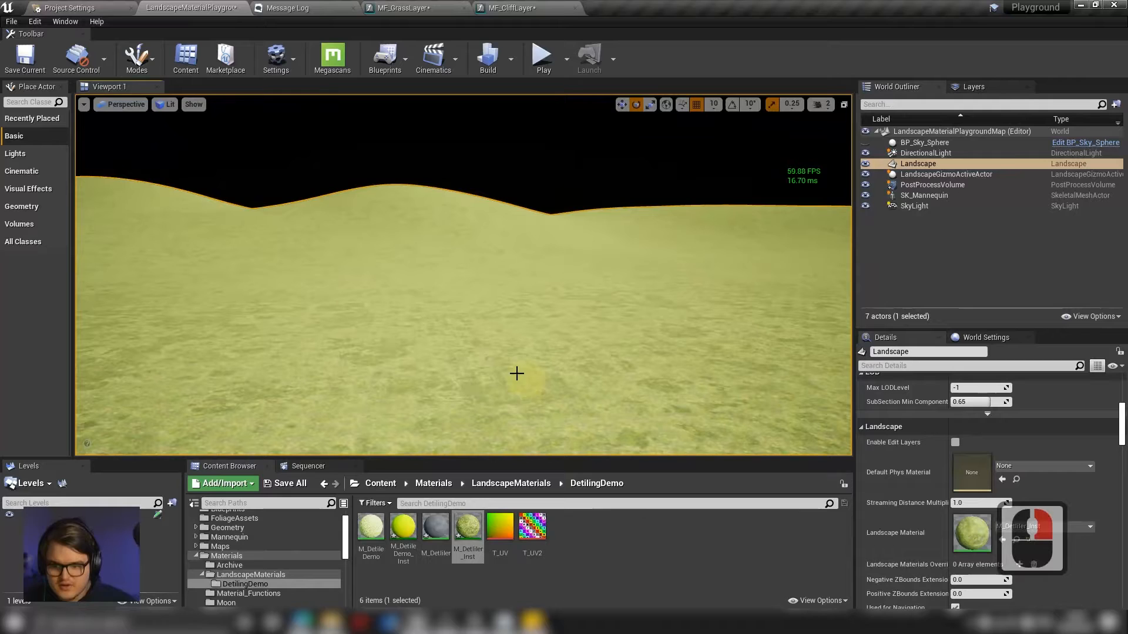
pyautogui.click(429, 204)
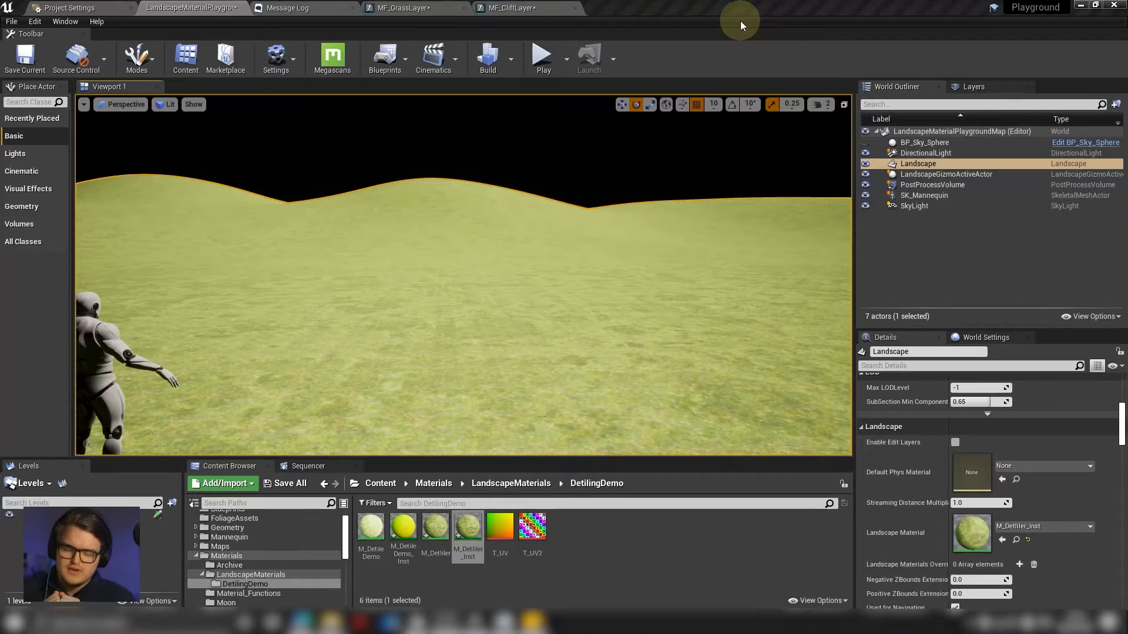
# Open the T_UV texture beside the level viewport and compare it with the T_MacroVariation texture.
pyautogui.doubleClick(500, 525)
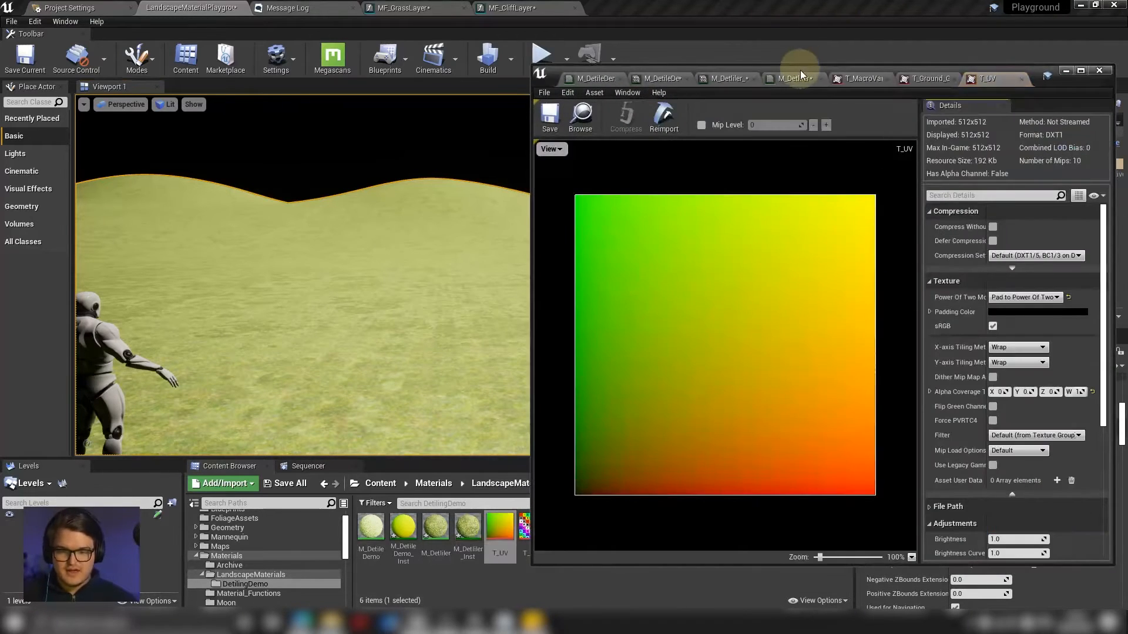
pyautogui.moveTo(800, 70); pyautogui.dragTo(715, 74)
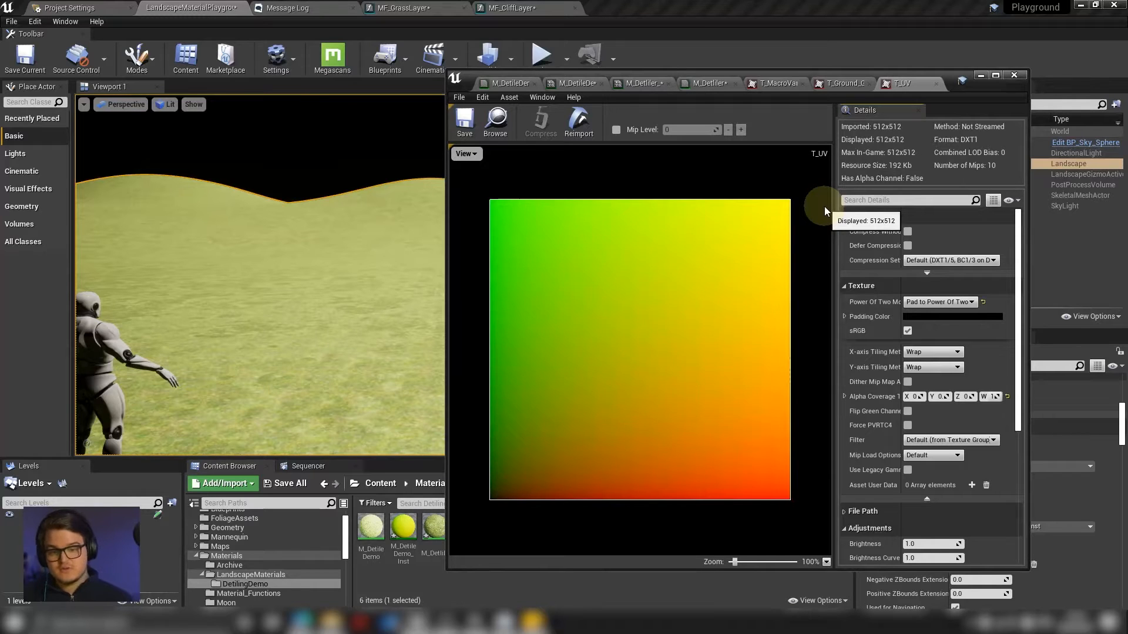
pyautogui.click(793, 83)
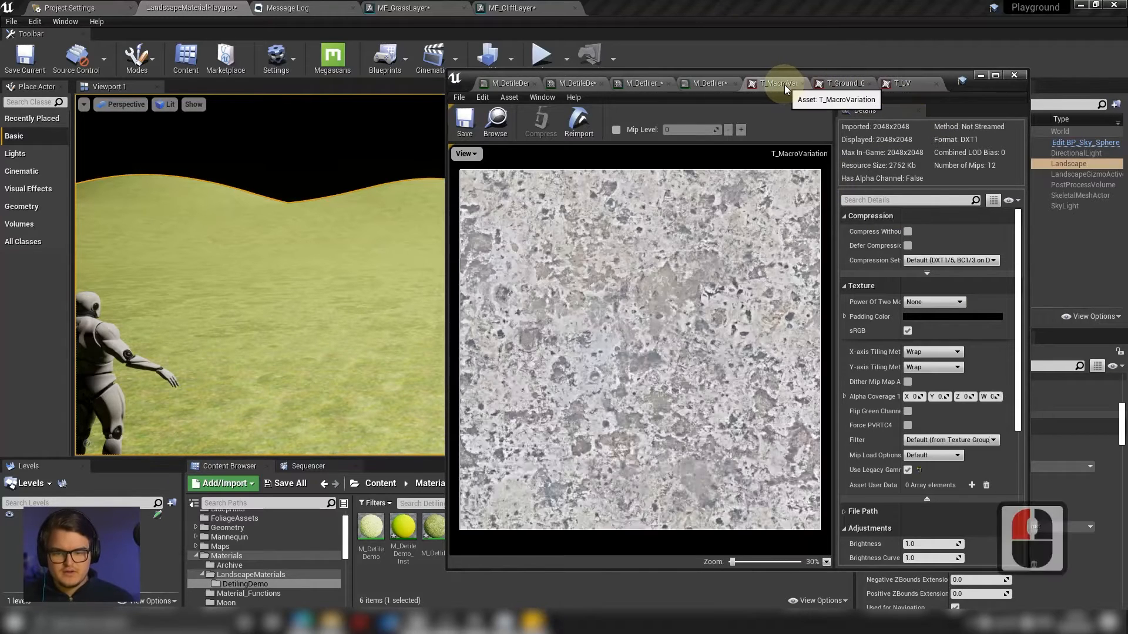
# Return to the M_Detiler graph in a maximized window and look over the grass texture sampling nodes.
pyautogui.click(702, 84)
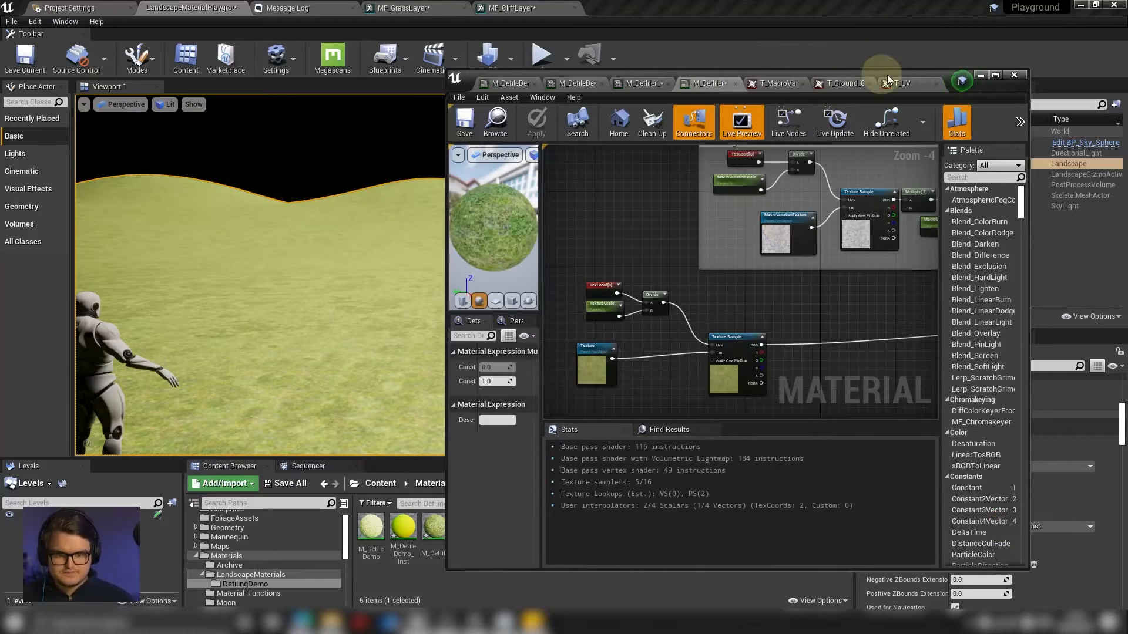
pyautogui.doubleClick(918, 75)
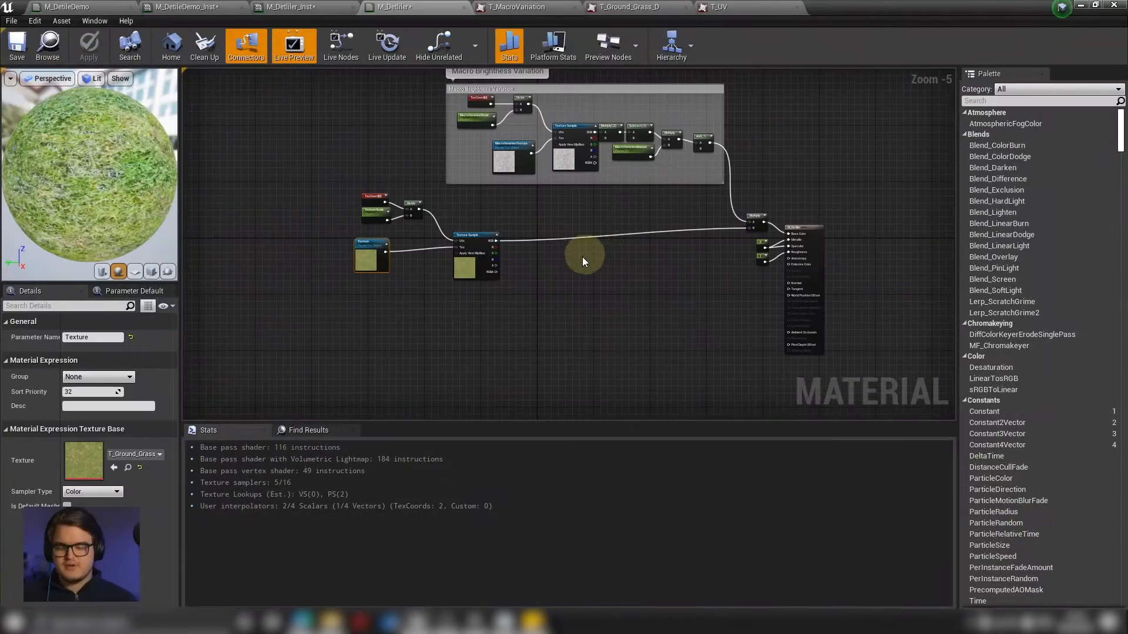
pyautogui.moveTo(594, 267); pyautogui.dragTo(702, 298, button='right')
pyautogui.scroll(1, 676, 285)
pyautogui.scroll(4, 672, 286)
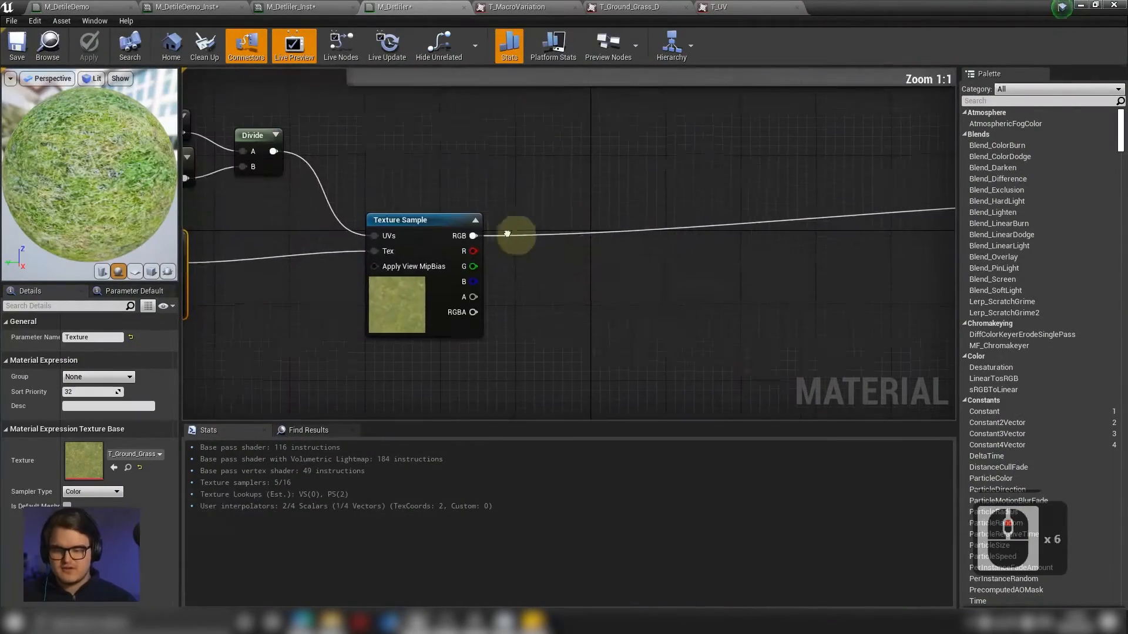
pyautogui.moveTo(470, 235); pyautogui.dragTo(660, 239, button='right')
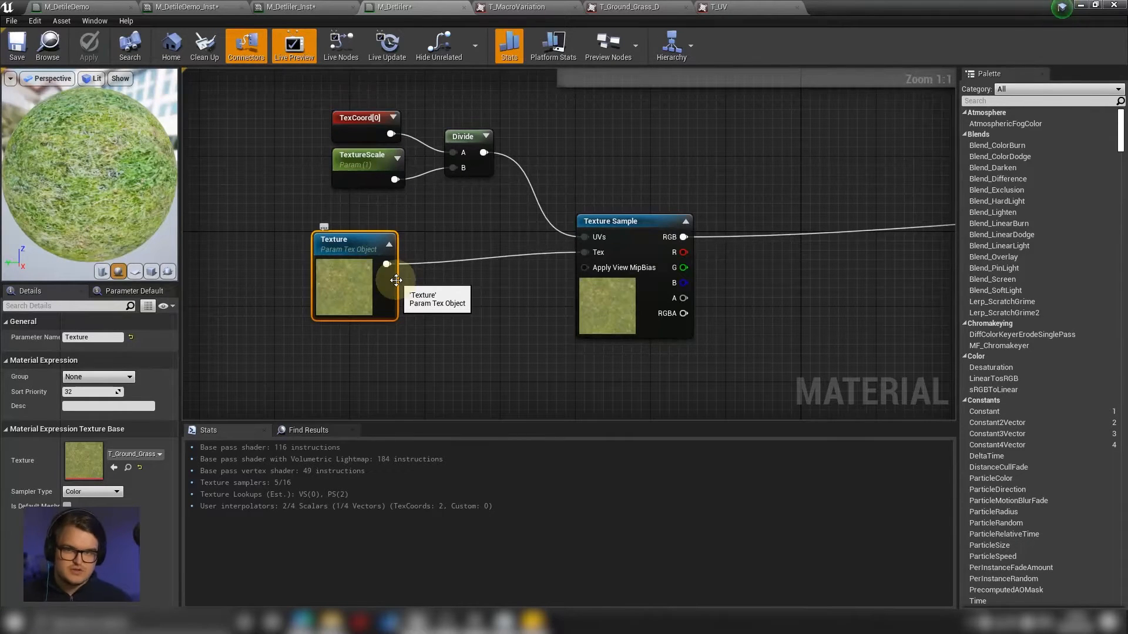
pyautogui.moveTo(508, 305); pyautogui.dragTo(506, 262, button='right')
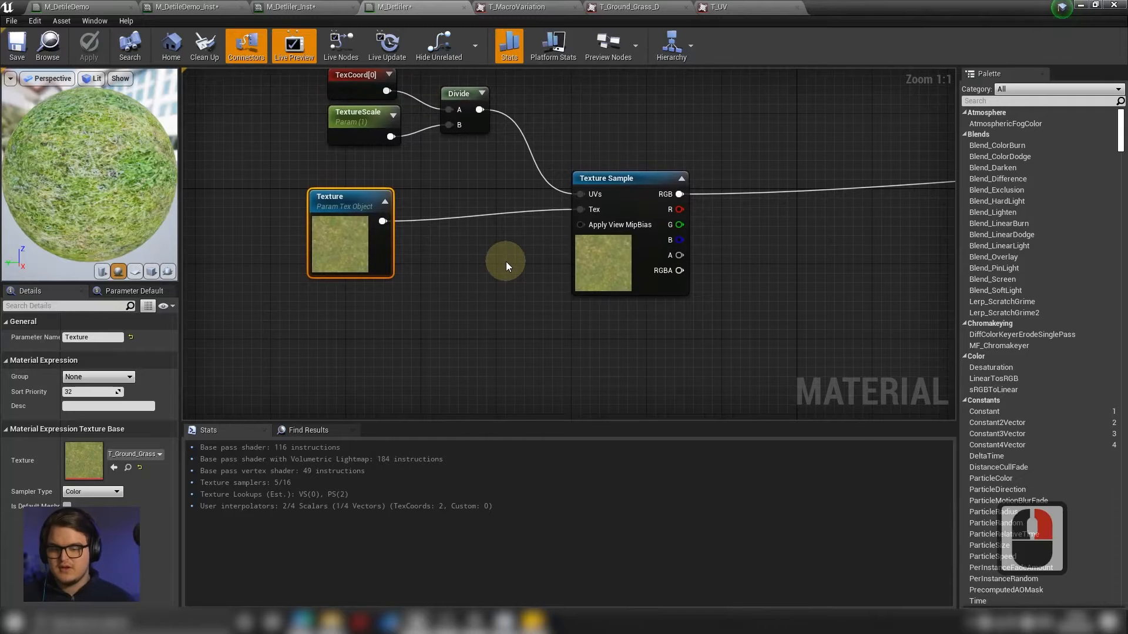
pyautogui.scroll(-1, 512, 209)
pyautogui.moveTo(512, 209); pyautogui.dragTo(552, 224, button='right')
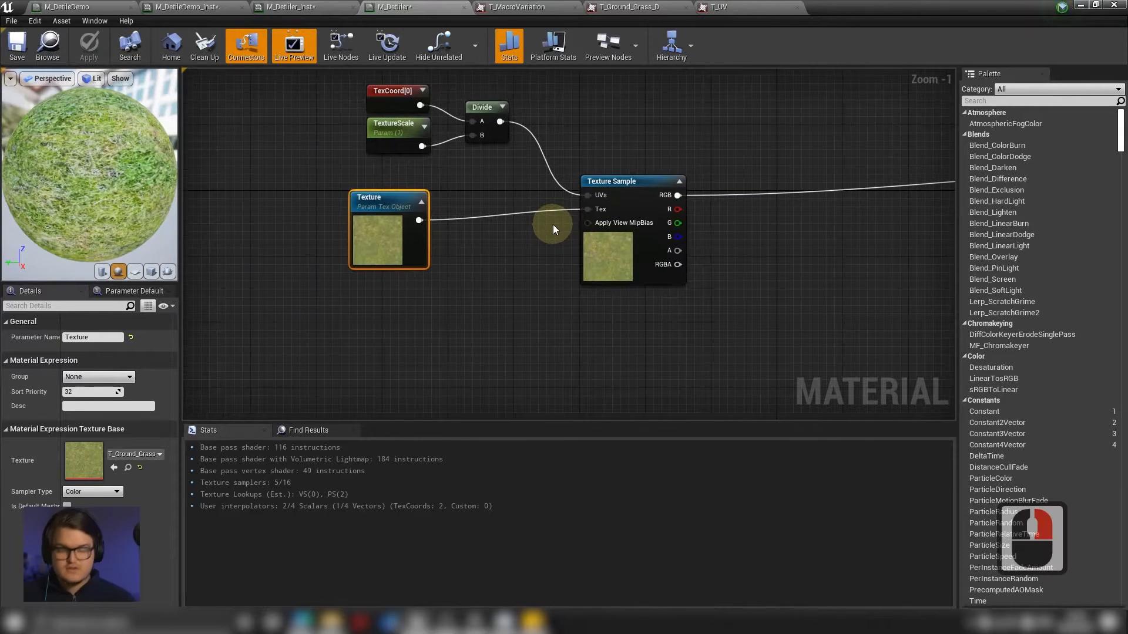
# Rename the grass Texture parameter in the M_Detiler graph to Colour.
pyautogui.click(372, 251)
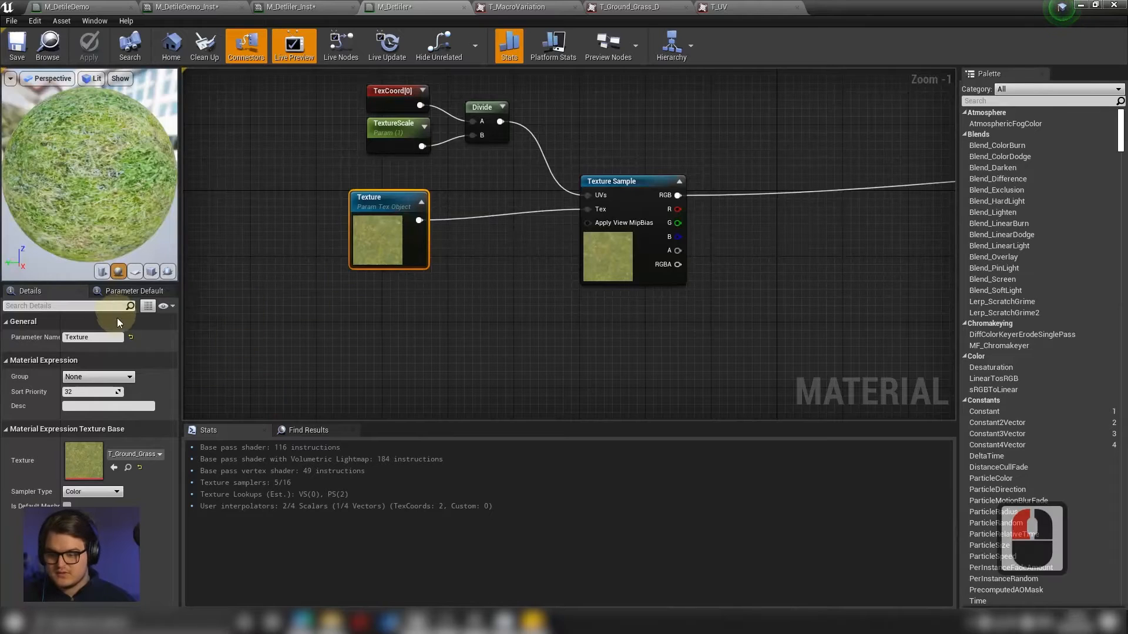
pyautogui.click(108, 340)
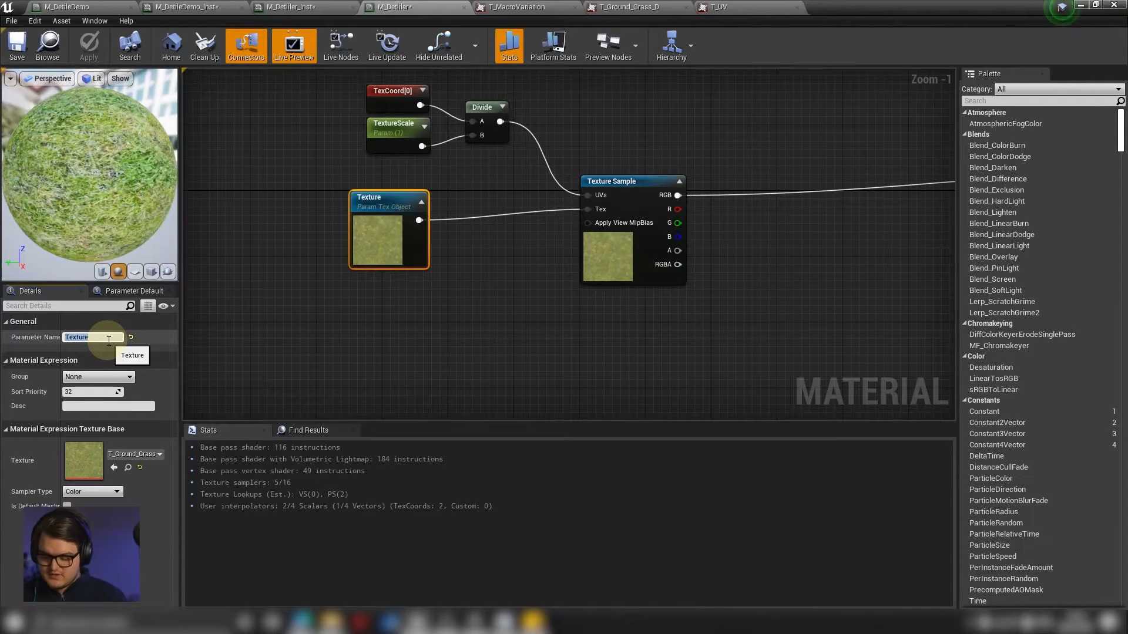
pyautogui.write('Colour')
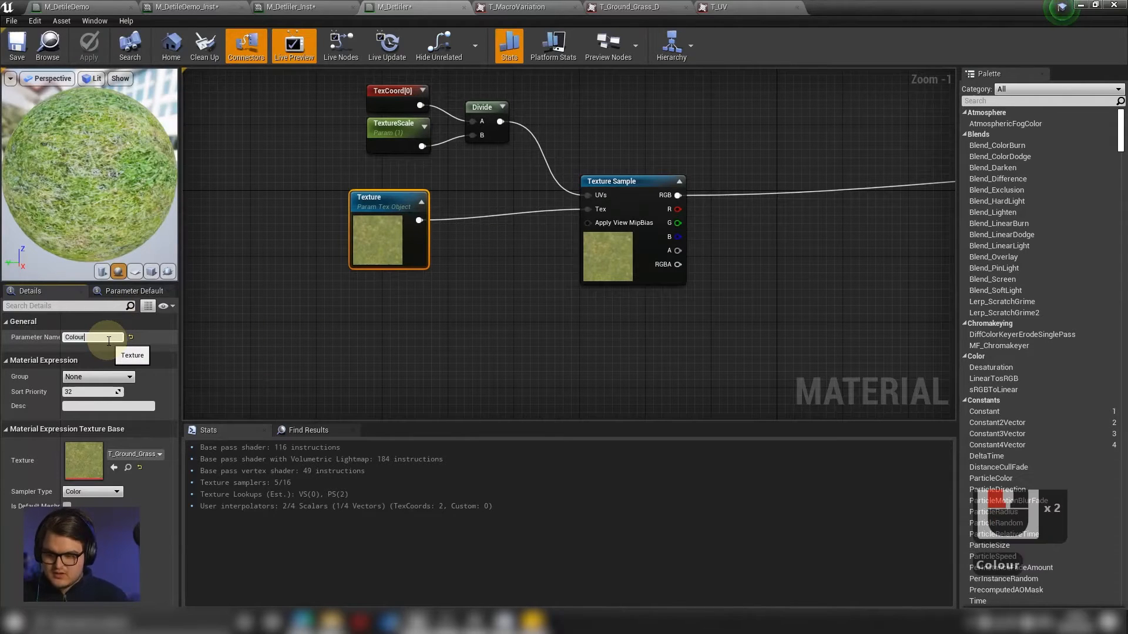
pyautogui.write('\\')
pyautogui.press('Return')
pyautogui.click(109, 340)
pyautogui.press('BackSpace')
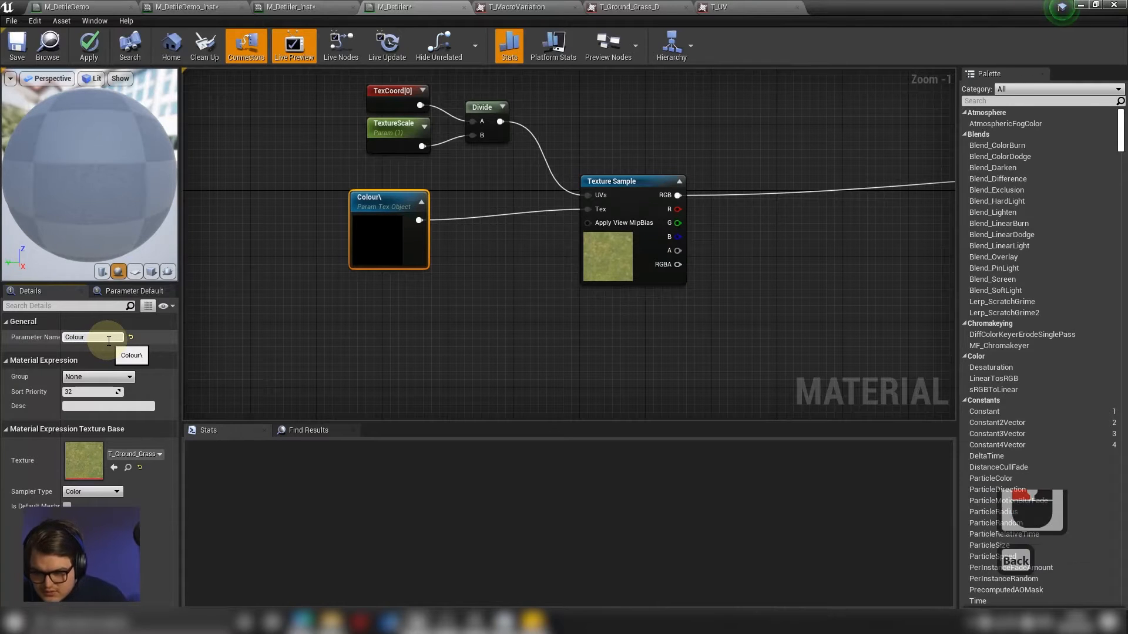
pyautogui.press('Return')
# Add a second Texture Sample node below the grass Texture Sample.
pyautogui.moveTo(547, 374); pyautogui.dragTo(519, 342, button='right')
pyautogui.rightClick(595, 323)
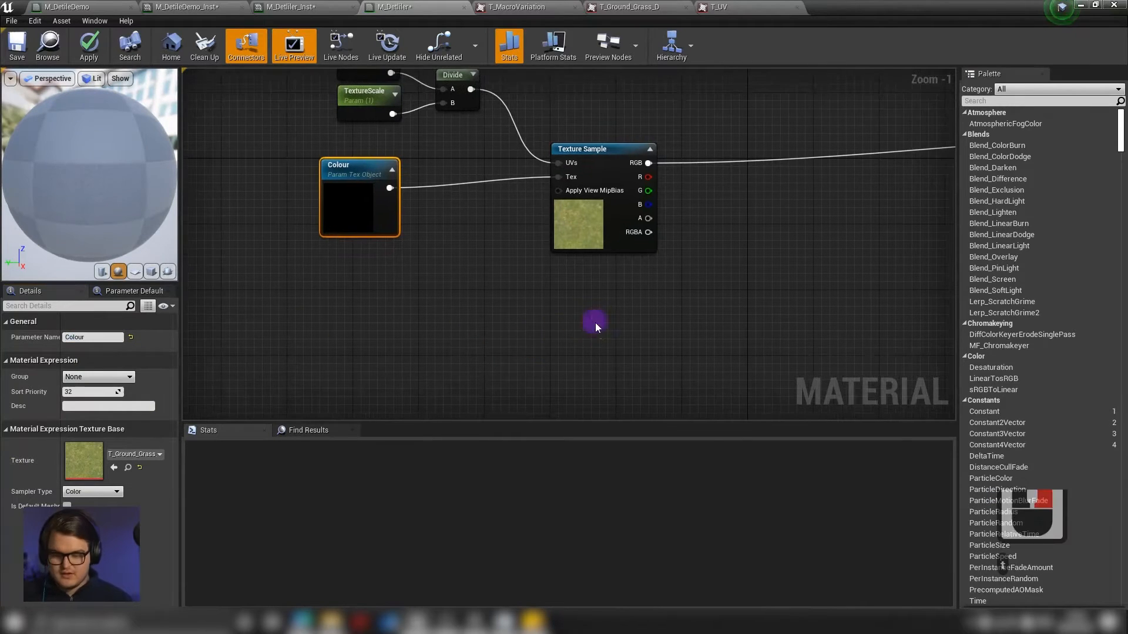
pyautogui.click(592, 333)
pyautogui.click(579, 319)
# Add a Texture Object node beside the new Texture Sample and convert it to a parameter named Normal.
pyautogui.rightClick(344, 313)
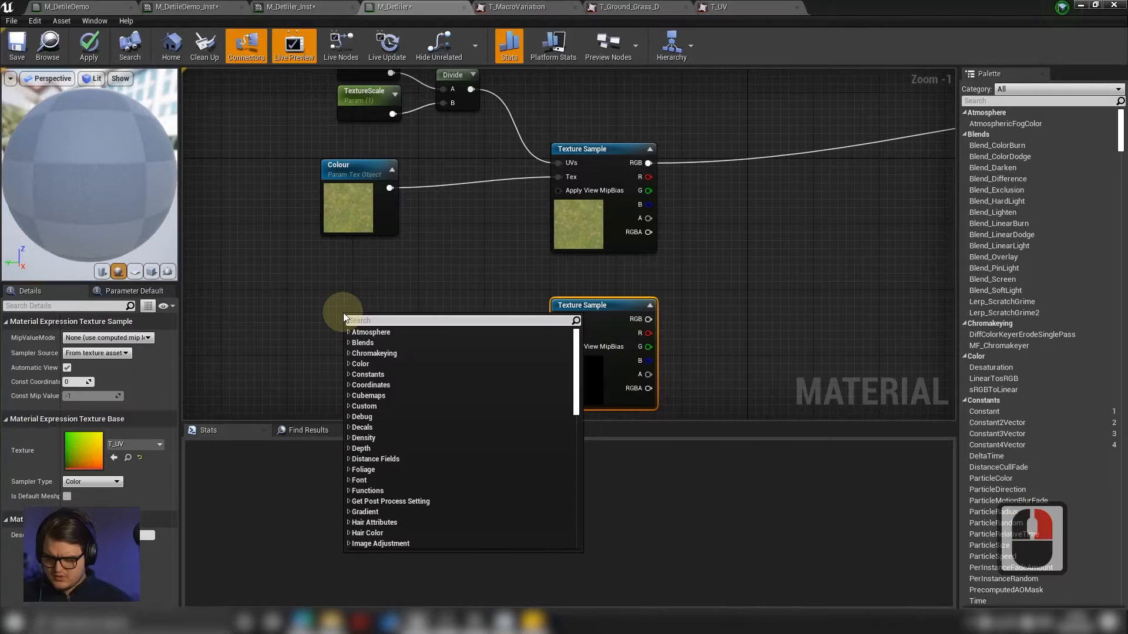
pyautogui.write('text')
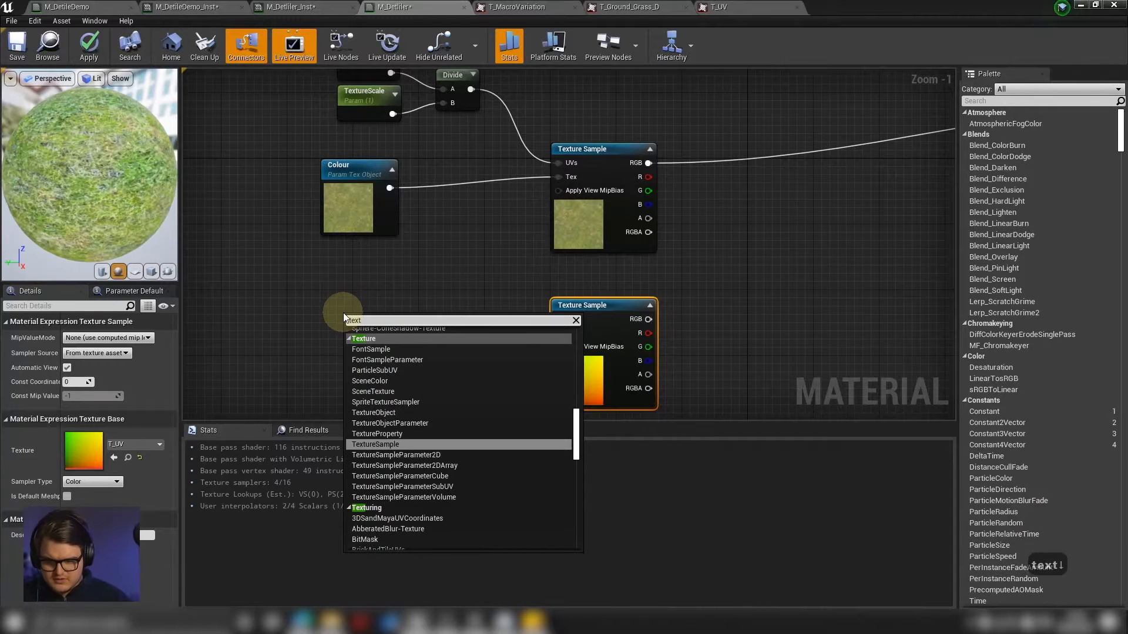
pyautogui.write(' ob')
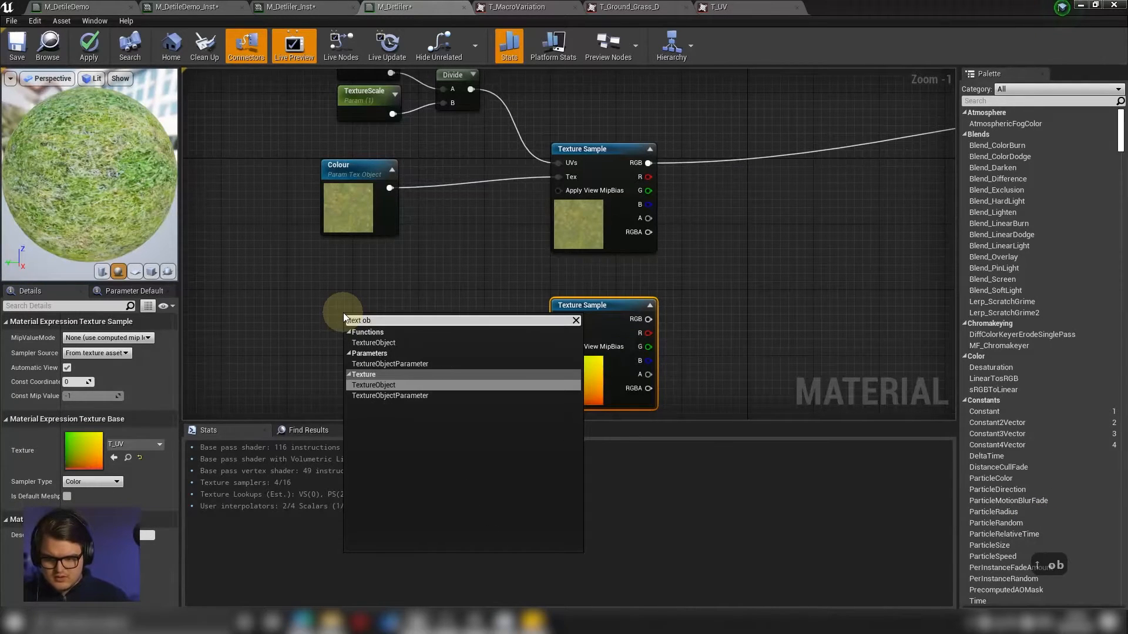
pyautogui.press('Down')
pyautogui.press('Up')
pyautogui.press('Return')
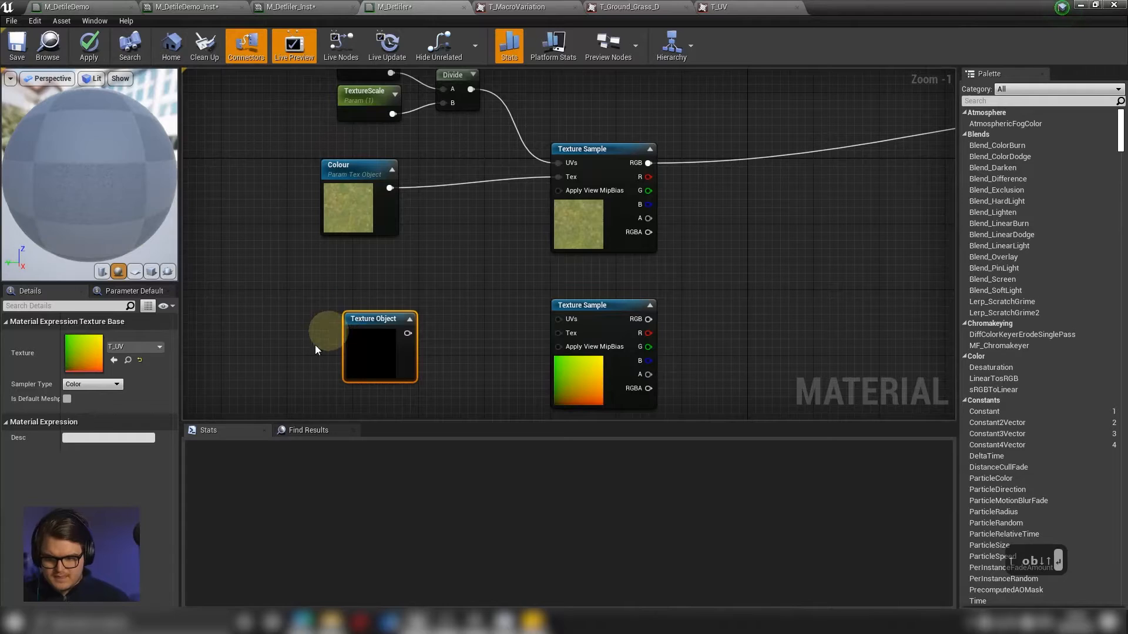
pyautogui.rightClick(359, 342)
pyautogui.click(453, 155)
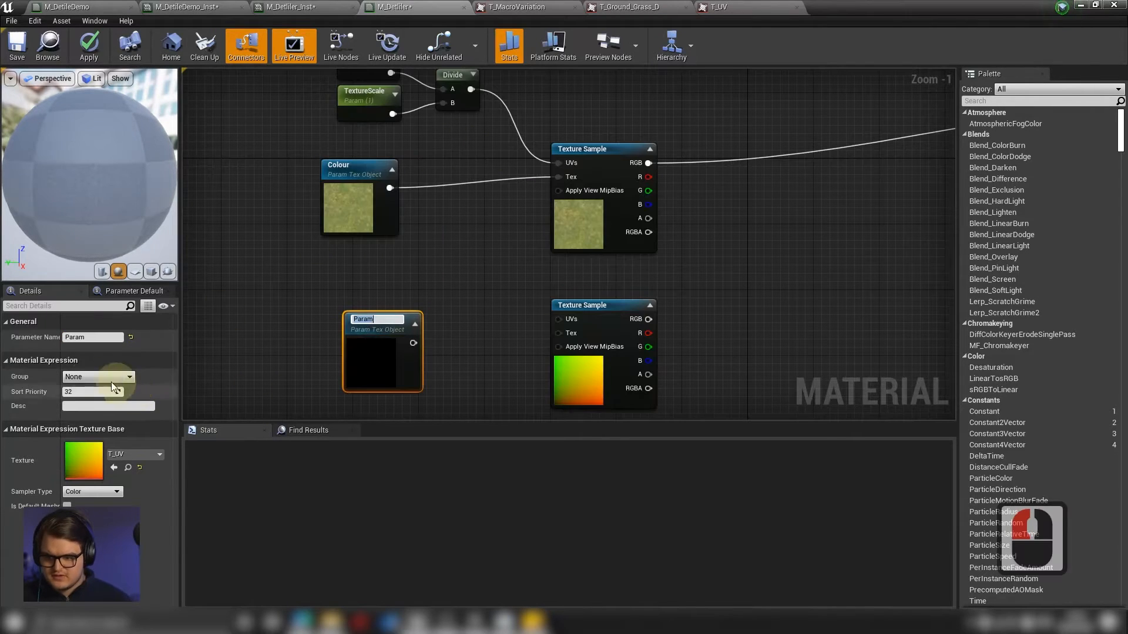
pyautogui.doubleClick(83, 339)
pyautogui.write('Normal')
pyautogui.press('Return')
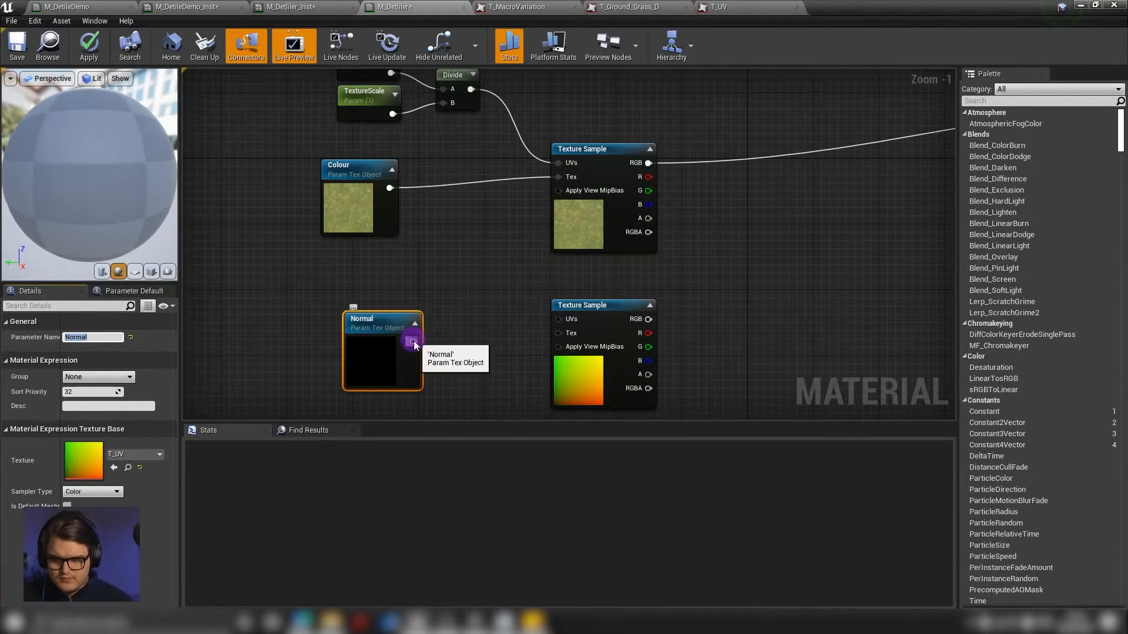
# Connect the Normal parameter to the second Texture Sample's Tex input and the Divide output to its UVs.
pyautogui.moveTo(414, 341); pyautogui.dragTo(562, 332)
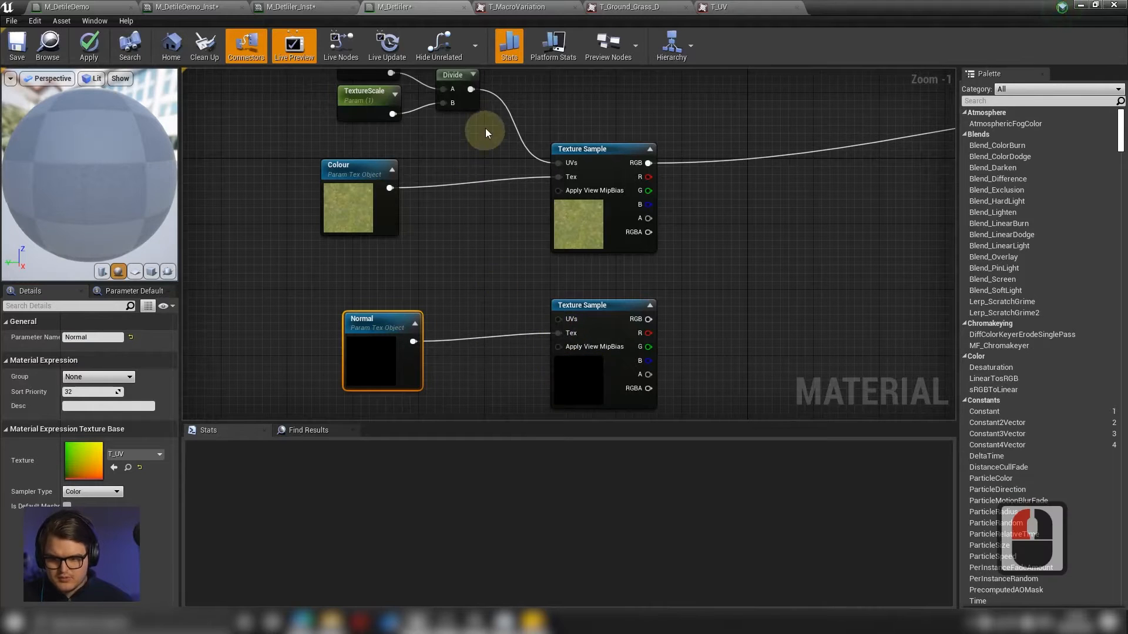
pyautogui.moveTo(515, 115); pyautogui.dragTo(510, 147, button='right')
pyautogui.click(454, 110)
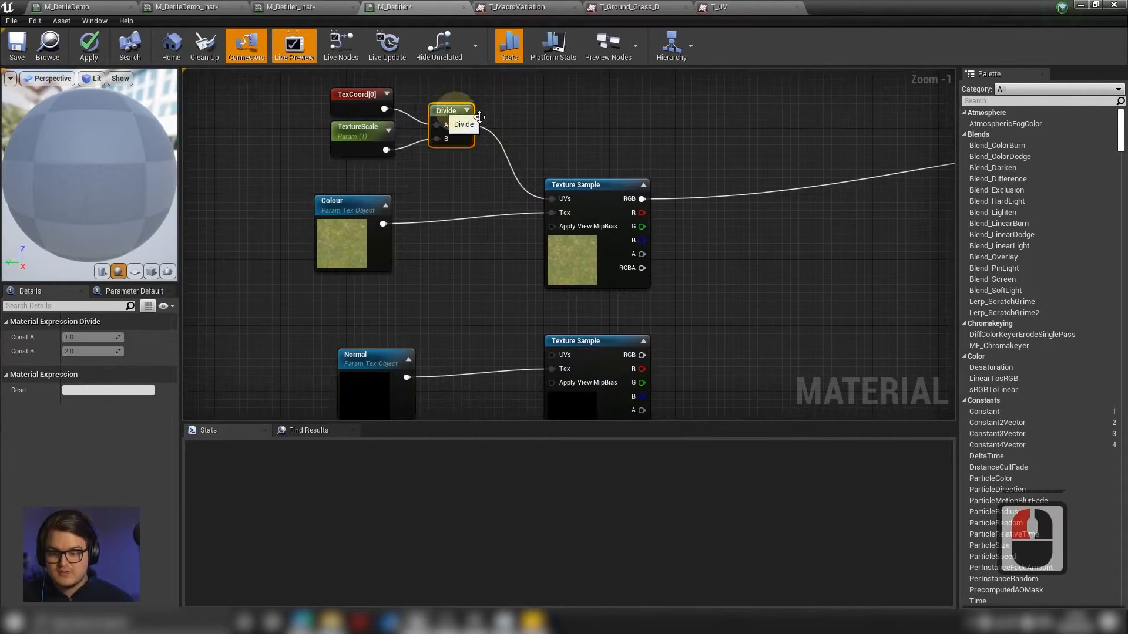
pyautogui.click(574, 172)
pyautogui.click(587, 186)
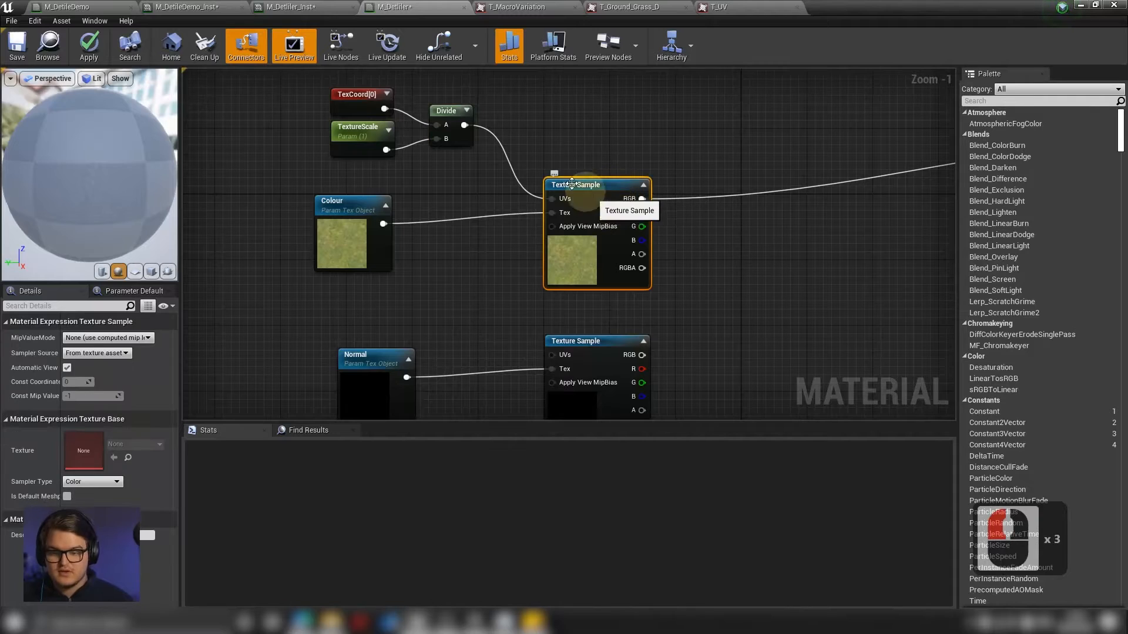
pyautogui.moveTo(463, 125); pyautogui.dragTo(552, 355)
pyautogui.moveTo(500, 242); pyautogui.dragTo(483, 217, button='right')
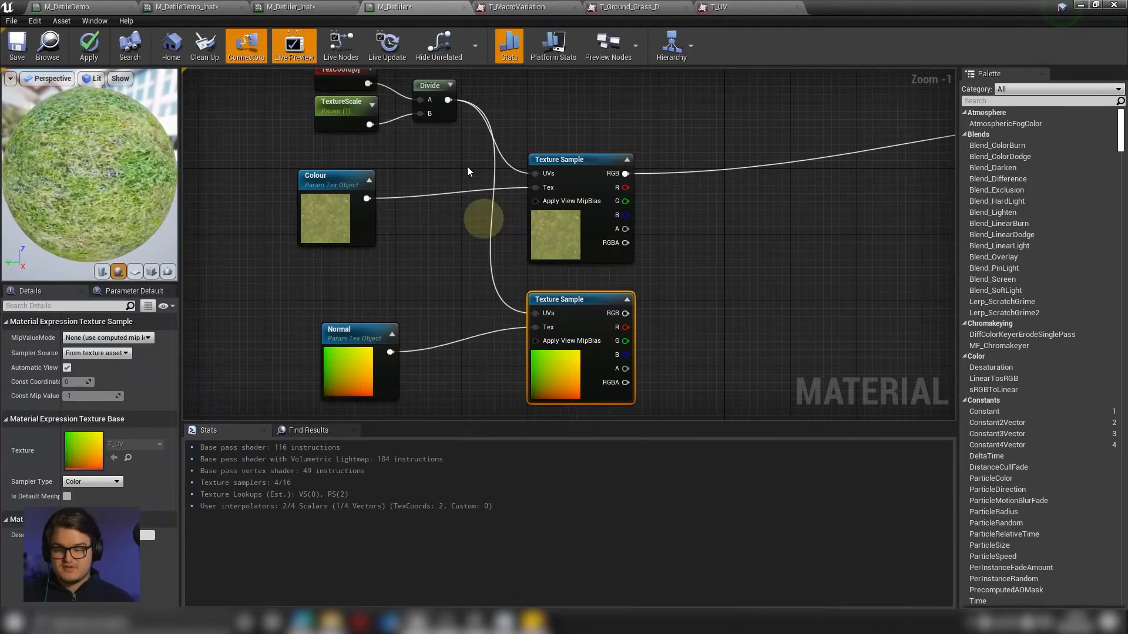
# Assign the T_Ground_Grass normal map to the Normal texture parameter with the Normal sampler type.
pyautogui.click(433, 95)
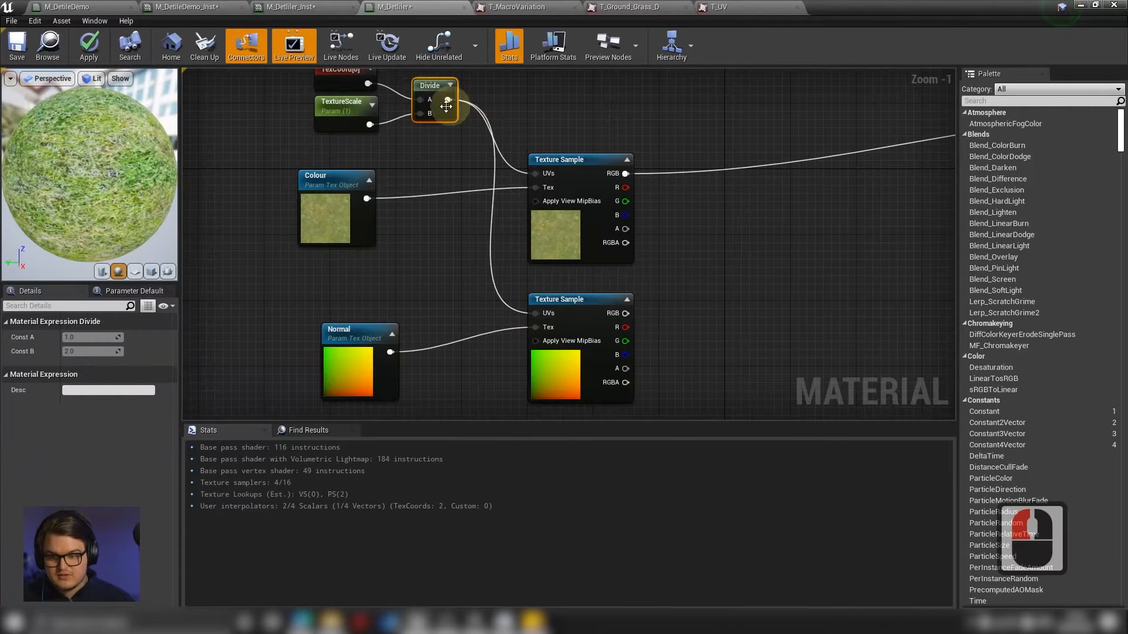
pyautogui.click(563, 158)
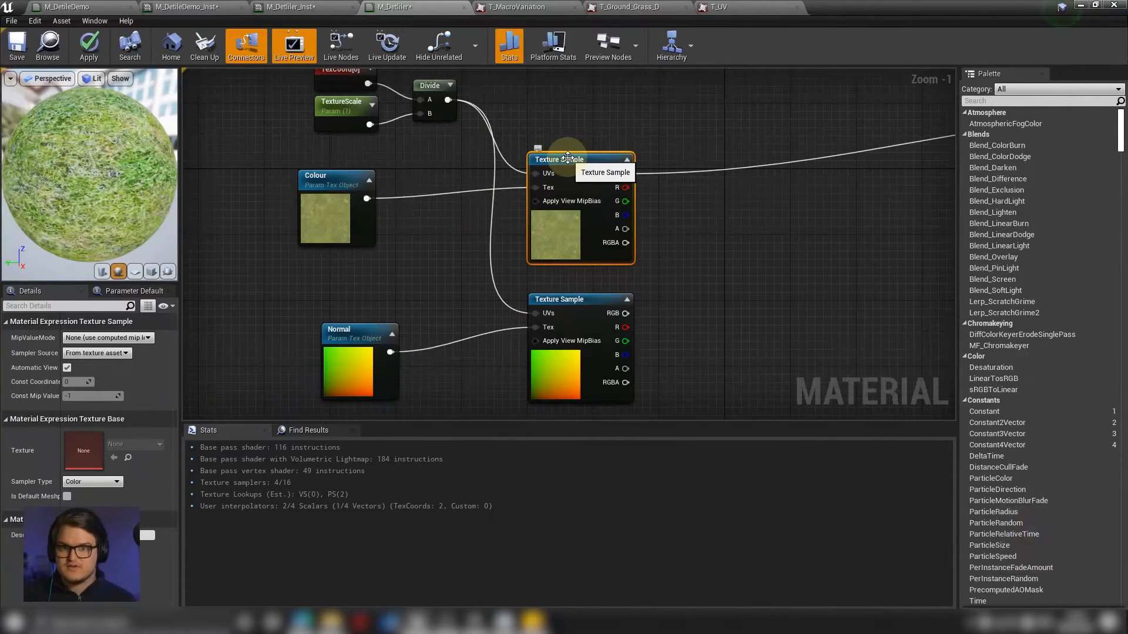
pyautogui.click(372, 330)
pyautogui.scroll(-4, 478, 276)
pyautogui.scroll(5, 468, 276)
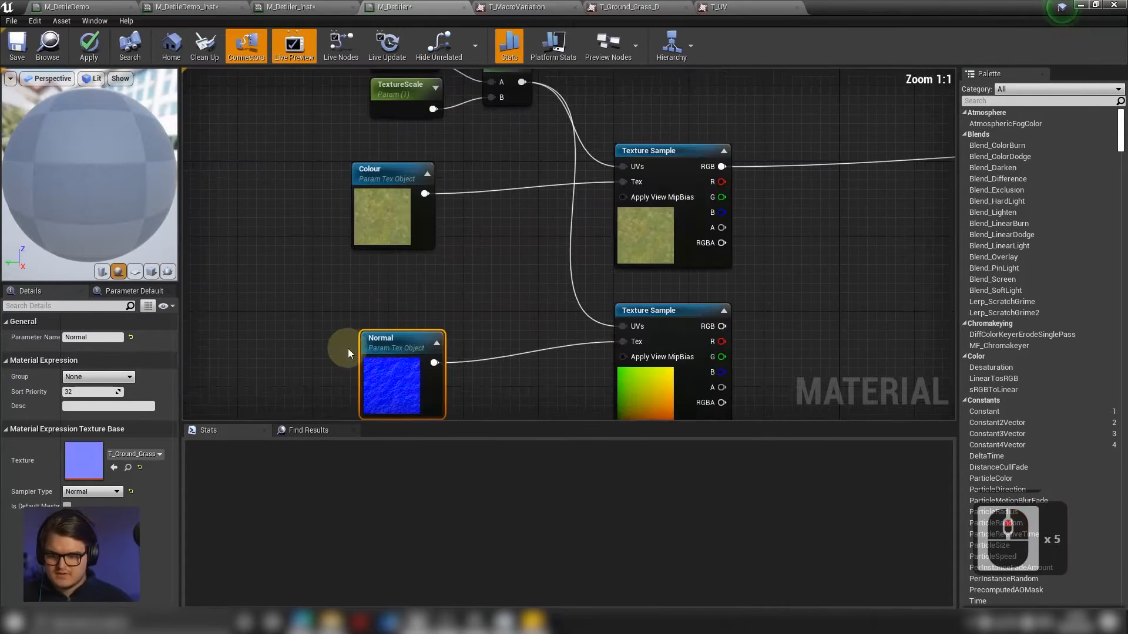
pyautogui.click(348, 348)
pyautogui.click(365, 350)
# Connect the normal Texture Sample's RGB output to the Normal input of the M_Detiler result node.
pyautogui.moveTo(803, 327); pyautogui.dragTo(542, 297, button='right')
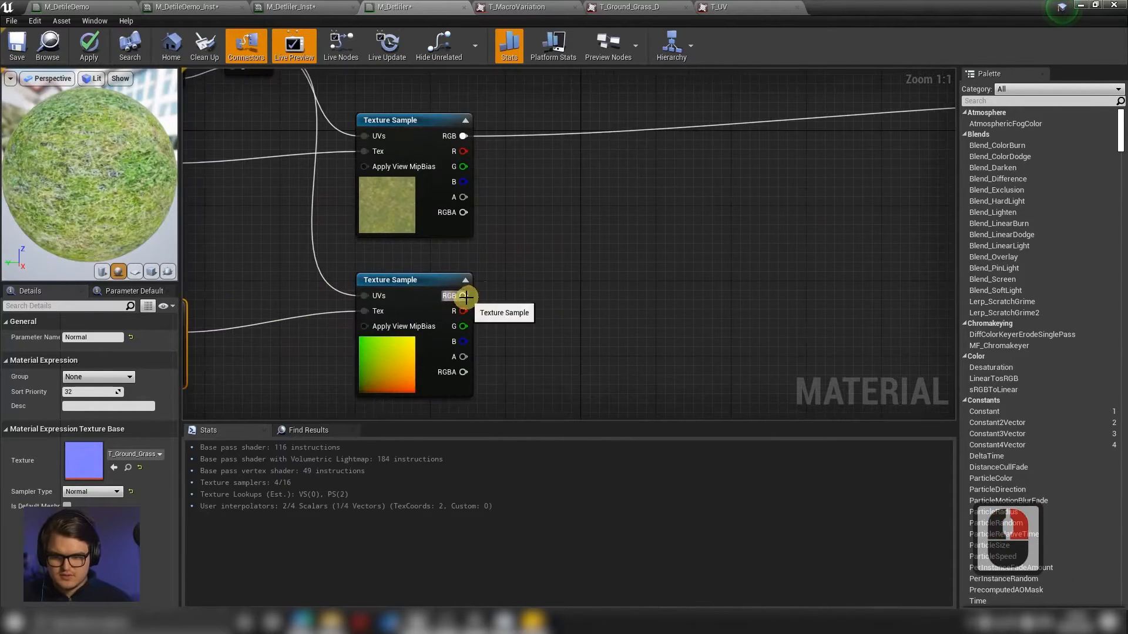
pyautogui.moveTo(464, 295); pyautogui.dragTo(822, 239)
pyautogui.moveTo(637, 194); pyautogui.dragTo(727, 290, button='right')
pyautogui.scroll(-3, 728, 290)
pyautogui.click(573, 95)
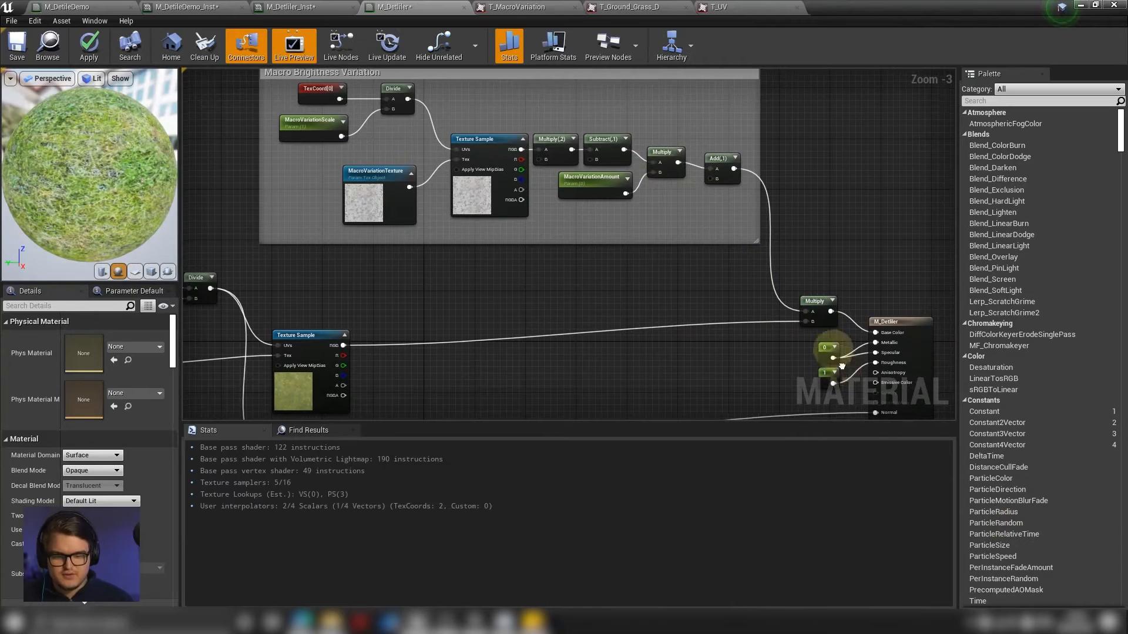
pyautogui.moveTo(842, 366); pyautogui.dragTo(788, 218, button='right')
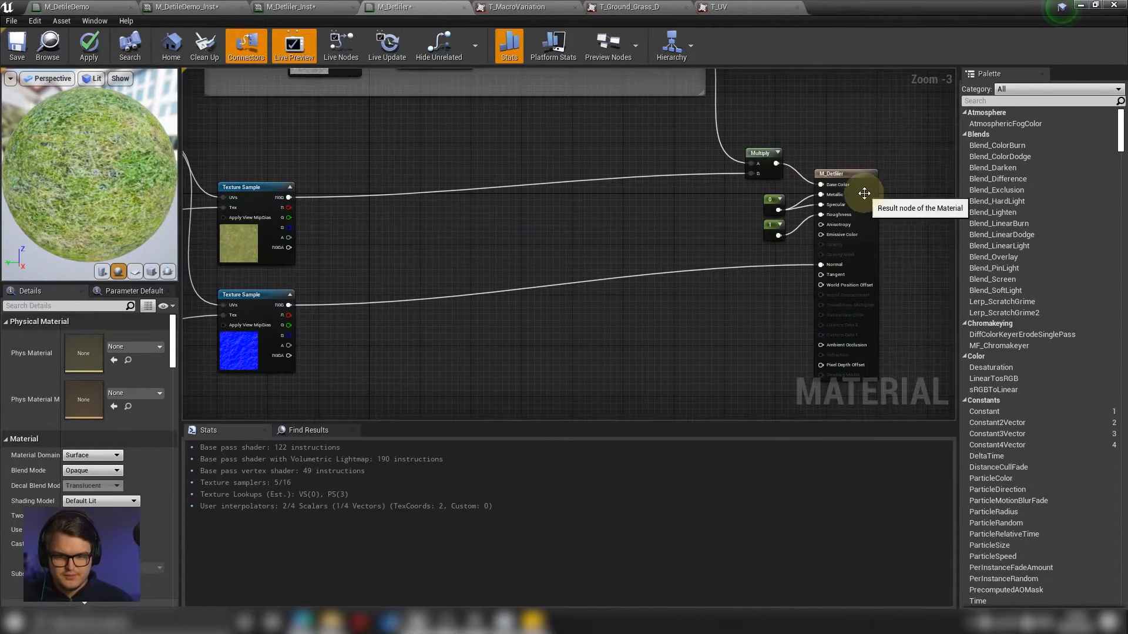
# Duplicate the grass Texture Sample and place the copy directly below the original.
pyautogui.moveTo(350, 239); pyautogui.dragTo(652, 274, button='right')
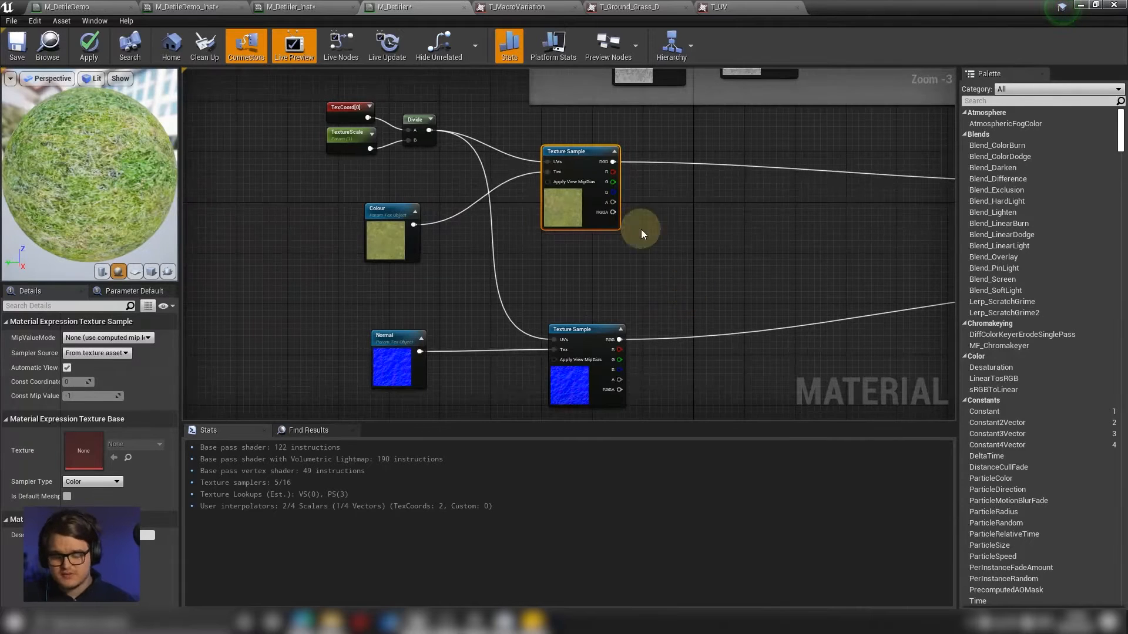
pyautogui.scroll(3, 565, 199)
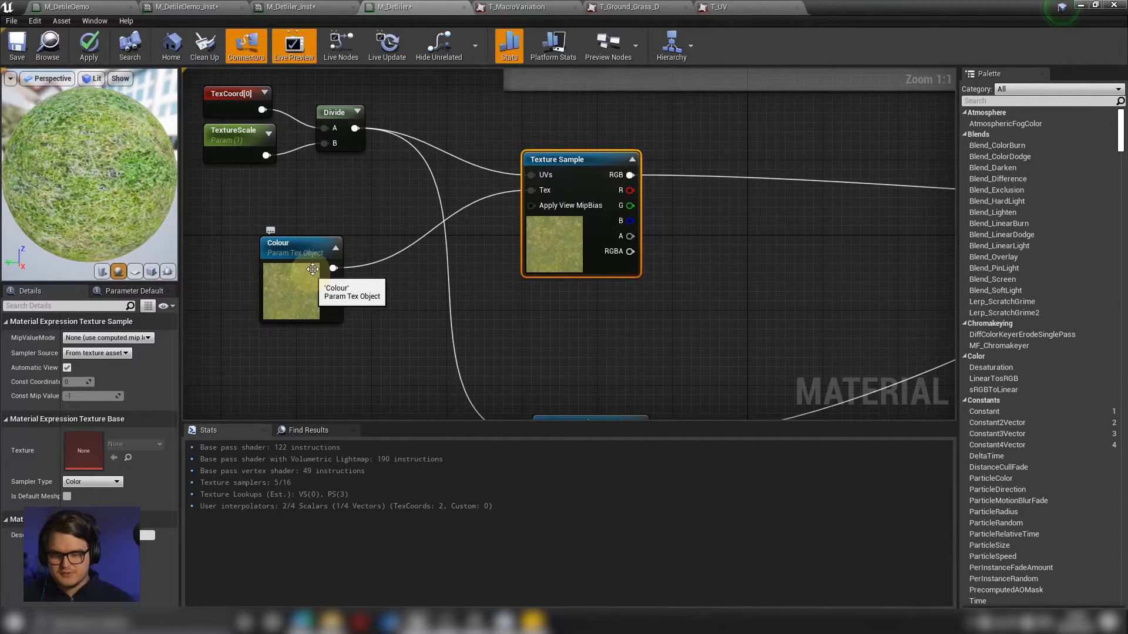
pyautogui.moveTo(312, 269); pyautogui.dragTo(338, 277, button='right')
pyautogui.hotkey('ctrl', 'c')
pyautogui.hotkey('ctrl', 'v')
pyautogui.moveTo(742, 268); pyautogui.dragTo(671, 321)
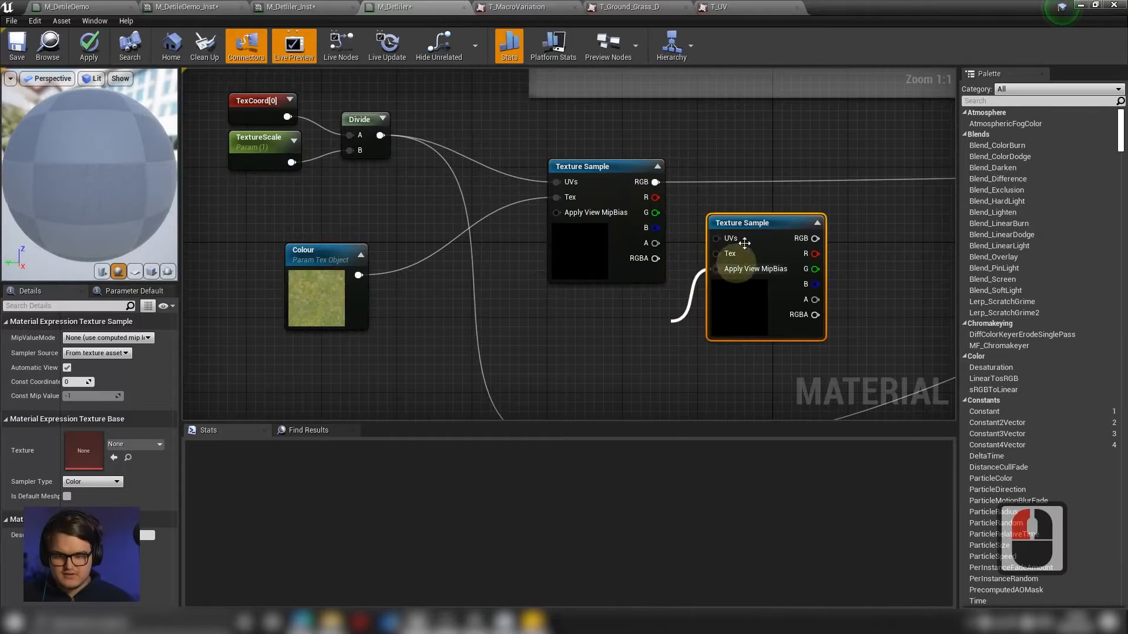
pyautogui.moveTo(756, 223); pyautogui.dragTo(587, 307)
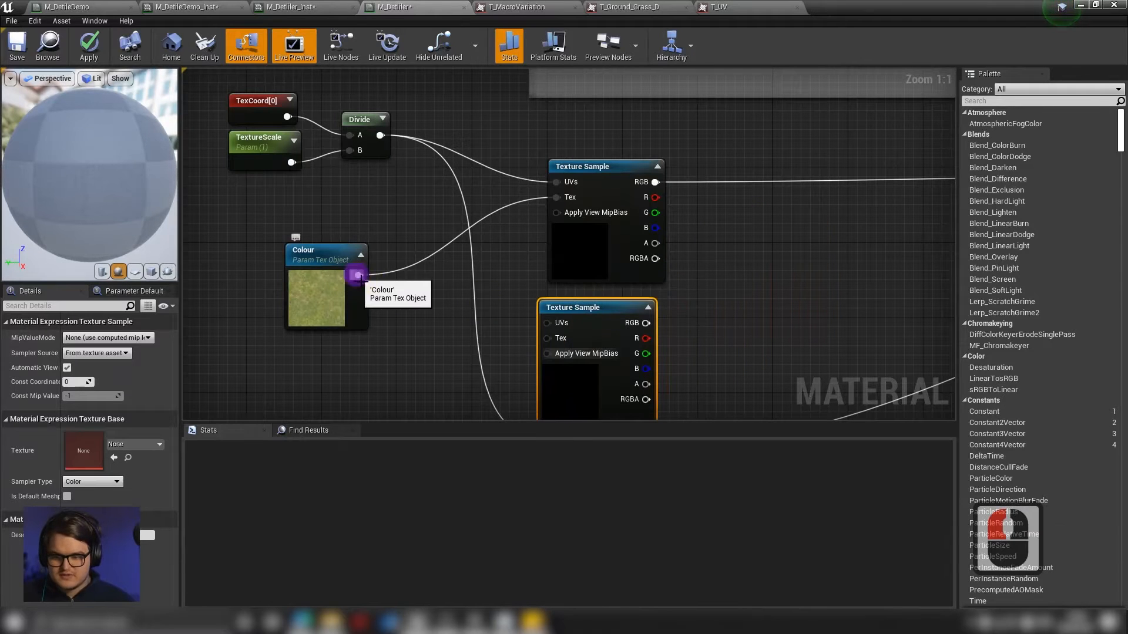
# Connect Colour to the duplicated Texture Sample's Tex input and align the copy under the original sample.
pyautogui.moveTo(357, 275); pyautogui.dragTo(549, 338)
pyautogui.moveTo(929, 276); pyautogui.dragTo(809, 246, button='right')
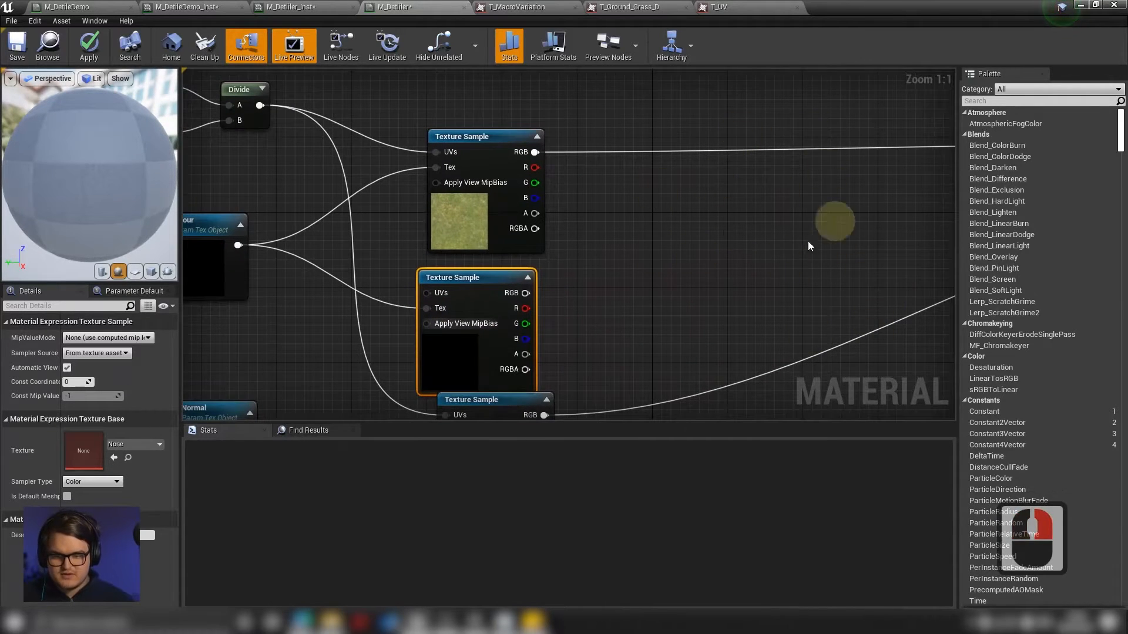
pyautogui.moveTo(808, 198); pyautogui.dragTo(813, 222, button='right')
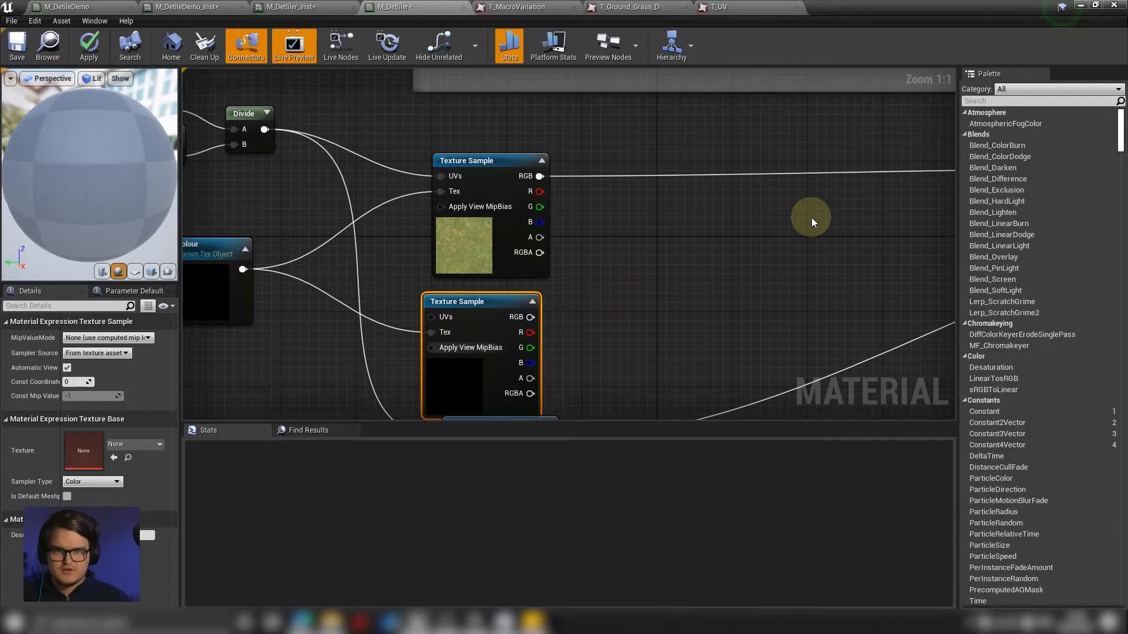
pyautogui.moveTo(584, 256); pyautogui.dragTo(639, 272, button='right')
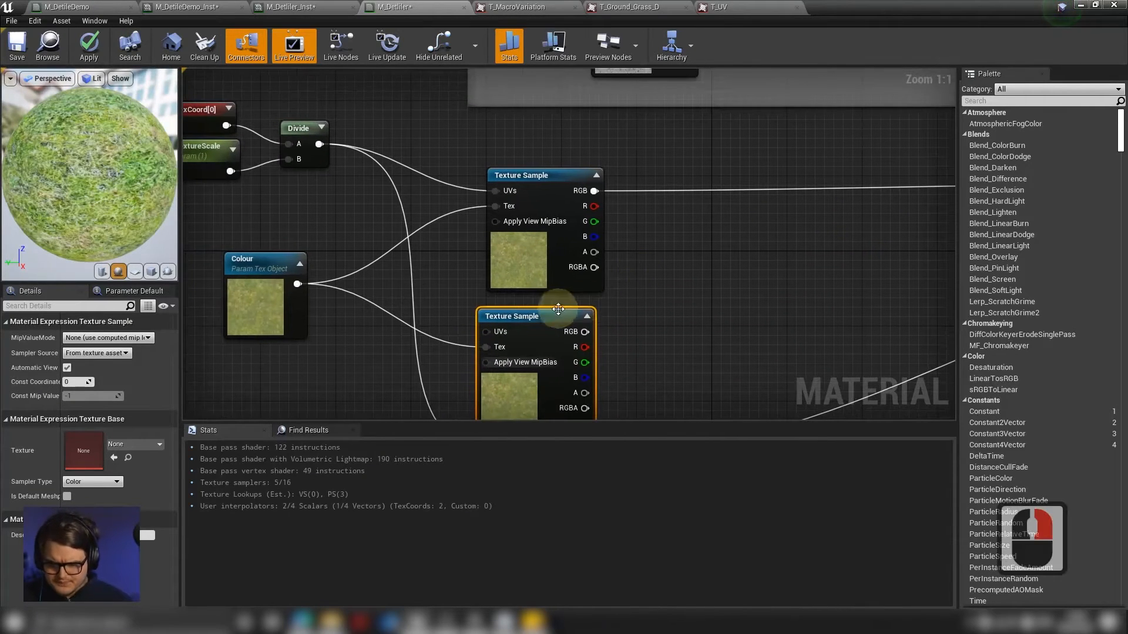
pyautogui.moveTo(559, 313); pyautogui.dragTo(570, 314)
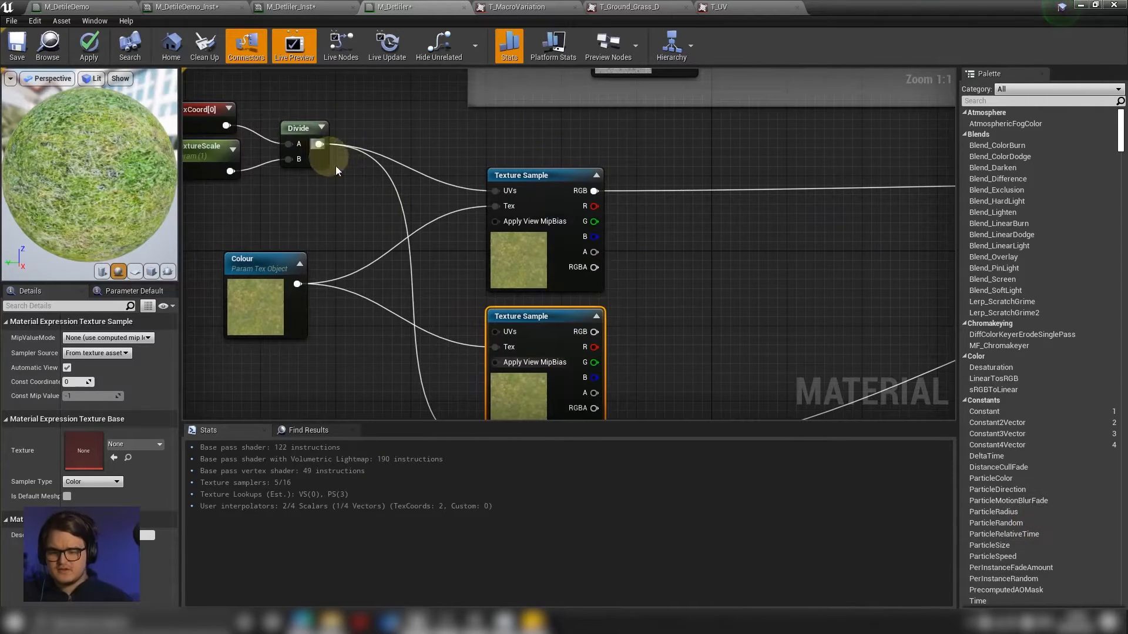
# Add a Multiply node beside the Divide node.
pyautogui.moveTo(314, 154); pyautogui.dragTo(402, 151, button='right')
pyautogui.click(621, 313)
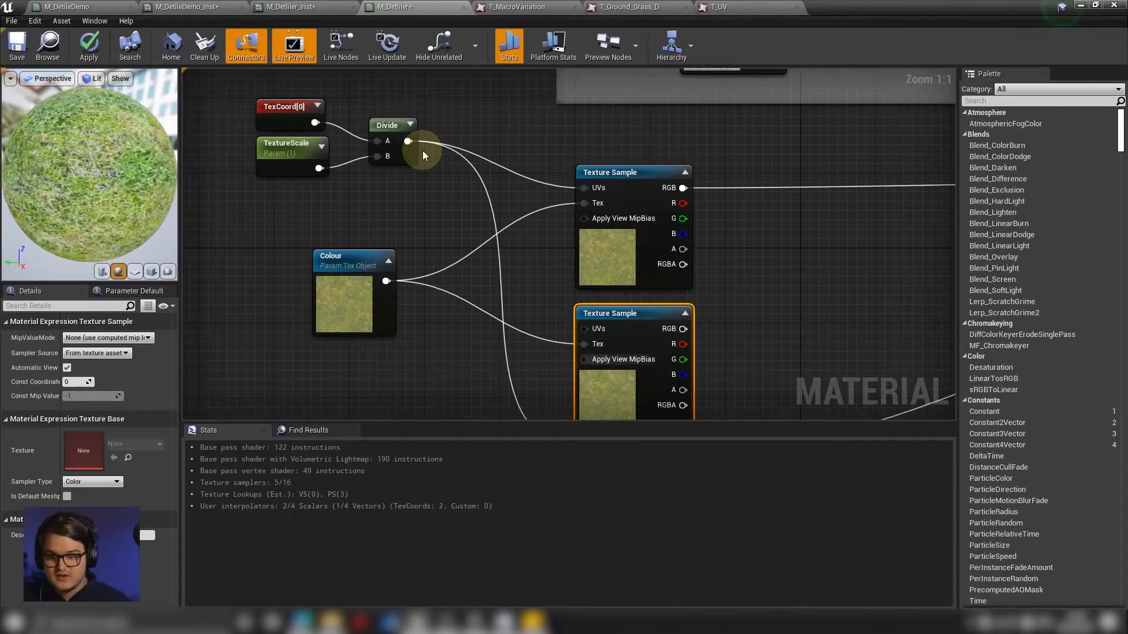
pyautogui.moveTo(408, 141); pyautogui.dragTo(445, 170)
pyautogui.write('mul')
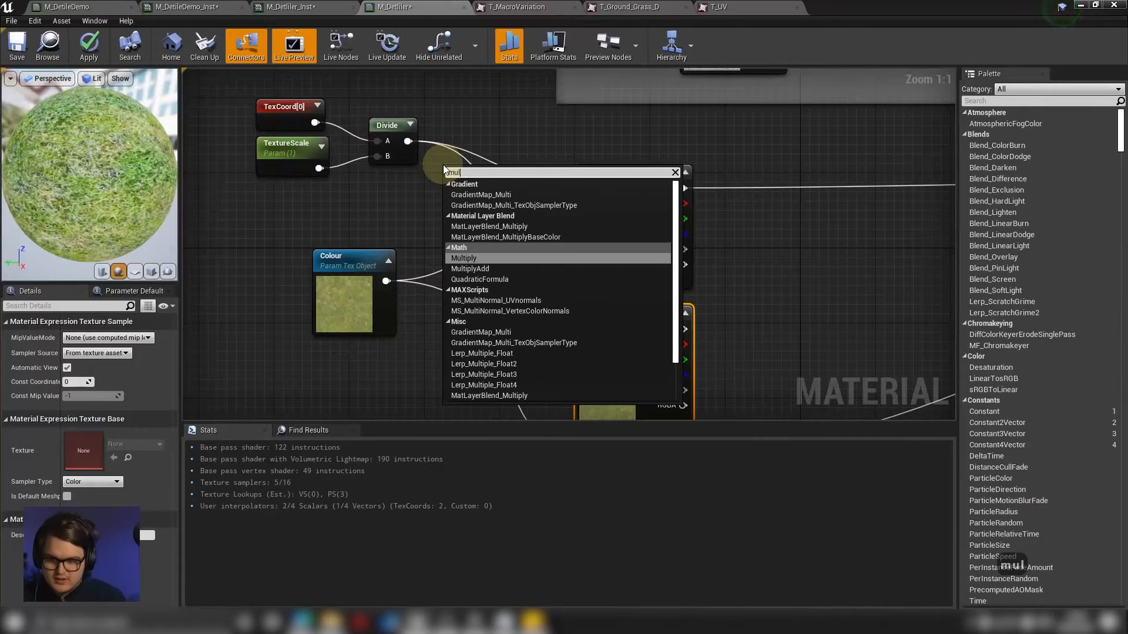
pyautogui.press('Return')
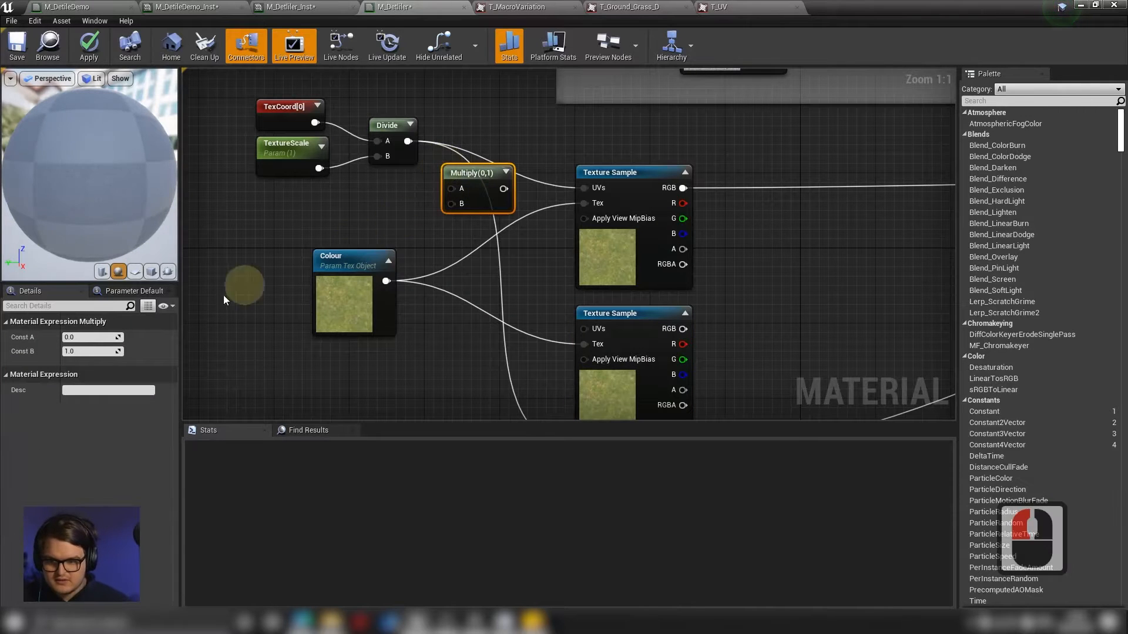
# Set the Multiply node's Const B to 1.13 and feed its A input from the Divide output.
pyautogui.doubleClick(100, 351)
pyautogui.write('1.')
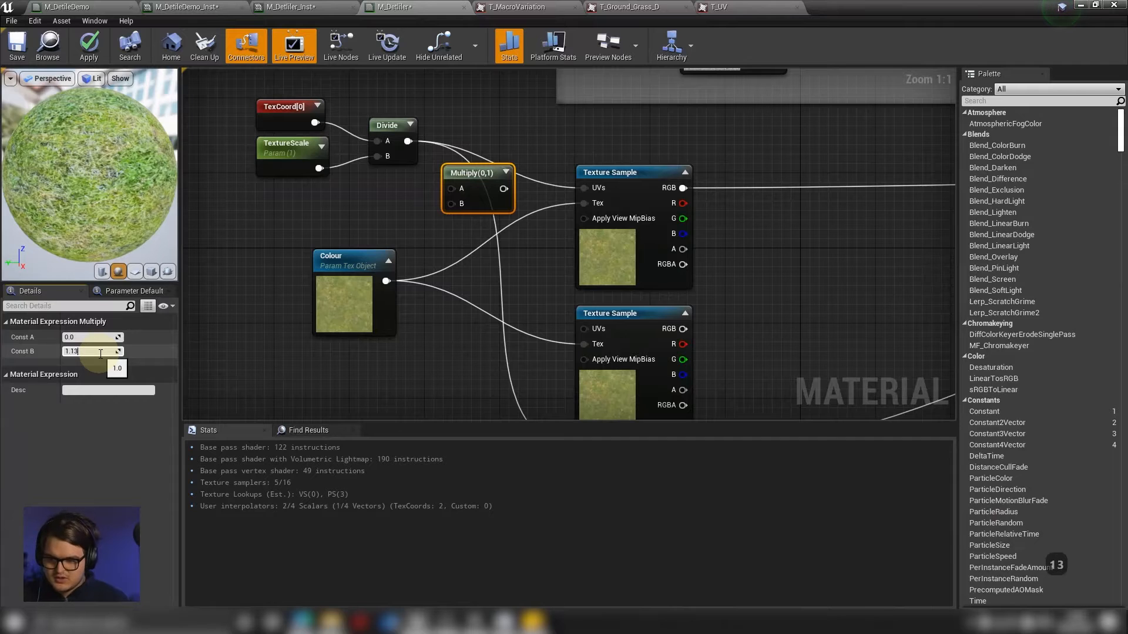
pyautogui.write('13')
pyautogui.press('Return')
pyautogui.moveTo(449, 186); pyautogui.dragTo(496, 294)
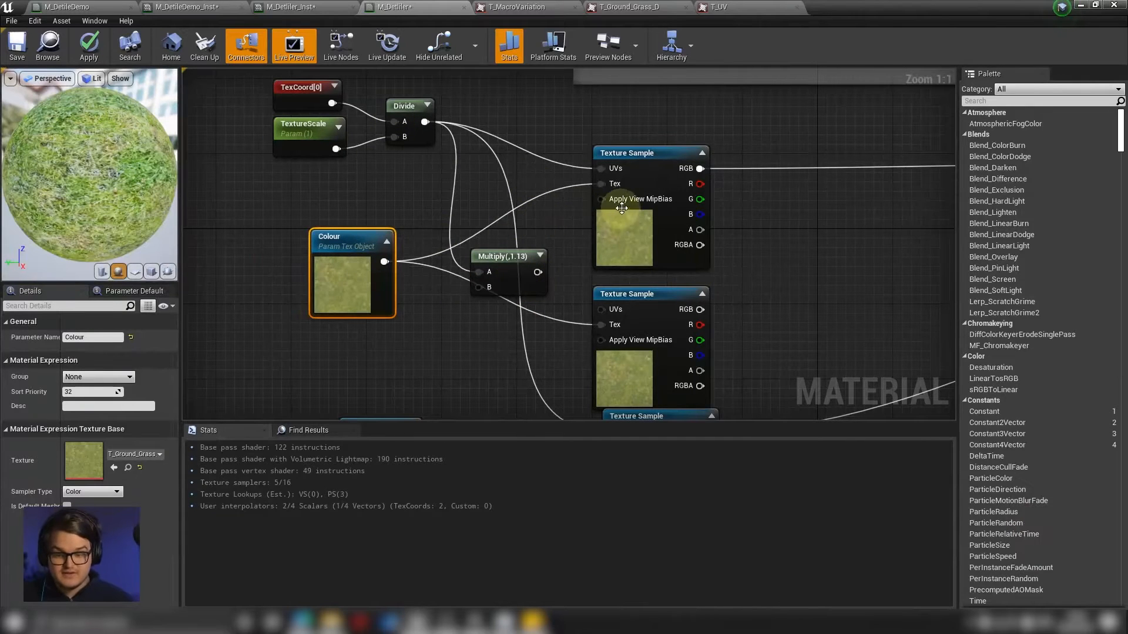
# Add a Rotator node between the Multiply node and the duplicated Texture Sample, making room for it.
pyautogui.click(643, 203)
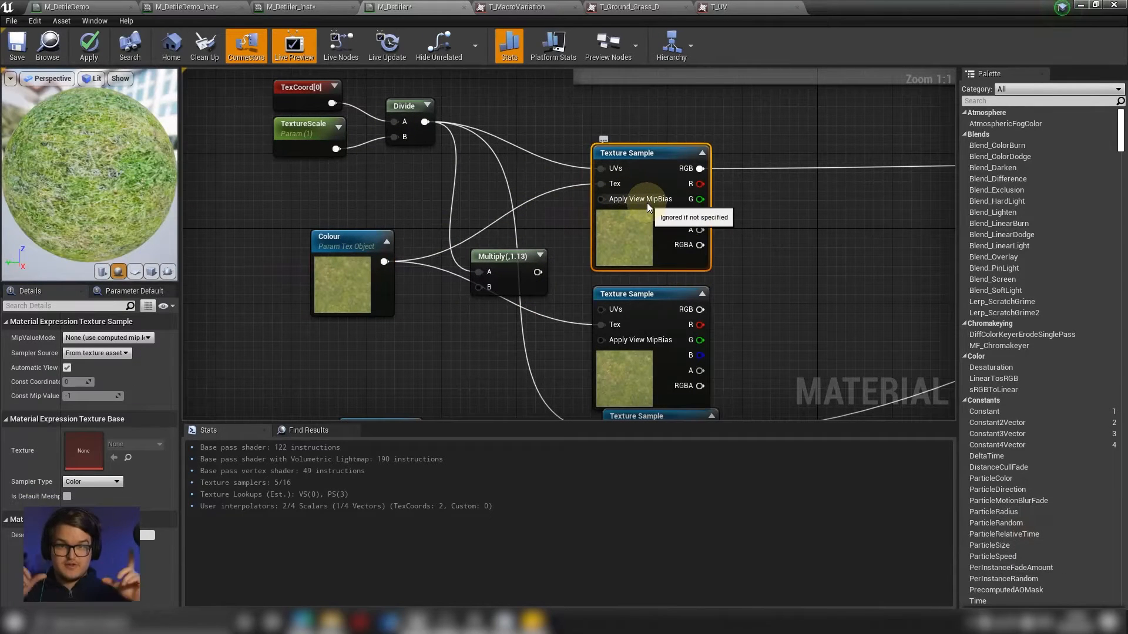
pyautogui.moveTo(647, 203); pyautogui.dragTo(628, 165, button='right')
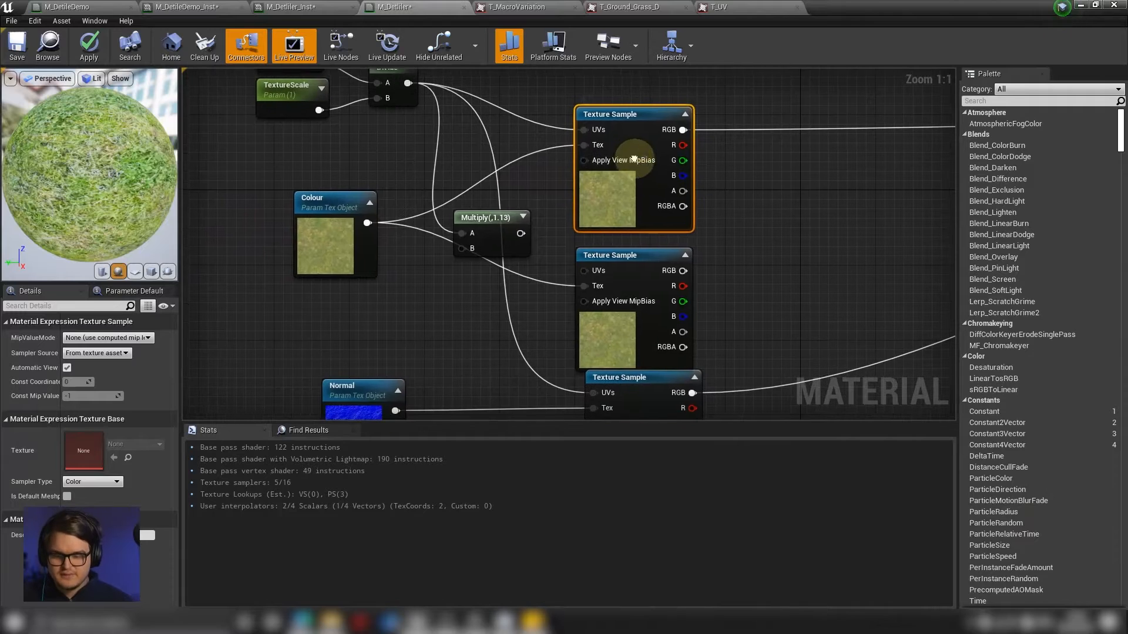
pyautogui.moveTo(495, 219); pyautogui.dragTo(456, 190)
pyautogui.rightClick(532, 235)
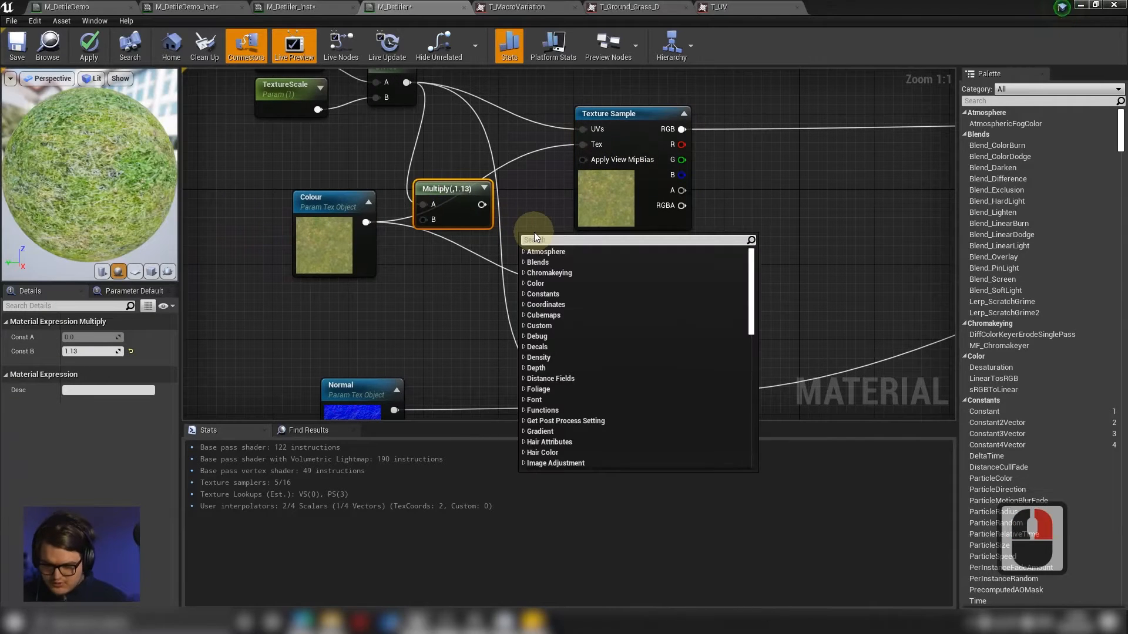
pyautogui.write('rotat')
pyautogui.press('Return')
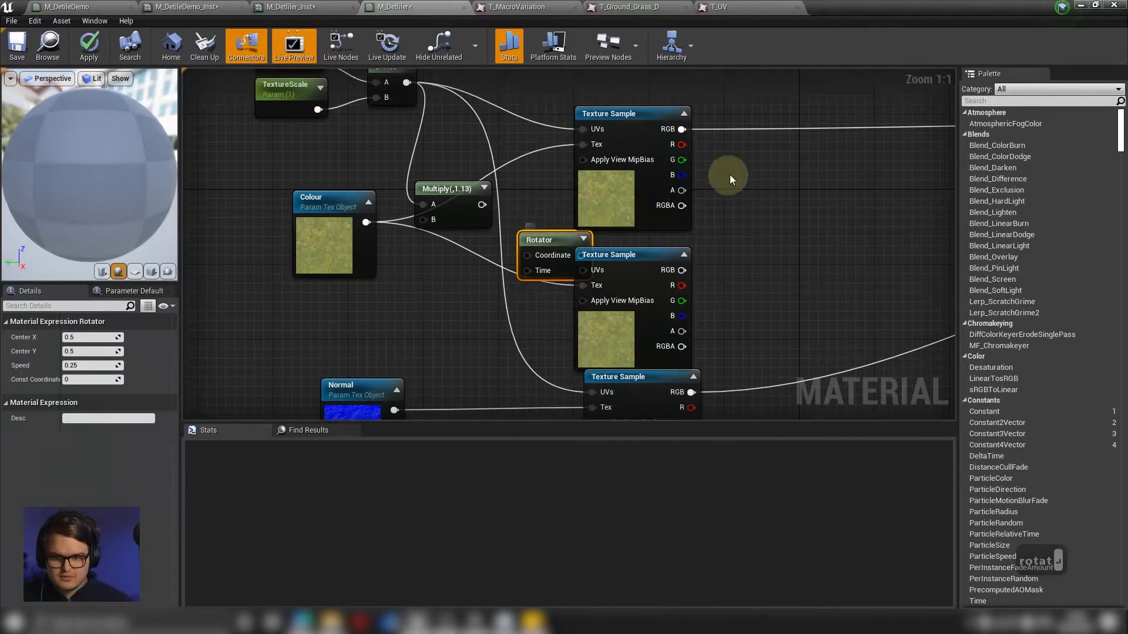
pyautogui.moveTo(730, 175); pyautogui.dragTo(629, 262)
pyautogui.moveTo(666, 255); pyautogui.dragTo(668, 256)
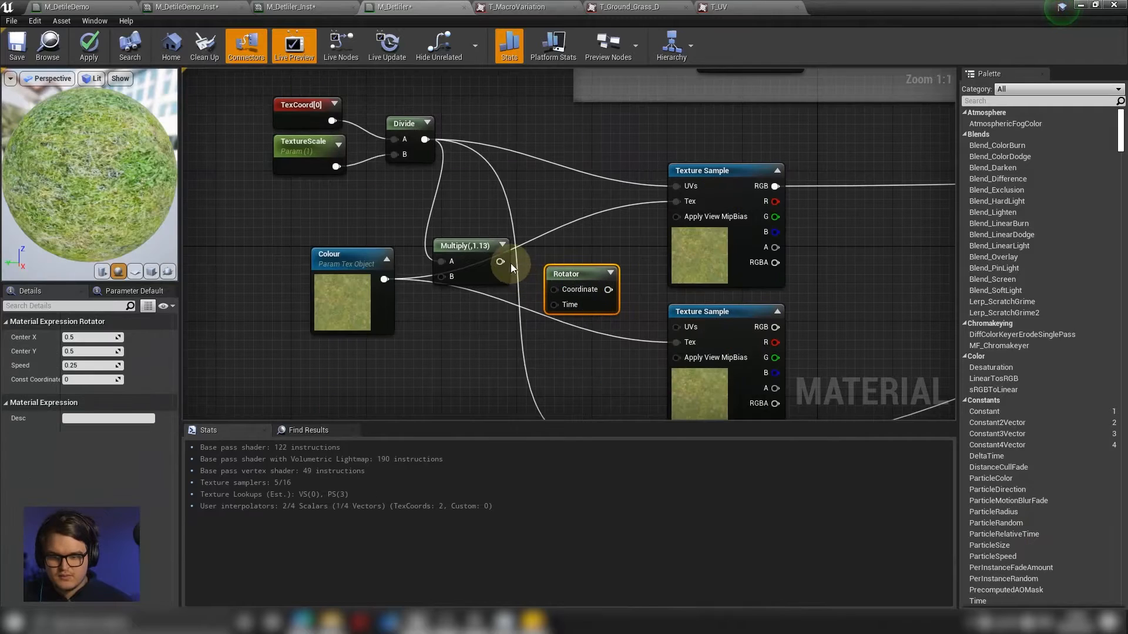
# Connect the Multiply output to the Rotator's Coordinate input.
pyautogui.moveTo(500, 262); pyautogui.dragTo(585, 351)
pyautogui.click(576, 275)
pyautogui.moveTo(604, 297); pyautogui.dragTo(586, 293, button='right')
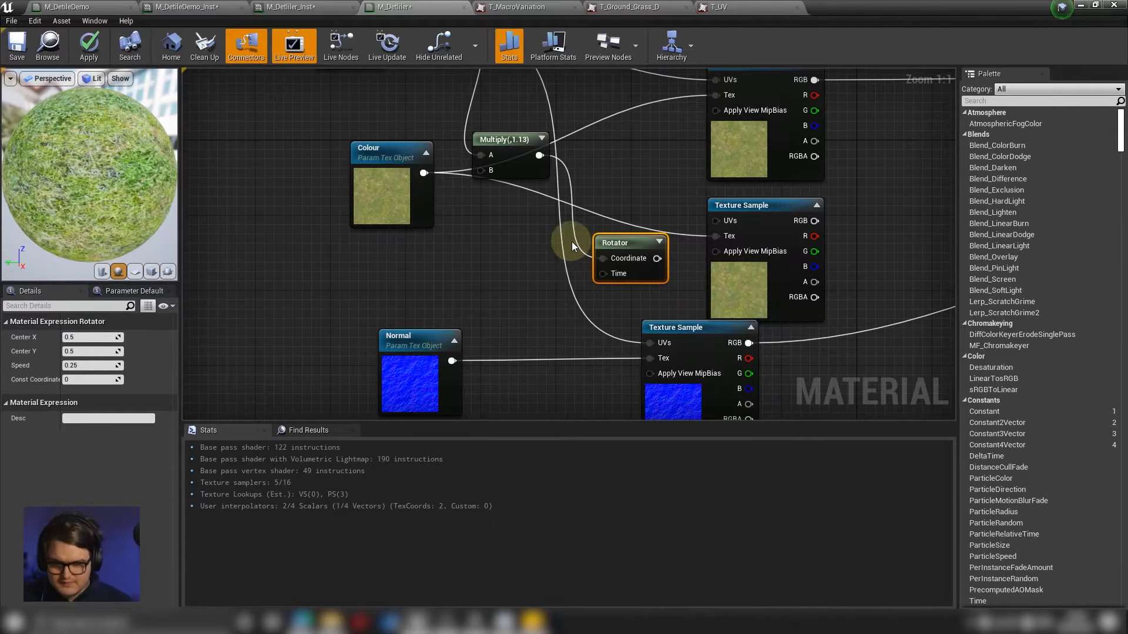
# Add a Constant node beside the Rotator and convert it to a parameter named RotationAmount.
pyautogui.moveTo(572, 241); pyautogui.dragTo(582, 255, button='right')
pyautogui.click(509, 265)
pyautogui.rightClick(516, 272)
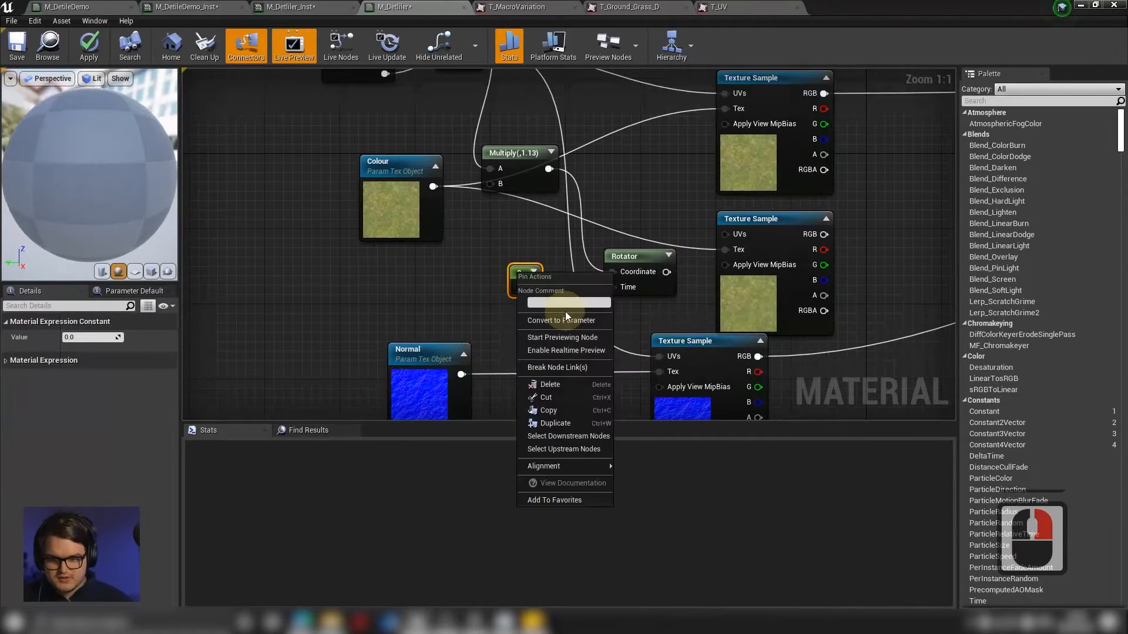
pyautogui.click(563, 319)
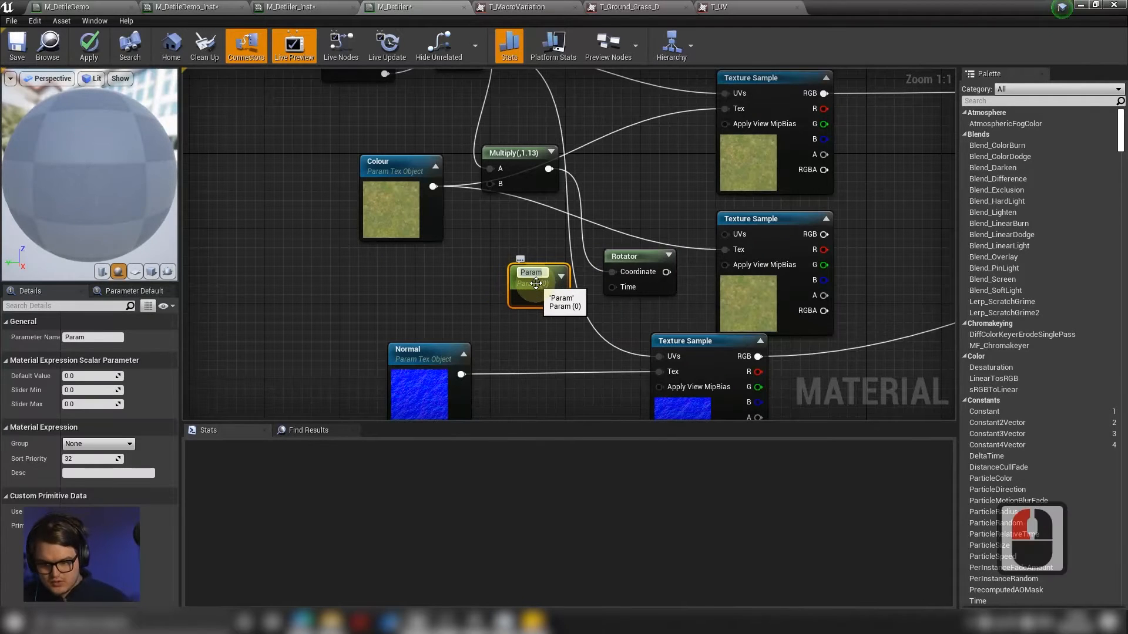
pyautogui.write('Roa')
pyautogui.press('BackSpace')
pyautogui.write('tati')
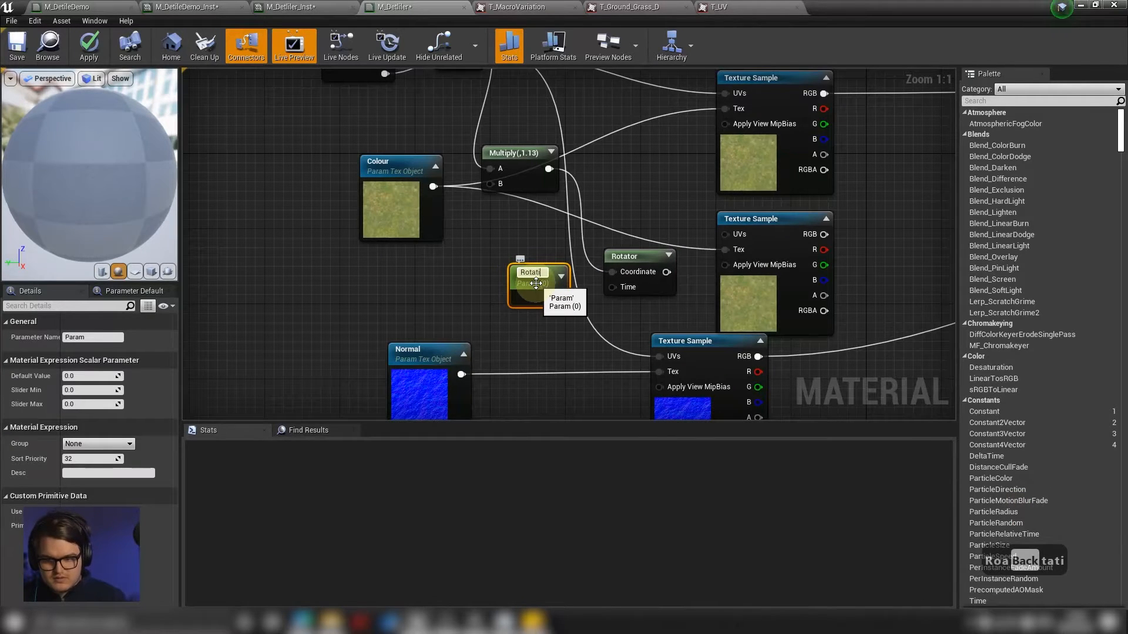
pyautogui.write('onAmount')
pyautogui.press('Return')
pyautogui.press('Return')
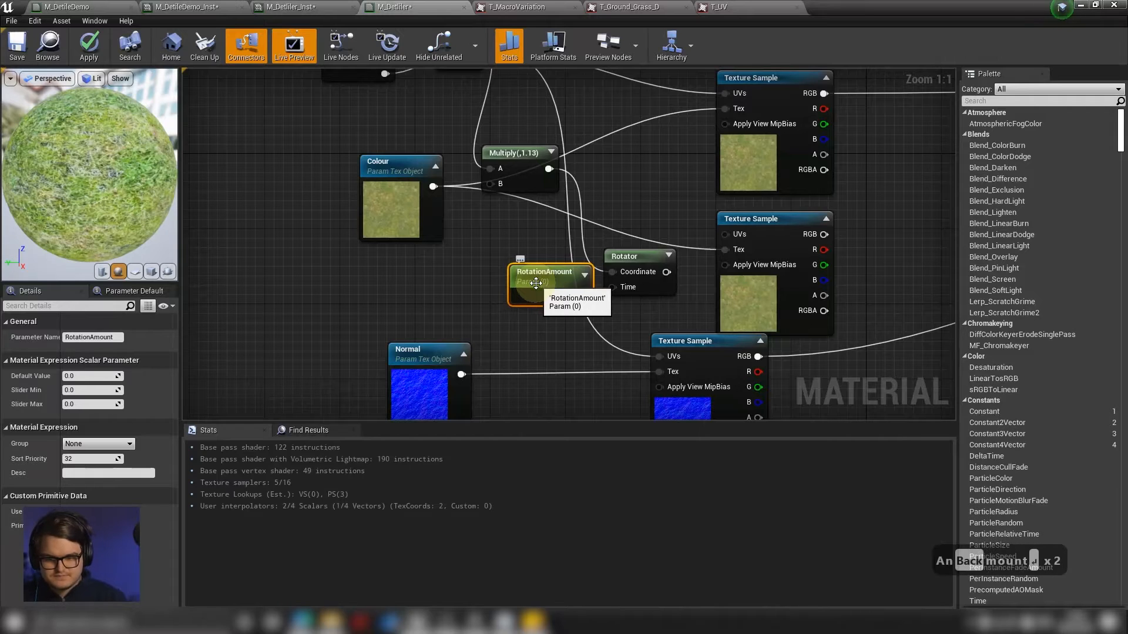
# Connect RotationAmount to the Rotator's Time input and the Rotator output to the duplicated Texture Sample's UVs.
pyautogui.moveTo(536, 283); pyautogui.dragTo(623, 289)
pyautogui.moveTo(692, 249); pyautogui.dragTo(641, 277, button='right')
pyautogui.moveTo(615, 300); pyautogui.dragTo(595, 262)
pyautogui.moveTo(560, 228); pyautogui.dragTo(574, 257, button='right')
# Cluster the Multiply, RotationAmount and Rotator nodes together and move the group below the Colour node.
pyautogui.moveTo(356, 227); pyautogui.dragTo(319, 189)
pyautogui.moveTo(488, 232); pyautogui.dragTo(487, 204, button='right')
pyautogui.moveTo(444, 304); pyautogui.dragTo(475, 293)
pyautogui.moveTo(488, 186); pyautogui.dragTo(499, 231)
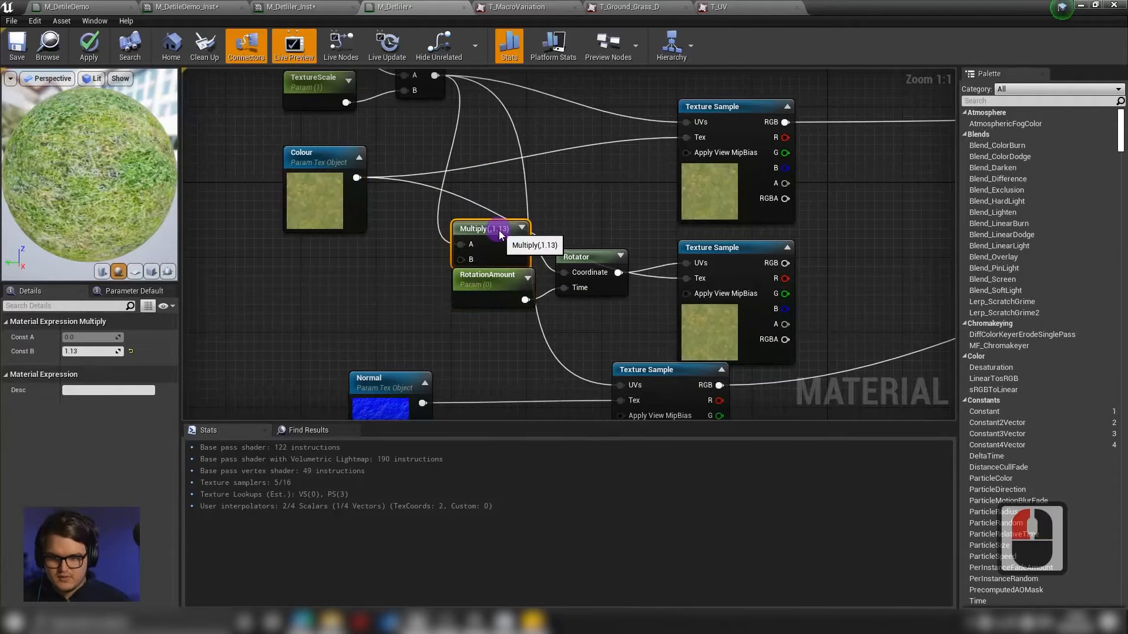
pyautogui.moveTo(589, 226); pyautogui.dragTo(491, 279)
pyautogui.moveTo(495, 233); pyautogui.dragTo(373, 293)
# Move the TexCoord, TextureScale and Divide group farther from the samples and place Colour just before the two grass Texture Samples.
pyautogui.scroll(-2, 449, 144)
pyautogui.moveTo(449, 144); pyautogui.dragTo(521, 217, button='right')
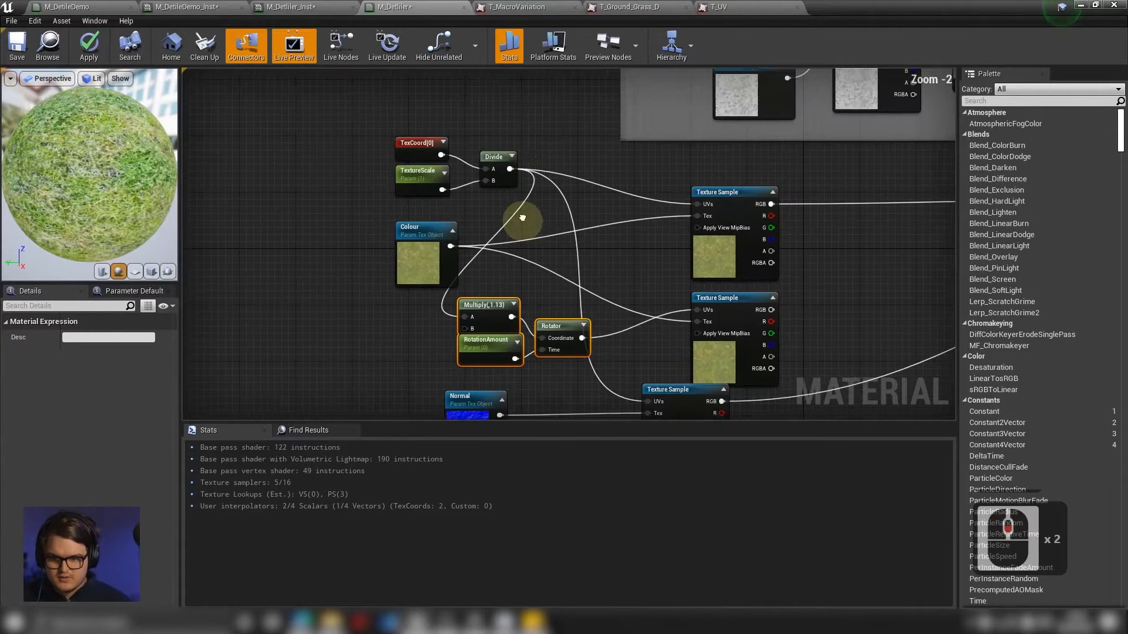
pyautogui.moveTo(523, 126); pyautogui.dragTo(338, 144)
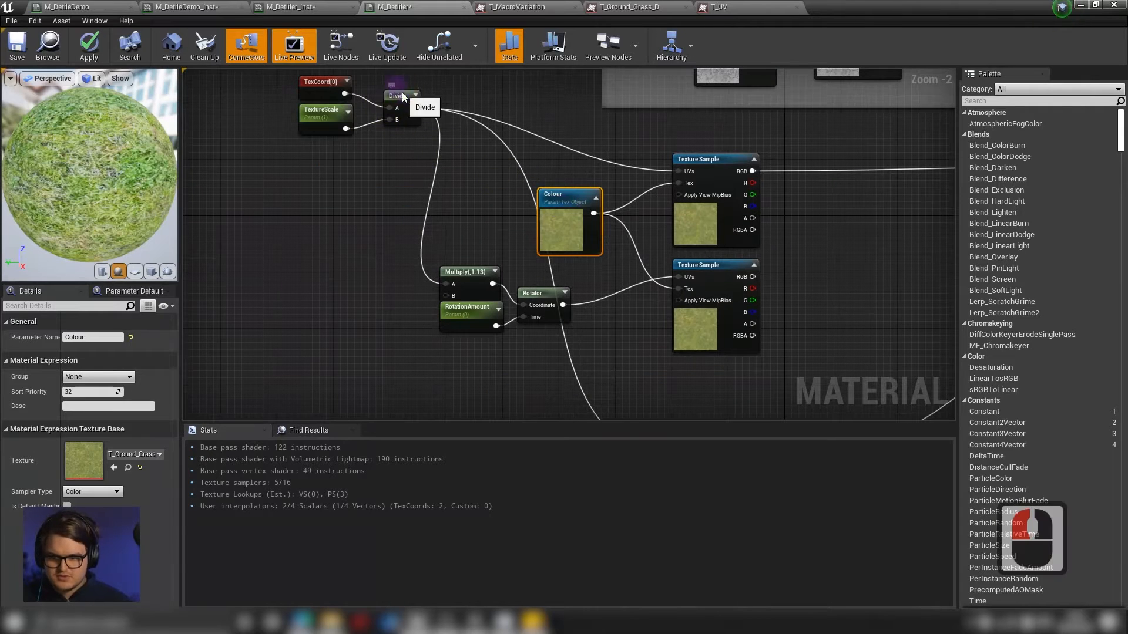
pyautogui.click(402, 96)
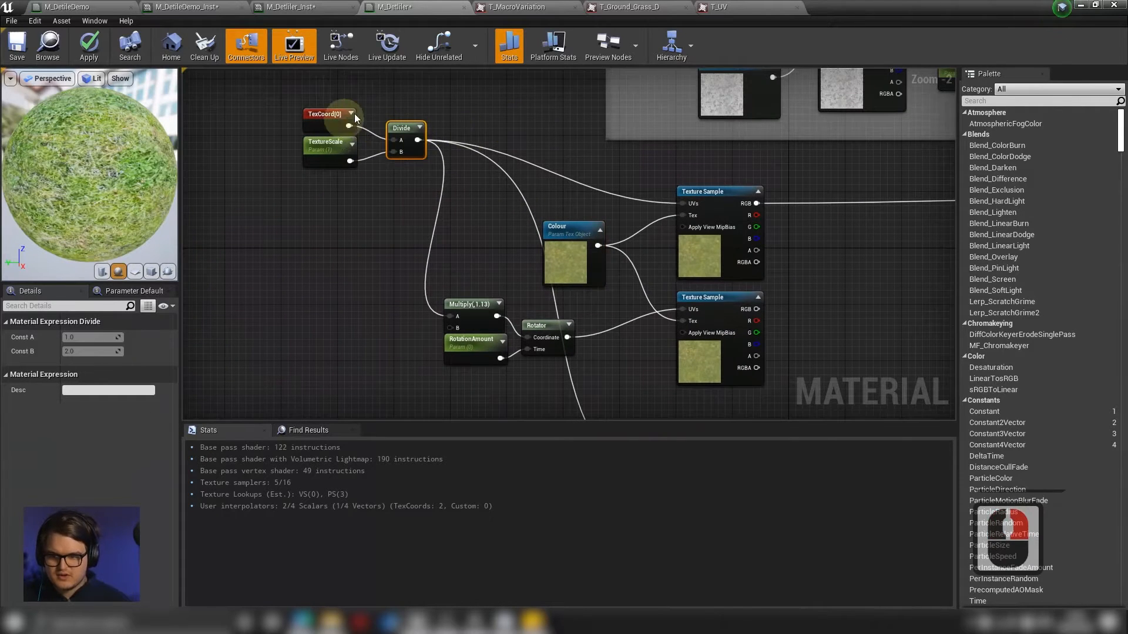
# Examine the UV branch into the second Texture Sample: the Multiply, Rotator and RotationAmount nodes and the parameter's settings.
pyautogui.click(729, 195)
pyautogui.moveTo(624, 257); pyautogui.dragTo(603, 230, button='right')
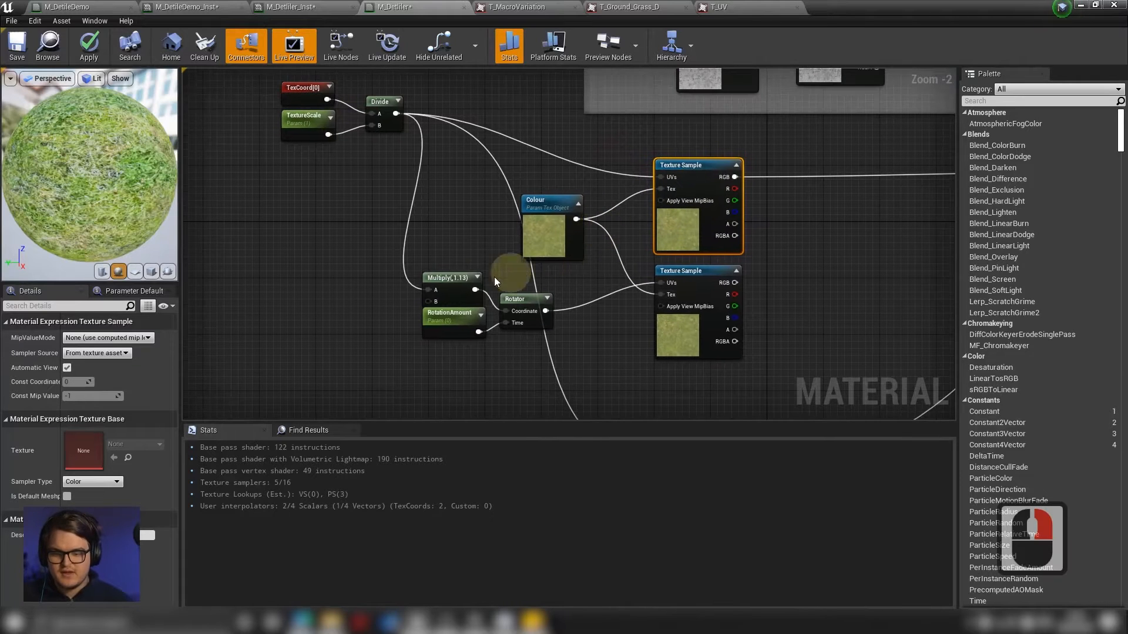
pyautogui.moveTo(503, 285); pyautogui.dragTo(456, 323)
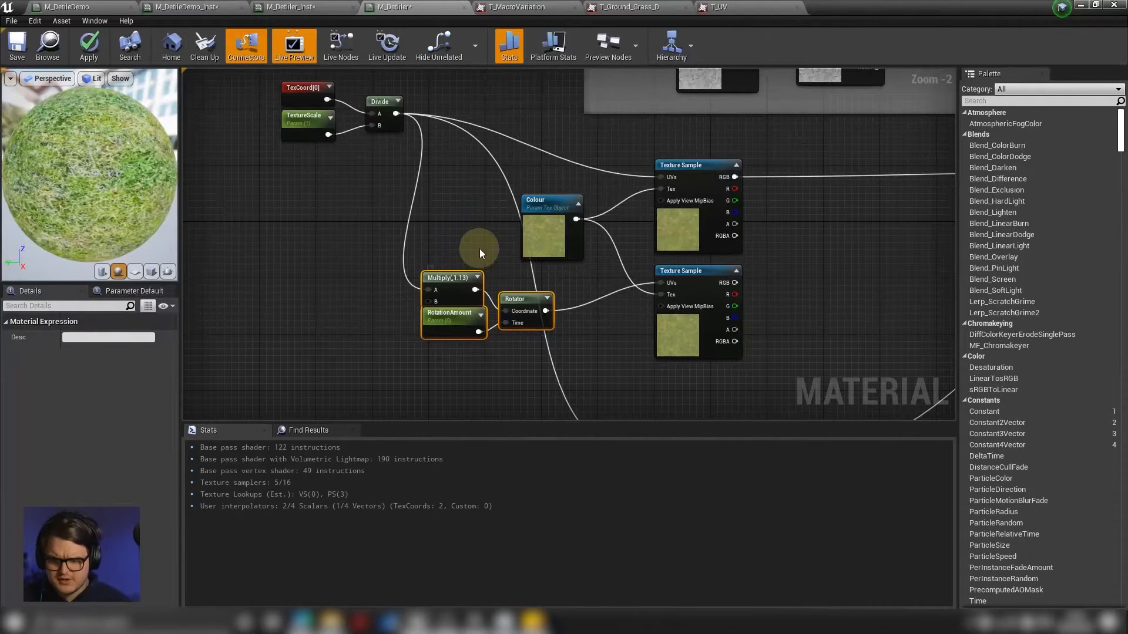
pyautogui.moveTo(480, 248); pyautogui.dragTo(460, 225, button='right')
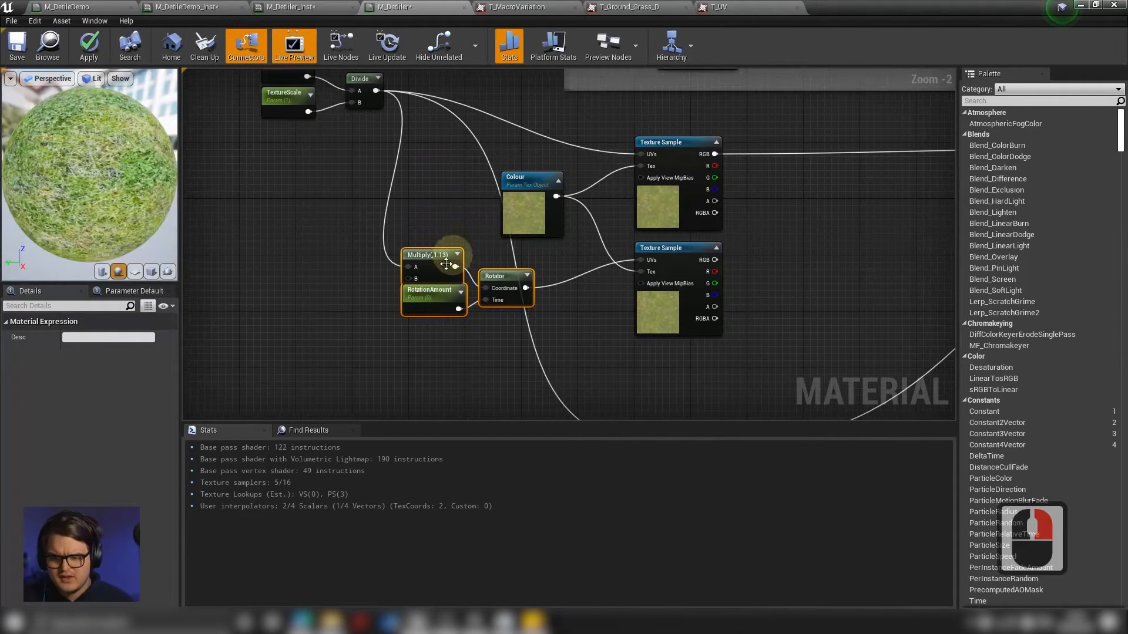
pyautogui.click(441, 297)
pyautogui.moveTo(405, 281); pyautogui.dragTo(401, 306, button='right')
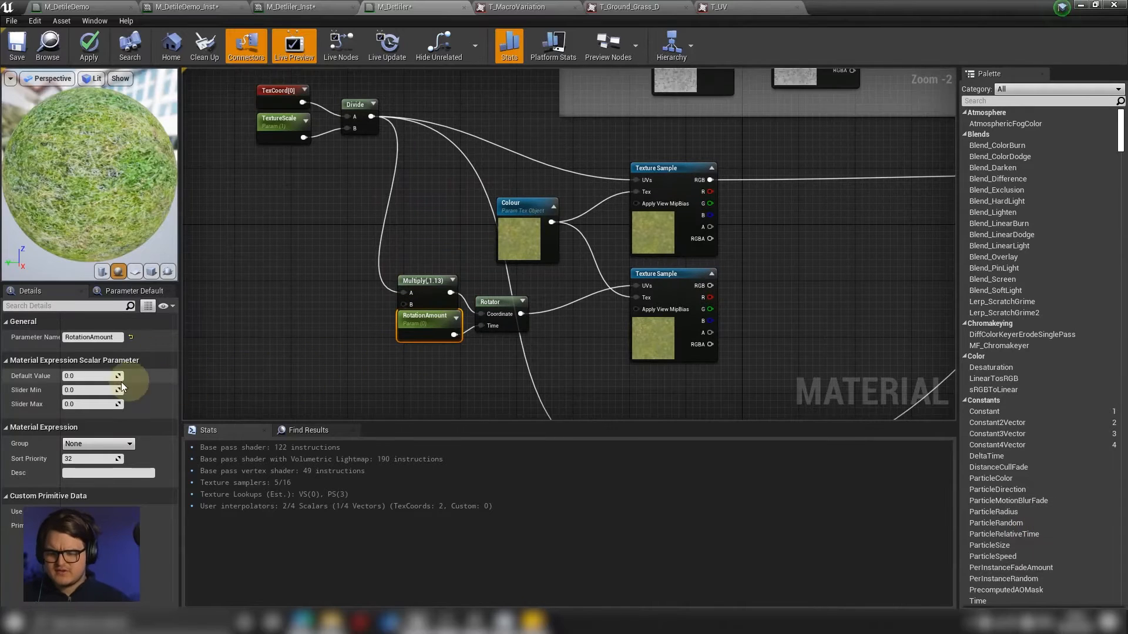
pyautogui.click(95, 375)
pyautogui.click(314, 308)
# Set the Rotator node's speed to 1.
pyautogui.scroll(2, 382, 332)
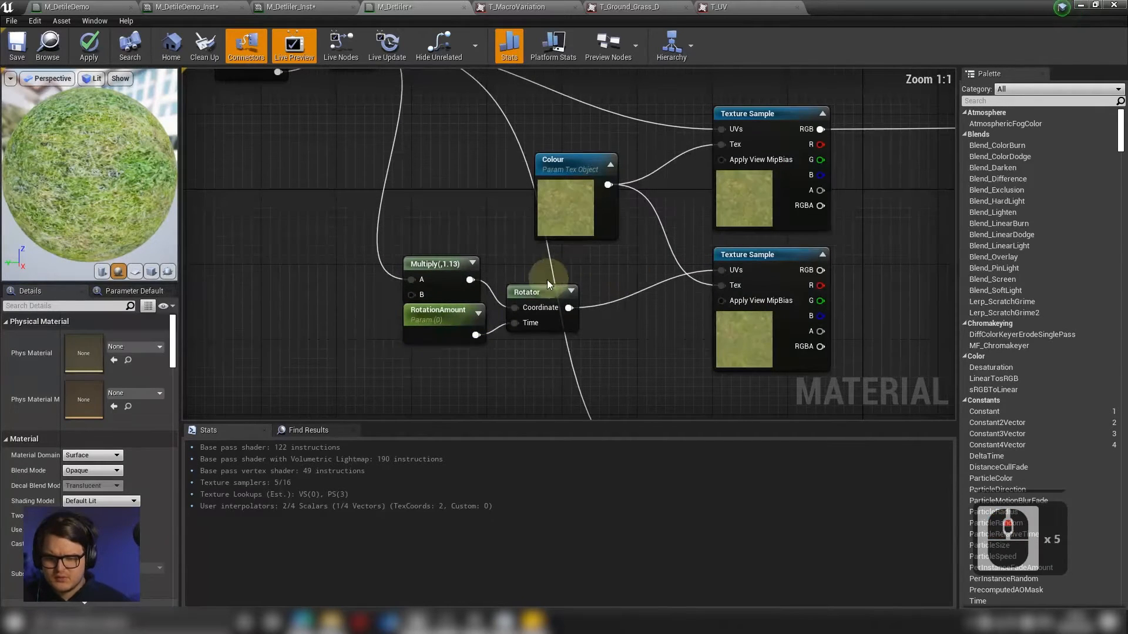
pyautogui.click(552, 293)
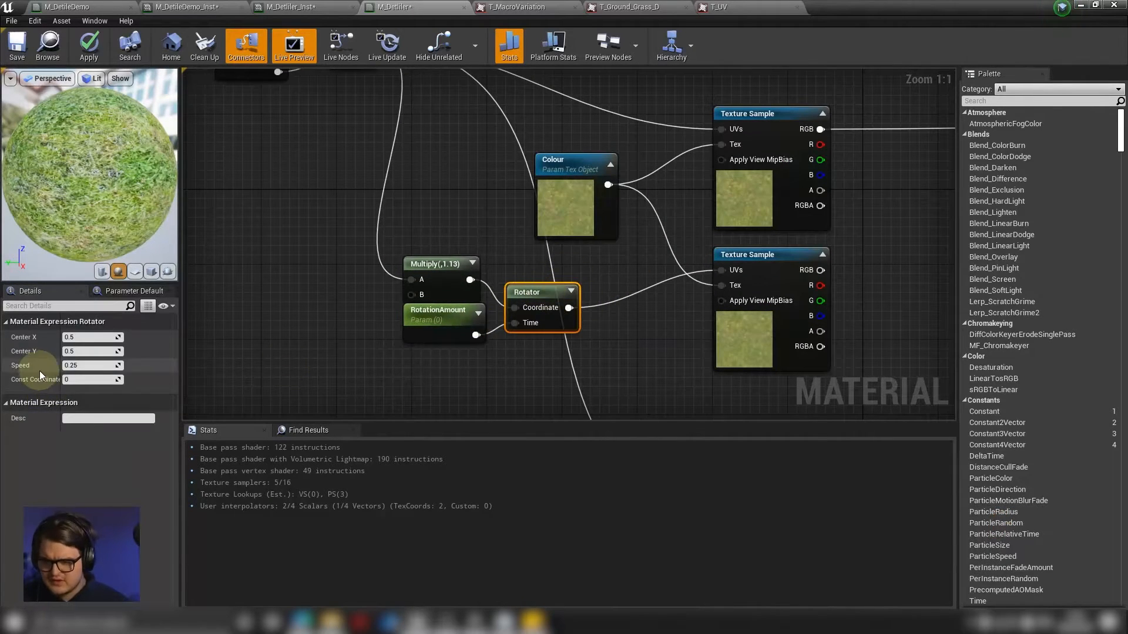
pyautogui.click(78, 365)
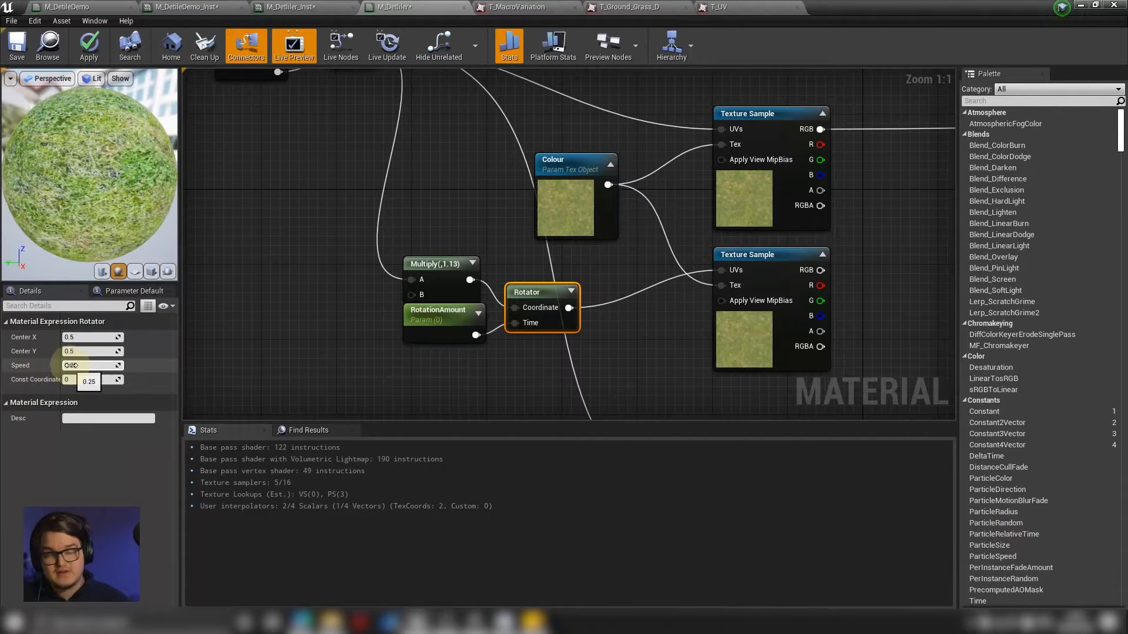
pyautogui.click(72, 365)
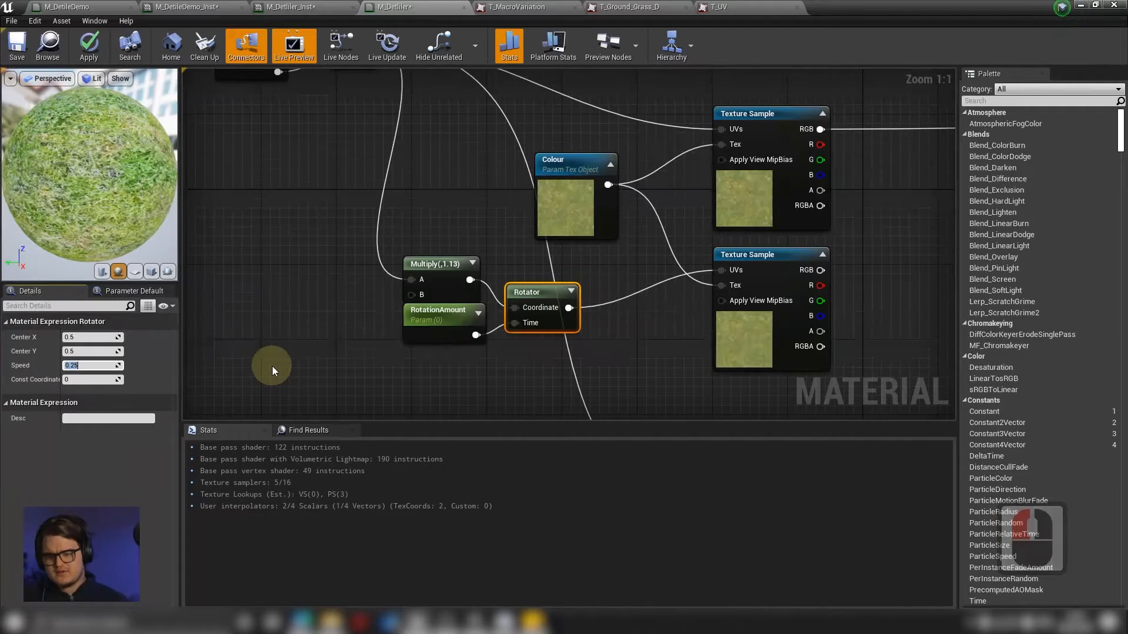
pyautogui.write('1')
pyautogui.press('Return')
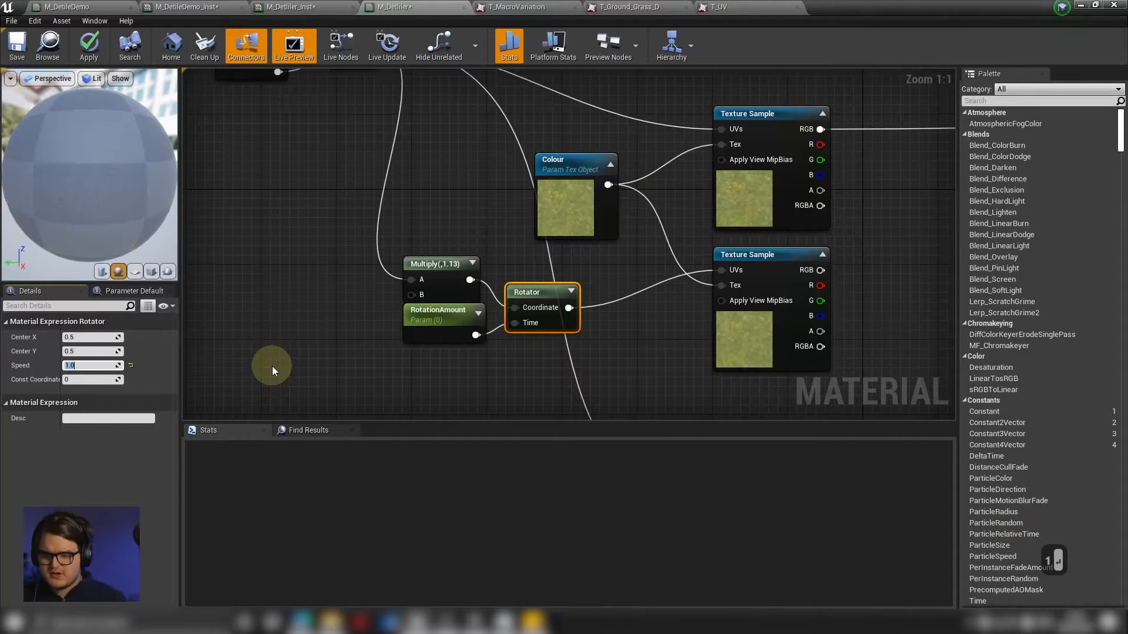
pyautogui.click(441, 320)
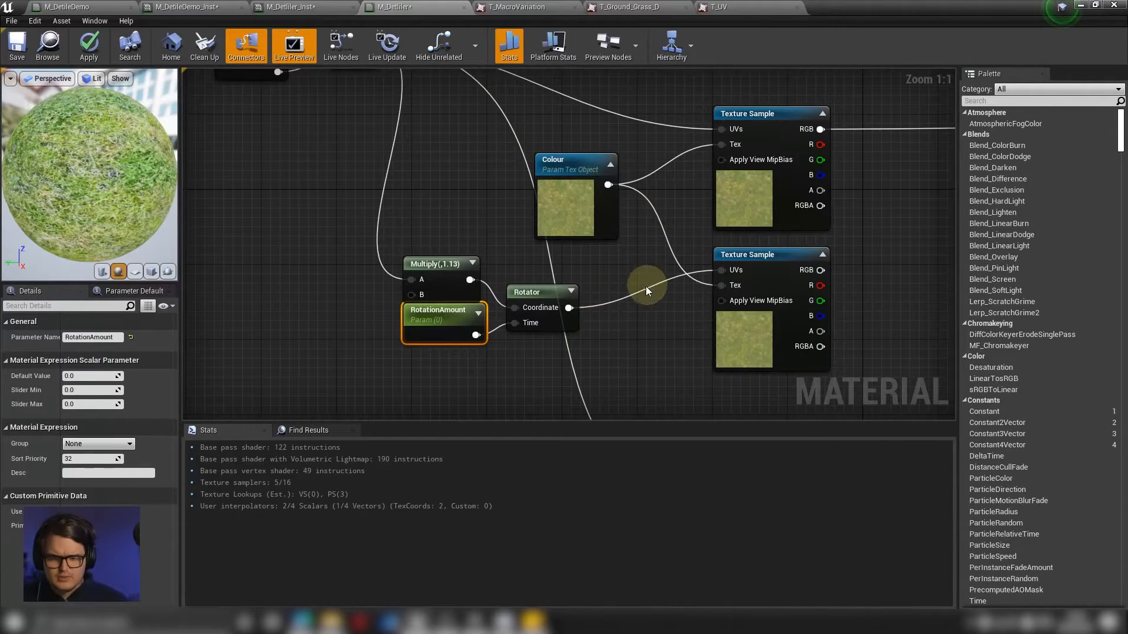
# Add a static Switch node in the empty graph area beyond the two Texture Samples.
pyautogui.moveTo(618, 278); pyautogui.dragTo(463, 308, button='right')
pyautogui.moveTo(755, 216); pyautogui.dragTo(683, 228, button='right')
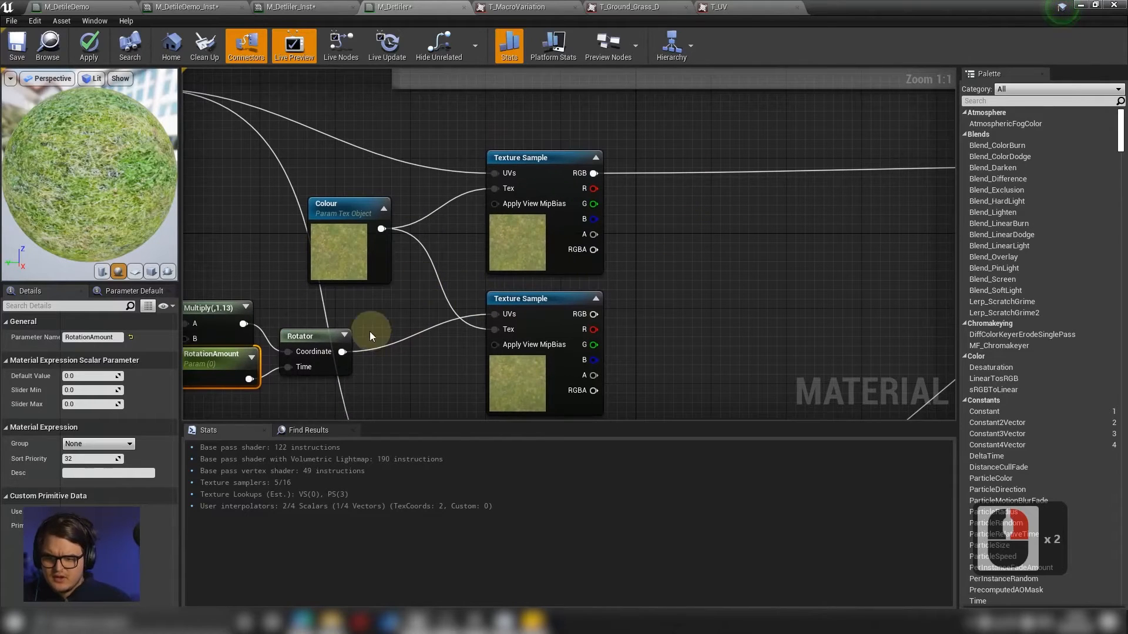
pyautogui.moveTo(570, 328); pyautogui.dragTo(472, 311, button='right')
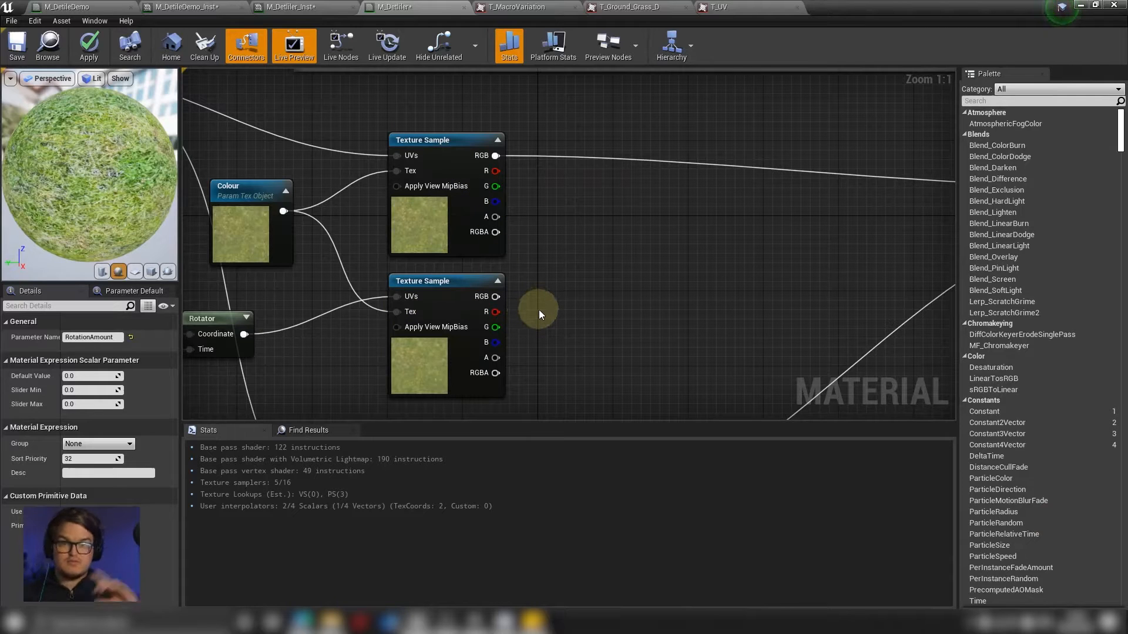
pyautogui.moveTo(606, 277); pyautogui.dragTo(510, 280, button='right')
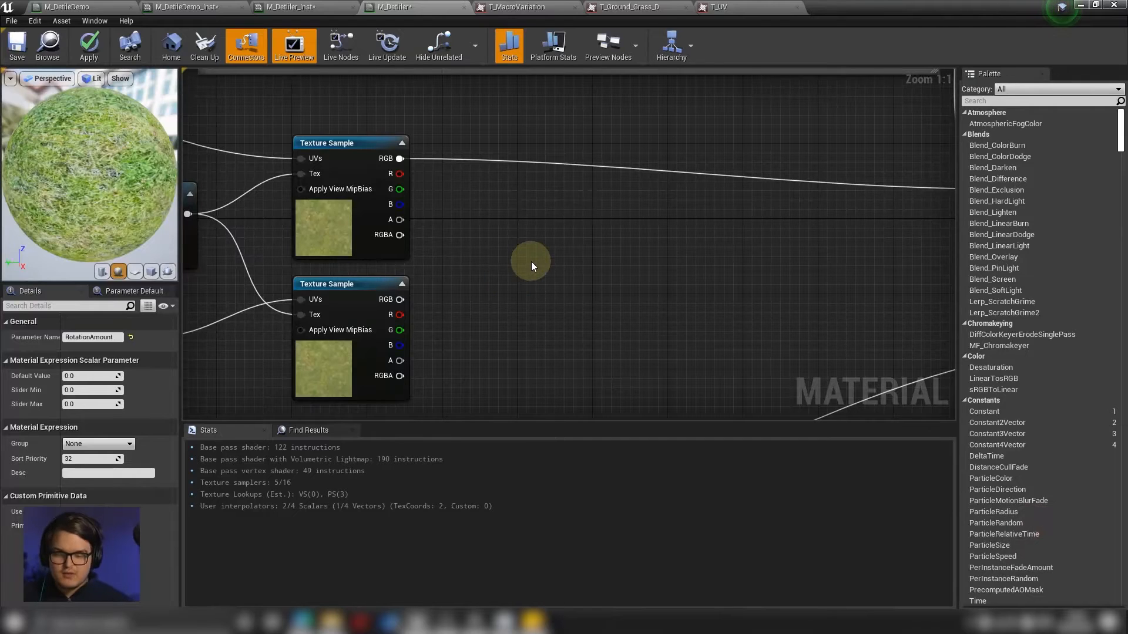
pyautogui.rightClick(602, 232)
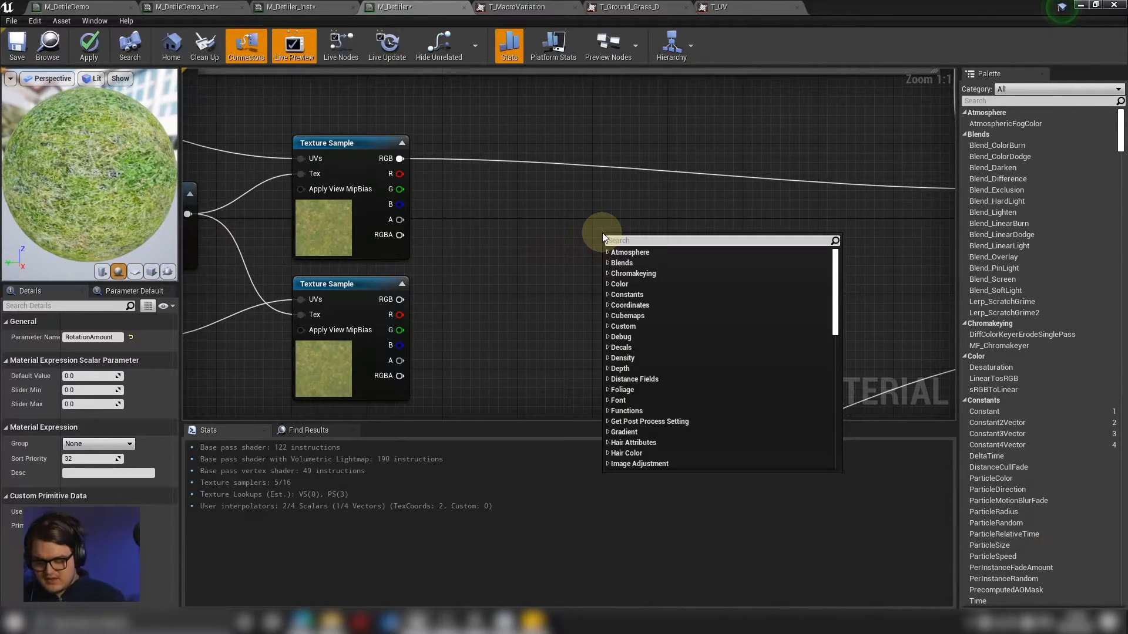
pyautogui.write('st')
pyautogui.press('BackSpace')
pyautogui.write('wit')
pyautogui.press('Return')
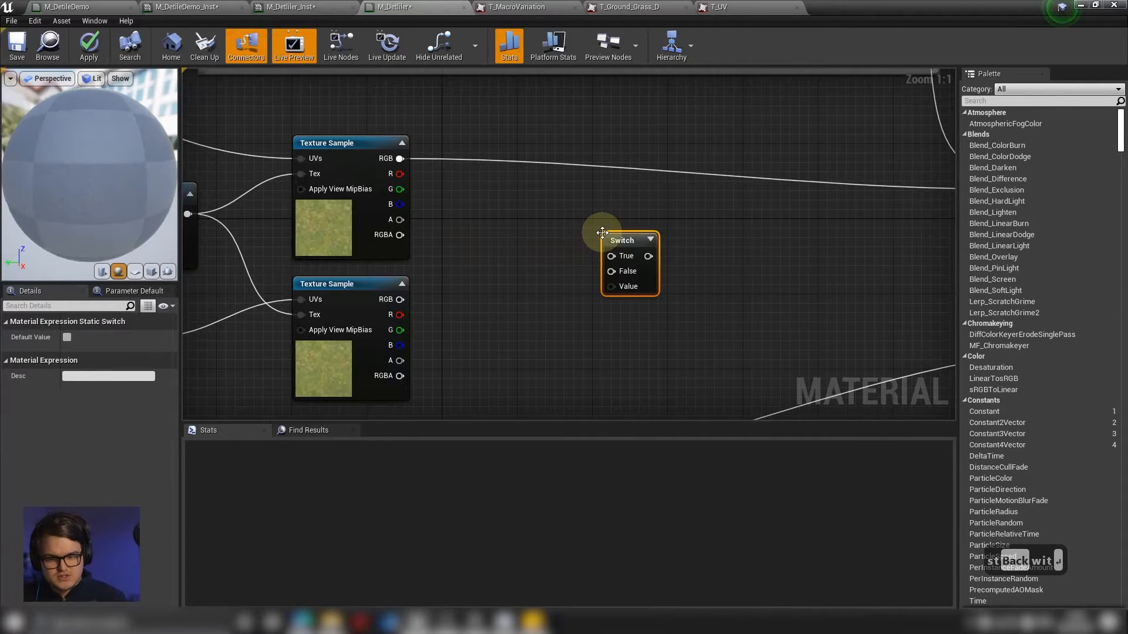
# Place the Switch farther from the samples and connect the upper Texture Sample's RGB to True and the lower one's to False.
pyautogui.moveTo(676, 234); pyautogui.dragTo(744, 235)
pyautogui.moveTo(402, 160); pyautogui.dragTo(677, 252)
pyautogui.moveTo(399, 300); pyautogui.dragTo(678, 269)
# Add a StaticBoolParameter named TTextureSwitcher and connect it to the Switch's Value input.
pyautogui.rightClick(581, 329)
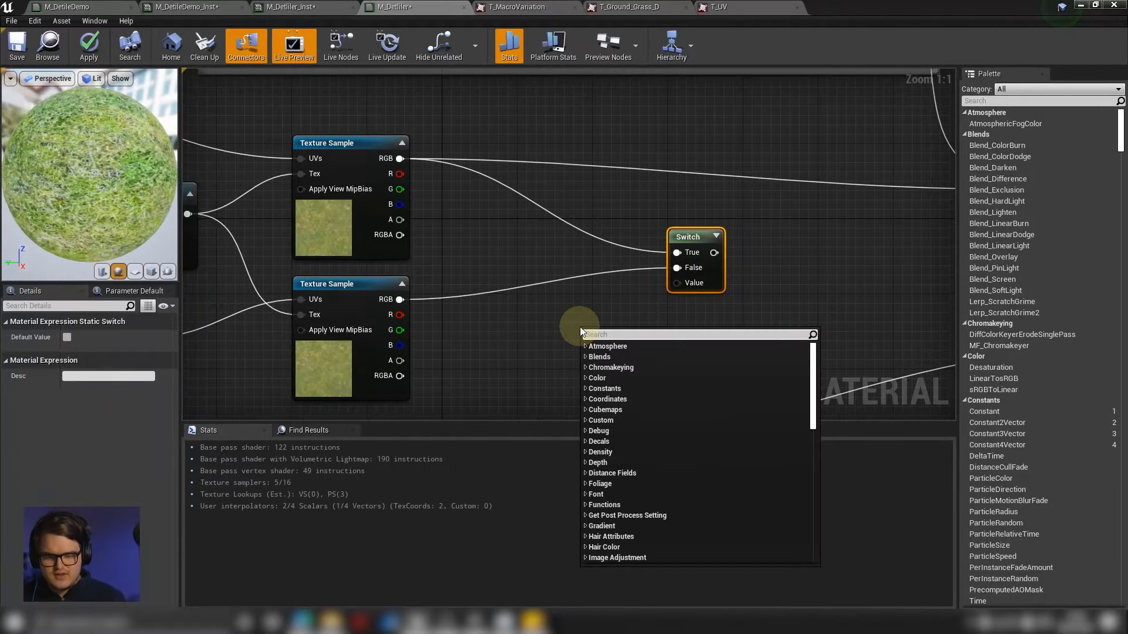
pyautogui.write('bool')
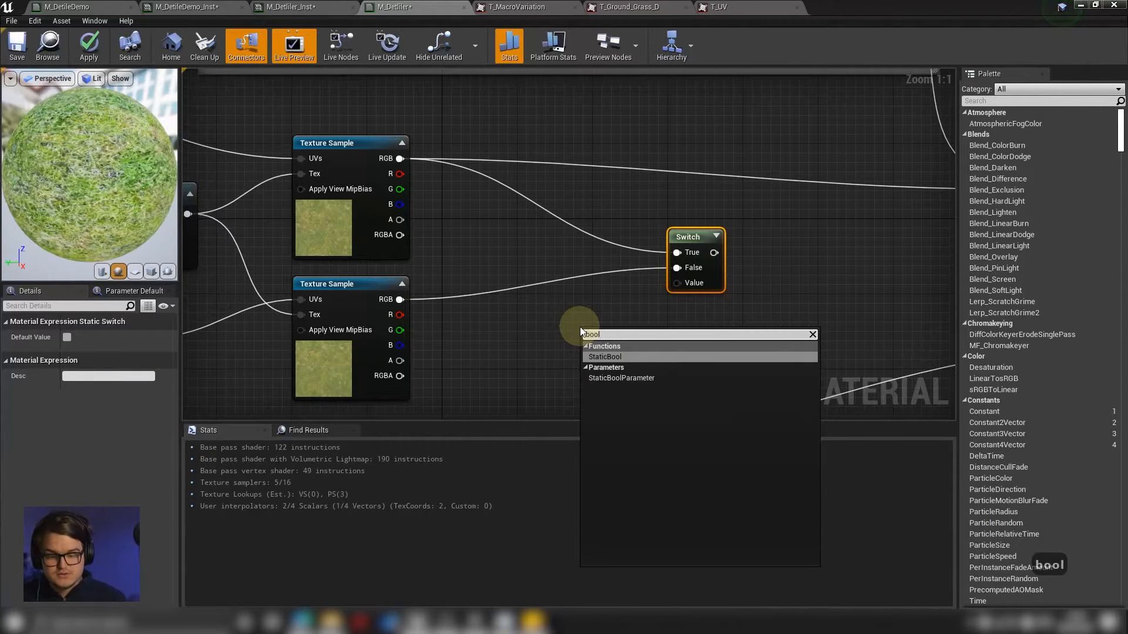
pyautogui.press('Down')
pyautogui.press('Return')
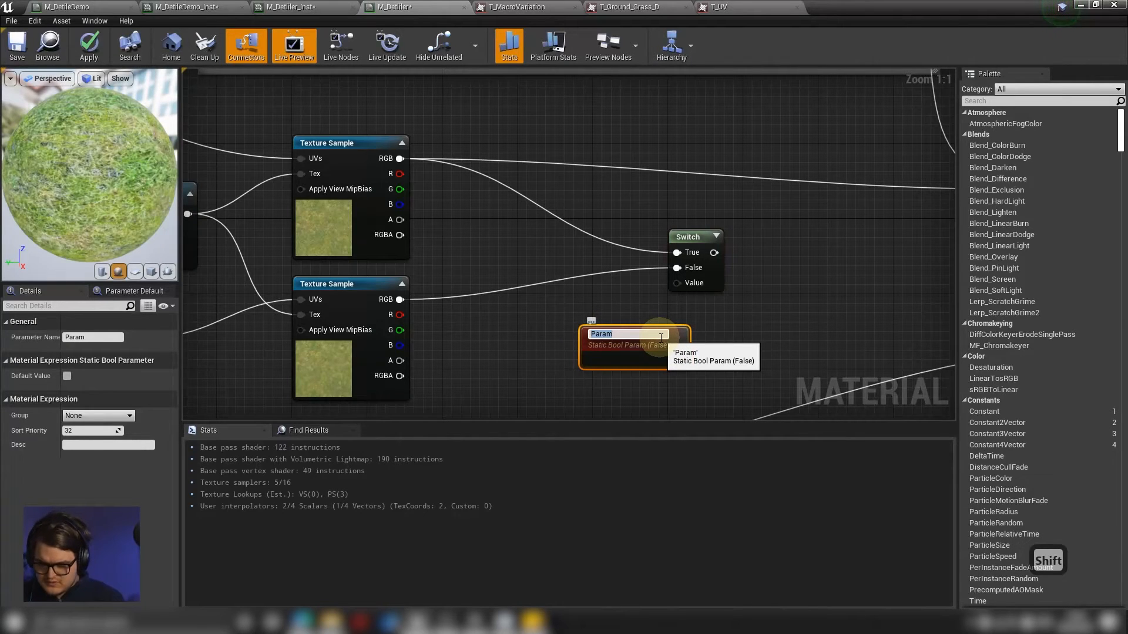
pyautogui.write('TTextureS')
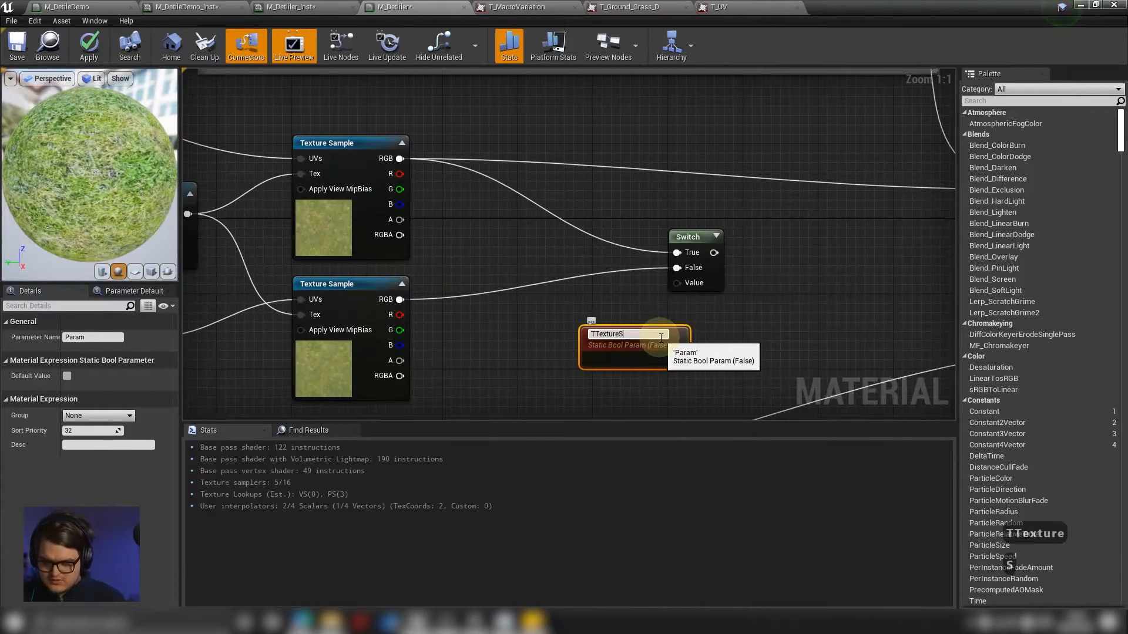
pyautogui.write('witcher')
pyautogui.press('Return')
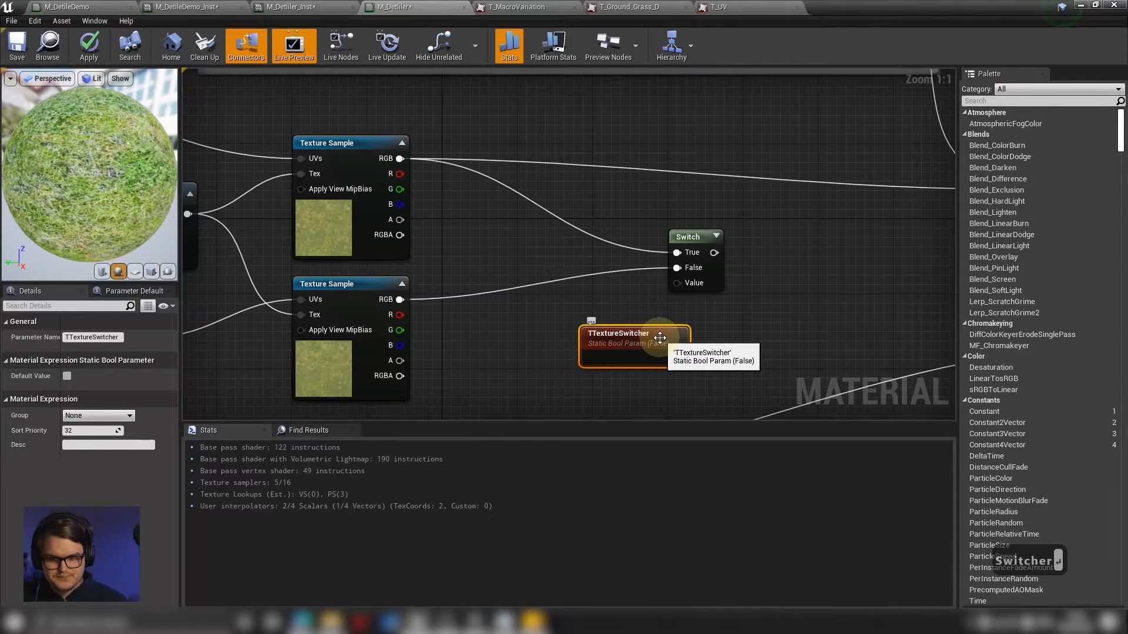
pyautogui.moveTo(660, 338); pyautogui.dragTo(678, 283)
# Connect the Switch output to the B input of the Multiply that feeds Base Color.
pyautogui.click(604, 323)
pyautogui.scroll(-2, 725, 282)
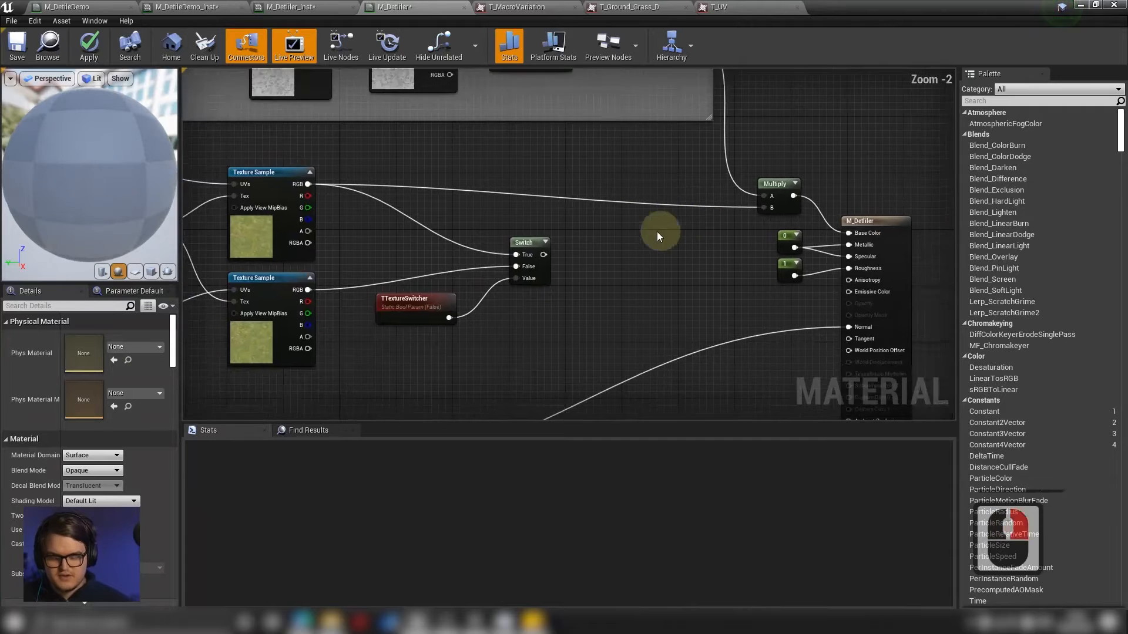
pyautogui.scroll(2, 657, 231)
pyautogui.moveTo(508, 263); pyautogui.dragTo(806, 202)
pyautogui.moveTo(612, 211); pyautogui.dragTo(862, 209, button='right')
pyautogui.moveTo(687, 225); pyautogui.dragTo(759, 209, button='right')
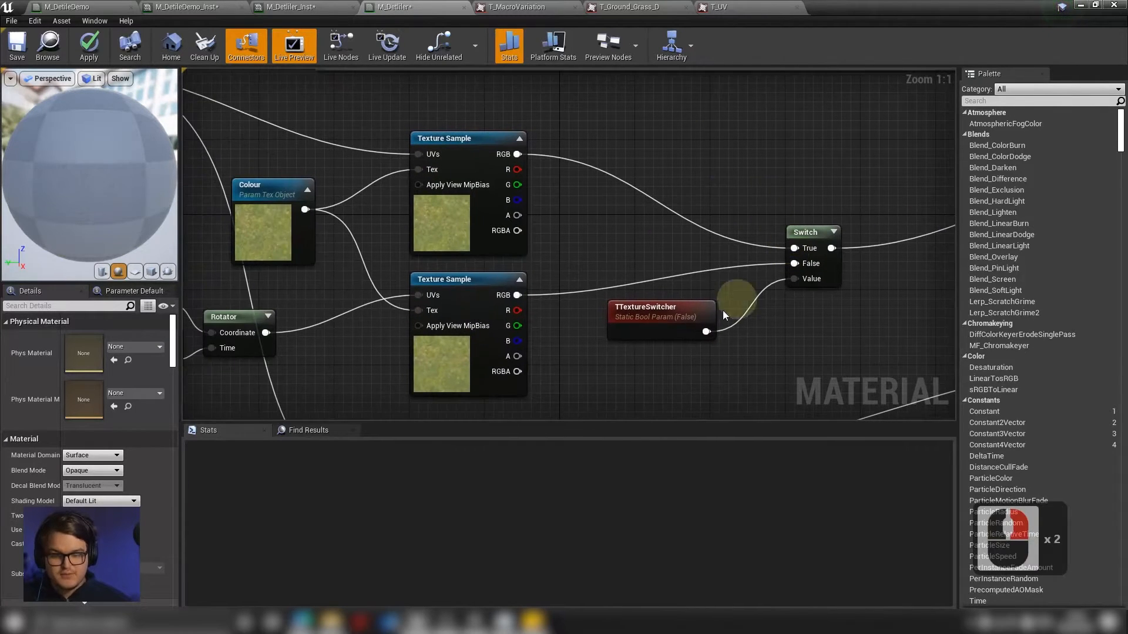
pyautogui.moveTo(859, 190); pyautogui.dragTo(668, 354)
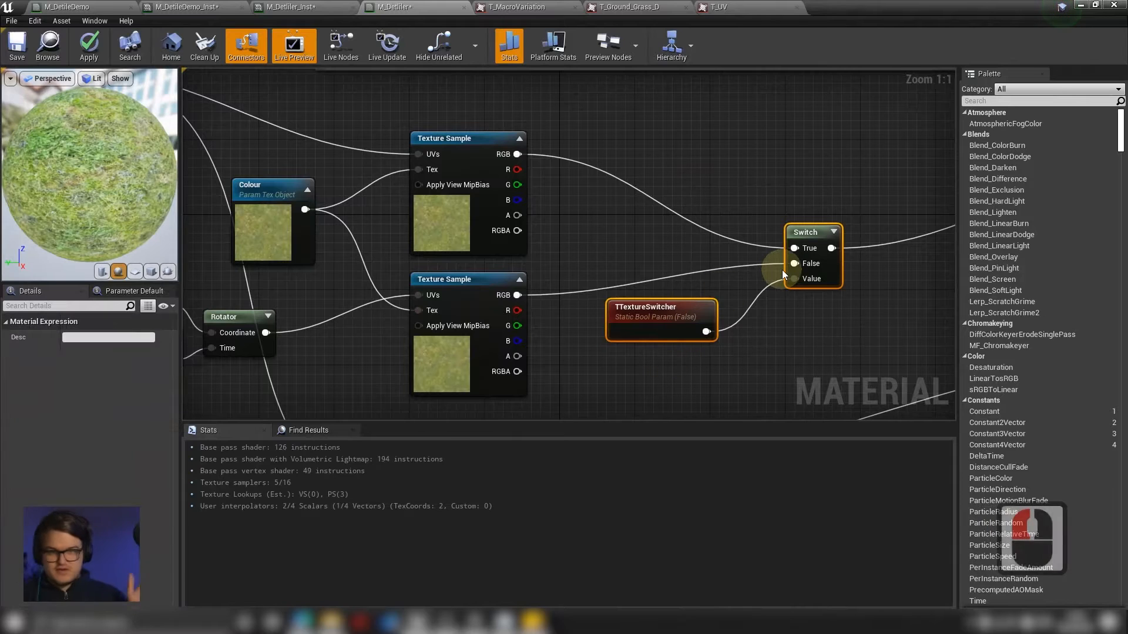
pyautogui.moveTo(760, 206); pyautogui.dragTo(717, 199, button='right')
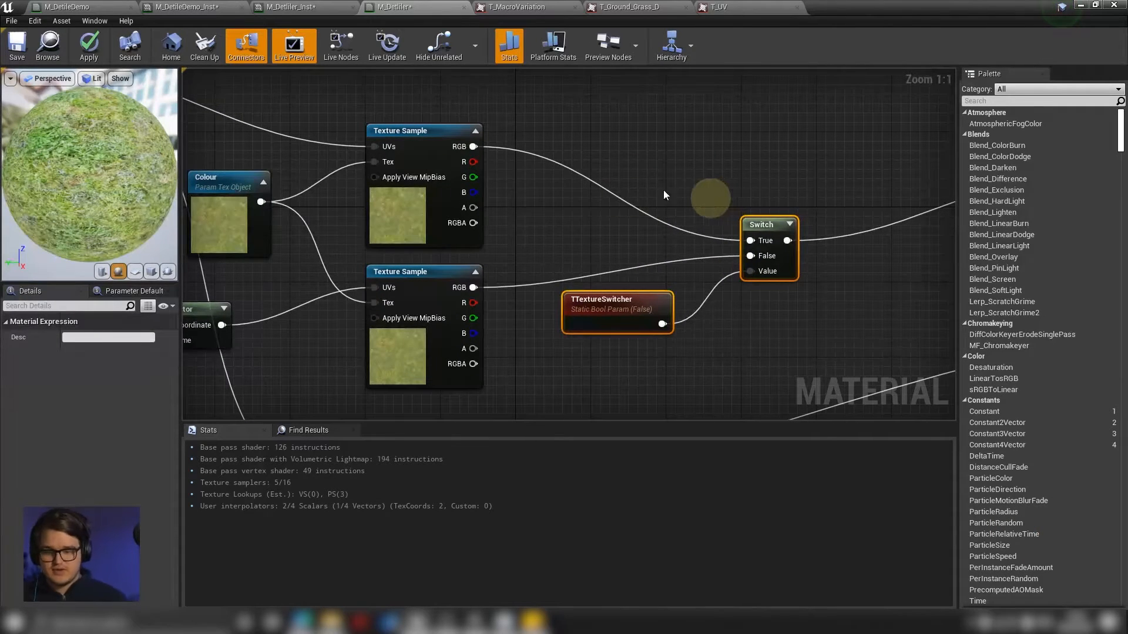
pyautogui.doubleClick(393, 276)
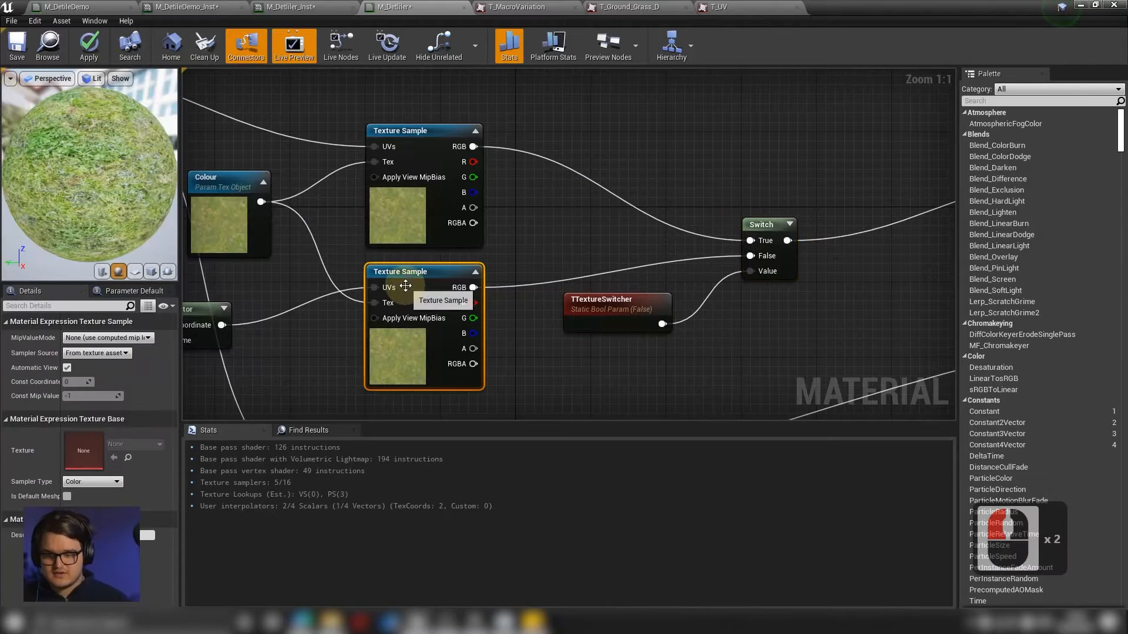
# Apply the changes to the M_Detiler material and bring up its instance, M_Detiler_Inst.
pyautogui.click(89, 47)
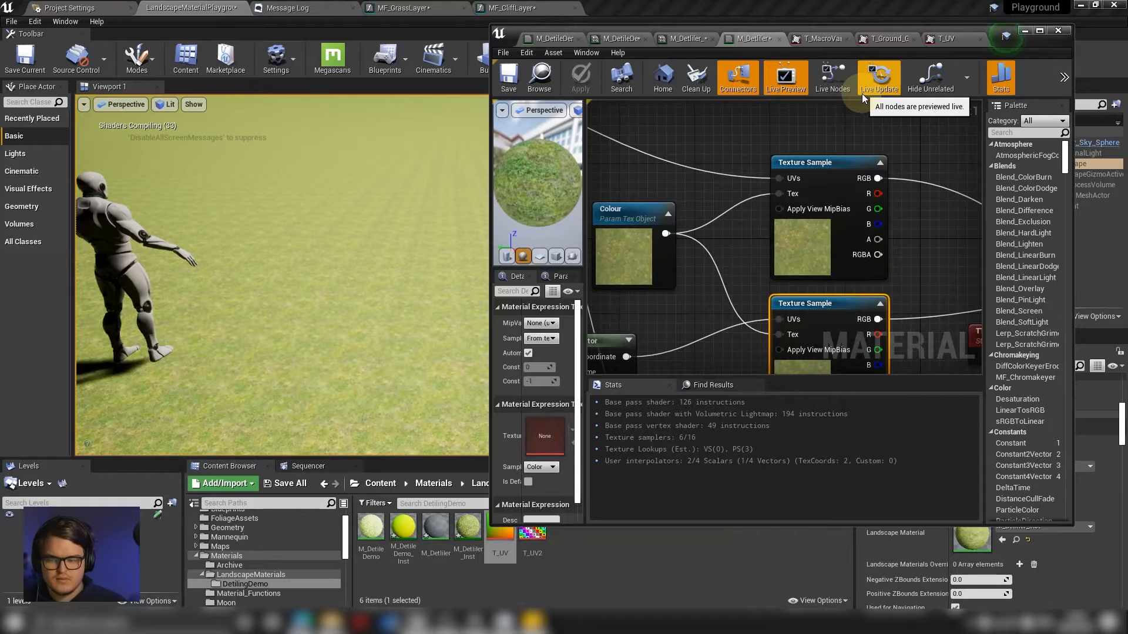
pyautogui.click(864, 92)
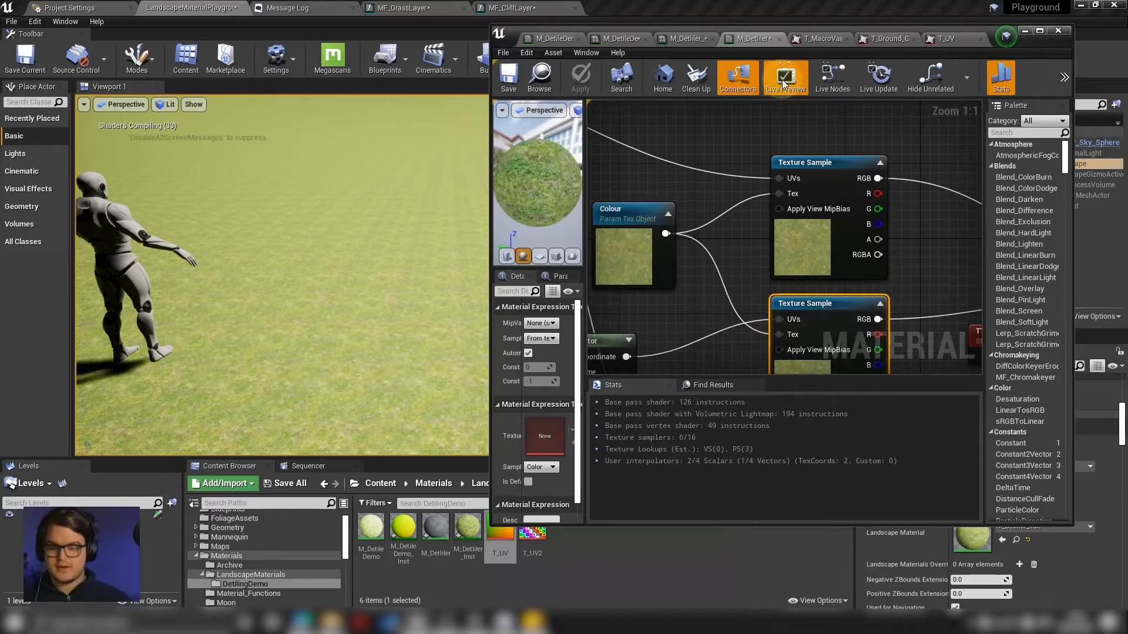
pyautogui.click(702, 39)
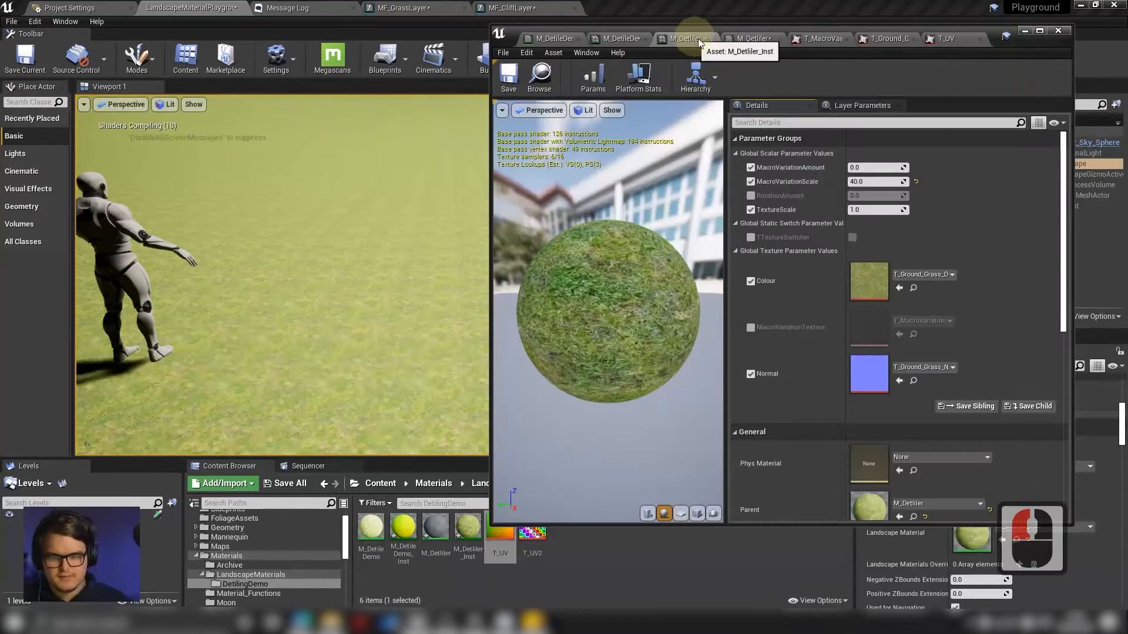
# Override TTextureSwitcher in the instance and toggle it to compare both textures, leaving it enabled.
pyautogui.click(751, 238)
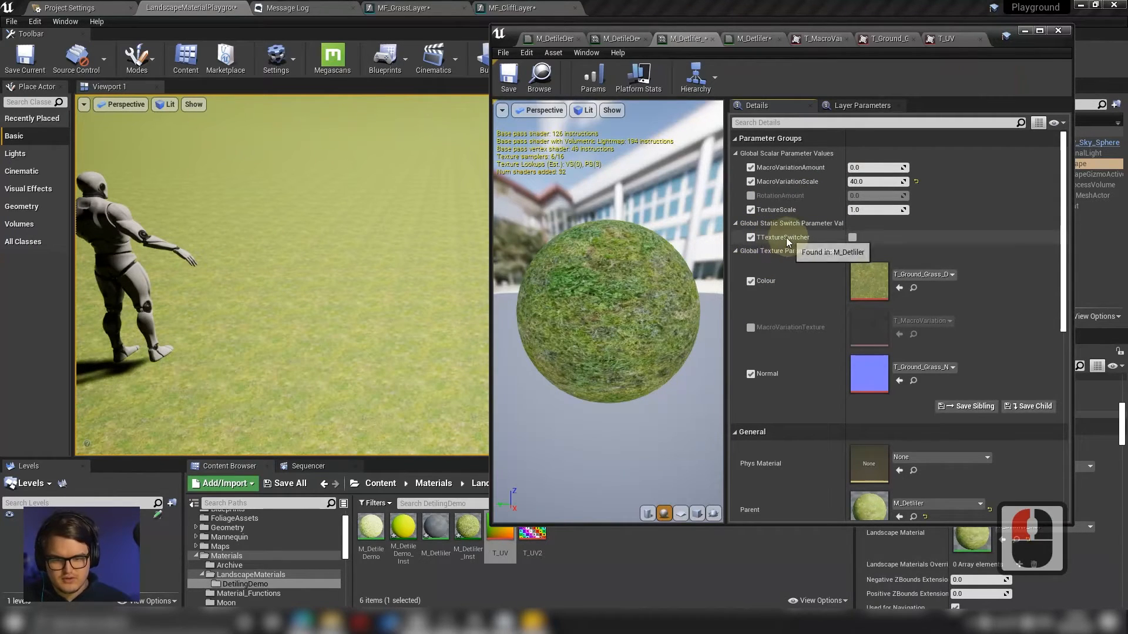
pyautogui.click(853, 238)
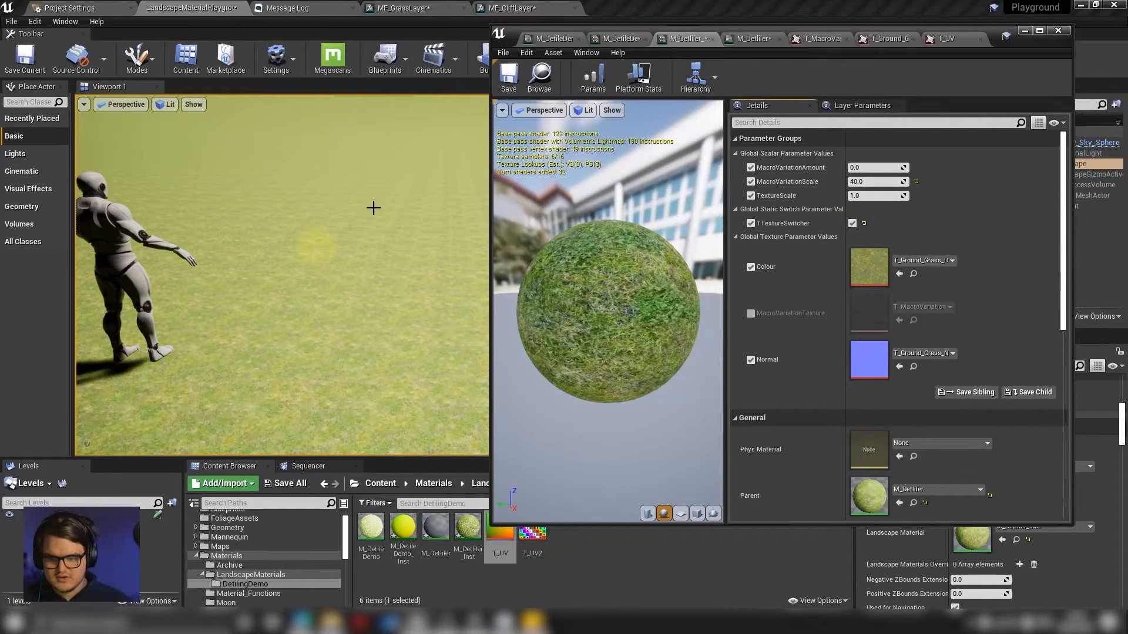
pyautogui.click(853, 224)
pyautogui.click(853, 238)
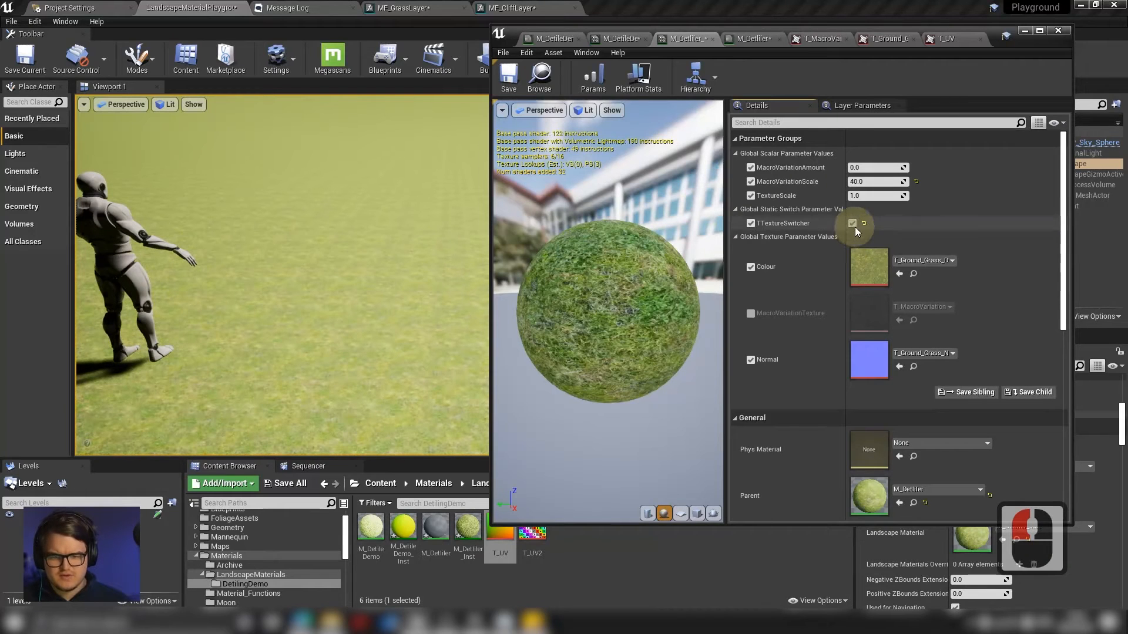
# Set the instance's Colour texture to T_UV.
pyautogui.click(929, 260)
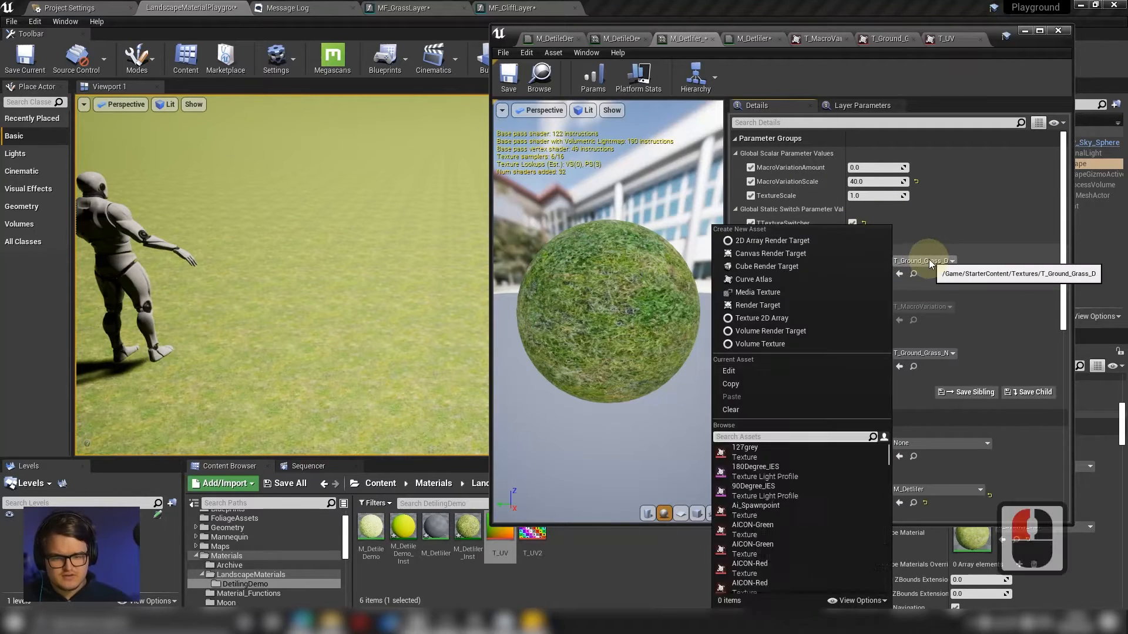
pyautogui.write('uv')
pyautogui.press('Down')
pyautogui.press('Down')
pyautogui.press('Down')
pyautogui.press('Down')
pyautogui.press('Down')
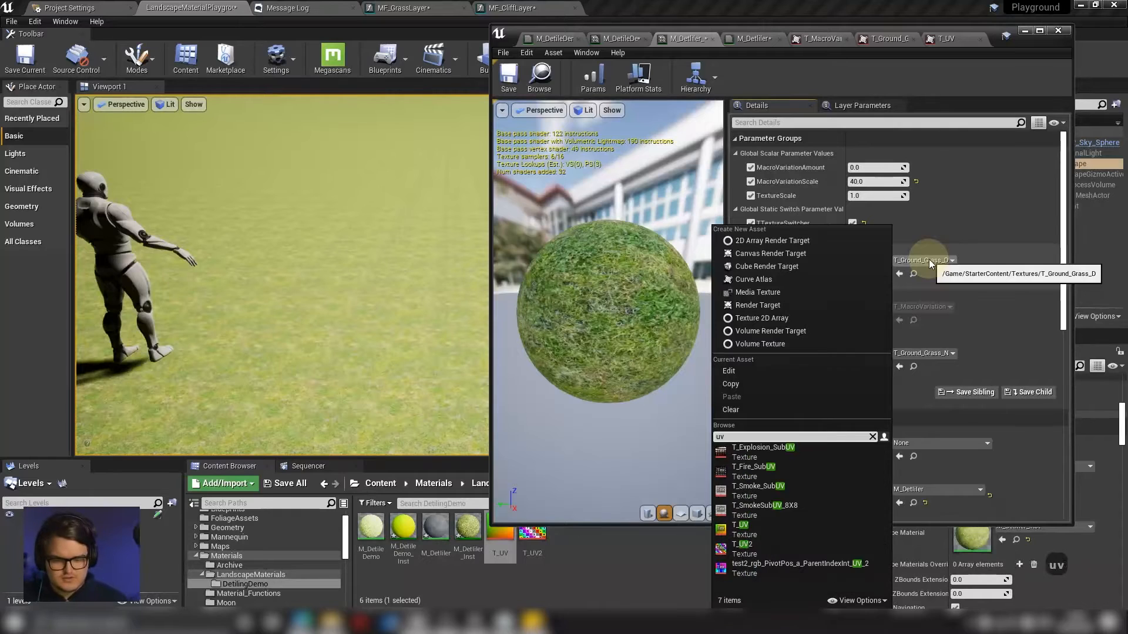
pyautogui.press('Return')
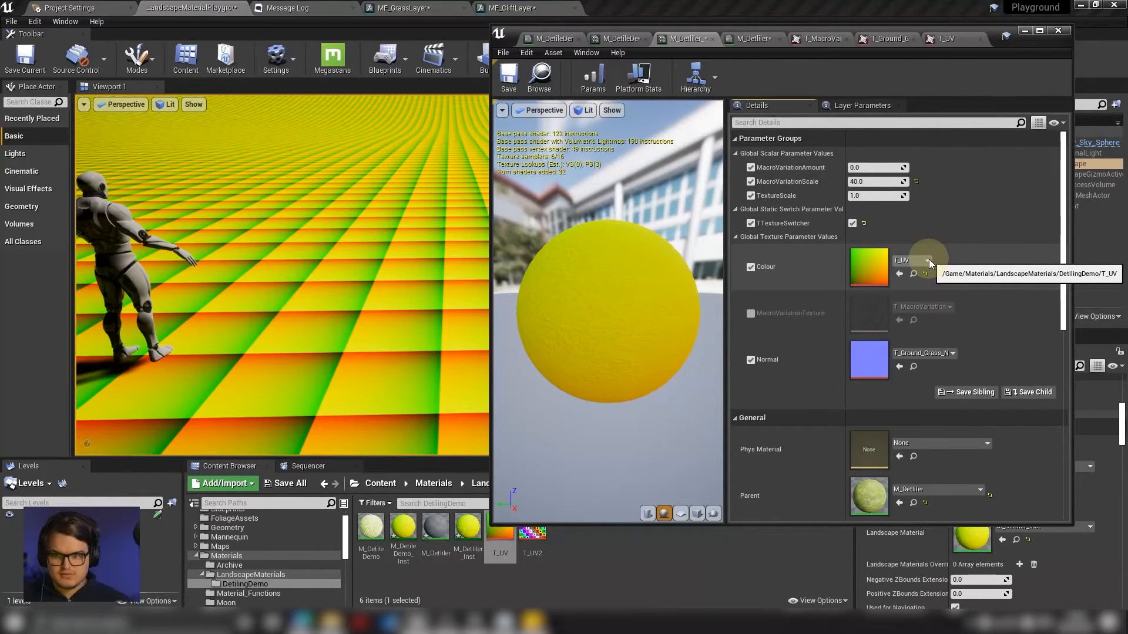
# Set the material instance's Normal texture to FlatNormal.
pyautogui.click(940, 358)
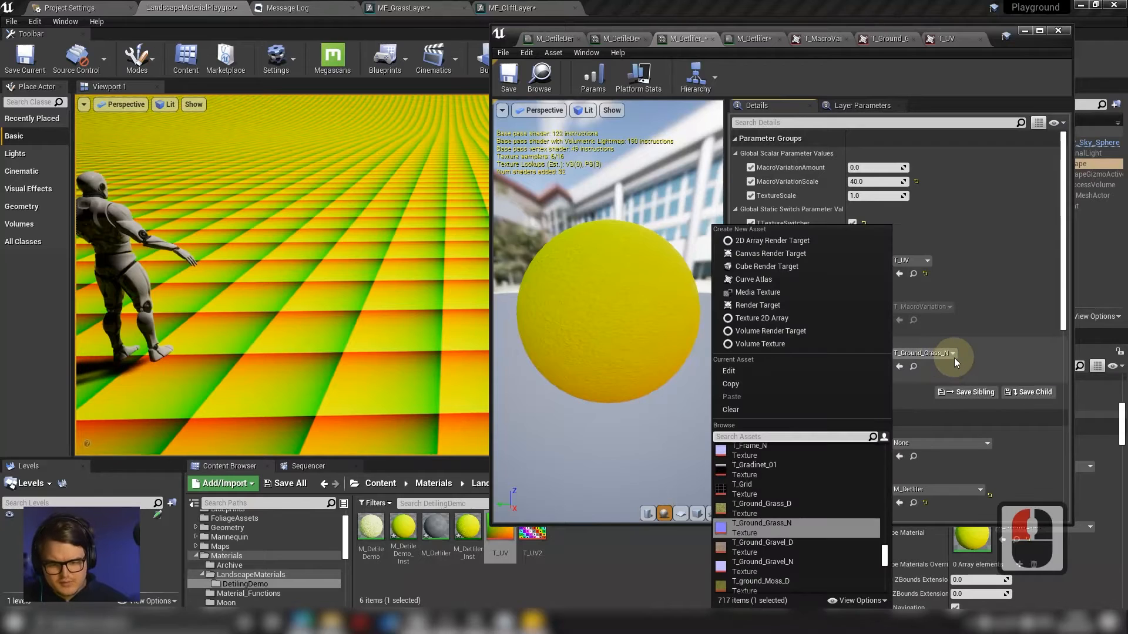
pyautogui.write('flat')
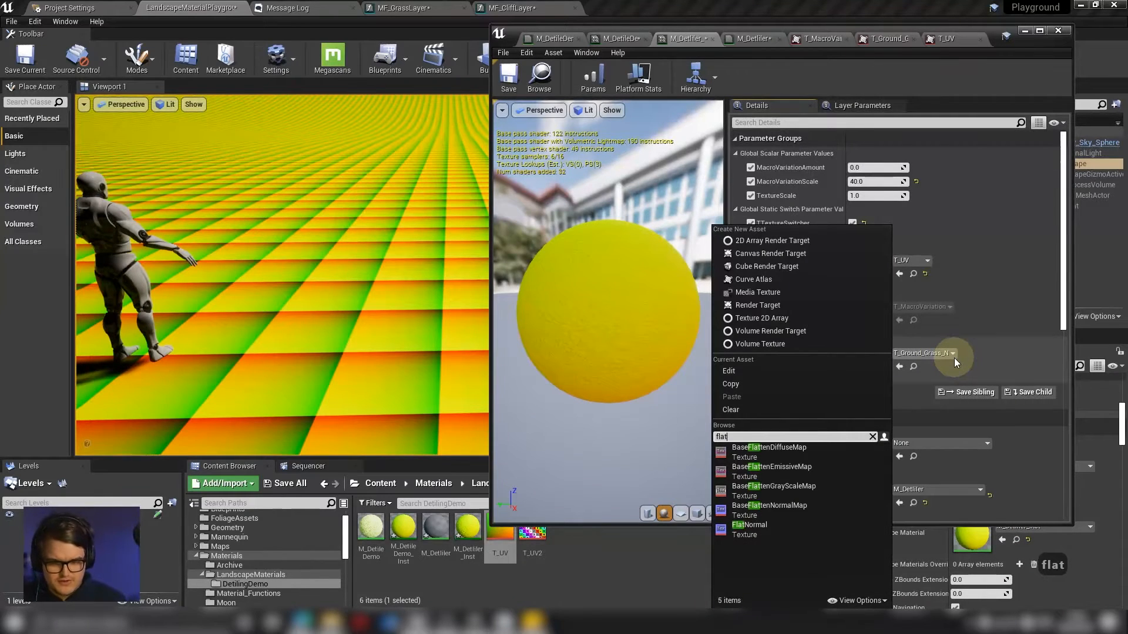
pyautogui.click(809, 534)
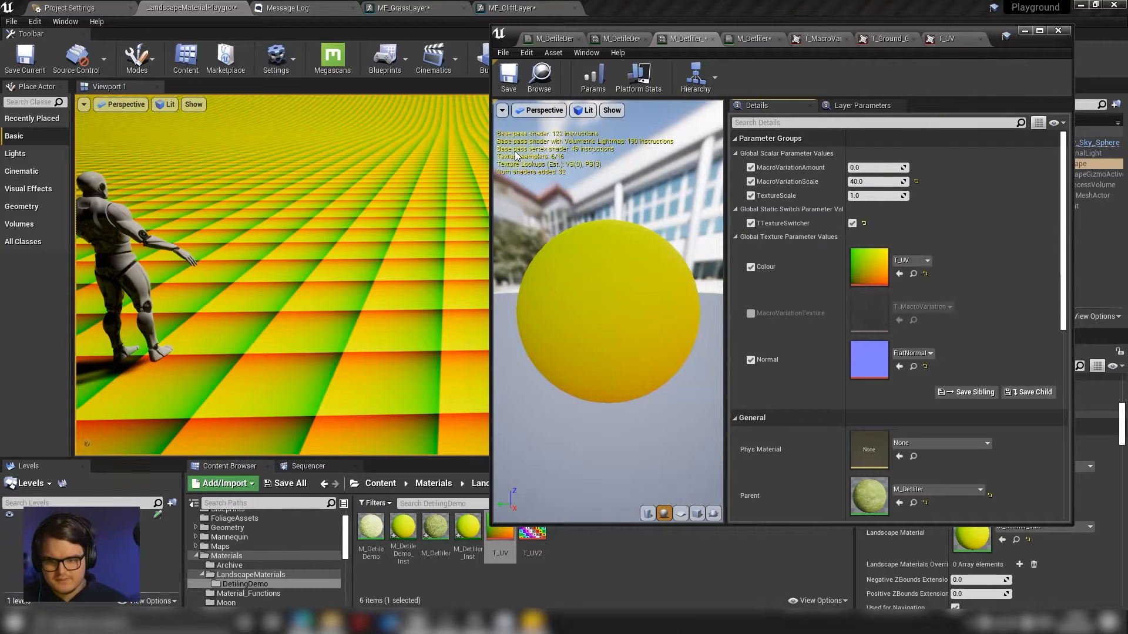
# Narrow the instance editor window to uncover more landscape and toggle TTextureSwitcher to compare both texture samples, leaving it disabled.
pyautogui.moveTo(491, 160); pyautogui.dragTo(657, 188)
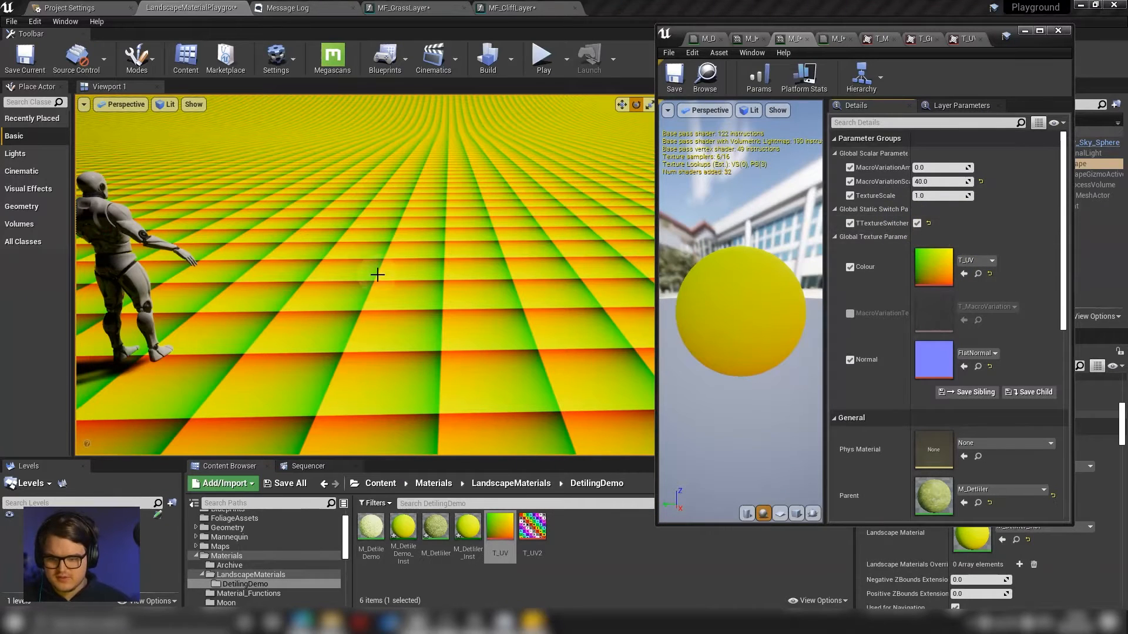
pyautogui.moveTo(378, 275)
pyautogui.mouseDown(button='right')
pyautogui.moveTo(355, 289)
pyautogui.moveTo(378, 275)
pyautogui.mouseUp(button='right')
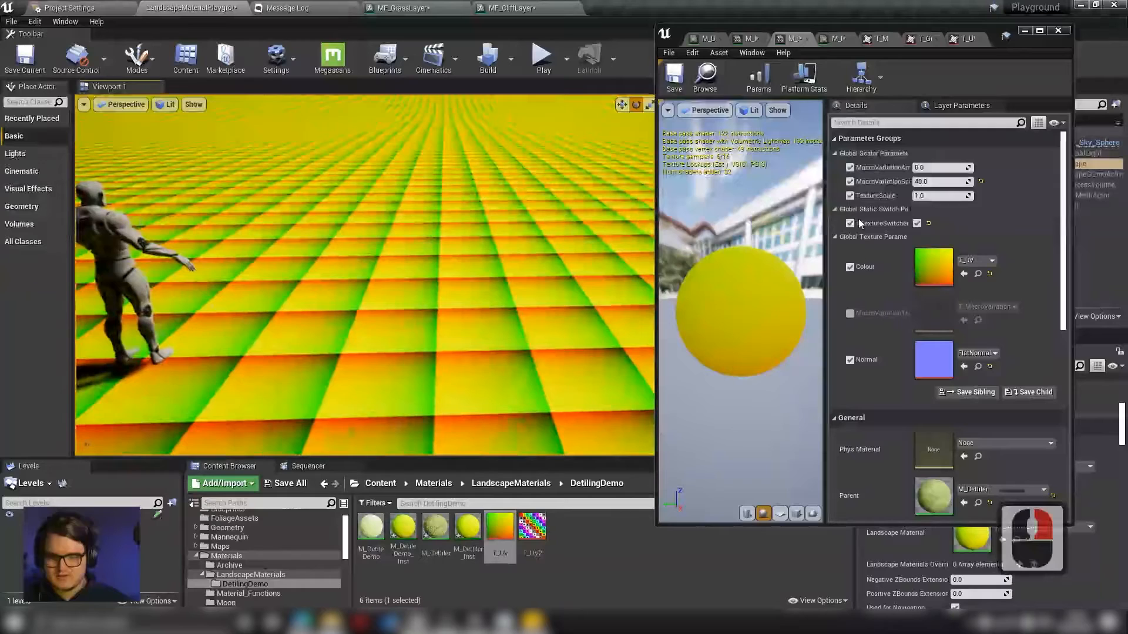
pyautogui.click(917, 223)
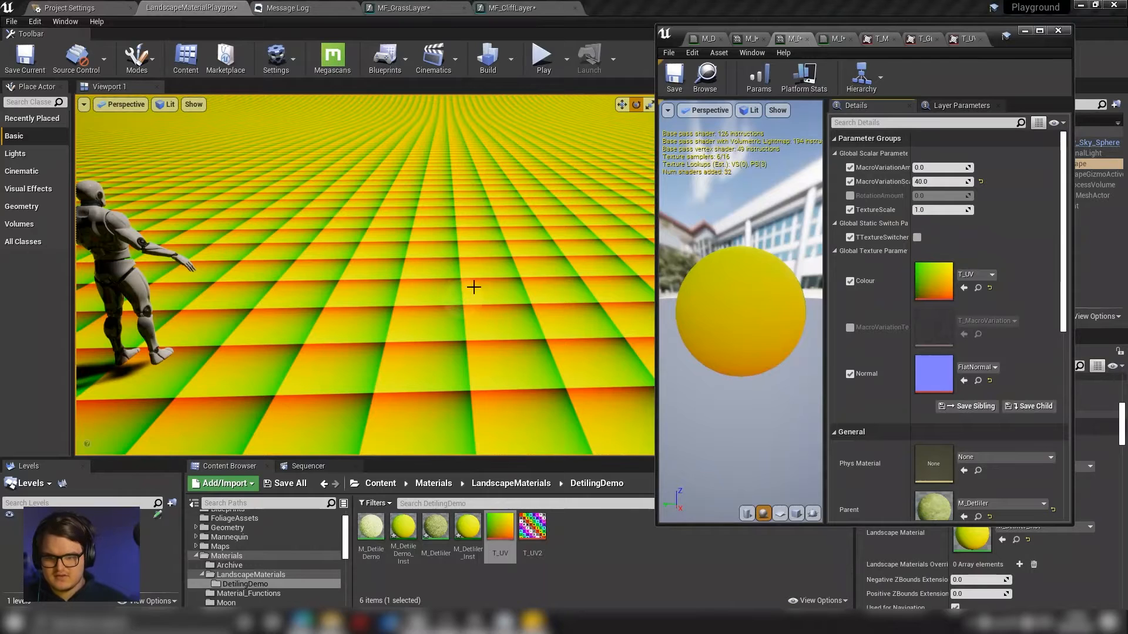
pyautogui.click(917, 238)
pyautogui.click(917, 224)
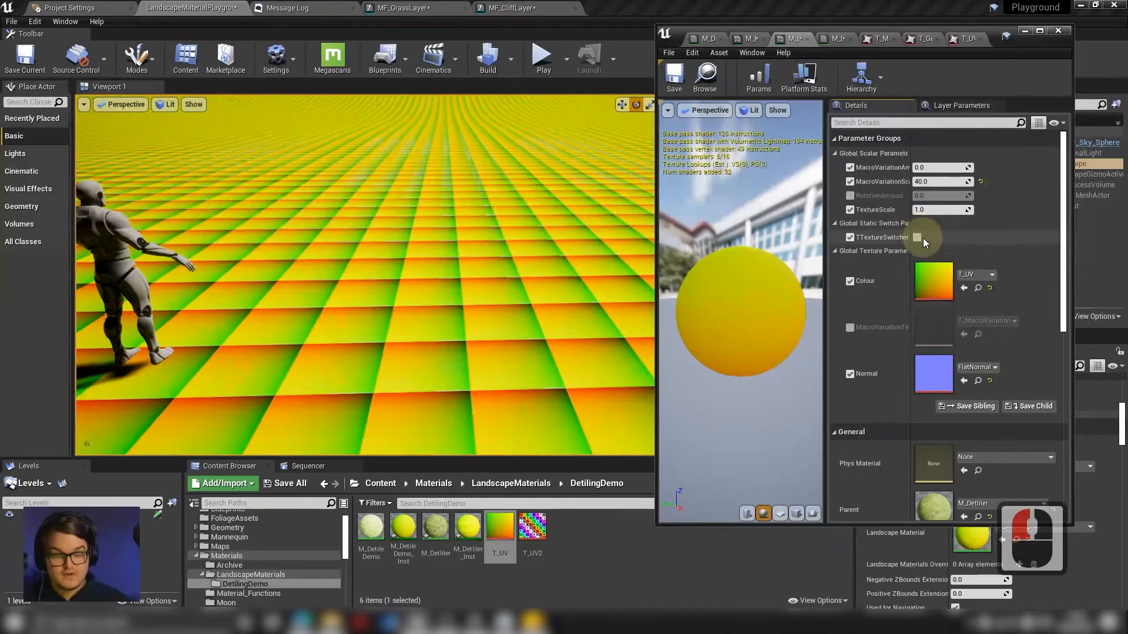
pyautogui.click(917, 236)
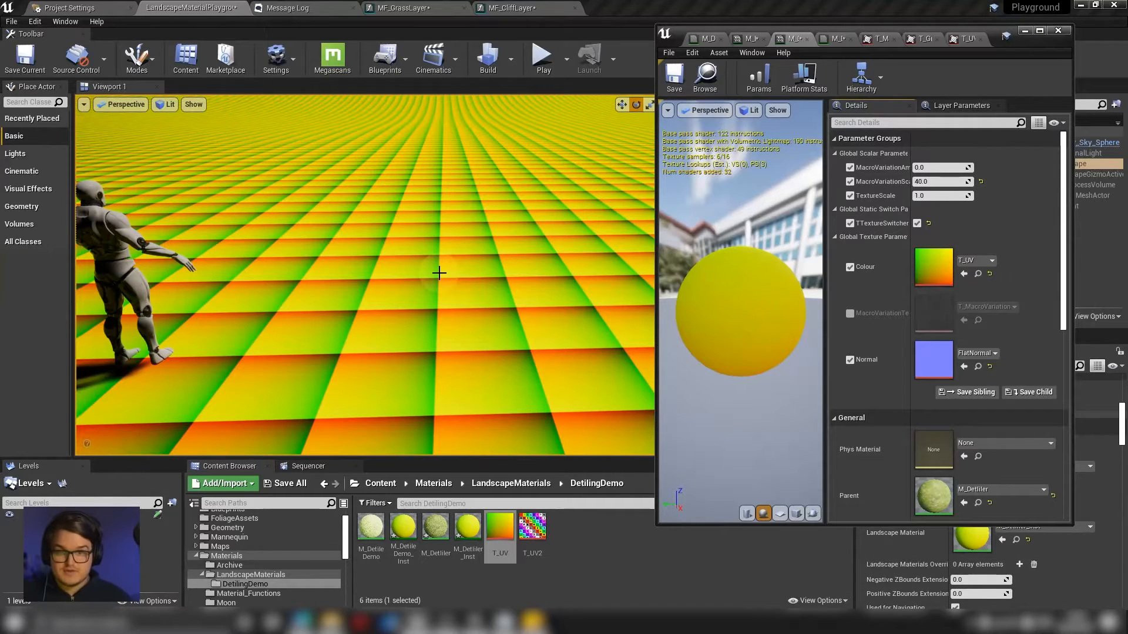
pyautogui.click(924, 235)
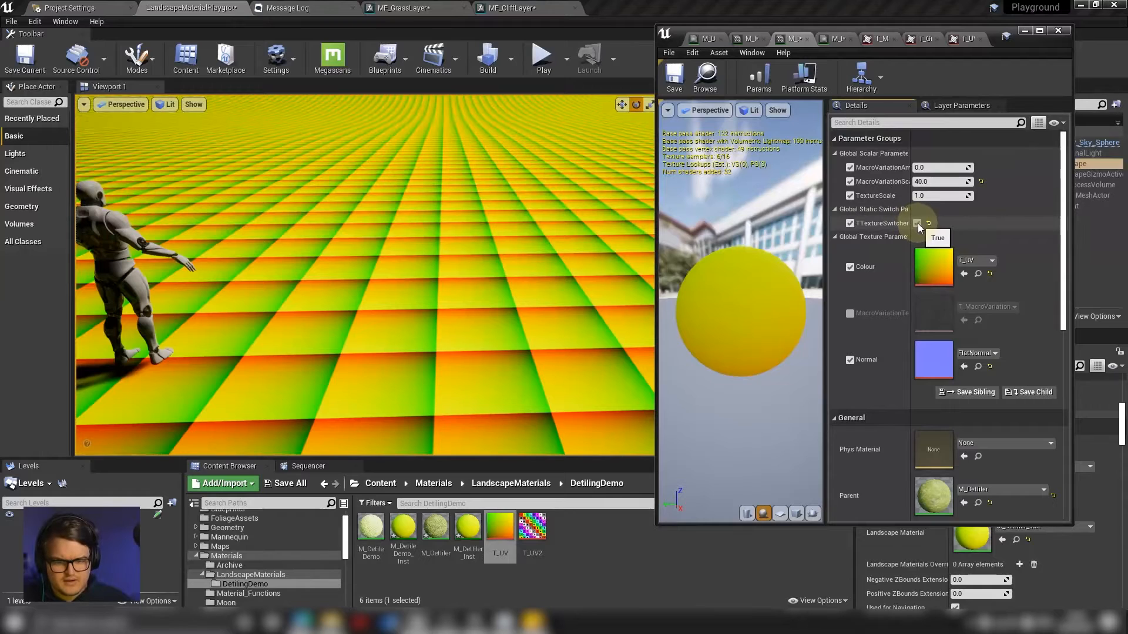
pyautogui.click(918, 224)
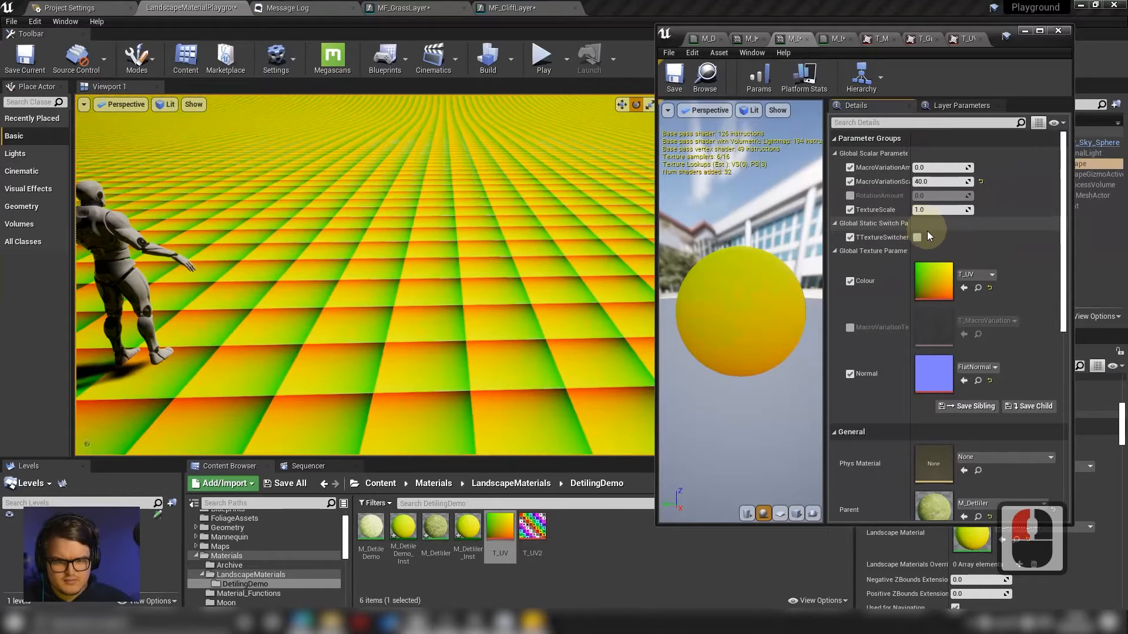
# Override the RotationAmount parameter in the instance and set it to 3.141.
pyautogui.click(852, 195)
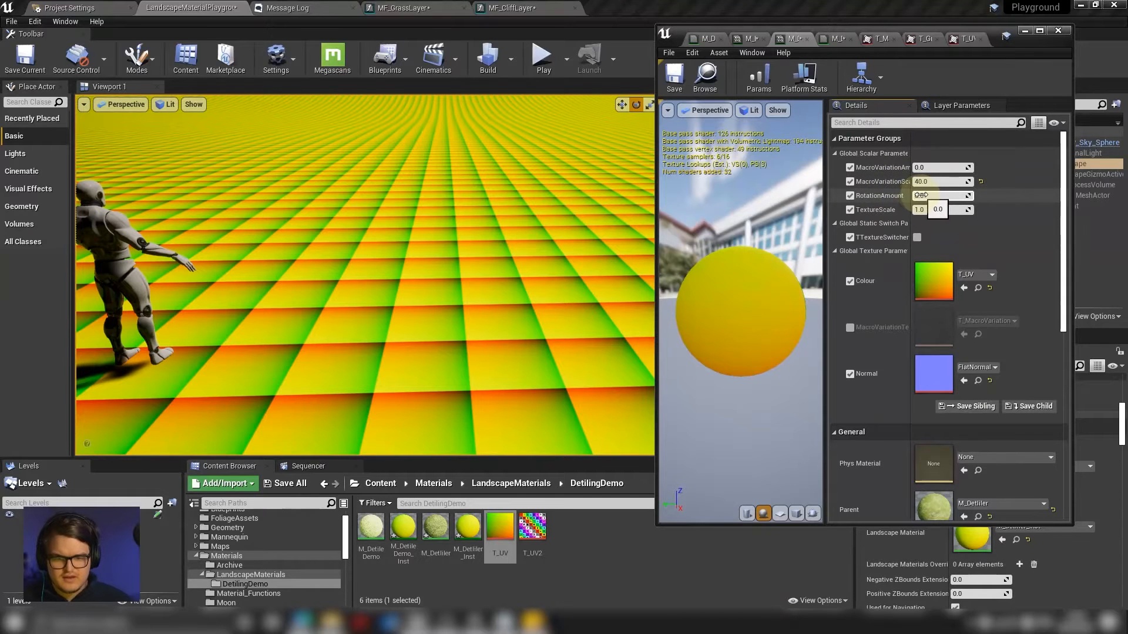
pyautogui.moveTo(939, 195); pyautogui.dragTo(919, 195)
pyautogui.click(966, 195)
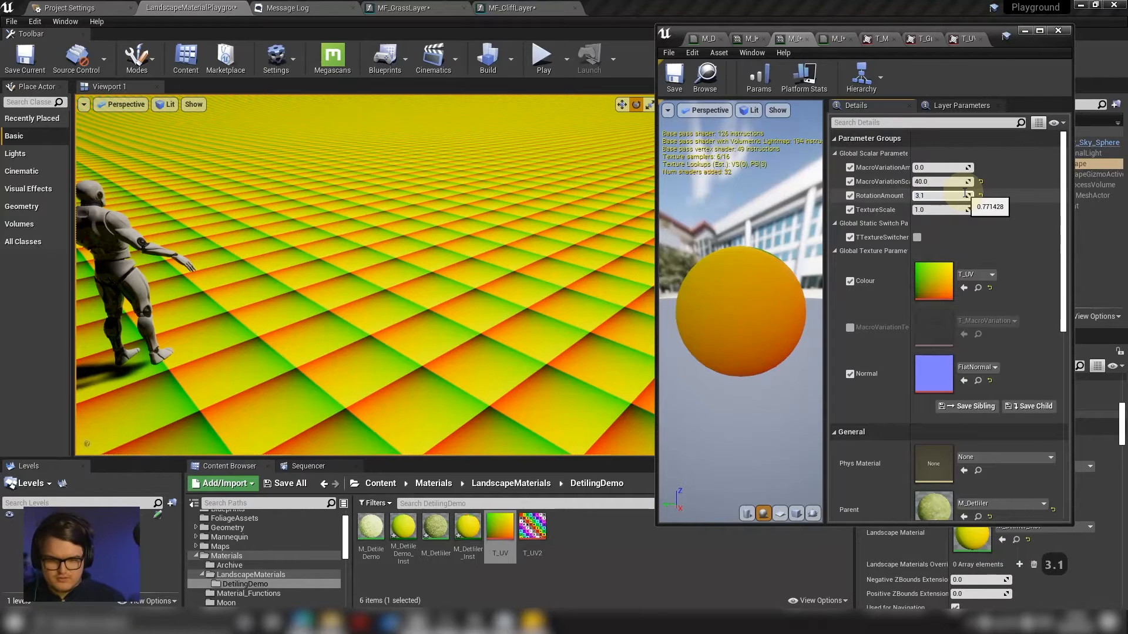
pyautogui.press('Return')
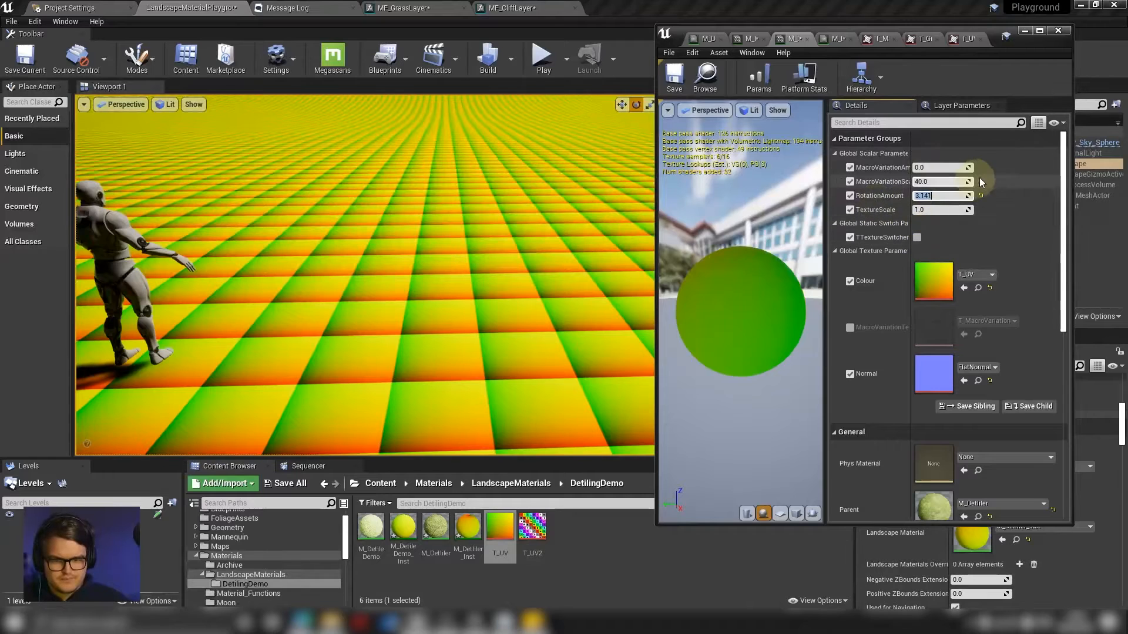
# Toggle TTextureSwitcher on and off to compare the original tiles with the 3.141 rotation on the landscape.
pyautogui.click(917, 238)
pyautogui.click(917, 237)
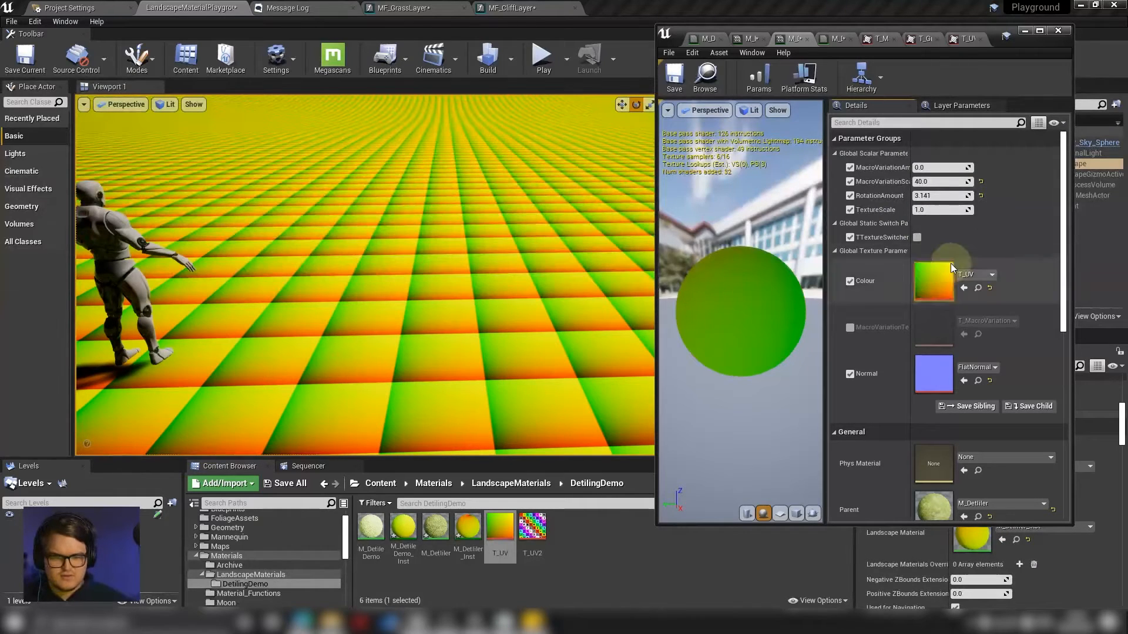
pyautogui.click(917, 238)
pyautogui.click(917, 224)
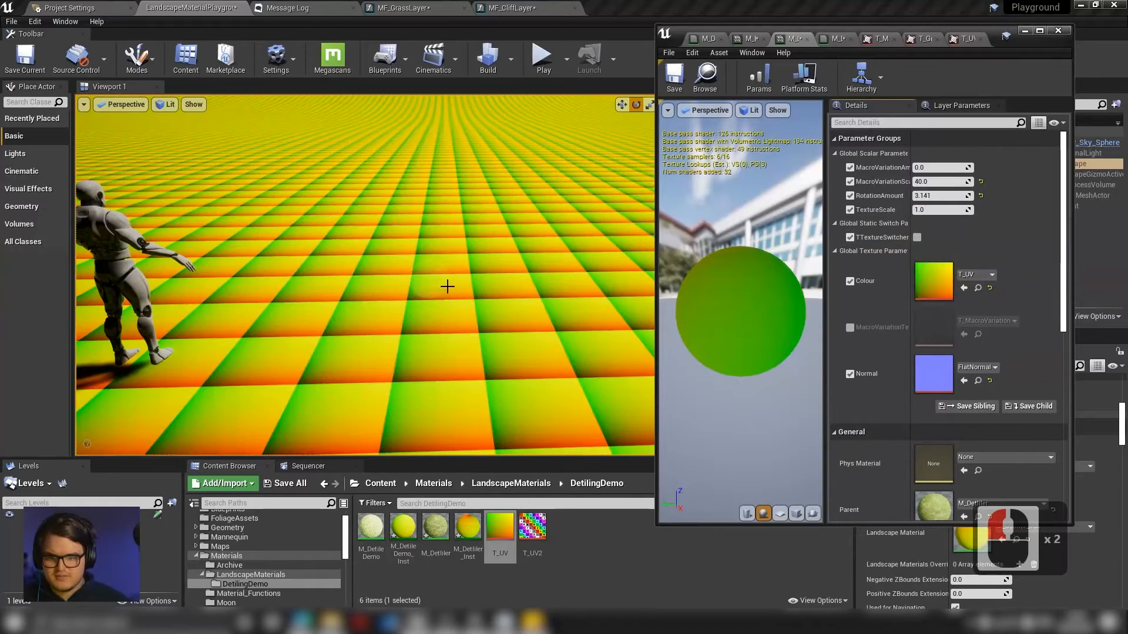
# Halve RotationAmount to 1.5705 and toggle TTextureSwitcher to compare that rotation with the original tiles.
pyautogui.click(952, 195)
pyautogui.click(970, 197)
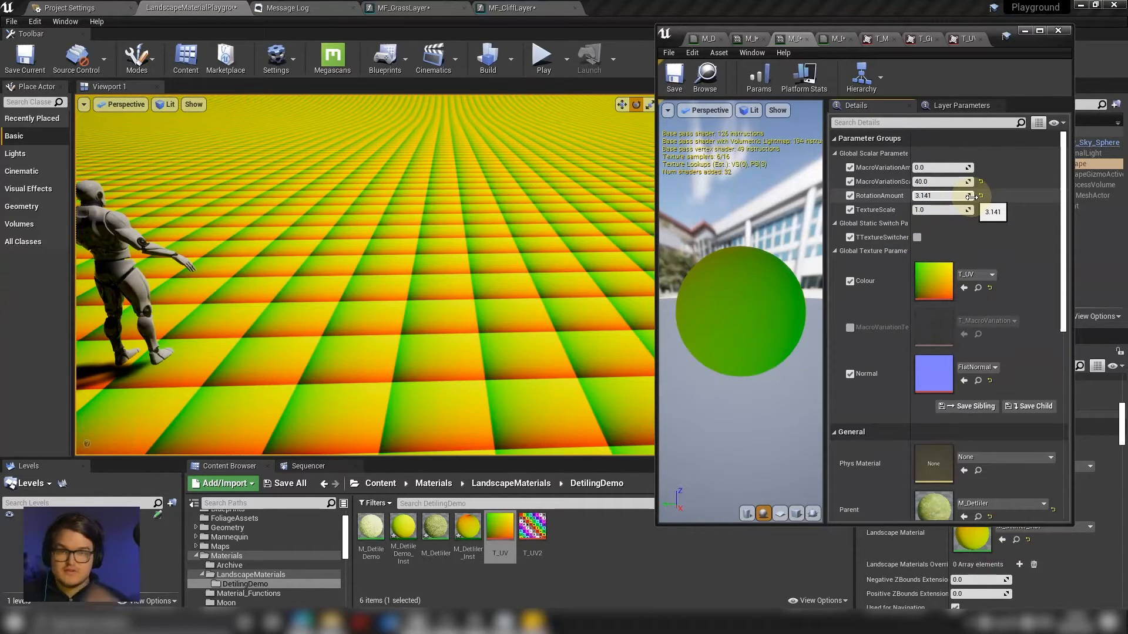
pyautogui.write('/2')
pyautogui.press('Return')
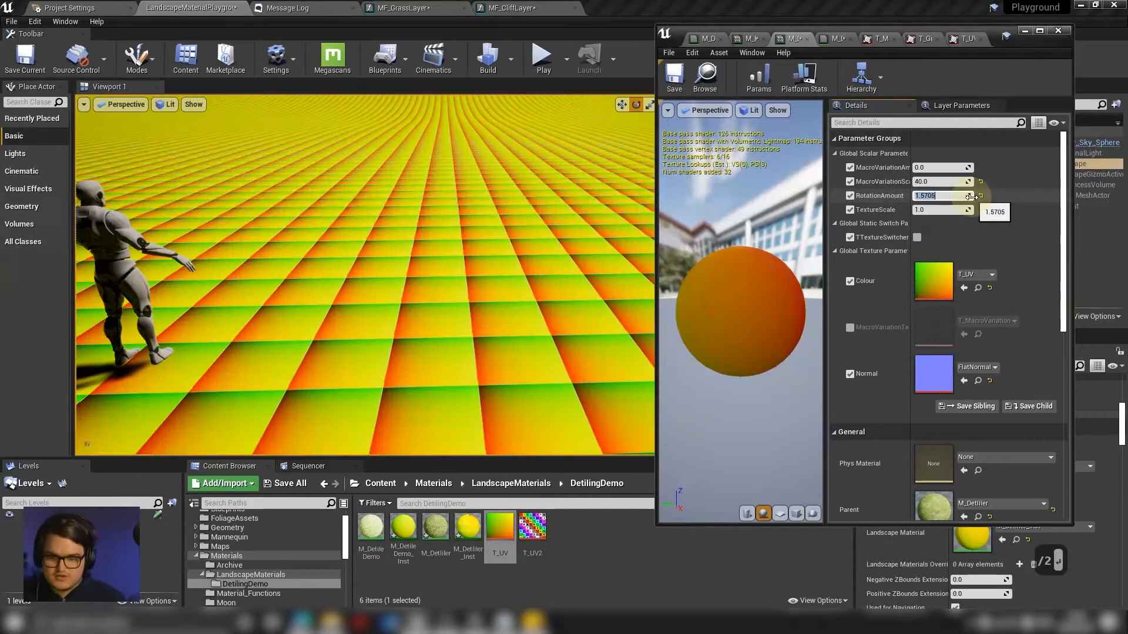
pyautogui.click(917, 238)
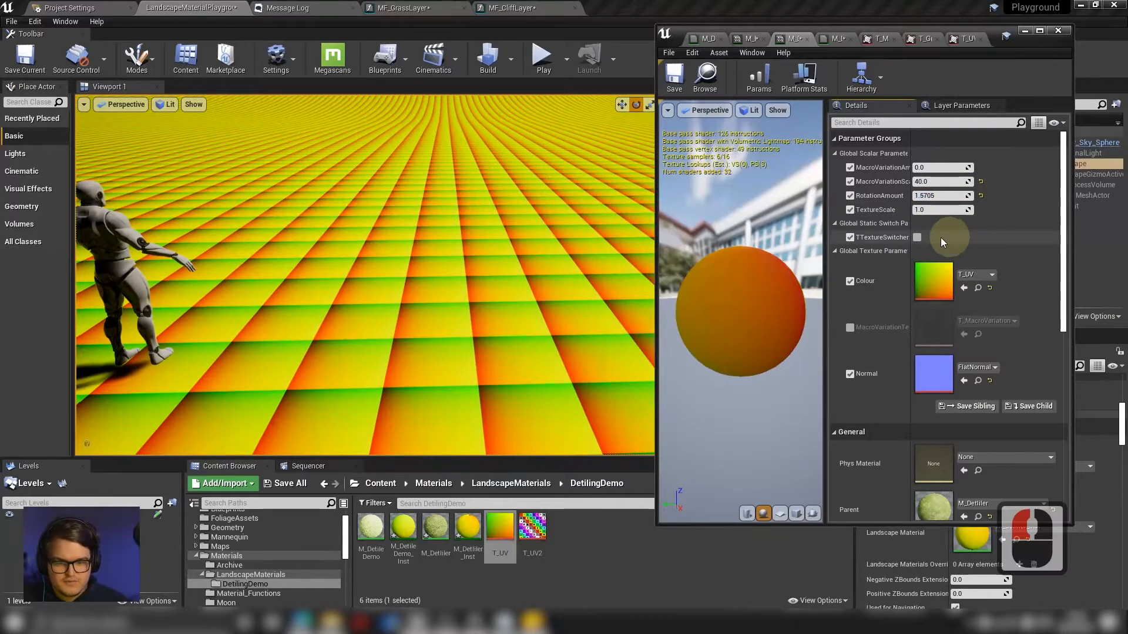
pyautogui.click(917, 223)
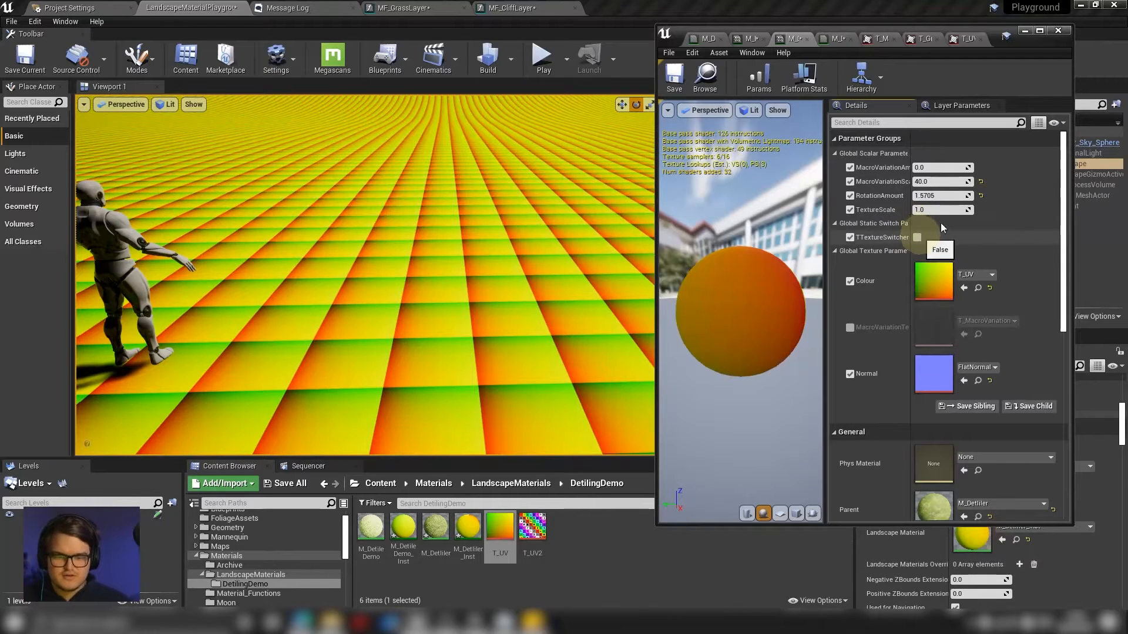
# Set RotationAmount to 0.78525 by halving it again.
pyautogui.doubleClick(939, 196)
pyautogui.hotkey('ctrl', 'a')
pyautogui.write('0.78525')
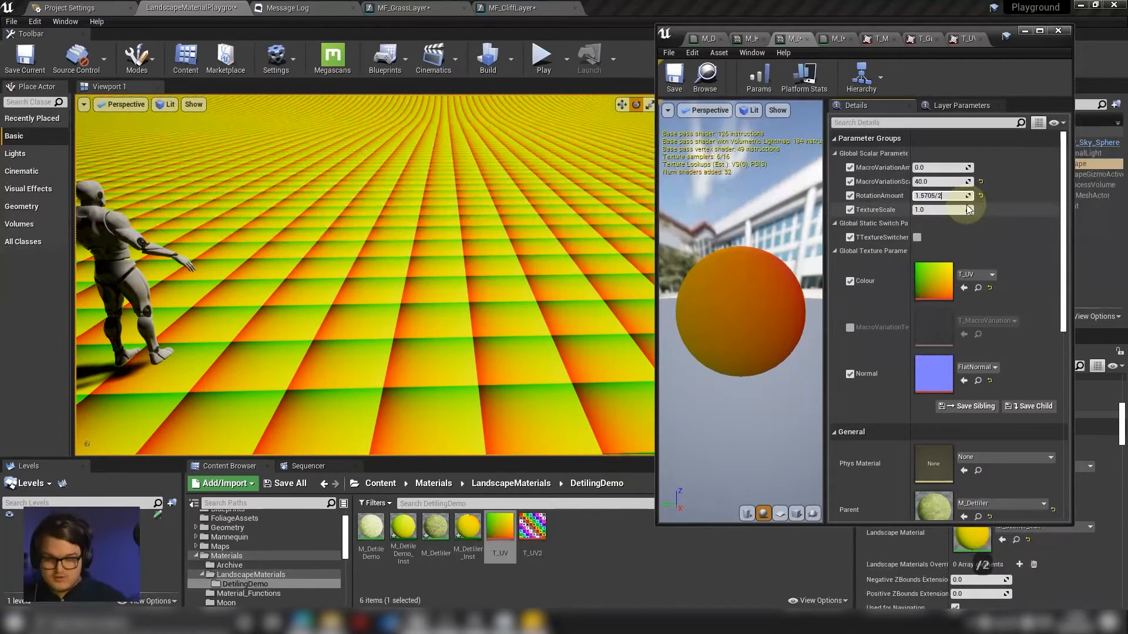
pyautogui.press('Return')
# Toggle TTextureSwitcher repeatedly to compare the 0.78525 rotation with the original tiles, leaving the switch enabled.
pyautogui.click(918, 238)
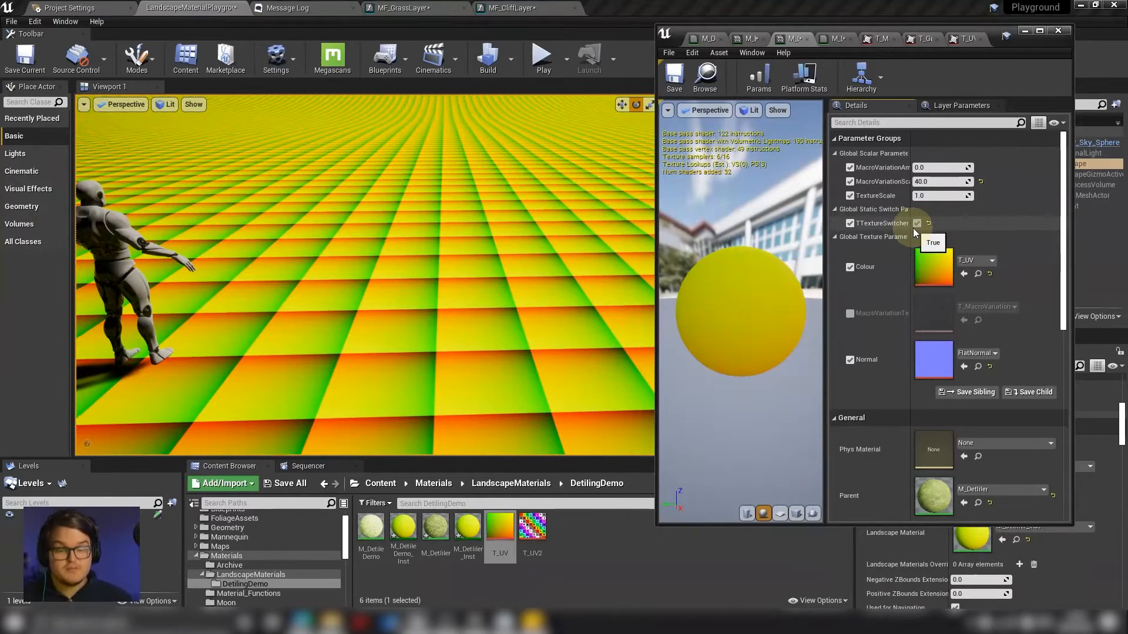
pyautogui.click(917, 223)
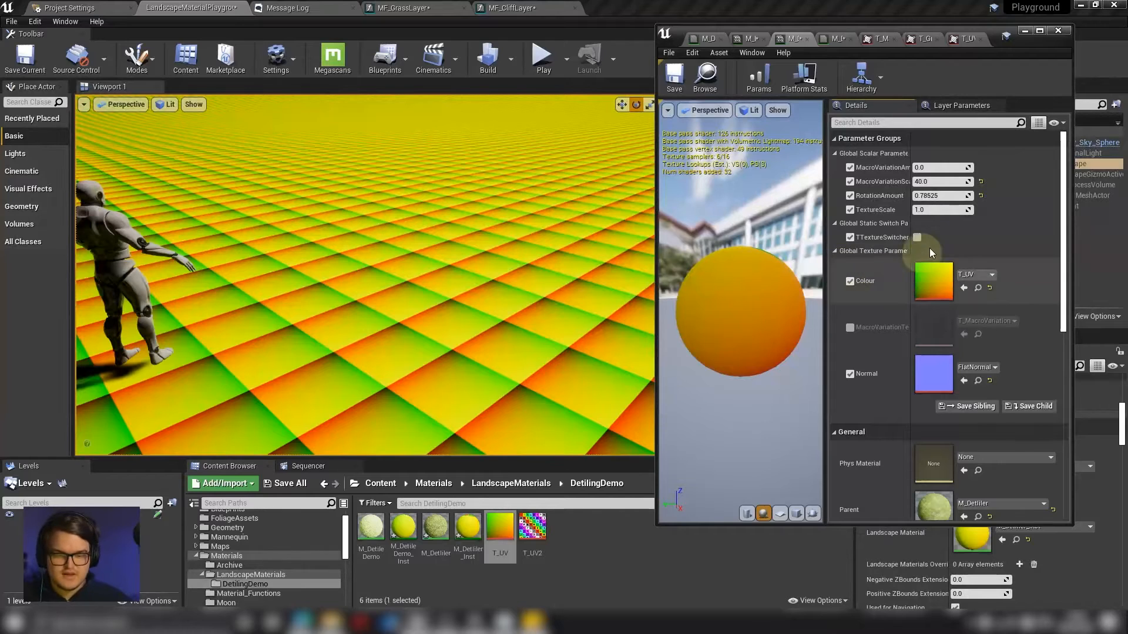
pyautogui.click(917, 237)
pyautogui.click(918, 224)
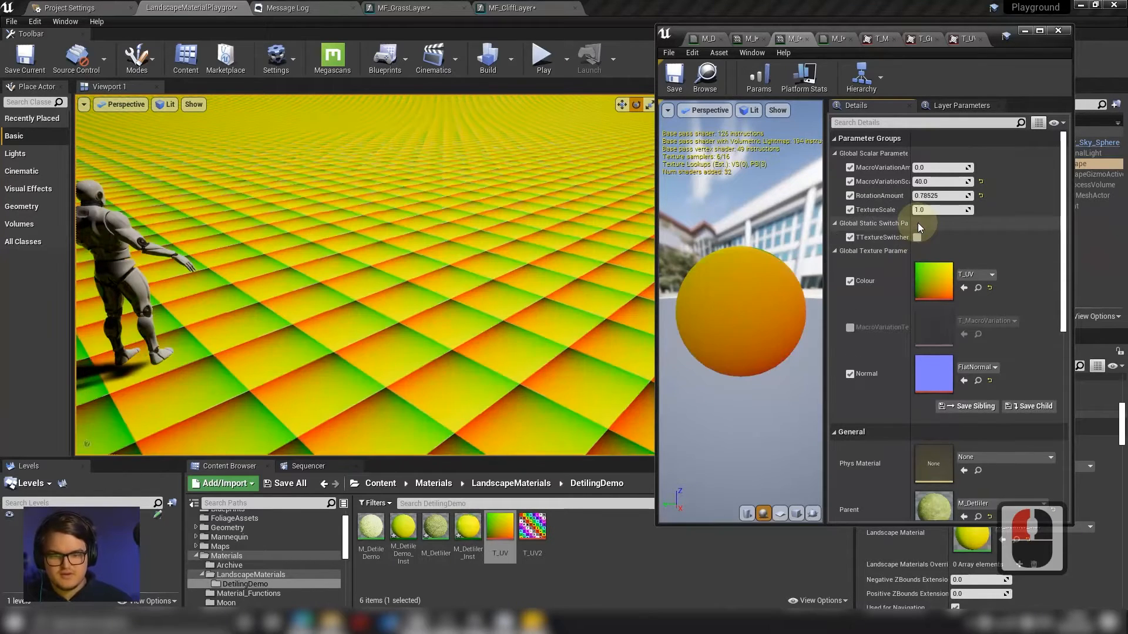
pyautogui.click(916, 236)
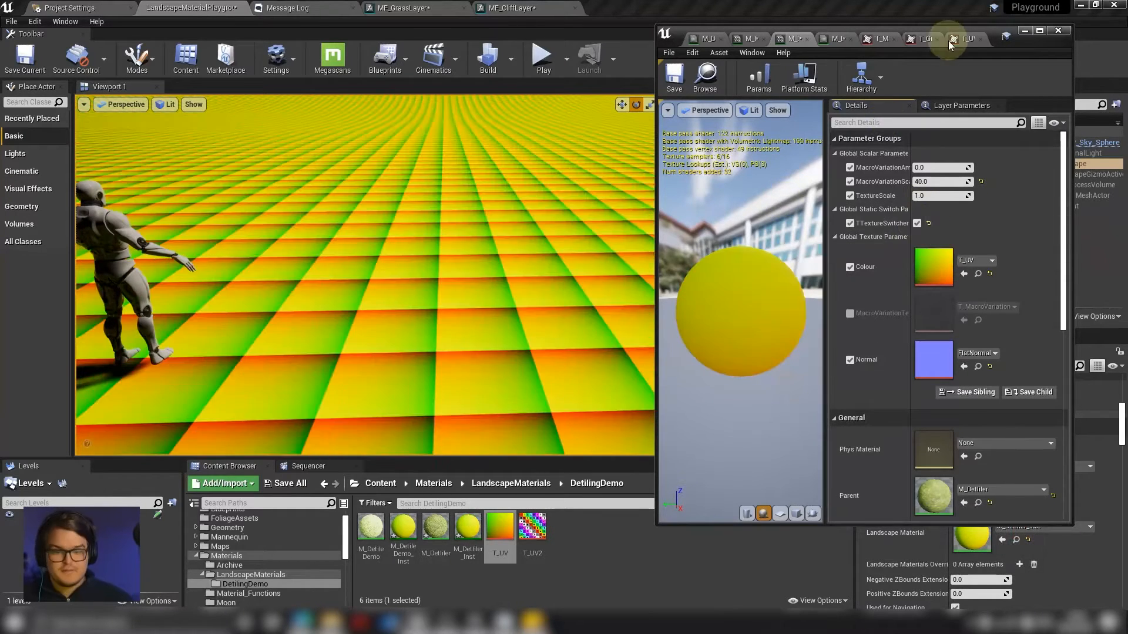
# Maximize the editor window and add a Texture Sample node above the Switch in the M_Detiler graph.
pyautogui.moveTo(988, 37); pyautogui.dragTo(587, 2)
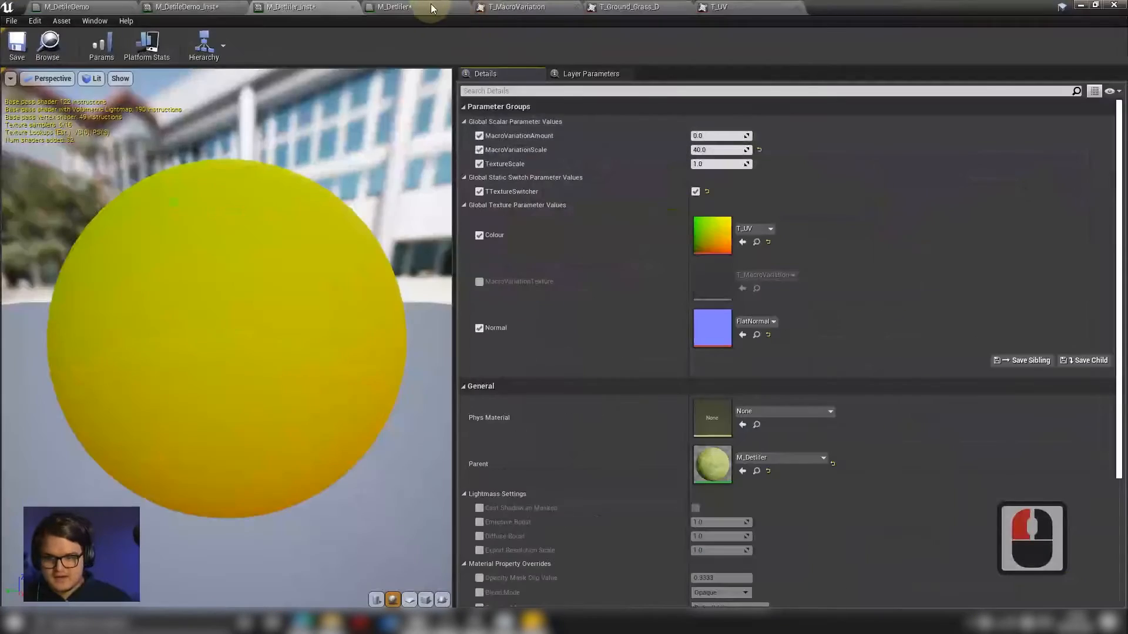
pyautogui.click(423, 7)
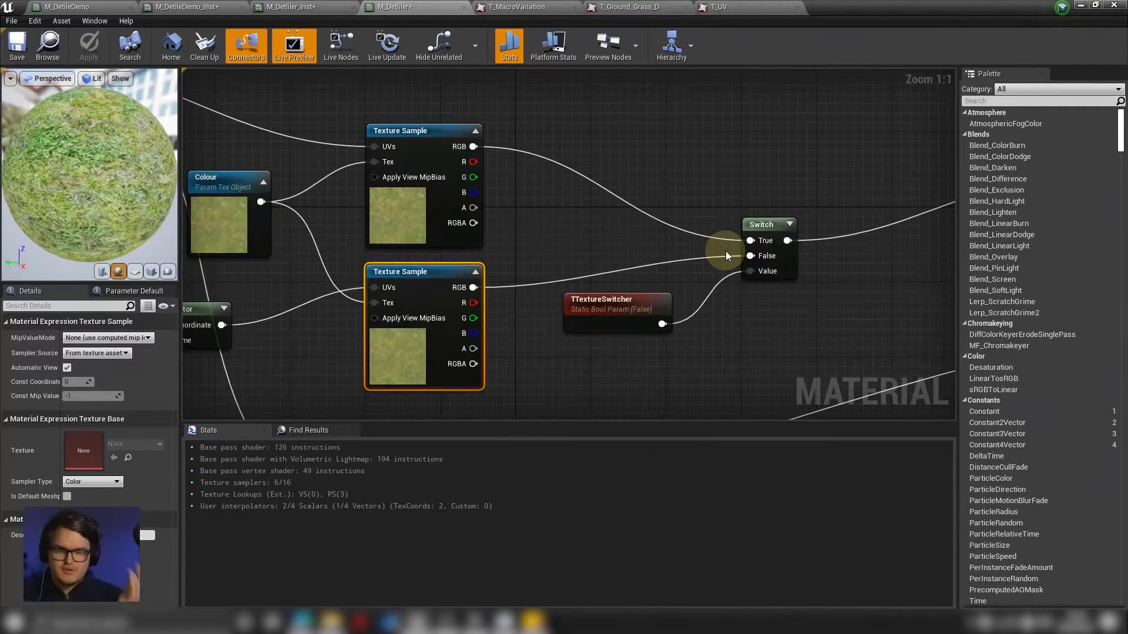
pyautogui.moveTo(716, 228); pyautogui.dragTo(610, 252, button='right')
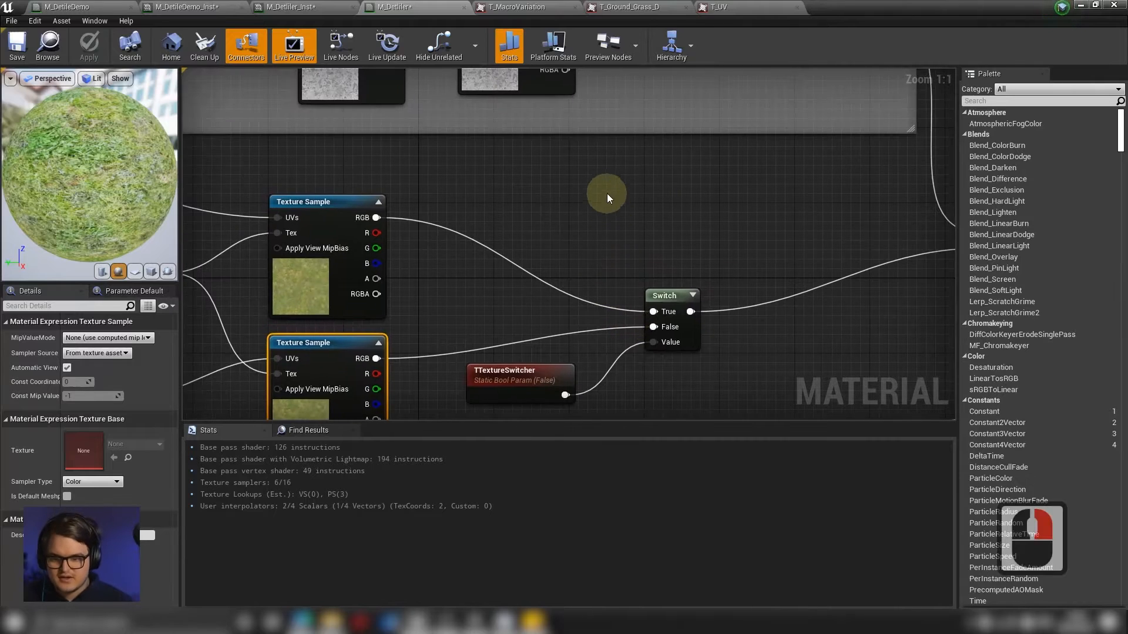
pyautogui.press('t')
pyautogui.click(621, 206)
pyautogui.moveTo(649, 218); pyautogui.dragTo(644, 153)
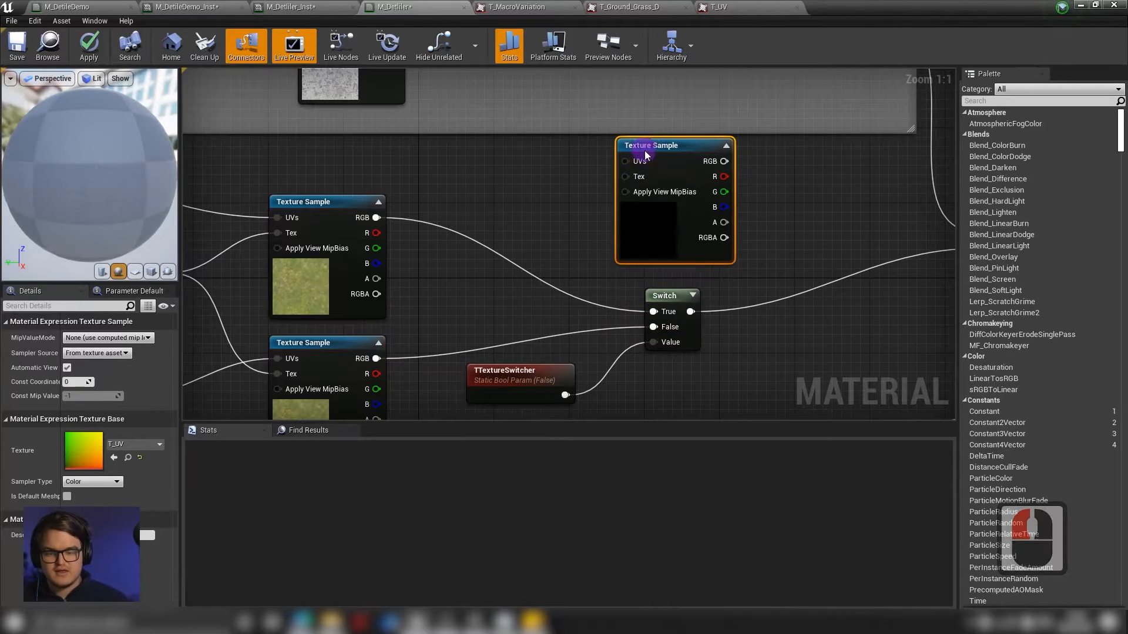
pyautogui.moveTo(536, 106)
pyautogui.mouseDown(button='right')
pyautogui.moveTo(665, 202)
pyautogui.moveTo(569, 126)
pyautogui.moveTo(615, 261)
pyautogui.moveTo(548, 123)
pyautogui.mouseUp(button='right')
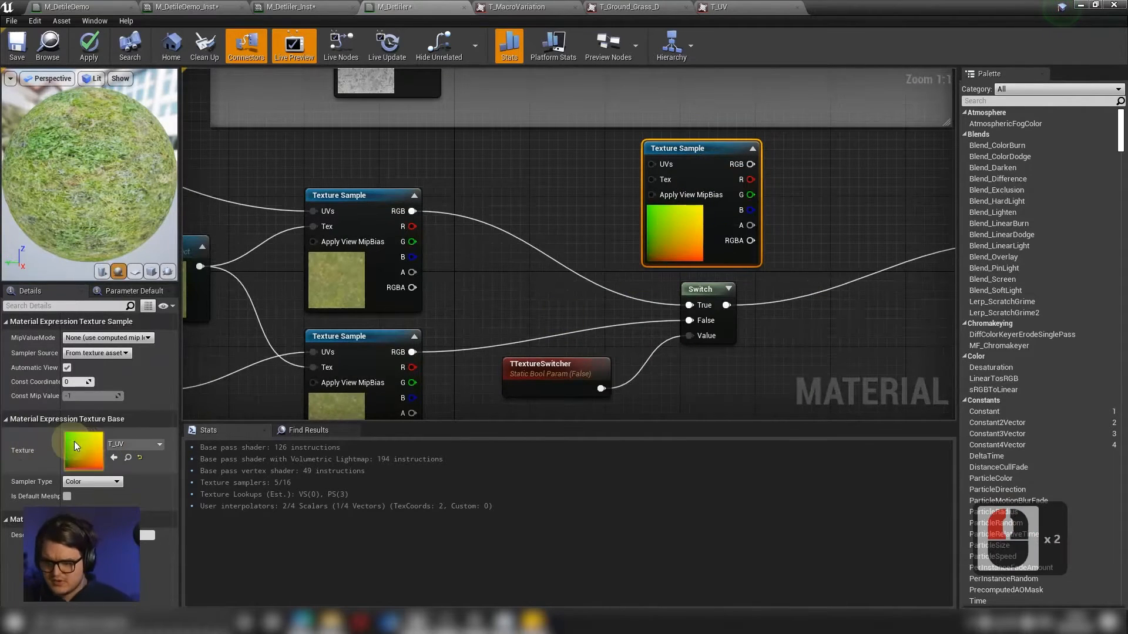
# Set the new Texture Sample's texture to T_Perlin_Noise_M.
pyautogui.click(122, 450)
pyautogui.write('pe')
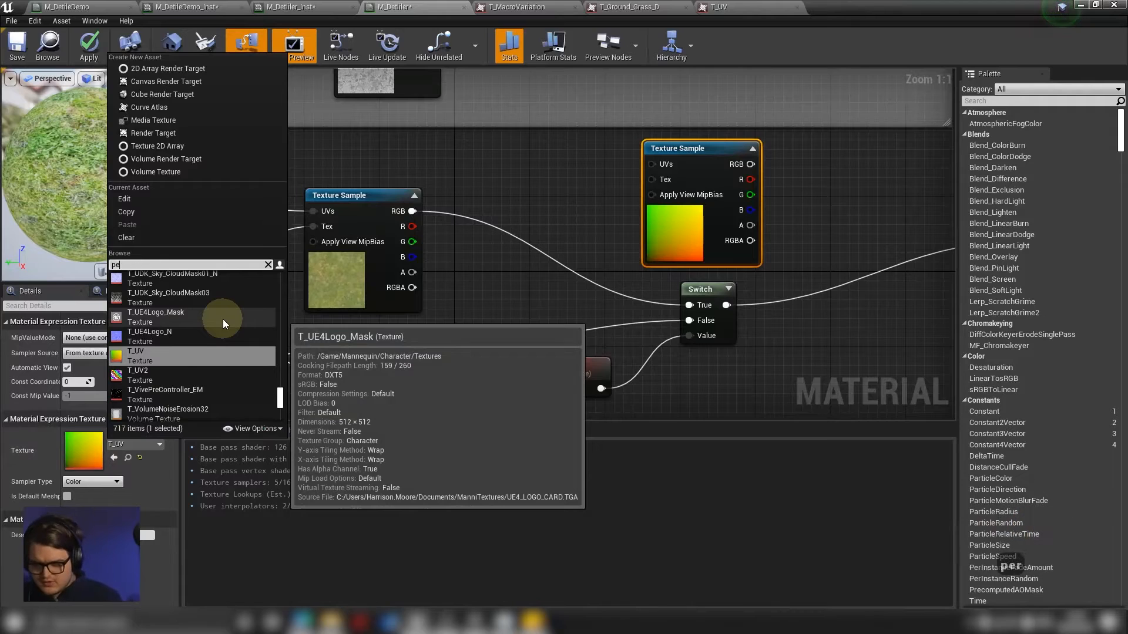
pyautogui.write('rli')
pyautogui.click(226, 286)
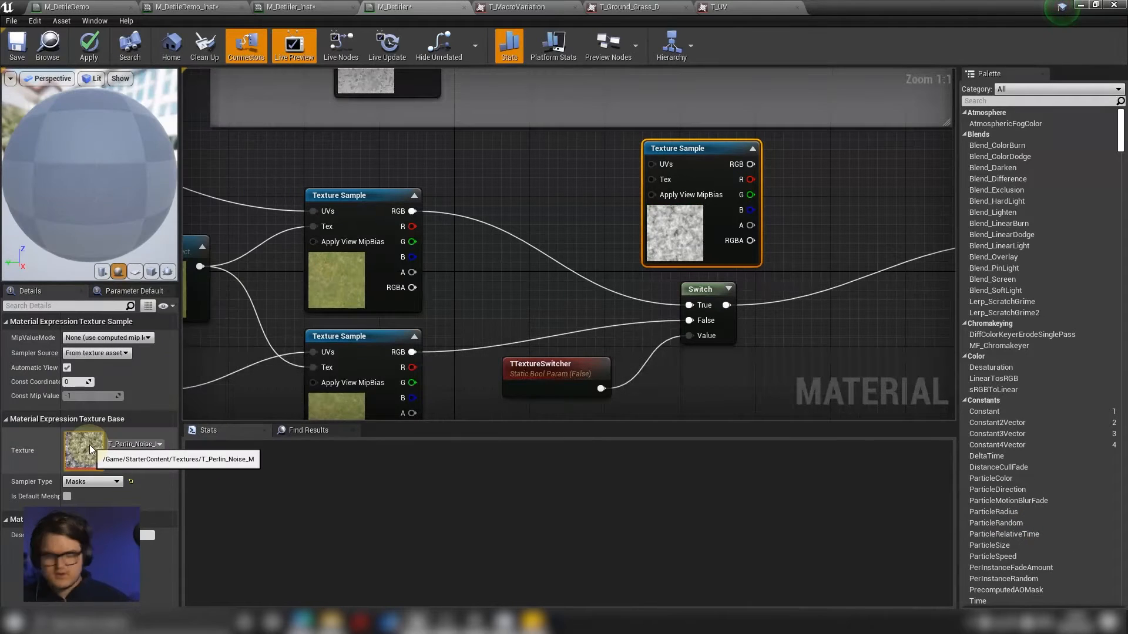
# Open the T_Perlin_Noise_M texture and examine its light and dark noise pattern at different zoom levels.
pyautogui.doubleClick(90, 450)
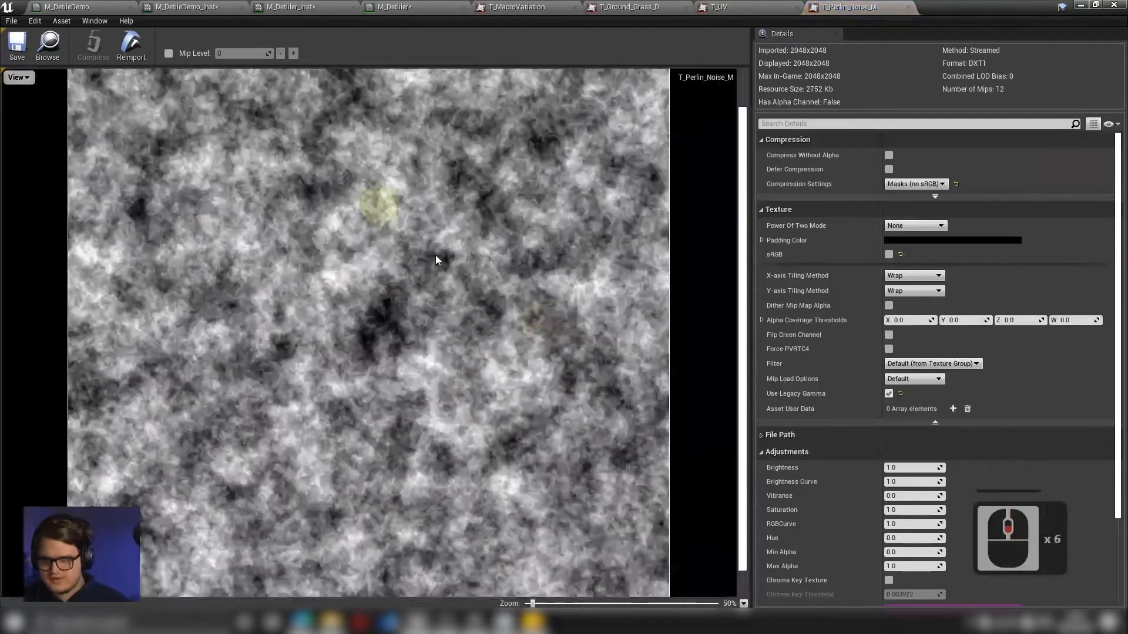
pyautogui.scroll(4, 488, 320)
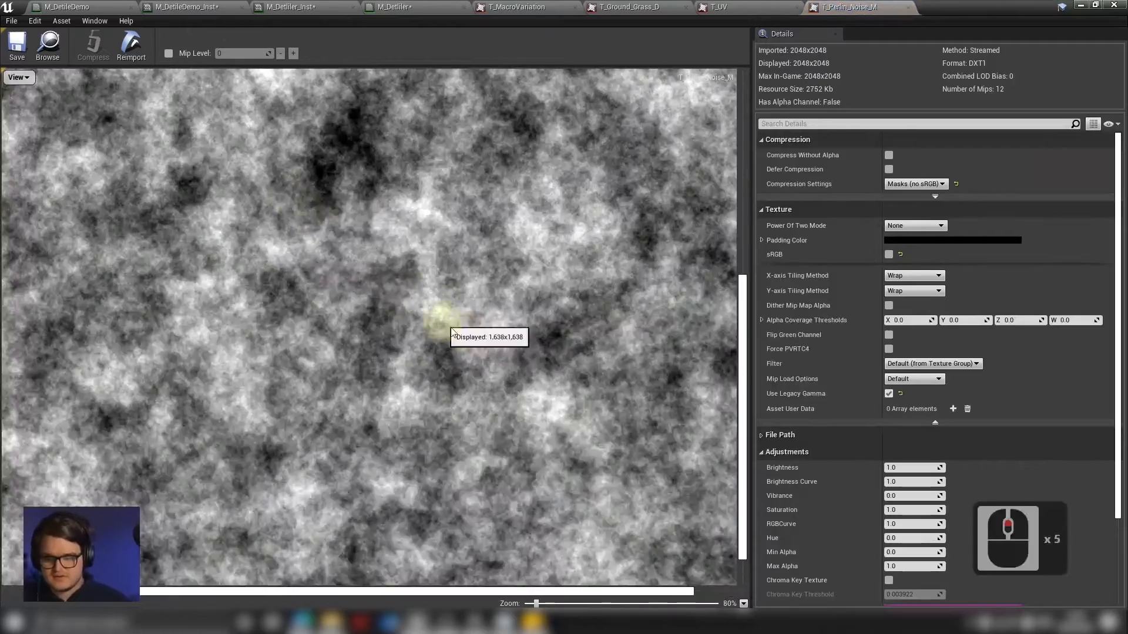
pyautogui.scroll(-4, 364, 277)
pyautogui.scroll(2, 313, 227)
pyautogui.scroll(-4, 353, 264)
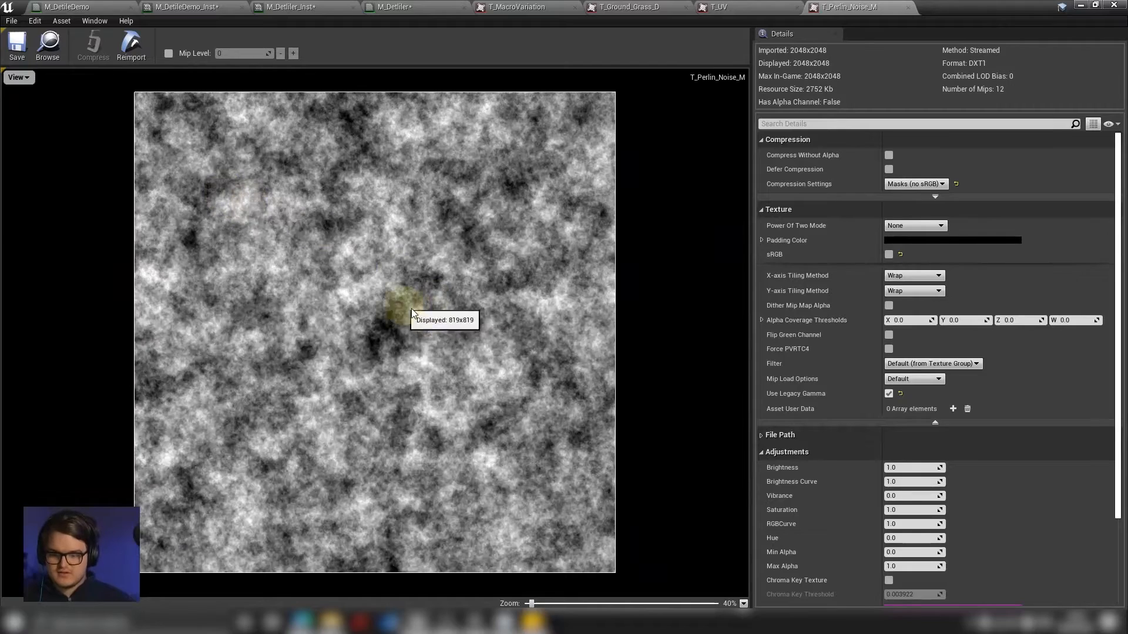
pyautogui.scroll(-7, 384, 321)
pyautogui.scroll(20, 385, 319)
pyautogui.moveTo(271, 307); pyautogui.dragTo(662, 352)
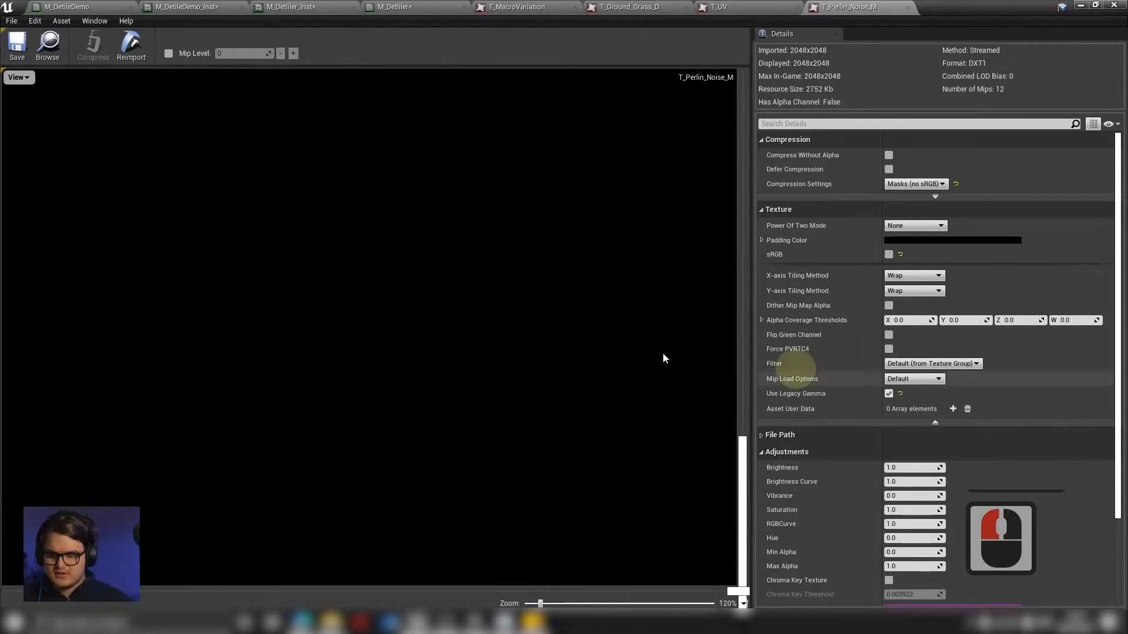
# Inspect the smooth transitions between light and dark areas of the noise texture up close, up to 1,000% magnification.
pyautogui.moveTo(317, 308); pyautogui.dragTo(403, 352, button='right')
pyautogui.scroll(9, 416, 319)
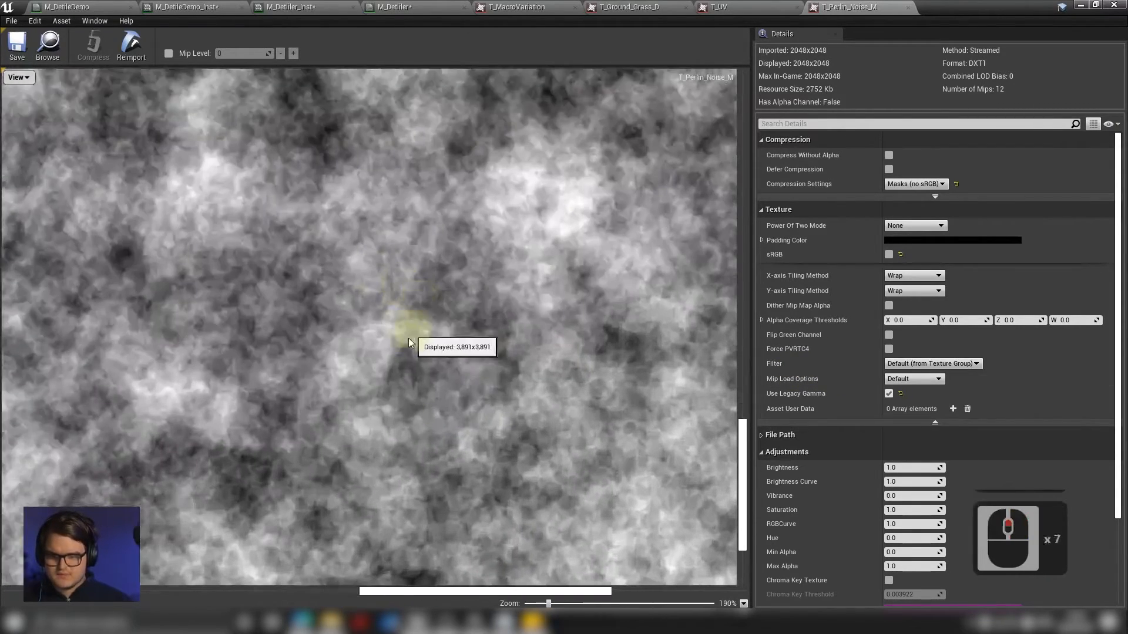
pyautogui.scroll(8, 406, 342)
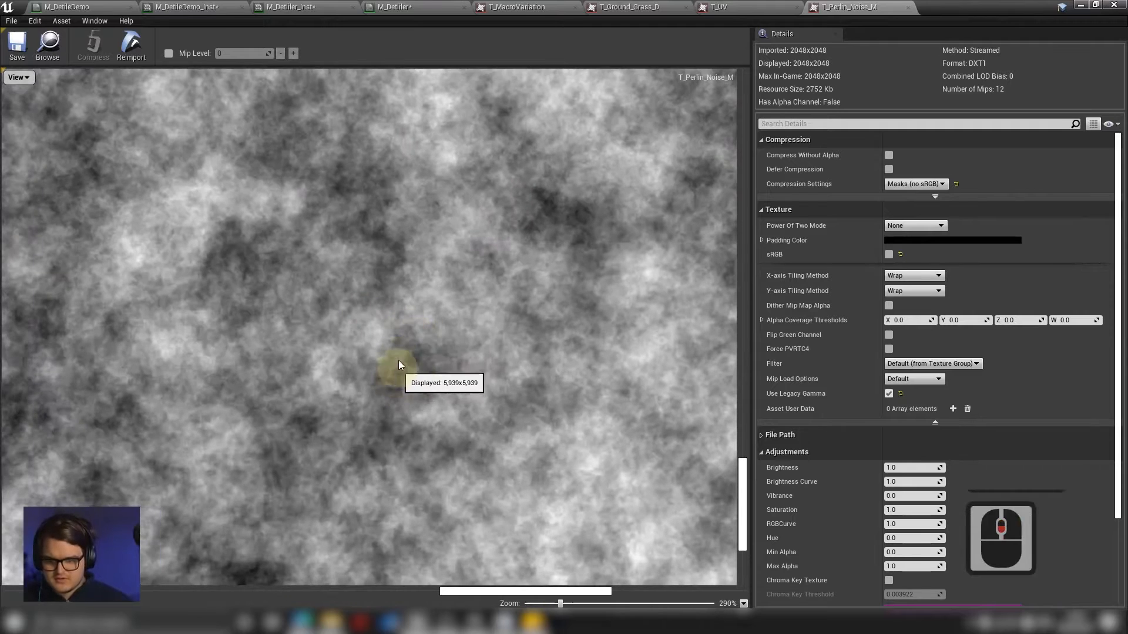
pyautogui.scroll(20, 634, 434)
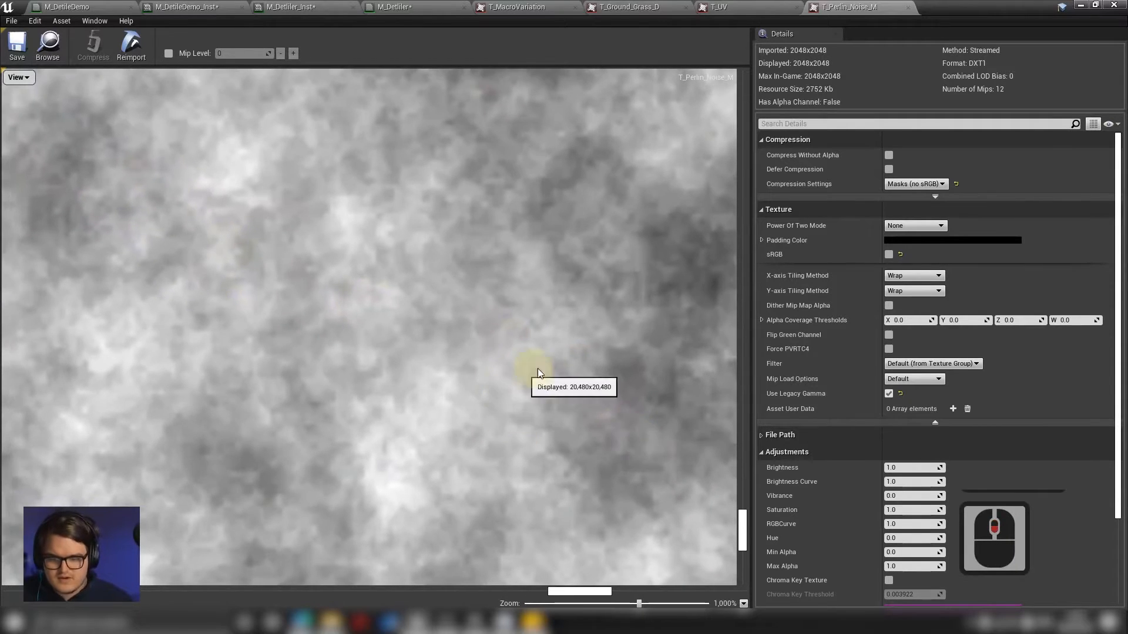
pyautogui.scroll(-18, 537, 372)
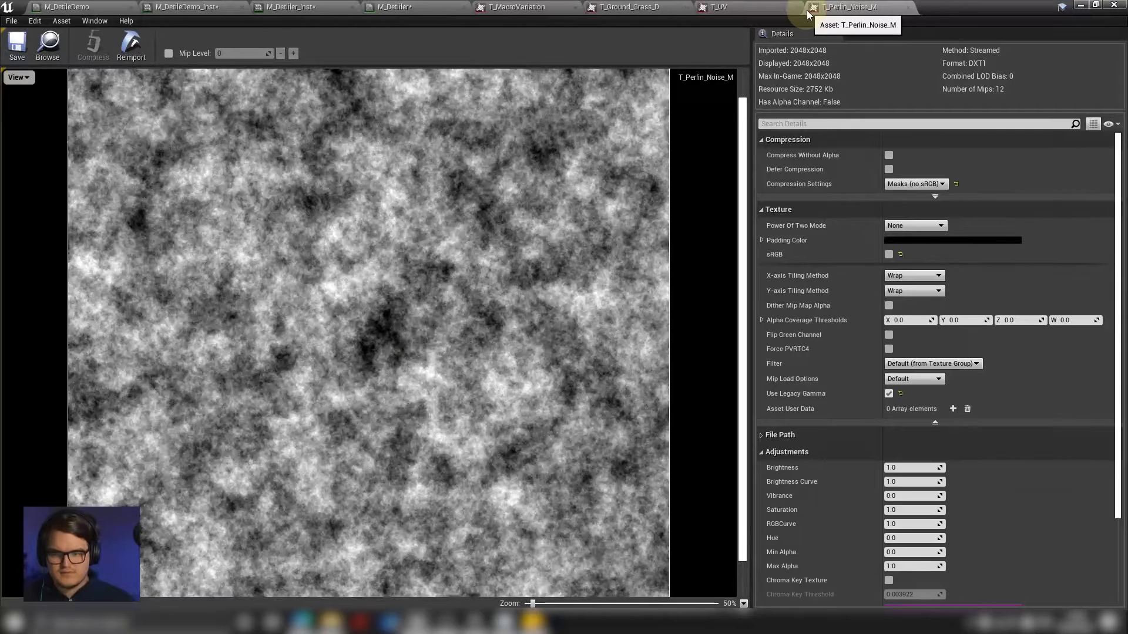
# Return to the M_Detiler graph and shift the noise Texture Sample slightly right and up, above the Switch.
pyautogui.click(400, 7)
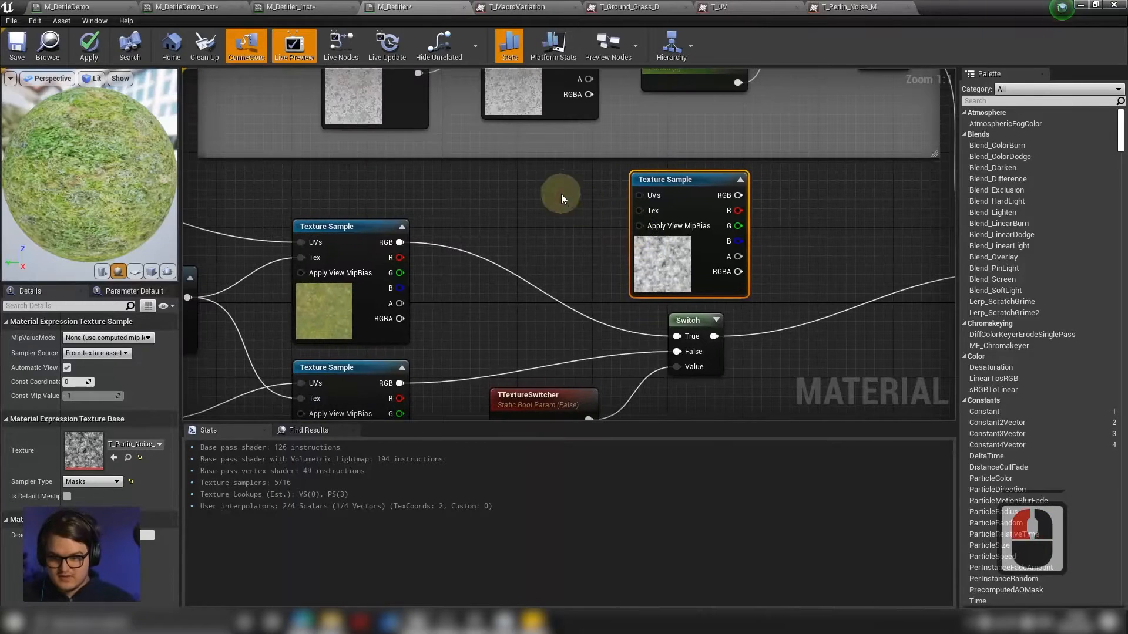
pyautogui.click(561, 195)
pyautogui.moveTo(689, 199)
pyautogui.mouseDown()
pyautogui.moveTo(731, 186)
pyautogui.moveTo(703, 191)
pyautogui.mouseUp()
pyautogui.moveTo(756, 232); pyautogui.dragTo(769, 246, button='right')
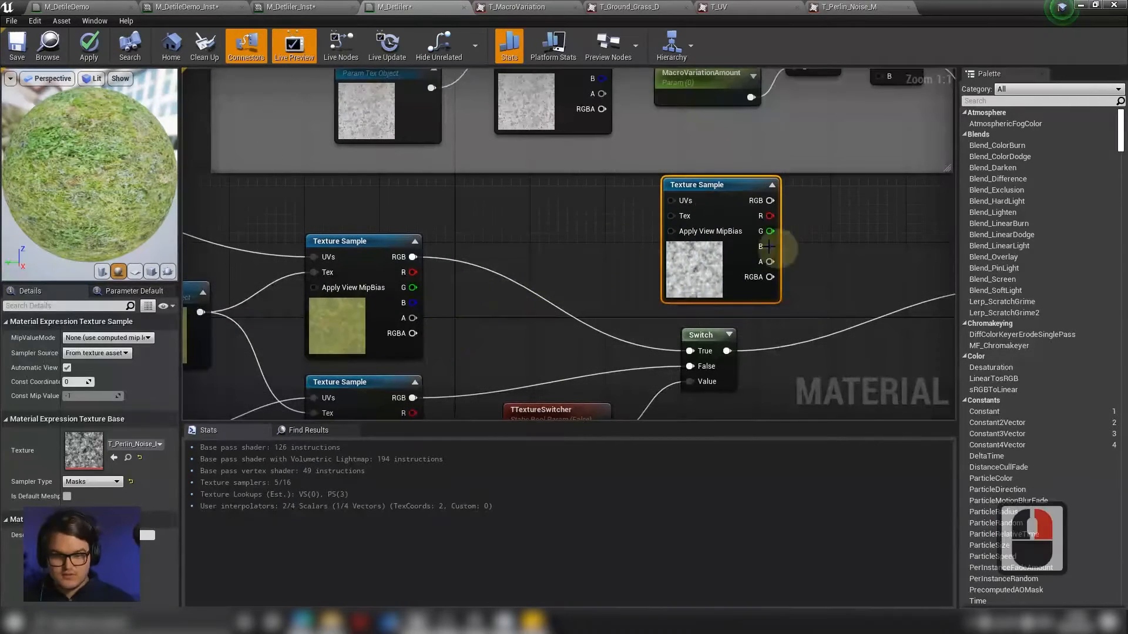
# Create a scalar parameter named RotationNoiseScale to the left of the noise Texture Sample.
pyautogui.rightClick(569, 198)
pyautogui.click(544, 191)
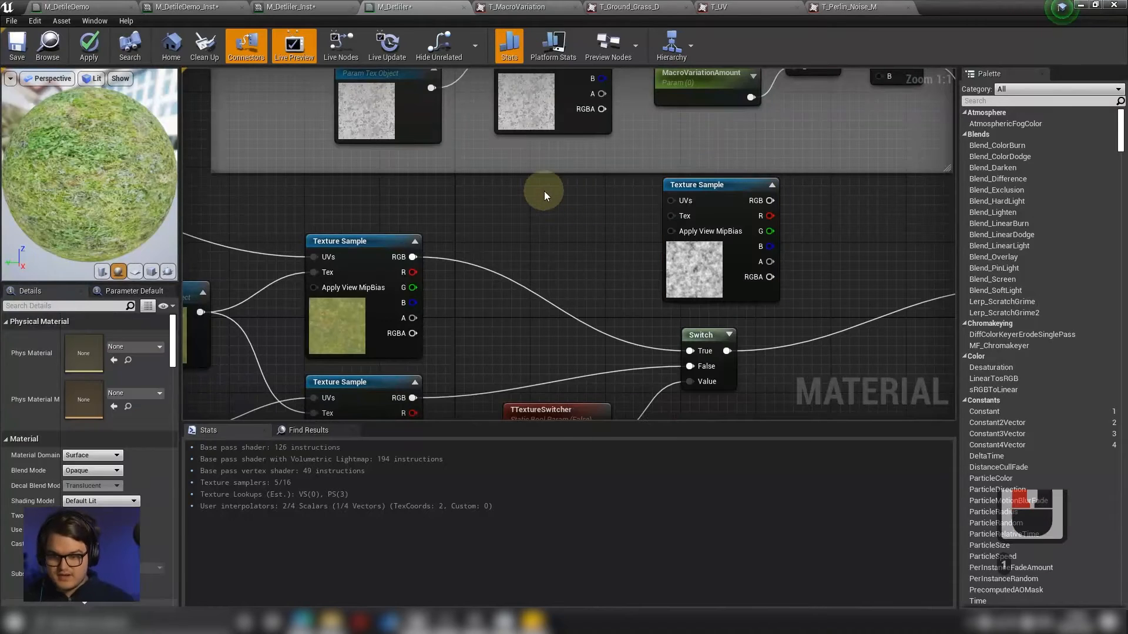
pyautogui.press('1')
pyautogui.click(544, 191)
pyautogui.rightClick(549, 200)
pyautogui.click(618, 252)
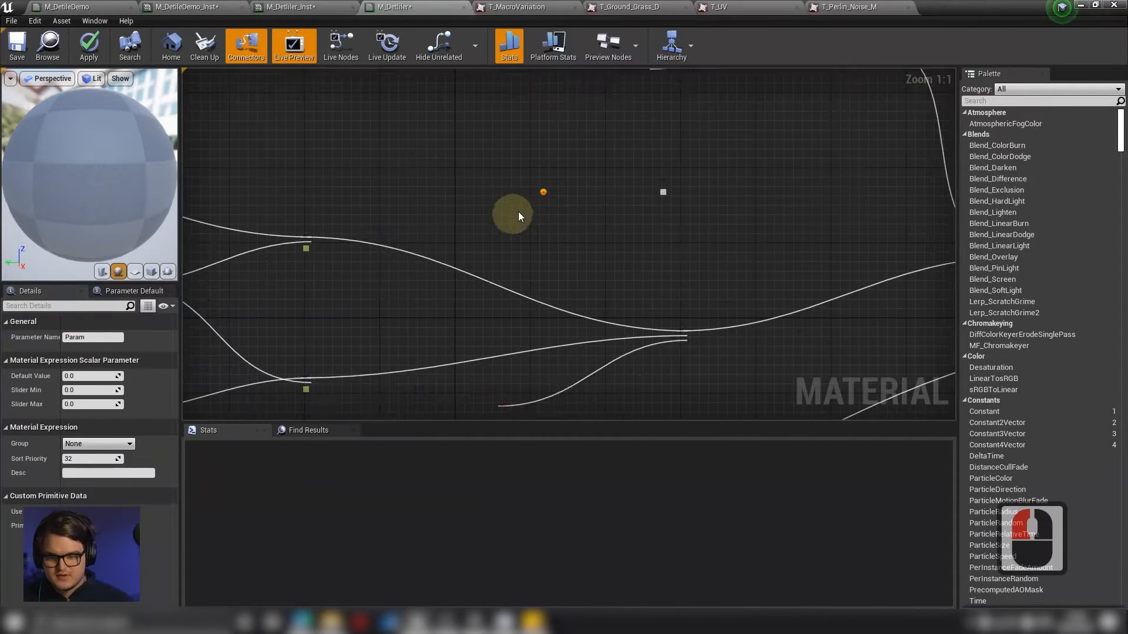
pyautogui.write('RotationNoiseScale')
pyautogui.press('Return')
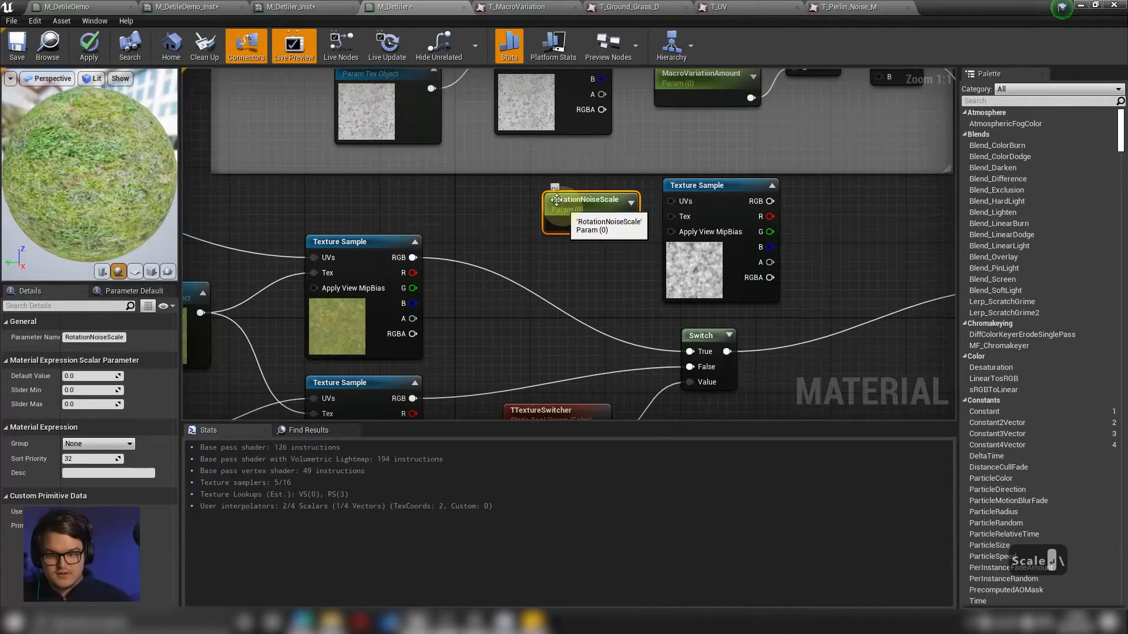
# Move the RotationNoiseScale parameter down and add a TextureCoordinate node just above it.
pyautogui.moveTo(554, 210); pyautogui.dragTo(557, 238)
pyautogui.doubleClick(553, 207)
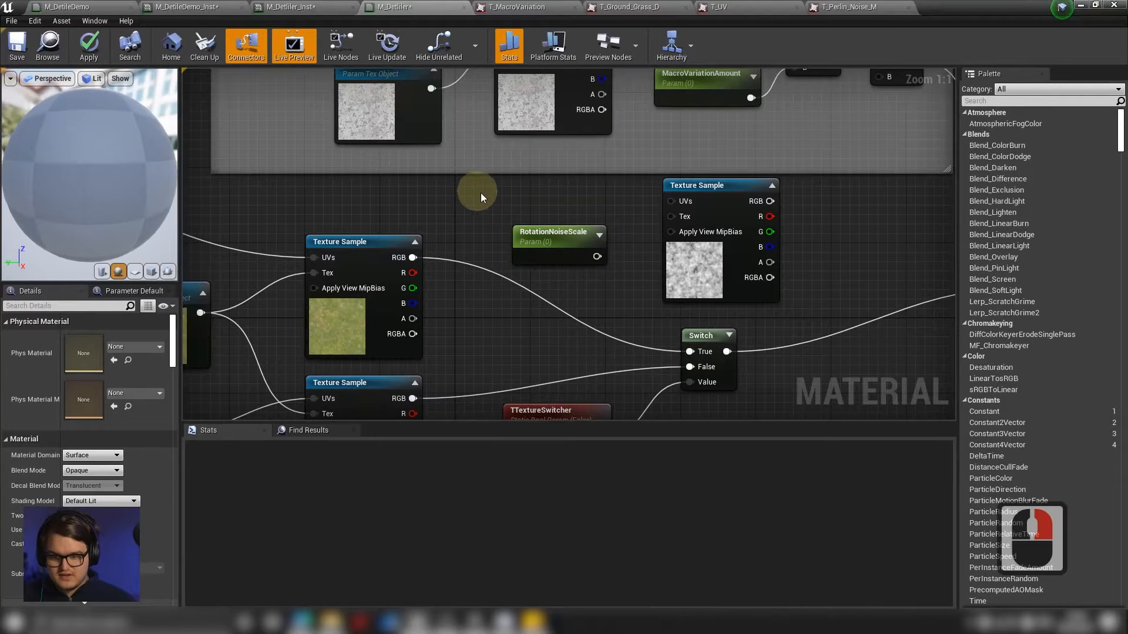
pyautogui.rightClick(480, 193)
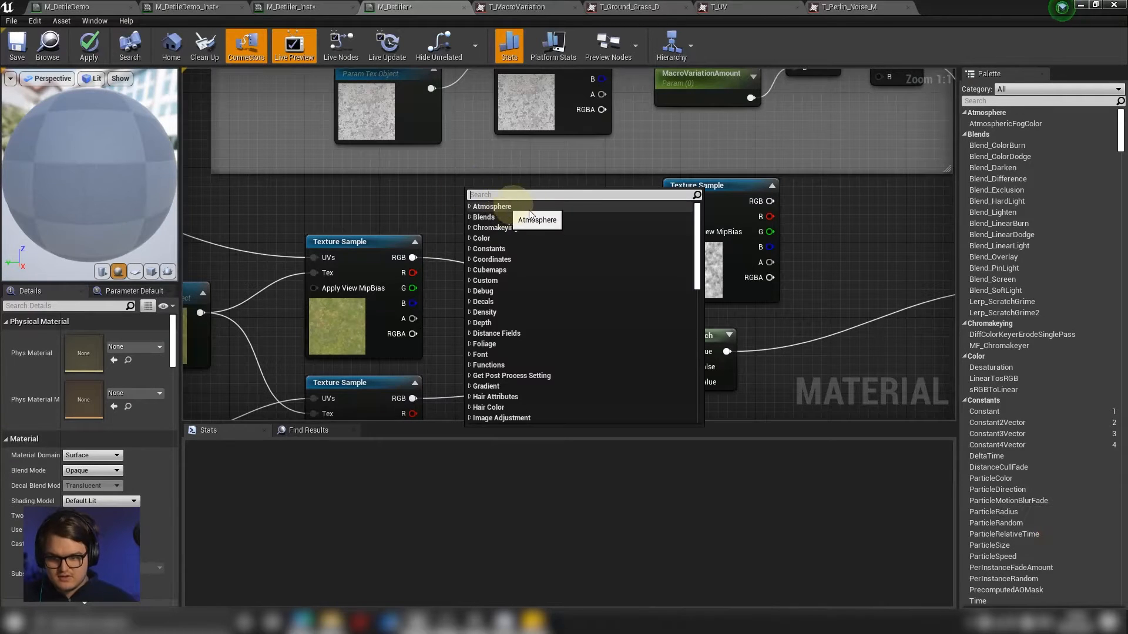
pyautogui.write('tex coo')
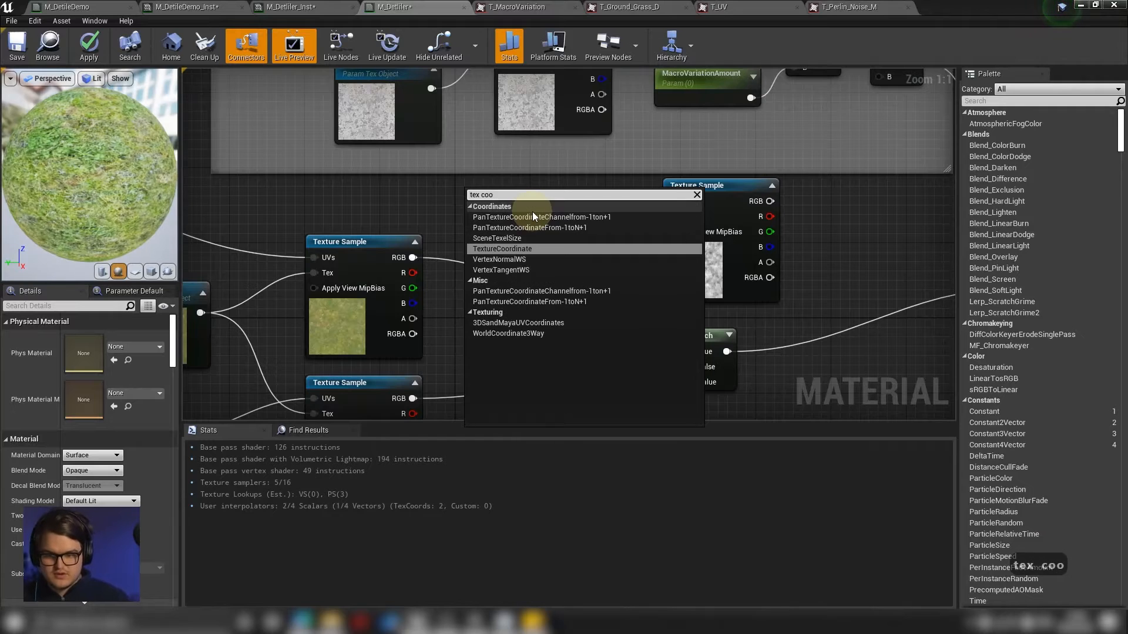
pyautogui.press('Return')
# Add a Divide node, feeding the TexCoord into A and RotationNoiseScale into B.
pyautogui.click(531, 240)
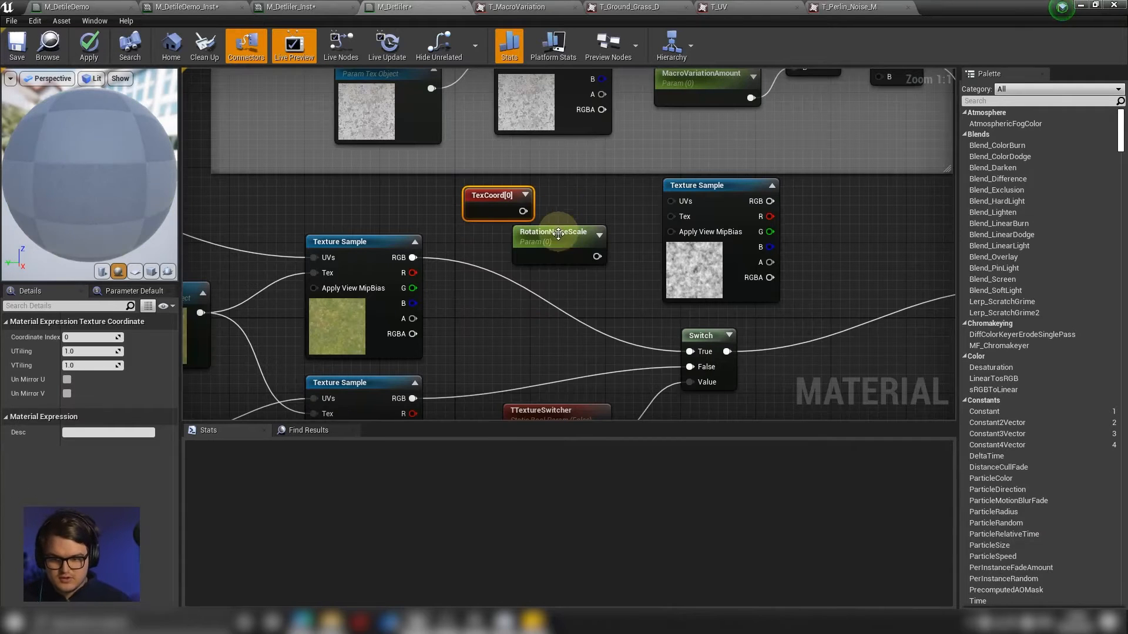
pyautogui.click(605, 216)
pyautogui.moveTo(523, 211); pyautogui.dragTo(603, 206)
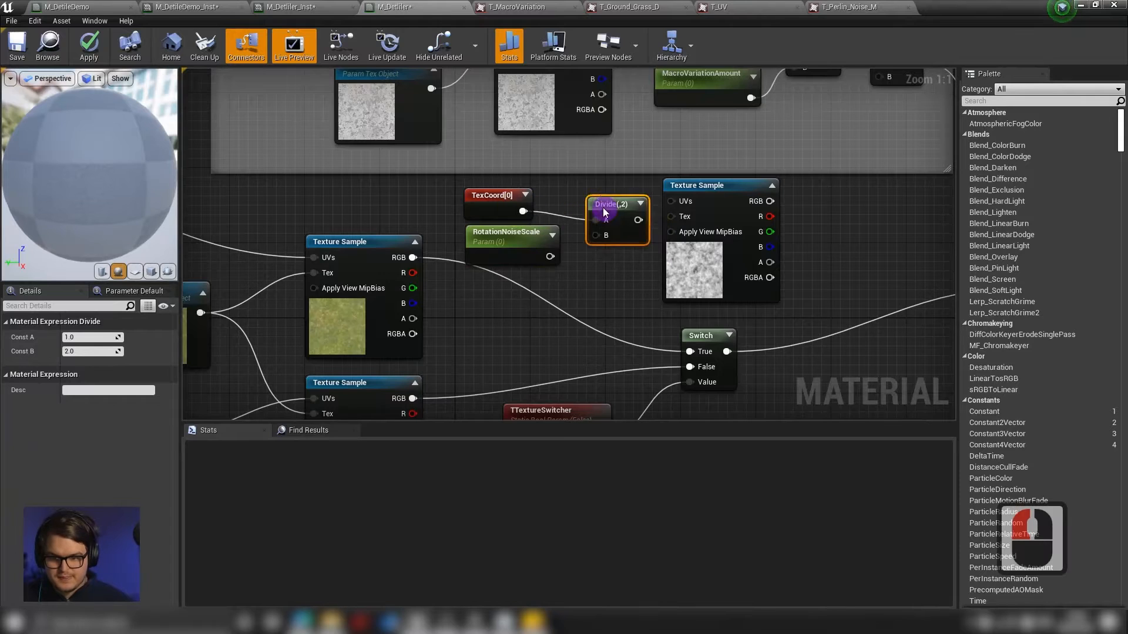
pyautogui.moveTo(550, 256); pyautogui.dragTo(589, 235)
# Set the RotationNoiseScale parameter's default value to 10.
pyautogui.click(508, 235)
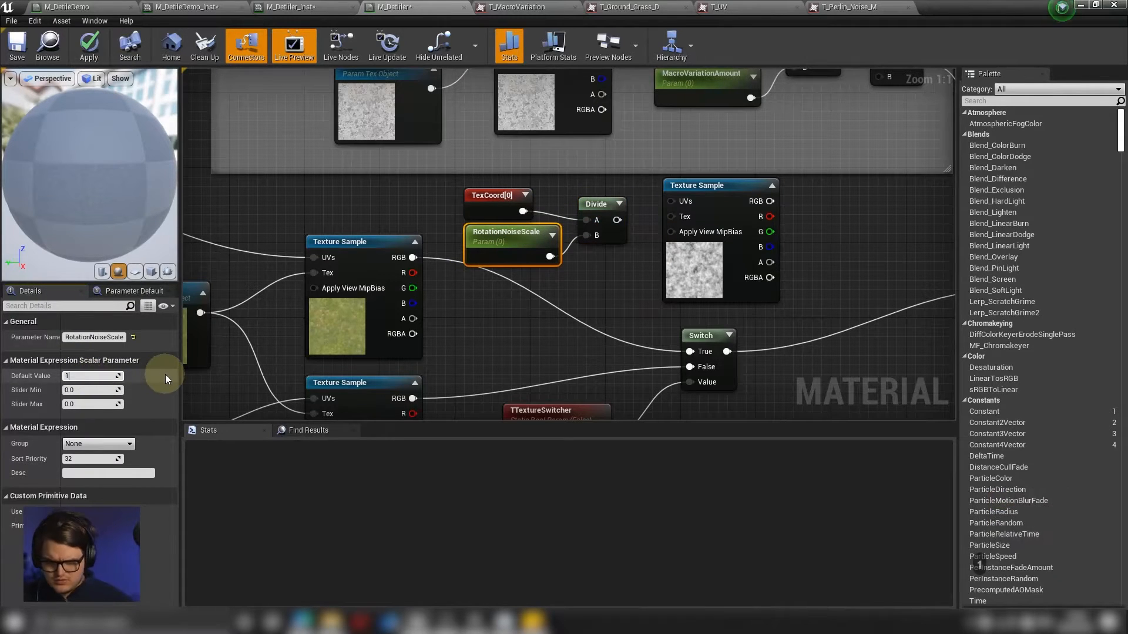
pyautogui.press('BackSpace')
pyautogui.press('BackSpace')
pyautogui.press('BackSpace')
pyautogui.write('10')
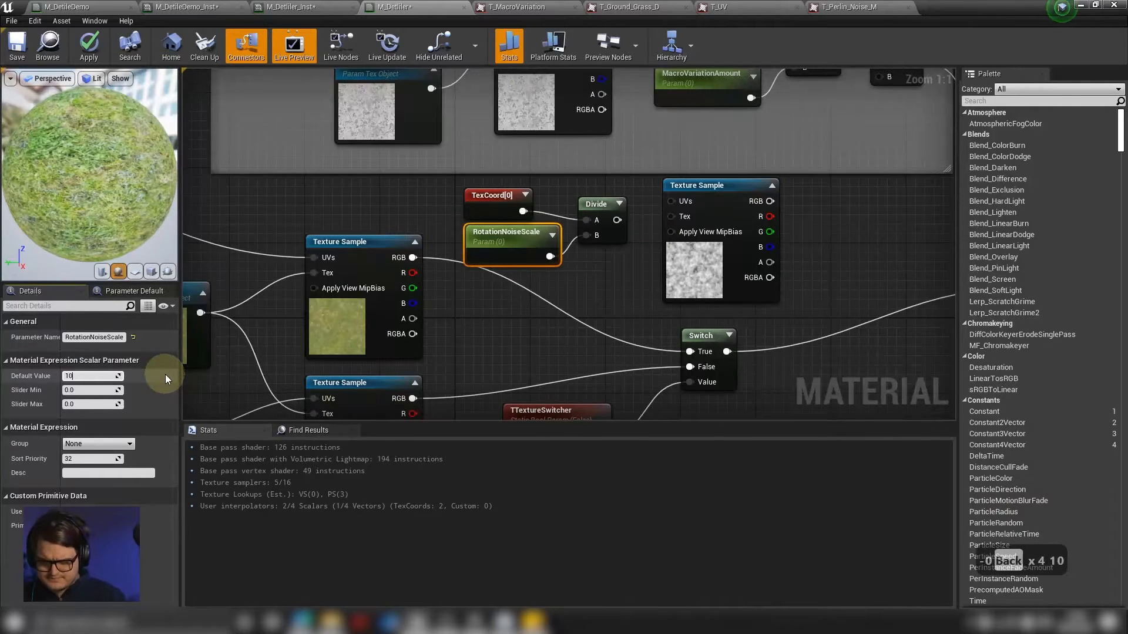
pyautogui.press('Return')
# Connect the Divide output to the noise Texture Sample's UVs and arrange the TexCoord, parameter and Divide nodes compactly beside it.
pyautogui.moveTo(599, 249); pyautogui.dragTo(527, 241, button='right')
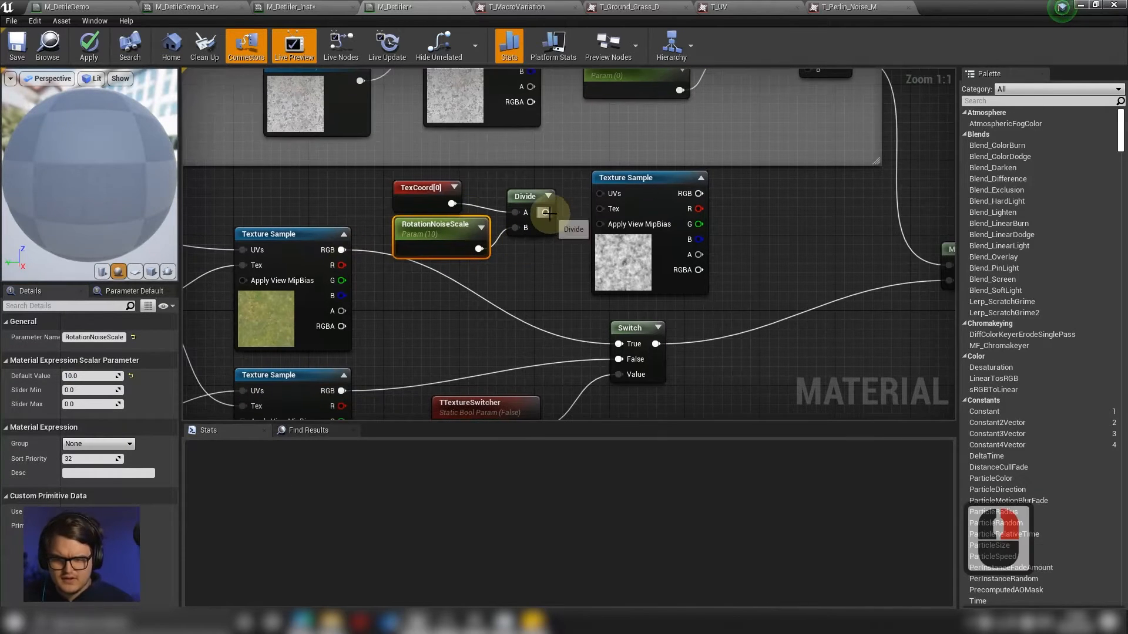
pyautogui.moveTo(546, 213); pyautogui.dragTo(601, 193)
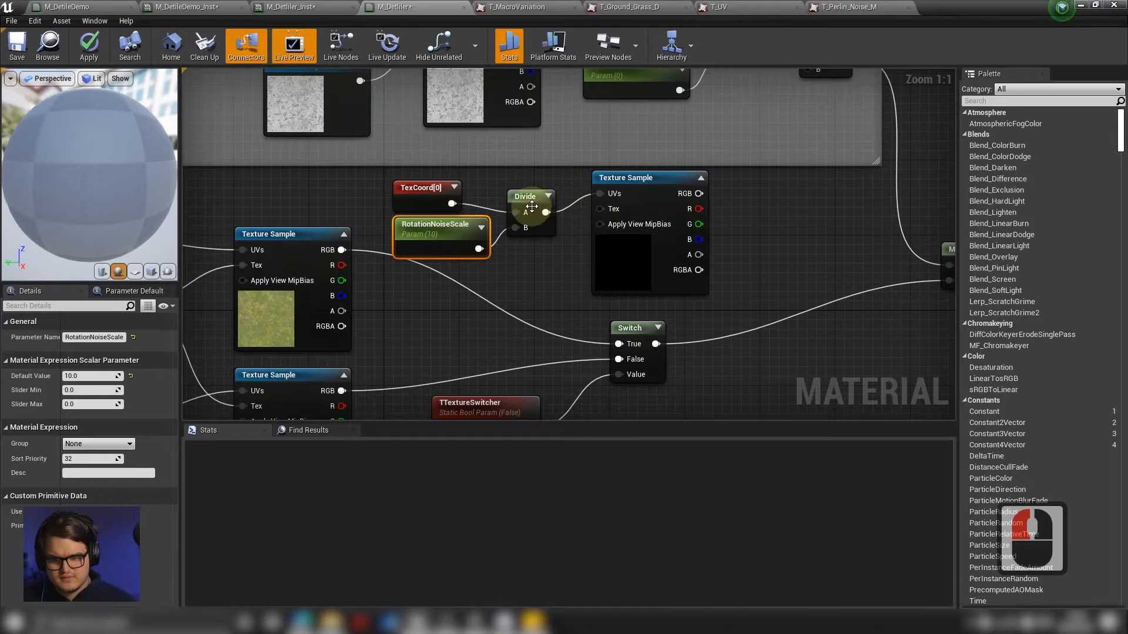
pyautogui.click(546, 198)
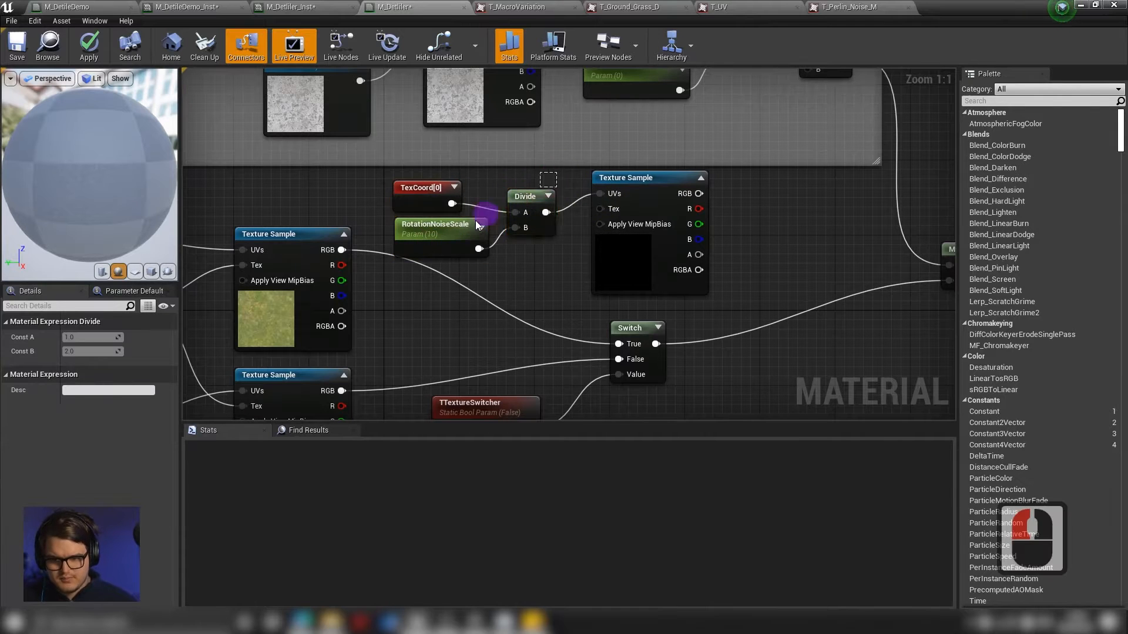
pyautogui.moveTo(477, 225); pyautogui.dragTo(449, 207)
pyautogui.click(665, 200)
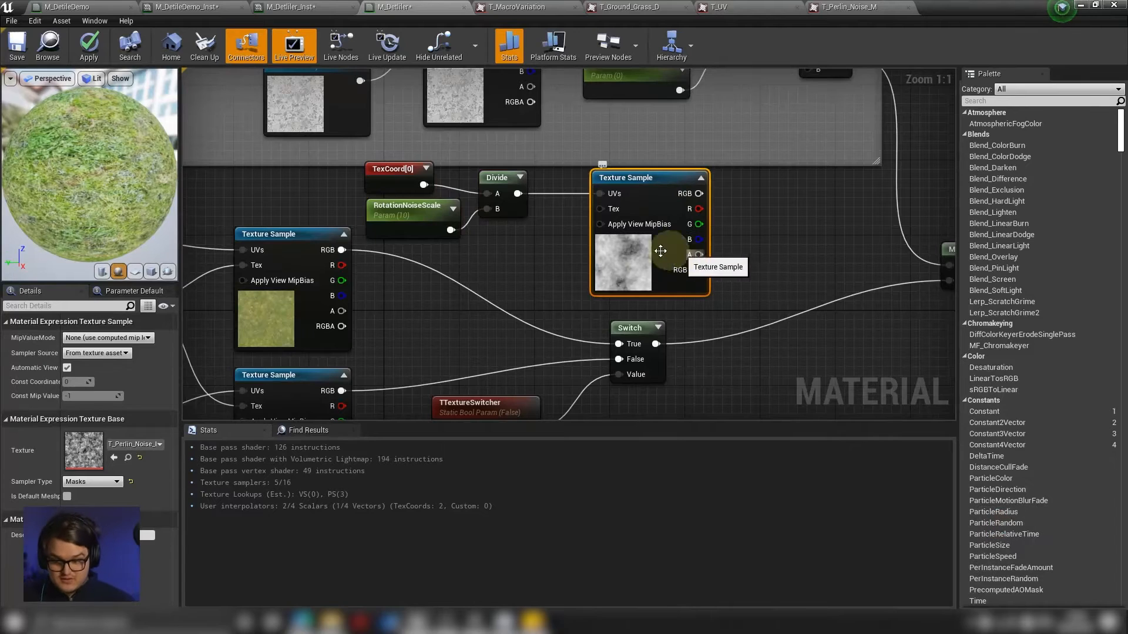
pyautogui.click(644, 259)
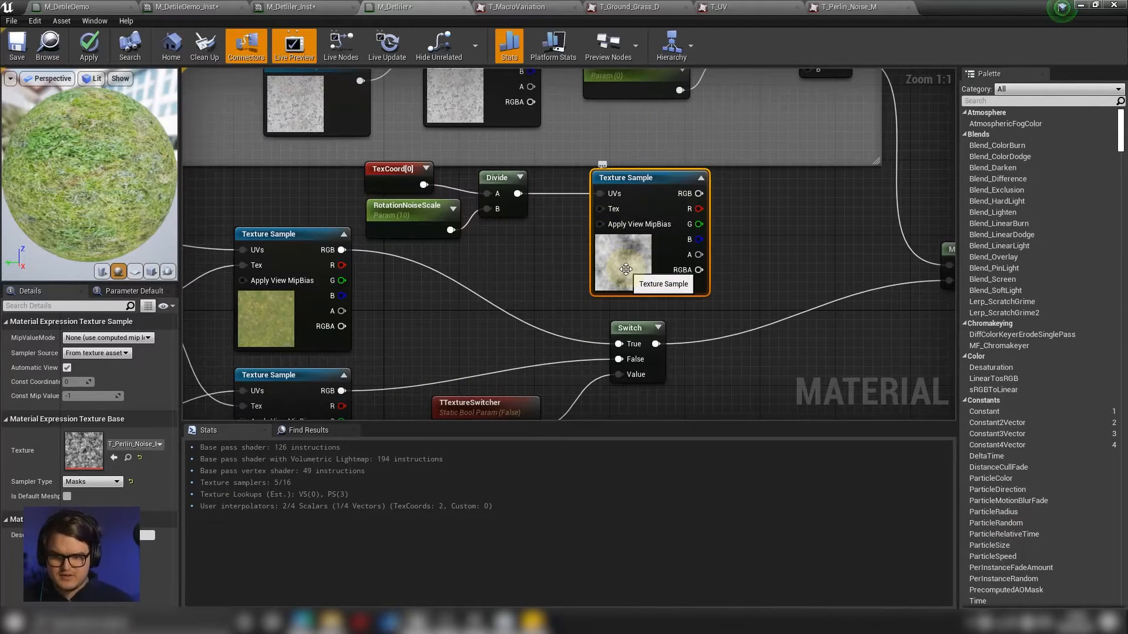
pyautogui.moveTo(650, 186); pyautogui.dragTo(604, 187)
pyautogui.moveTo(769, 248); pyautogui.dragTo(751, 215, button='right')
pyautogui.moveTo(712, 137); pyautogui.dragTo(398, 199)
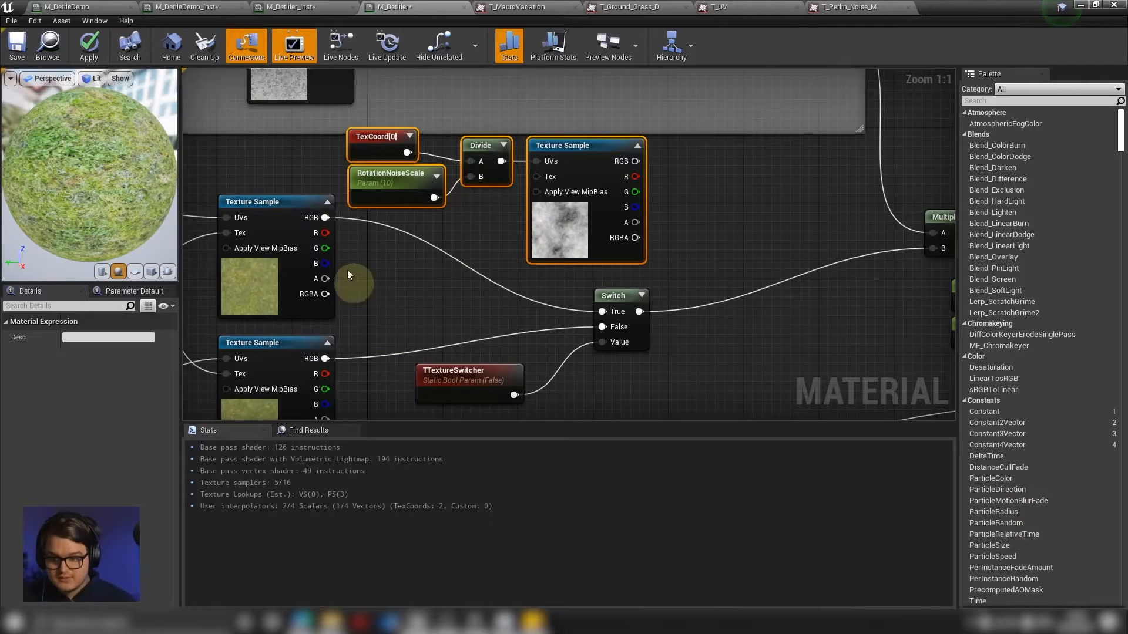
pyautogui.click(275, 353)
pyautogui.click(559, 229)
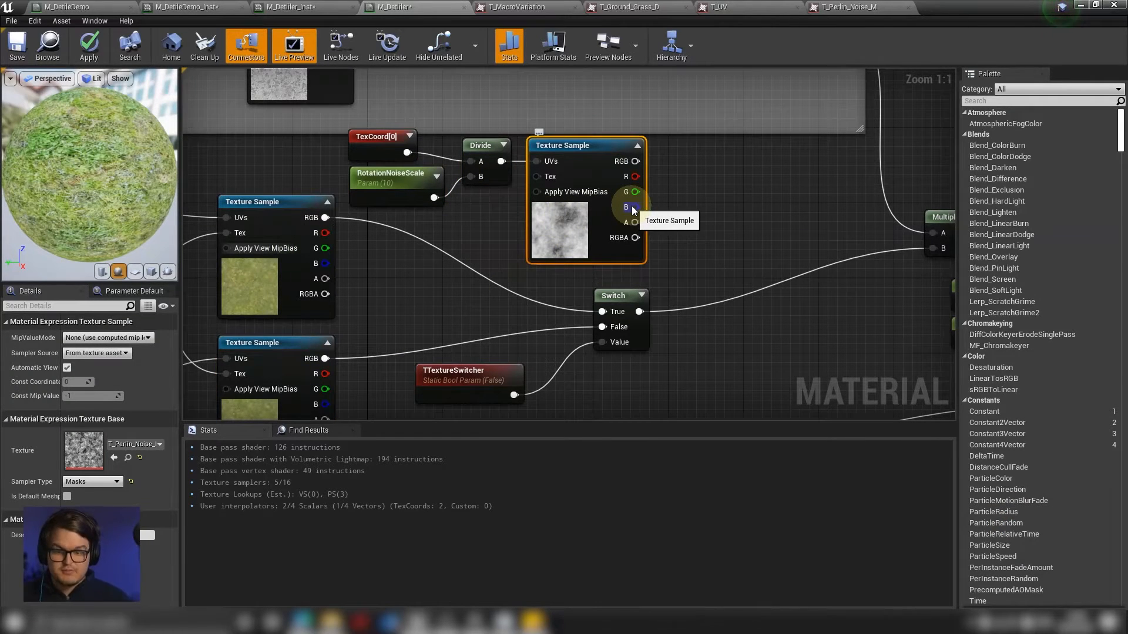
# Add a Lerp node before the Multiply, wiring the upper grass Texture Sample's RGB to A and the lower one's to B.
pyautogui.moveTo(710, 307); pyautogui.dragTo(684, 304, button='right')
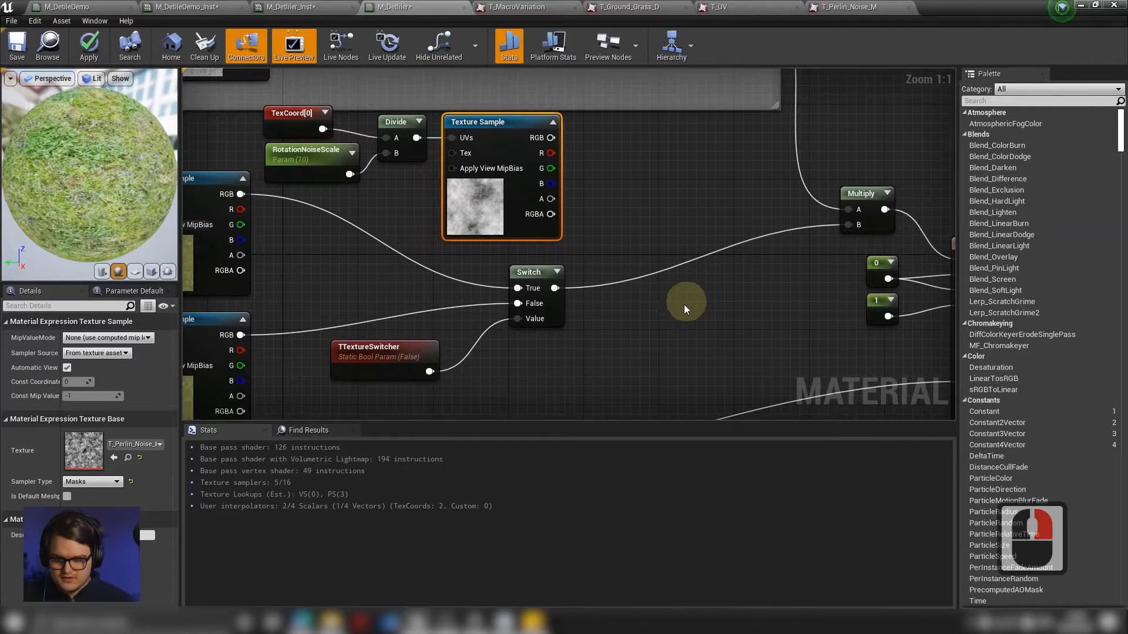
pyautogui.click(664, 227)
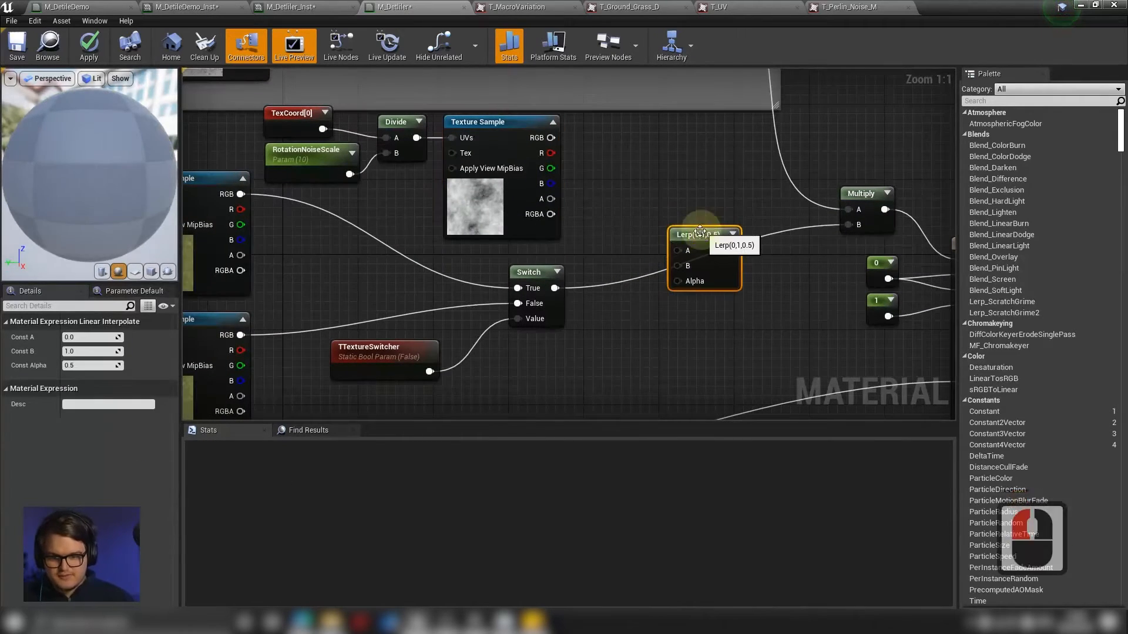
pyautogui.moveTo(248, 188); pyautogui.dragTo(679, 251)
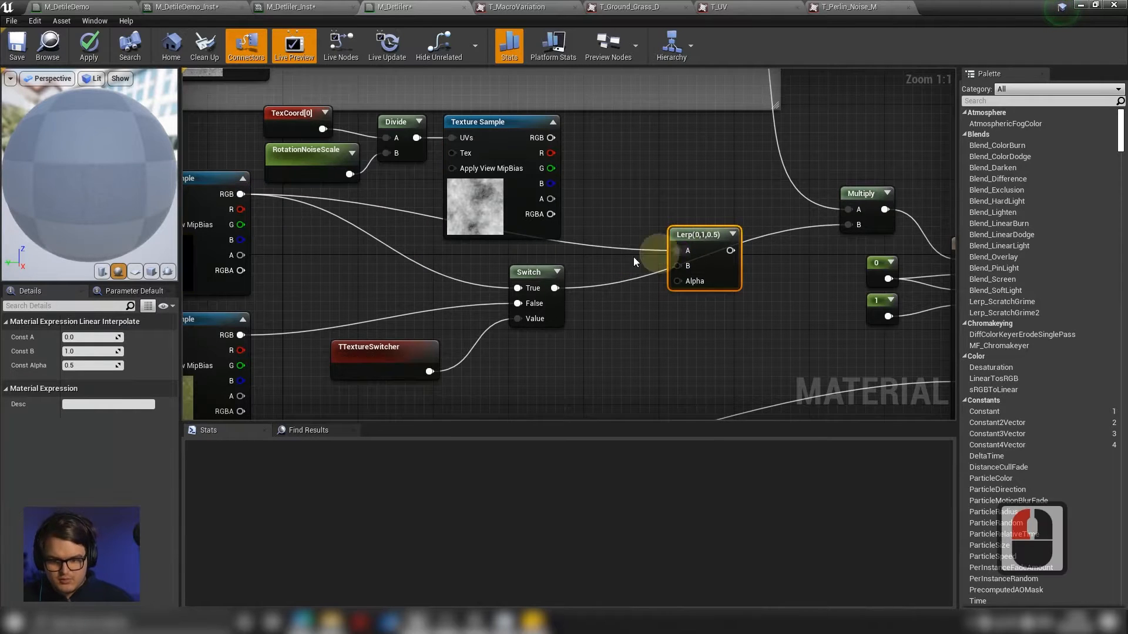
pyautogui.moveTo(219, 323); pyautogui.dragTo(292, 281, button='right')
pyautogui.moveTo(313, 292); pyautogui.dragTo(750, 218)
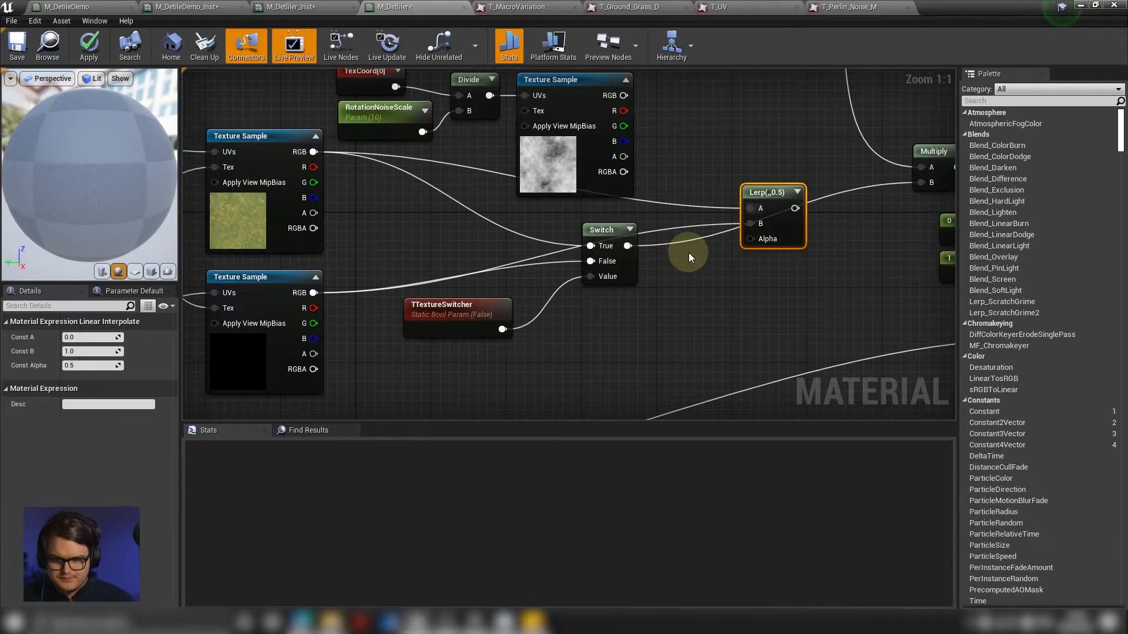
# Delete the Switch and TTextureSwitcher nodes, and connect the Lerp output to the Multiply's B input.
pyautogui.moveTo(687, 251); pyautogui.dragTo(493, 362)
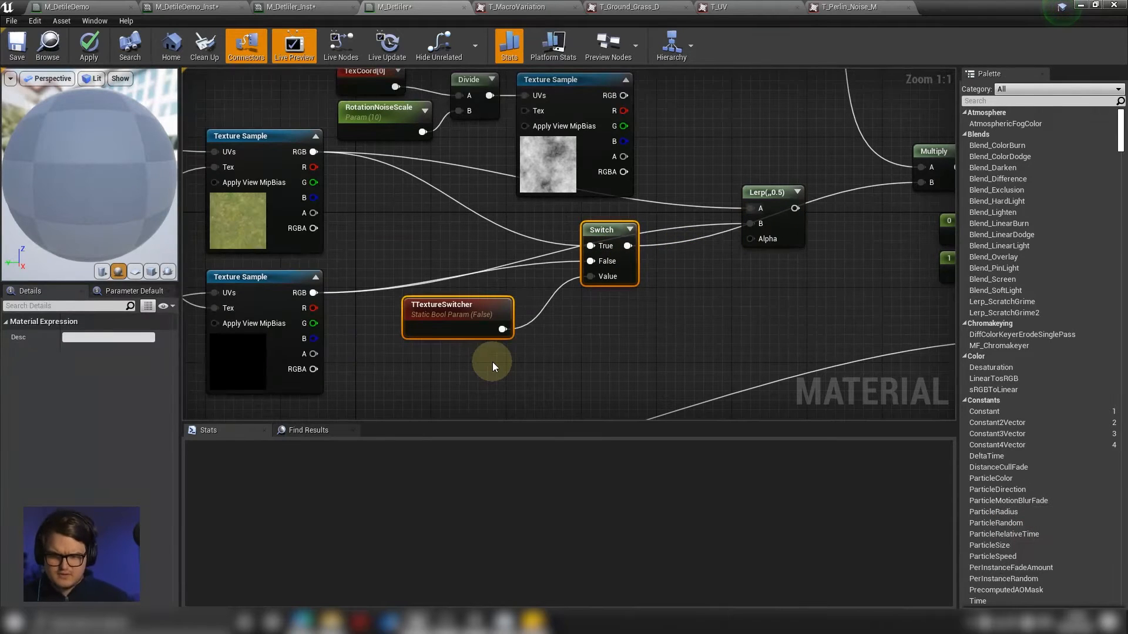
pyautogui.press('Delete')
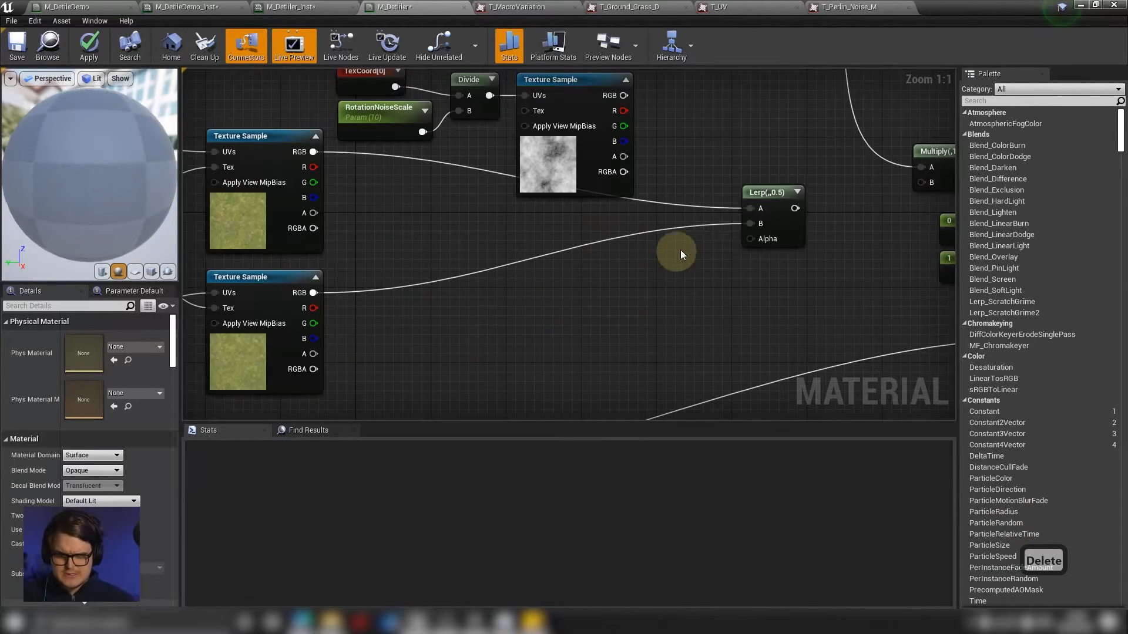
pyautogui.moveTo(675, 249); pyautogui.dragTo(566, 338, button='right')
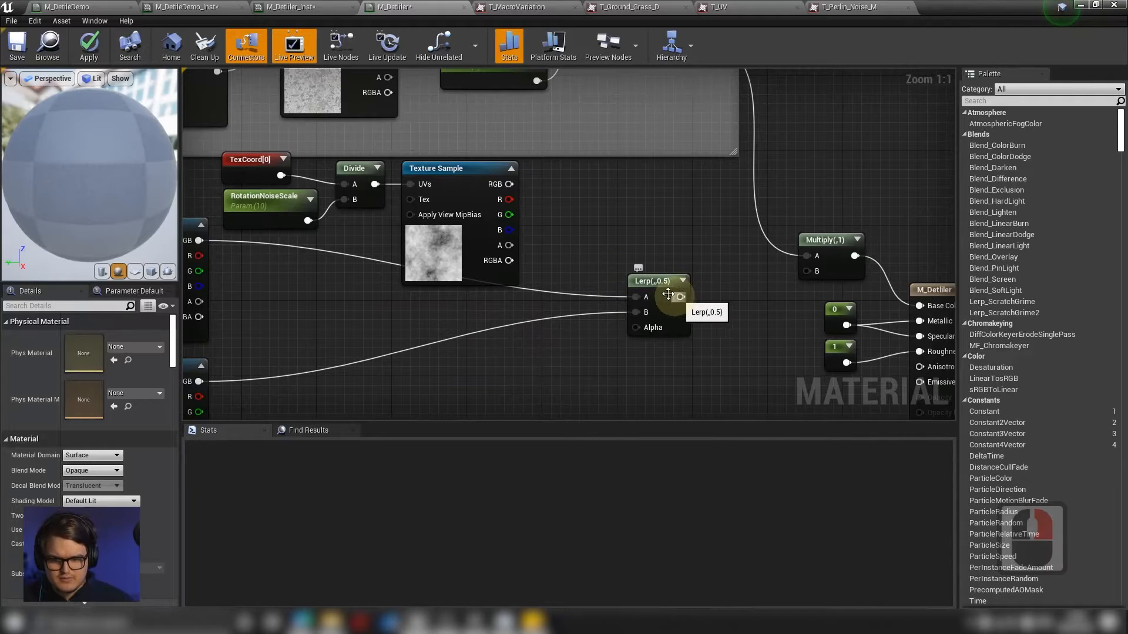
pyautogui.moveTo(670, 282); pyautogui.dragTo(808, 256)
# Go back to the T_Perlin_Noise_M texture and examine its darkest and brightest regions at closer zoom.
pyautogui.moveTo(559, 221); pyautogui.dragTo(684, 177, button='right')
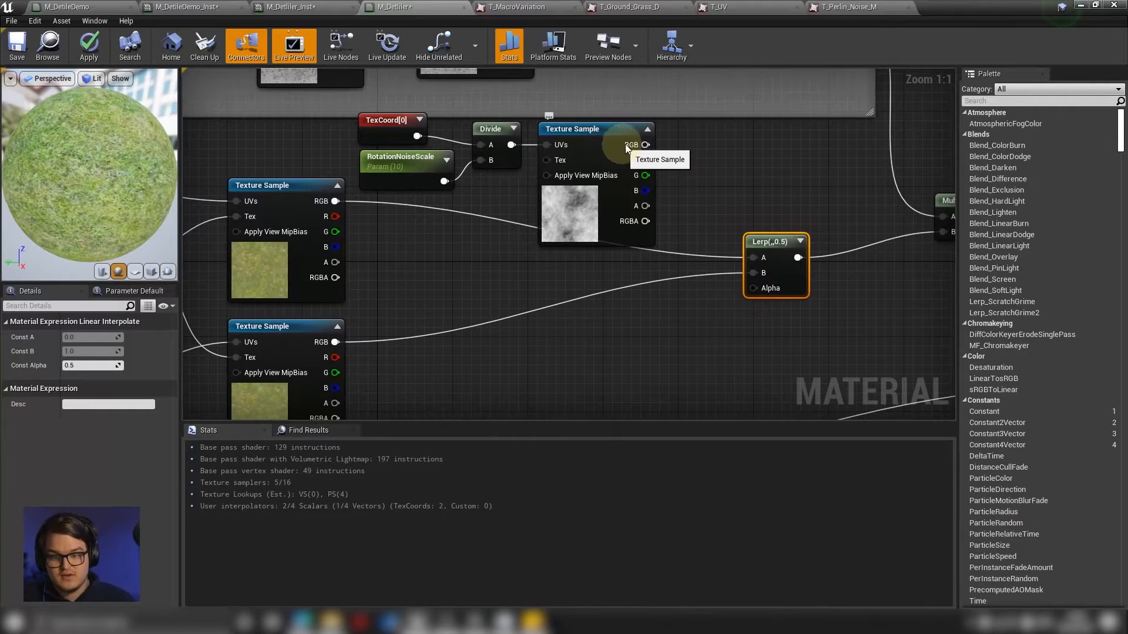
pyautogui.moveTo(641, 145); pyautogui.dragTo(688, 215)
pyautogui.click(562, 211)
pyautogui.doubleClick(561, 211)
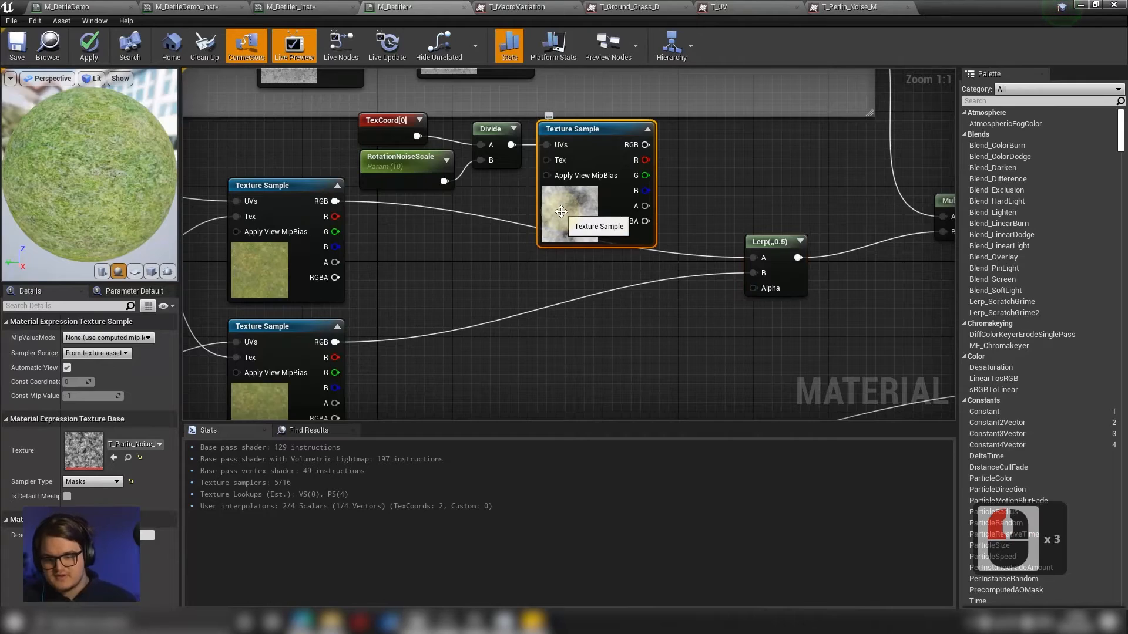
pyautogui.click(854, 9)
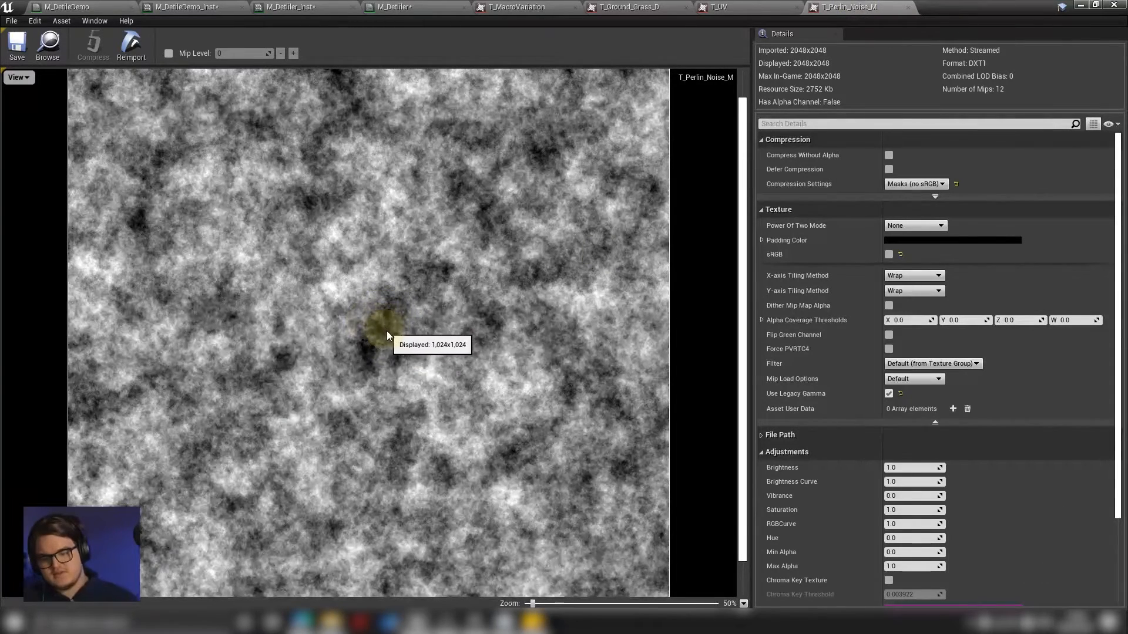
pyautogui.scroll(6, 385, 320)
pyautogui.scroll(1, 379, 202)
pyautogui.scroll(6, 462, 359)
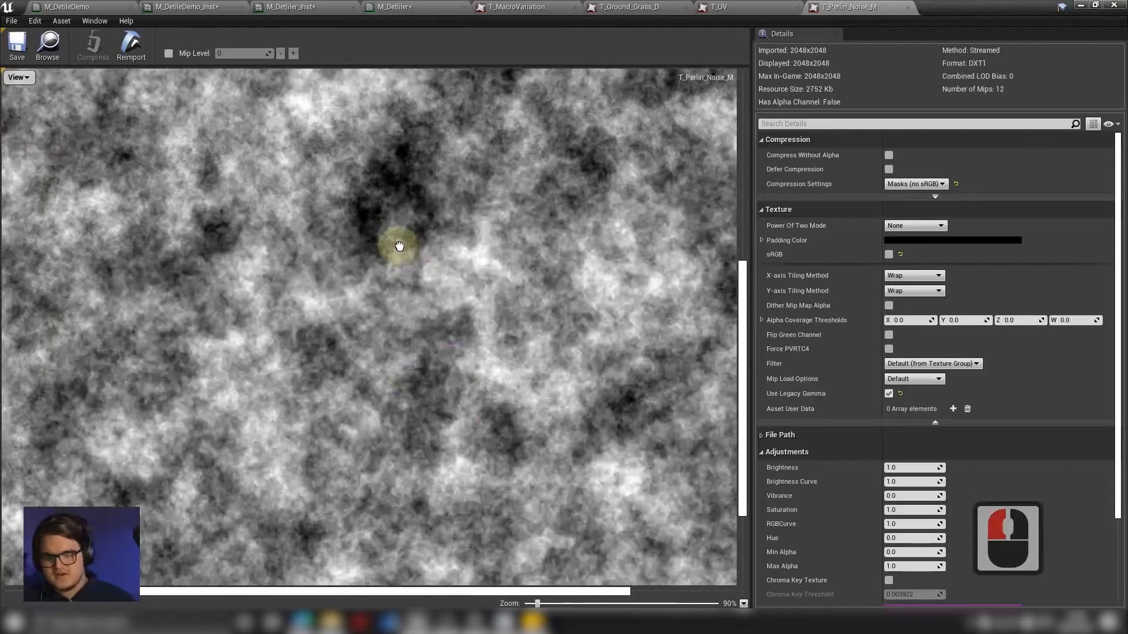
pyautogui.moveTo(395, 244); pyautogui.dragTo(273, 171)
pyautogui.moveTo(431, 316); pyautogui.dragTo(483, 343, button='right')
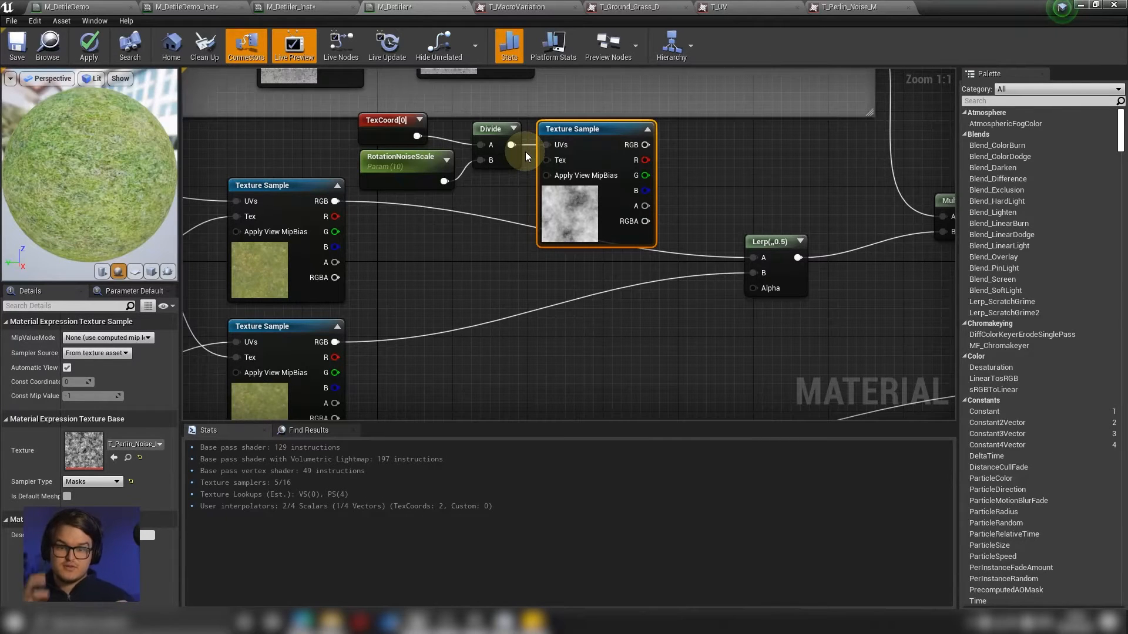
# Move the Lerp closer to the Multiply, and add a CheapContrast node whose In input takes the noise Texture Sample's RGB.
pyautogui.moveTo(780, 249); pyautogui.dragTo(649, 221, button='right')
pyautogui.moveTo(650, 222); pyautogui.dragTo(669, 278)
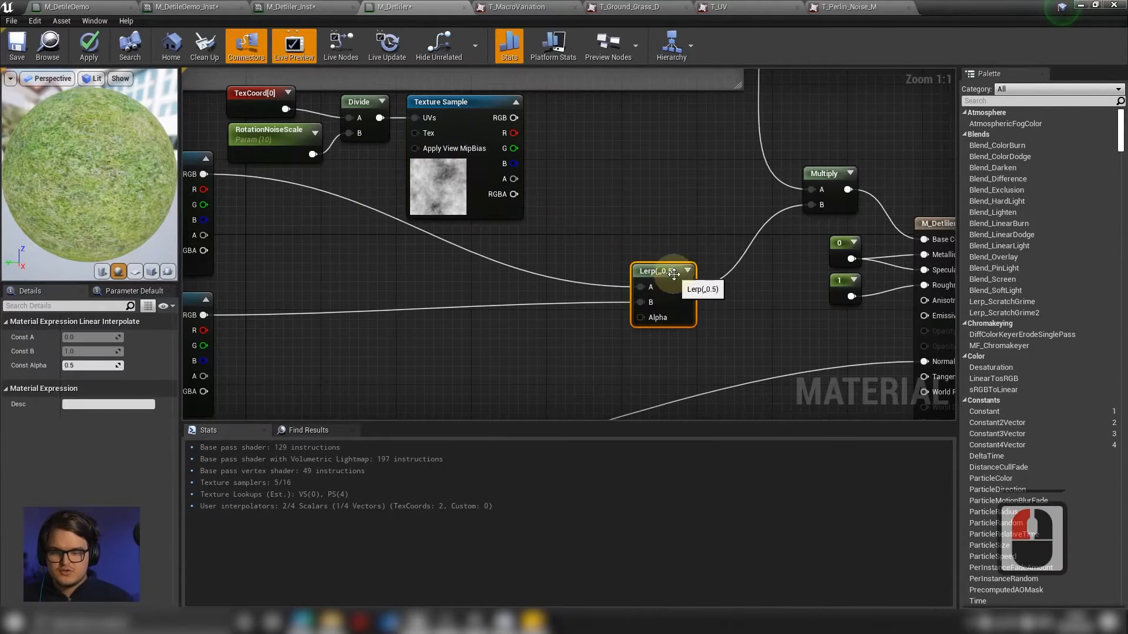
pyautogui.click(421, 171)
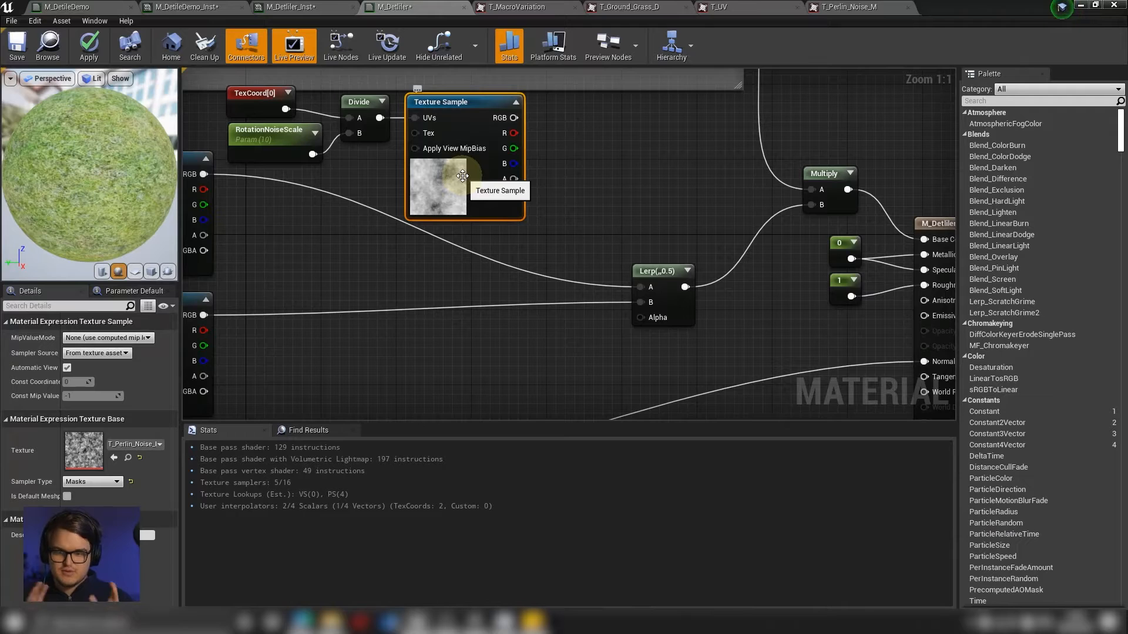
pyautogui.moveTo(577, 162); pyautogui.dragTo(601, 196, button='right')
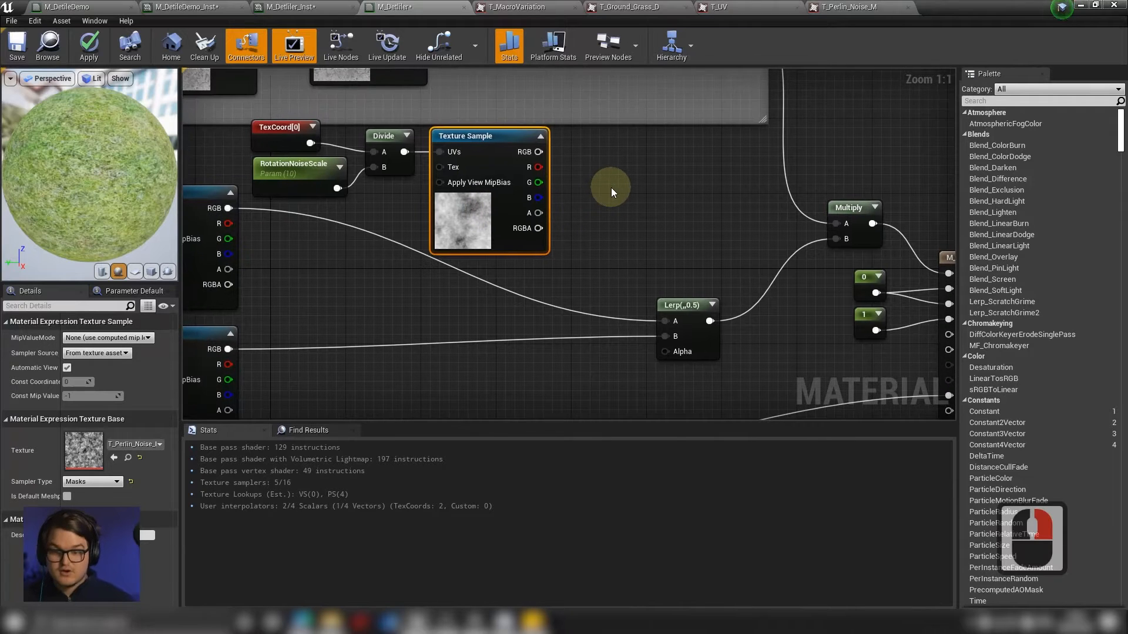
pyautogui.rightClick(611, 174)
pyautogui.write('ch')
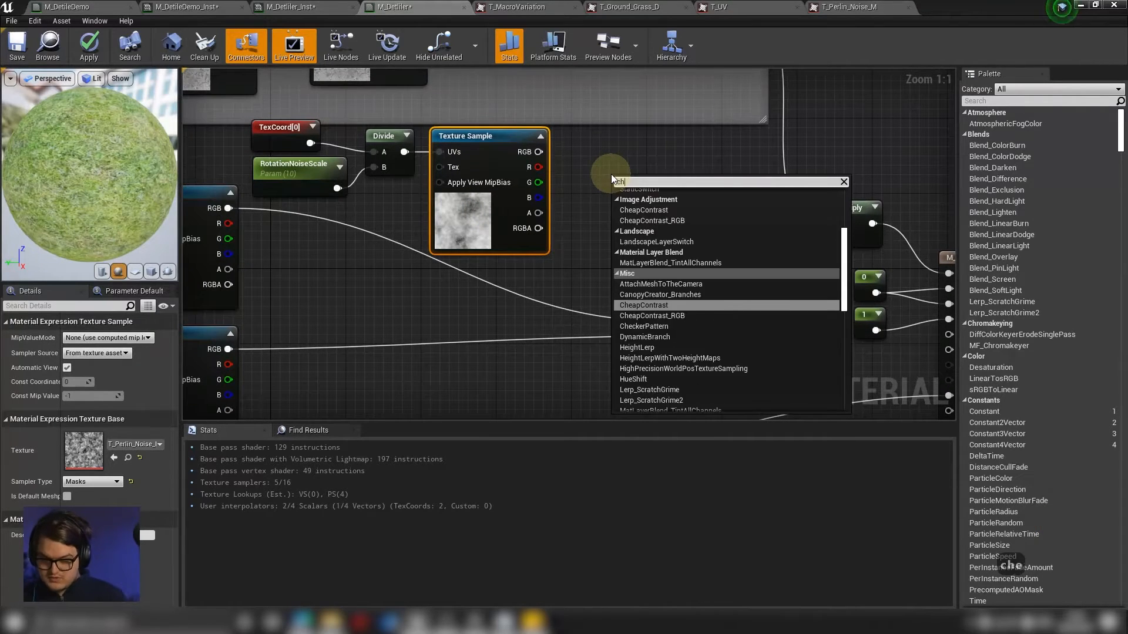
pyautogui.write('eap')
pyautogui.press('Return')
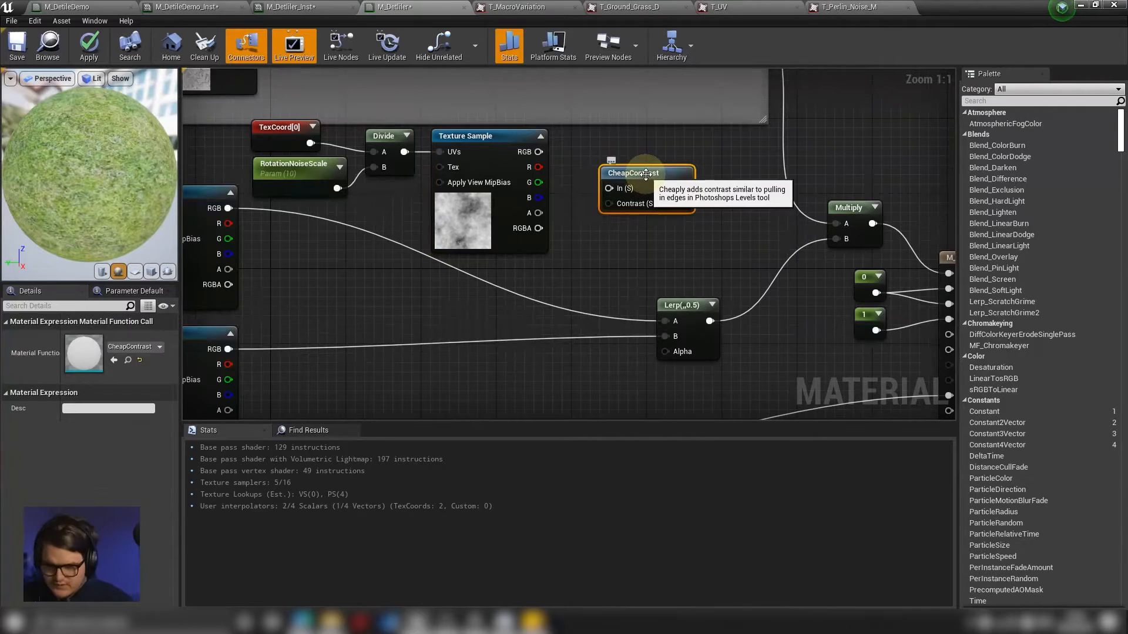
pyautogui.moveTo(646, 174); pyautogui.dragTo(665, 165)
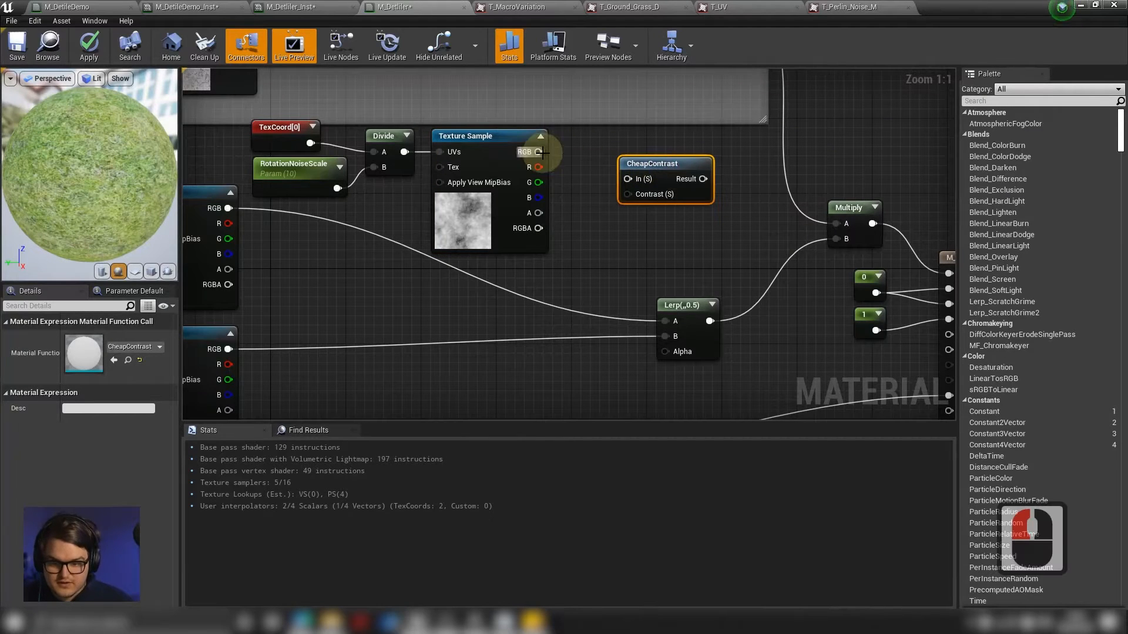
pyautogui.moveTo(539, 151); pyautogui.dragTo(630, 179)
# Add a scalar parameter named RotationNoiseContrast below the noise Texture Sample and connect it to CheapContrast's Contrast input.
pyautogui.rightClick(601, 227)
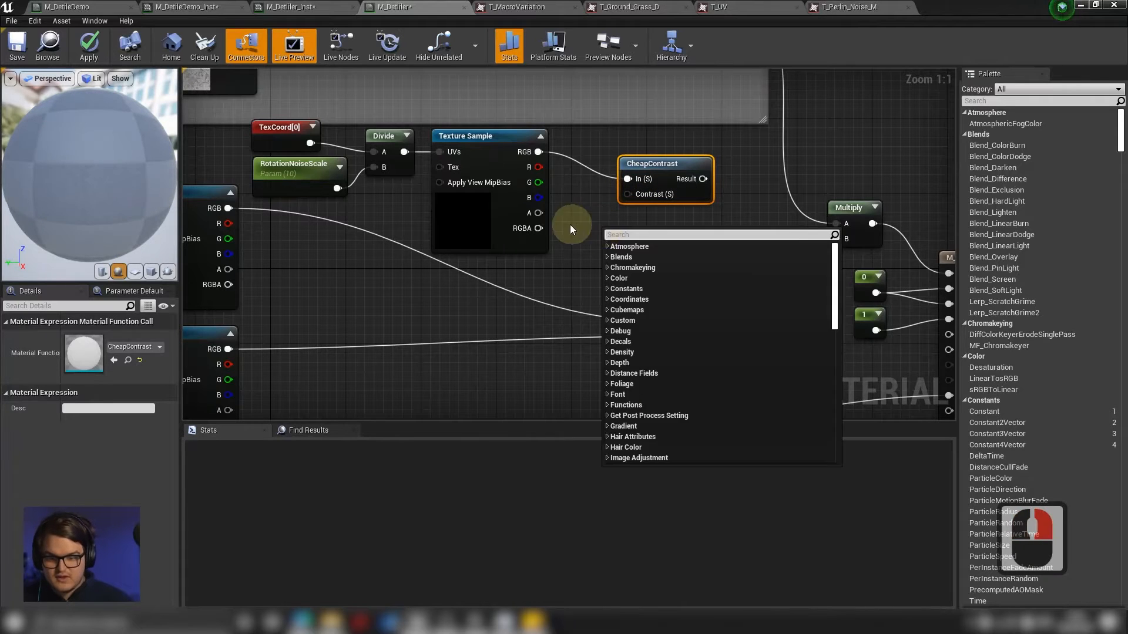
pyautogui.click(580, 223)
pyautogui.click(579, 223)
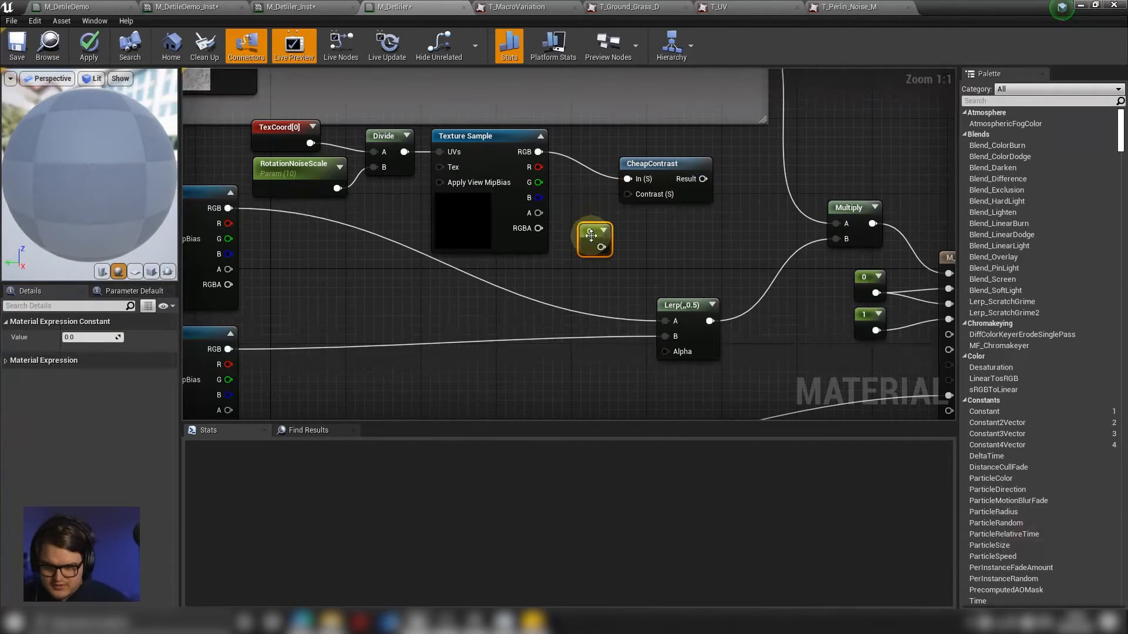
pyautogui.rightClick(592, 236)
pyautogui.click(653, 285)
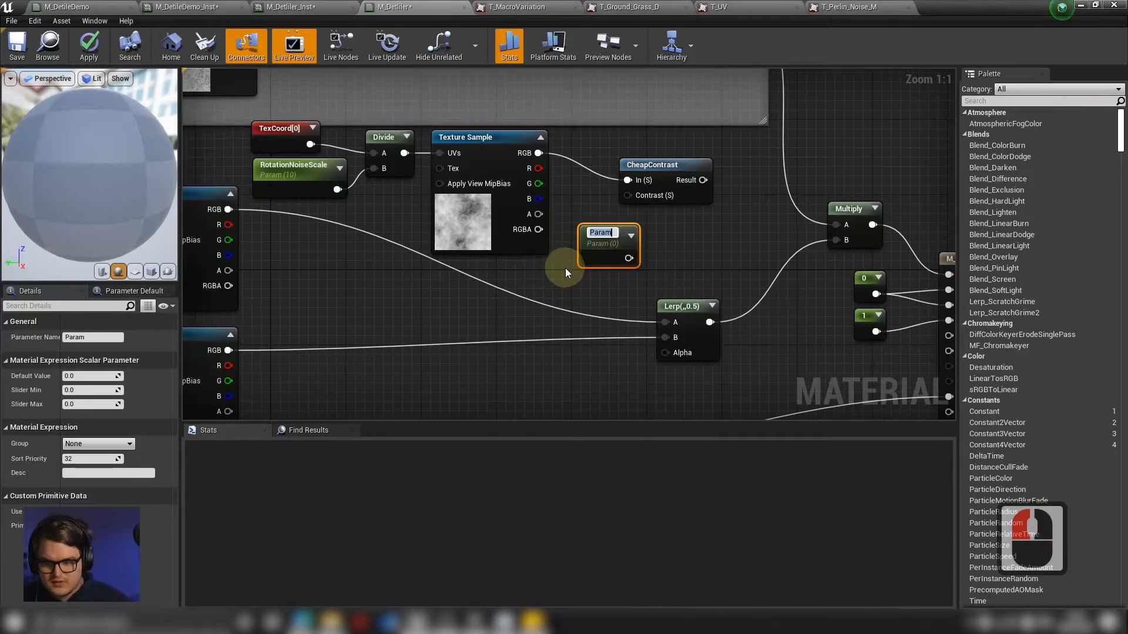
pyautogui.write('RotationNoiseContrat')
pyautogui.press('BackSpace')
pyautogui.write('st')
pyautogui.press('Return')
pyautogui.moveTo(585, 261); pyautogui.dragTo(474, 289)
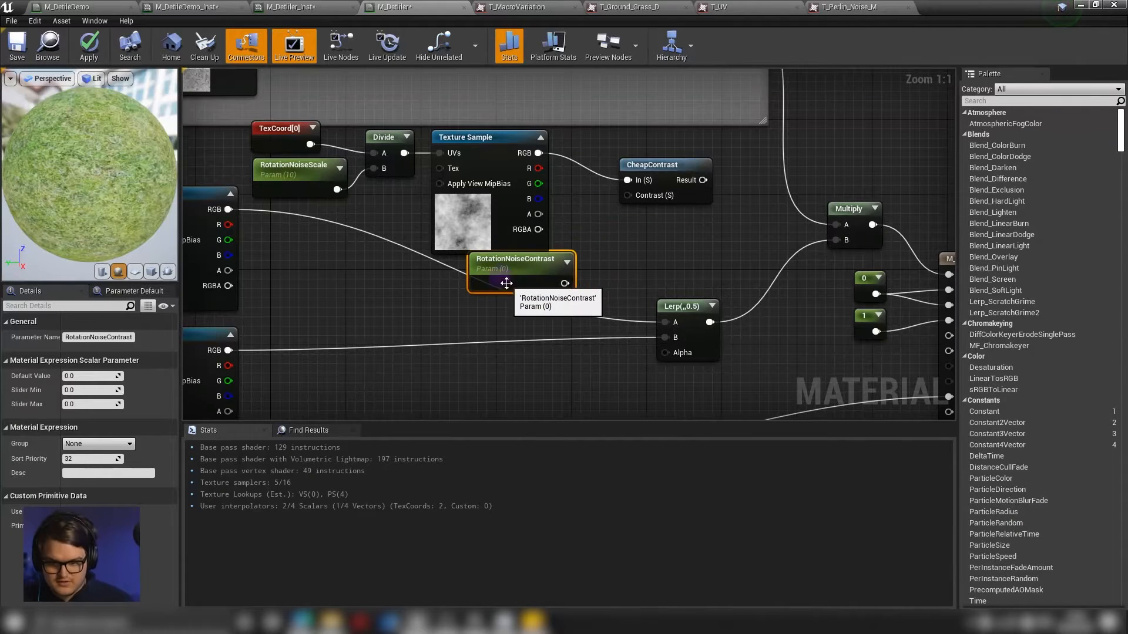
pyautogui.moveTo(565, 283); pyautogui.dragTo(631, 199)
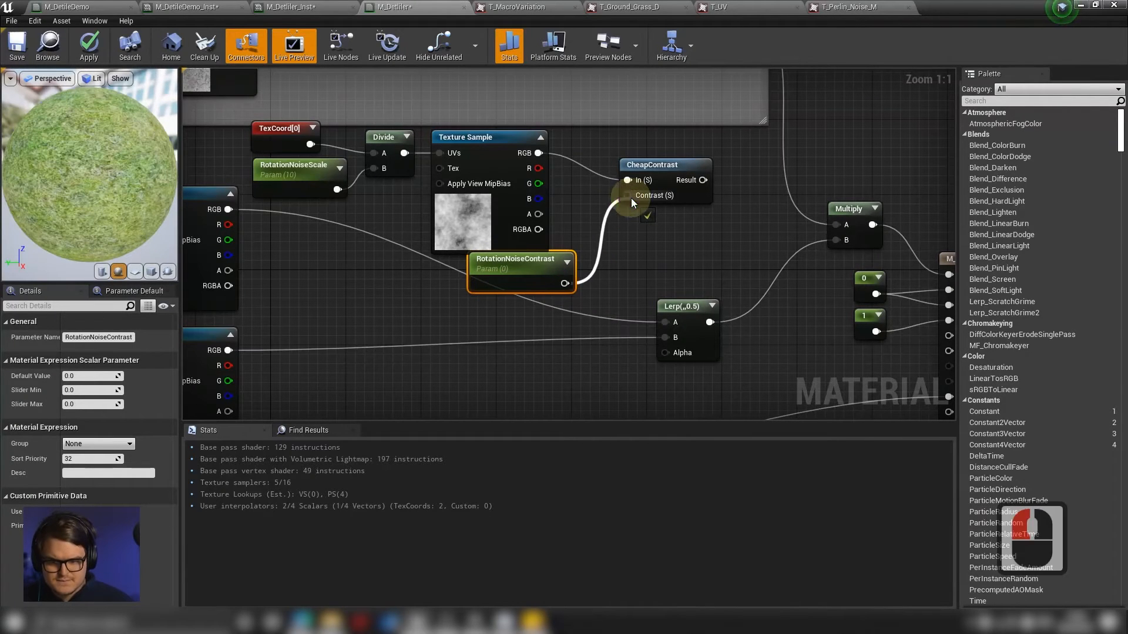
# Tuck the RotationNoiseContrast parameter beneath the noise Texture Sample and connect CheapContrast's Result to the Lerp's Alpha.
pyautogui.click(515, 263)
pyautogui.click(82, 376)
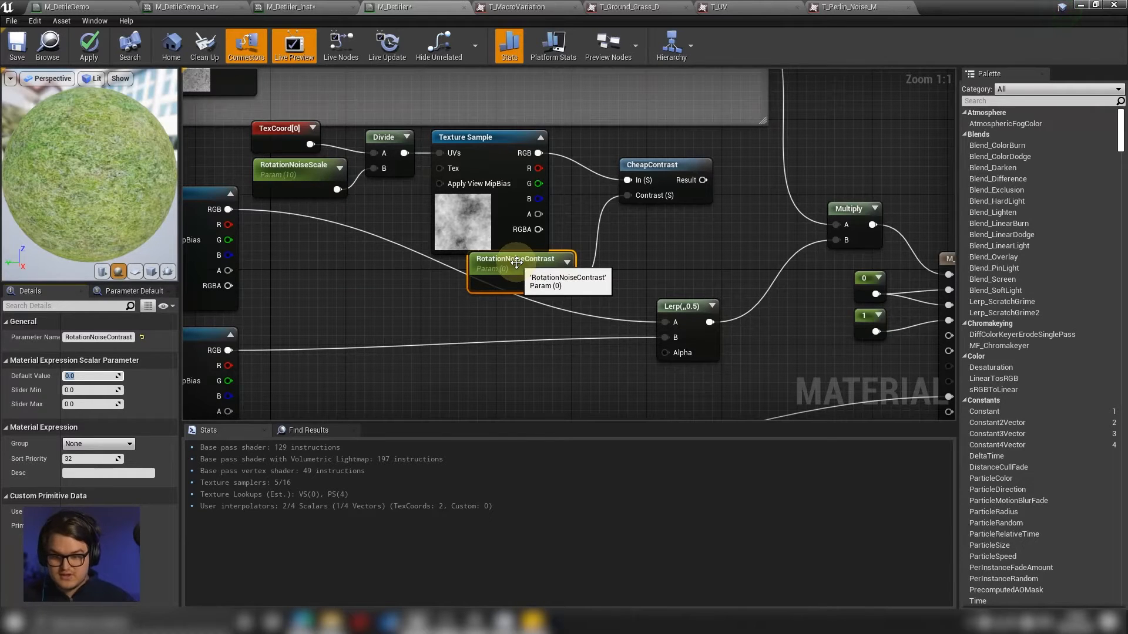
pyautogui.moveTo(537, 269); pyautogui.dragTo(567, 301, button='right')
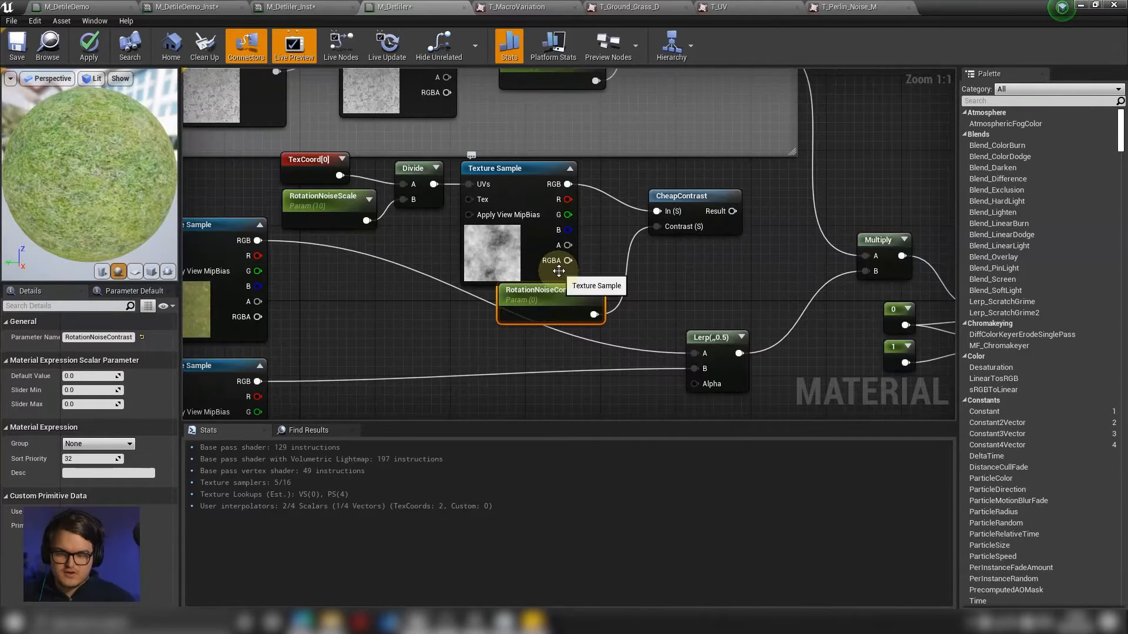
pyautogui.click(333, 209)
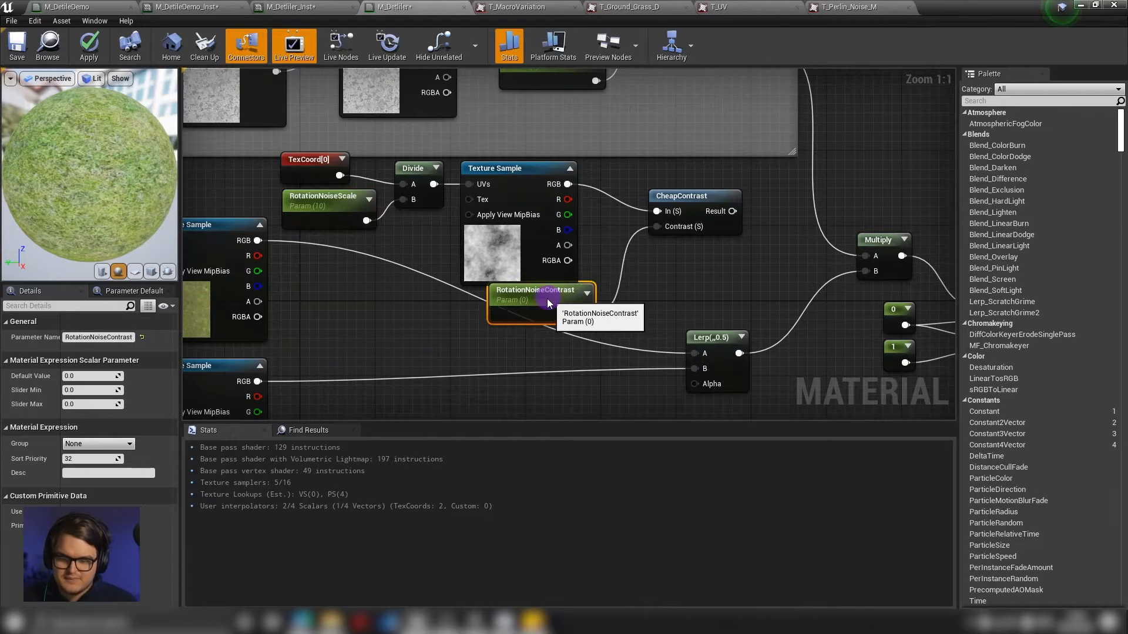
pyautogui.moveTo(546, 296); pyautogui.dragTo(518, 297)
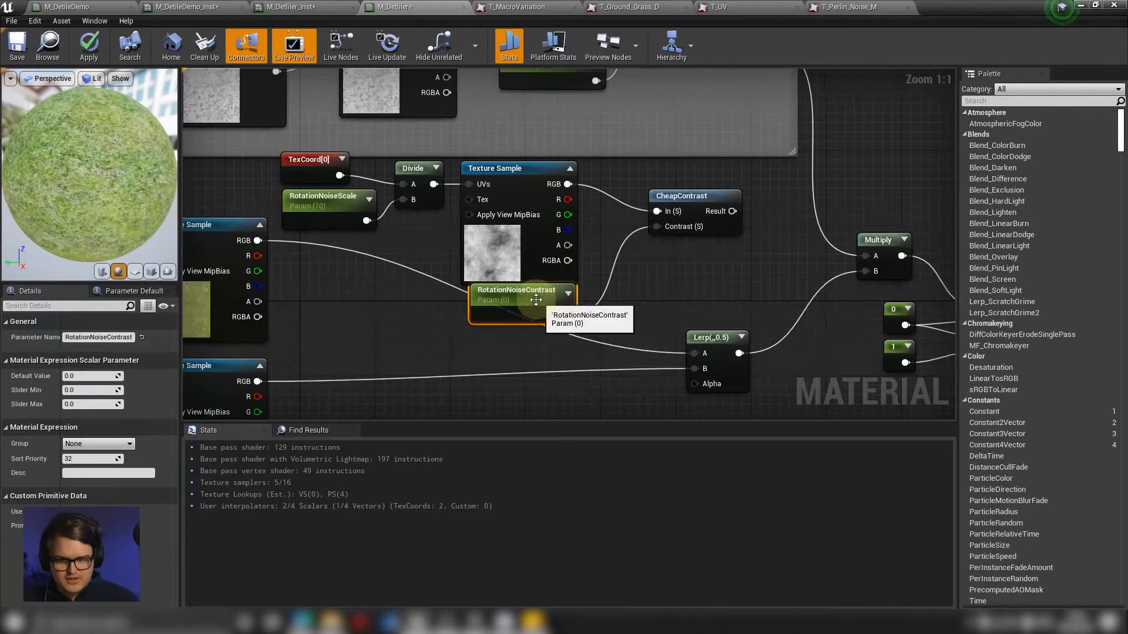
pyautogui.moveTo(662, 249); pyautogui.dragTo(521, 241, button='right')
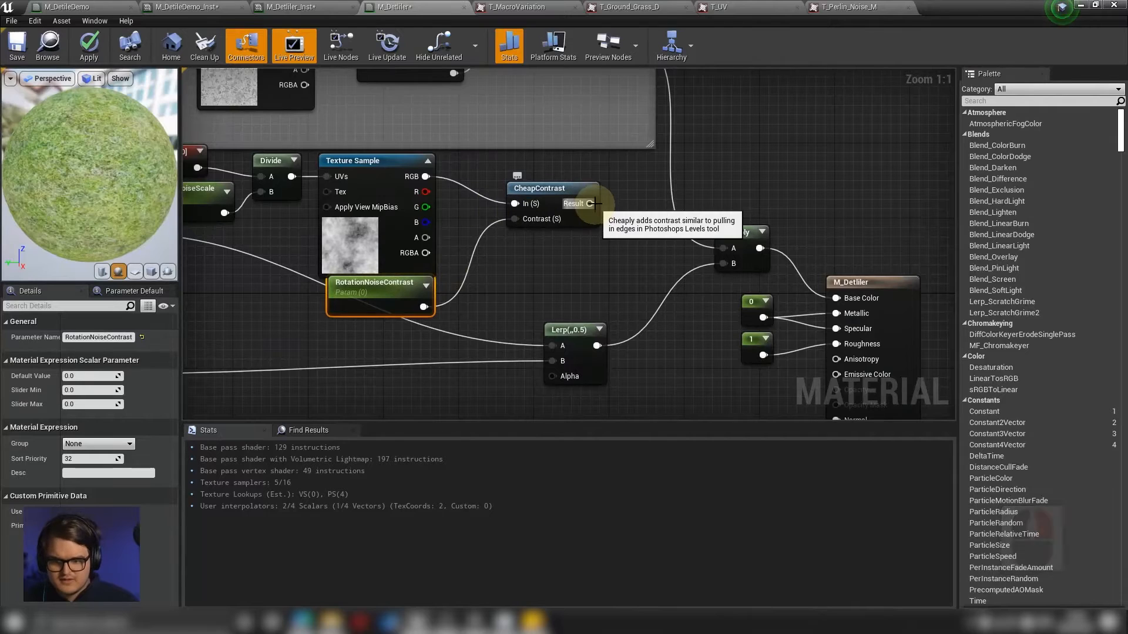
pyautogui.moveTo(590, 203); pyautogui.dragTo(555, 376)
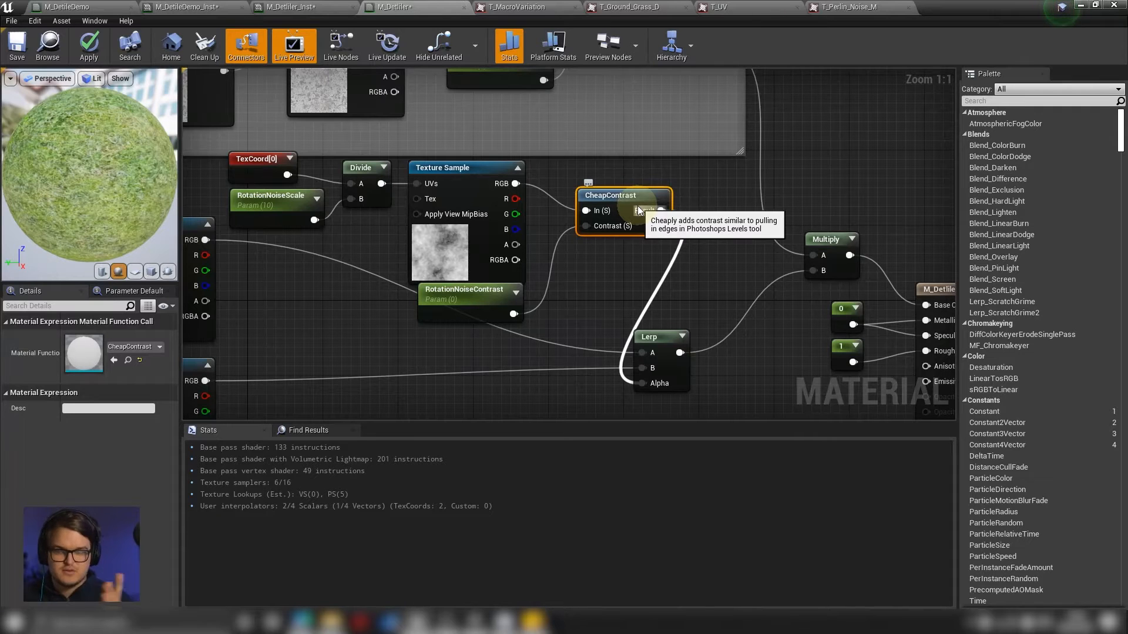
# Move CheapContrast aside to make room and add a scalar parameter named RotationNoiseMidpoint above the noise Texture Sample.
pyautogui.moveTo(636, 202); pyautogui.dragTo(711, 229)
pyautogui.click(614, 202)
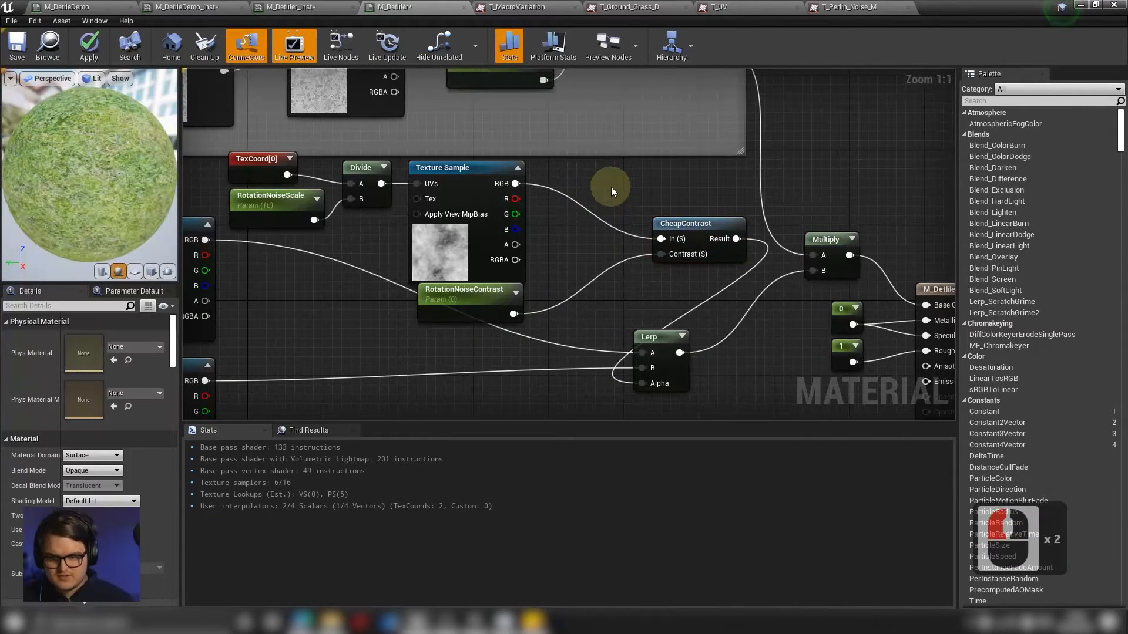
pyautogui.press('1')
pyautogui.click(608, 183)
pyautogui.moveTo(608, 187); pyautogui.dragTo(577, 173)
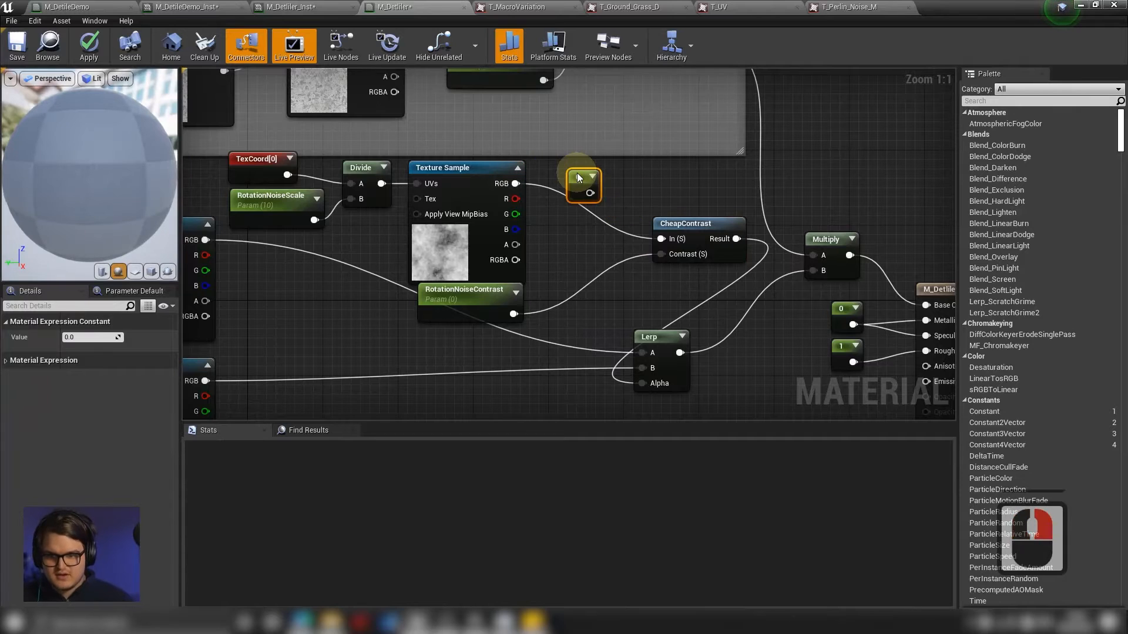
pyautogui.rightClick(577, 173)
pyautogui.click(619, 221)
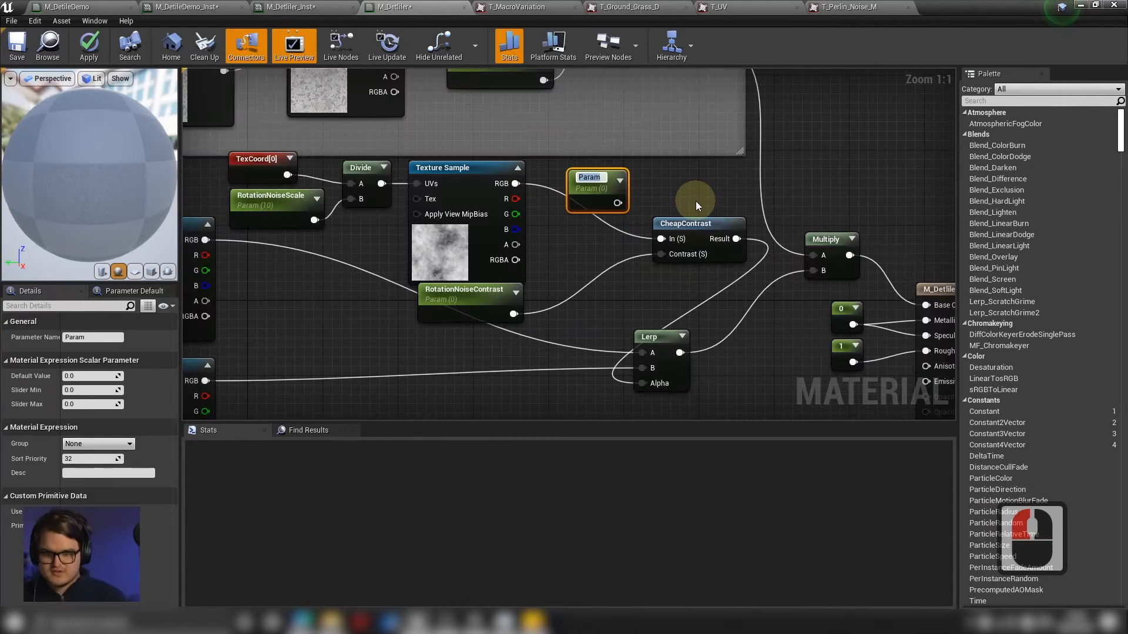
pyautogui.write('RotationNoiseMidpoint')
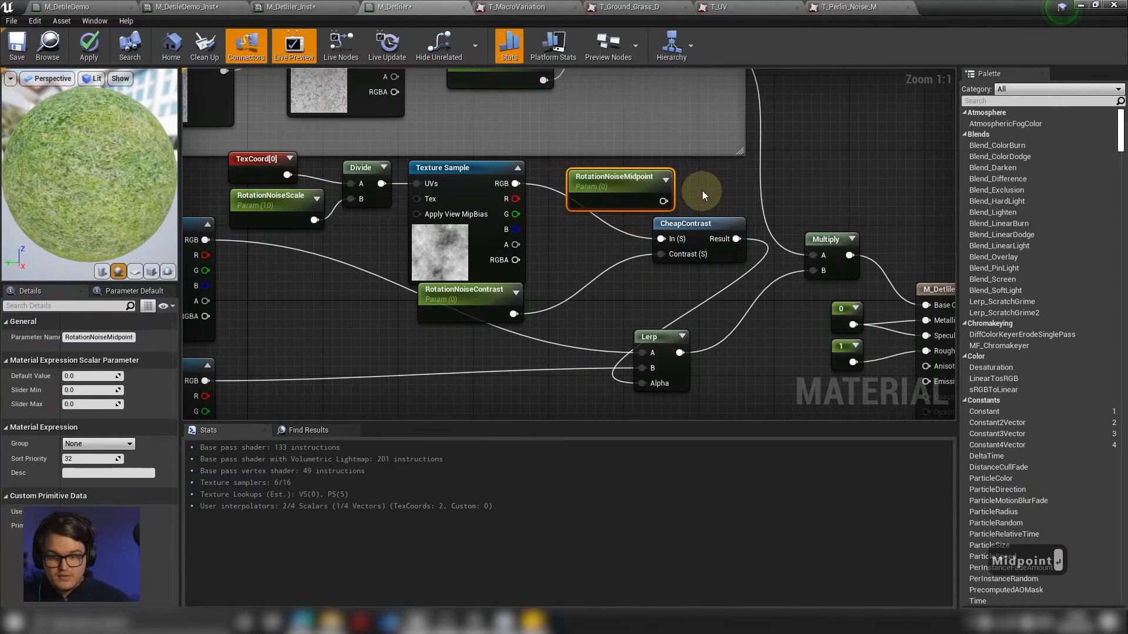
pyautogui.moveTo(621, 173); pyautogui.dragTo(540, 125)
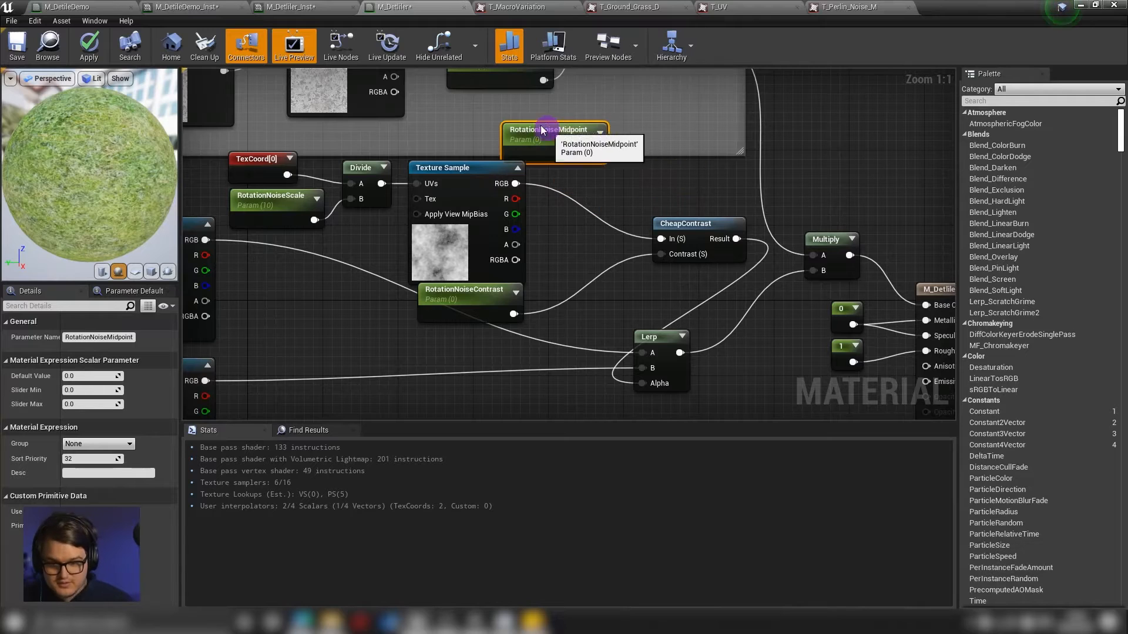
# Insert an Add node before CheapContrast's In input, with RotationNoiseMidpoint in A and the noise Texture Sample's RGB in B.
pyautogui.click(608, 184)
pyautogui.moveTo(515, 184); pyautogui.dragTo(617, 208)
pyautogui.moveTo(616, 190); pyautogui.dragTo(662, 238)
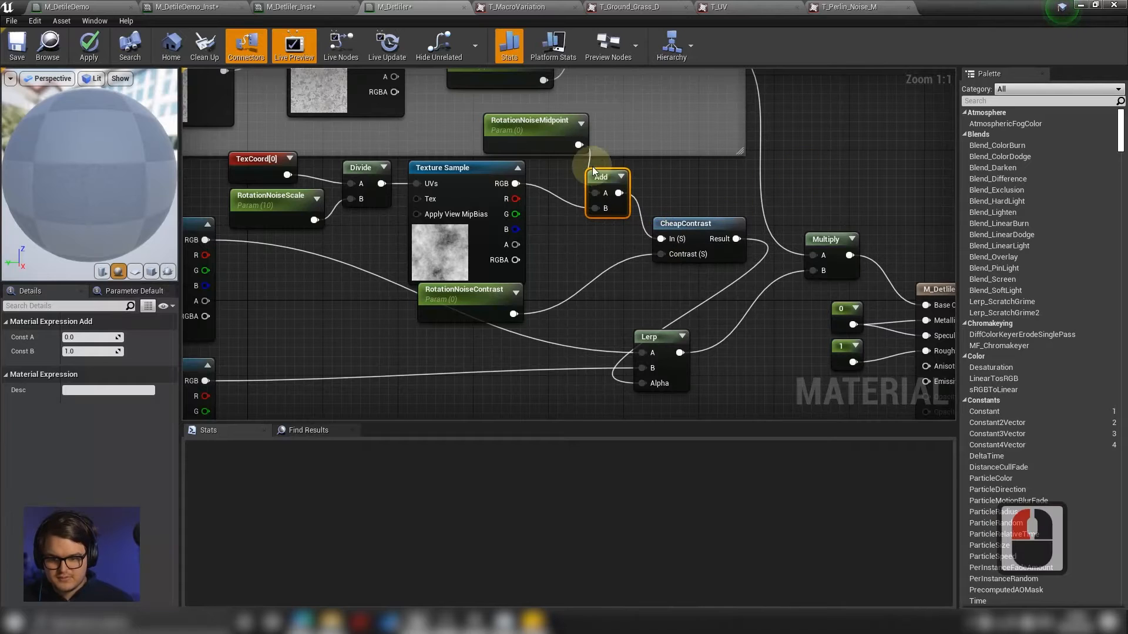
pyautogui.click(689, 223)
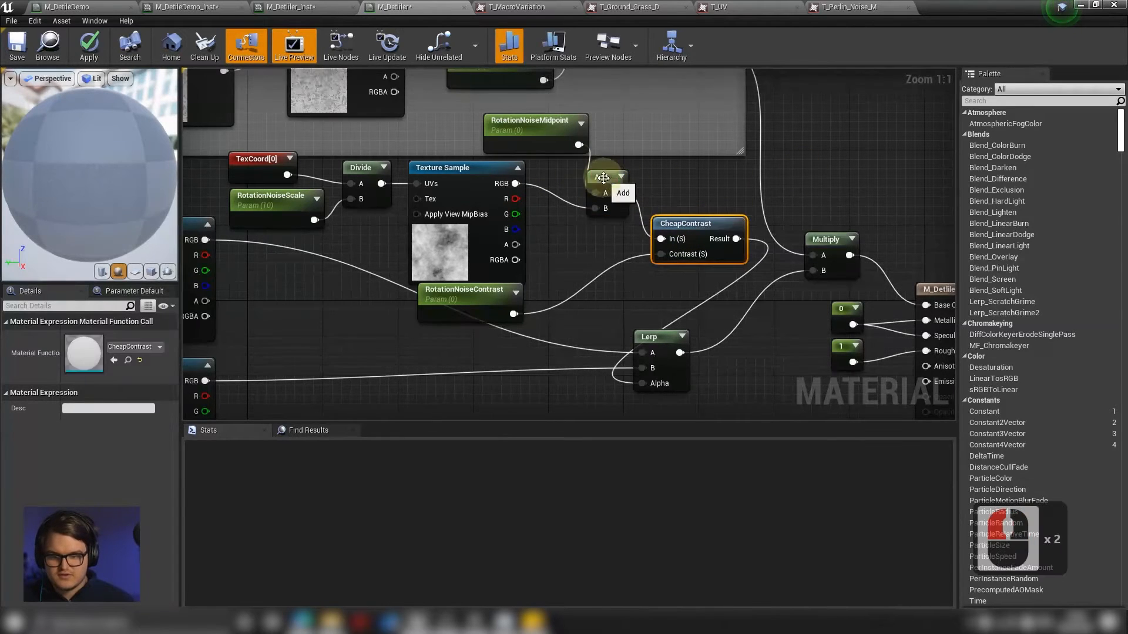
pyautogui.click(606, 181)
pyautogui.moveTo(509, 129); pyautogui.dragTo(462, 129)
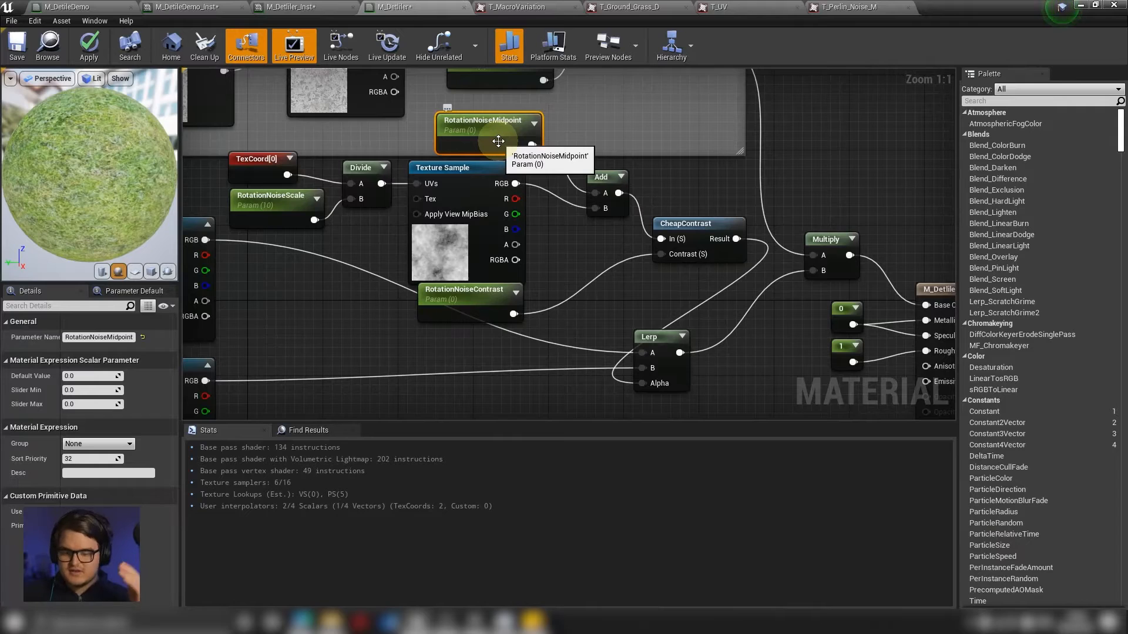
# Set the RotationNoiseMidpoint parameter's slider minimum to -0.5 and fill in its slider maximum.
pyautogui.click(88, 390)
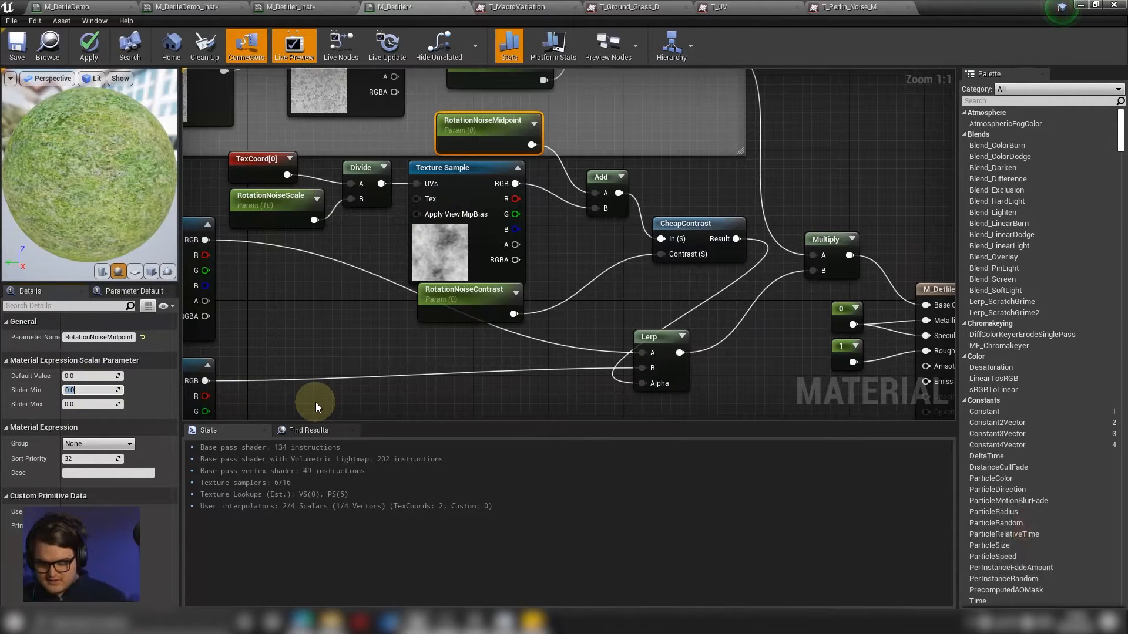
pyautogui.write('-0.5')
pyautogui.press('Tab')
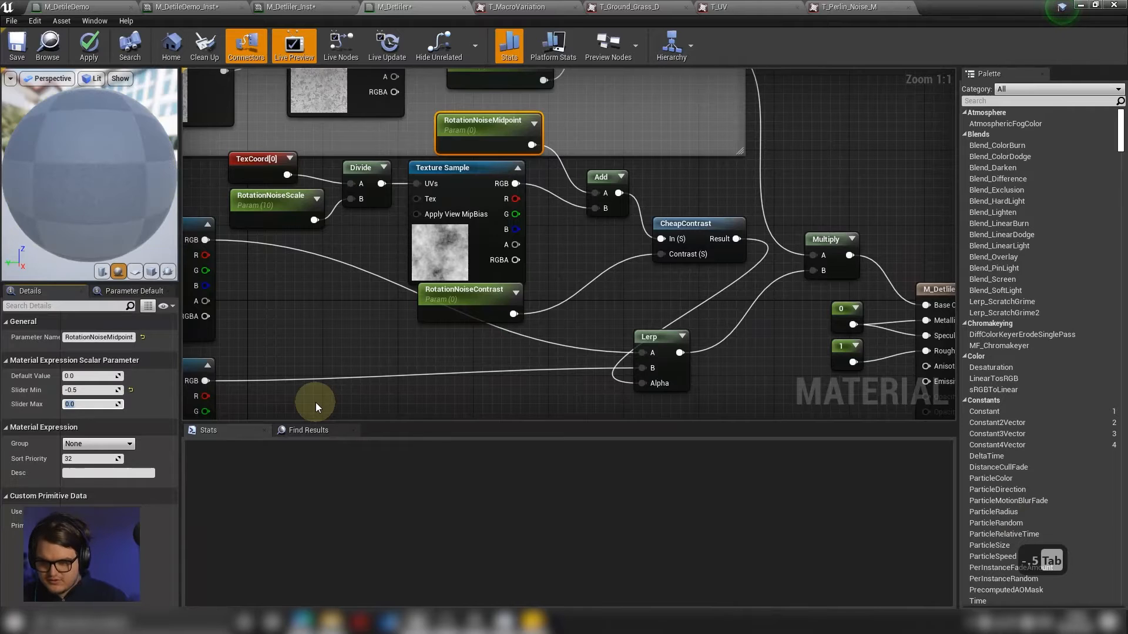
pyautogui.press('Return')
# Nudge the Lerp closer to the Multiply and move the Macro Brightness Variation comment group up to free space above the noise nodes.
pyautogui.moveTo(578, 306); pyautogui.dragTo(614, 304)
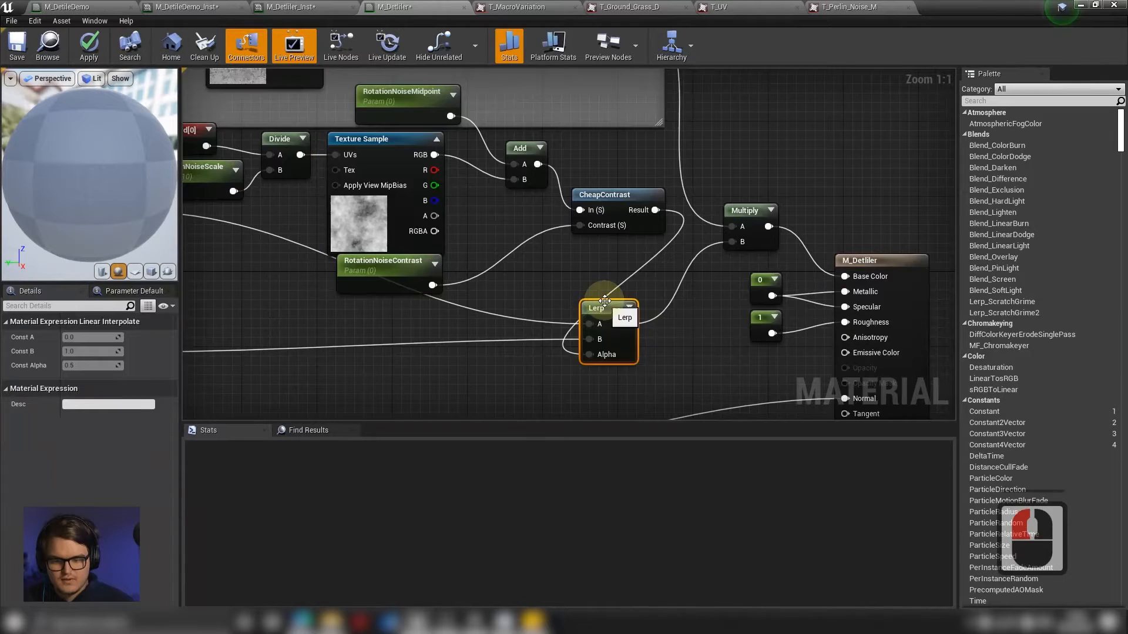
pyautogui.moveTo(601, 258); pyautogui.dragTo(787, 264, button='right')
pyautogui.scroll(-4, 660, 247)
pyautogui.moveTo(660, 247); pyautogui.dragTo(647, 302, button='right')
pyautogui.moveTo(638, 121)
pyautogui.mouseDown()
pyautogui.moveTo(638, 81)
pyautogui.moveTo(630, 114)
pyautogui.moveTo(640, 108)
pyautogui.mouseUp()
pyautogui.moveTo(686, 299); pyautogui.dragTo(697, 159, button='right')
pyautogui.scroll(3, 729, 215)
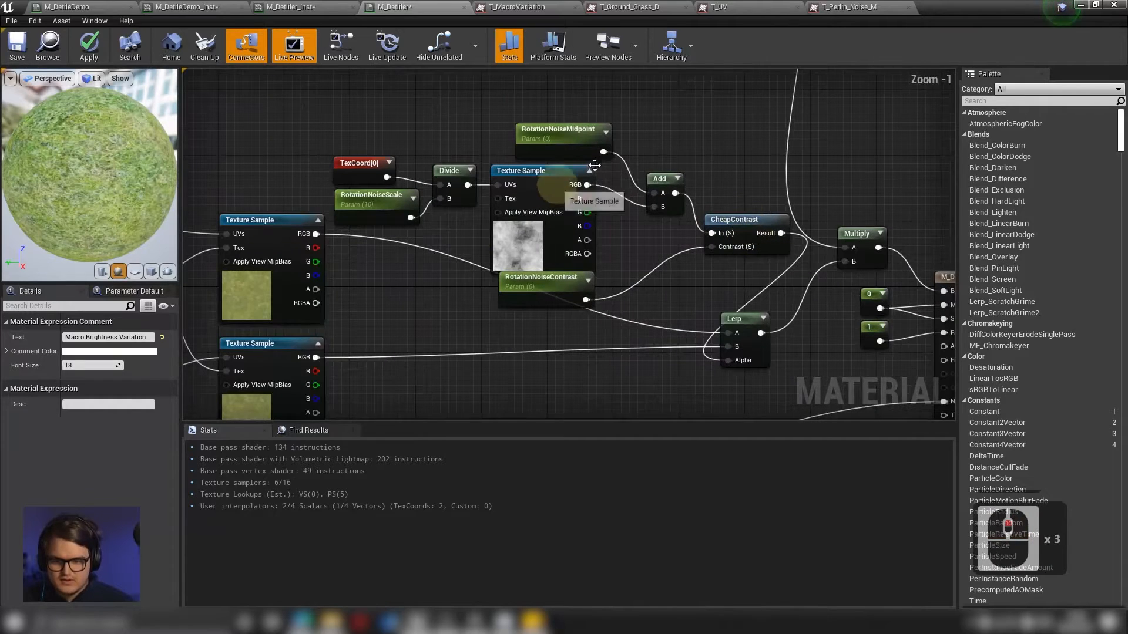
# Move the noise nodes up clear of the grass Texture Samples and enclose them in a comment titled Rotation Noise.
pyautogui.moveTo(752, 122); pyautogui.dragTo(406, 297)
pyautogui.moveTo(539, 238); pyautogui.dragTo(409, 141)
pyautogui.moveTo(615, 137); pyautogui.dragTo(711, 243, button='right')
pyautogui.press('c')
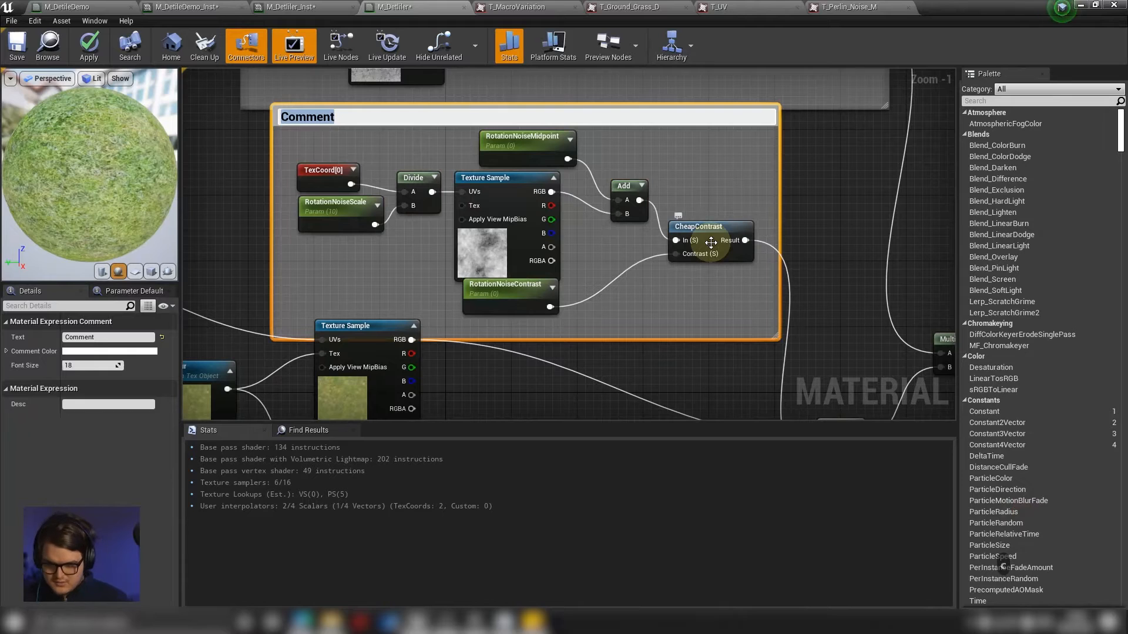
pyautogui.press('shift')
pyautogui.write('Rotation Noise')
pyautogui.press('Return')
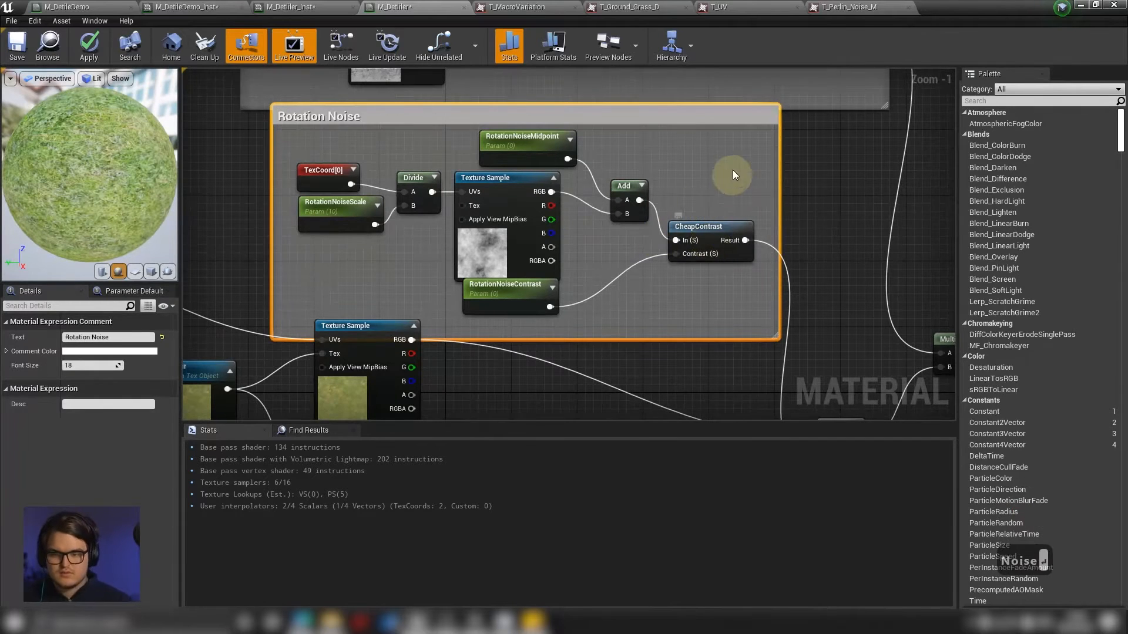
# Move the Macro Brightness Variation and Rotation Noise comment groups farther up, away from the colour Texture Samples.
pyautogui.scroll(-2, 731, 169)
pyautogui.moveTo(775, 160); pyautogui.dragTo(765, 291, button='right')
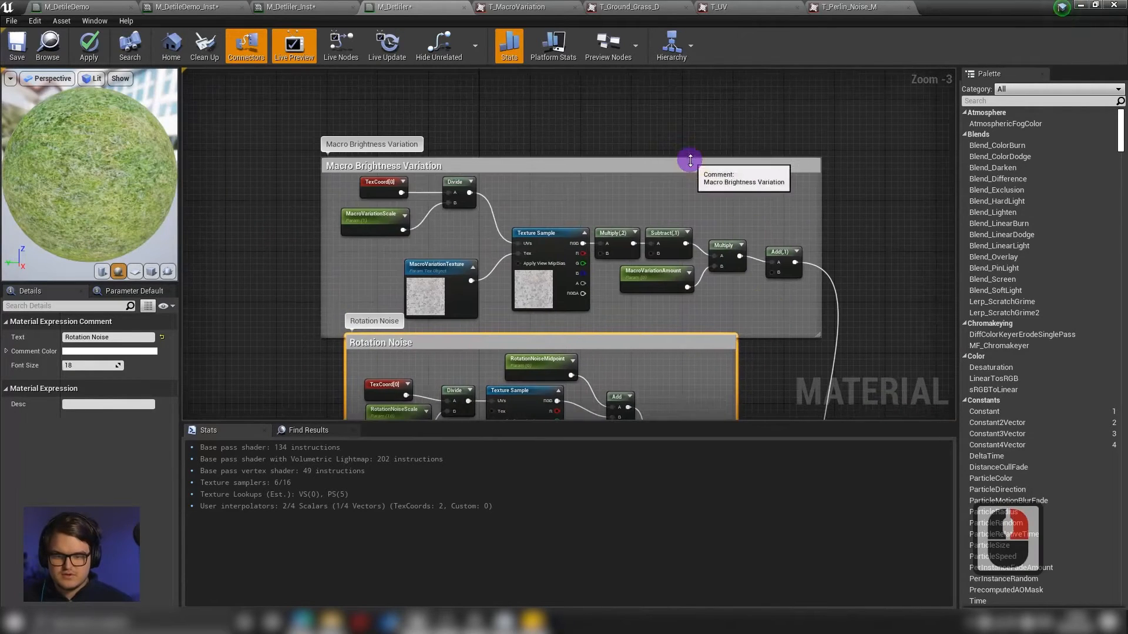
pyautogui.moveTo(690, 160); pyautogui.dragTo(702, 76)
pyautogui.moveTo(718, 302); pyautogui.dragTo(734, 118, button='right')
pyautogui.moveTo(637, 194); pyautogui.dragTo(558, 135)
pyautogui.moveTo(715, 224); pyautogui.dragTo(805, 61, button='right')
pyautogui.moveTo(634, 166); pyautogui.dragTo(467, 152, button='right')
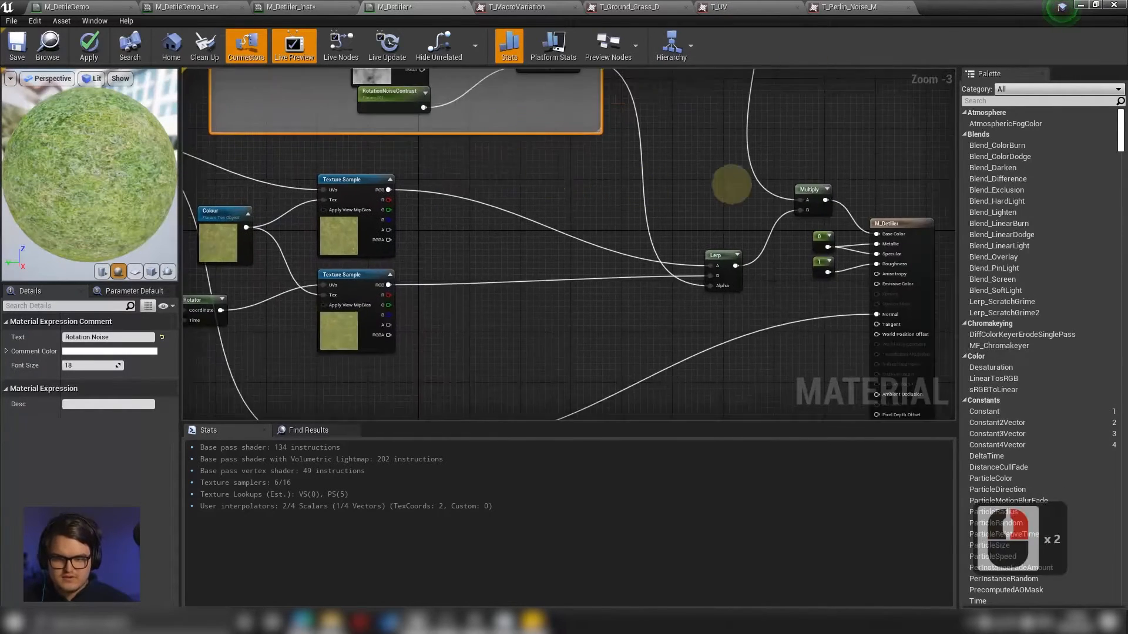
# Move the TexCoord, TextureScale and Divide nodes down, closer to the colour texture nodes.
pyautogui.moveTo(730, 184); pyautogui.dragTo(1022, 198, button='right')
pyautogui.moveTo(262, 100); pyautogui.dragTo(367, 176)
pyautogui.moveTo(367, 144); pyautogui.dragTo(385, 208)
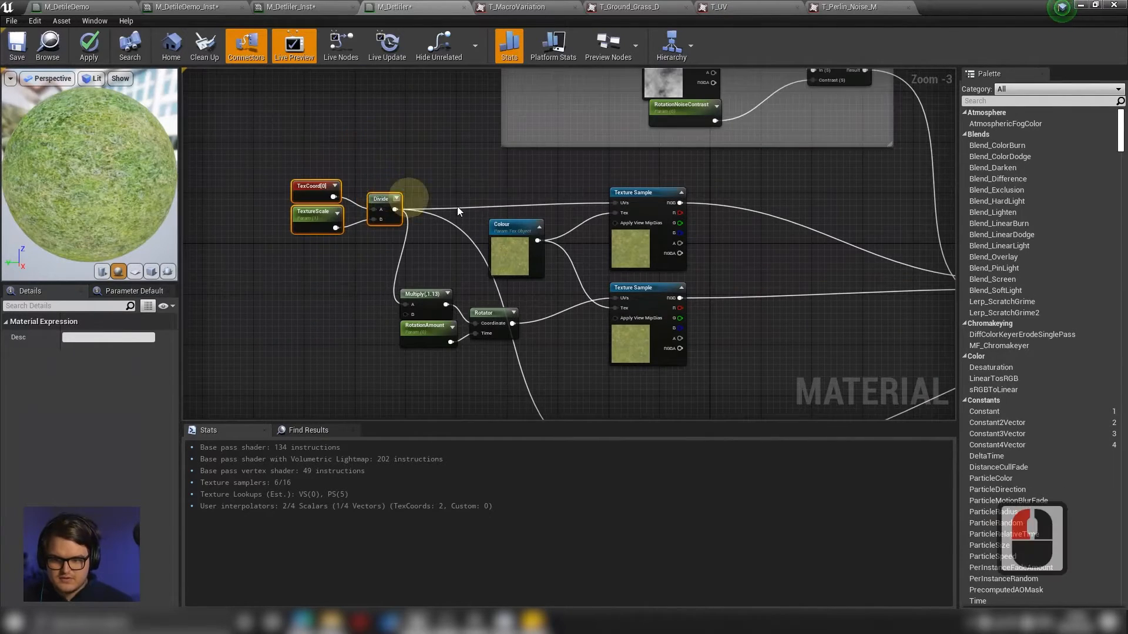
# Enclose the texture coordinate, rotation and colour Texture Sample nodes in a comment titled Rotation Textures.
pyautogui.moveTo(458, 209); pyautogui.dragTo(491, 159, button='right')
pyautogui.moveTo(796, 130); pyautogui.dragTo(304, 313)
pyautogui.write('c')
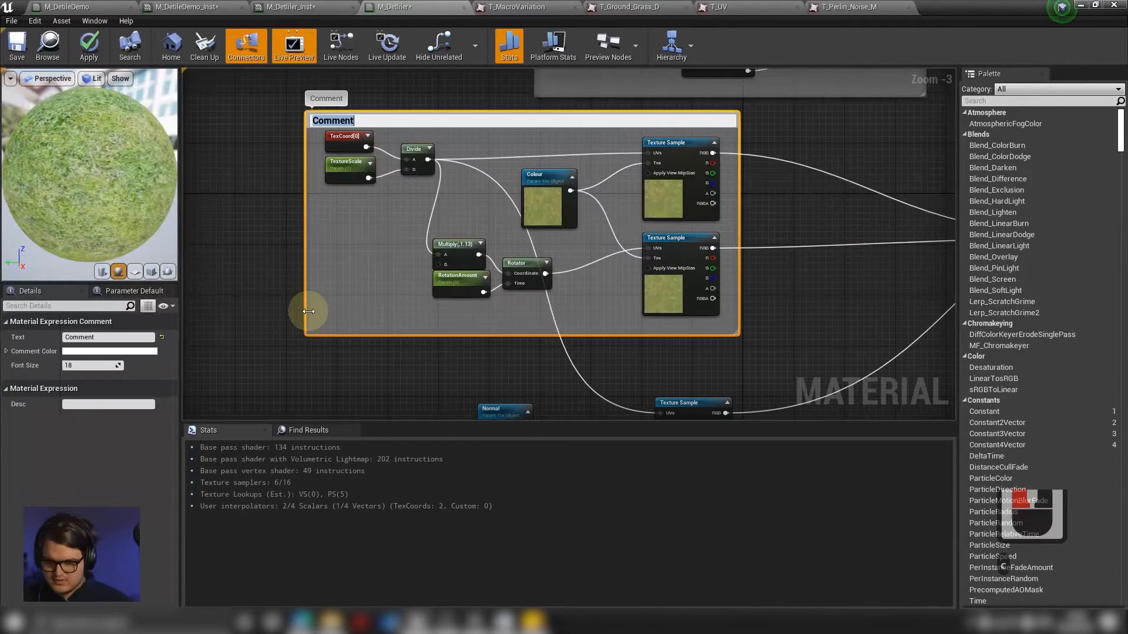
pyautogui.write('Rotation')
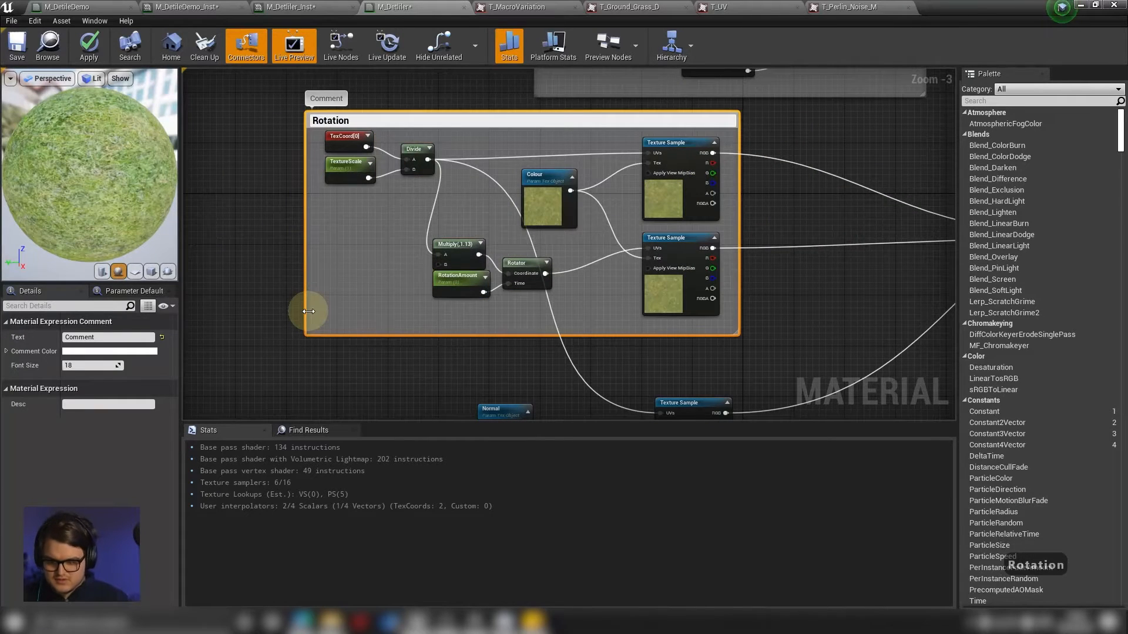
pyautogui.write(' Textures')
pyautogui.press('Return')
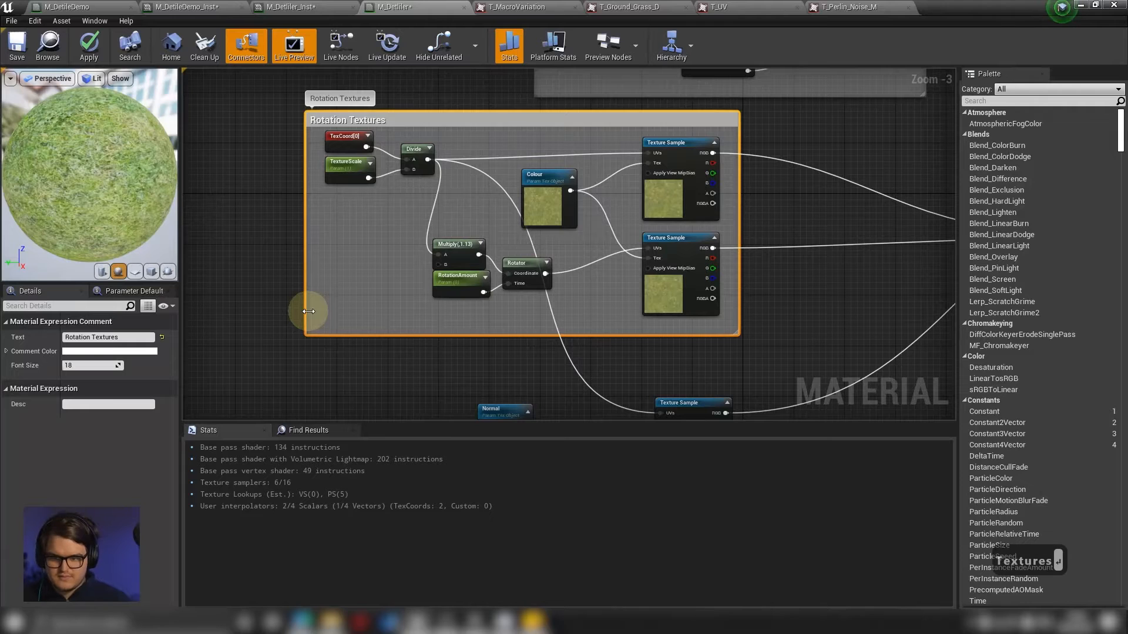
# Apply the material changes and show M_Detiler_Inst in a smaller window beside the level's landscape view.
pyautogui.moveTo(621, 120); pyautogui.dragTo(481, 119, button='right')
pyautogui.click(89, 46)
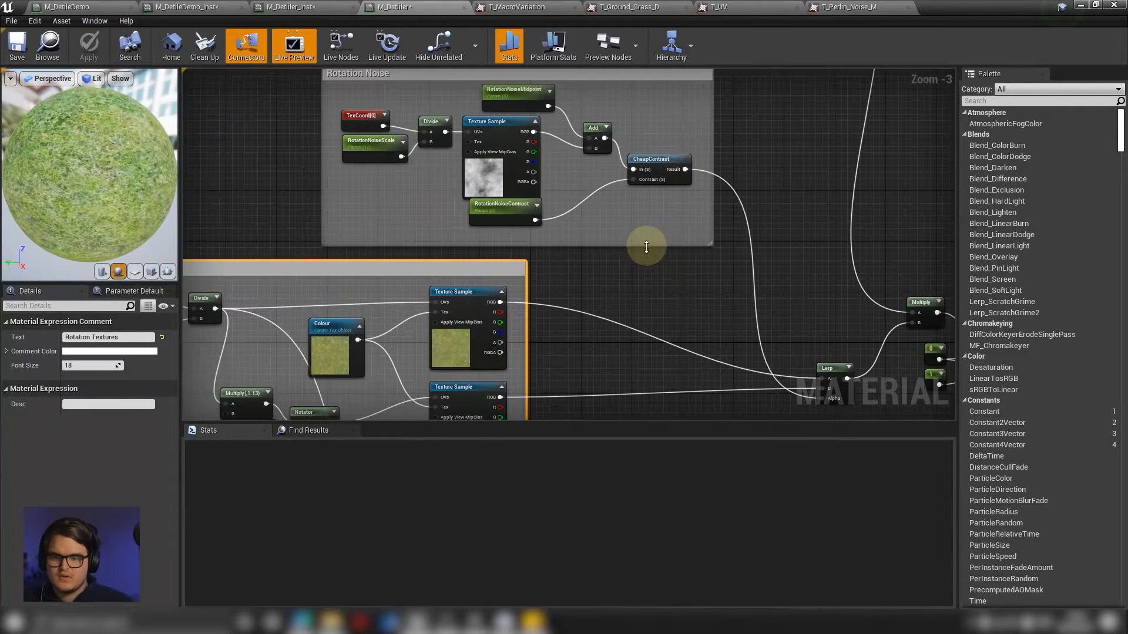
pyautogui.click(290, 6)
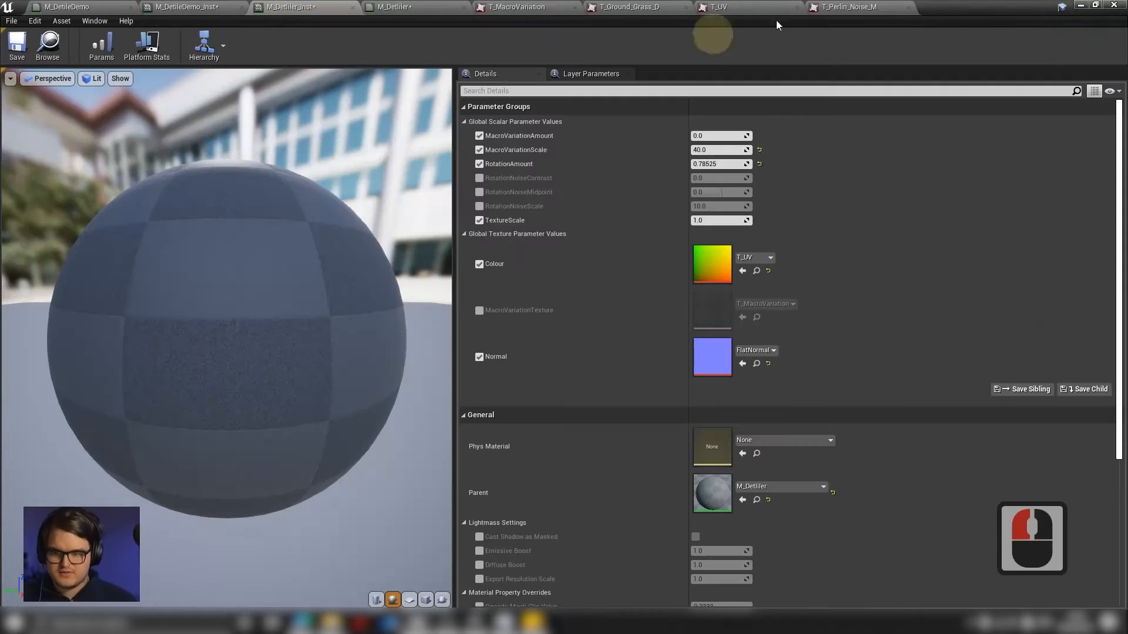
pyautogui.moveTo(943, 6); pyautogui.dragTo(900, 58)
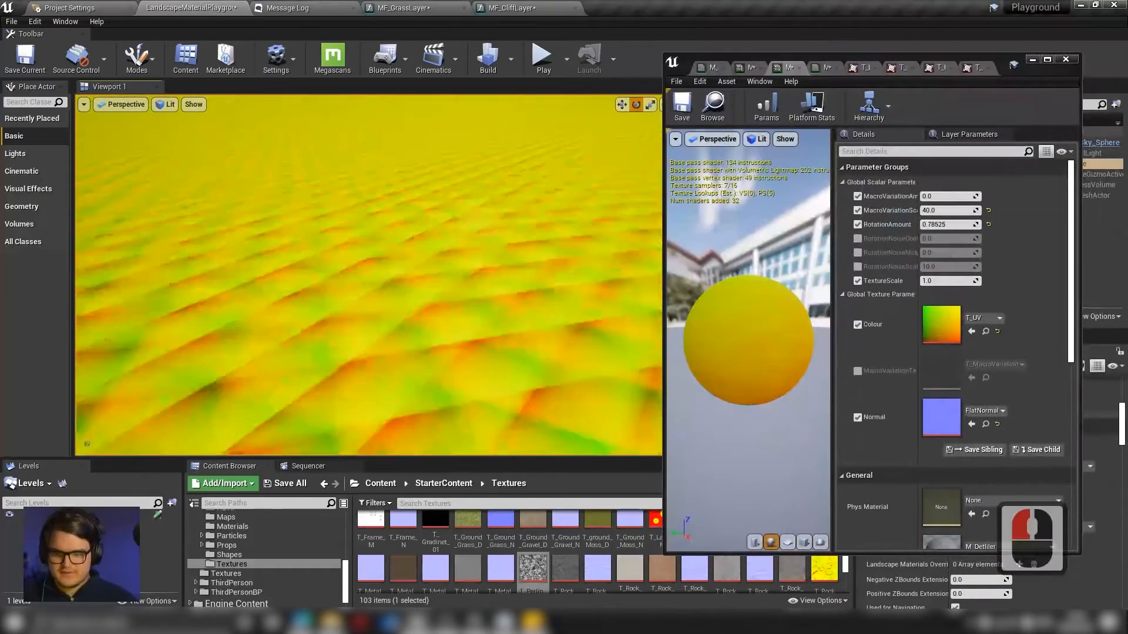
# Examine the blend of original and rotated UV textures on the landscape from near and far.
pyautogui.moveTo(484, 324)
pyautogui.mouseDown(button='right')
pyautogui.moveTo(485, 334)
pyautogui.moveTo(459, 329)
pyautogui.moveTo(484, 324)
pyautogui.mouseUp(button='right')
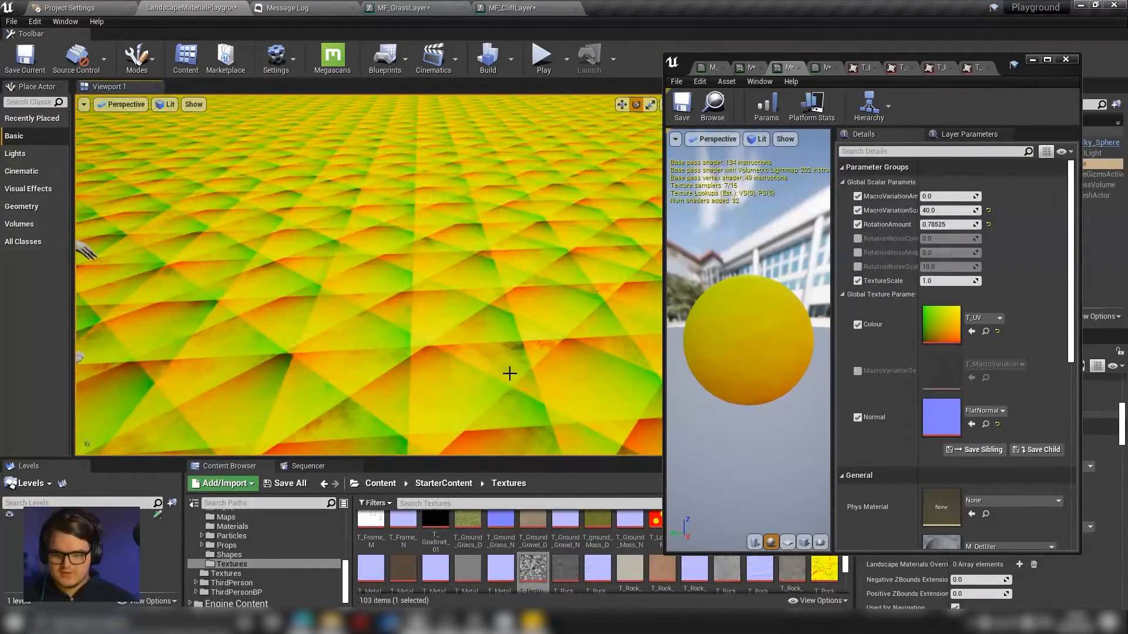
pyautogui.moveTo(509, 372); pyautogui.dragTo(587, 370, button='right')
pyautogui.press('s')
pyautogui.press('q')
pyautogui.moveTo(470, 253); pyautogui.dragTo(438, 244, button='right')
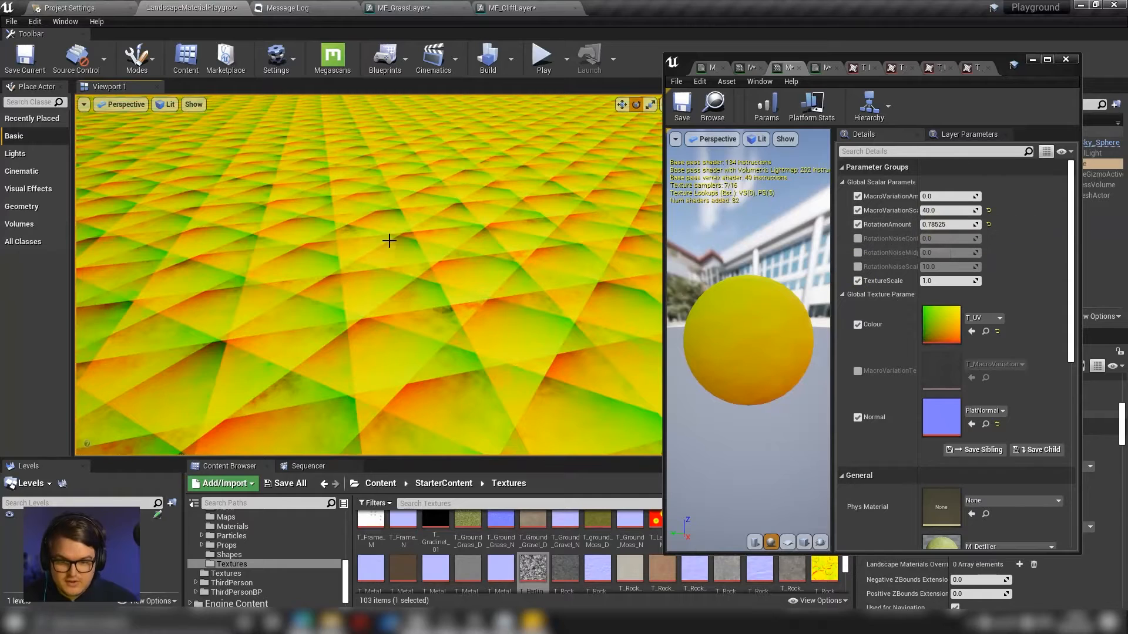
pyautogui.moveTo(390, 240); pyautogui.dragTo(424, 137, button='right')
pyautogui.moveTo(417, 364); pyautogui.dragTo(419, 176, button='right')
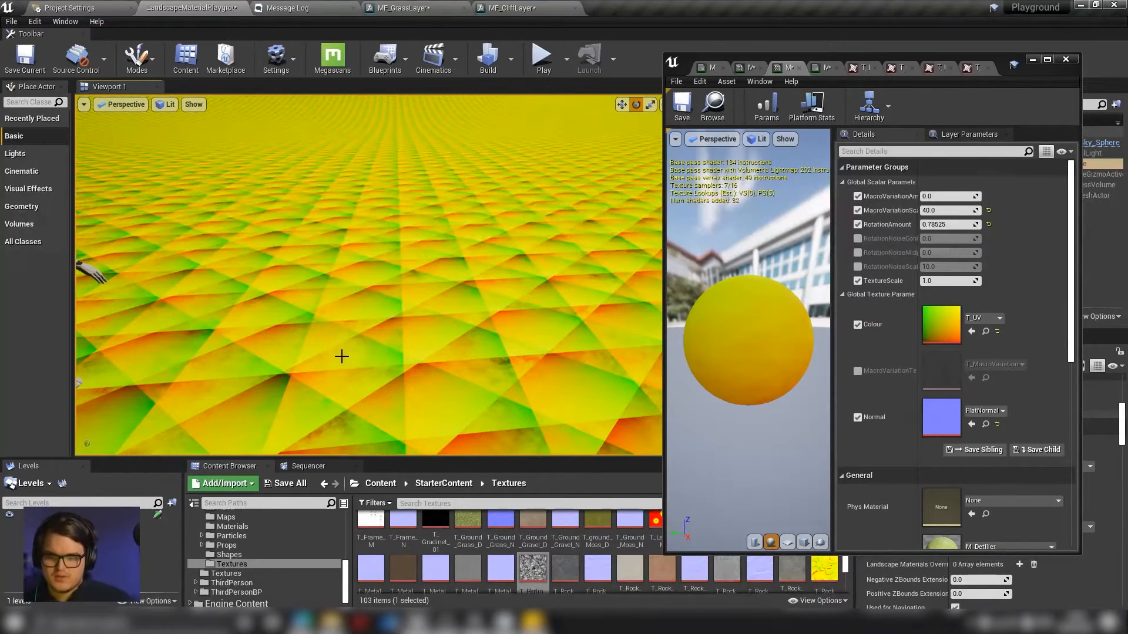
pyautogui.moveTo(384, 370); pyautogui.dragTo(395, 407, button='right')
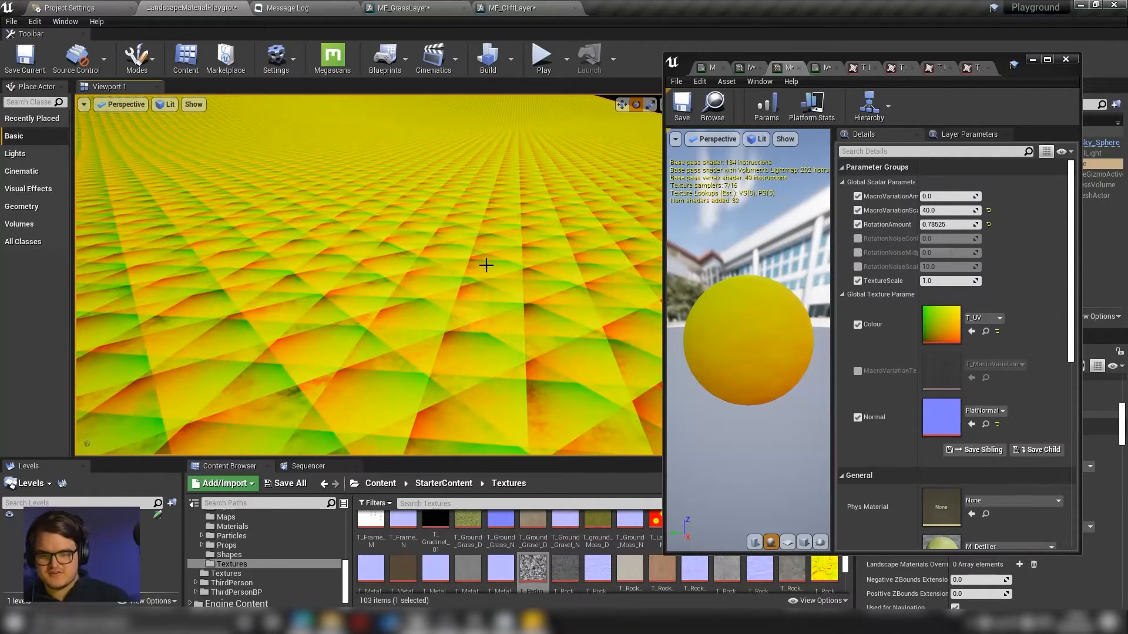
pyautogui.moveTo(501, 319); pyautogui.dragTo(504, 309, button='right')
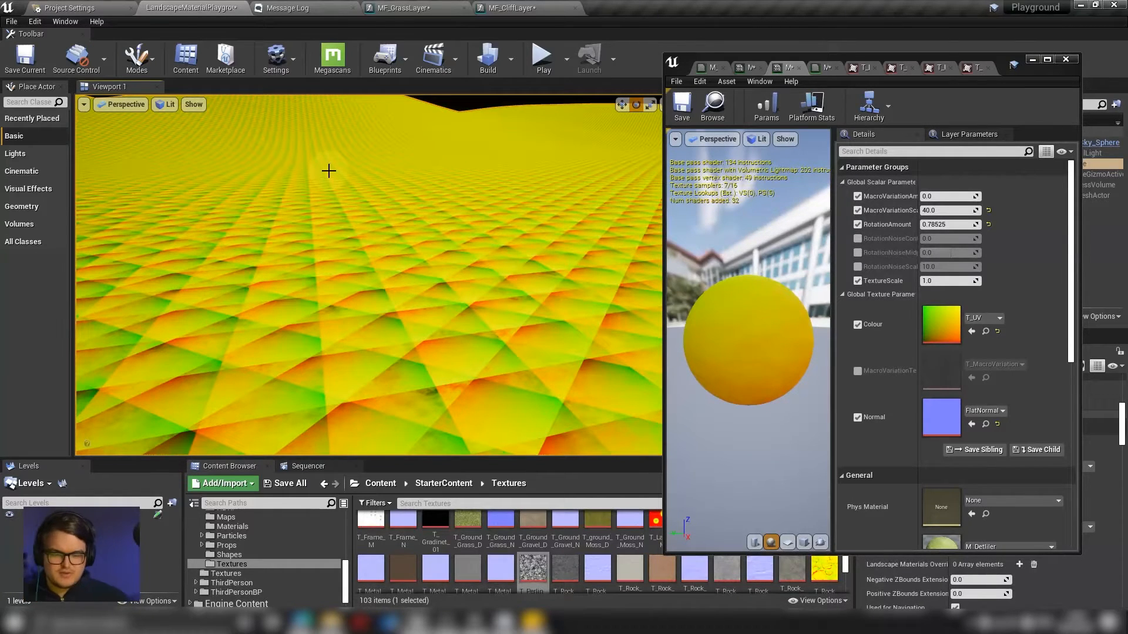
# Enable the RotationNoiseContrast override in the material instance and set it to 10.
pyautogui.click(858, 239)
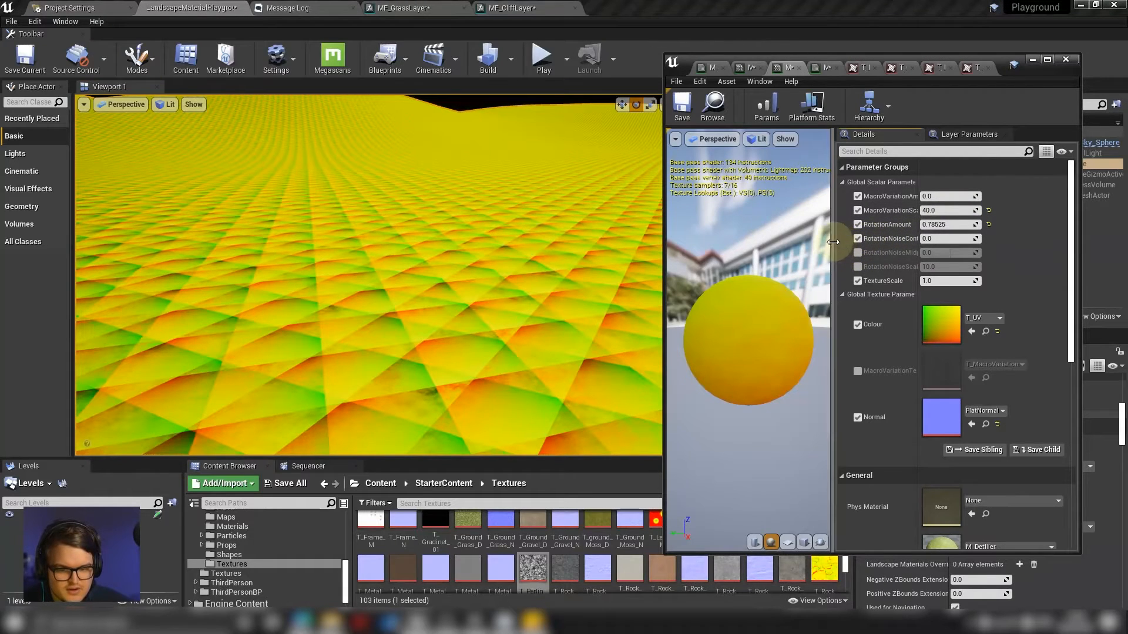
pyautogui.moveTo(834, 242); pyautogui.dragTo(779, 241)
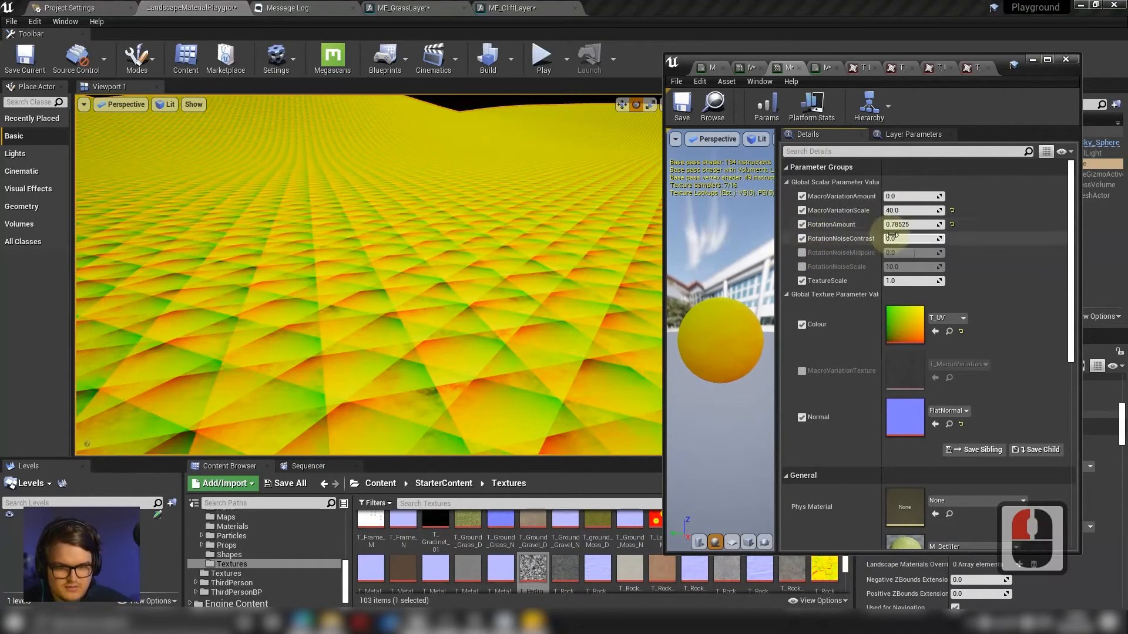
pyautogui.moveTo(896, 238); pyautogui.dragTo(934, 238)
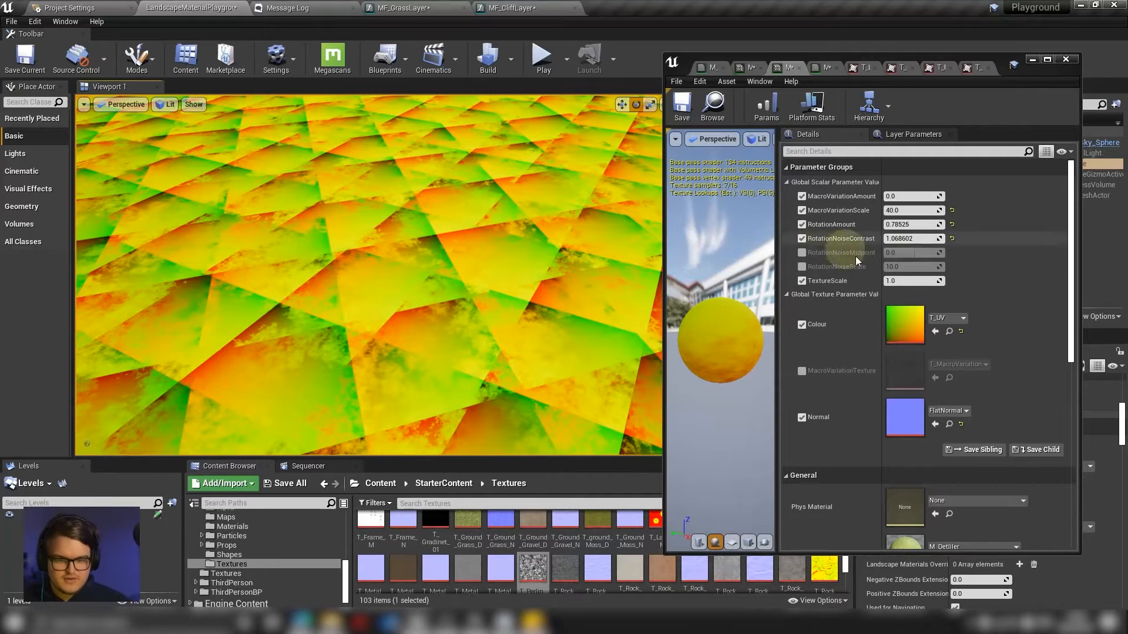
pyautogui.moveTo(898, 239); pyautogui.dragTo(904, 238)
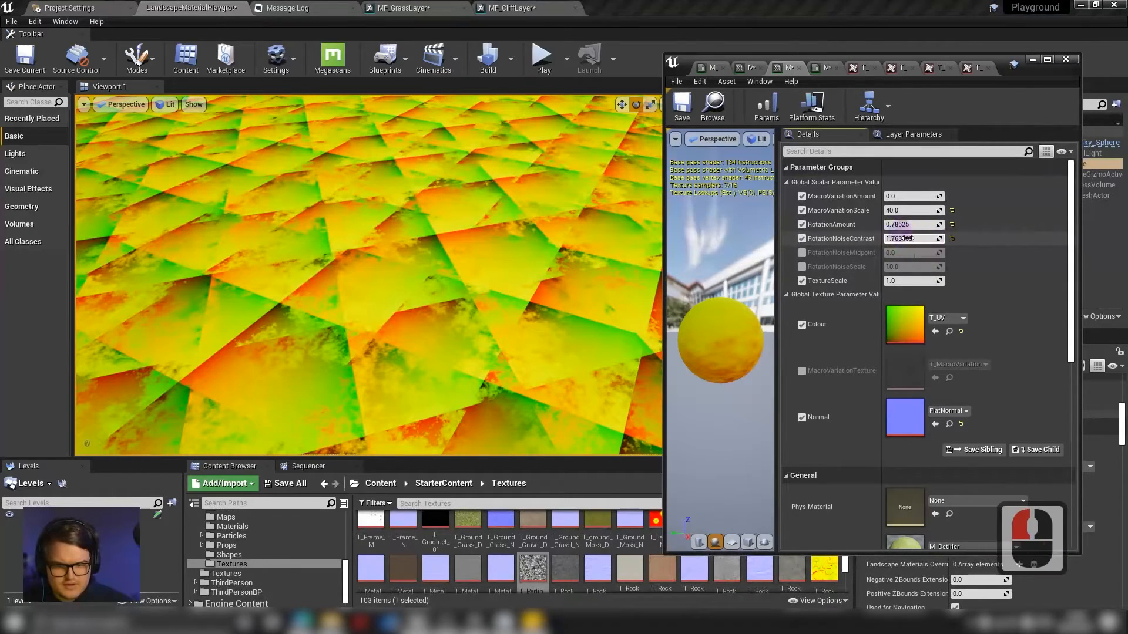
pyautogui.doubleClick(915, 240)
pyautogui.write('10')
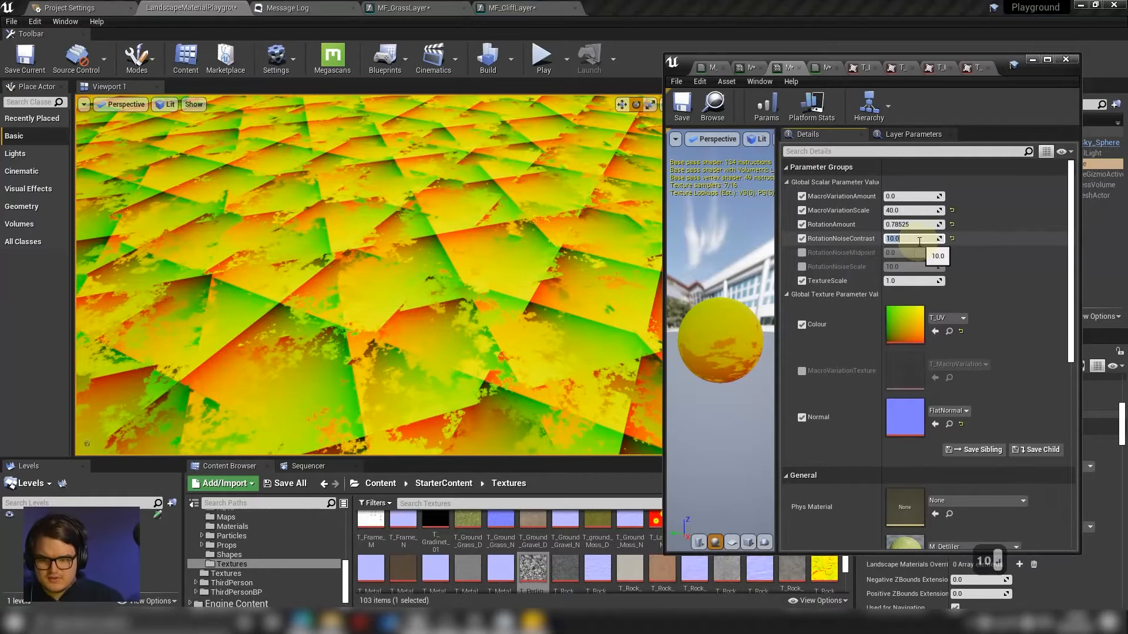
pyautogui.press('Return')
# Examine the edges between original and rotated tiles on the landscape from several viewpoints.
pyautogui.press('s')
pyautogui.moveTo(431, 353); pyautogui.dragTo(382, 352, button='right')
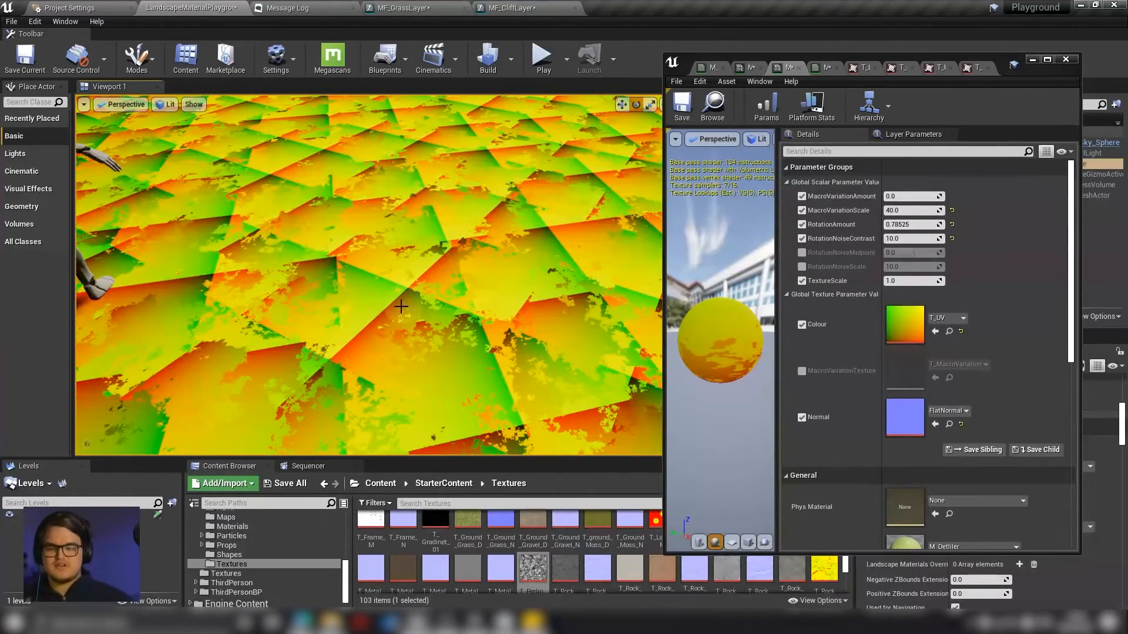
pyautogui.moveTo(401, 307); pyautogui.dragTo(418, 284, button='right')
pyautogui.press('q')
pyautogui.press('w')
pyautogui.press('a')
pyautogui.press('e')
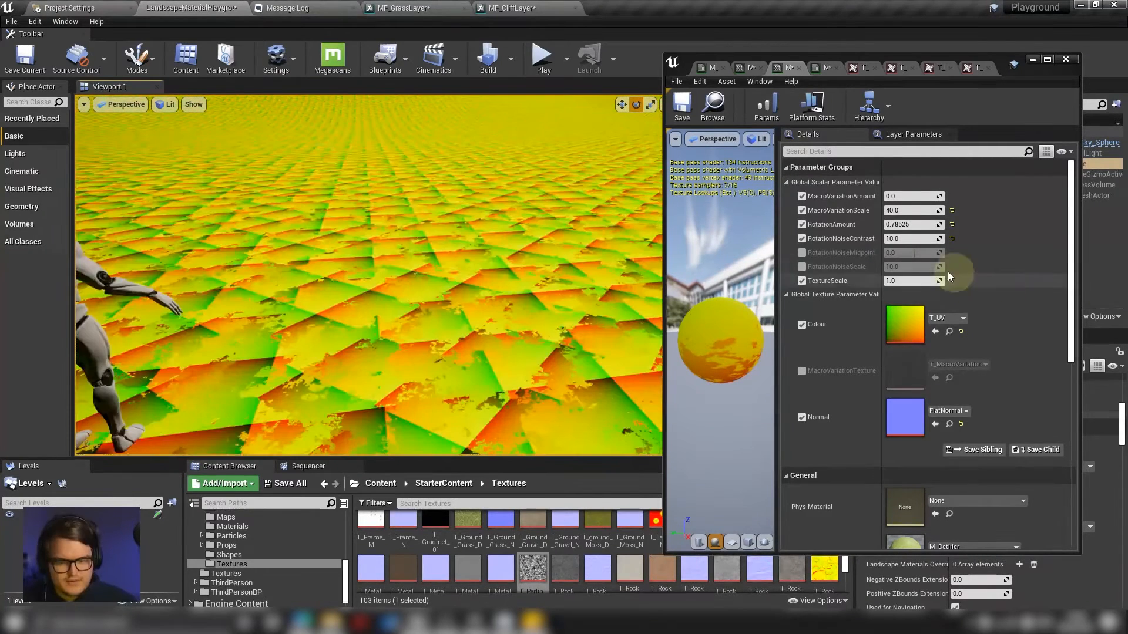
# Enable the RotationNoiseScale override, set it to 20 and check the noise size across the landscape.
pyautogui.click(801, 267)
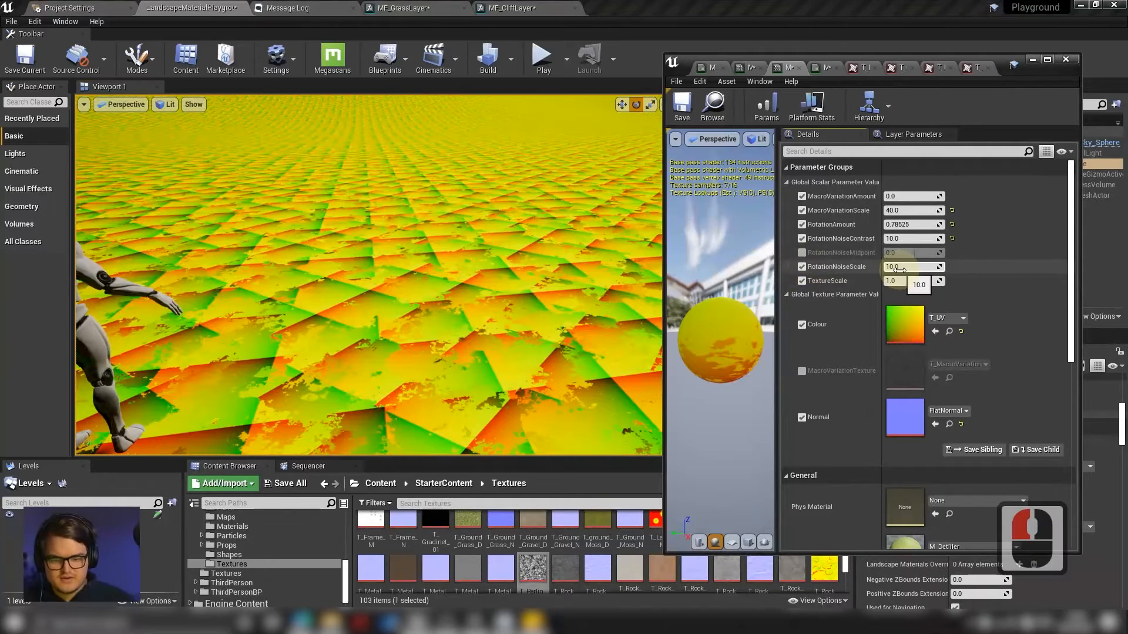
pyautogui.moveTo(512, 289); pyautogui.dragTo(476, 285, button='right')
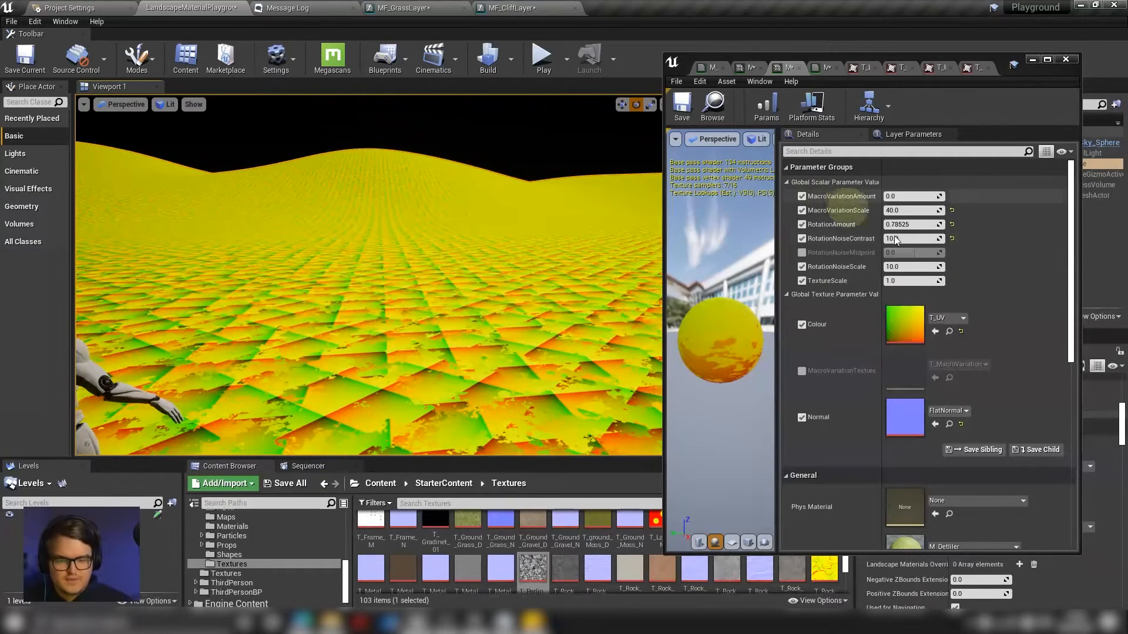
pyautogui.moveTo(903, 266); pyautogui.dragTo(908, 267)
pyautogui.moveTo(476, 285); pyautogui.dragTo(483, 334, button='right')
pyautogui.press('w')
pyautogui.press('e')
pyautogui.press('s')
pyautogui.moveTo(296, 235)
pyautogui.mouseDown(button='right')
pyautogui.moveTo(264, 241)
pyautogui.moveTo(297, 235)
pyautogui.mouseUp(button='right')
pyautogui.moveTo(384, 210); pyautogui.dragTo(385, 209, button='right')
pyautogui.moveTo(910, 270); pyautogui.dragTo(914, 268)
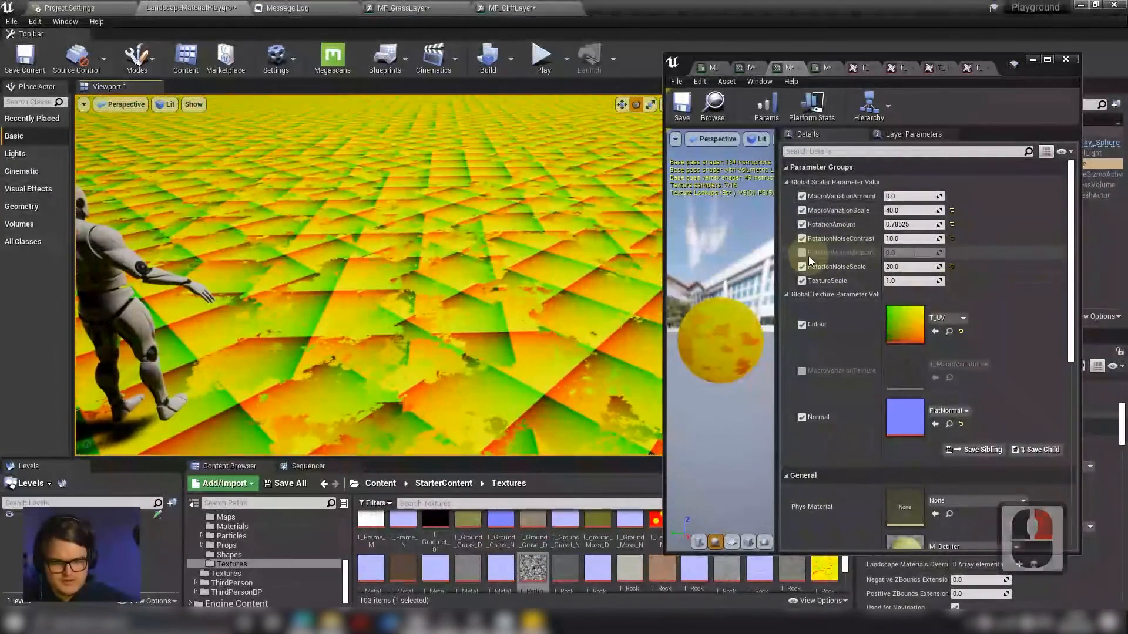
# Enable the RotationNoiseMidpoint override and lower it to about -0.22 to compare the texture balance on the landscape.
pyautogui.click(803, 253)
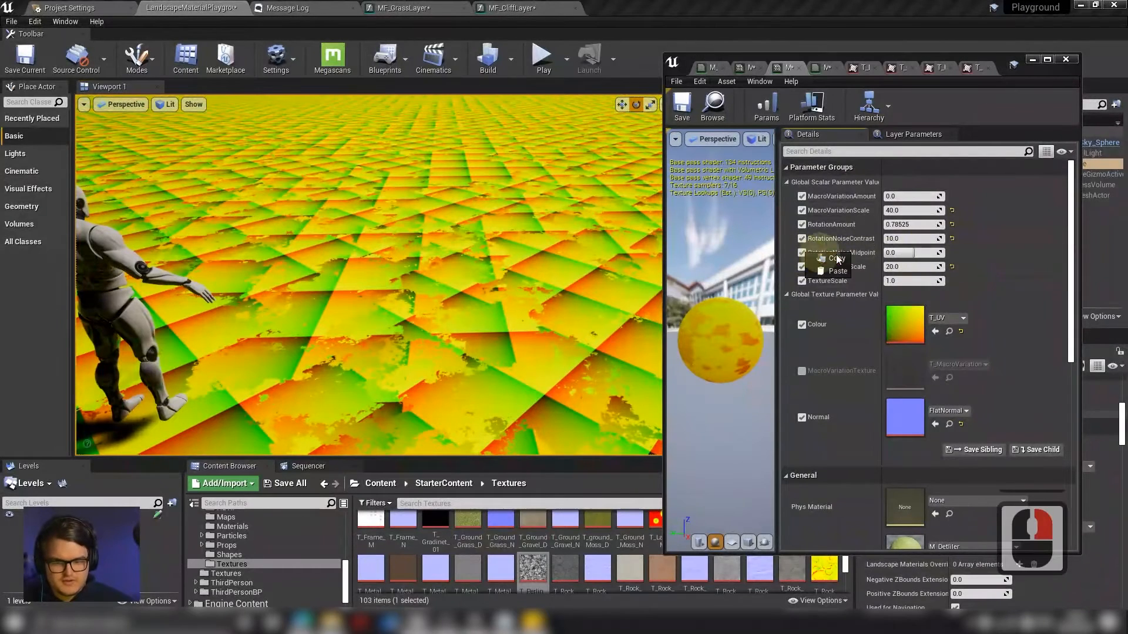
pyautogui.click(914, 254)
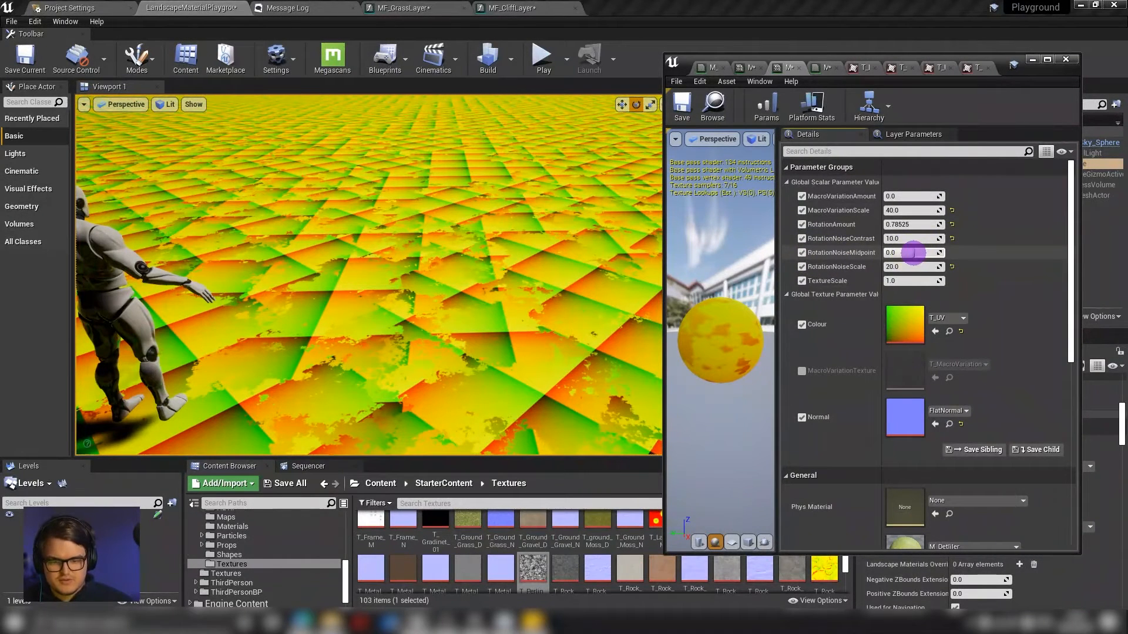
pyautogui.moveTo(908, 253); pyautogui.dragTo(904, 252)
pyautogui.moveTo(549, 289); pyautogui.dragTo(433, 97, button='right')
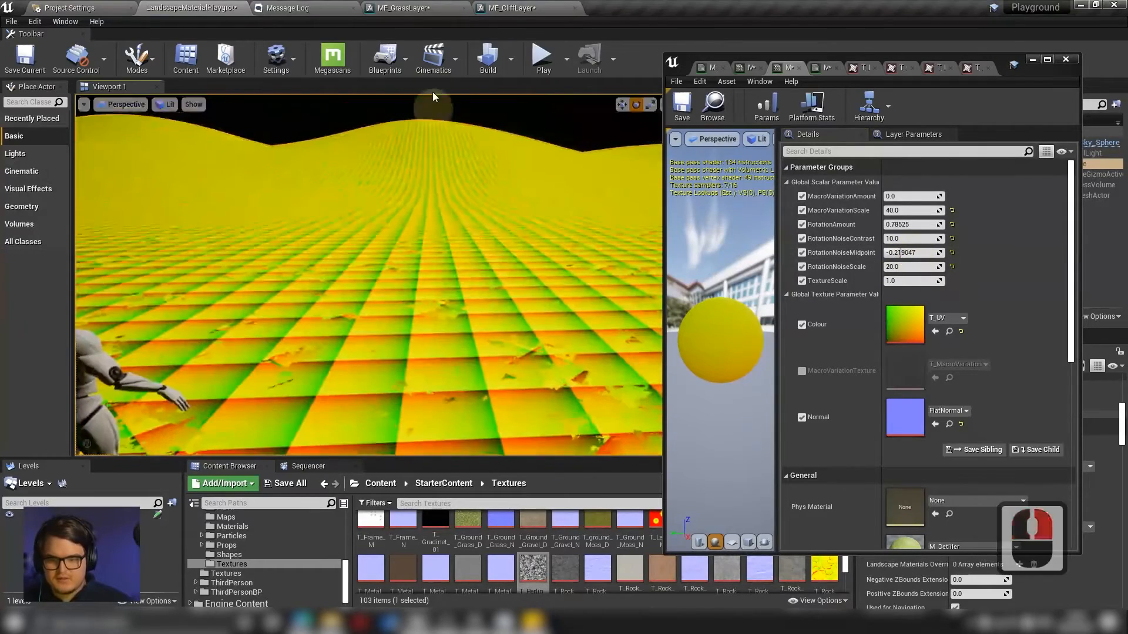
pyautogui.moveTo(402, 258); pyautogui.dragTo(453, 196, button='right')
# Try a higher RotationNoiseMidpoint, then set it to 0.
pyautogui.moveTo(908, 253); pyautogui.dragTo(914, 253)
pyautogui.click(925, 250)
pyautogui.press('BackSpace')
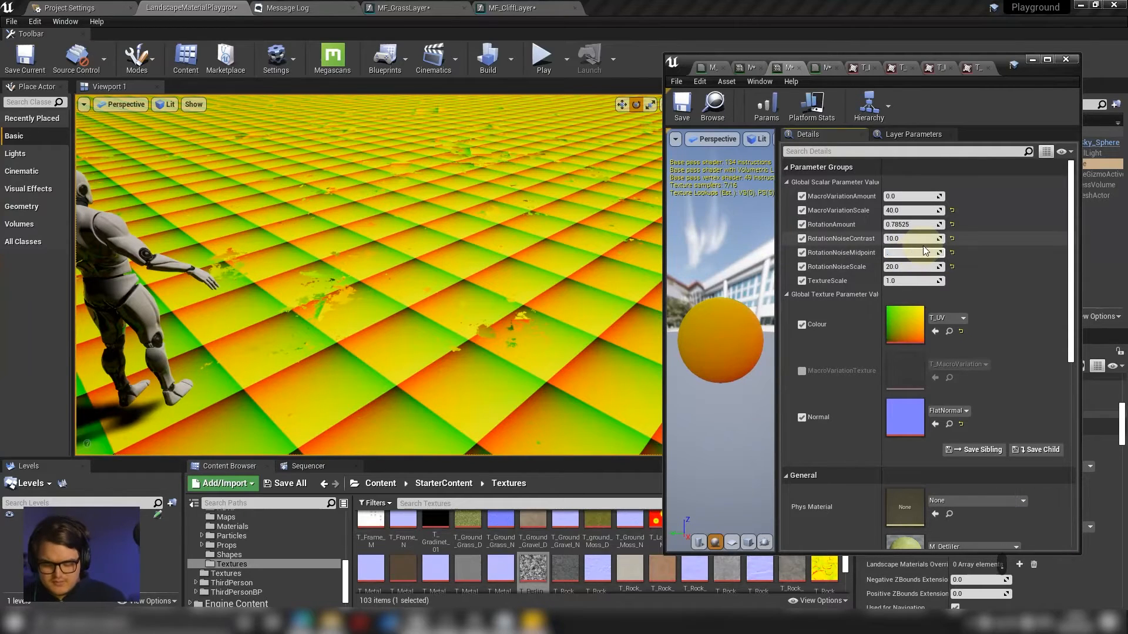
pyautogui.write('0')
pyautogui.press('Return')
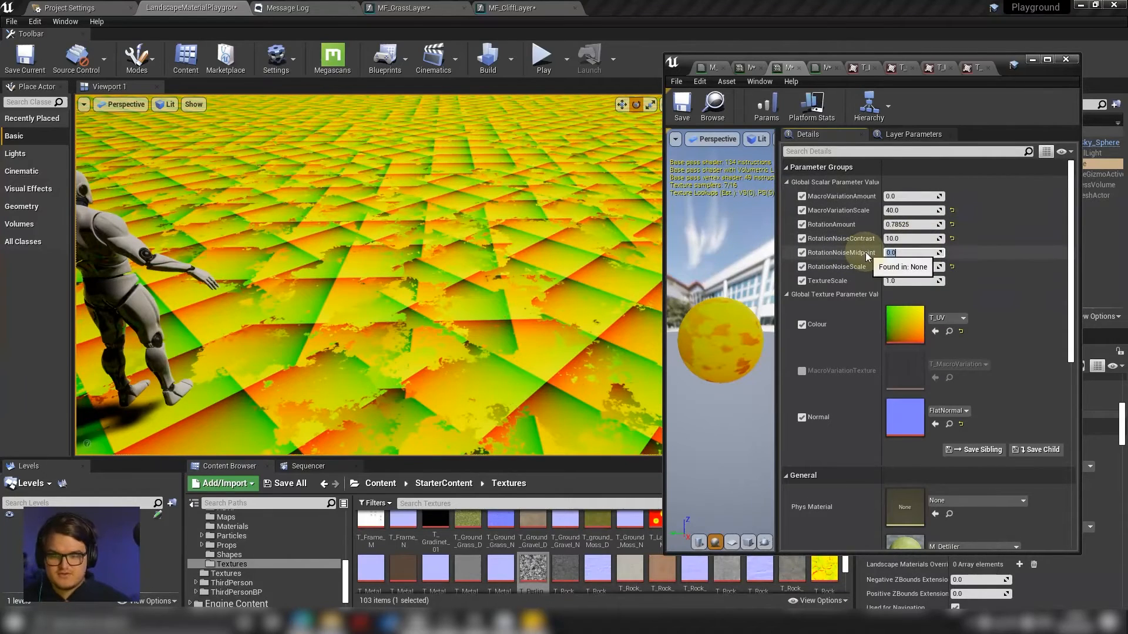
# Re-enter 20 as the RotationNoiseScale and examine how the noise breaks up the tiles across the landscape.
pyautogui.moveTo(587, 264); pyautogui.dragTo(605, 294, button='right')
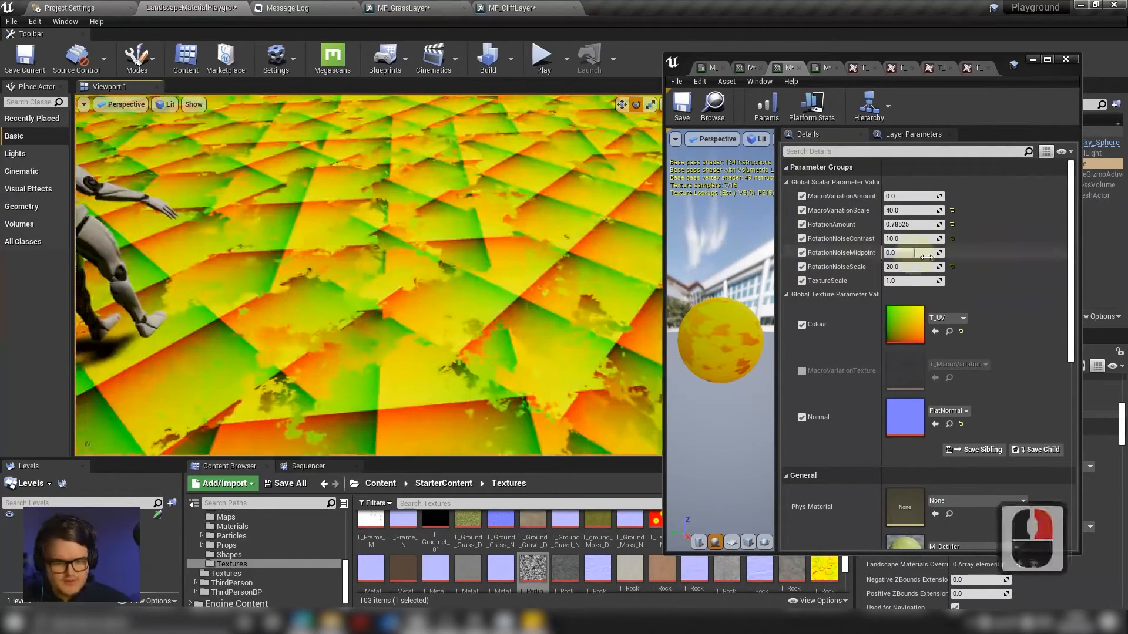
pyautogui.click(911, 267)
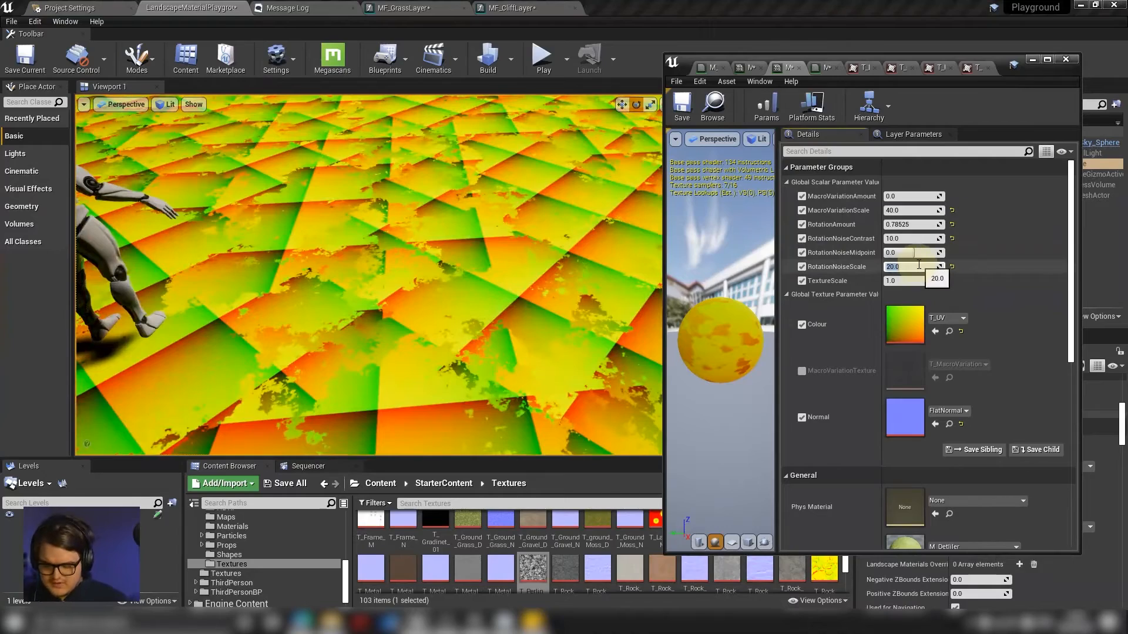
pyautogui.write('24')
pyautogui.press('Return')
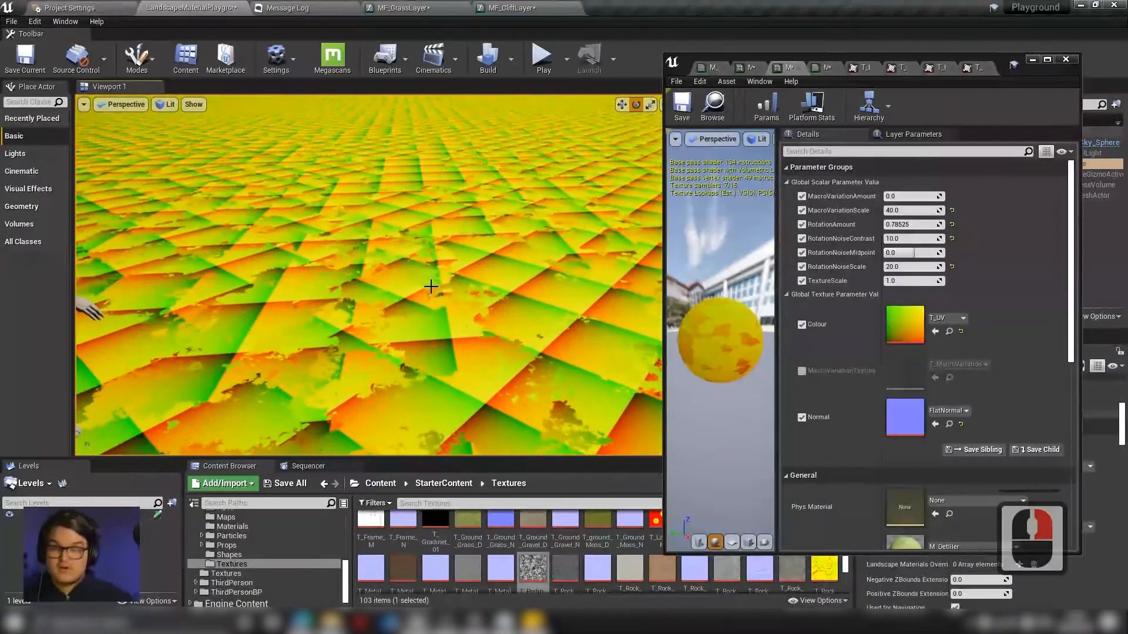
pyautogui.moveTo(404, 322); pyautogui.dragTo(392, 345, button='right')
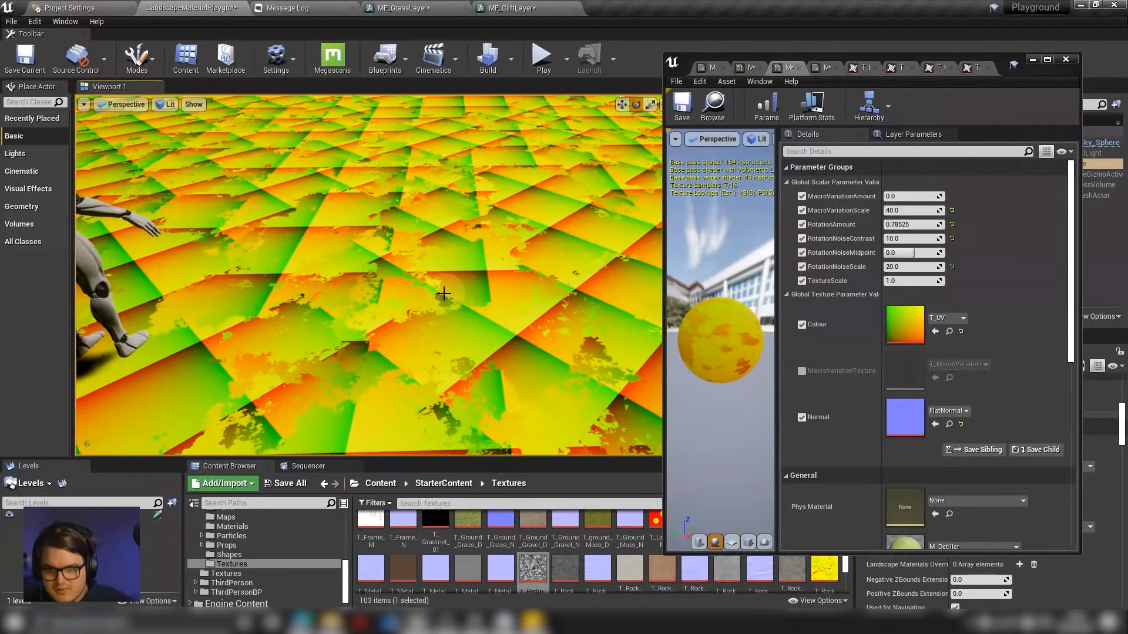
pyautogui.moveTo(535, 346); pyautogui.dragTo(477, 268, button='right')
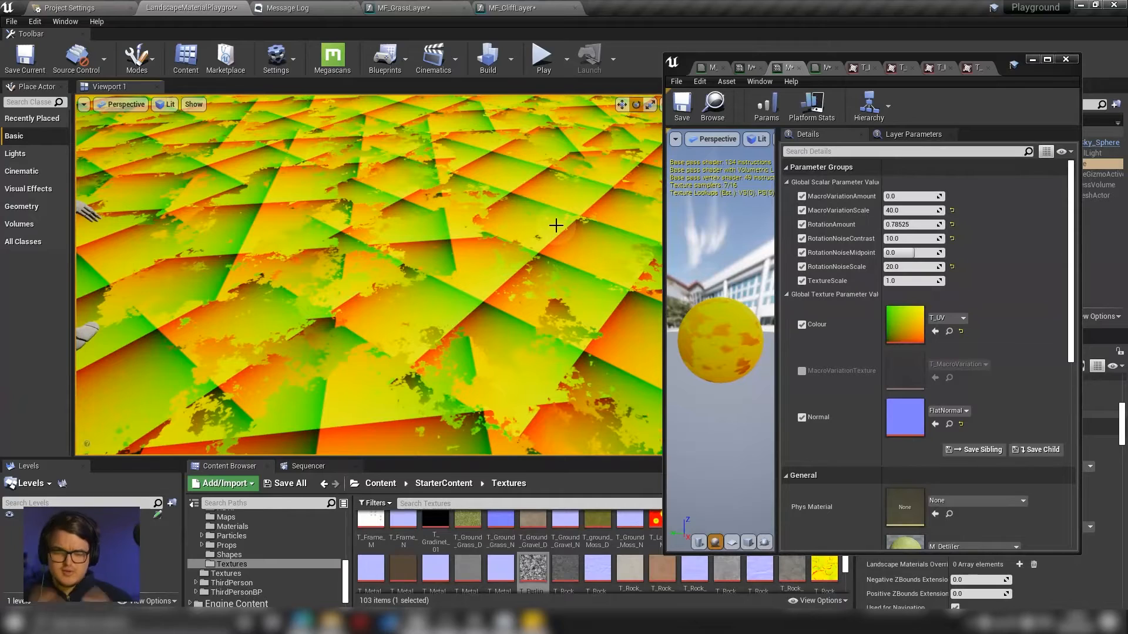
# Replace the instance's Colour texture with T_Ground_Grass_D.
pyautogui.click(954, 321)
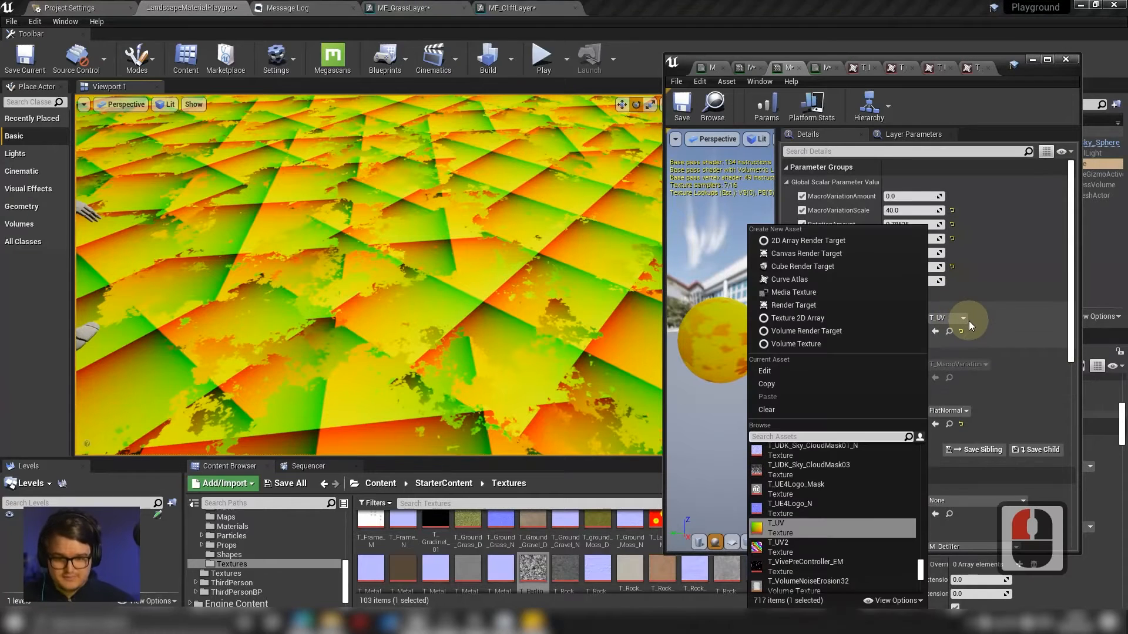
pyautogui.write('grad')
pyautogui.press('BackSpace')
pyautogui.press('BackSpace')
pyautogui.press('BackSpace')
pyautogui.press('BackSpace')
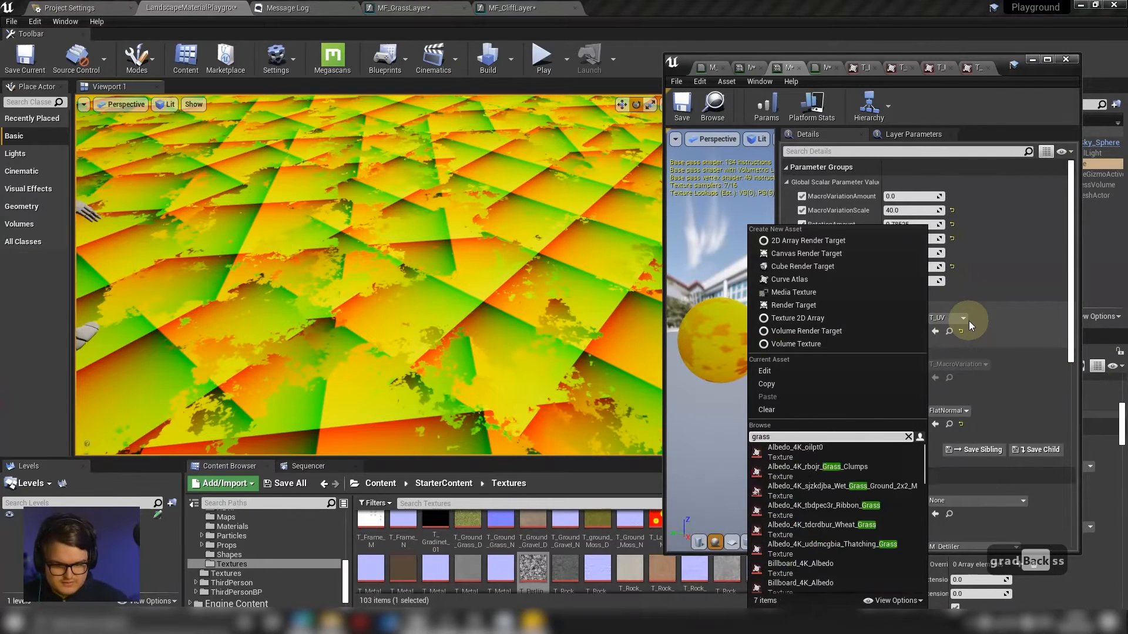
pyautogui.write('ground_grass')
pyautogui.click(878, 451)
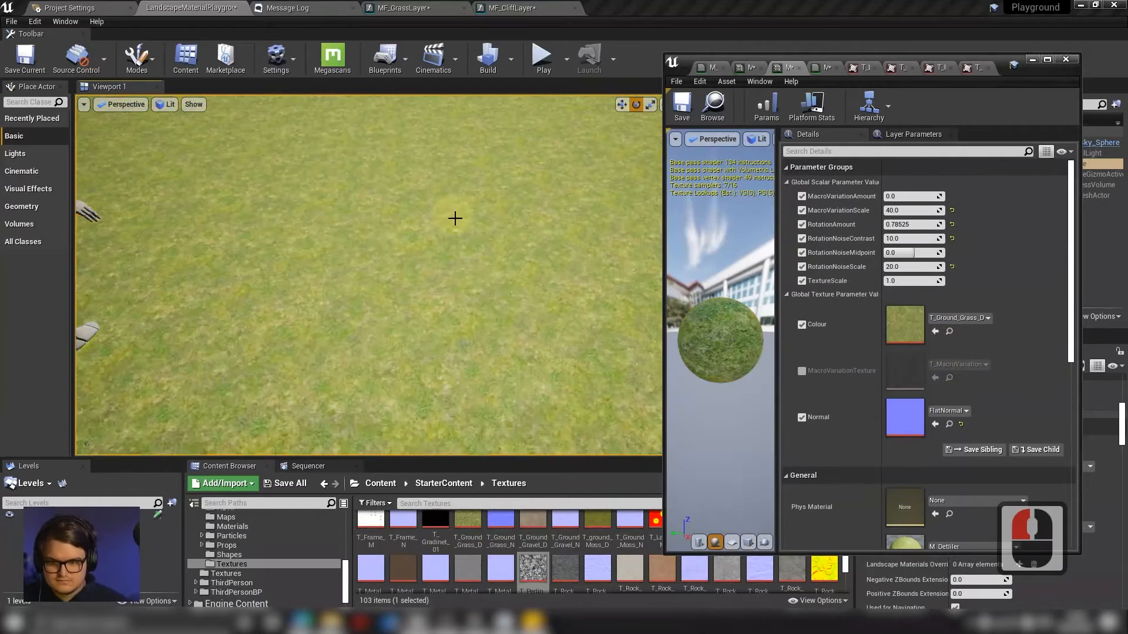
# Set MacroVariationAmount to 0.1 and fine-tune it up to about 0.13 for the grass on the landscape.
pyautogui.moveTo(453, 219); pyautogui.dragTo(550, 245, button='right')
pyautogui.press('a')
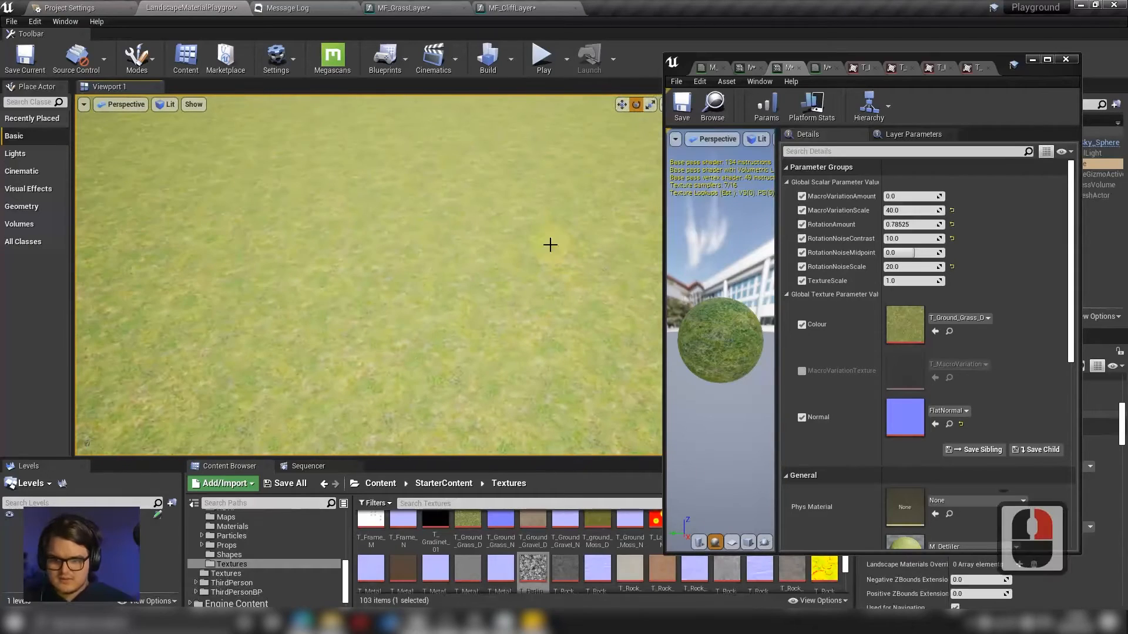
pyautogui.moveTo(475, 282); pyautogui.dragTo(429, 169, button='right')
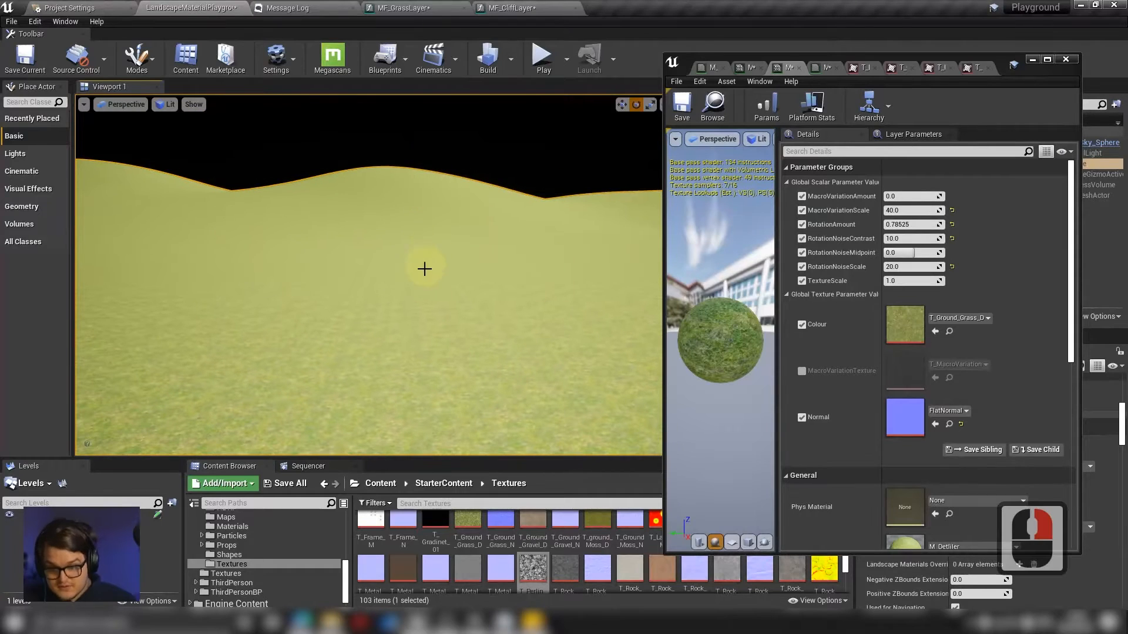
pyautogui.moveTo(424, 269); pyautogui.dragTo(458, 250, button='right')
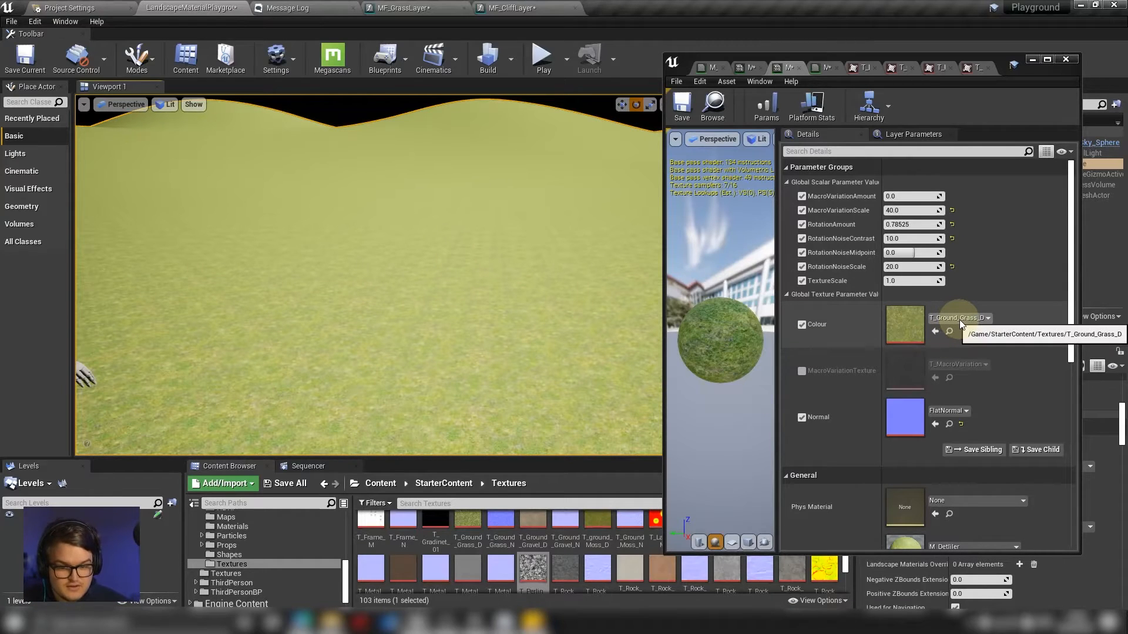
pyautogui.moveTo(463, 242); pyautogui.dragTo(464, 159, button='right')
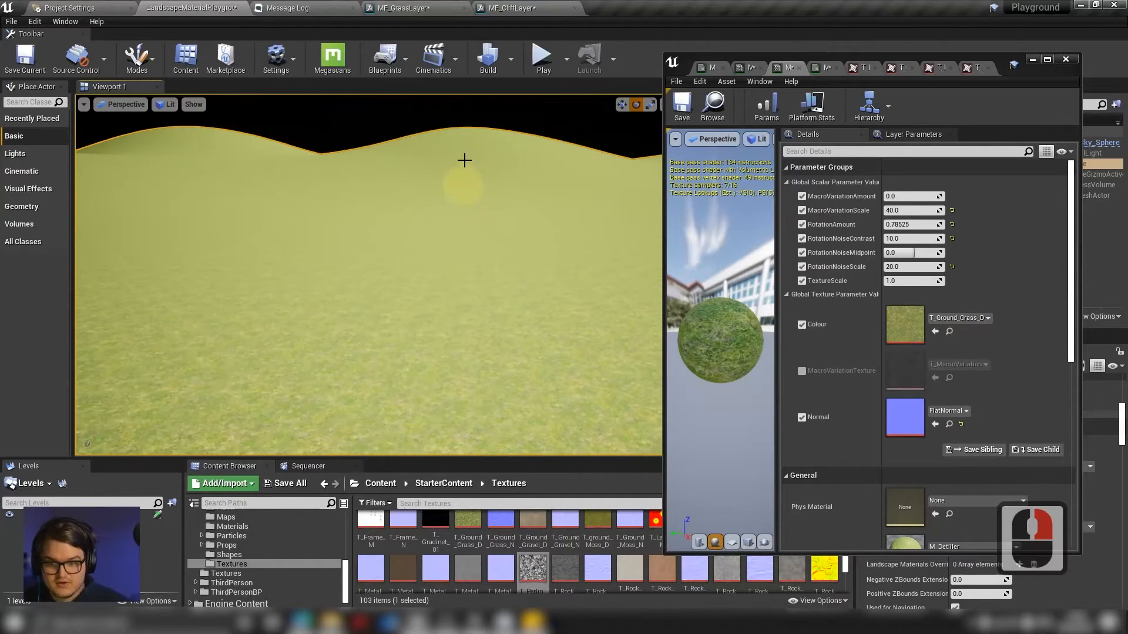
pyautogui.click(904, 196)
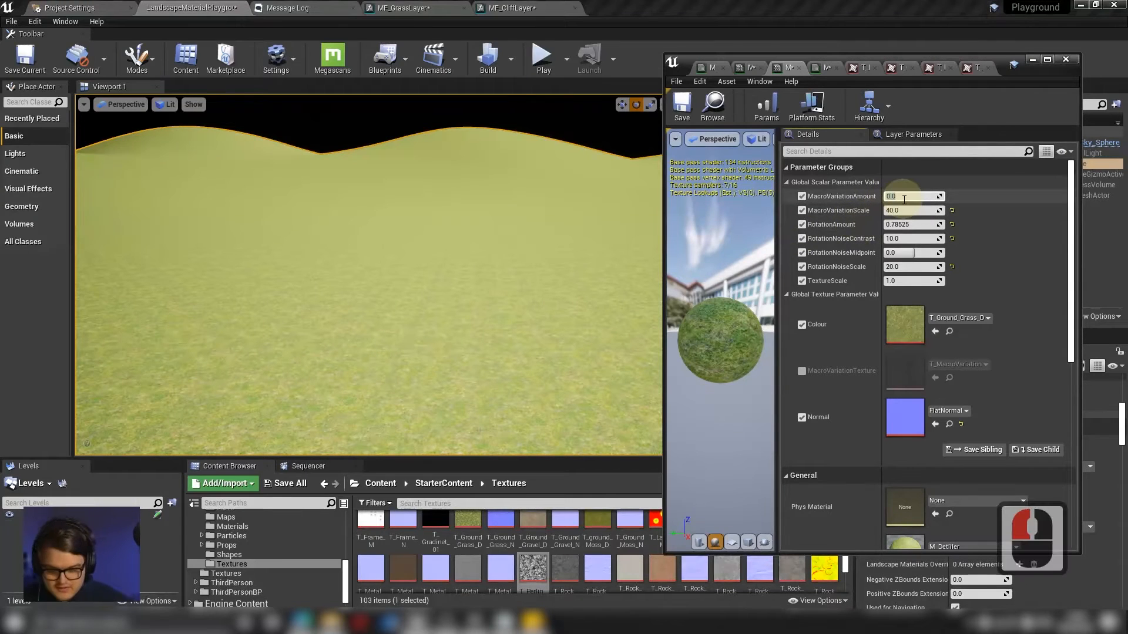
pyautogui.write('1')
pyautogui.press('Return')
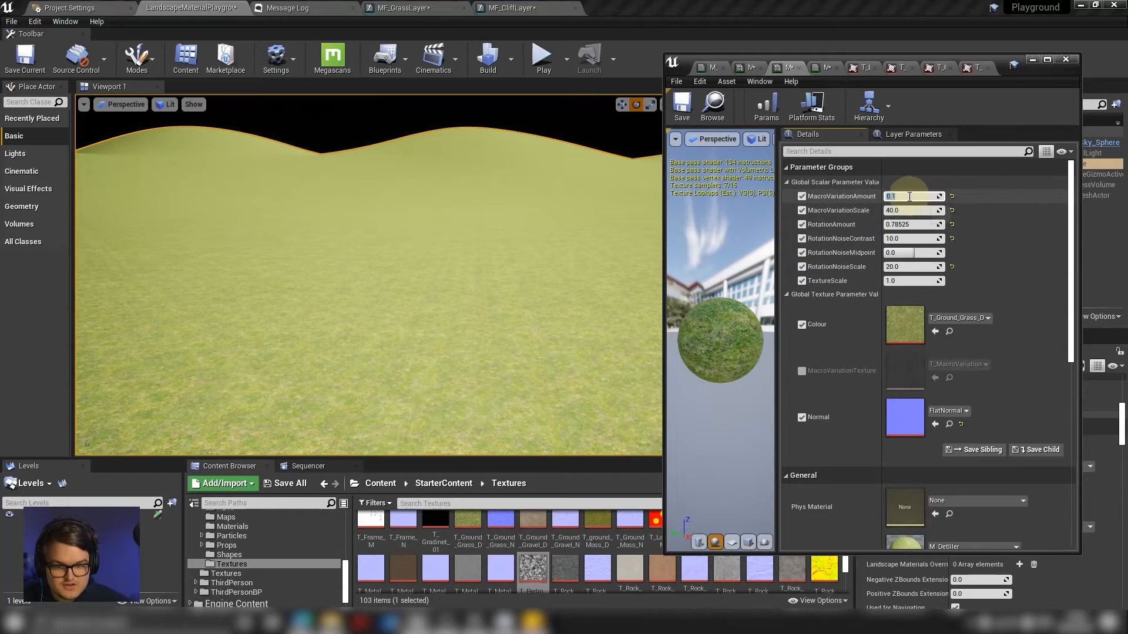
pyautogui.moveTo(902, 195); pyautogui.dragTo(906, 195)
# Examine the grass near the character and towards the horizon for visible tiling with the macro variation applied.
pyautogui.moveTo(495, 206); pyautogui.dragTo(373, 176, button='right')
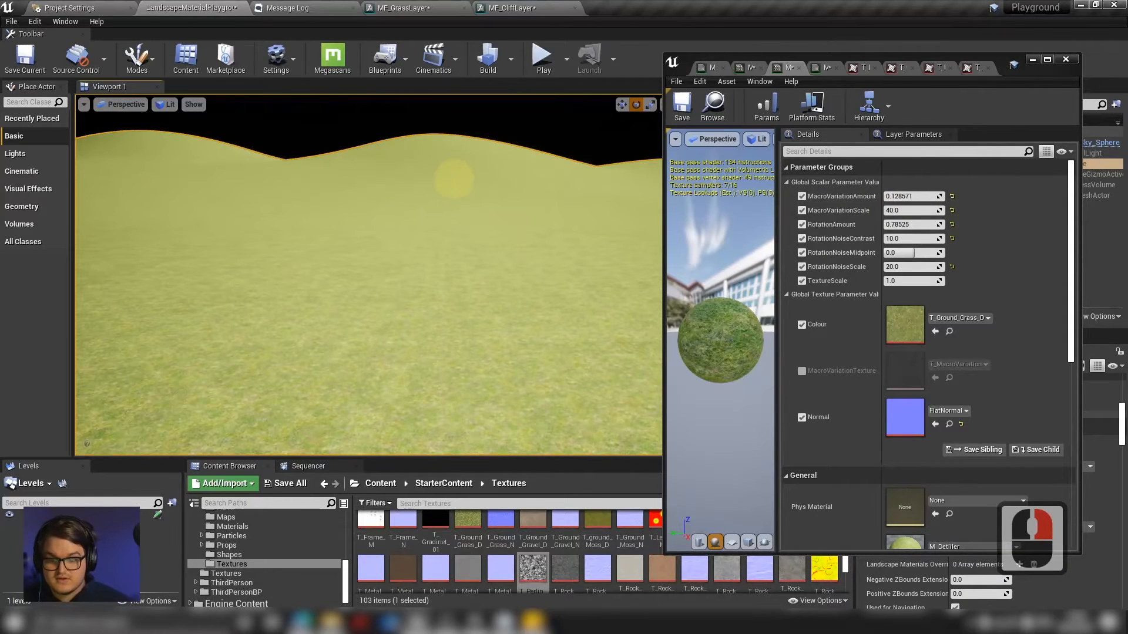
pyautogui.moveTo(455, 179); pyautogui.dragTo(338, 269, button='right')
pyautogui.moveTo(405, 312); pyautogui.dragTo(477, 320, button='right')
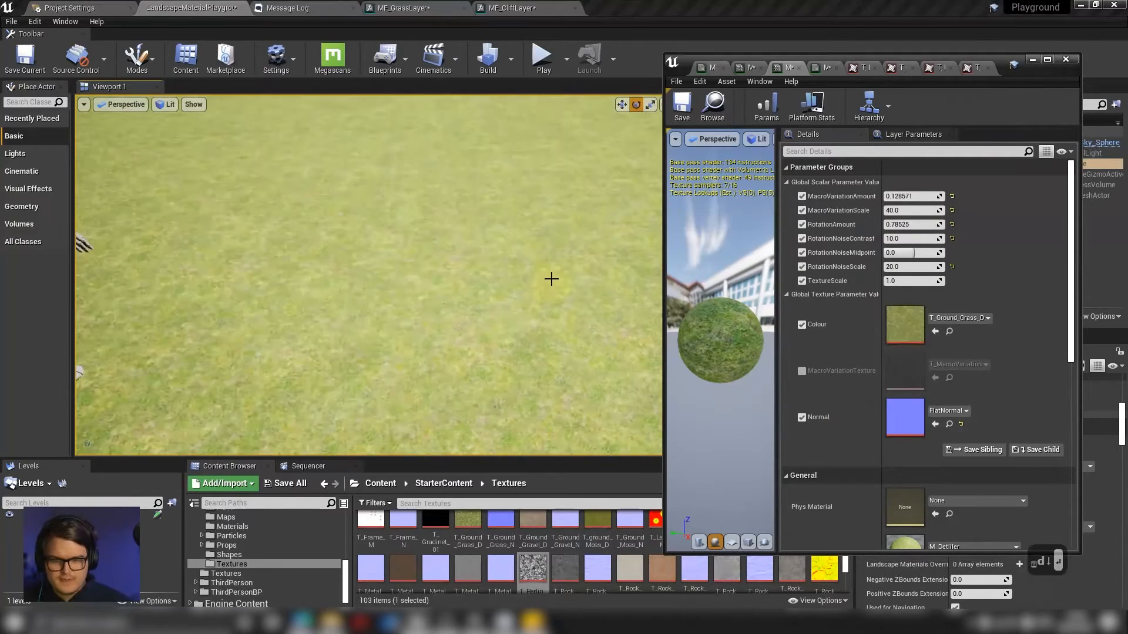
pyautogui.moveTo(551, 276)
pyautogui.mouseDown(button='right')
pyautogui.moveTo(499, 308)
pyautogui.moveTo(575, 308)
pyautogui.moveTo(551, 277)
pyautogui.mouseUp(button='right')
pyautogui.press('s')
pyautogui.press('d')
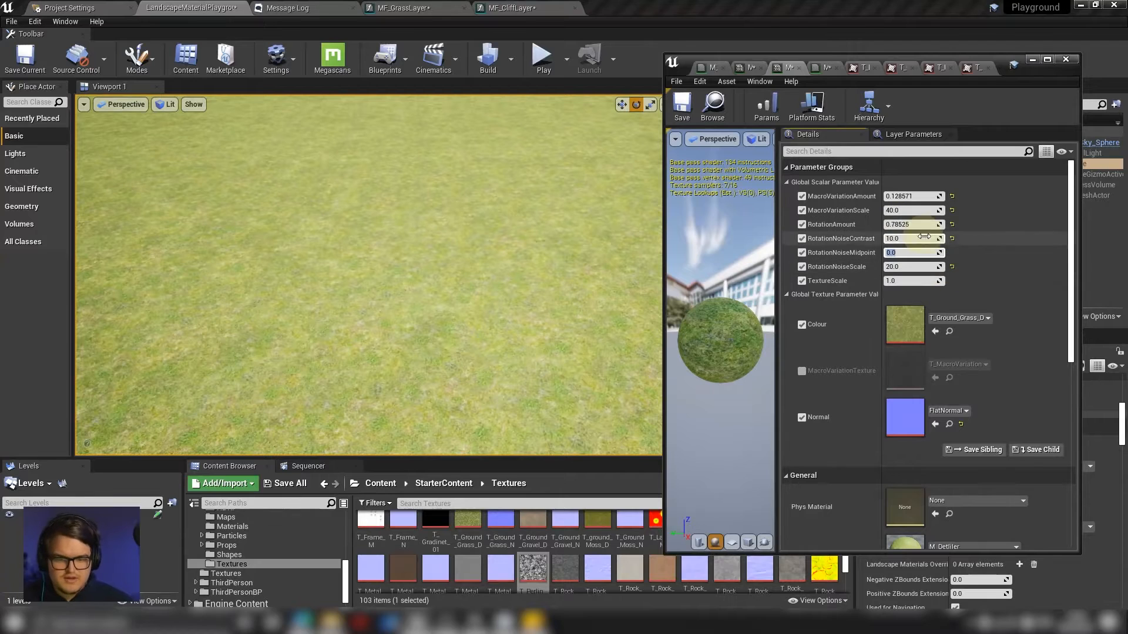
pyautogui.press('w')
pyautogui.moveTo(337, 311); pyautogui.dragTo(370, 320, button='right')
pyautogui.press('e')
pyautogui.press('s')
pyautogui.press('q')
pyautogui.press('w')
pyautogui.press('e')
pyautogui.press('a')
pyautogui.press('s')
pyautogui.press('e')
# Replace the instance's Colour texture with the Megascans Damp_Mud albedo and check it on the landscape.
pyautogui.click(961, 318)
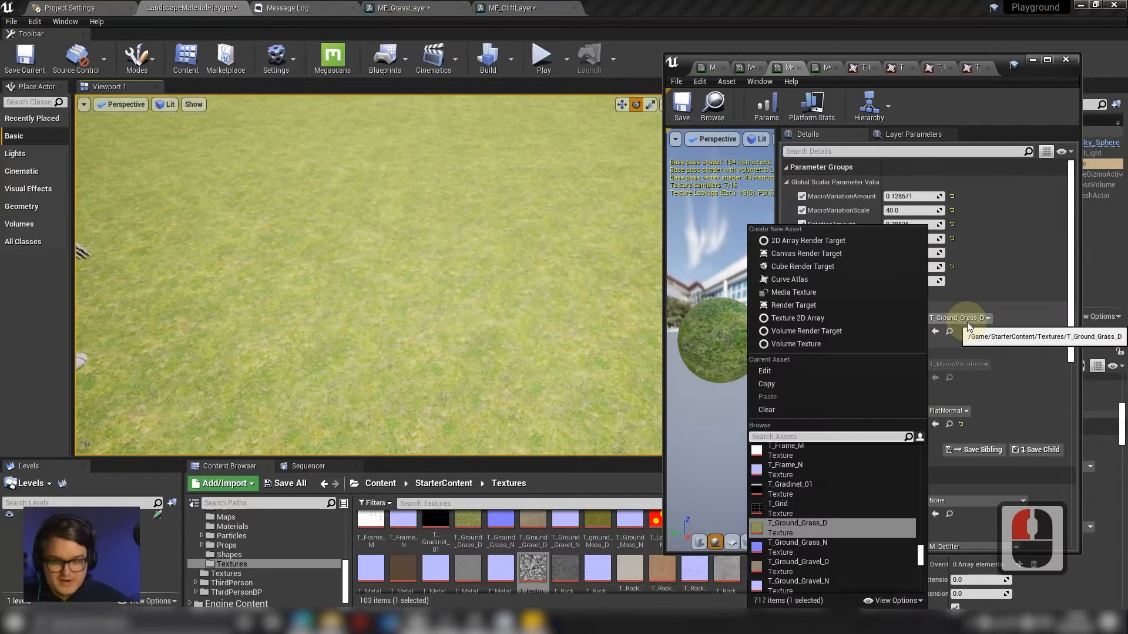
pyautogui.write('mud')
pyautogui.press('Return')
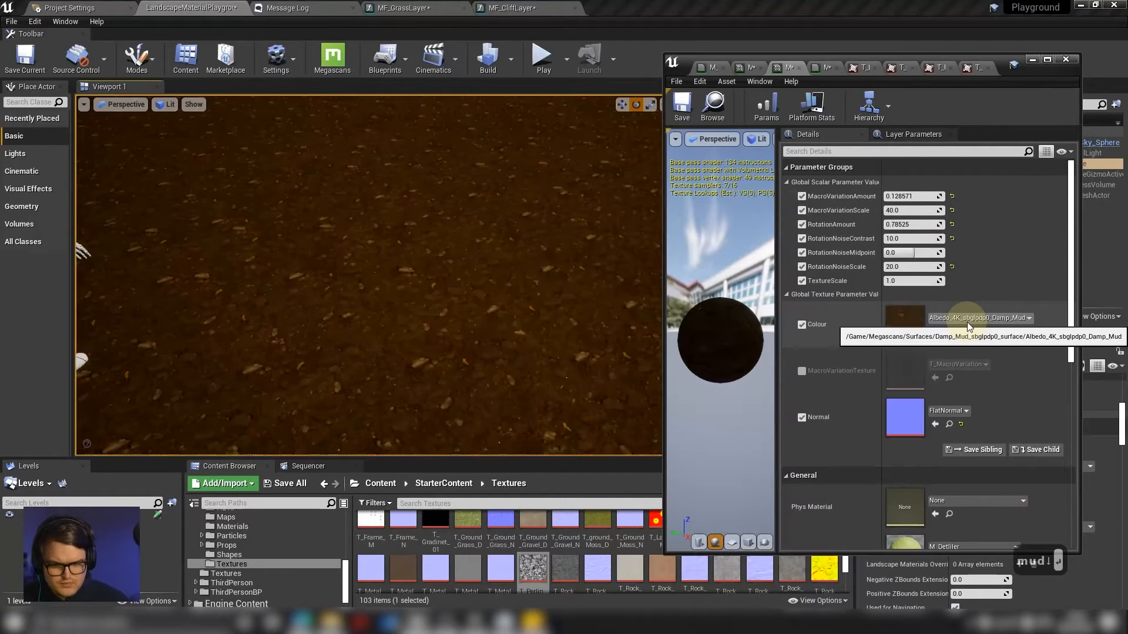
pyautogui.moveTo(623, 247); pyautogui.dragTo(564, 276, button='right')
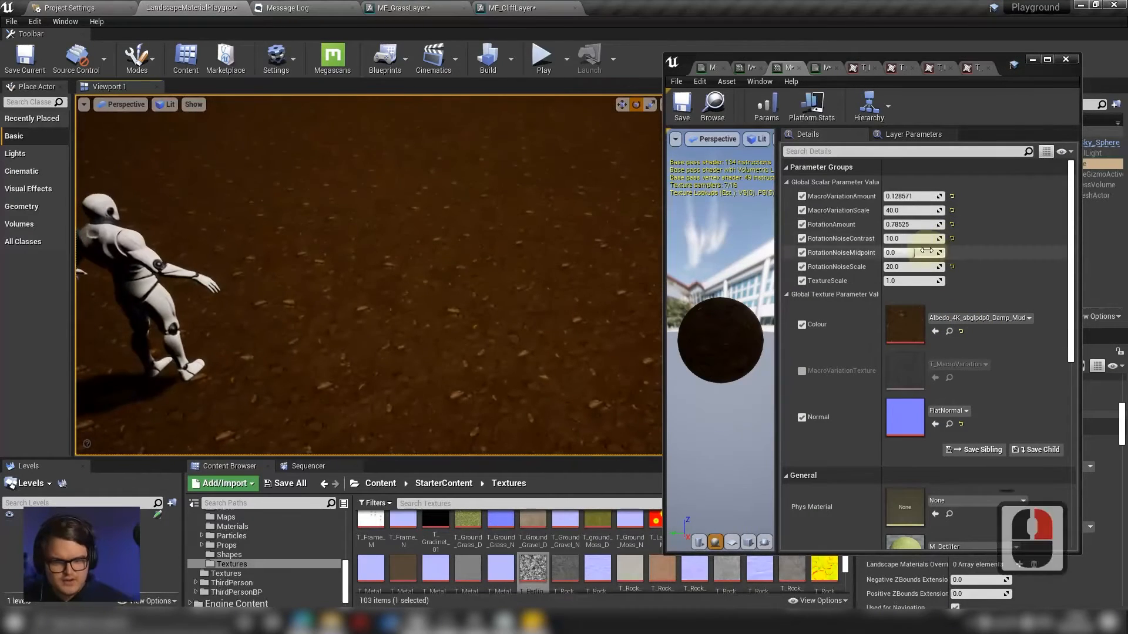
# Try RotationNoiseMidpoint at 0.5 and at -0.5 to compare the tiling of the mud texture.
pyautogui.moveTo(927, 250); pyautogui.dragTo(1007, 252)
pyautogui.moveTo(500, 314); pyautogui.dragTo(83, 406, button='right')
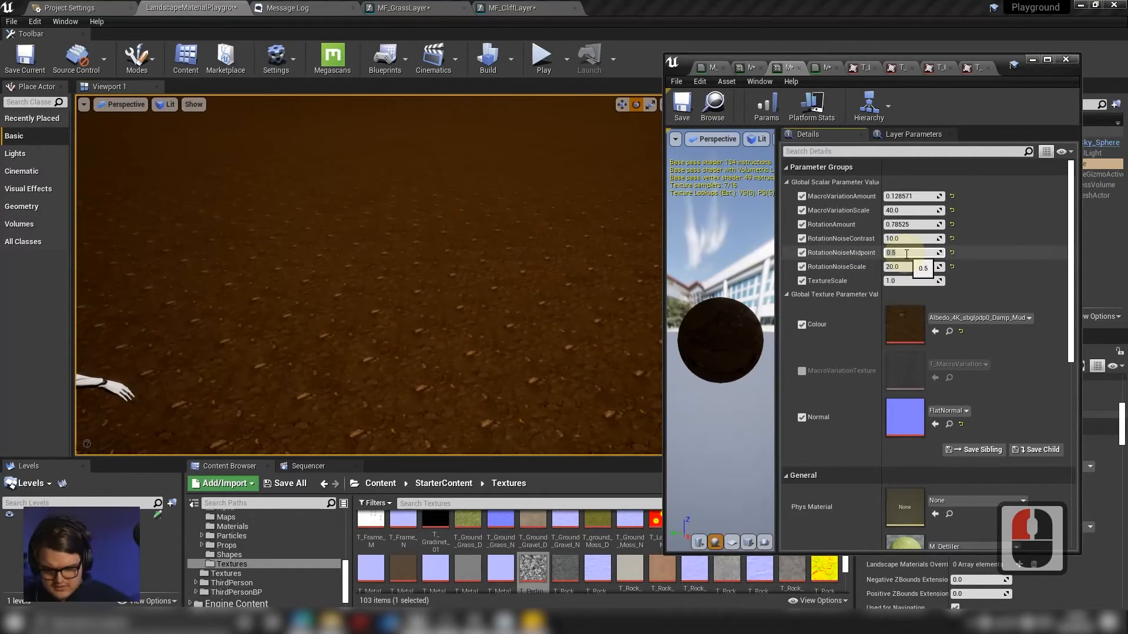
pyautogui.write('-0.5')
pyautogui.press('Return')
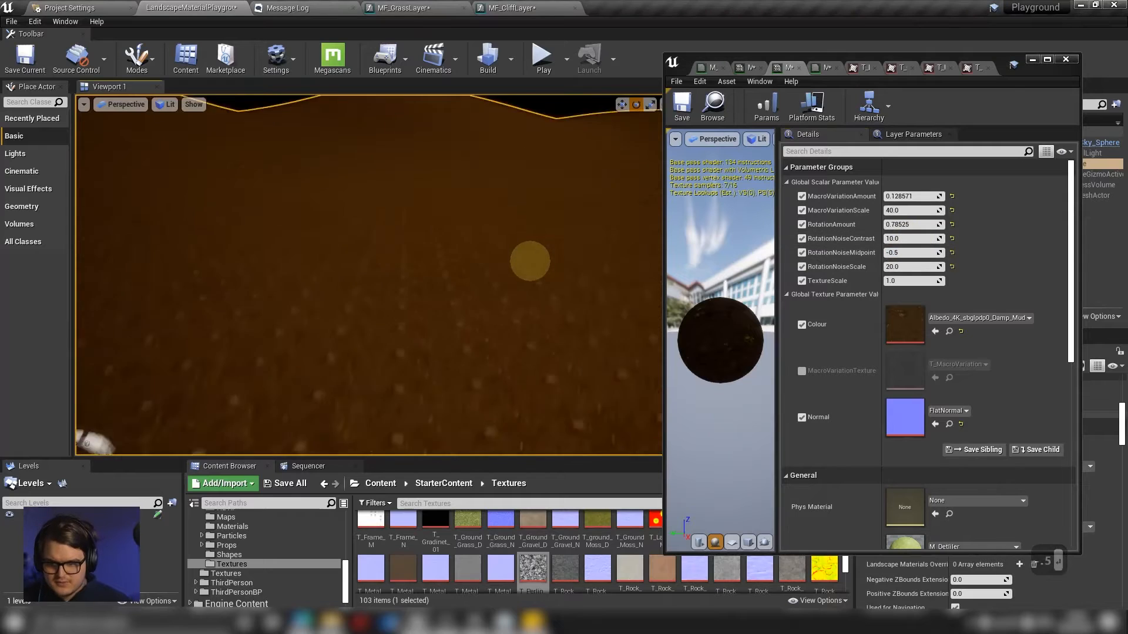
pyautogui.moveTo(530, 261); pyautogui.dragTo(440, 194, button='right')
pyautogui.moveTo(444, 276); pyautogui.dragTo(501, 333, button='right')
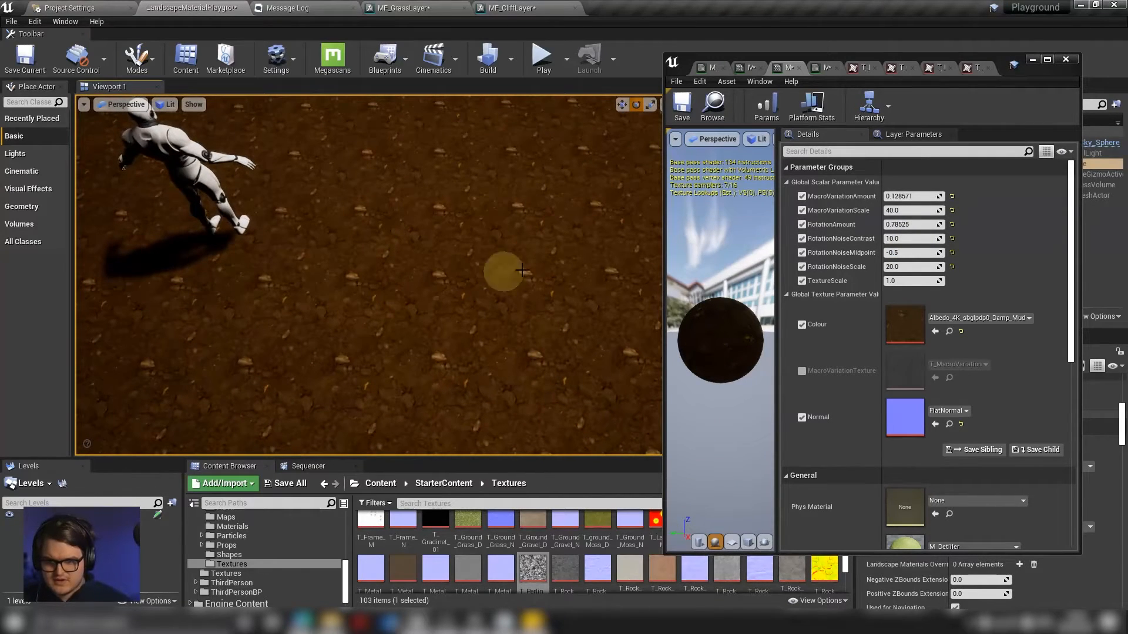
# Set RotationNoiseMidpoint to 0 and inspect the blended mud across the landscape.
pyautogui.click(918, 254)
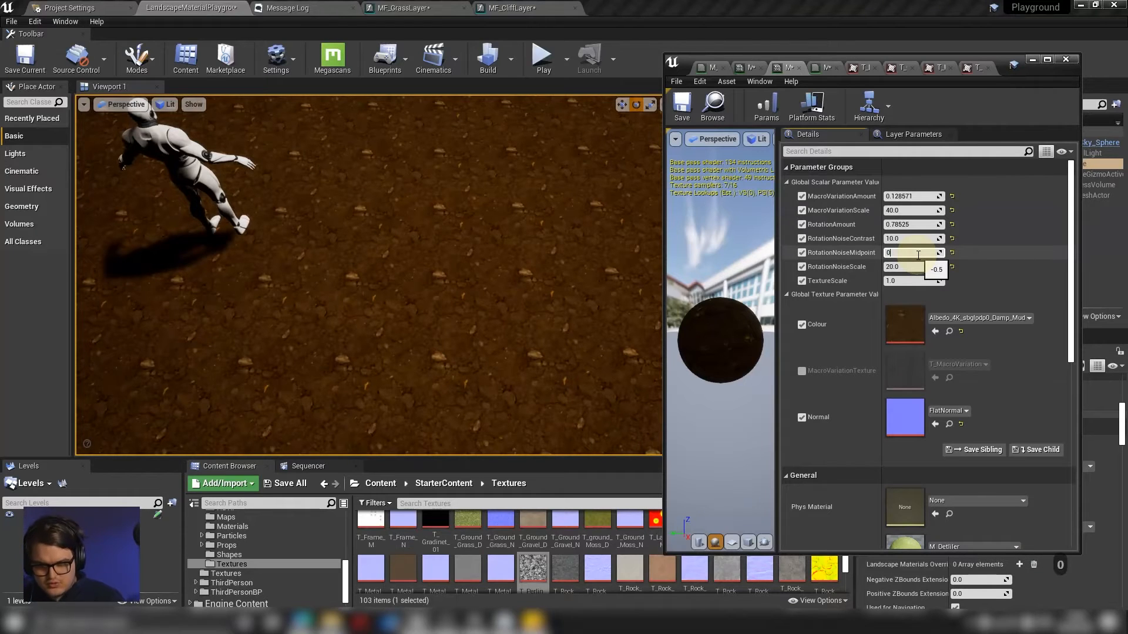
pyautogui.moveTo(466, 252); pyautogui.dragTo(507, 284, button='right')
pyautogui.moveTo(320, 212); pyautogui.dragTo(267, 237, button='right')
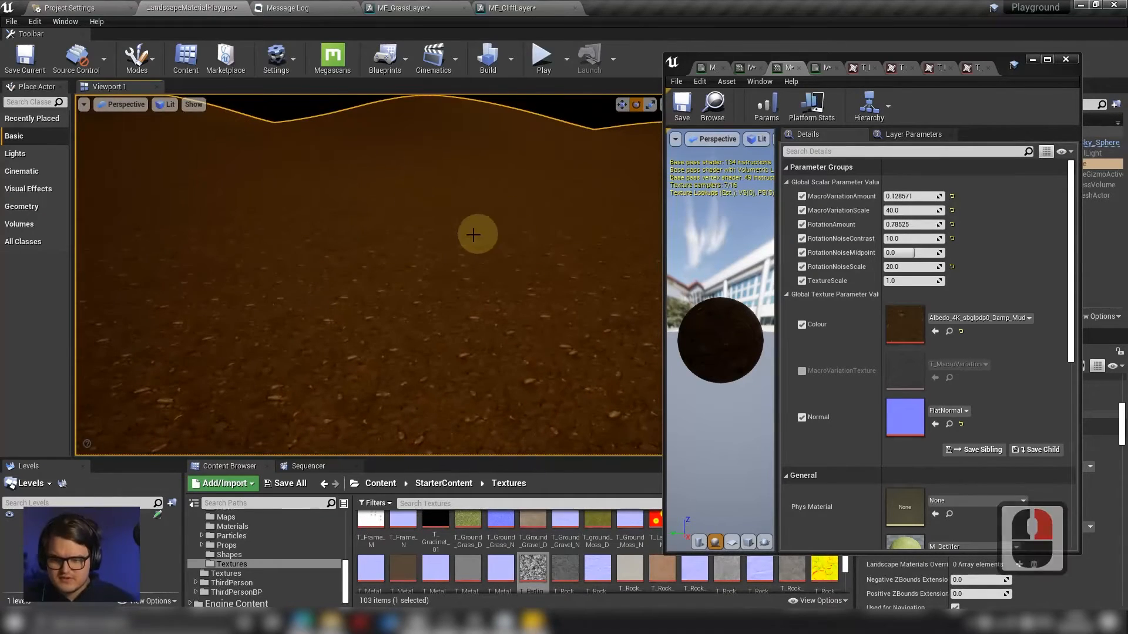
pyautogui.moveTo(474, 235); pyautogui.dragTo(474, 234, button='right')
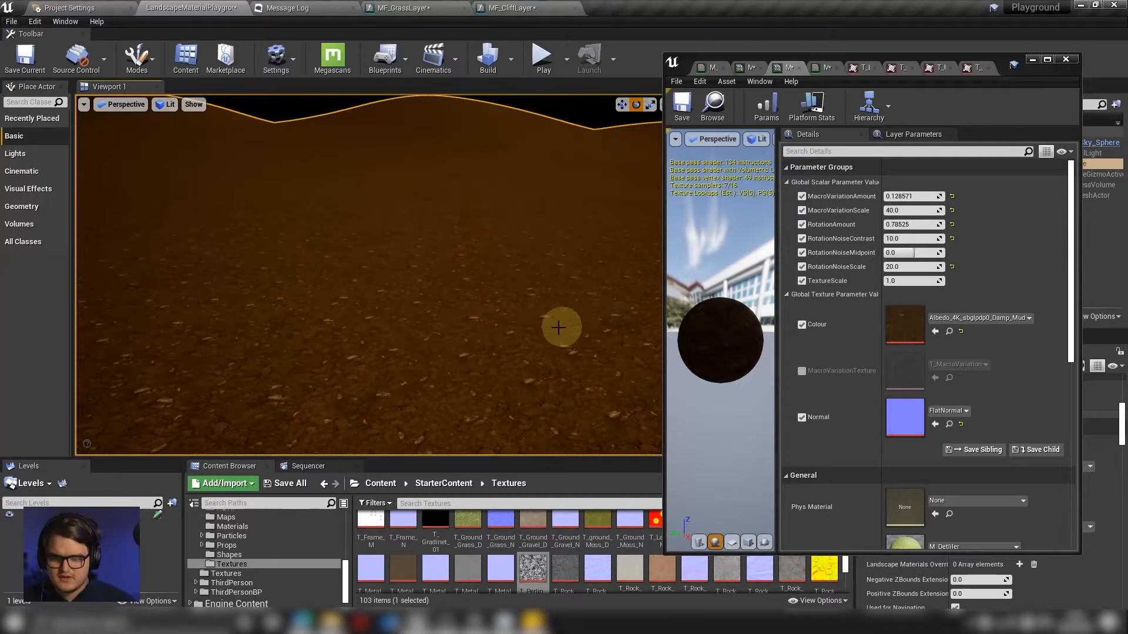
pyautogui.moveTo(558, 328); pyautogui.dragTo(554, 323, button='right')
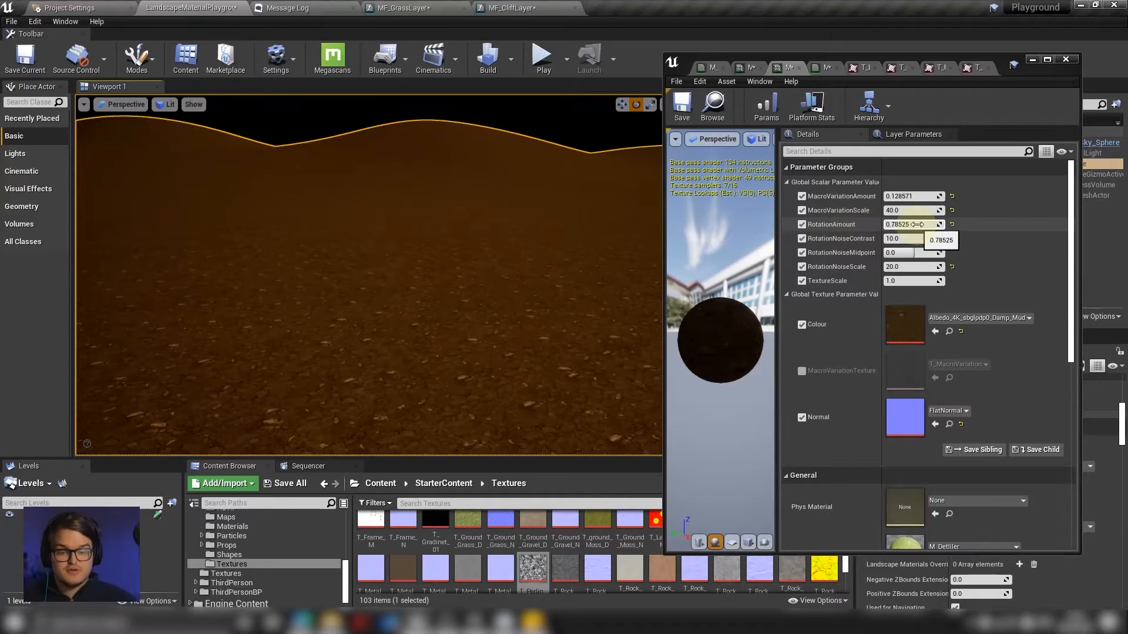
# Double RotationAmount to 1.5705, divide it by 3 to get 0.5235, and inspect the rotated mud on the landscape.
pyautogui.doubleClick(926, 223)
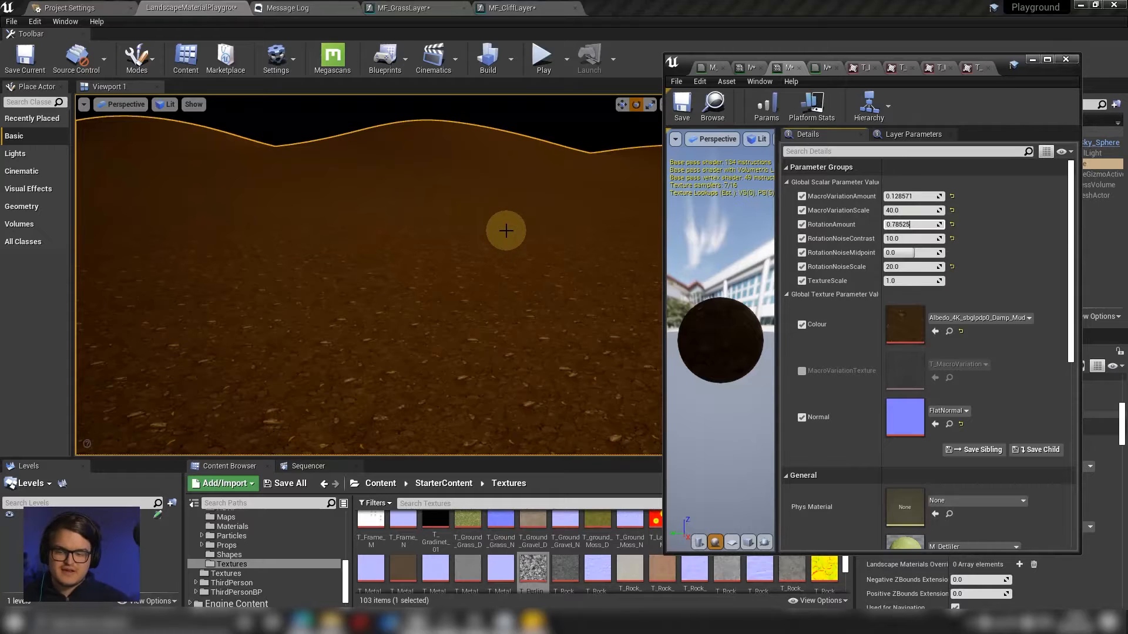
pyautogui.moveTo(499, 239); pyautogui.dragTo(436, 217, button='right')
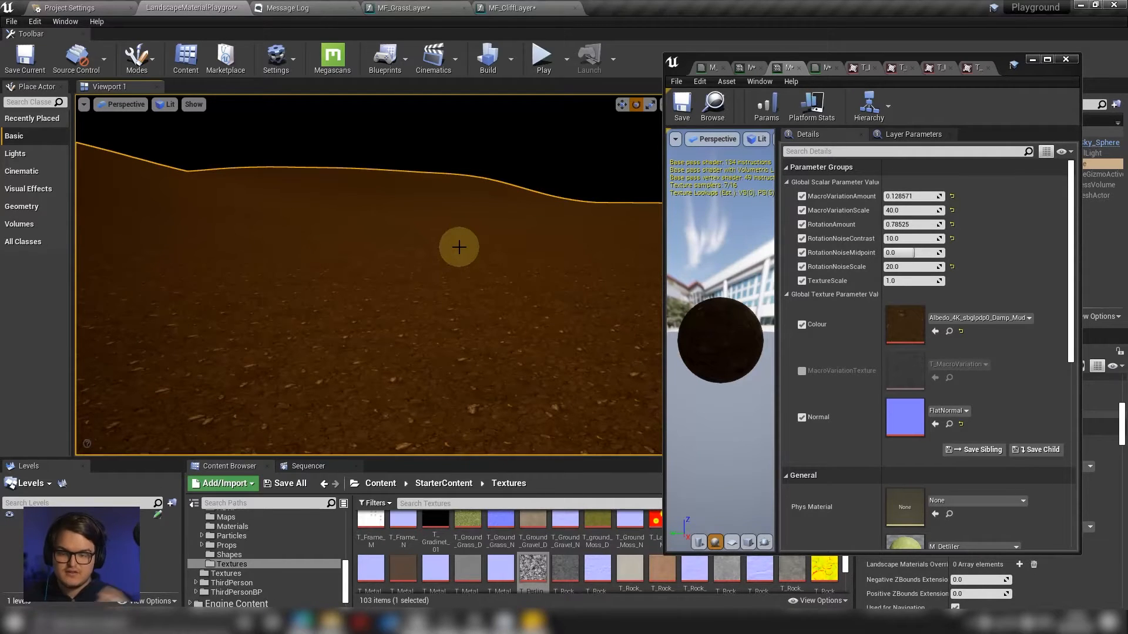
pyautogui.moveTo(459, 247); pyautogui.dragTo(468, 249, button='right')
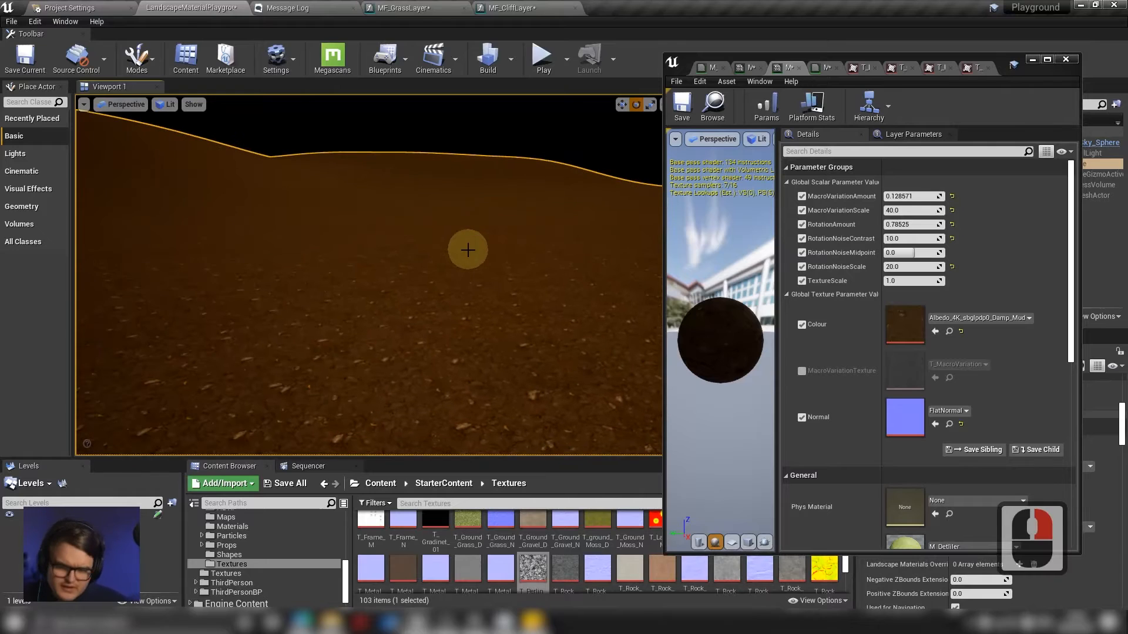
pyautogui.doubleClick(936, 226)
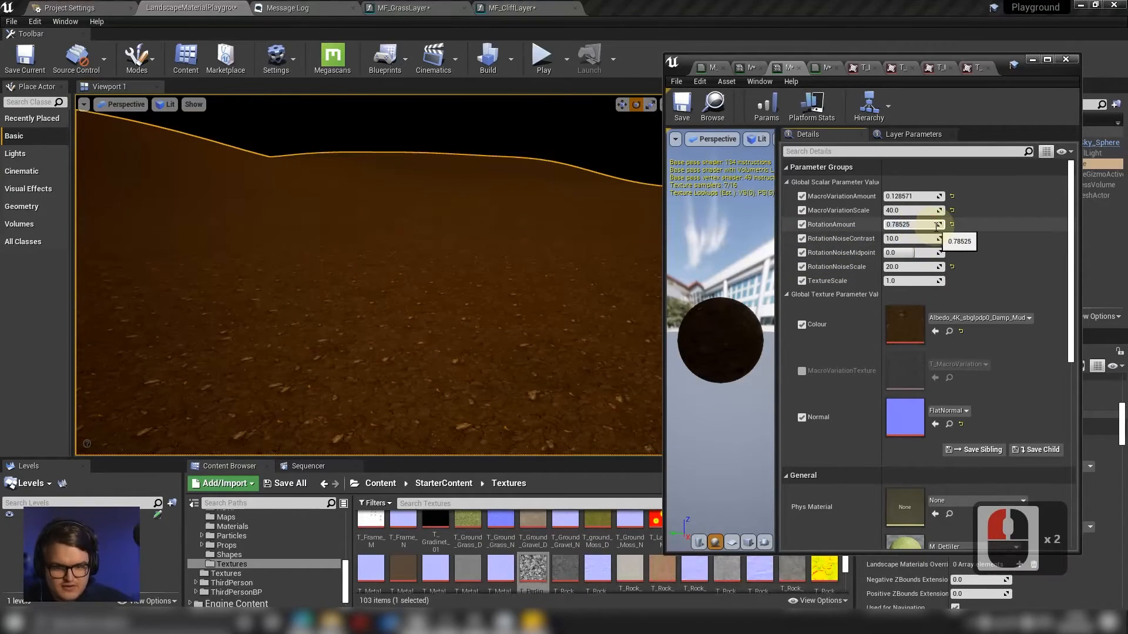
pyautogui.write('*2')
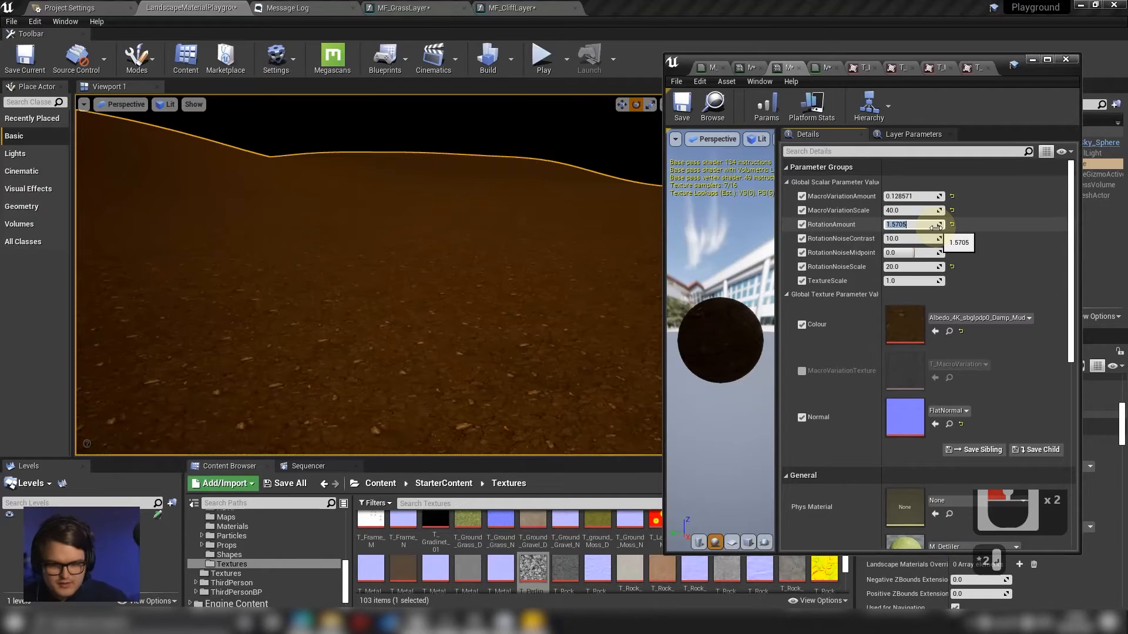
pyautogui.press('Return')
pyautogui.doubleClick(925, 225)
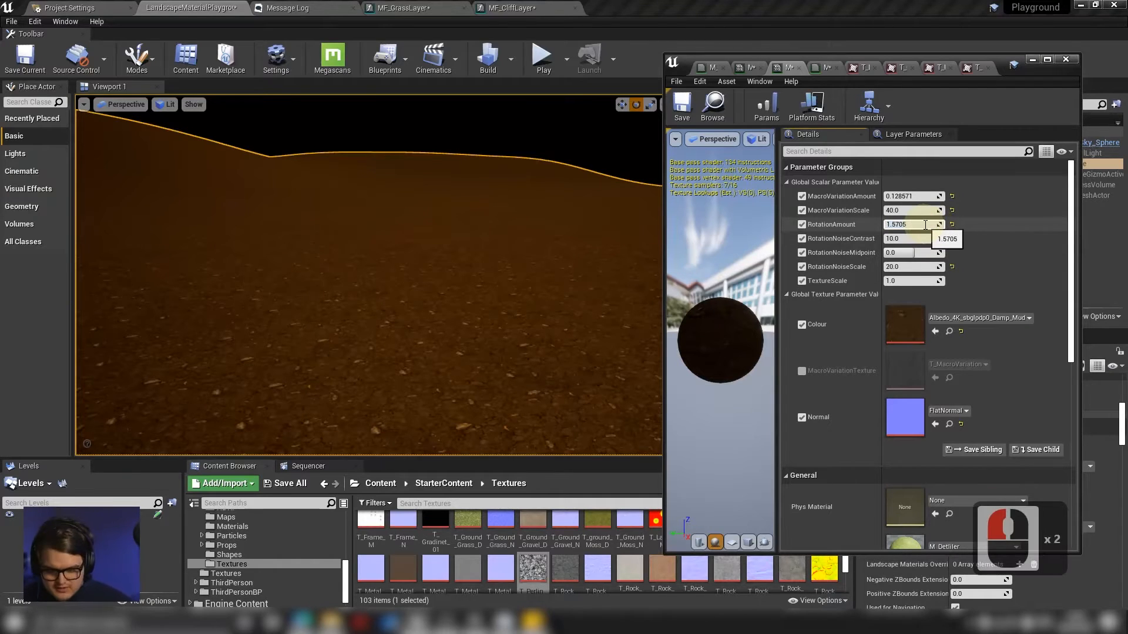
pyautogui.write('/3')
pyautogui.press('Return')
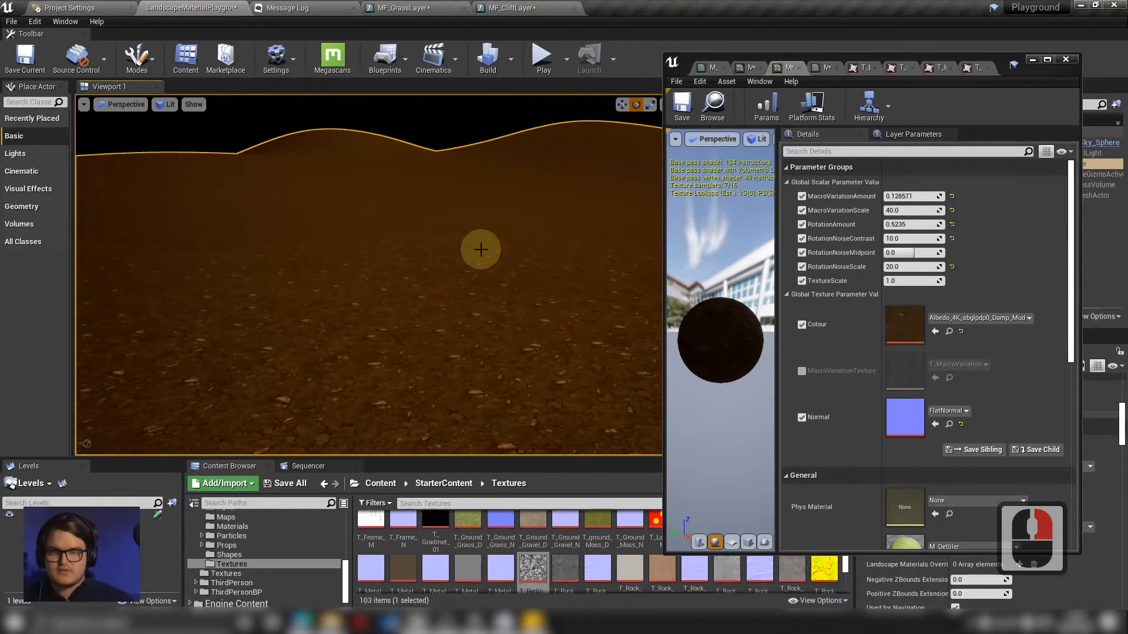
pyautogui.moveTo(480, 250); pyautogui.dragTo(589, 256, button='right')
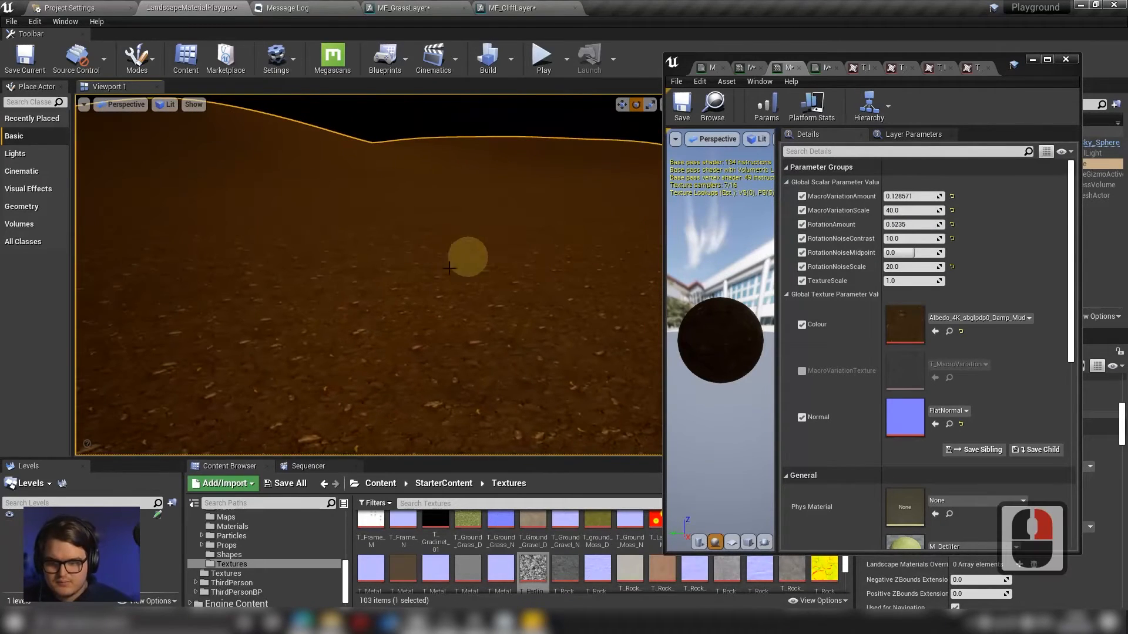
pyautogui.moveTo(501, 277); pyautogui.dragTo(454, 241, button='right')
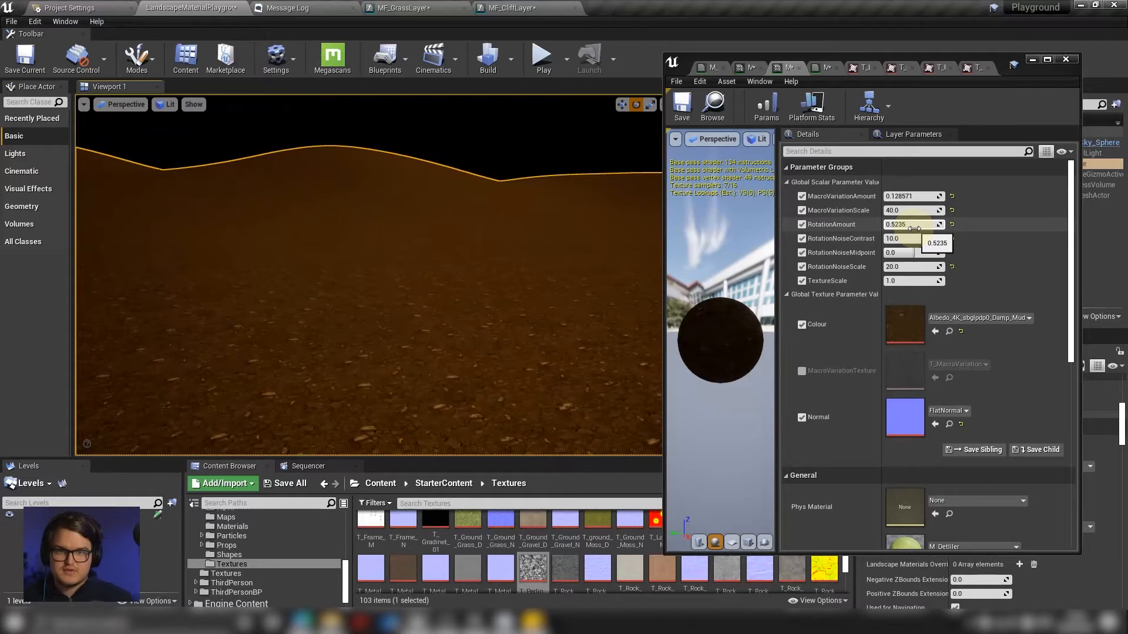
# Open the M_Detiler material graph and examine the two Texture Sample nodes in the Rotation Textures group.
pyautogui.moveTo(950, 56); pyautogui.dragTo(957, 48)
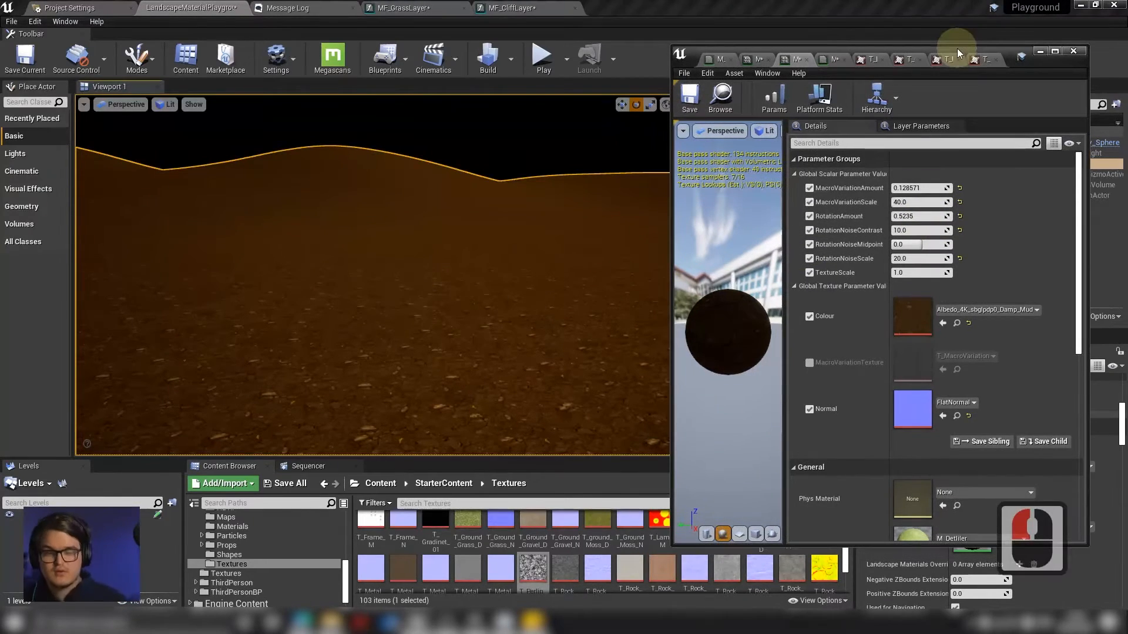
pyautogui.doubleClick(1004, 44)
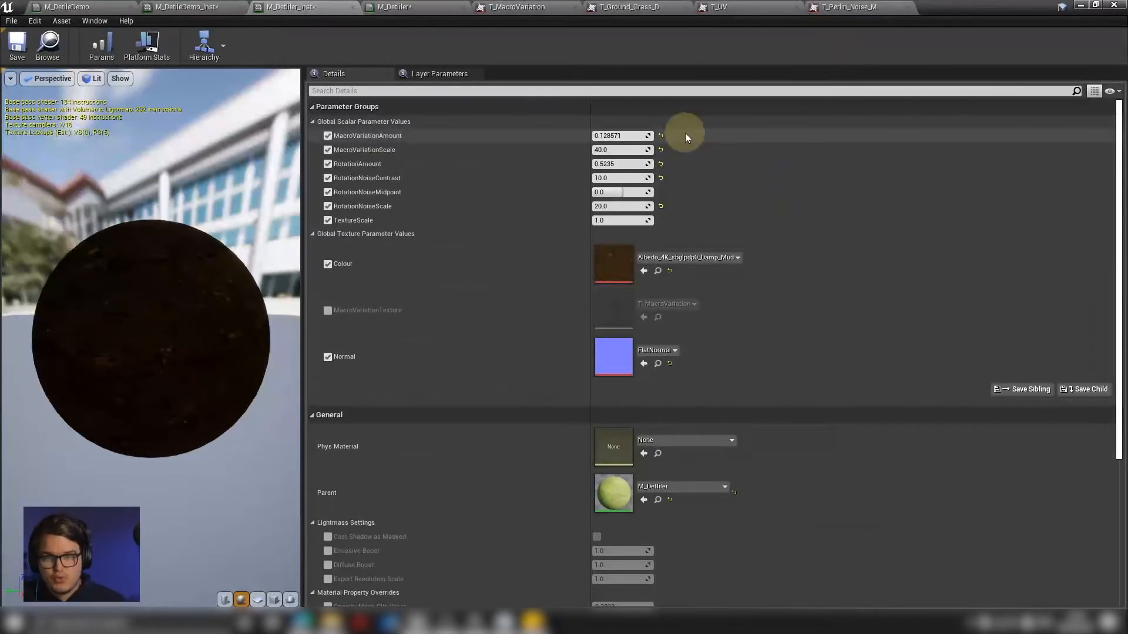
pyautogui.click(422, 7)
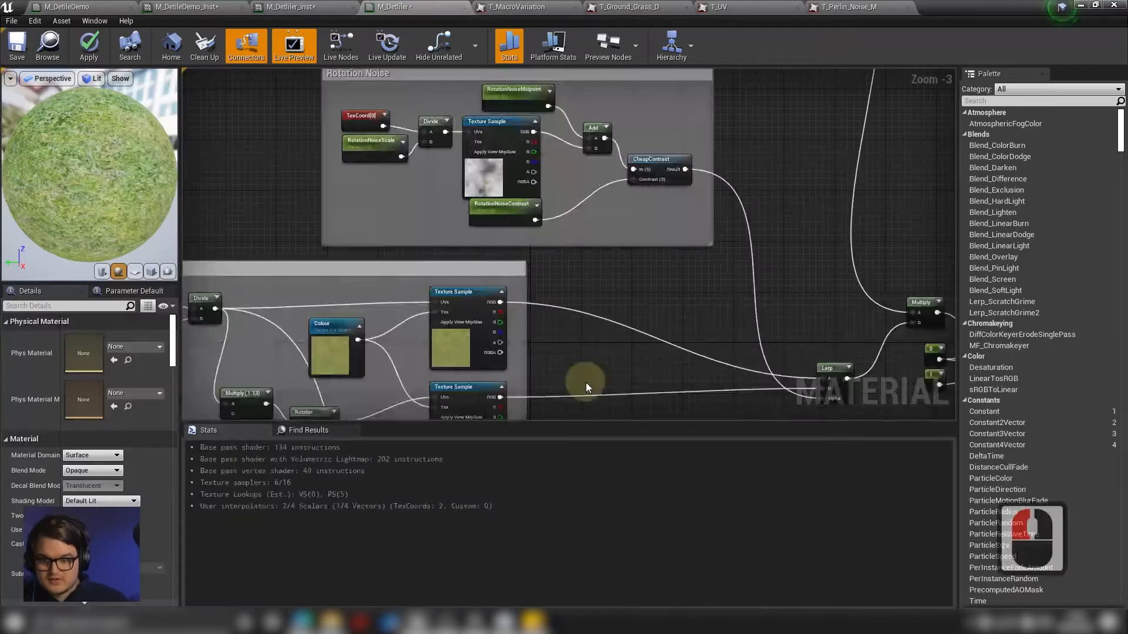
pyautogui.scroll(-2, 746, 271)
pyautogui.scroll(3, 748, 287)
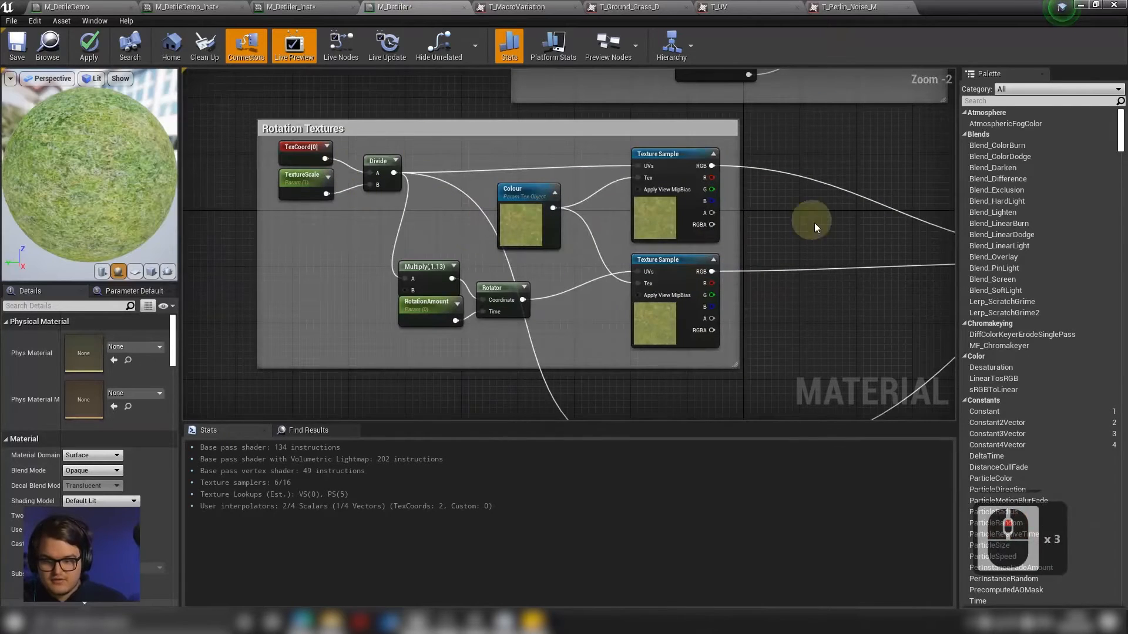
pyautogui.click(661, 215)
pyautogui.doubleClick(664, 319)
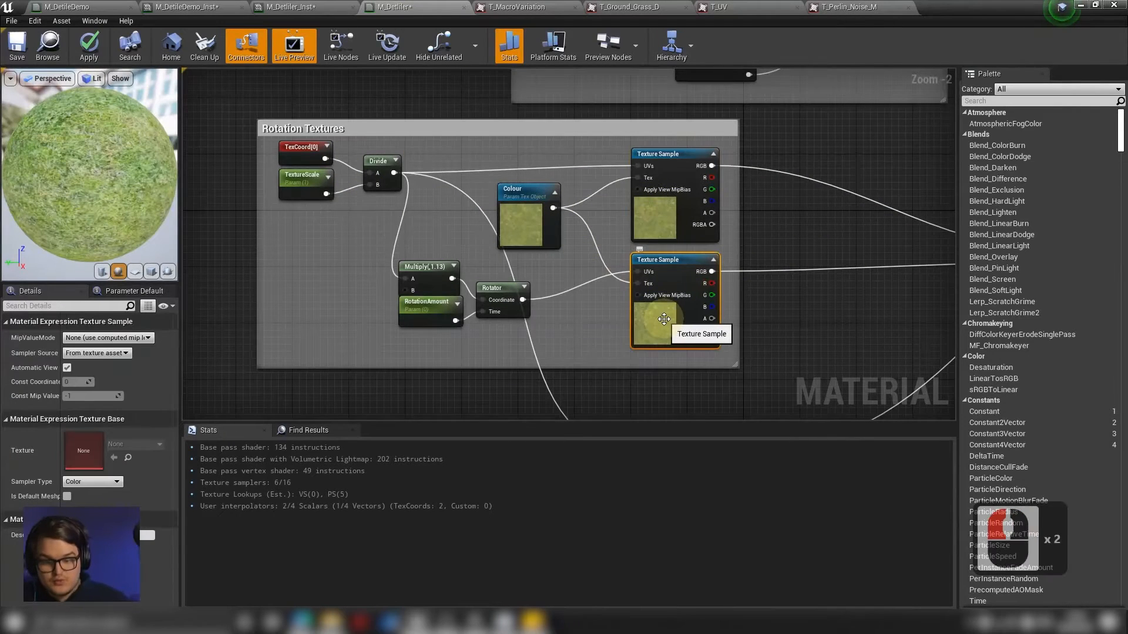
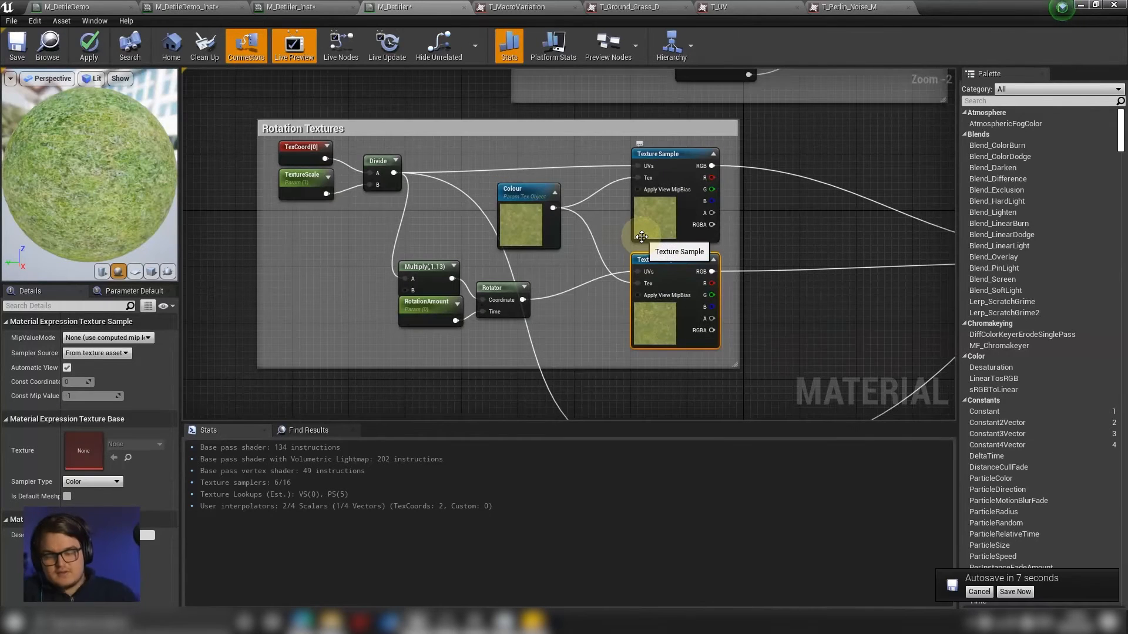
pyautogui.click(638, 218)
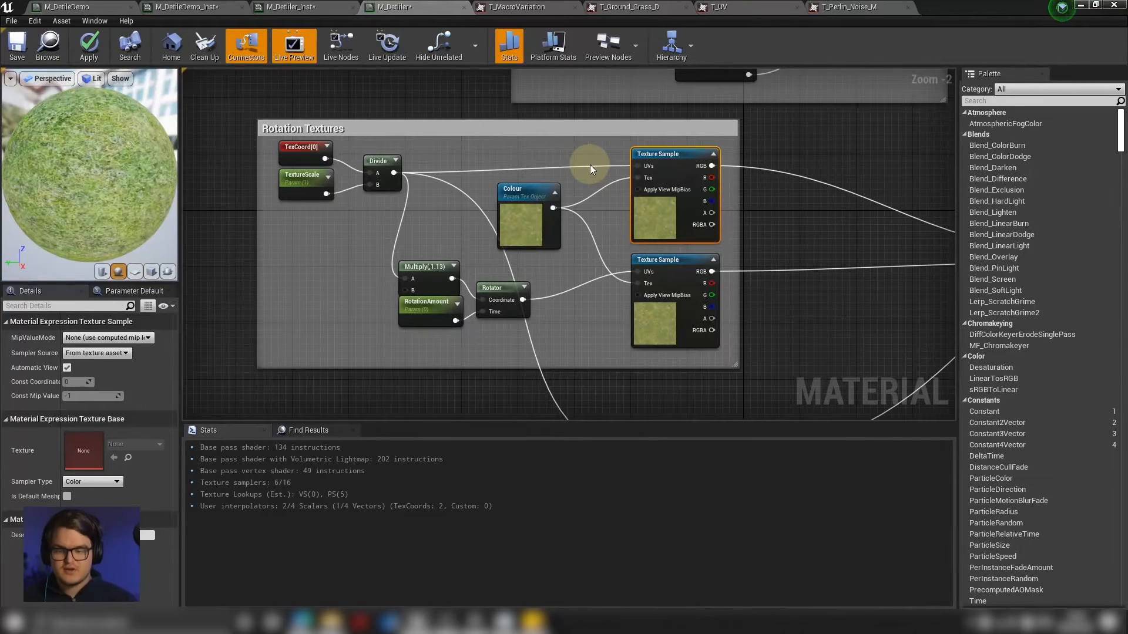
# Duplicate the Normal texture parameter and its connected Texture Sample, placing the copies just below the originals.
pyautogui.moveTo(801, 255); pyautogui.dragTo(587, 277, button='right')
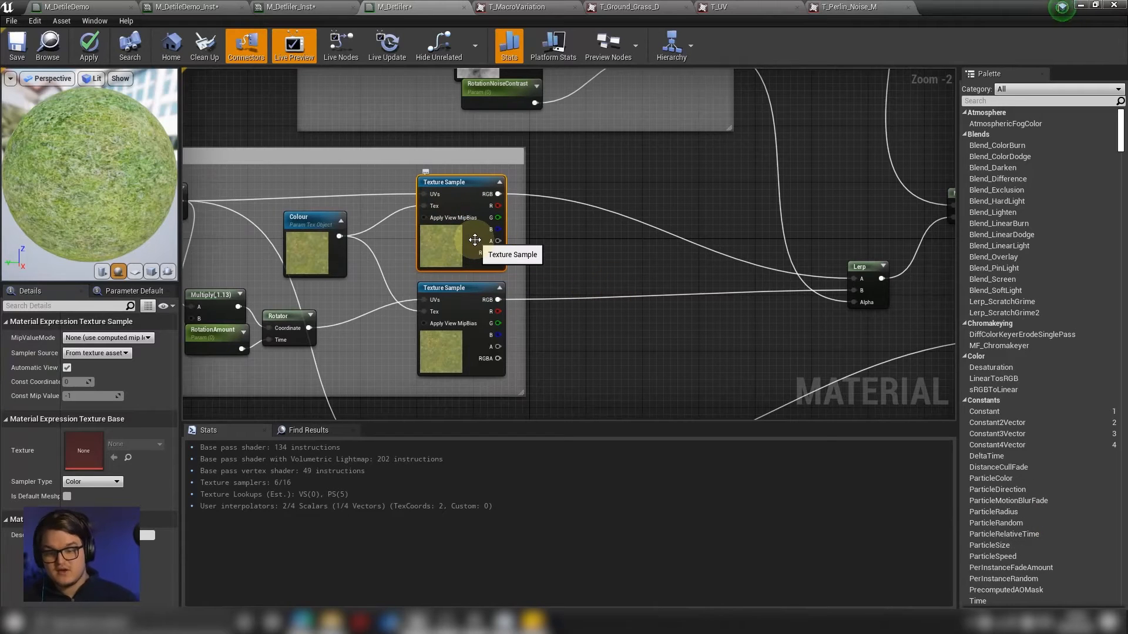
pyautogui.moveTo(579, 277); pyautogui.dragTo(846, 260, button='right')
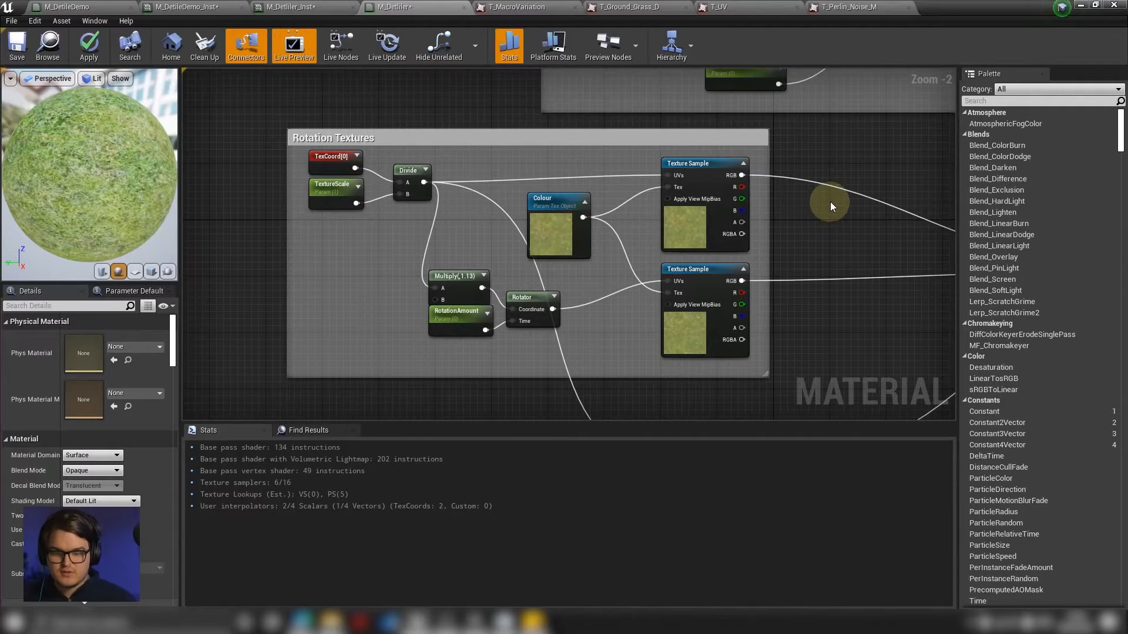
pyautogui.moveTo(813, 154); pyautogui.dragTo(304, 339)
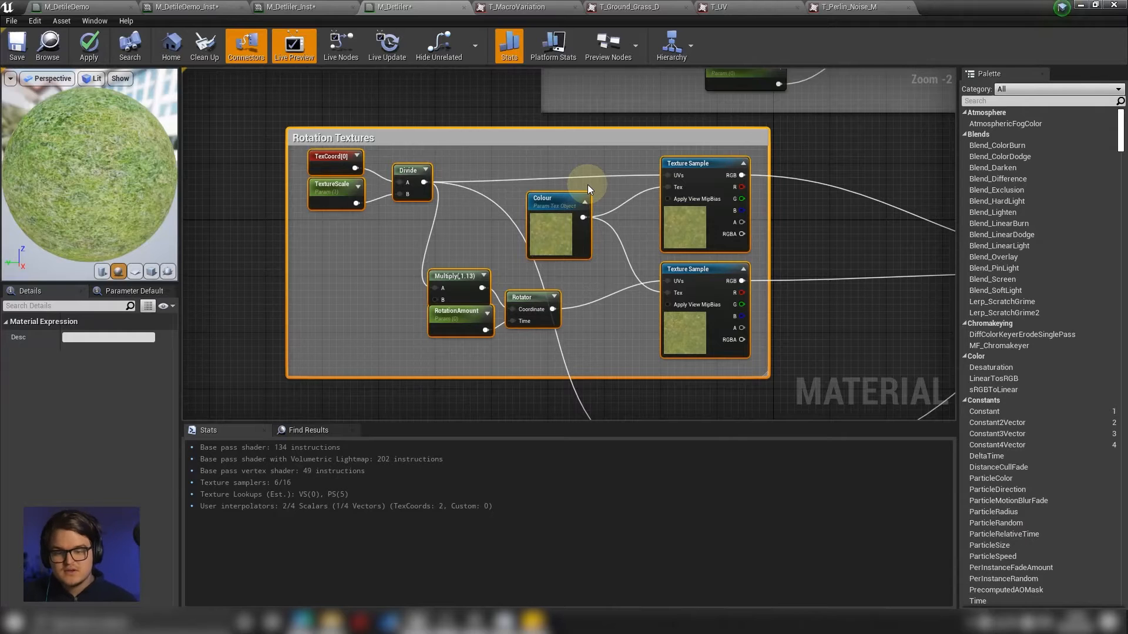
pyautogui.moveTo(791, 308); pyautogui.dragTo(756, 237, button='right')
pyautogui.scroll(-3, 756, 236)
pyautogui.moveTo(777, 334); pyautogui.dragTo(739, 161, button='right')
pyautogui.scroll(6, 637, 262)
pyautogui.scroll(-3, 739, 161)
pyautogui.moveTo(745, 251); pyautogui.dragTo(456, 322)
pyautogui.hotkey('ctrl', 'c')
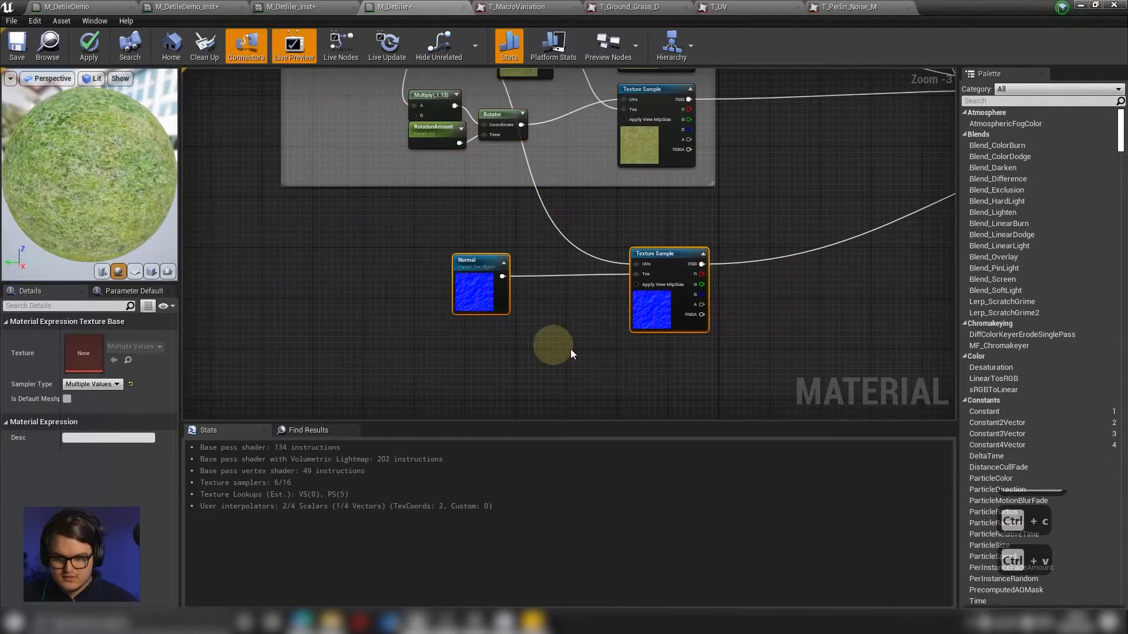
pyautogui.hotkey('ctrl', 'v')
pyautogui.moveTo(643, 367)
pyautogui.mouseDown()
pyautogui.moveTo(689, 383)
pyautogui.moveTo(660, 368)
pyautogui.mouseUp()
# Connect the Rotator output to the UVs input of the duplicated normal Texture Sample.
pyautogui.moveTo(649, 279); pyautogui.dragTo(627, 374, button='right')
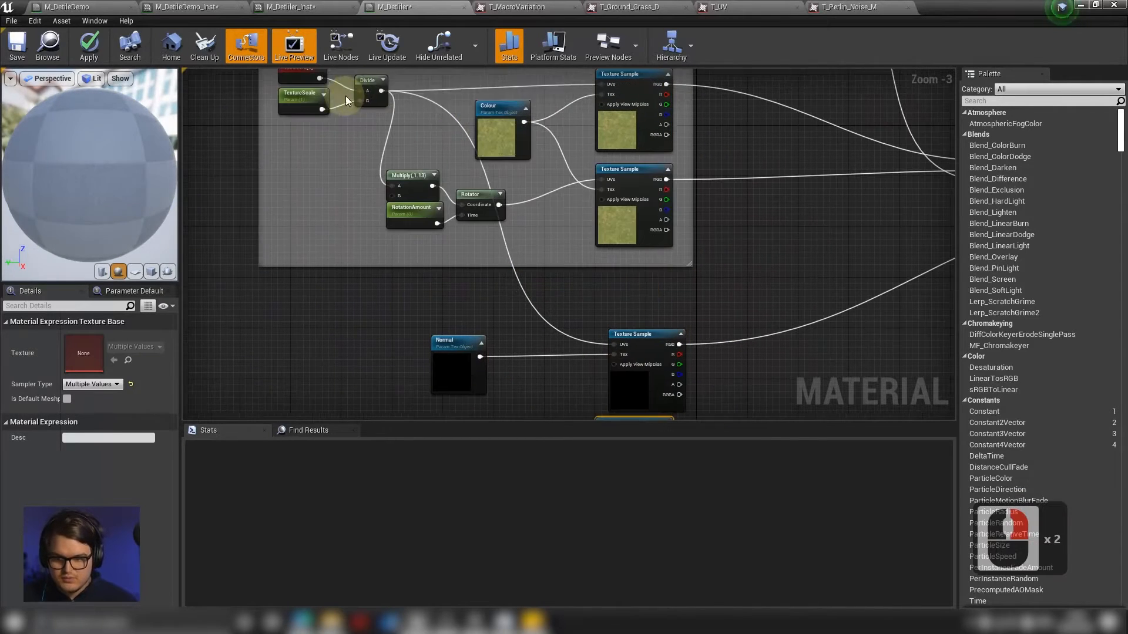
pyautogui.moveTo(675, 315); pyautogui.dragTo(665, 329, button='right')
pyautogui.click(355, 98)
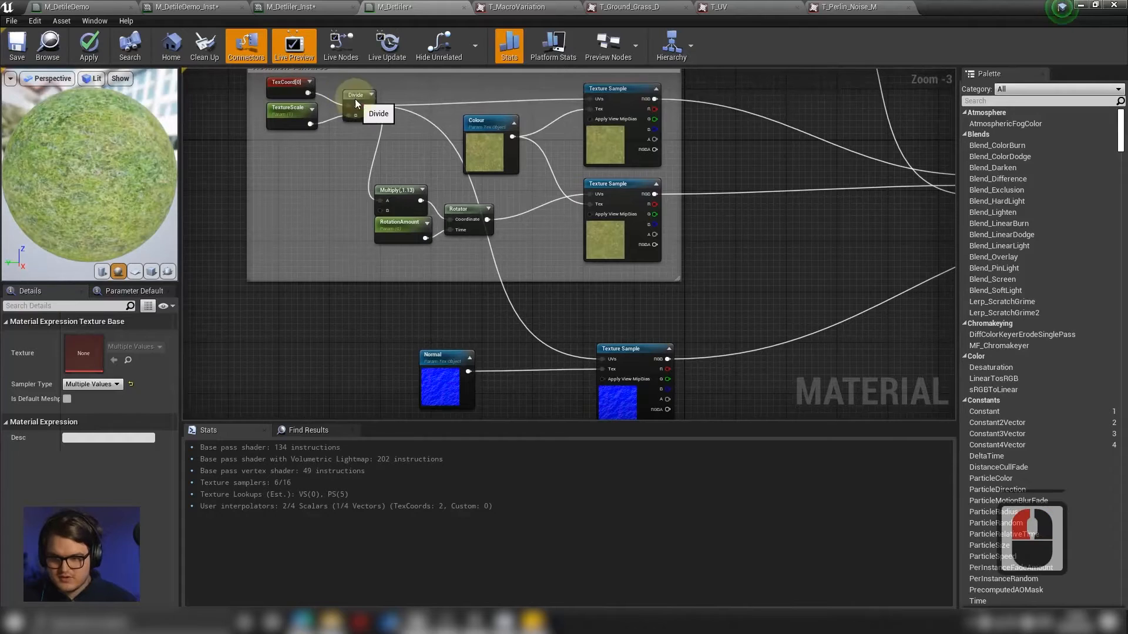
pyautogui.moveTo(555, 242); pyautogui.dragTo(451, 132, button='right')
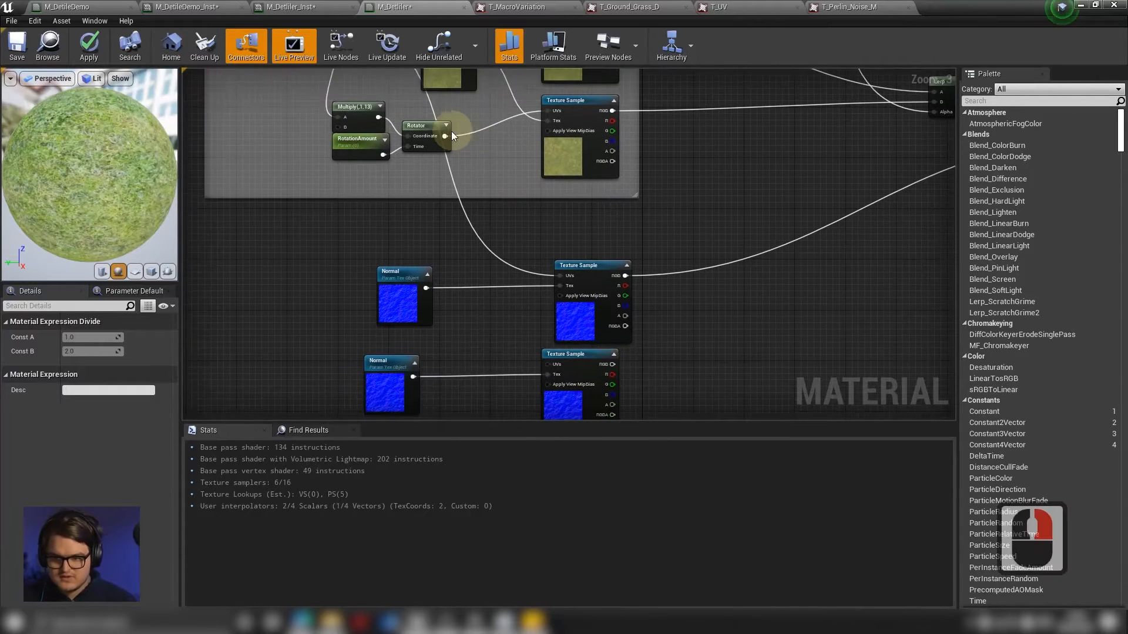
pyautogui.moveTo(445, 136); pyautogui.dragTo(630, 366)
# Duplicate the colour Lerp node and place the copy beside the material output's Normal input.
pyautogui.moveTo(783, 324); pyautogui.dragTo(560, 368, button='right')
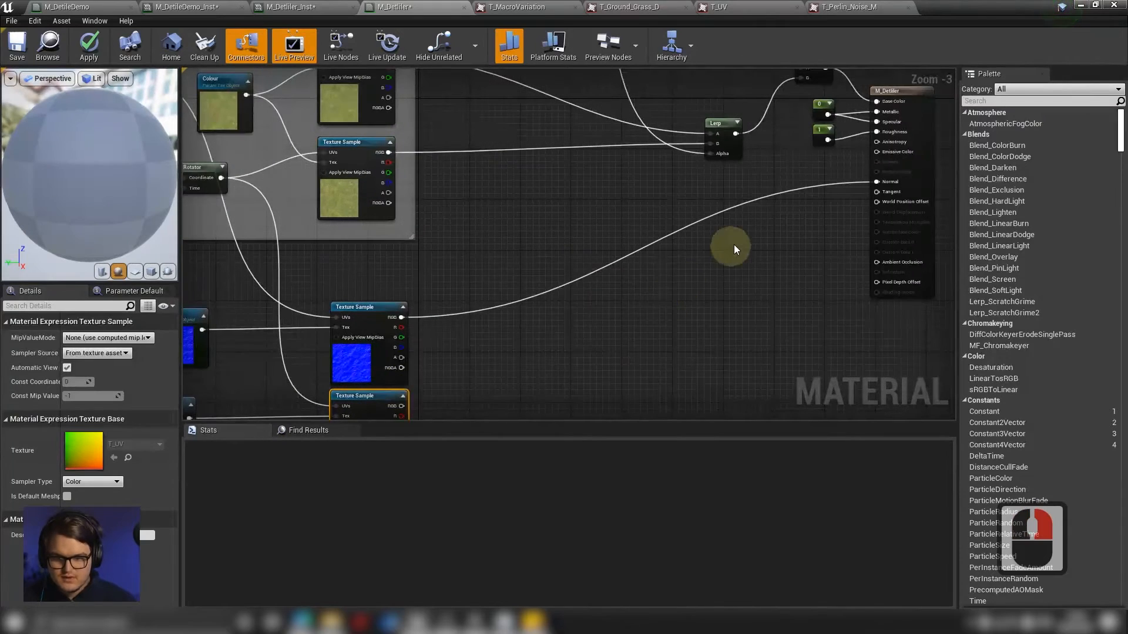
pyautogui.moveTo(732, 248); pyautogui.dragTo(638, 311, button='right')
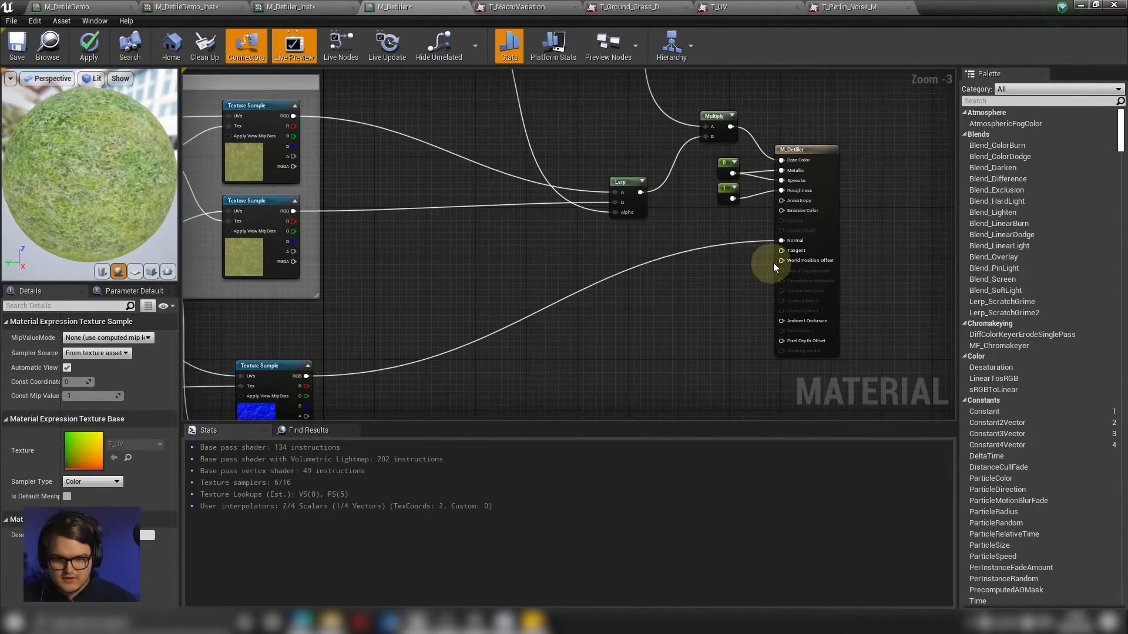
pyautogui.click(811, 241)
pyautogui.moveTo(744, 248); pyautogui.dragTo(784, 229, button='right')
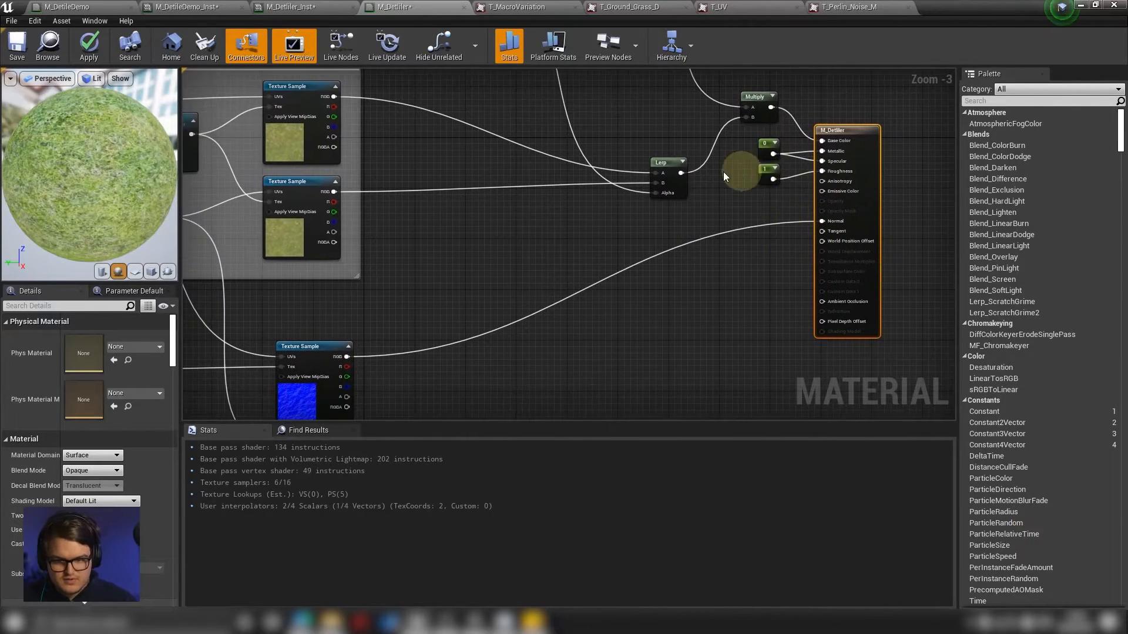
pyautogui.click(665, 167)
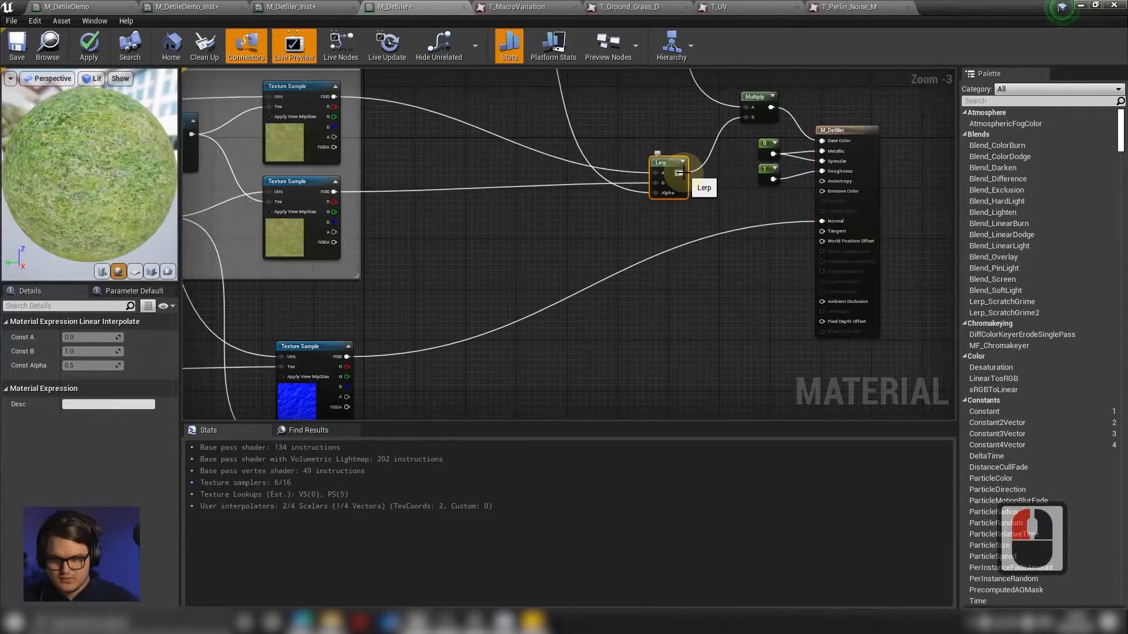
pyautogui.hotkey('ctrl', 'c')
pyautogui.hotkey('ctrl', 'v')
pyautogui.moveTo(711, 182); pyautogui.dragTo(693, 251)
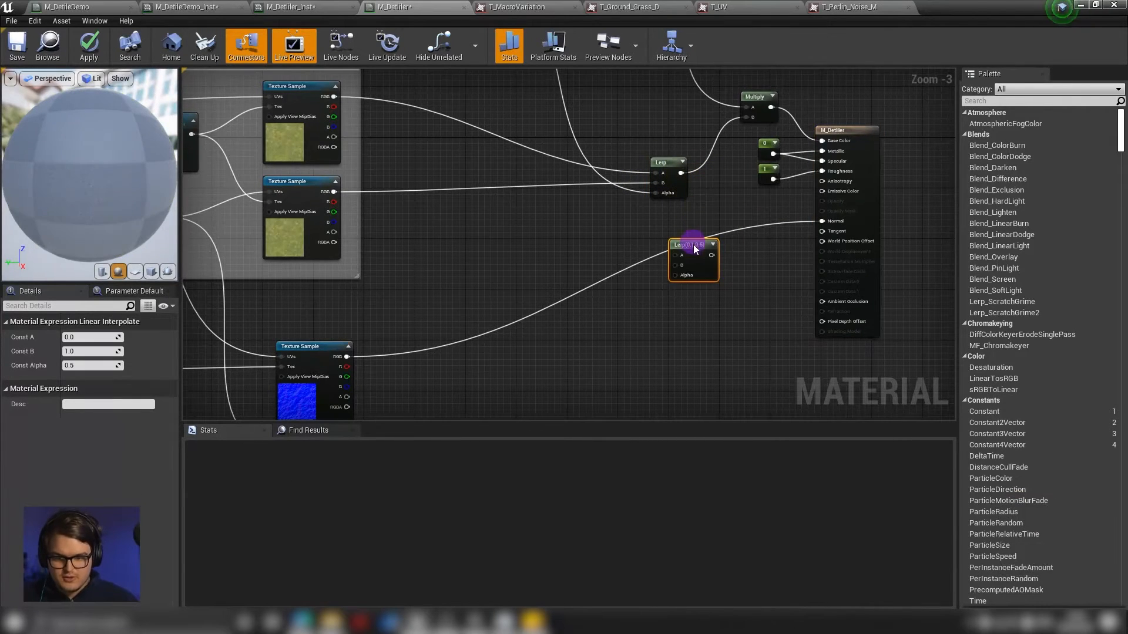
# Connect the original normal sample's RGB to the new Lerp's A input and the rotated normal sample's RGB to B.
pyautogui.moveTo(346, 357); pyautogui.dragTo(676, 257)
pyautogui.moveTo(612, 351); pyautogui.dragTo(611, 348, button='right')
pyautogui.moveTo(351, 356); pyautogui.dragTo(679, 259)
pyautogui.moveTo(611, 355); pyautogui.dragTo(620, 240, button='right')
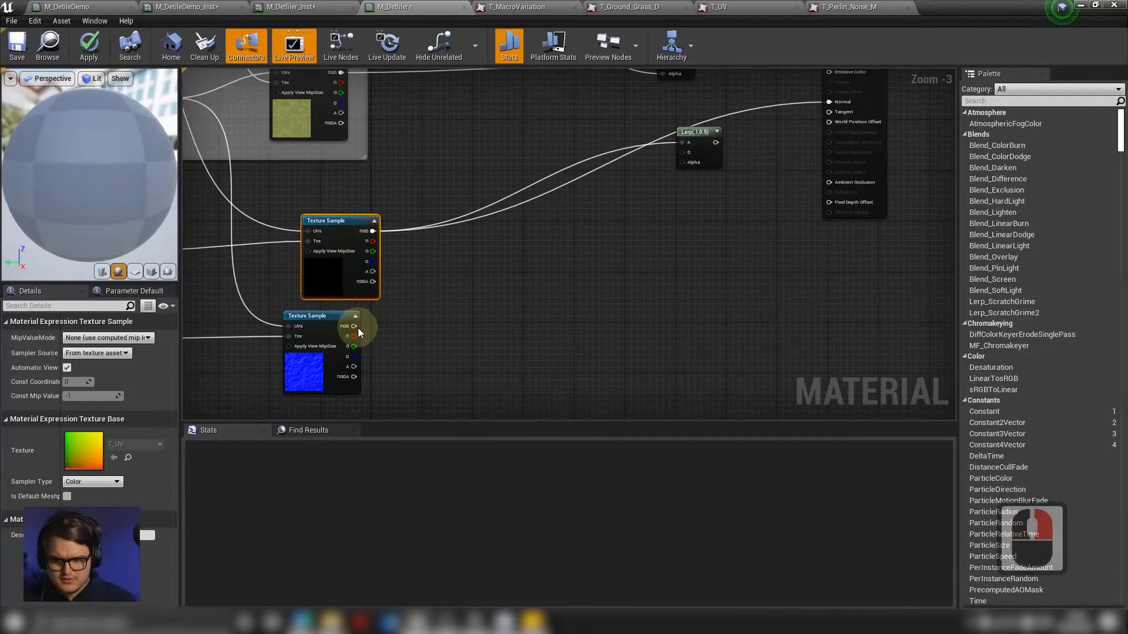
pyautogui.moveTo(355, 327); pyautogui.dragTo(689, 155)
# Feed the CheapContrast result into the new Lerp's Alpha and connect that Lerp's output to the material's Normal input.
pyautogui.moveTo(689, 155); pyautogui.dragTo(646, 352, button='right')
pyautogui.moveTo(618, 126); pyautogui.dragTo(623, 290, button='right')
pyautogui.moveTo(552, 170); pyautogui.dragTo(702, 350)
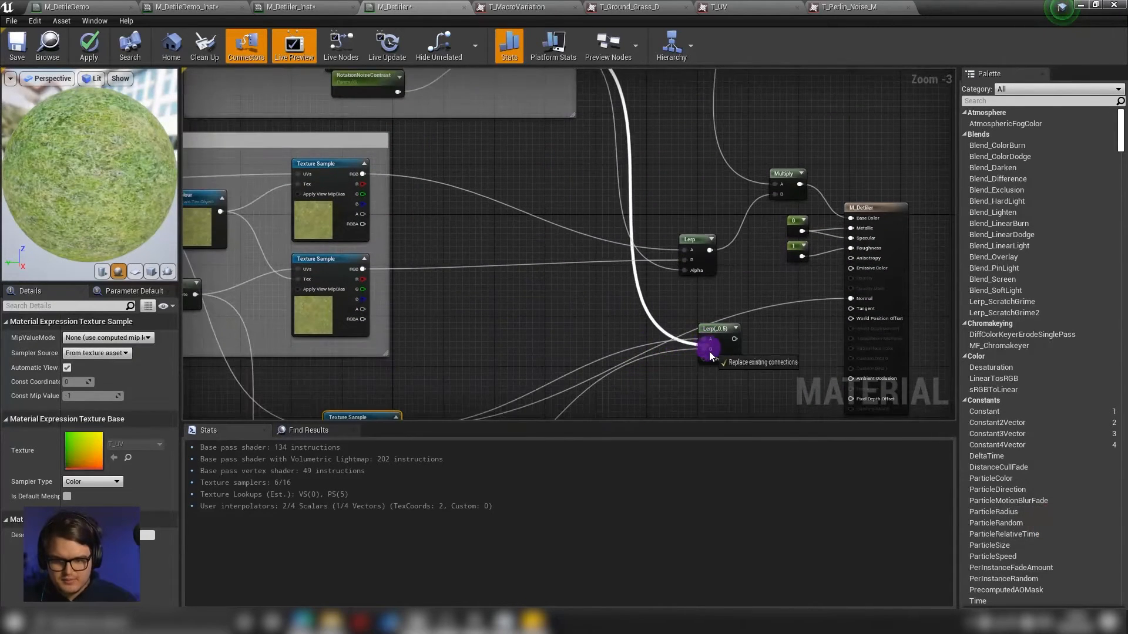
pyautogui.moveTo(643, 184); pyautogui.dragTo(675, 237, button='right')
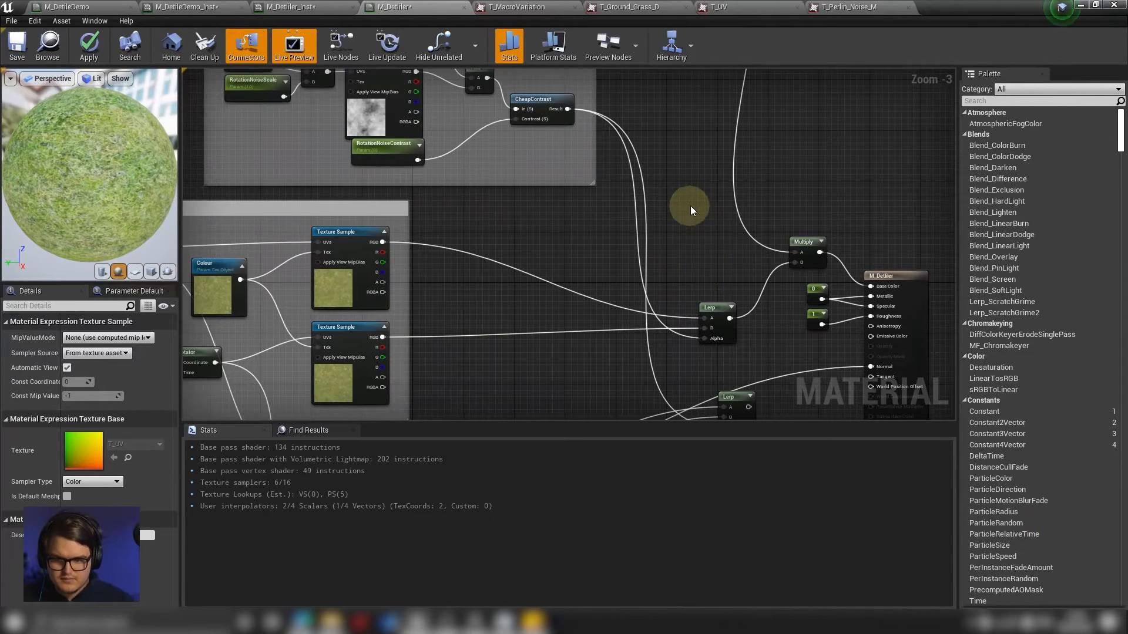
pyautogui.moveTo(706, 266); pyautogui.dragTo(637, 181, button='right')
pyautogui.click(649, 303)
pyautogui.moveTo(649, 303); pyautogui.dragTo(786, 275)
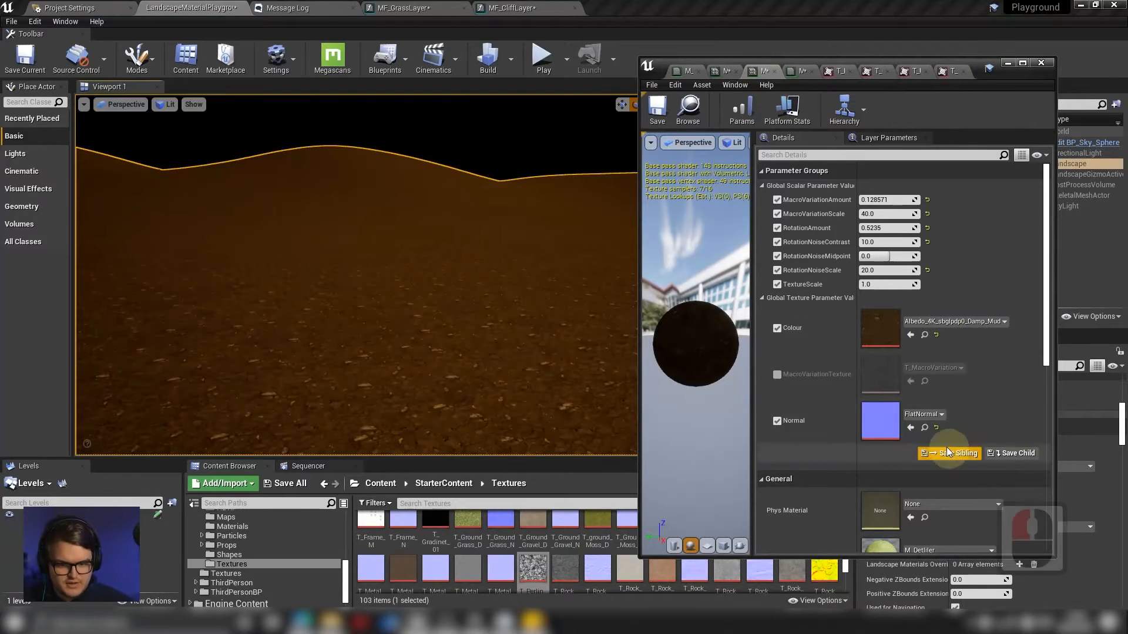
# In the material instance, set the Normal texture to Normal_4K_sbglpdp0_Damp_Mud.
pyautogui.click(937, 419)
pyautogui.write('mud')
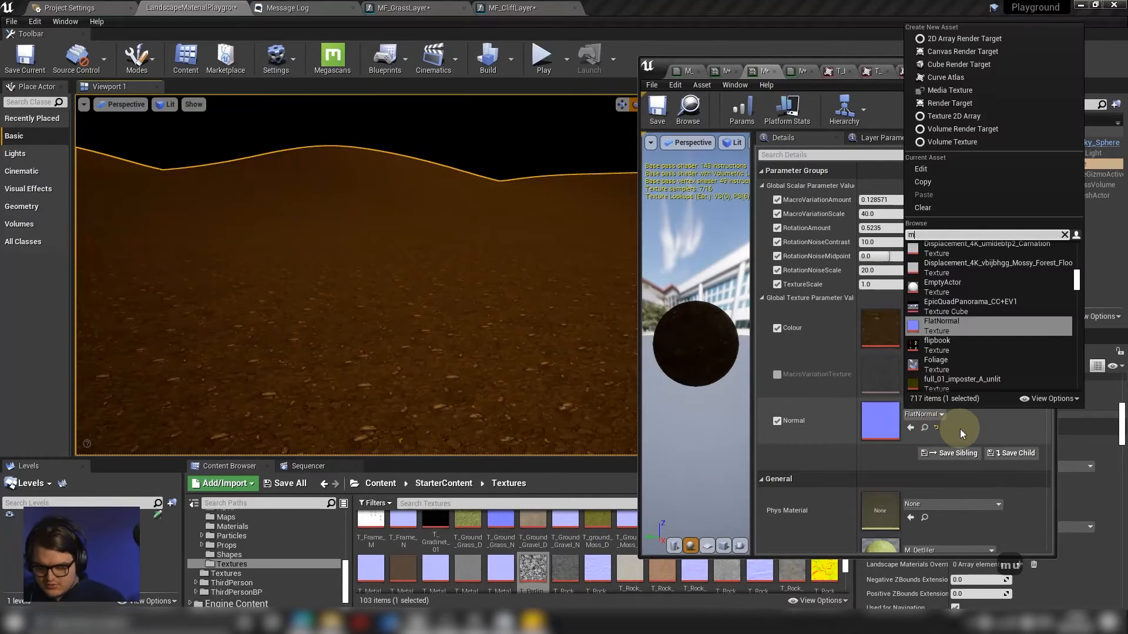
pyautogui.press('Down')
pyautogui.press('Down')
pyautogui.press('Down')
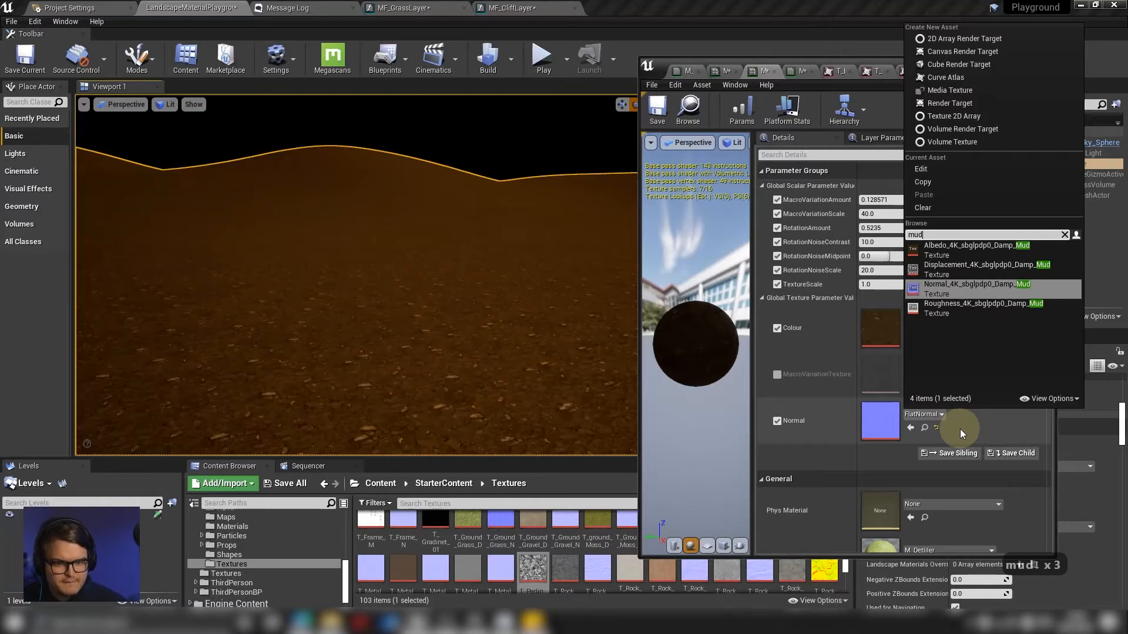
pyautogui.press('Return')
# Rotate the sun's directional light through several angles over the landscape and inspect the blended normals on the mud.
pyautogui.moveTo(534, 333); pyautogui.dragTo(692, 359, button='right')
pyautogui.press('w')
pyautogui.press('a')
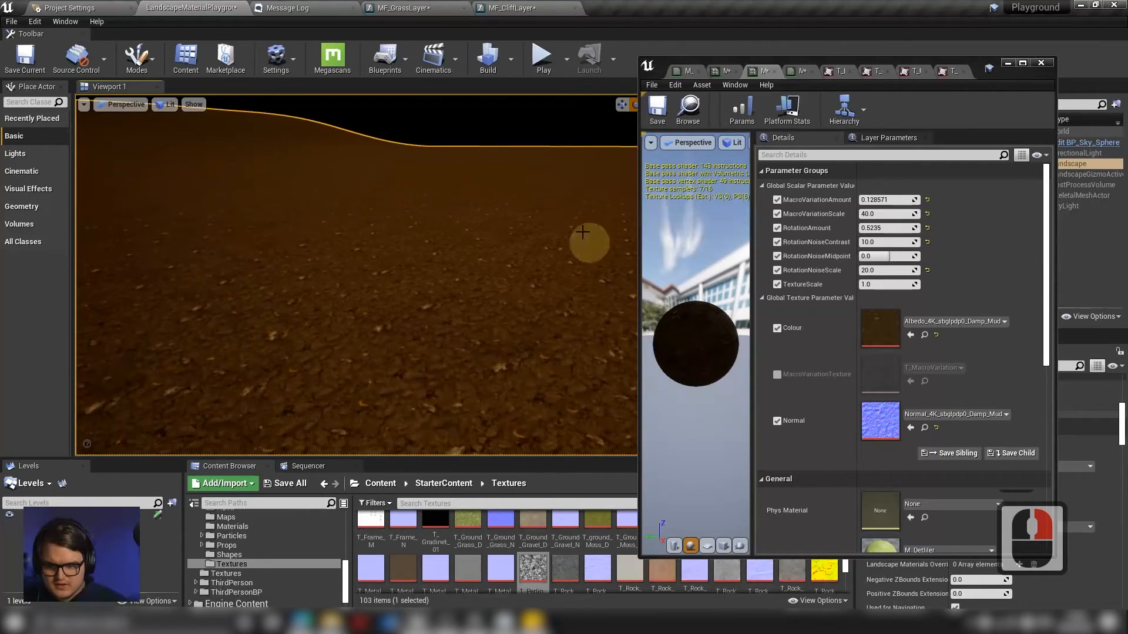
pyautogui.click(563, 135)
pyautogui.hotkey('ctrl', 'l')
pyautogui.hotkey('ctrl', 'l')
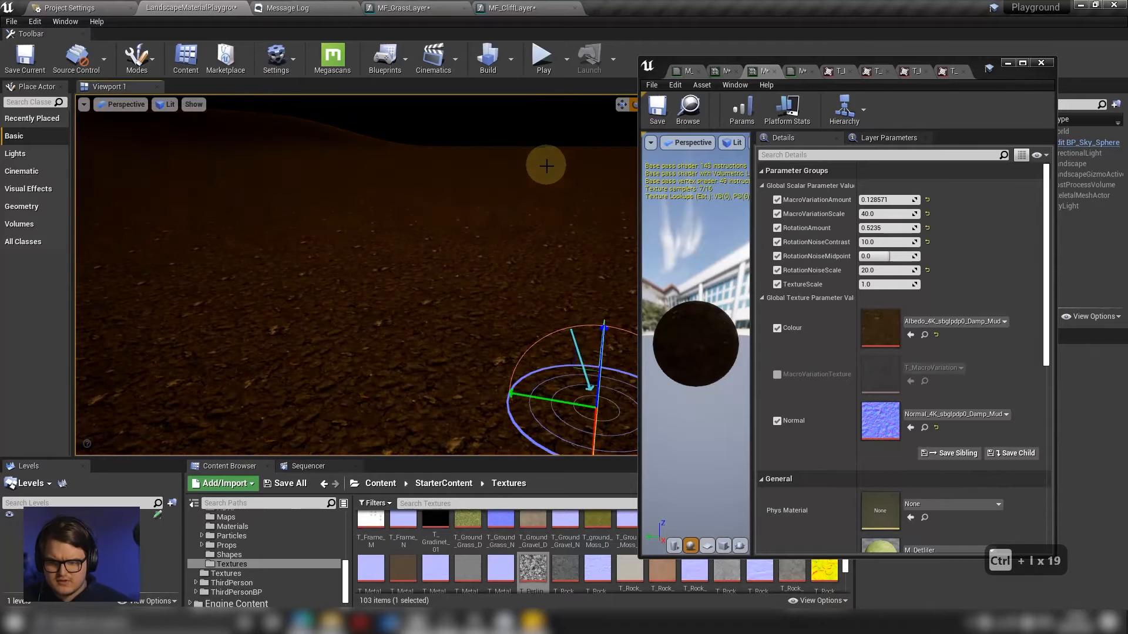
pyautogui.hotkey('ctrl', 'l')
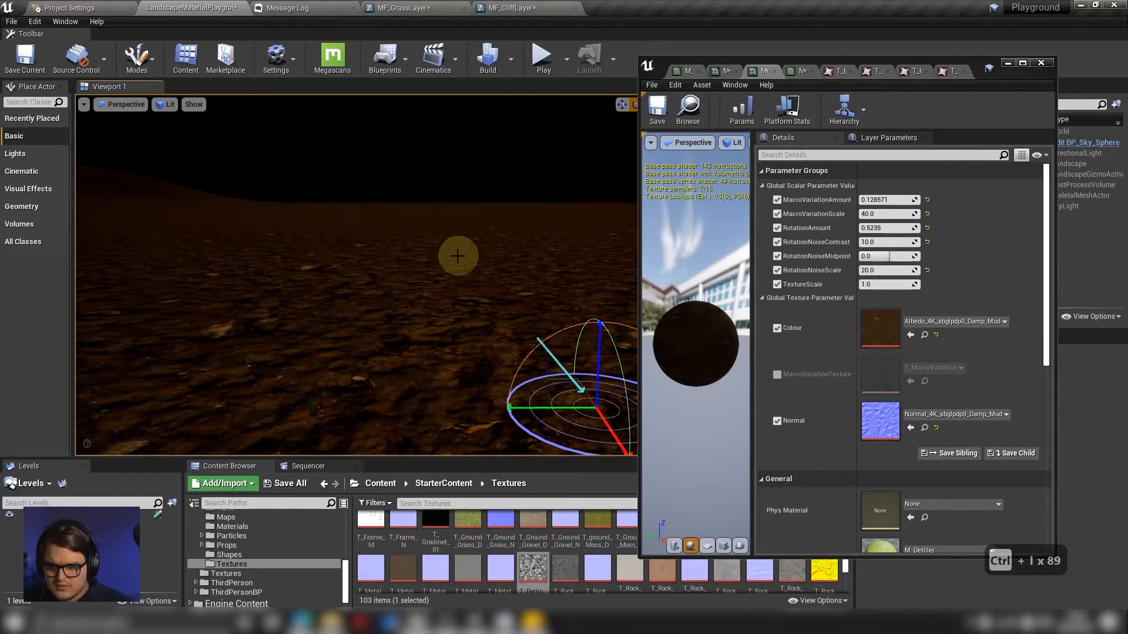
pyautogui.hotkey('ctrl', 'l')
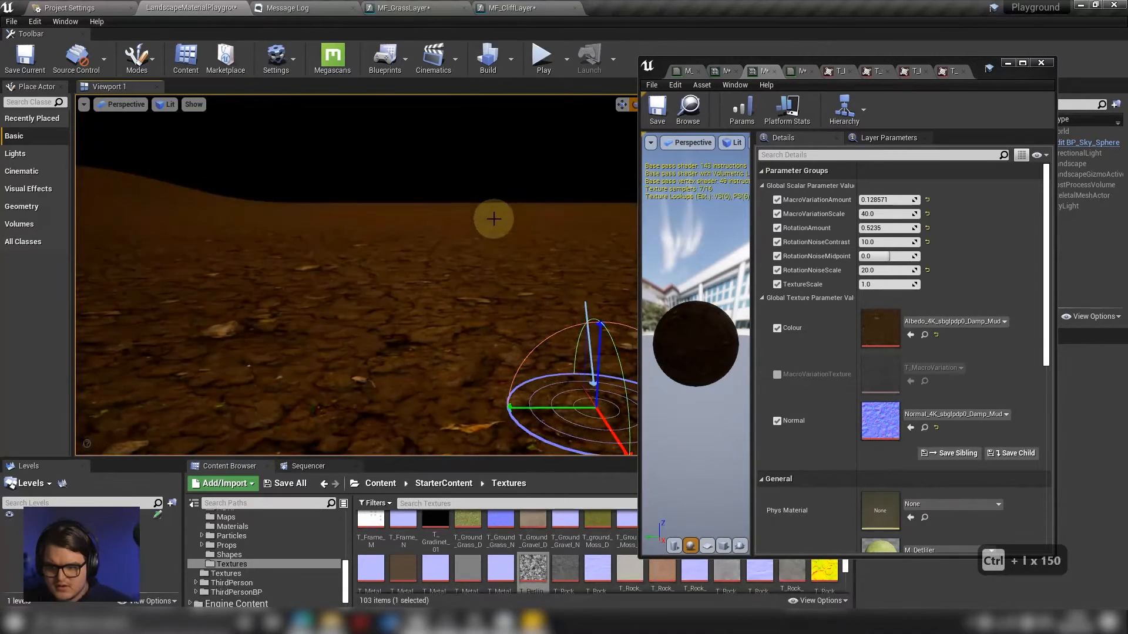
pyautogui.hotkey('ctrl', 'l')
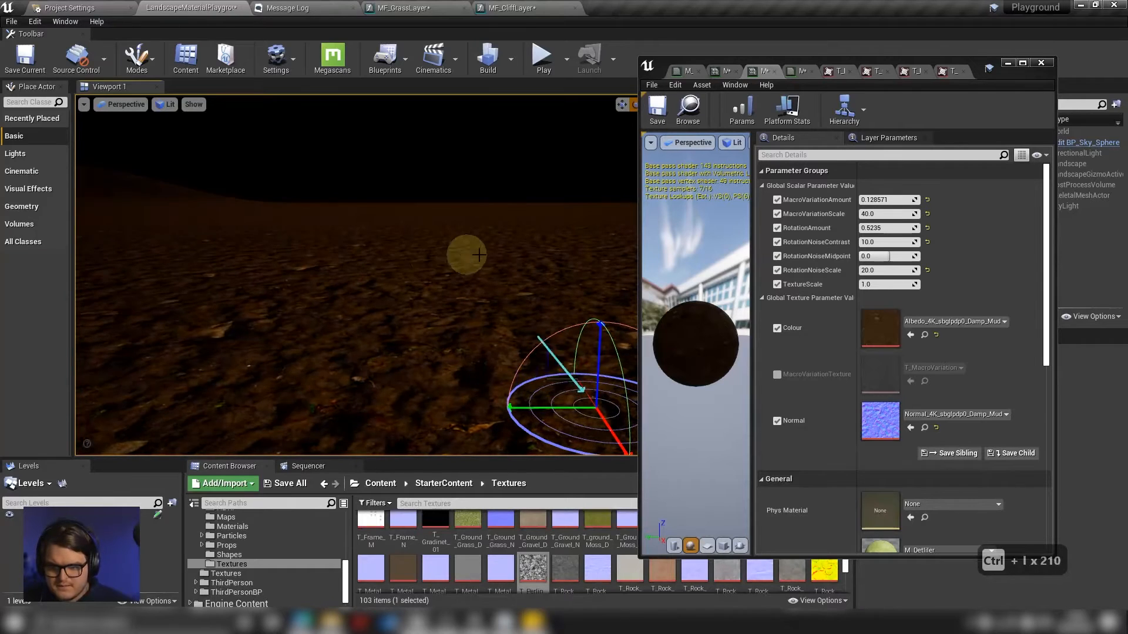
pyautogui.hotkey('ctrl', 'l')
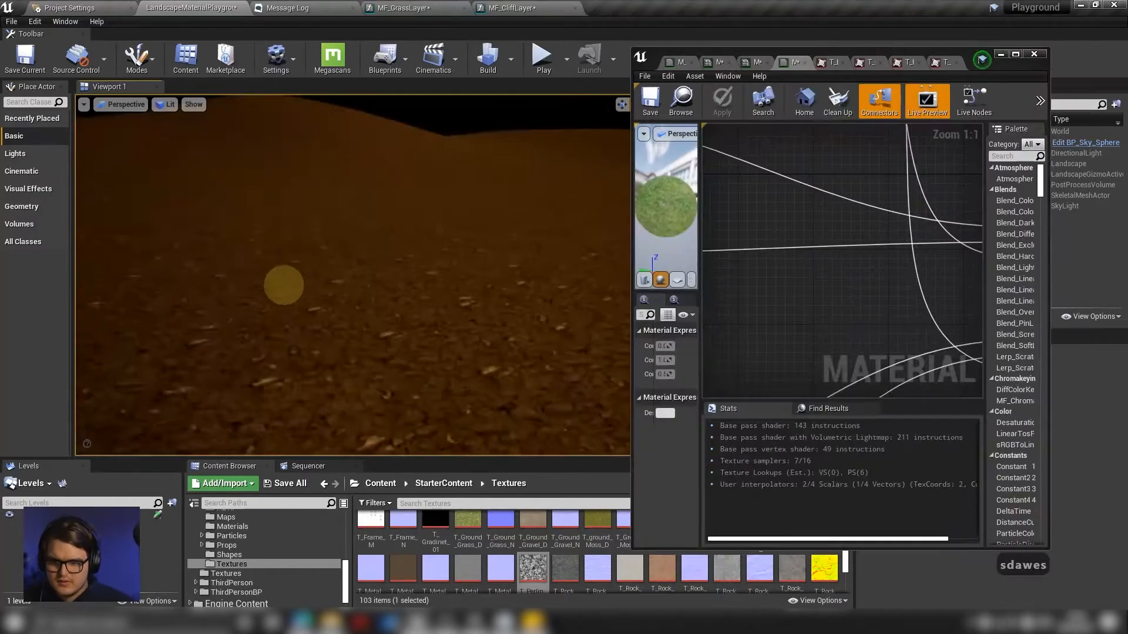
pyautogui.moveTo(282, 284); pyautogui.dragTo(489, 299, button='right')
pyautogui.press('s')
pyautogui.press('q')
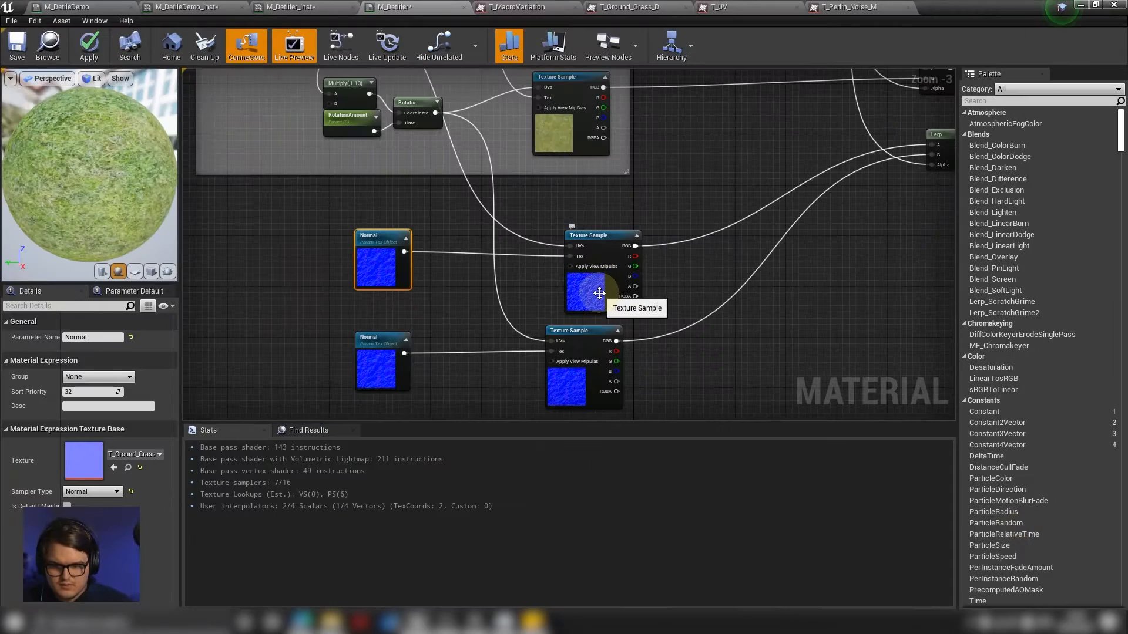
# Enclose the Rotation Noise and Rotation Textures groups, the normal texture nodes and both Lerp nodes in one comment box.
pyautogui.click(583, 296)
pyautogui.scroll(-3, 583, 296)
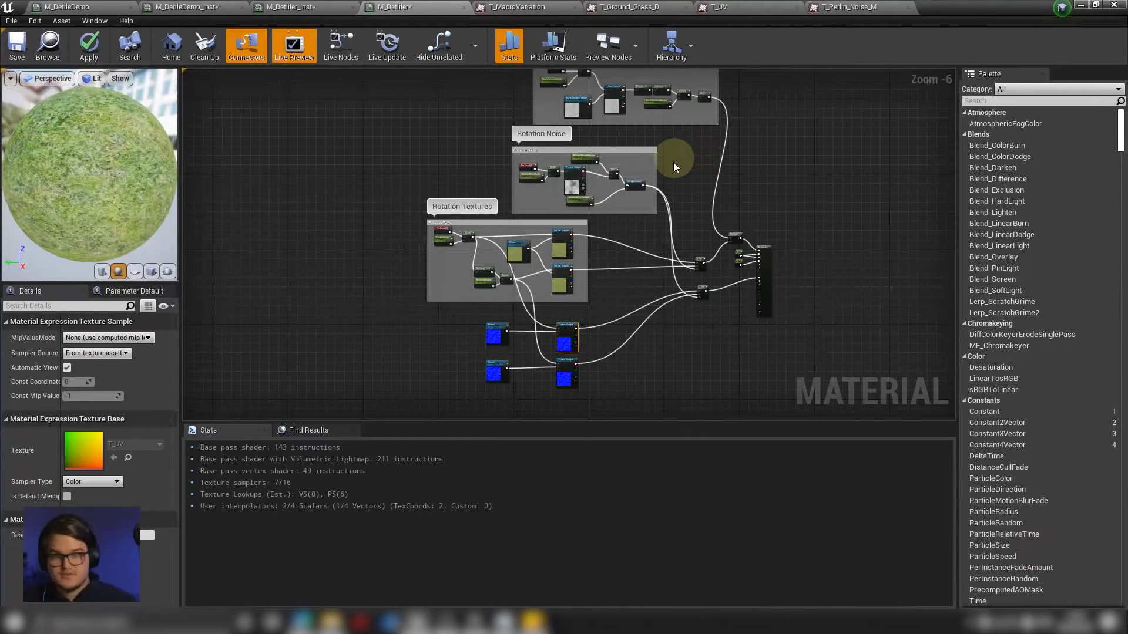
pyautogui.moveTo(717, 145); pyautogui.dragTo(452, 373)
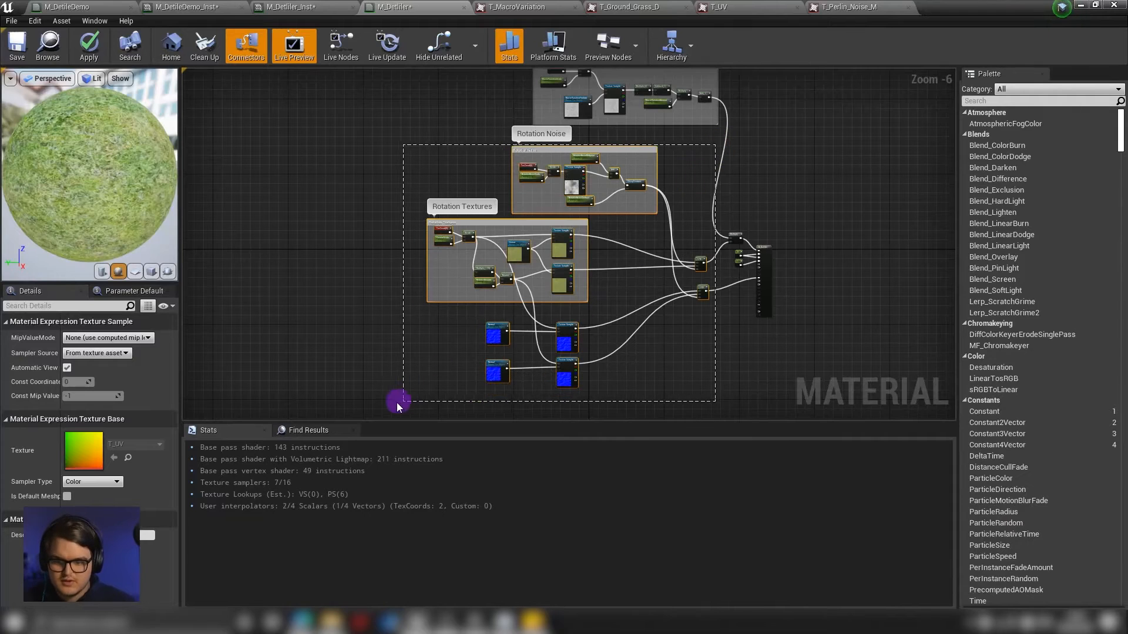
pyautogui.moveTo(397, 403); pyautogui.dragTo(407, 400)
pyautogui.press('c')
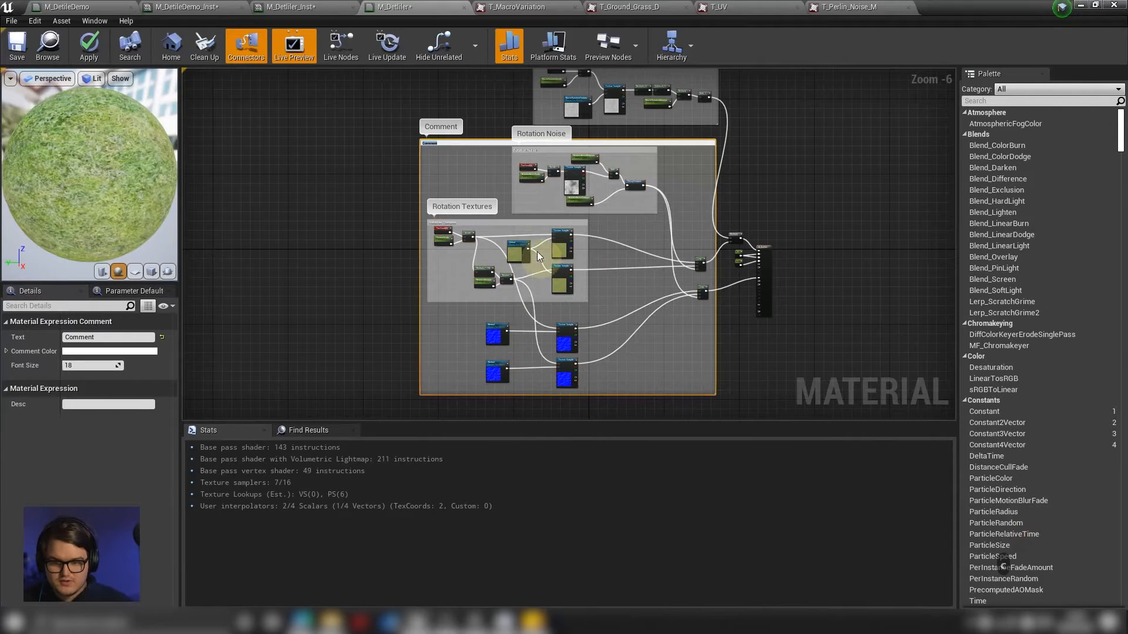
# Title the new comment box Near Noise.
pyautogui.scroll(6, 437, 143)
pyautogui.doubleClick(435, 151)
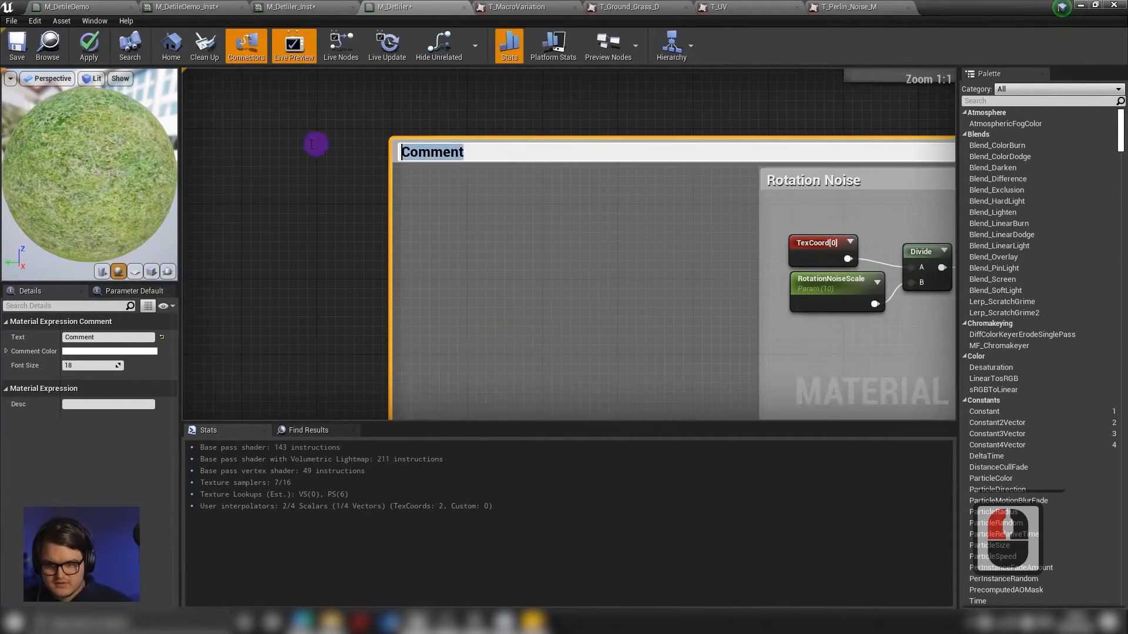
pyautogui.write('NearNoise')
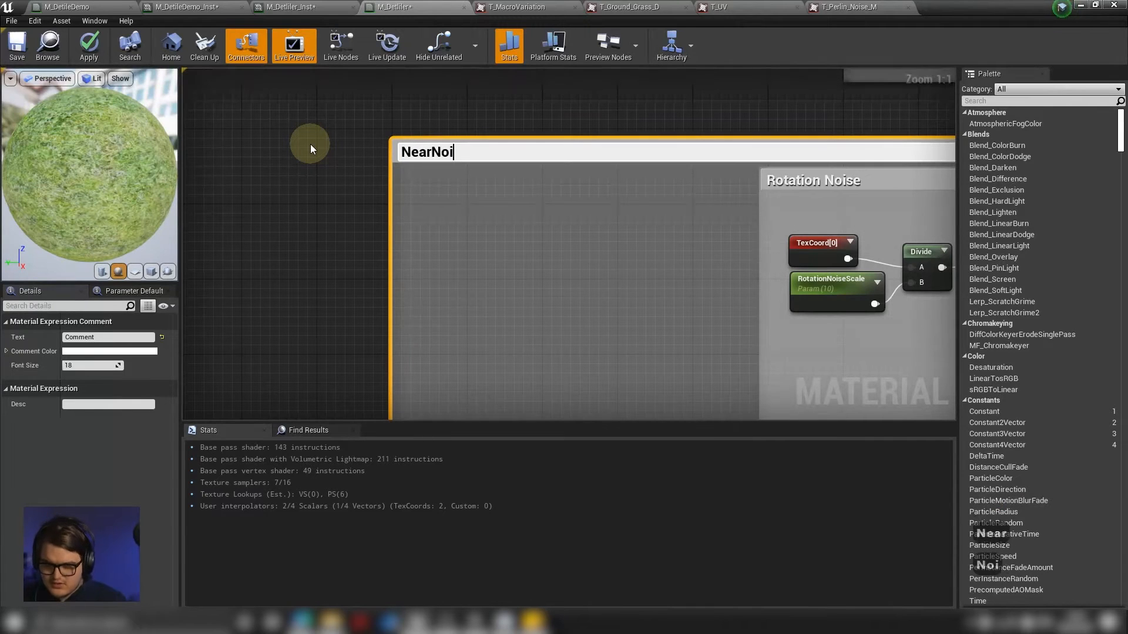
pyautogui.press('Left')
pyautogui.press('Left')
pyautogui.press('Left')
pyautogui.press('Left')
pyautogui.press('Left')
pyautogui.press('Return')
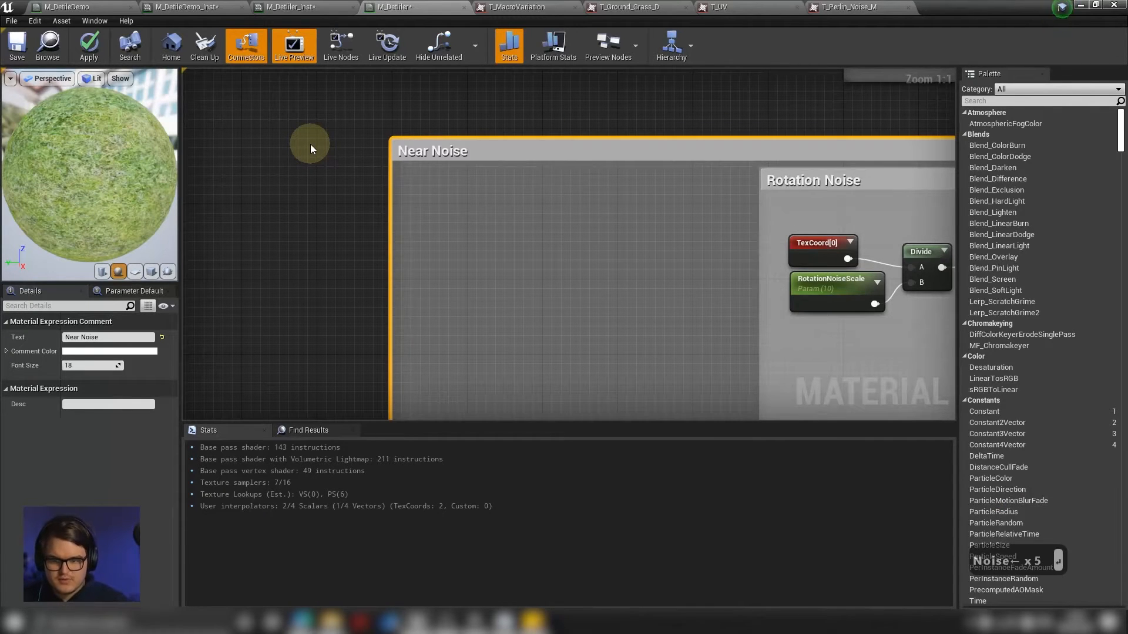
# Move the Near Noise group far to the left of the M_Detiler output node, leaving free space between them.
pyautogui.scroll(-4, 688, 228)
pyautogui.moveTo(675, 186); pyautogui.dragTo(366, 183)
pyautogui.moveTo(887, 270); pyautogui.dragTo(784, 221, button='right')
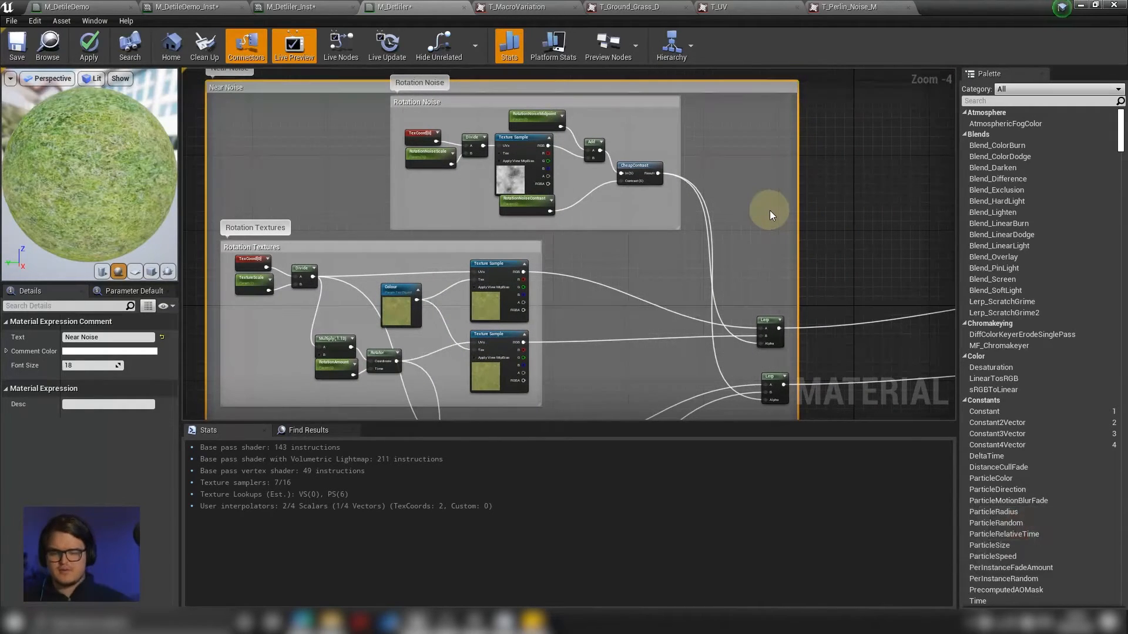
pyautogui.moveTo(587, 262); pyautogui.dragTo(690, 261, button='right')
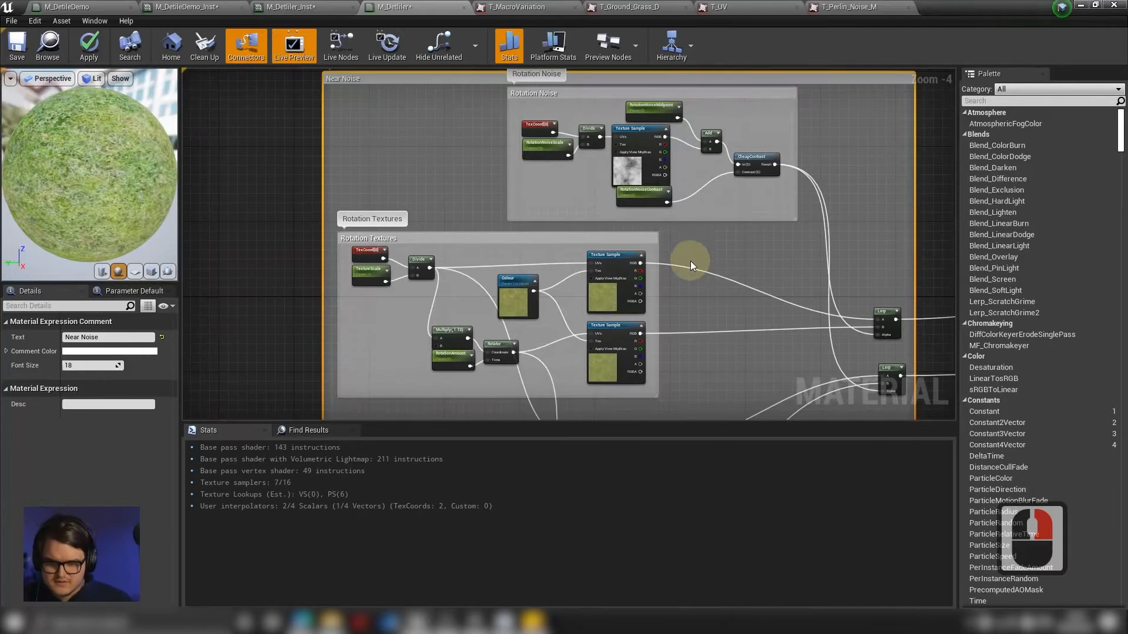
pyautogui.scroll(-2, 689, 261)
pyautogui.moveTo(655, 124); pyautogui.dragTo(354, 257)
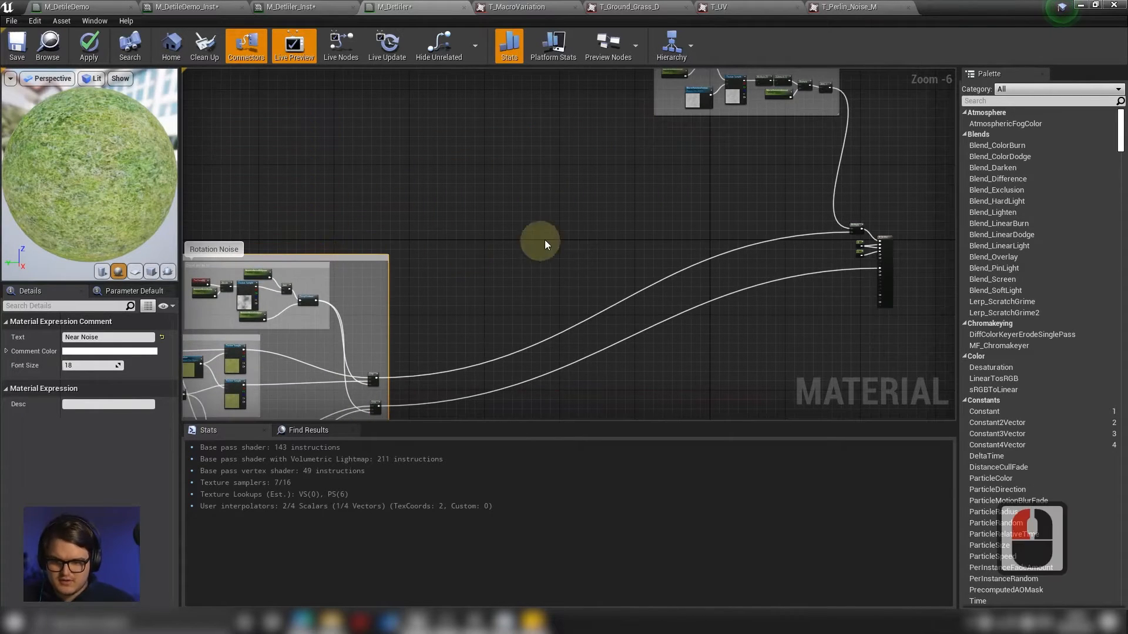
pyautogui.moveTo(545, 240); pyautogui.dragTo(487, 242, button='right')
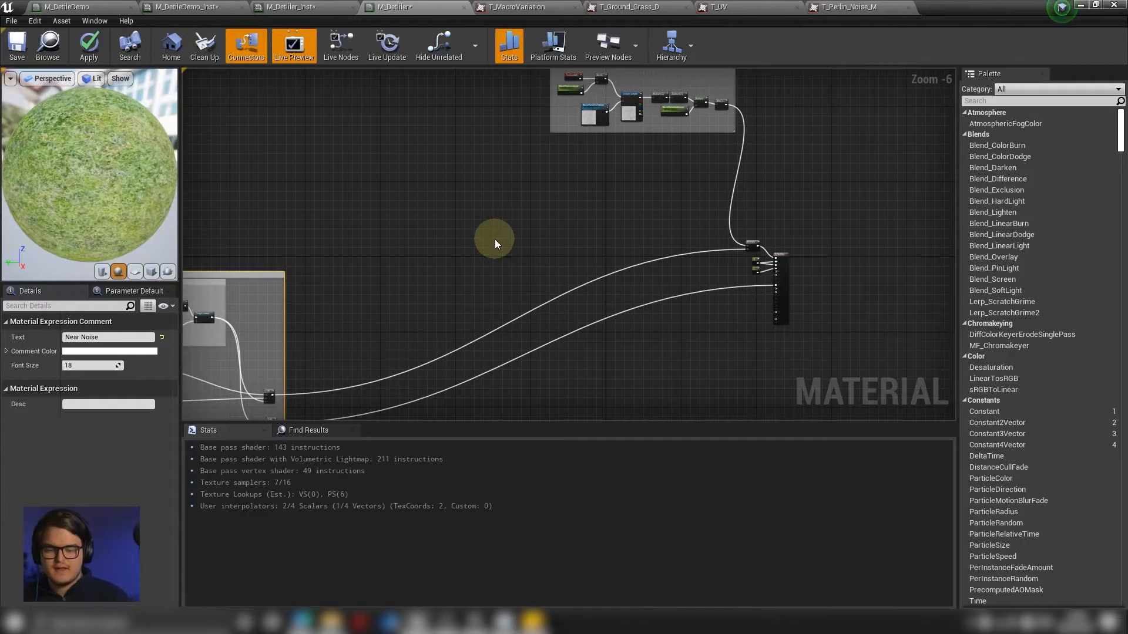
pyautogui.scroll(2, 496, 239)
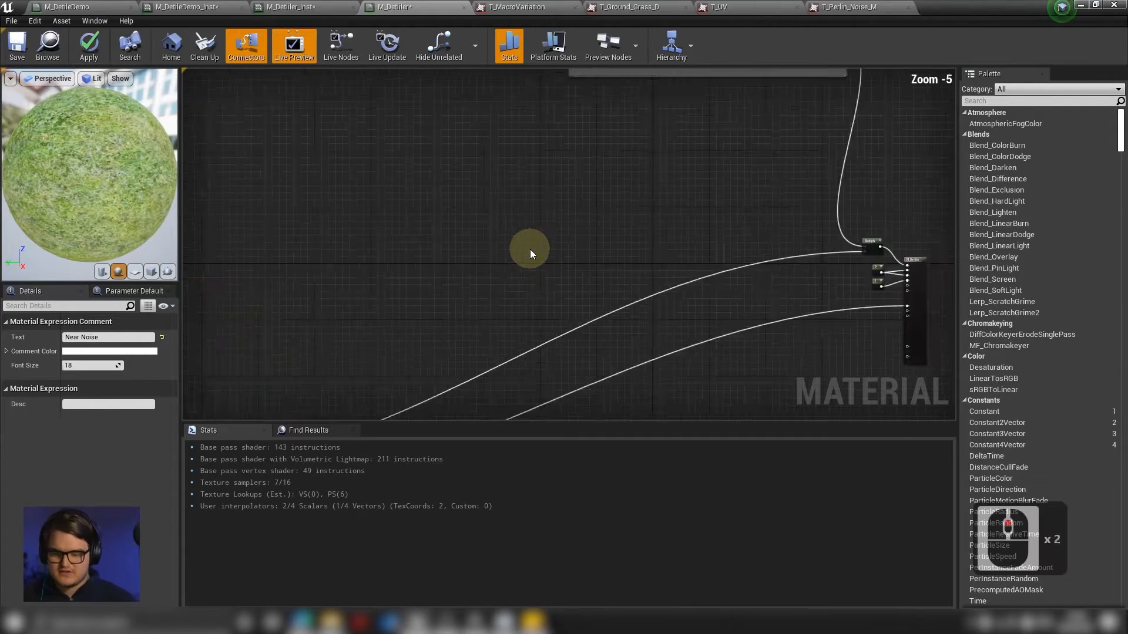
pyautogui.scroll(-2, 664, 257)
pyautogui.scroll(4, 691, 265)
pyautogui.moveTo(780, 223); pyautogui.dragTo(691, 295, button='right')
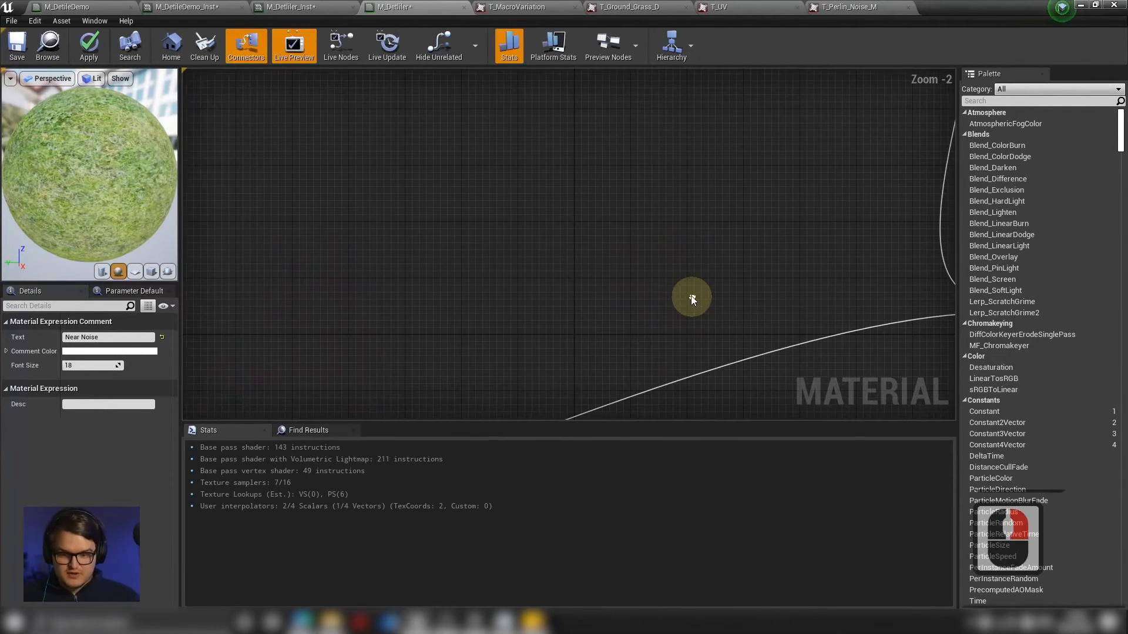
pyautogui.click(558, 180)
pyautogui.scroll(-4, 524, 268)
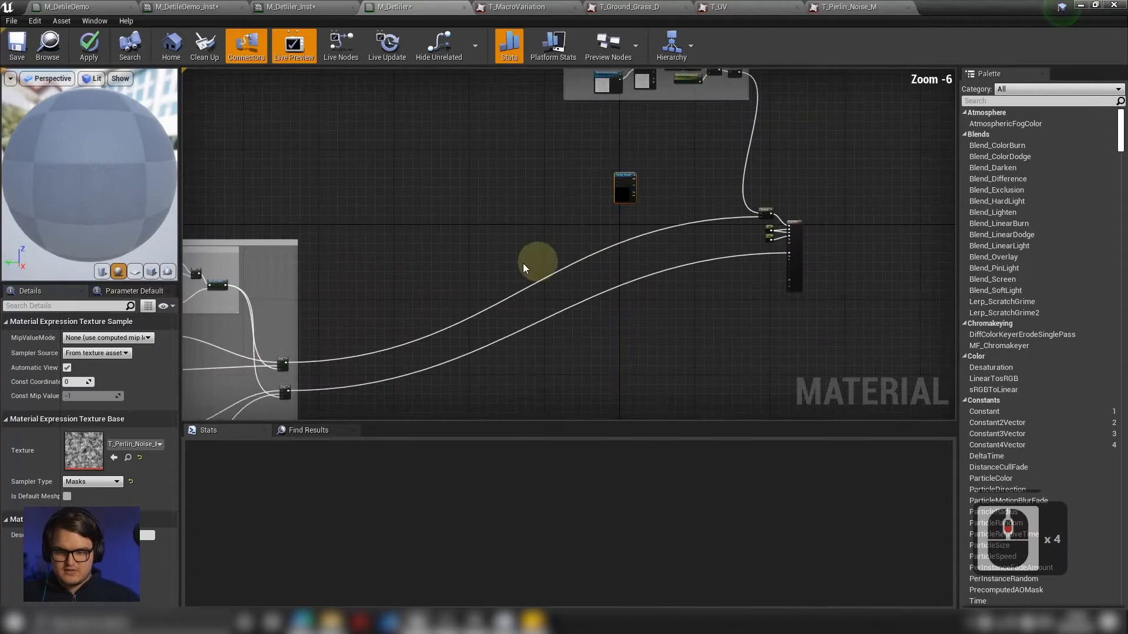
# Copy the Colour texture object with its upper Texture Sample and the upper Normal texture object with its Texture Sample from the Near Noise group.
pyautogui.moveTo(482, 266); pyautogui.dragTo(739, 187, button='right')
pyautogui.moveTo(459, 294); pyautogui.dragTo(512, 213, button='right')
pyautogui.scroll(3, 483, 211)
pyautogui.click(382, 165)
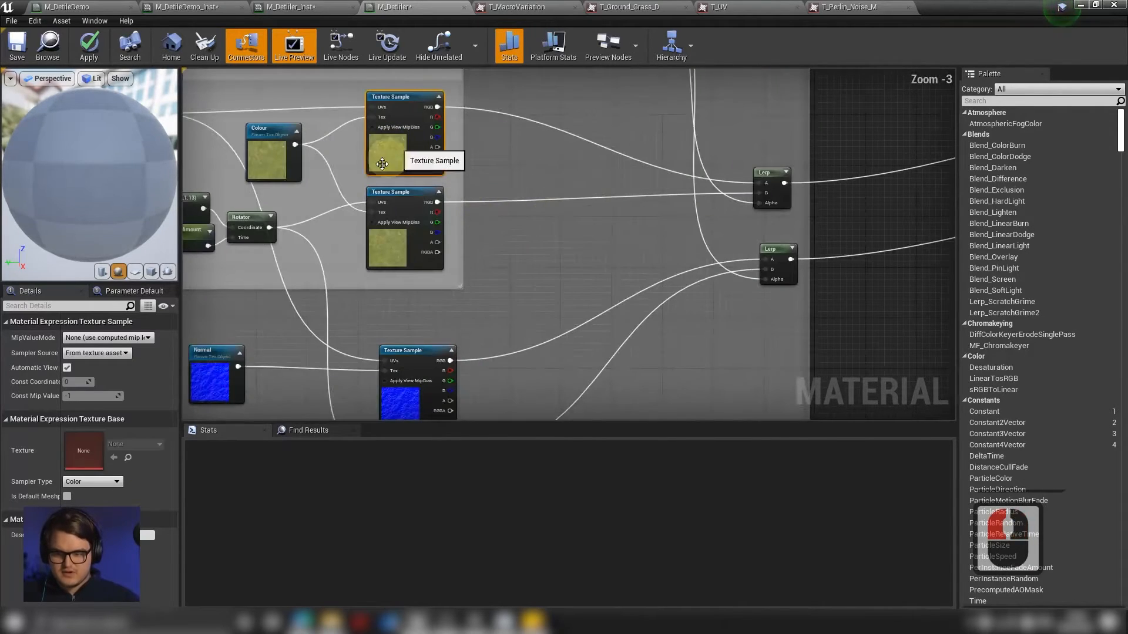
pyautogui.keyDown('shift'); pyautogui.click(264, 151); pyautogui.keyUp('shift')
pyautogui.moveTo(544, 262); pyautogui.dragTo(629, 194, button='right')
pyautogui.keyDown('shift'); pyautogui.click(487, 350); pyautogui.keyUp('shift')
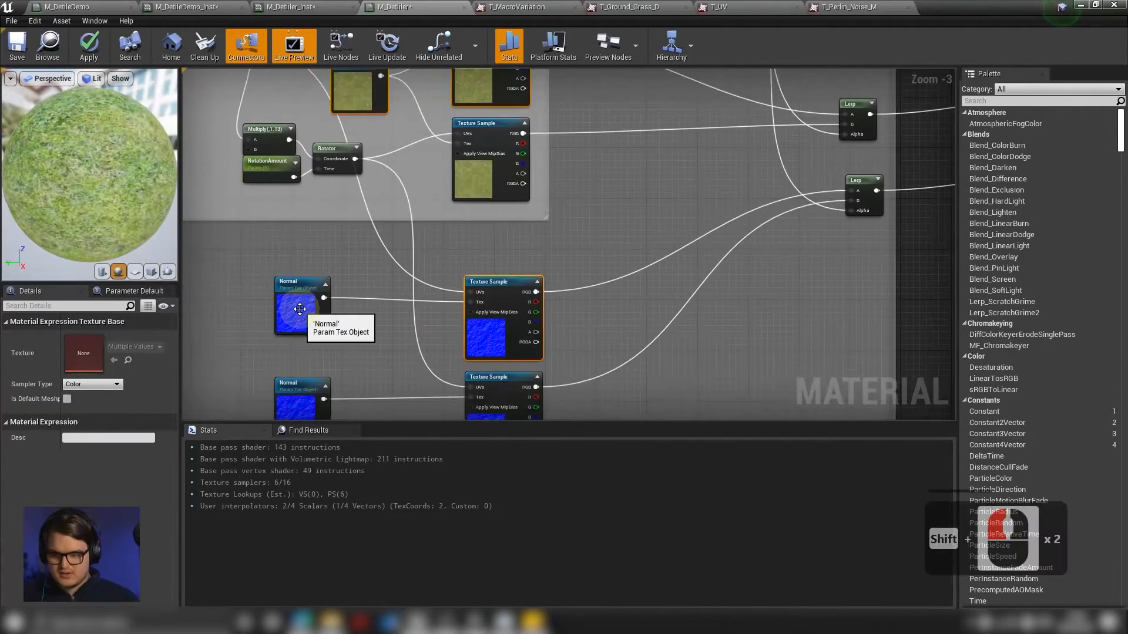
pyautogui.keyDown('shift'); pyautogui.click(299, 309); pyautogui.keyUp('shift')
pyautogui.hotkey('ctrl', 'c')
# Paste the copied Colour and Normal texture nodes into the empty graph area beneath the Macro Brightness Variation group.
pyautogui.moveTo(861, 155); pyautogui.dragTo(255, 411, button='right')
pyautogui.moveTo(861, 85); pyautogui.dragTo(670, 249, button='right')
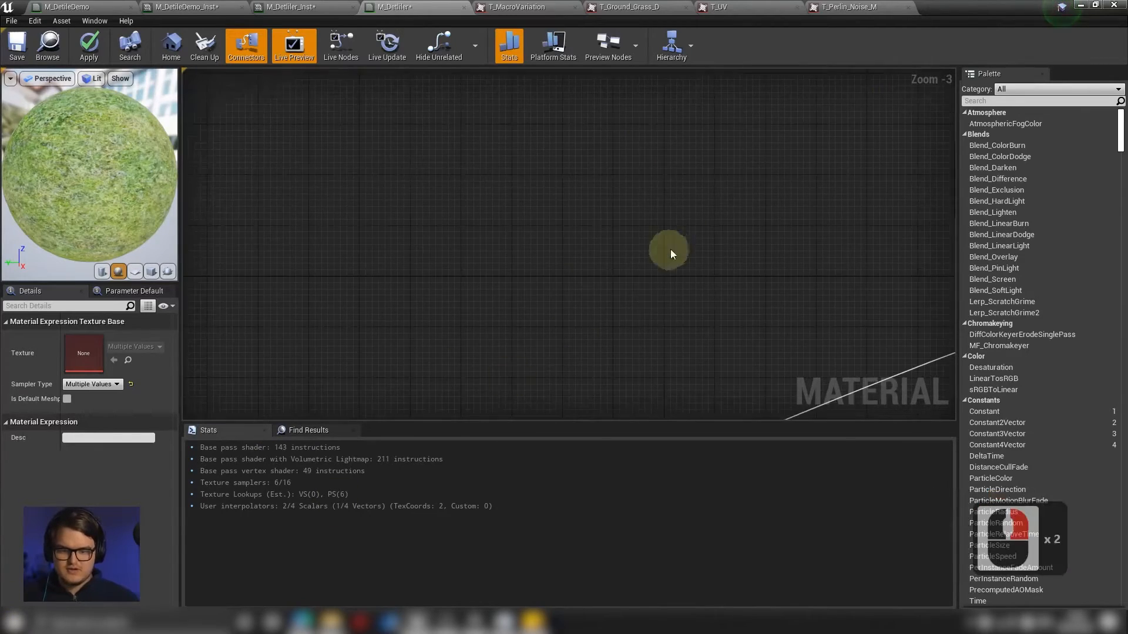
pyautogui.scroll(-3, 671, 249)
pyautogui.moveTo(828, 185); pyautogui.dragTo(678, 206, button='right')
pyautogui.hotkey('ctrl', 'v')
# Delete the unconnected Perlin noise Texture Sample sitting between the pasted Colour and Normal nodes.
pyautogui.scroll(5, 678, 207)
pyautogui.click(660, 208)
pyautogui.moveTo(780, 145); pyautogui.dragTo(736, 222, button='right')
pyautogui.scroll(-3, 737, 222)
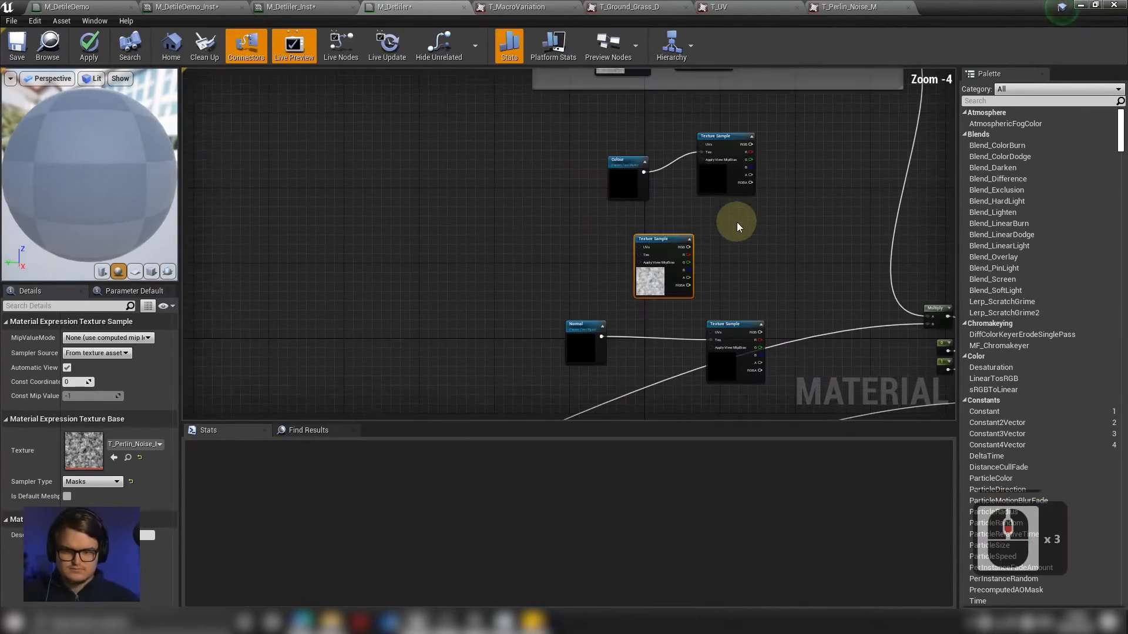
pyautogui.press('Delete')
# Arrange the pasted Colour and Normal nodes in two compact rows, with each texture object beside its Texture Sample.
pyautogui.moveTo(790, 128); pyautogui.dragTo(601, 208)
pyautogui.moveTo(721, 179); pyautogui.dragTo(712, 292)
pyautogui.moveTo(794, 237); pyautogui.dragTo(588, 361)
pyautogui.moveTo(730, 363); pyautogui.dragTo(654, 297)
pyautogui.click(580, 252)
pyautogui.moveTo(541, 240); pyautogui.dragTo(541, 217)
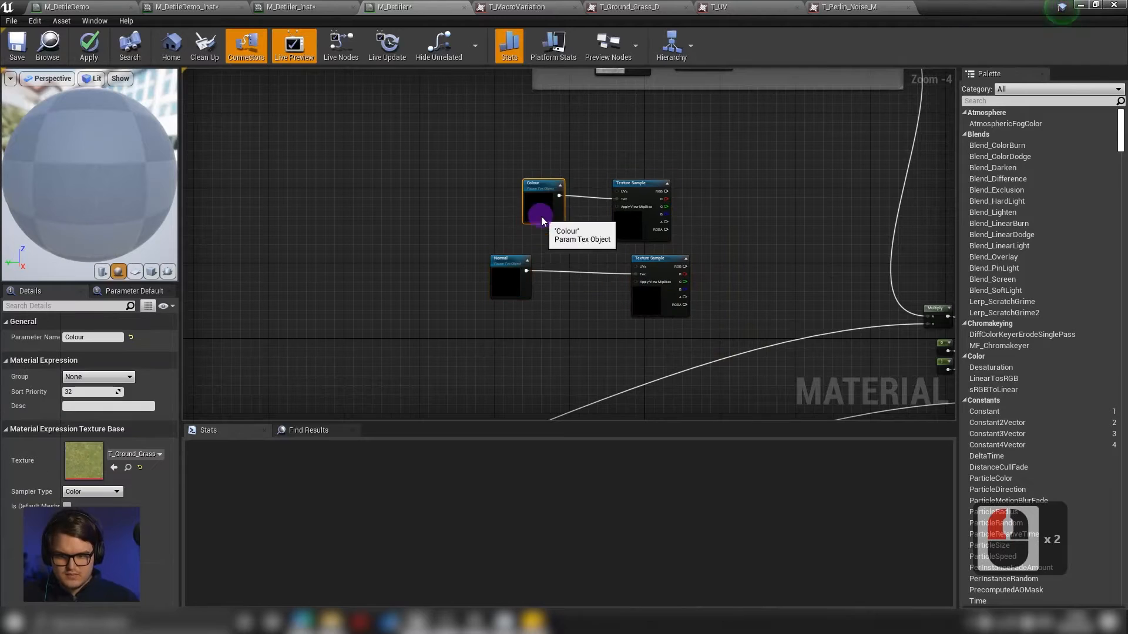
pyautogui.moveTo(508, 280); pyautogui.dragTo(541, 282)
# Copy the TexCoord, TextureScale and Divide nodes from the Rotation Textures group.
pyautogui.moveTo(541, 282); pyautogui.dragTo(408, 270, button='right')
pyautogui.scroll(-4, 713, 259)
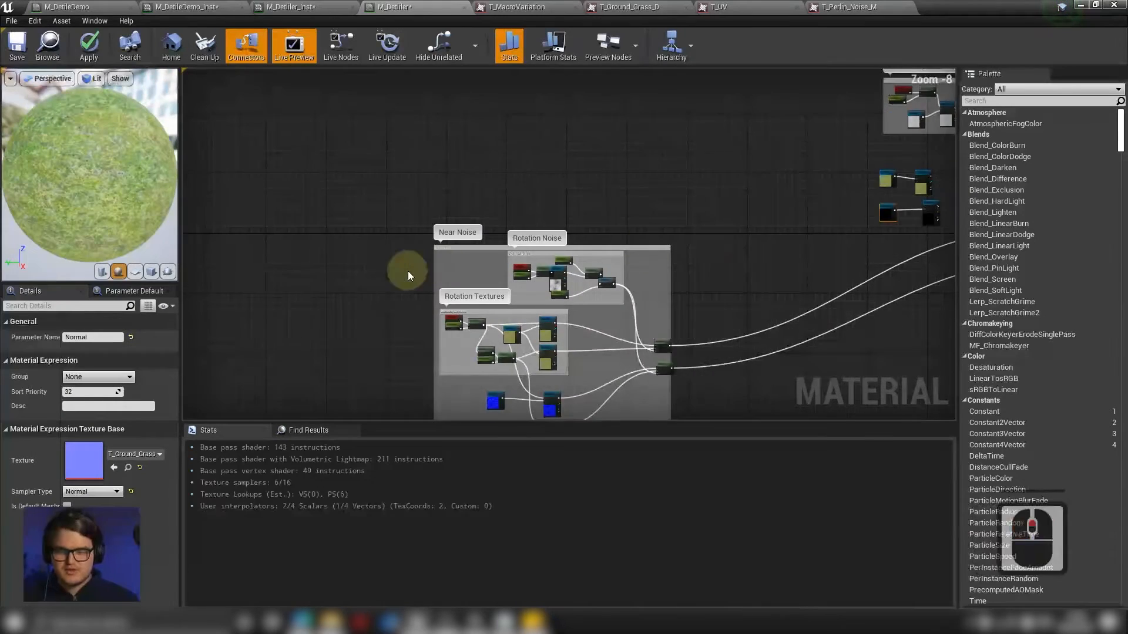
pyautogui.scroll(6, 408, 270)
pyautogui.moveTo(742, 279); pyautogui.dragTo(683, 168, button='right')
pyautogui.moveTo(655, 265); pyautogui.dragTo(520, 328)
pyautogui.hotkey('ctrl', 'c')
# Paste the TexCoord, TextureScale and Divide nodes ahead of the new Colour and Normal texture nodes.
pyautogui.scroll(-6, 723, 239)
pyautogui.moveTo(831, 167); pyautogui.dragTo(529, 246, button='right')
pyautogui.moveTo(806, 164); pyautogui.dragTo(756, 196, button='right')
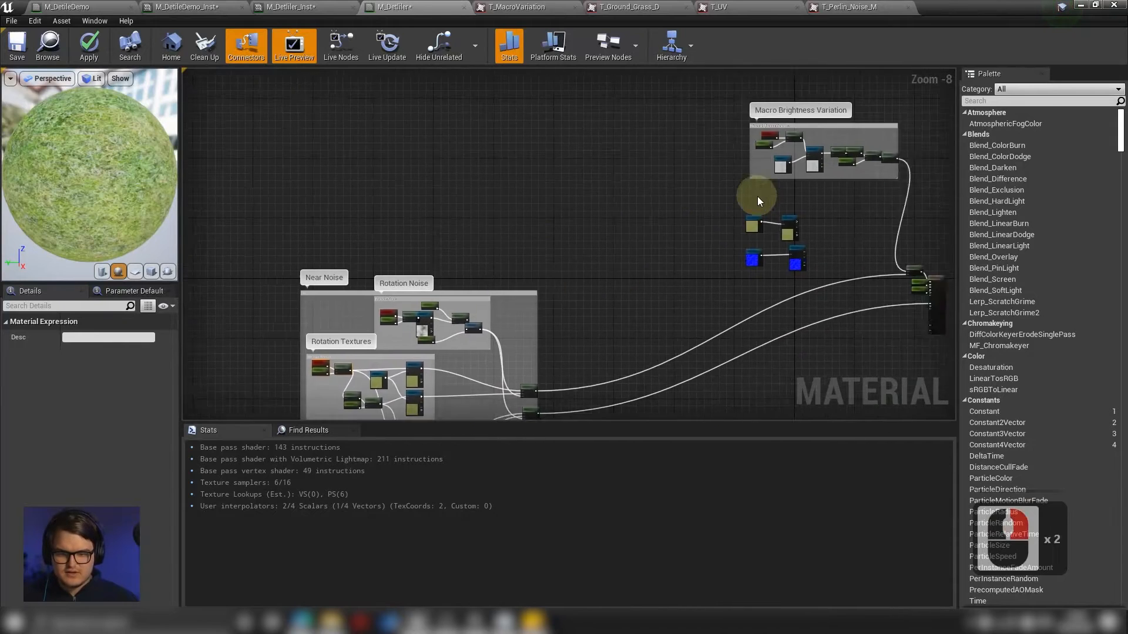
pyautogui.scroll(6, 757, 196)
pyautogui.moveTo(610, 270); pyautogui.dragTo(718, 181, button='right')
pyautogui.hotkey('ctrl', 'v')
pyautogui.moveTo(730, 208); pyautogui.dragTo(589, 181)
# Move the pasted TexCoord, TextureScale and Divide nodes farther from the Colour and Normal nodes to leave room between them.
pyautogui.moveTo(565, 239); pyautogui.dragTo(603, 260, button='right')
pyautogui.click(615, 241)
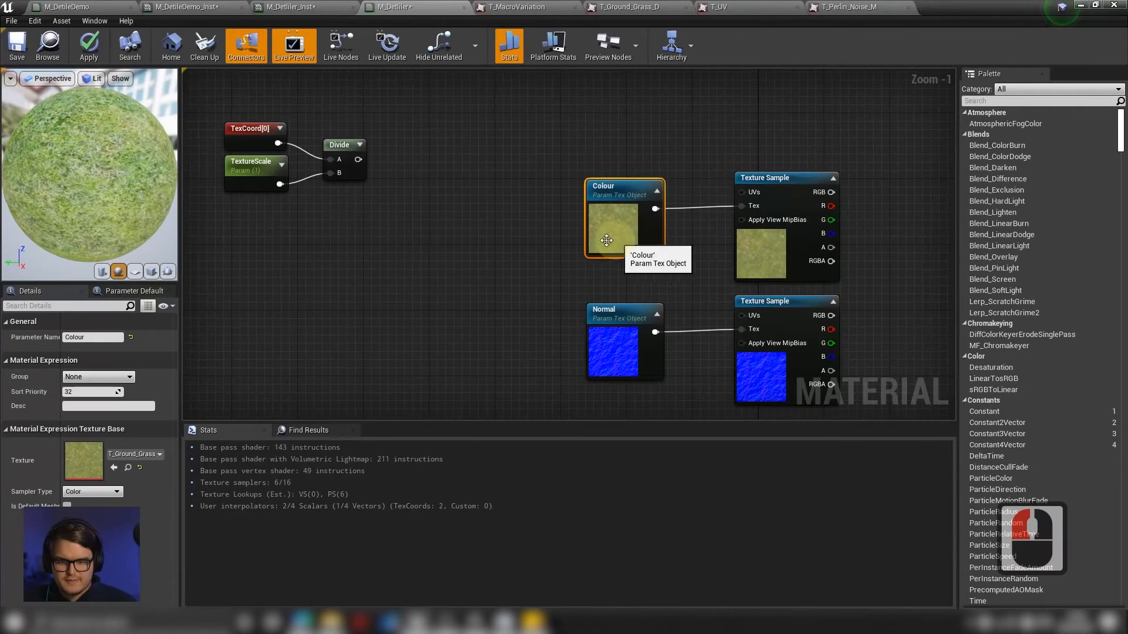
pyautogui.moveTo(505, 217); pyautogui.dragTo(535, 258, button='right')
pyautogui.moveTo(452, 144); pyautogui.dragTo(258, 247)
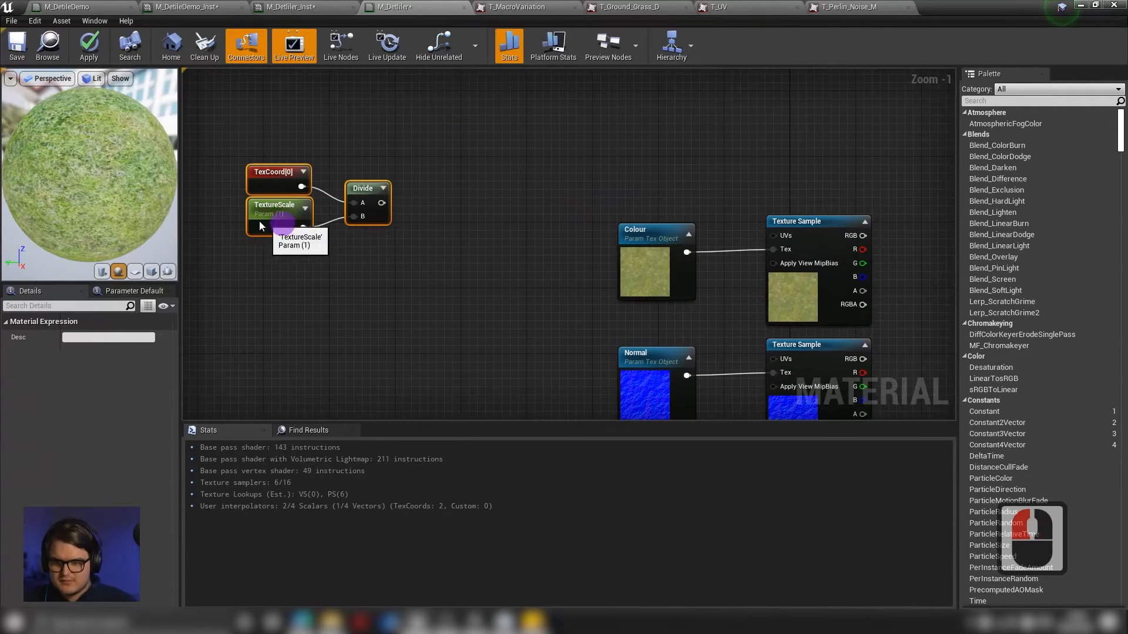
pyautogui.moveTo(370, 180); pyautogui.dragTo(304, 171)
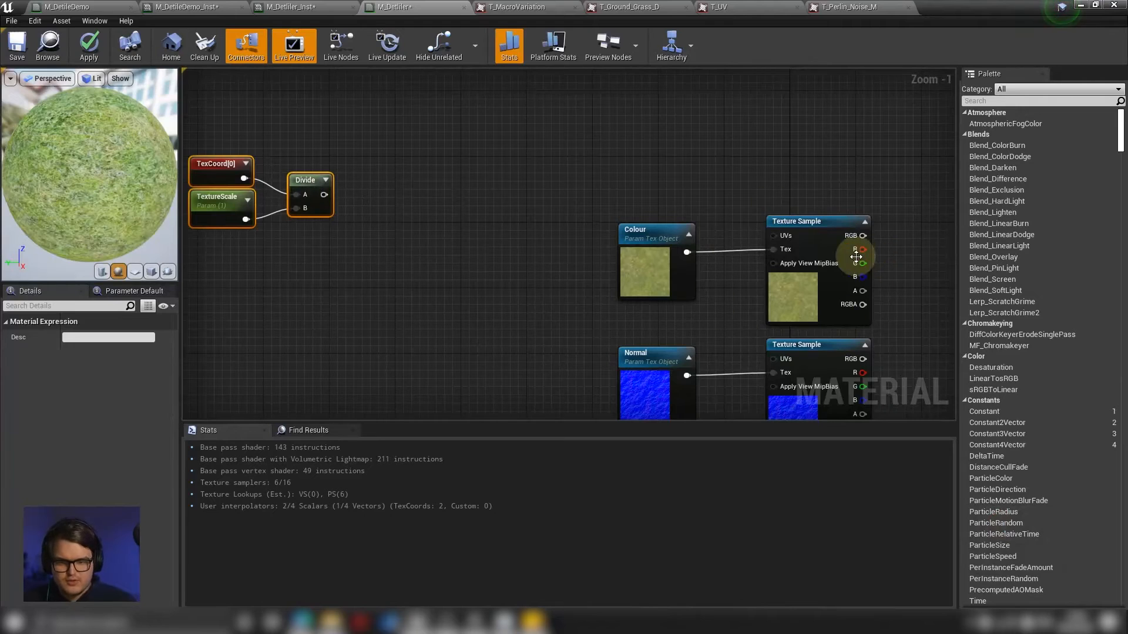
pyautogui.moveTo(888, 197); pyautogui.dragTo(699, 383)
pyautogui.click(534, 293)
pyautogui.moveTo(501, 219); pyautogui.dragTo(578, 249, button='right')
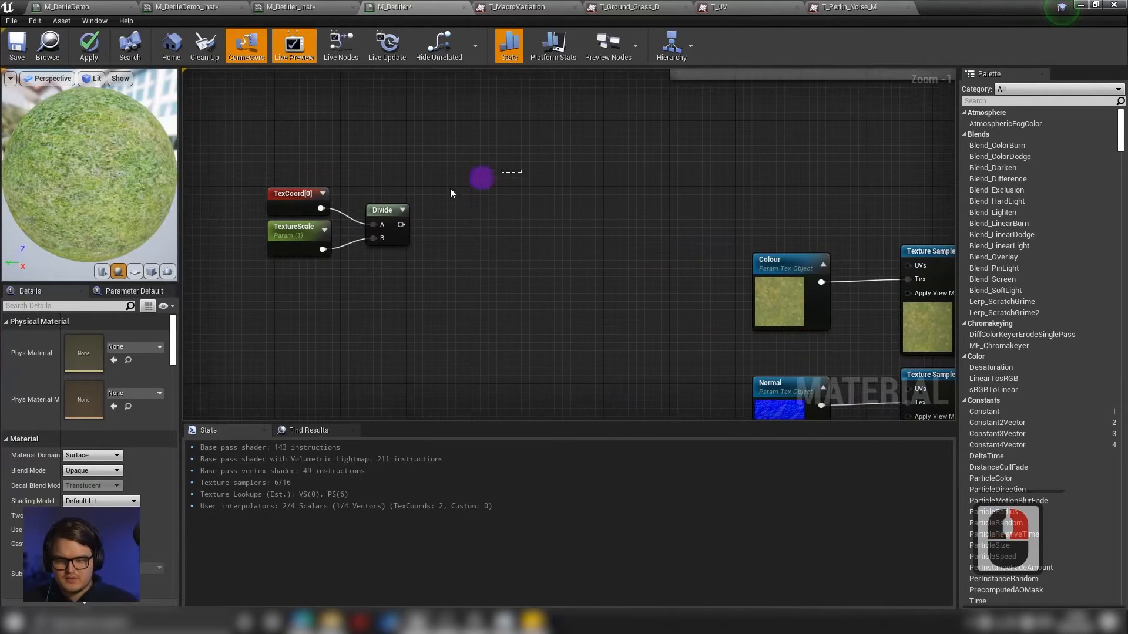
pyautogui.moveTo(450, 189); pyautogui.dragTo(296, 245)
pyautogui.moveTo(471, 290); pyautogui.dragTo(597, 251, button='right')
pyautogui.moveTo(515, 194); pyautogui.dragTo(382, 192)
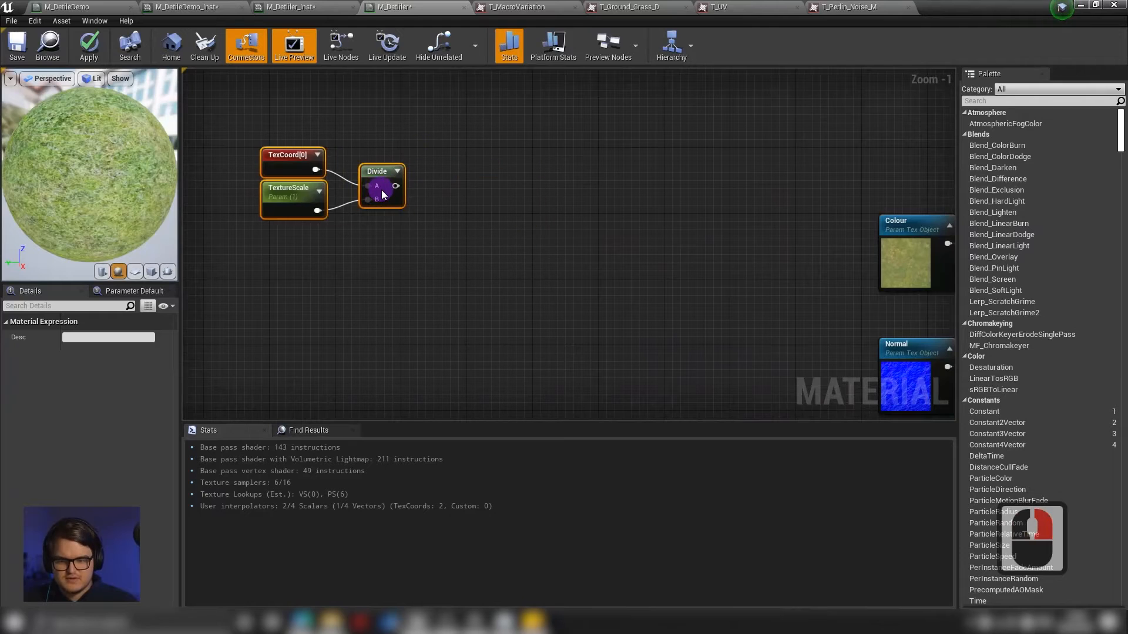
pyautogui.click(722, 253)
# Add a Texture Sample using the T_Perlin_Noise texture between the pasted Divide node and the Colour texture object.
pyautogui.moveTo(723, 253); pyautogui.dragTo(659, 300, button='right')
pyautogui.click(470, 135)
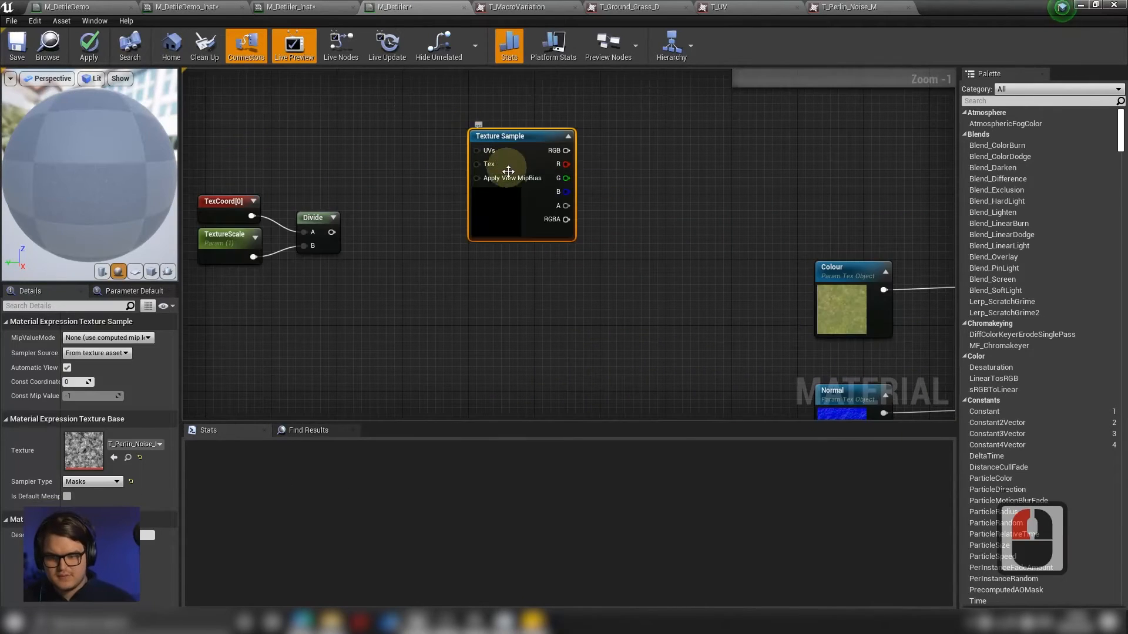
pyautogui.rightClick(496, 228)
pyautogui.click(130, 448)
pyautogui.moveTo(415, 242); pyautogui.dragTo(543, 303, button='right')
pyautogui.moveTo(613, 269); pyautogui.dragTo(619, 284, button='right')
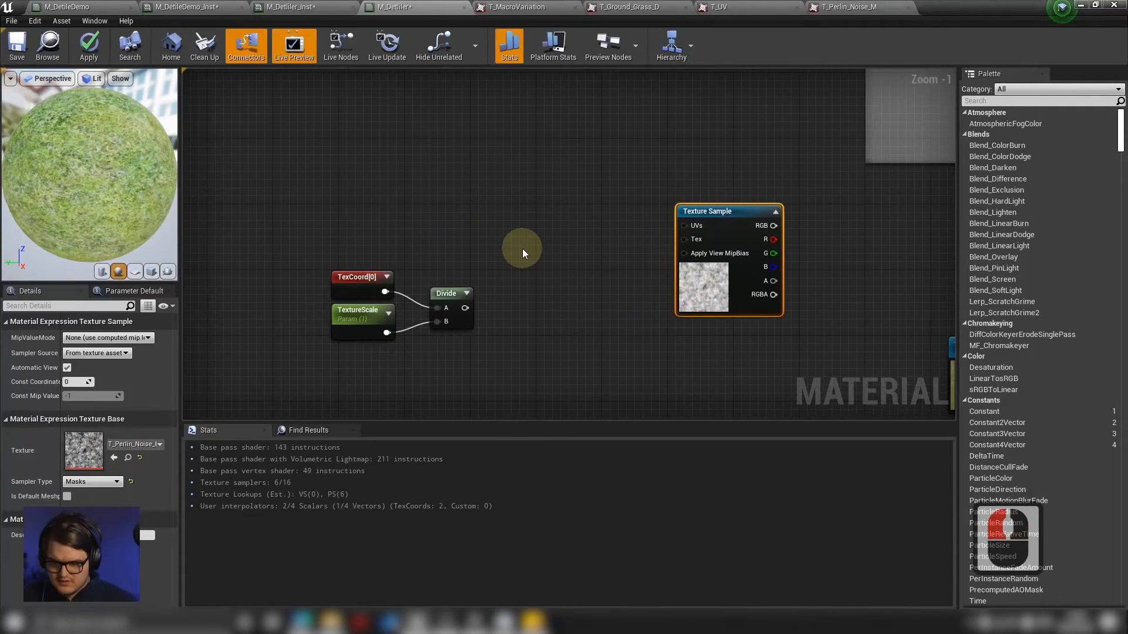
# Examine how the nodes in the Rotation Noise group scale the Perlin noise and adjust its midpoint and contrast.
pyautogui.scroll(-5, 506, 368)
pyautogui.scroll(-1, 480, 374)
pyautogui.moveTo(480, 374); pyautogui.dragTo(740, 209, button='right')
pyautogui.scroll(4, 582, 268)
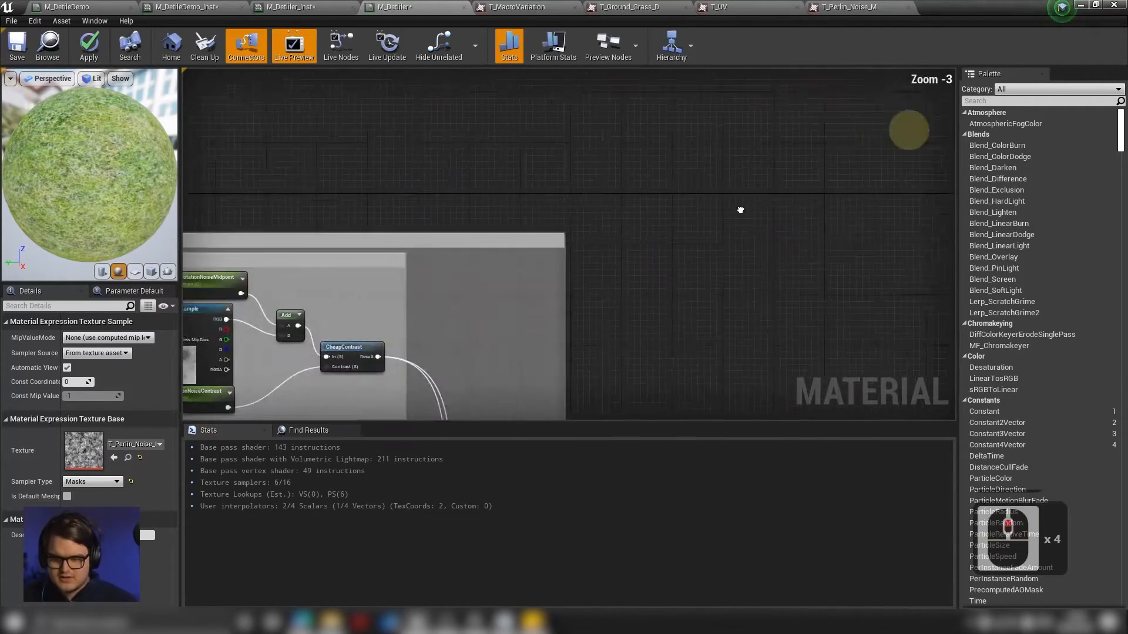
pyautogui.moveTo(491, 306); pyautogui.dragTo(730, 215, button='right')
pyautogui.scroll(3, 429, 226)
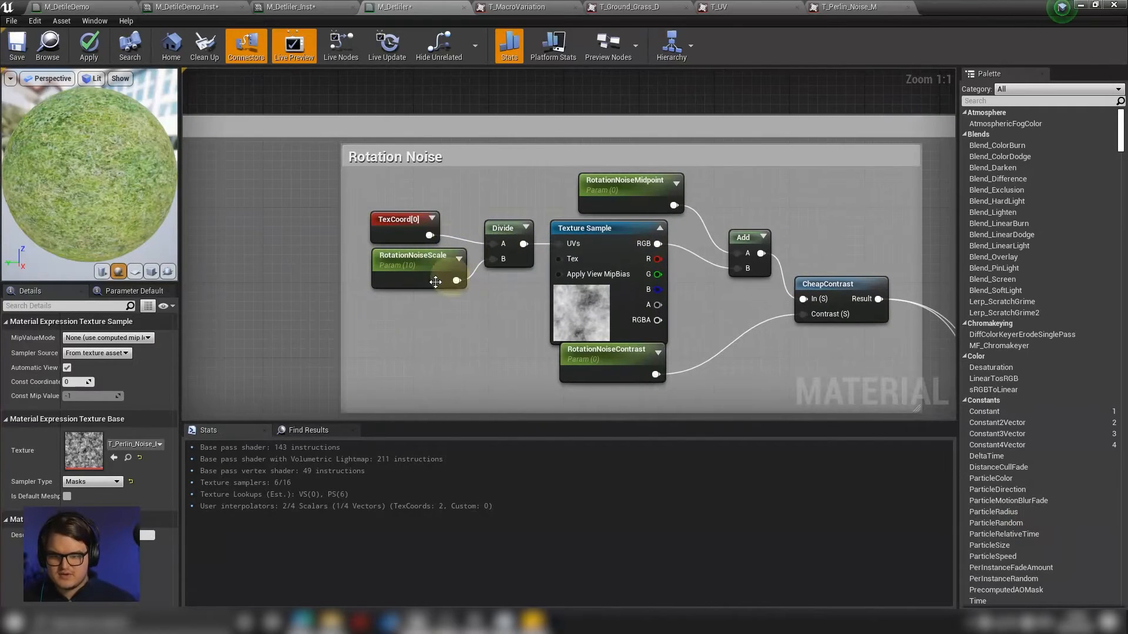
pyautogui.moveTo(846, 157); pyautogui.dragTo(12, 622, button='right')
pyautogui.moveTo(558, 322); pyautogui.dragTo(118, 398, button='right')
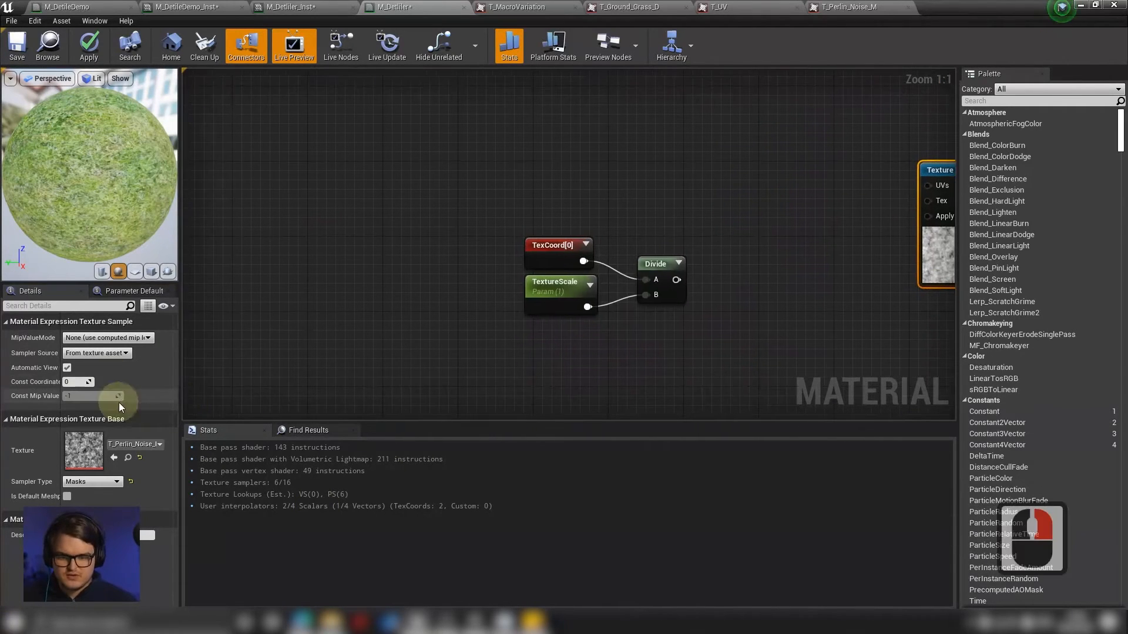
# Add a scalar parameter named DistantNoiseScale between the pasted Divide node and the new noise Texture Sample.
pyautogui.moveTo(867, 182); pyautogui.dragTo(657, 225, button='right')
pyautogui.moveTo(764, 223); pyautogui.dragTo(802, 219)
pyautogui.moveTo(668, 211); pyautogui.dragTo(612, 192, button='right')
pyautogui.rightClick(524, 195)
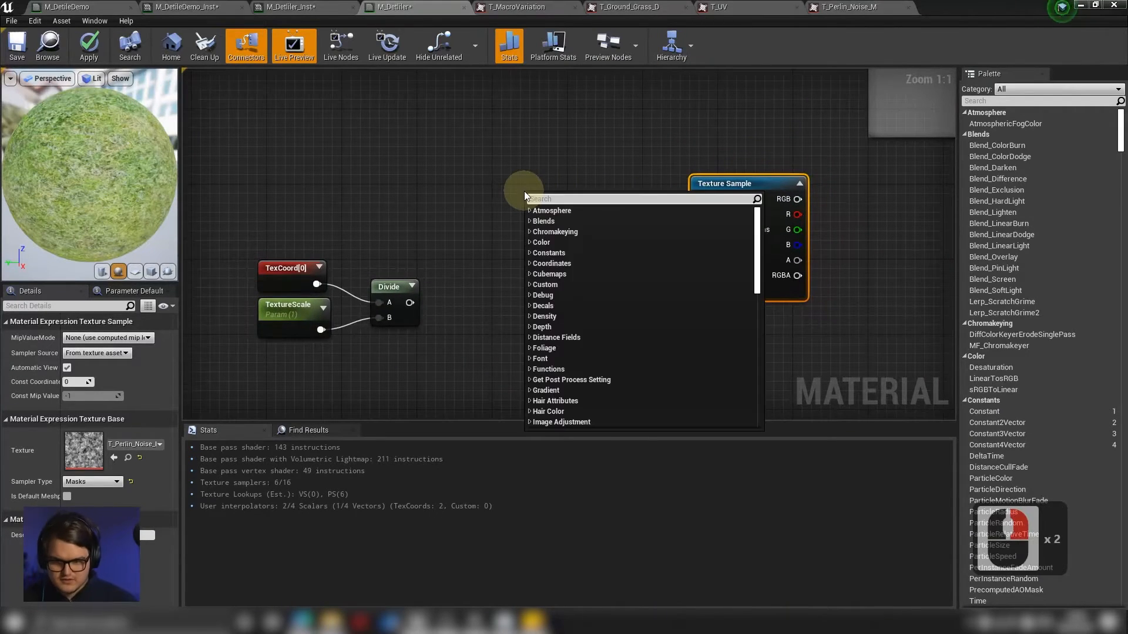
pyautogui.write('Scale')
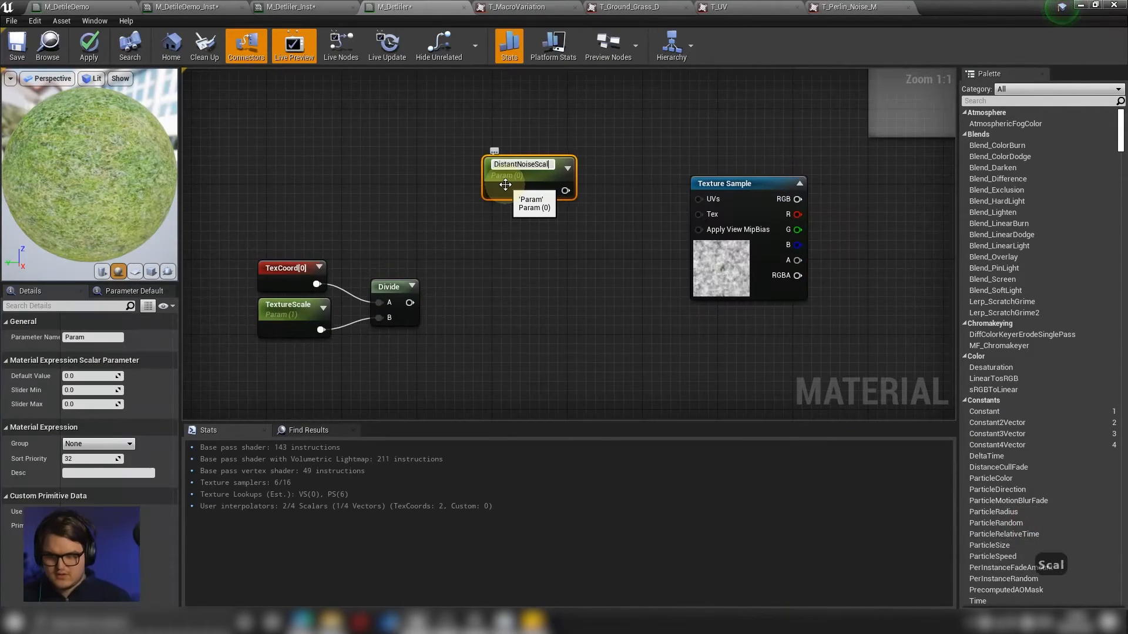
pyautogui.press('Return')
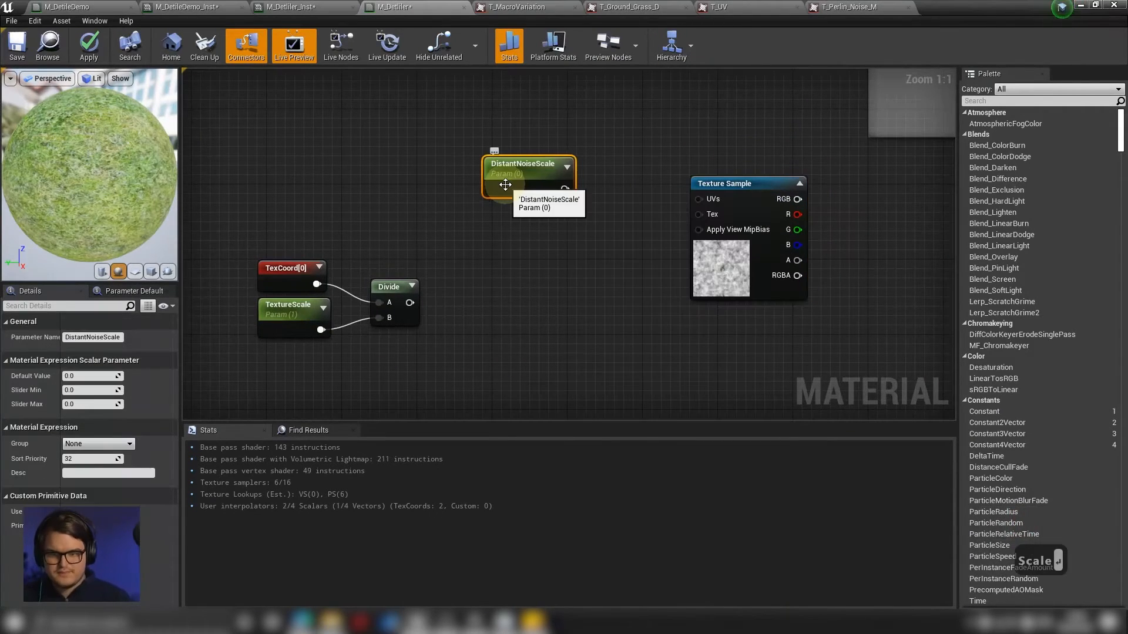
# Add a Divide node beside the noise Texture Sample, feeding TexCoord into A and DistantNoiseScale into B.
pyautogui.moveTo(538, 225); pyautogui.dragTo(525, 239, button='right')
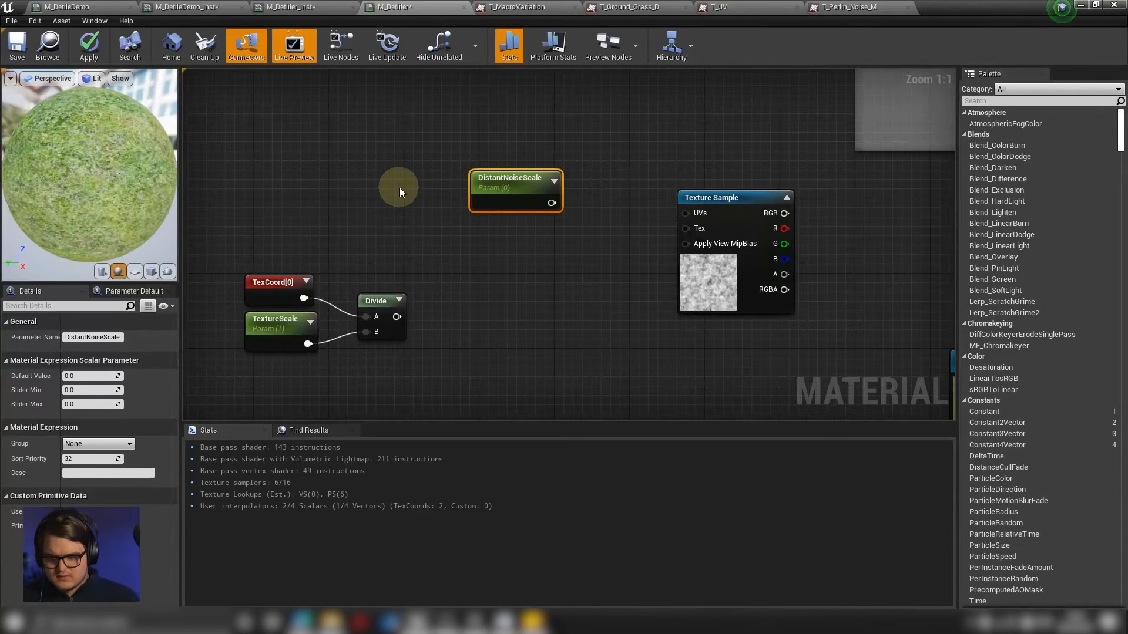
pyautogui.click(627, 213)
pyautogui.moveTo(303, 298); pyautogui.dragTo(637, 236)
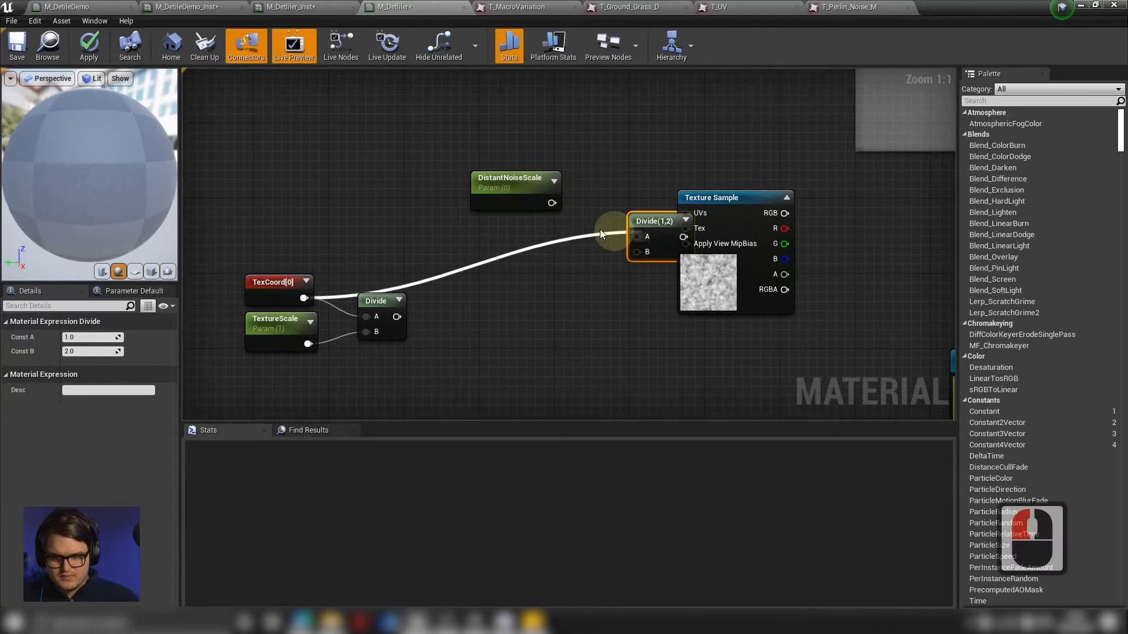
pyautogui.moveTo(552, 202); pyautogui.dragTo(638, 252)
# Set the DistantNoiseScale parameter's default value to 1 and move its node closer to the TexCoord node.
pyautogui.click(505, 179)
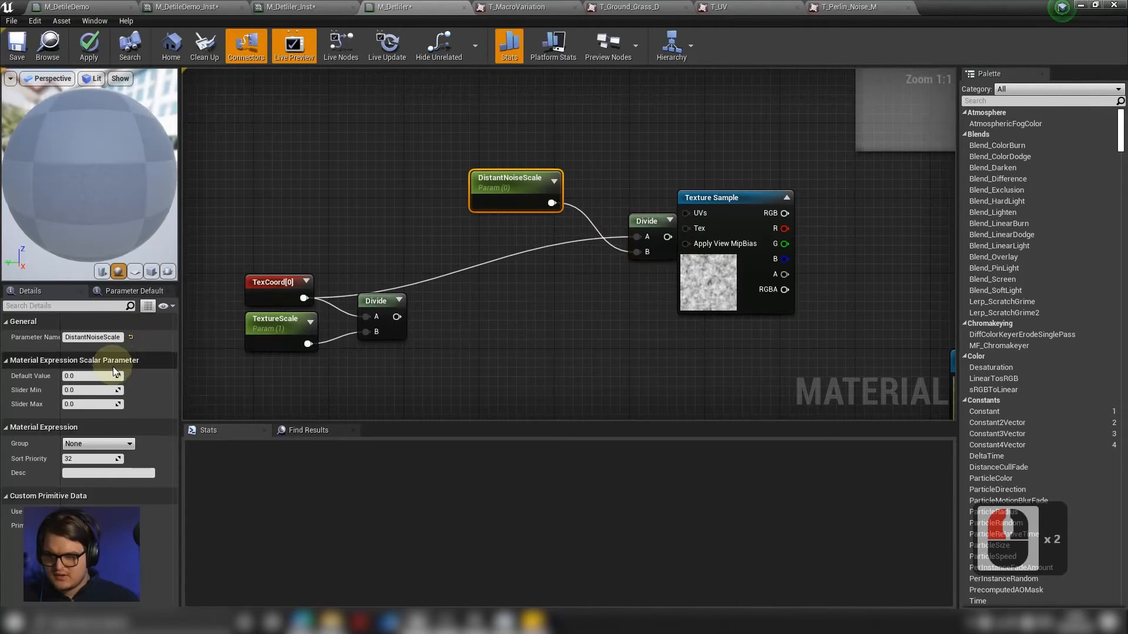
pyautogui.click(98, 374)
pyautogui.write('1')
pyautogui.click(508, 226)
pyautogui.moveTo(532, 185); pyautogui.dragTo(522, 205)
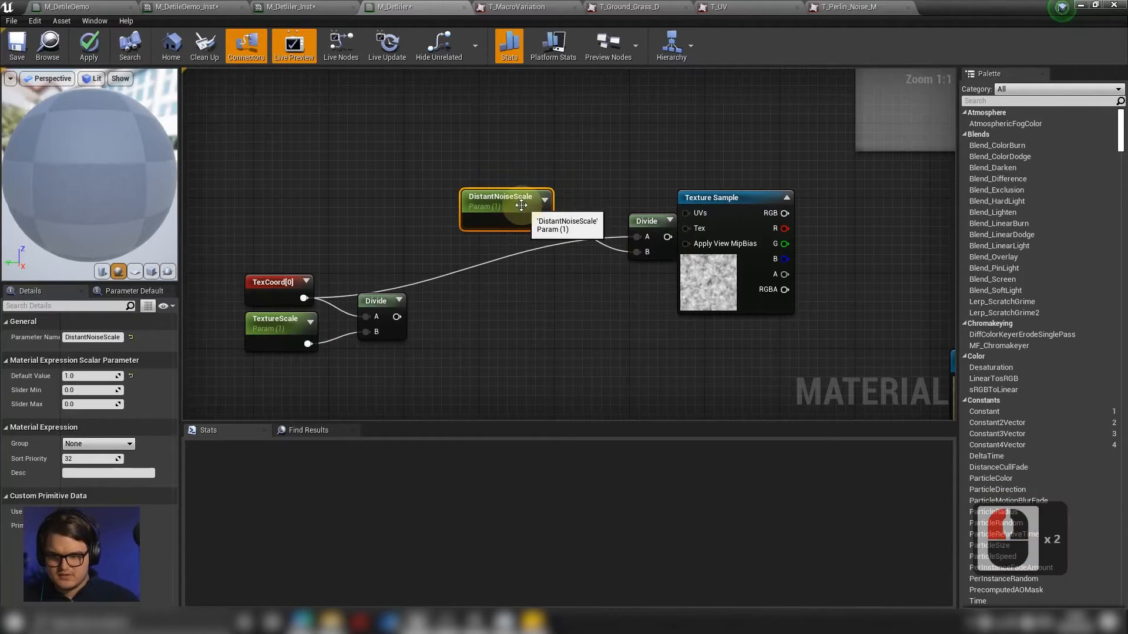
# Set the DistantNoiseScale parameter's default value to 47.
pyautogui.click(106, 376)
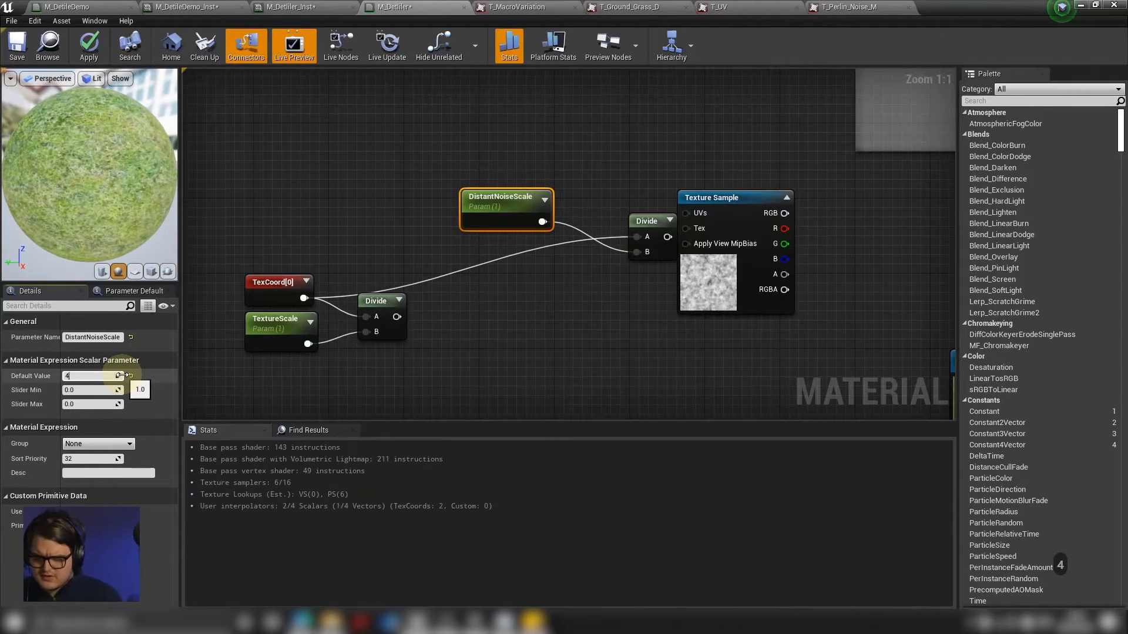
pyautogui.write('47')
pyautogui.press('BackSpace')
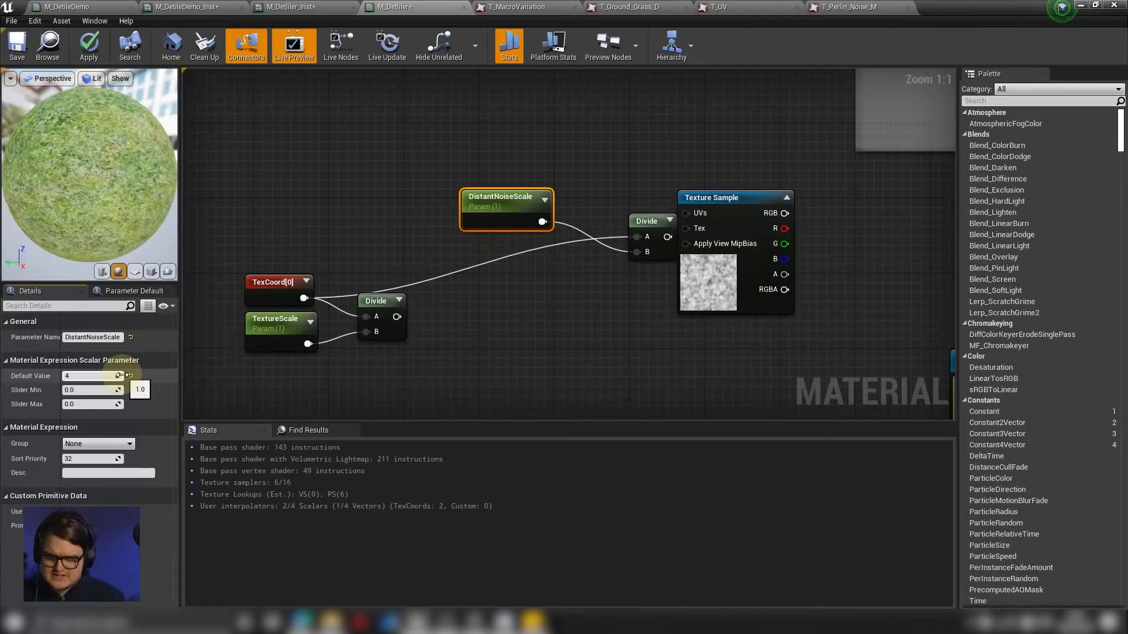
pyautogui.press('Return')
# Reposition the DistantNoiseScale and Divide nodes and connect the Divide output to the noise Texture Sample's UVs.
pyautogui.moveTo(676, 181); pyautogui.dragTo(509, 257)
pyautogui.moveTo(472, 215); pyautogui.dragTo(424, 202)
pyautogui.moveTo(644, 193); pyautogui.dragTo(618, 228, button='right')
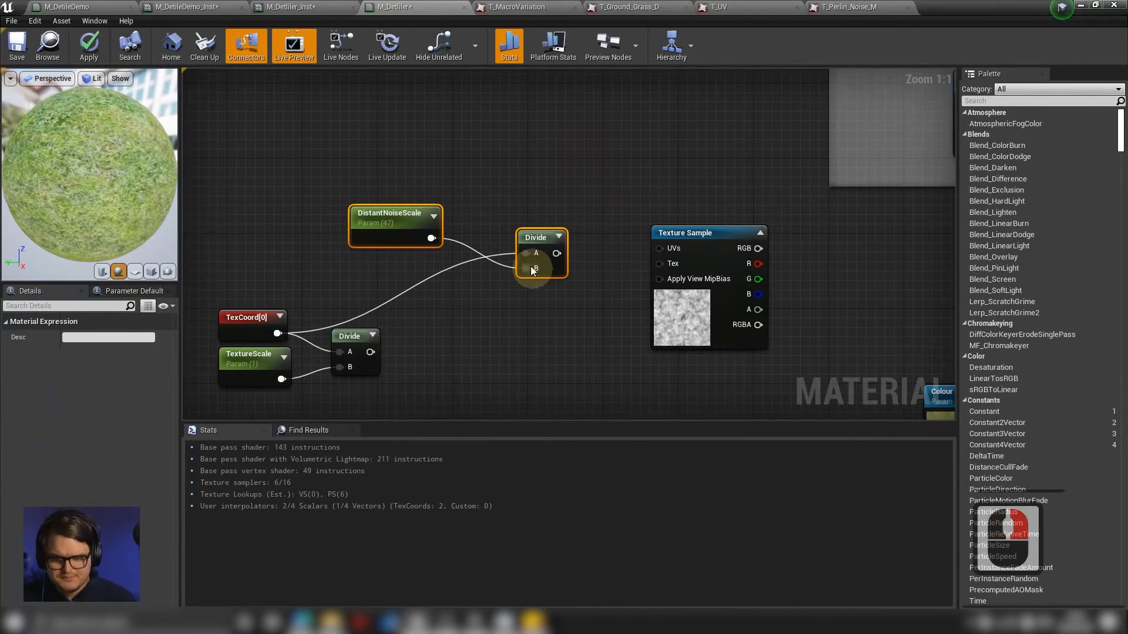
pyautogui.moveTo(532, 264); pyautogui.dragTo(631, 260)
# Open the Perlin noise texture used by the new Texture Sample and examine its pattern up close.
pyautogui.doubleClick(682, 314)
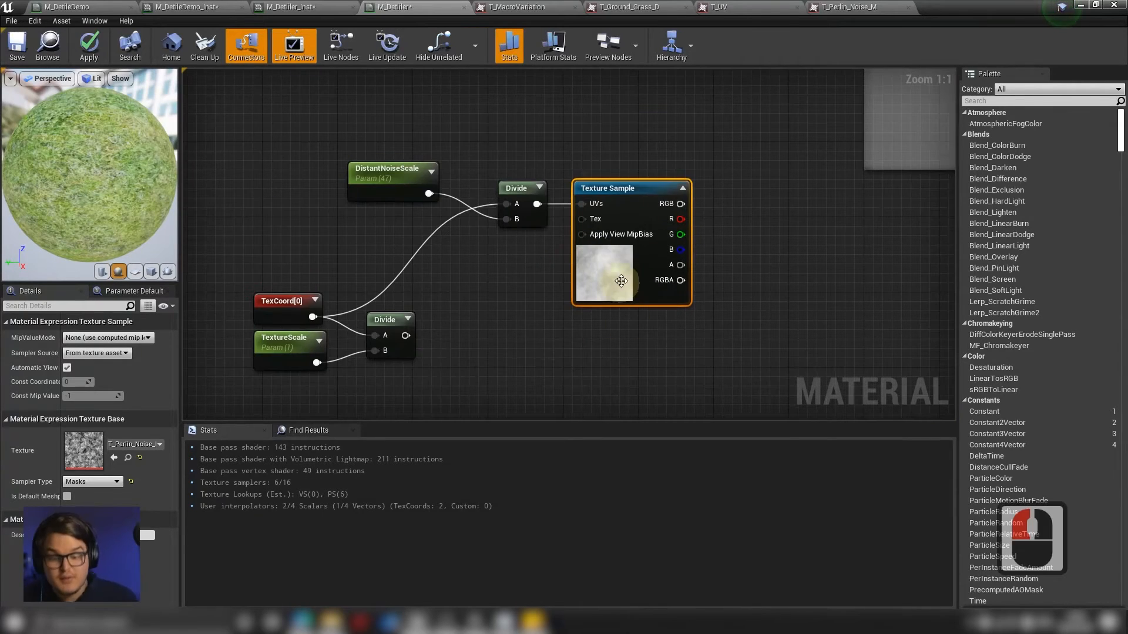
pyautogui.click(619, 272)
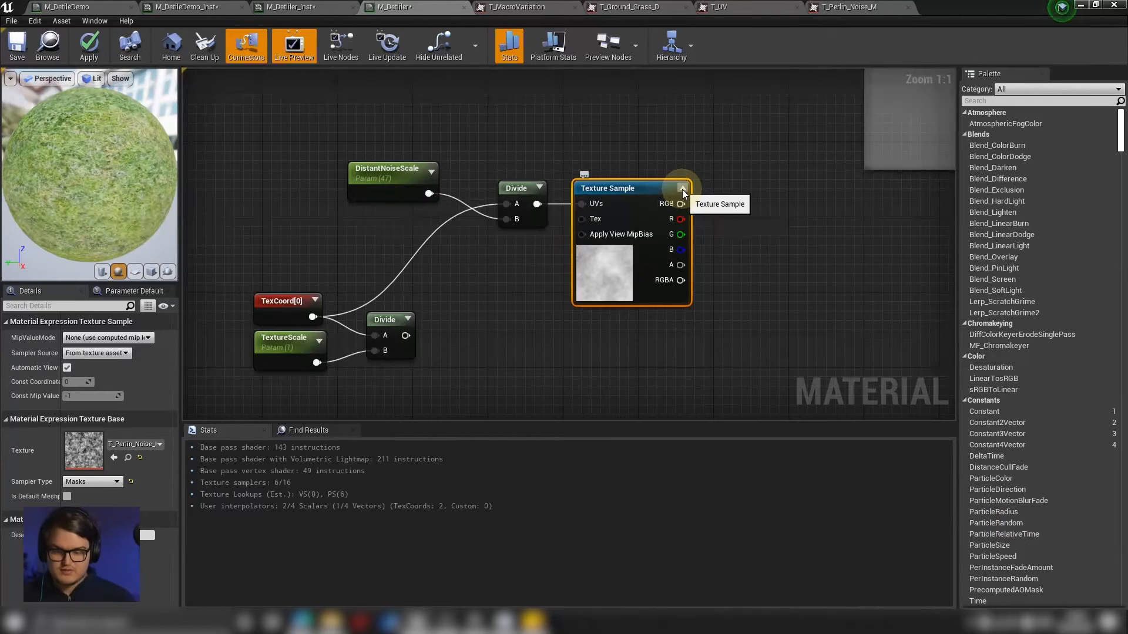
pyautogui.click(363, 348)
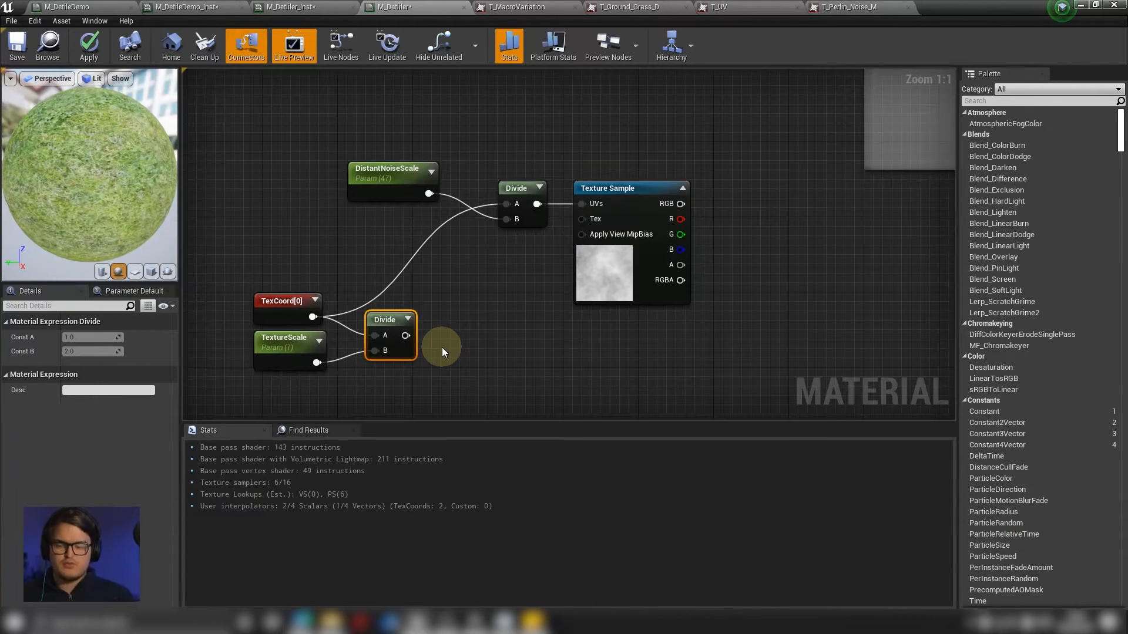
pyautogui.click(588, 282)
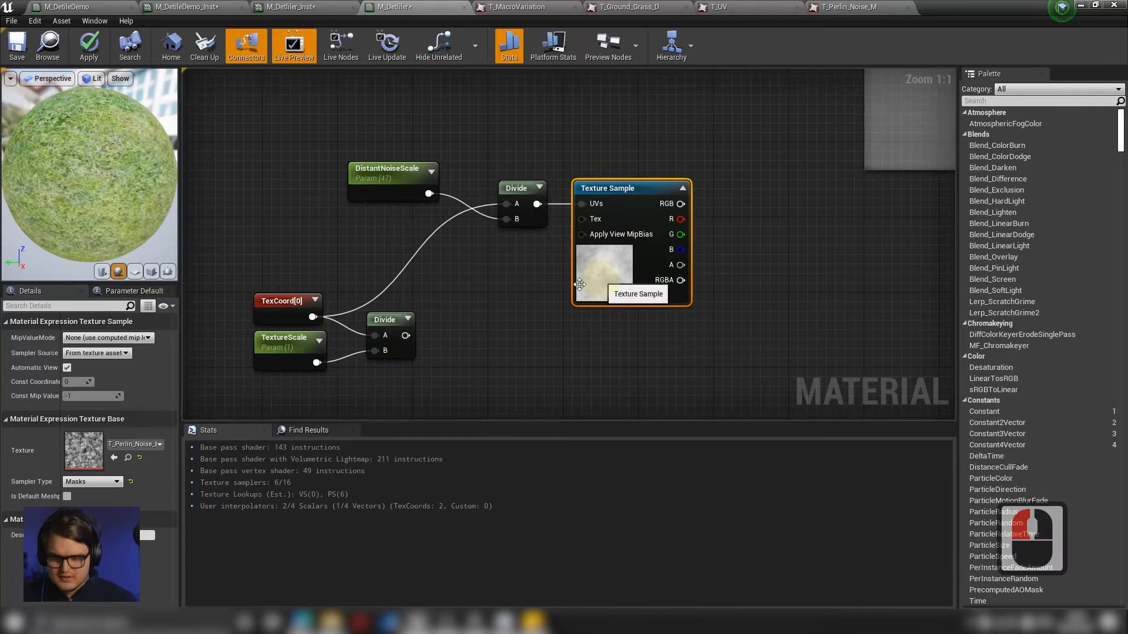
pyautogui.doubleClick(588, 282)
pyautogui.moveTo(491, 265); pyautogui.dragTo(428, 340, button='right')
pyautogui.scroll(-1, 428, 340)
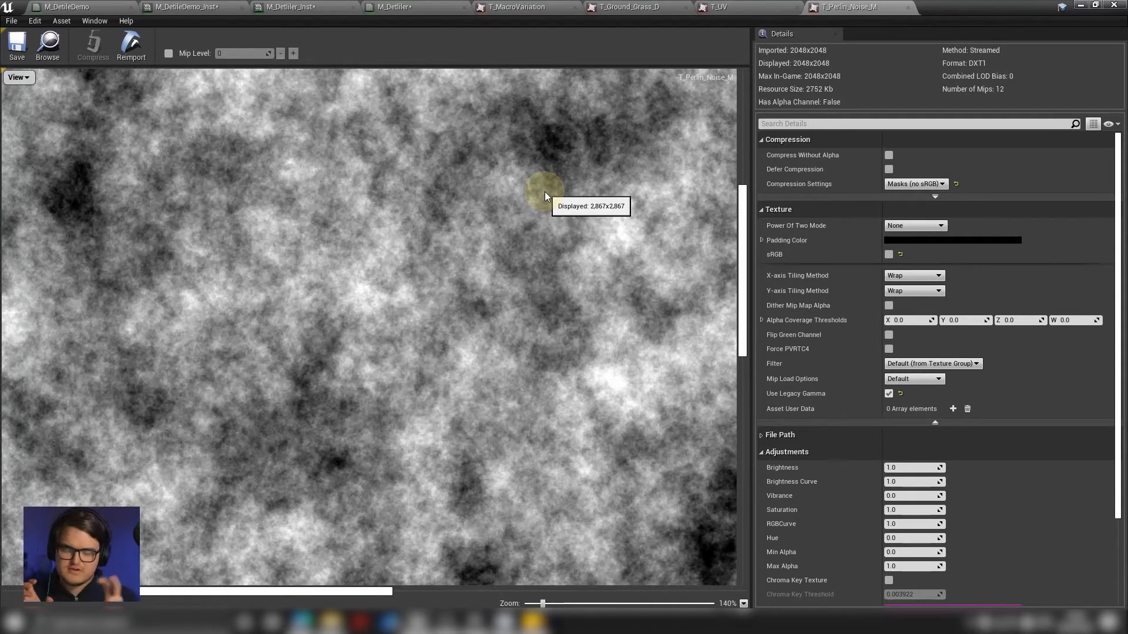
# Return to the M_Detiler graph and add a Multiply node beside the Perlin noise Texture Sample.
pyautogui.moveTo(643, 259); pyautogui.dragTo(375, 392, button='right')
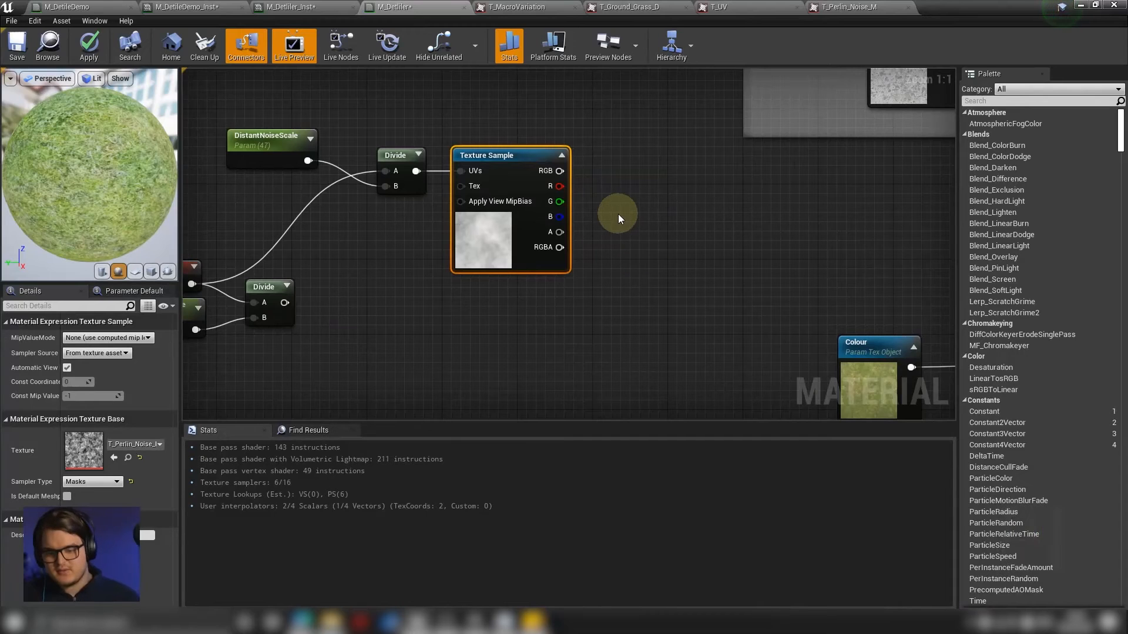
pyautogui.moveTo(617, 226); pyautogui.dragTo(595, 240, button='right')
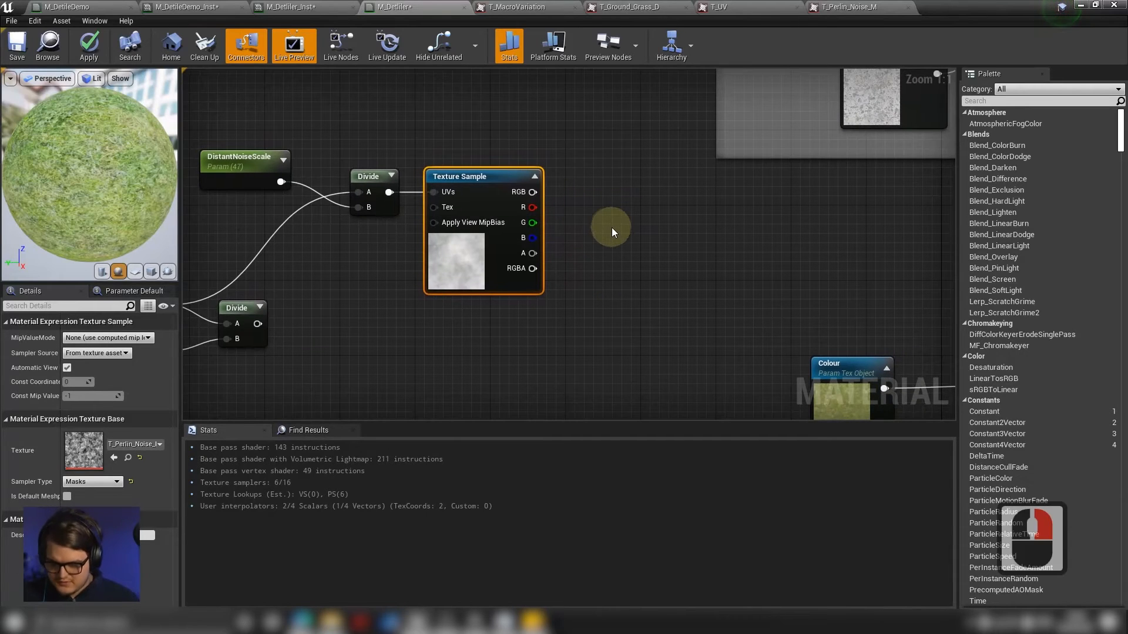
pyautogui.click(617, 205)
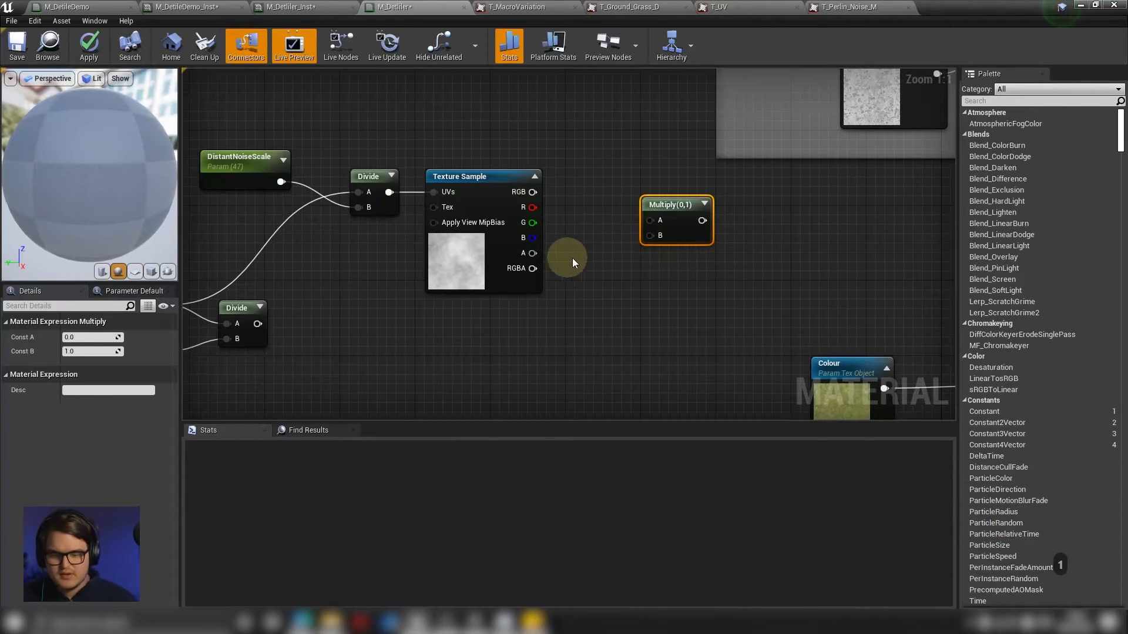
# Add a scalar parameter named DistantNoisePosteriseSteps near the new Multiply node.
pyautogui.click(611, 278)
pyautogui.rightClick(608, 278)
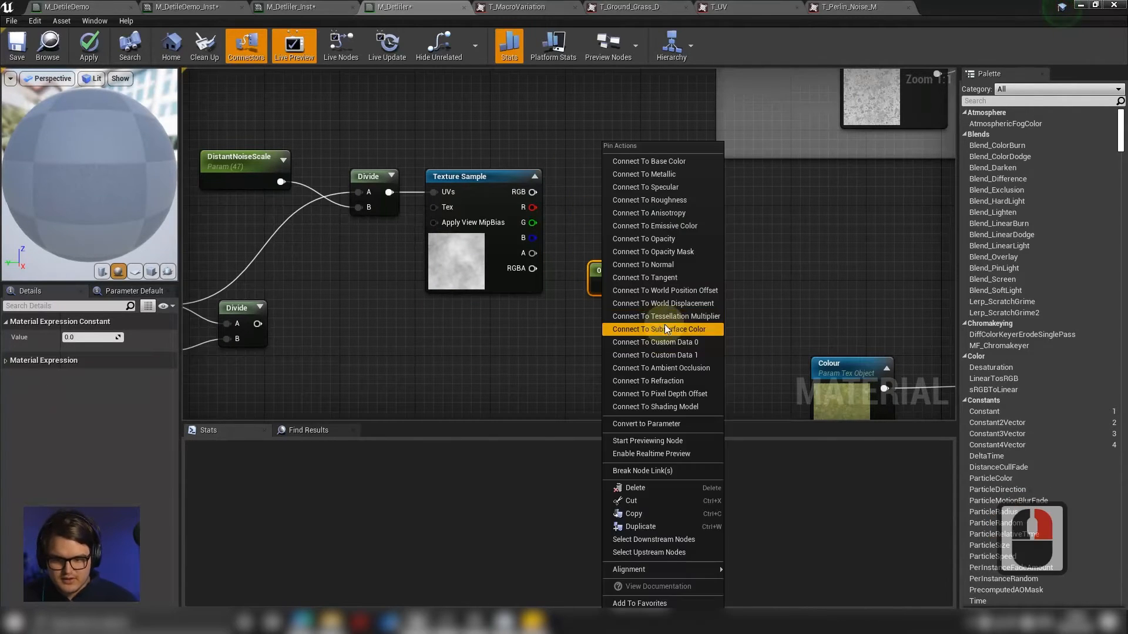
pyautogui.click(664, 327)
pyautogui.write('DistantNoisePosteriseSteps')
pyautogui.press('Return')
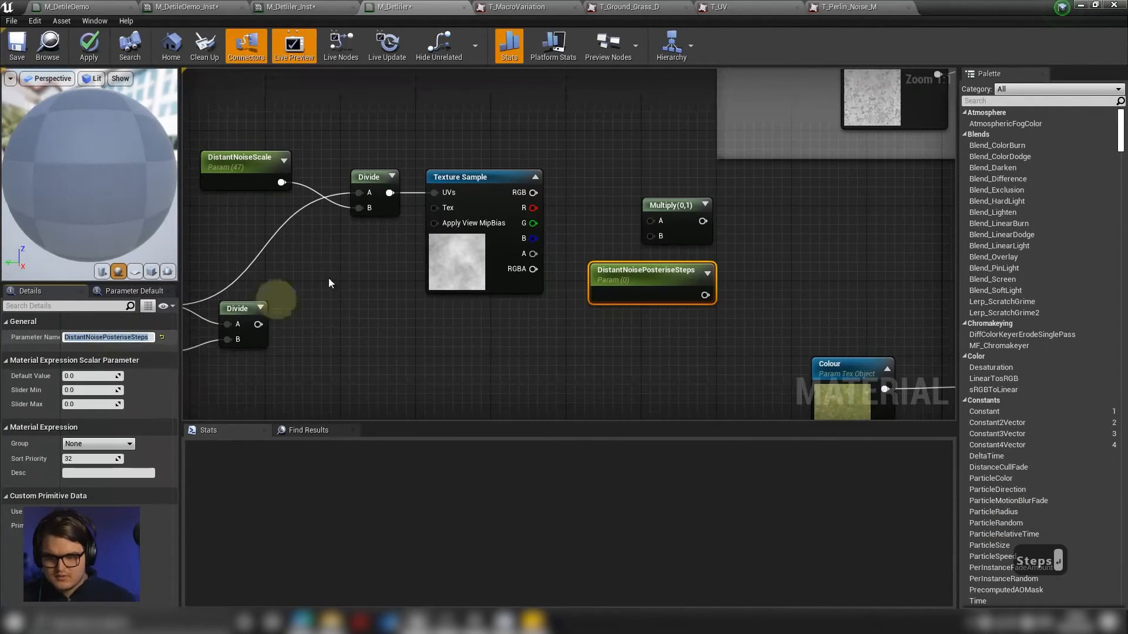
# Place DistantNoisePosteriseSteps beneath the noise Texture Sample and connect the sample's RGB and the parameter to Multiply inputs A and B.
pyautogui.moveTo(633, 275); pyautogui.dragTo(526, 312)
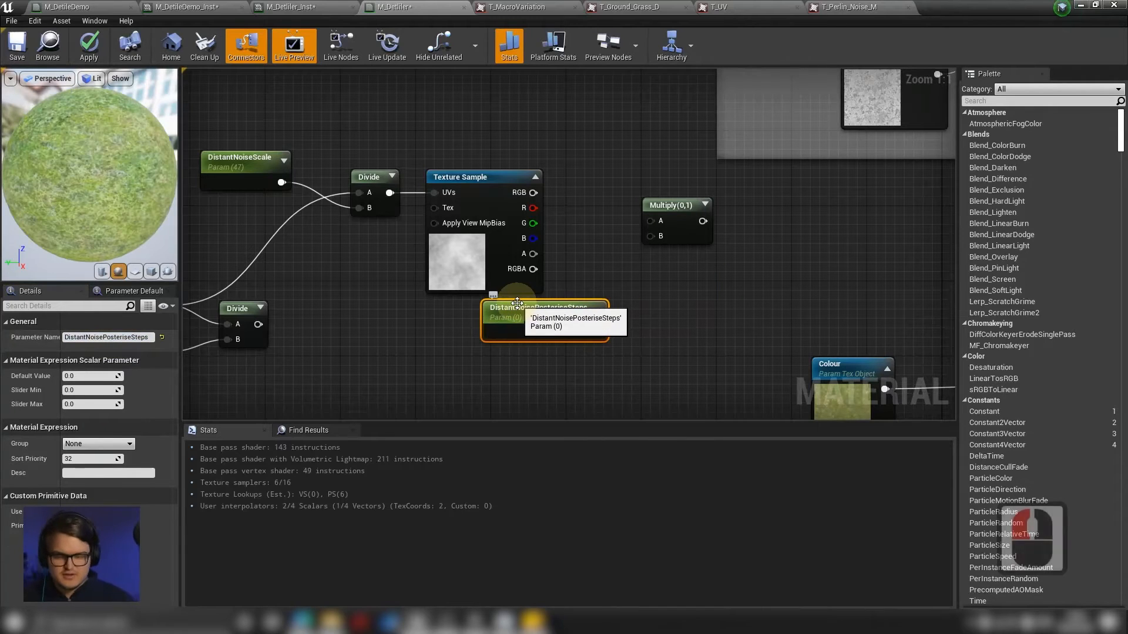
pyautogui.moveTo(497, 245); pyautogui.dragTo(515, 245)
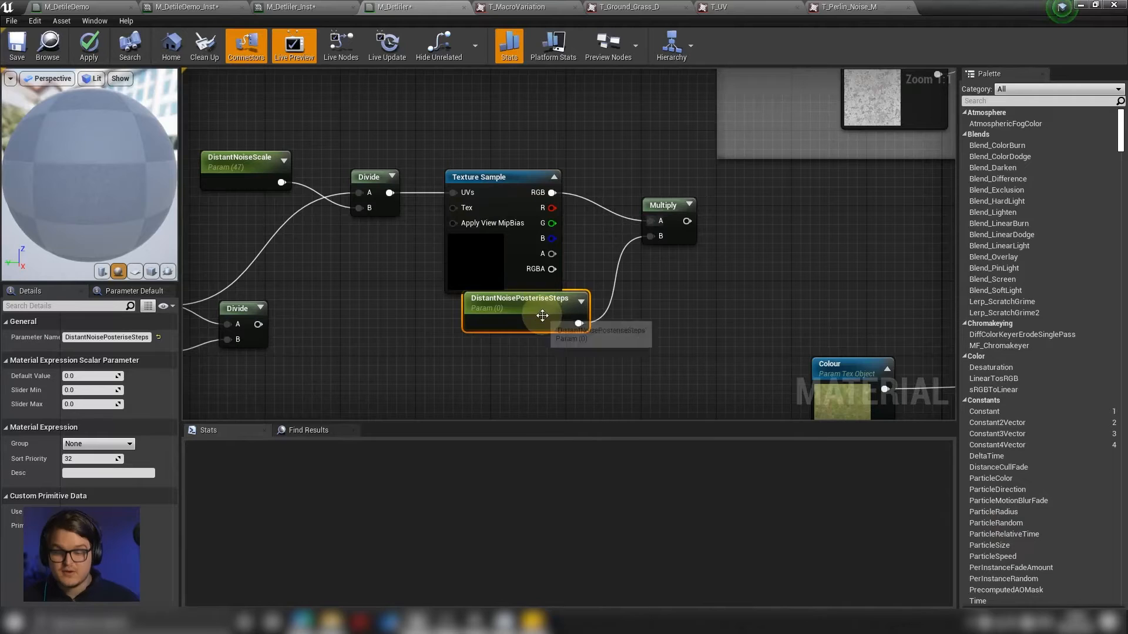
pyautogui.moveTo(543, 316); pyautogui.dragTo(523, 316)
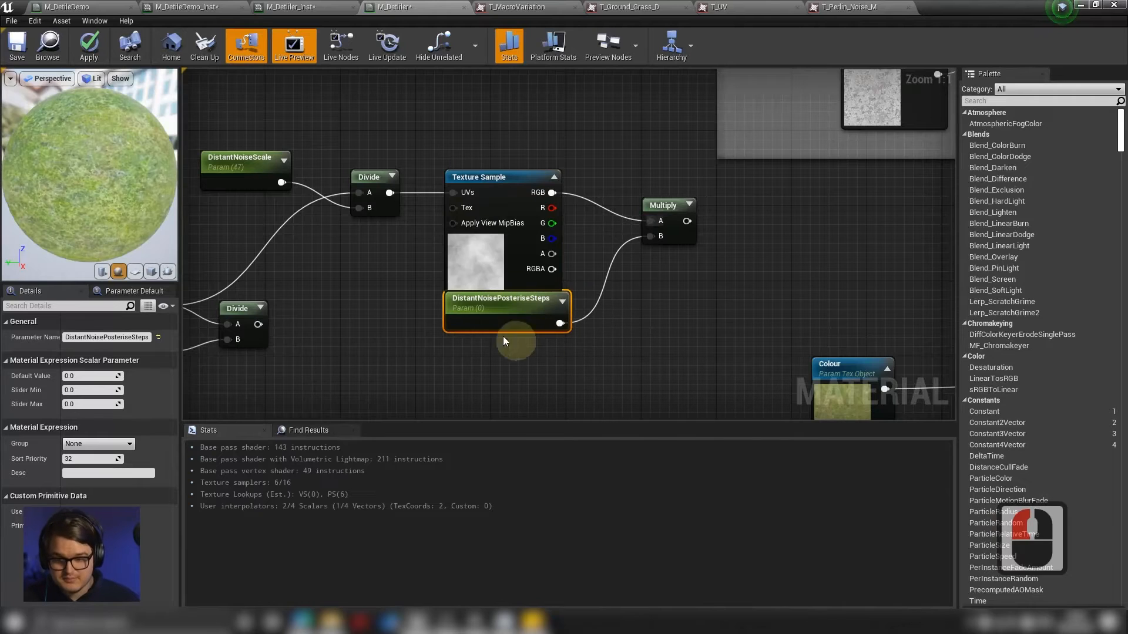
pyautogui.moveTo(660, 262); pyautogui.dragTo(567, 285, button='right')
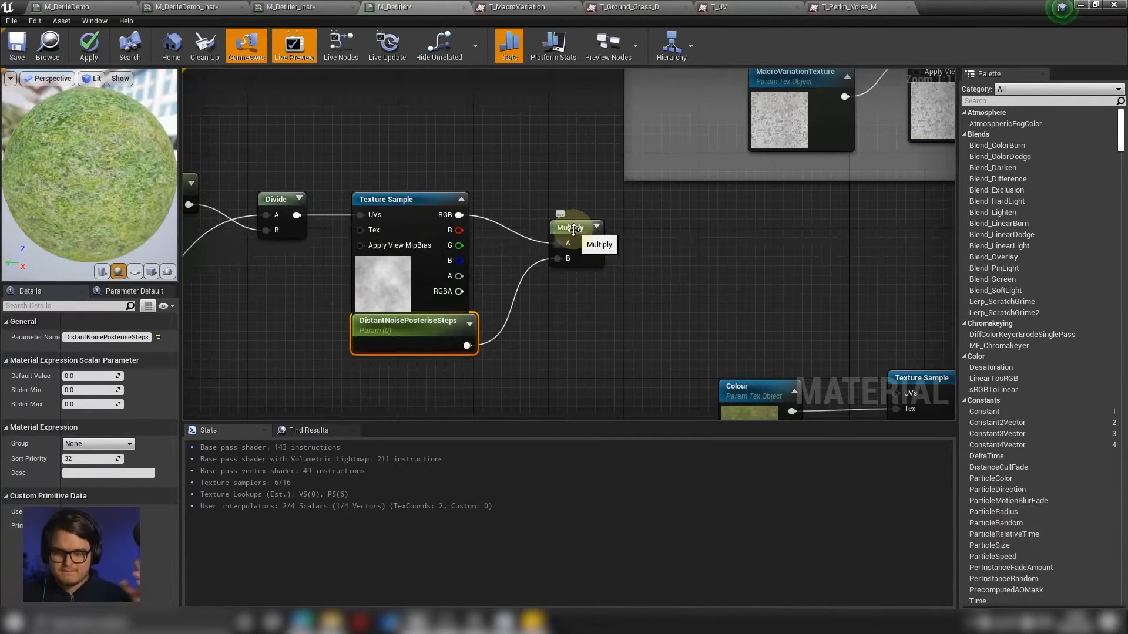
pyautogui.moveTo(519, 279); pyautogui.dragTo(596, 274, button='right')
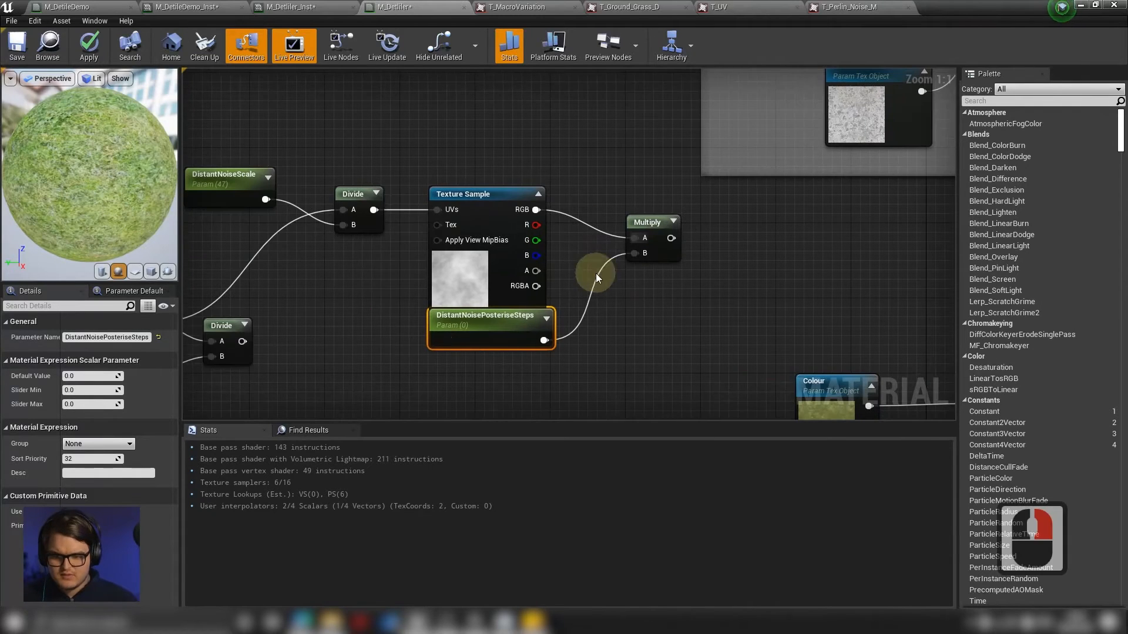
# Set the DistantNoisePosteriseSteps parameter's default value to 3.
pyautogui.click(85, 376)
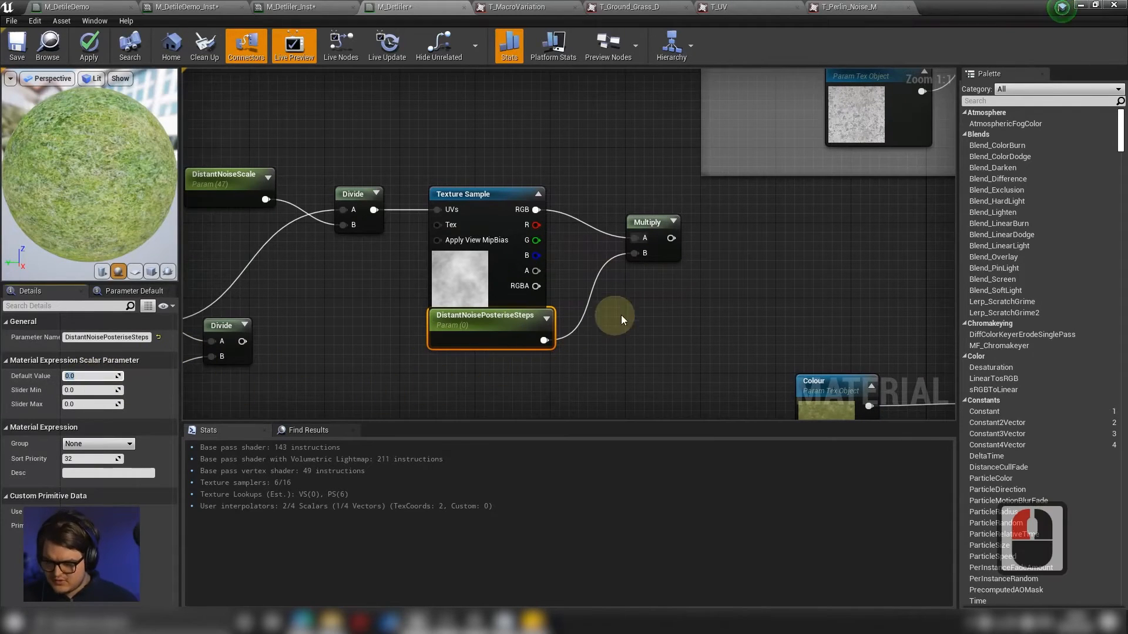
pyautogui.write('3')
pyautogui.press('Return')
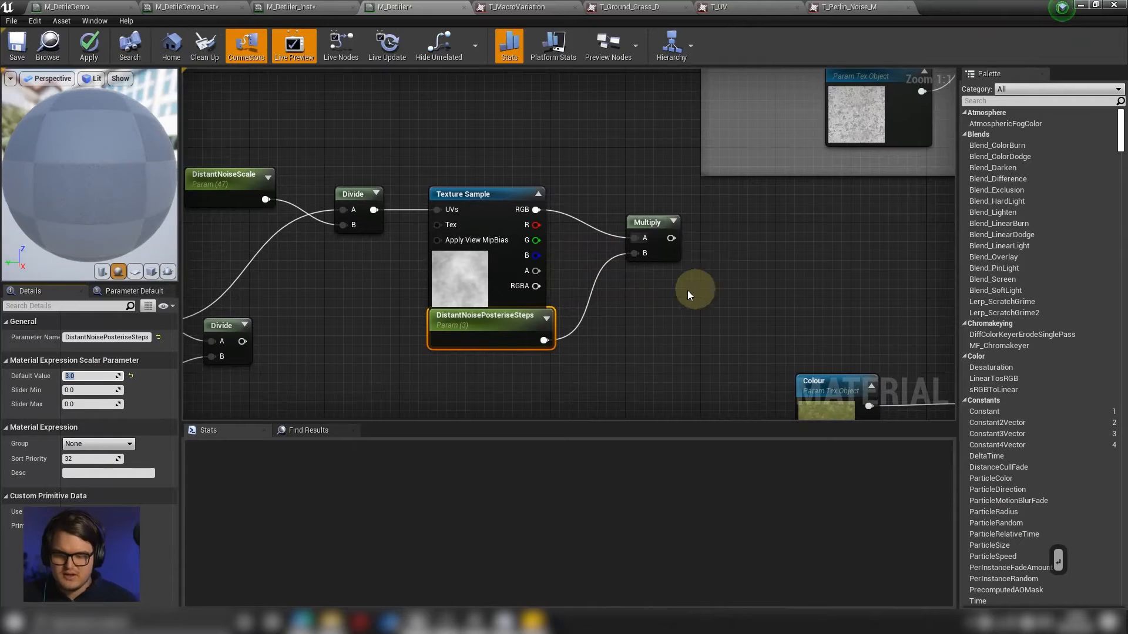
pyautogui.moveTo(618, 298); pyautogui.dragTo(586, 304, button='right')
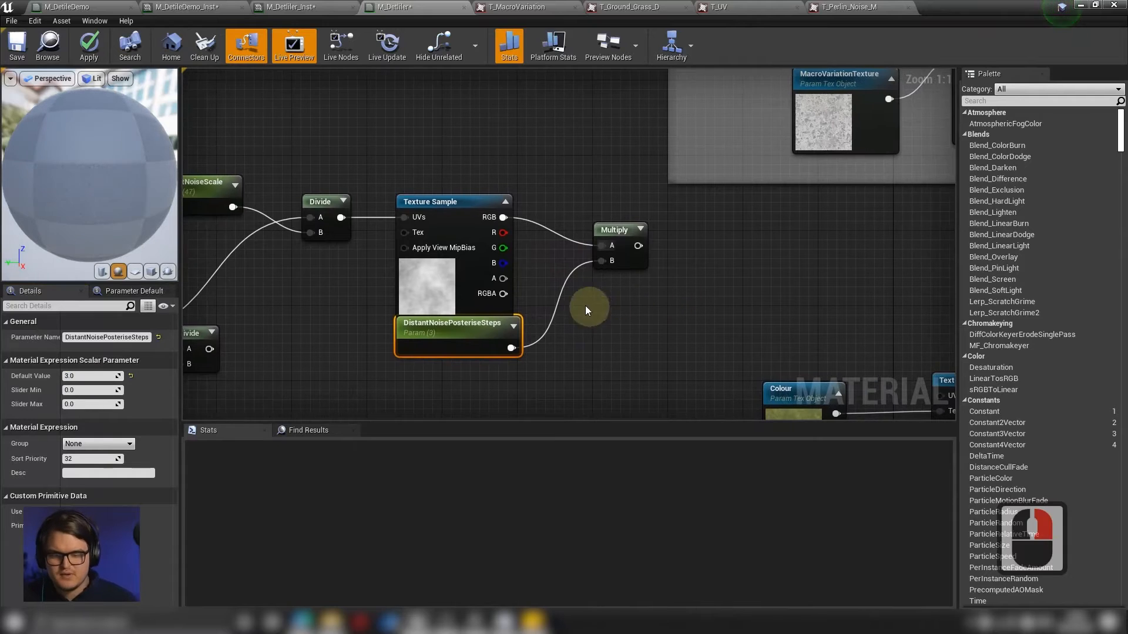
# Add a Round node after the Multiply node and feed the Multiply output into it.
pyautogui.click(463, 291)
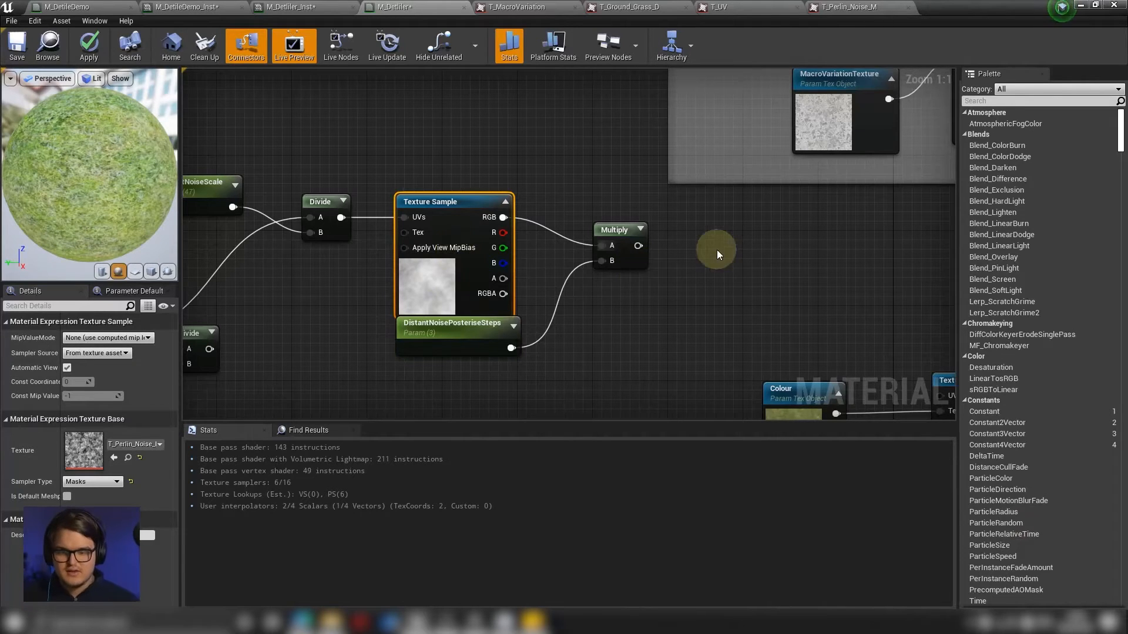
pyautogui.moveTo(705, 252); pyautogui.dragTo(639, 245, button='right')
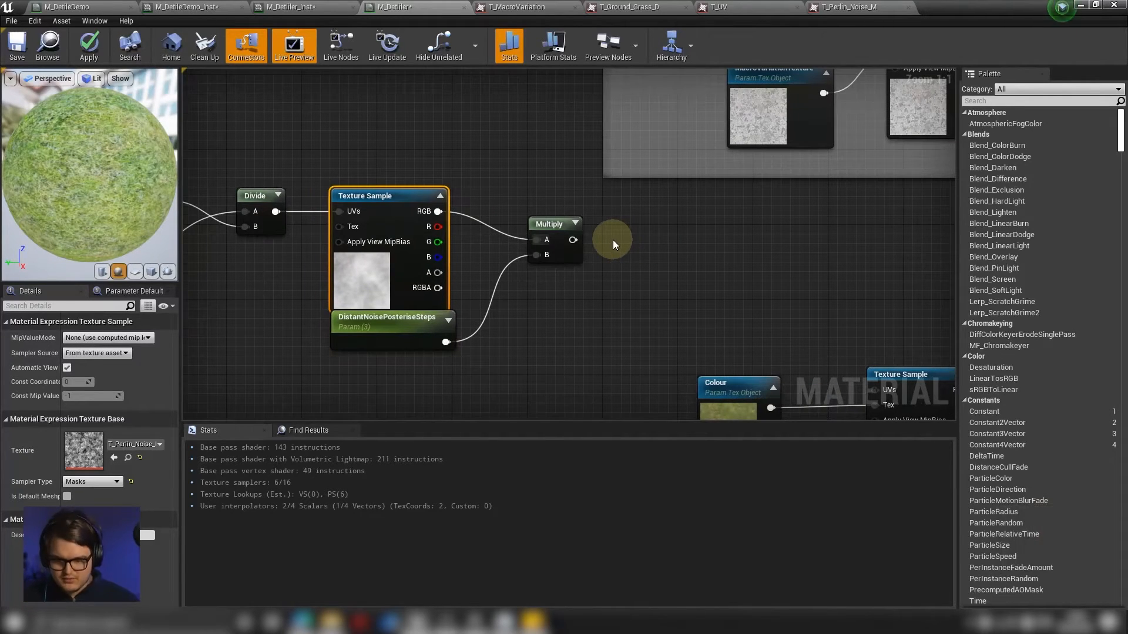
pyautogui.rightClick(636, 238)
pyautogui.write('ro')
pyautogui.press('Return')
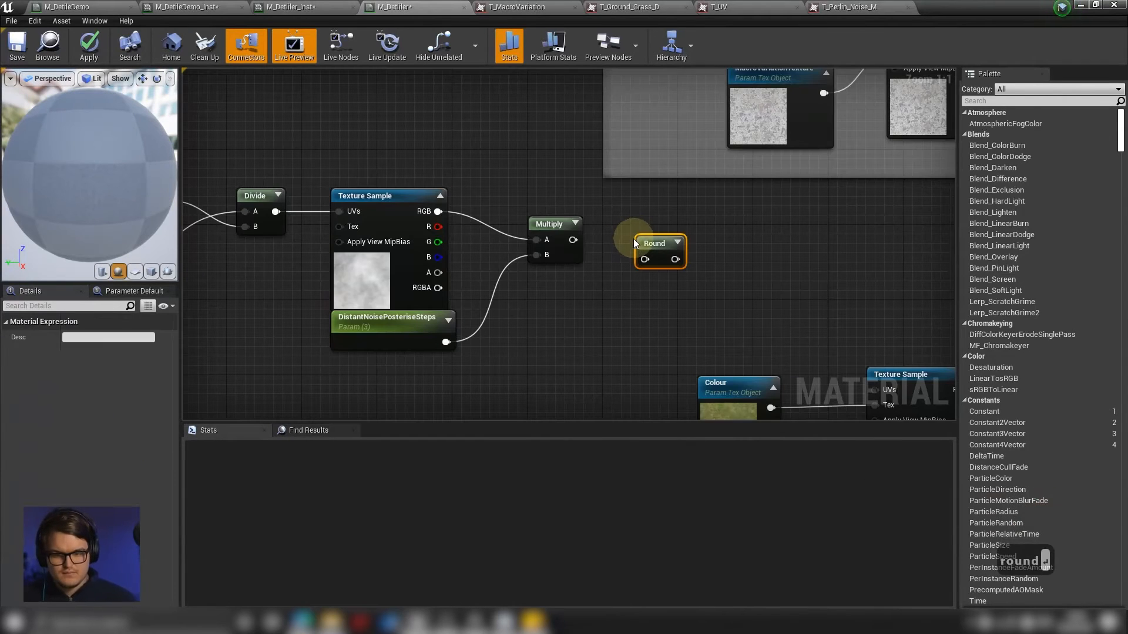
pyautogui.moveTo(651, 242); pyautogui.dragTo(622, 228)
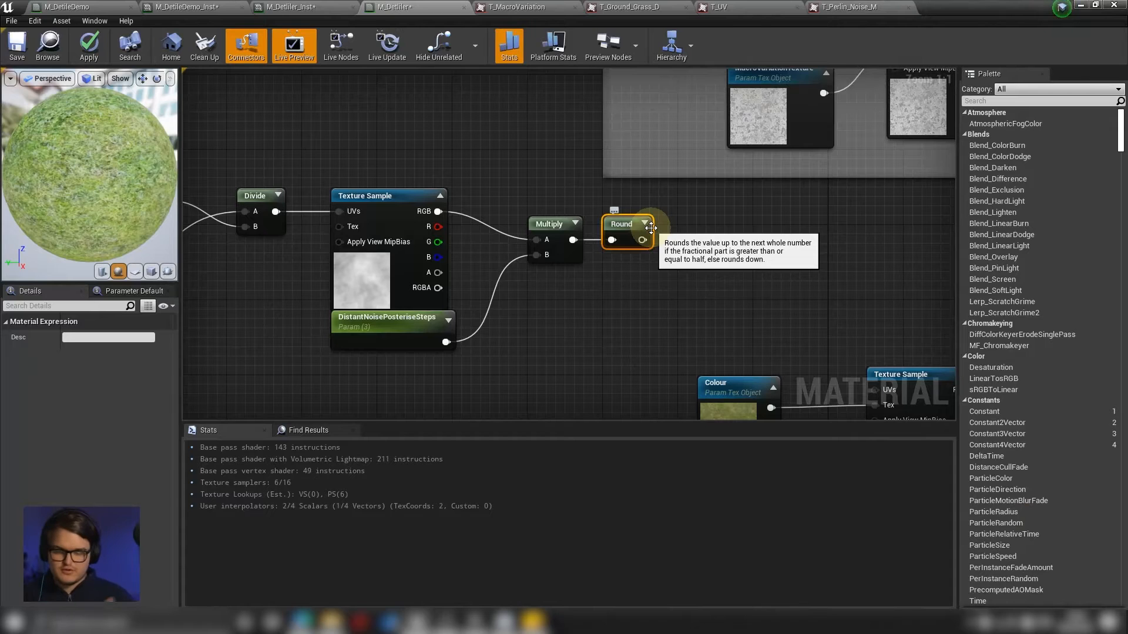
pyautogui.moveTo(631, 221); pyautogui.dragTo(621, 260, button='right')
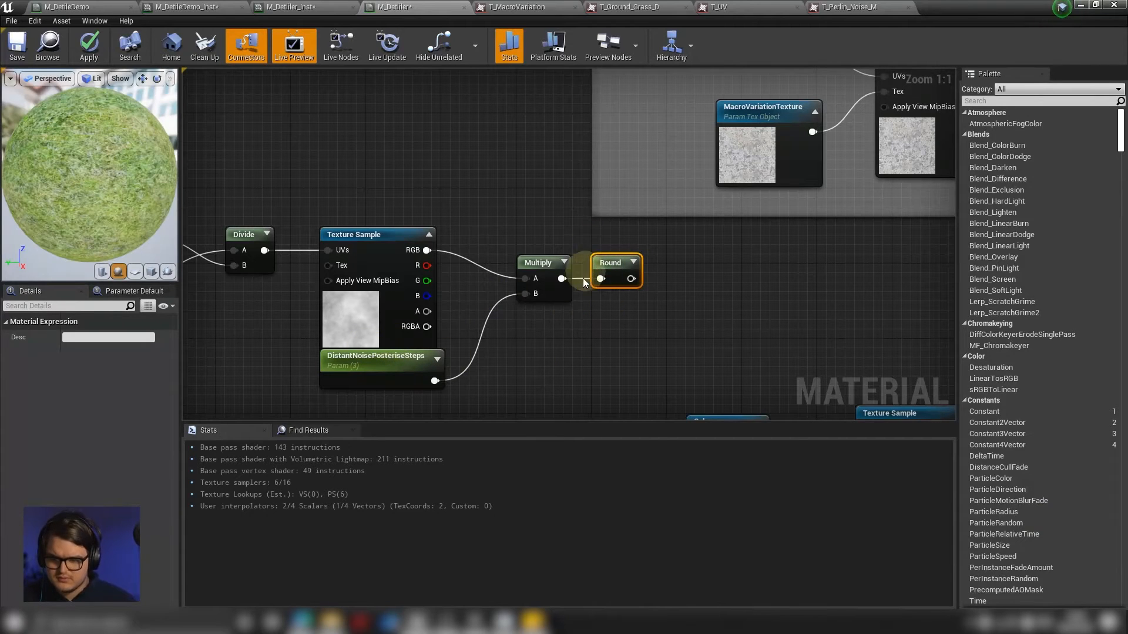
# Move the Multiply and Round nodes together closer to the noise Texture Sample.
pyautogui.moveTo(653, 244); pyautogui.dragTo(526, 299)
pyautogui.moveTo(542, 272); pyautogui.dragTo(494, 274)
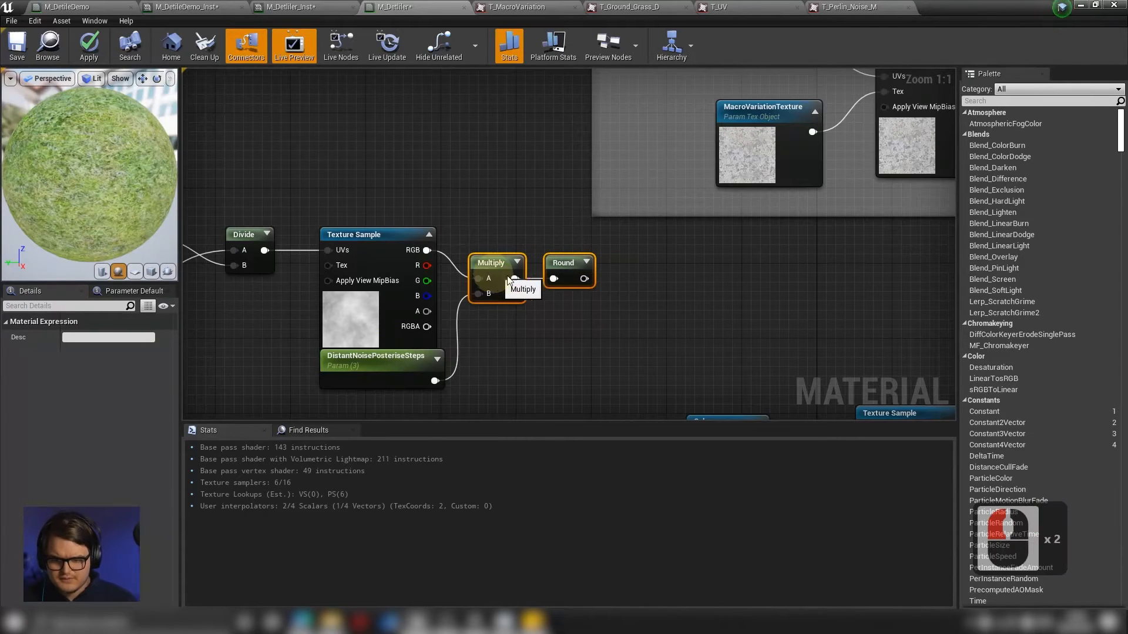
pyautogui.click(633, 267)
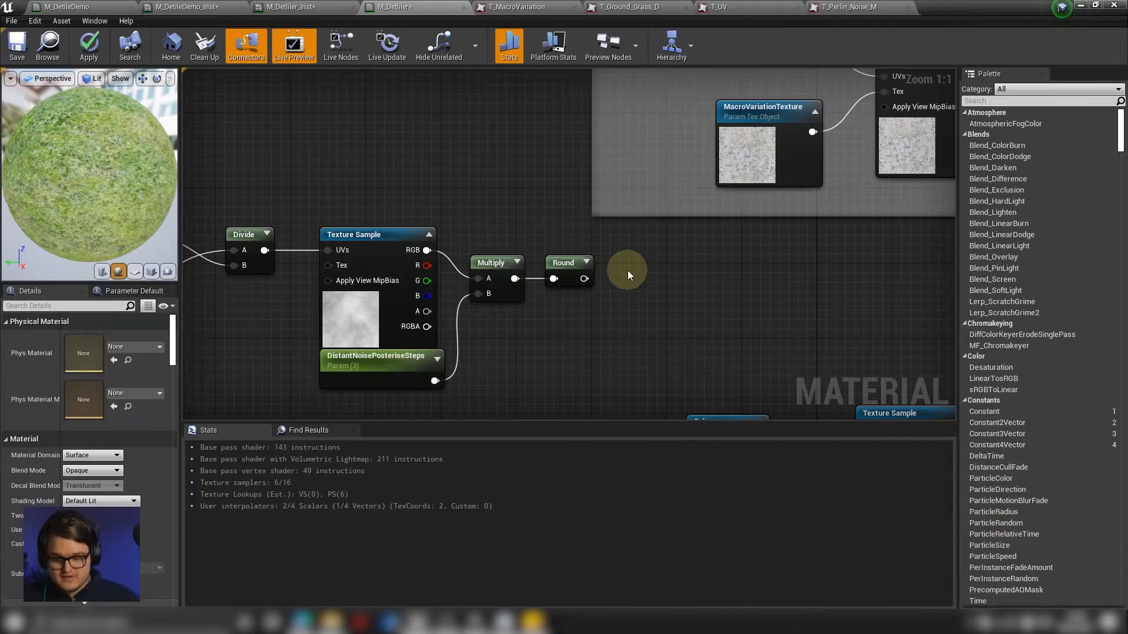
# Add a Divide node aligned after Round, with Round feeding input A and DistantNoisePosteriseSteps feeding input B.
pyautogui.click(634, 270)
pyautogui.moveTo(434, 381); pyautogui.dragTo(649, 310)
pyautogui.moveTo(584, 278); pyautogui.dragTo(645, 296)
pyautogui.moveTo(659, 280); pyautogui.dragTo(637, 273)
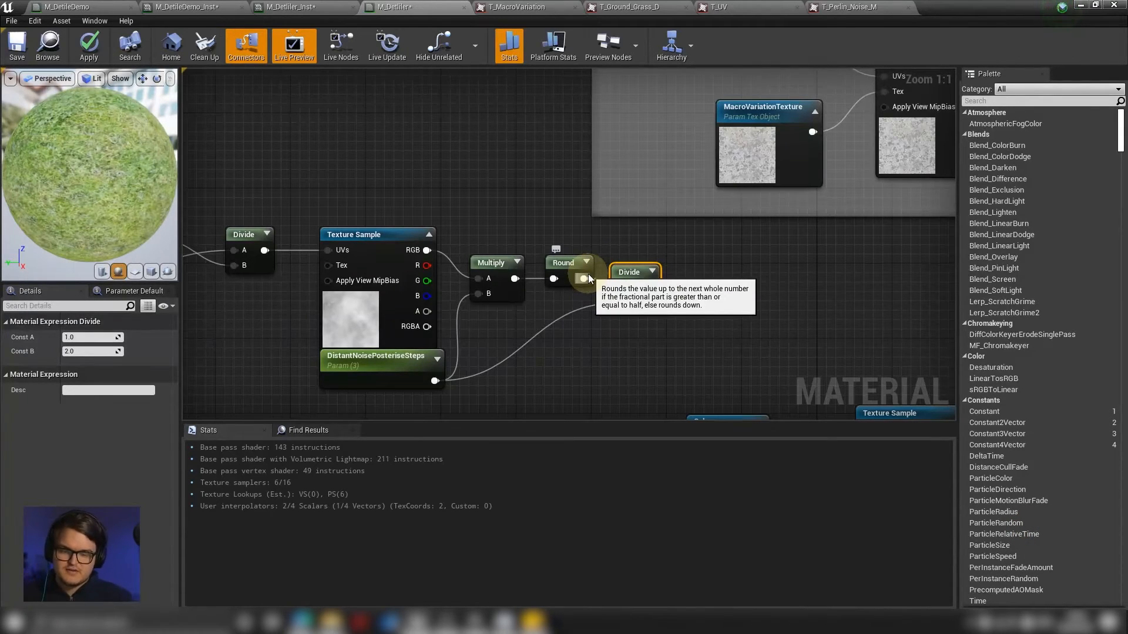
pyautogui.click(597, 268)
pyautogui.click(561, 262)
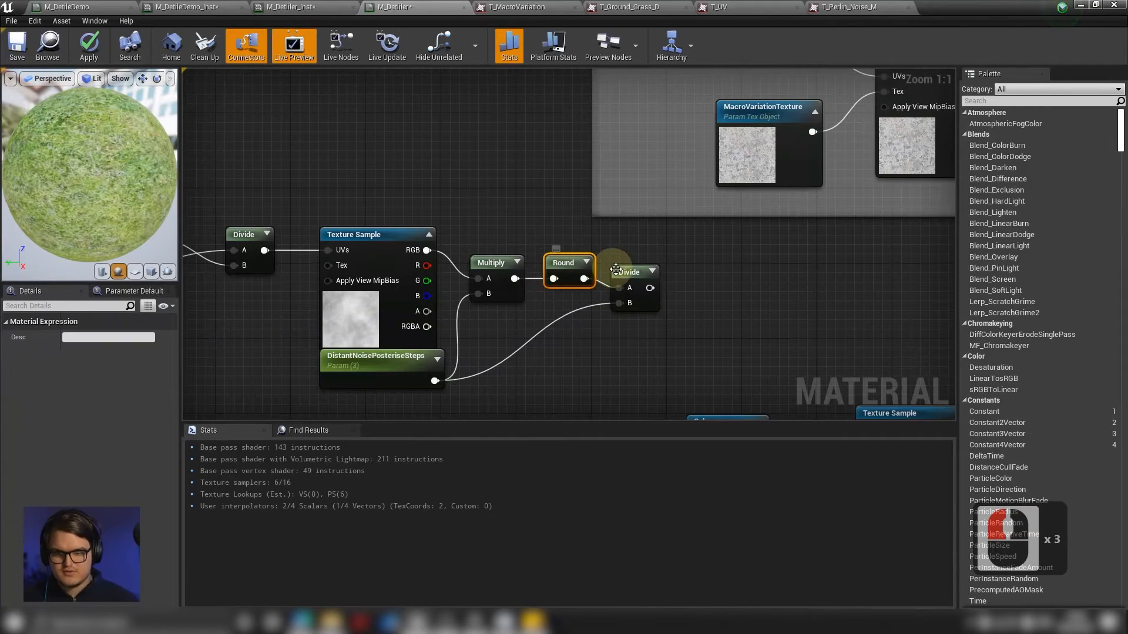
pyautogui.click(627, 267)
pyautogui.moveTo(628, 266); pyautogui.dragTo(627, 256)
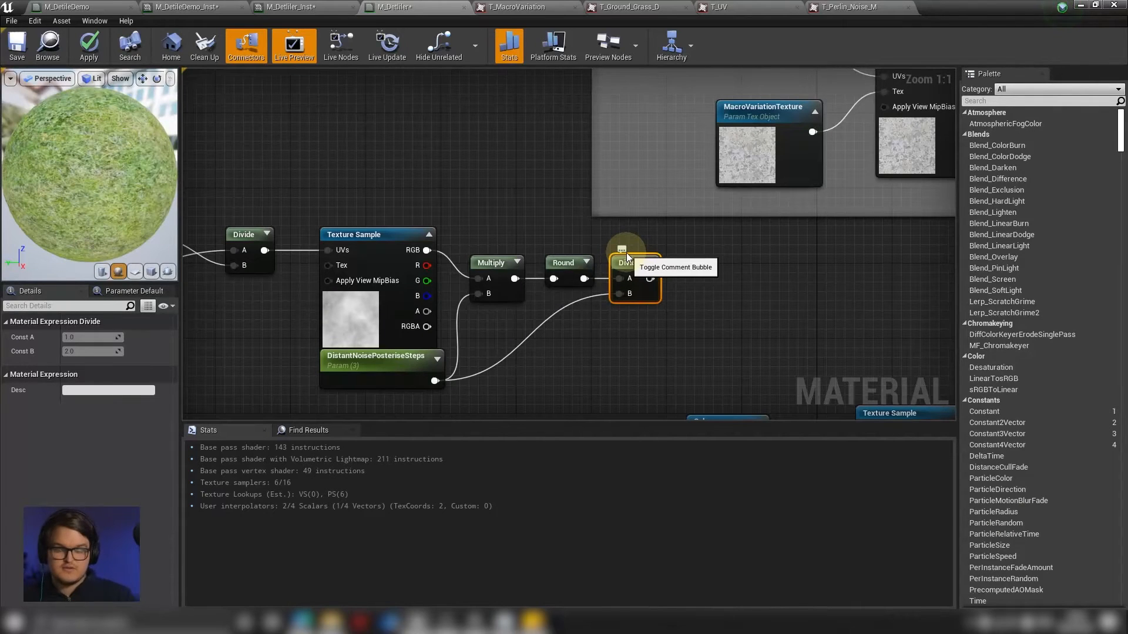
pyautogui.moveTo(687, 283); pyautogui.dragTo(691, 184, button='right')
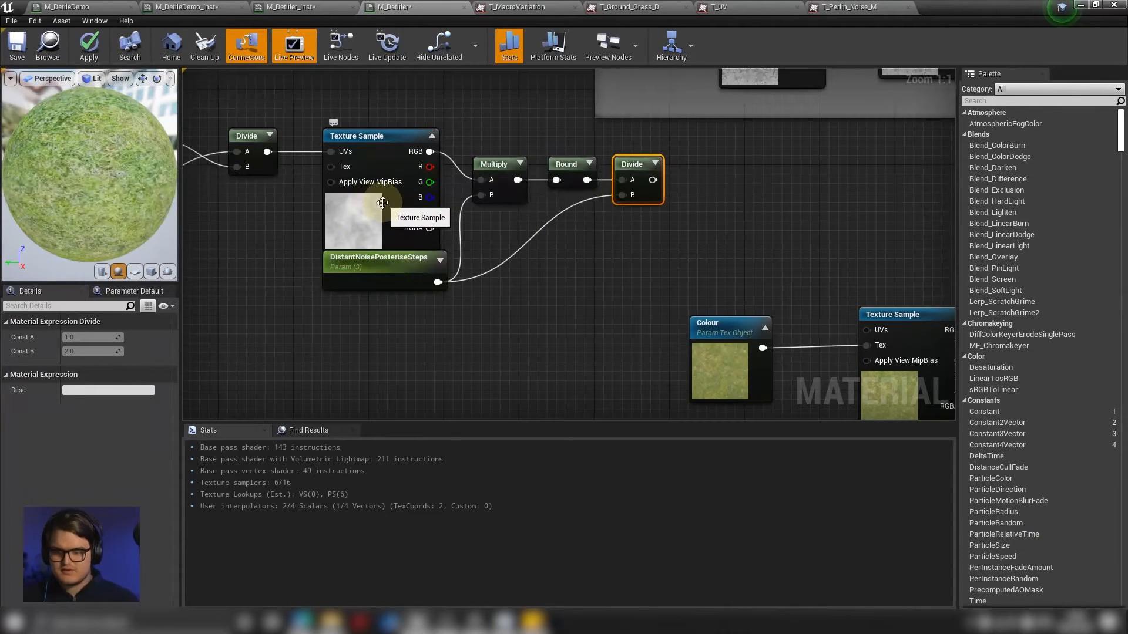
pyautogui.moveTo(628, 248); pyautogui.dragTo(706, 264, button='right')
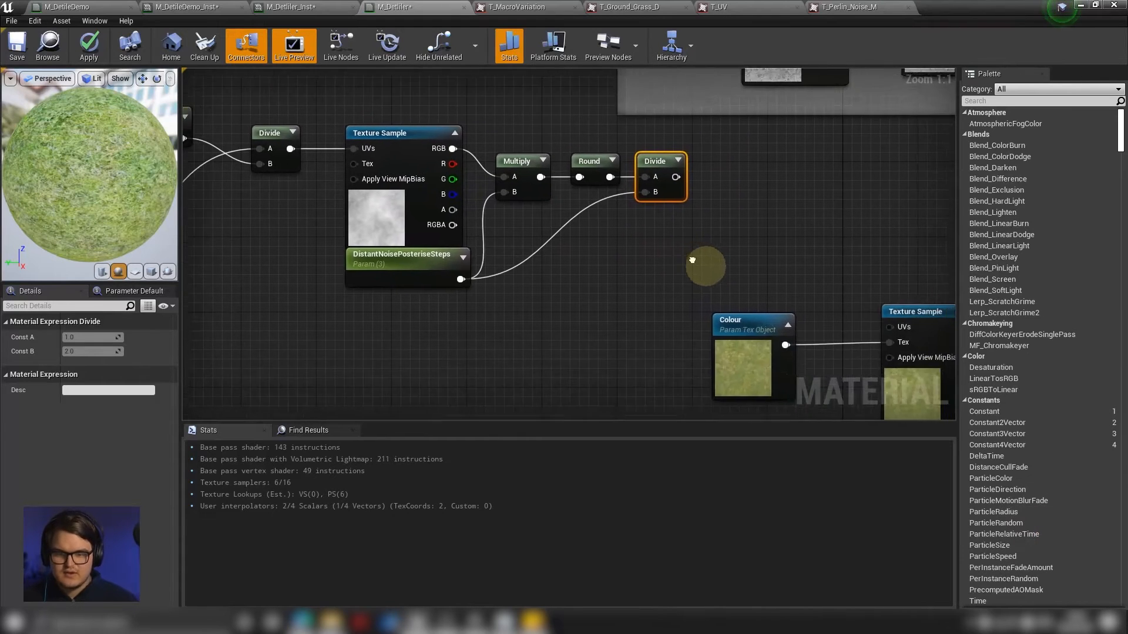
pyautogui.scroll(-2, 693, 208)
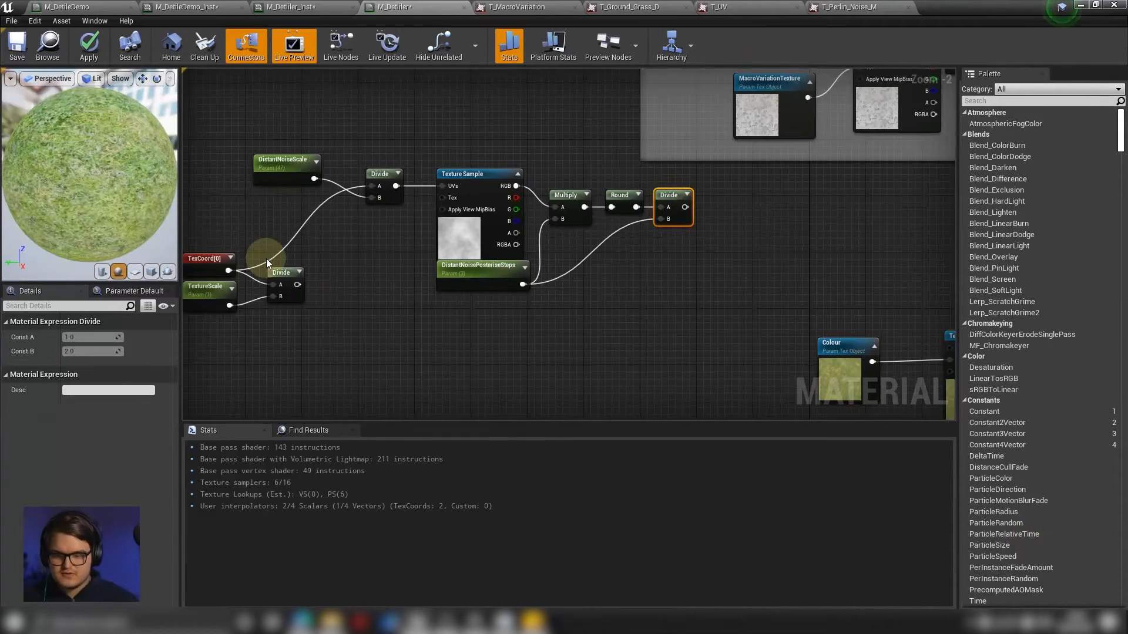
pyautogui.moveTo(325, 281); pyautogui.dragTo(399, 277, button='right')
pyautogui.moveTo(223, 337); pyautogui.dragTo(223, 338)
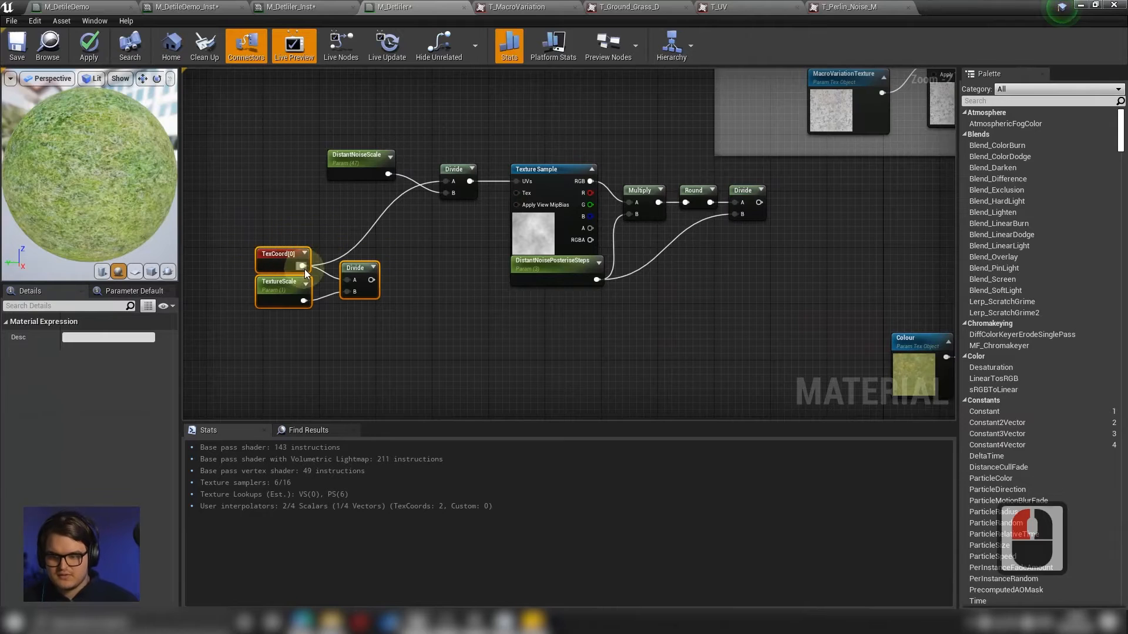
pyautogui.moveTo(387, 308); pyautogui.dragTo(450, 282, button='right')
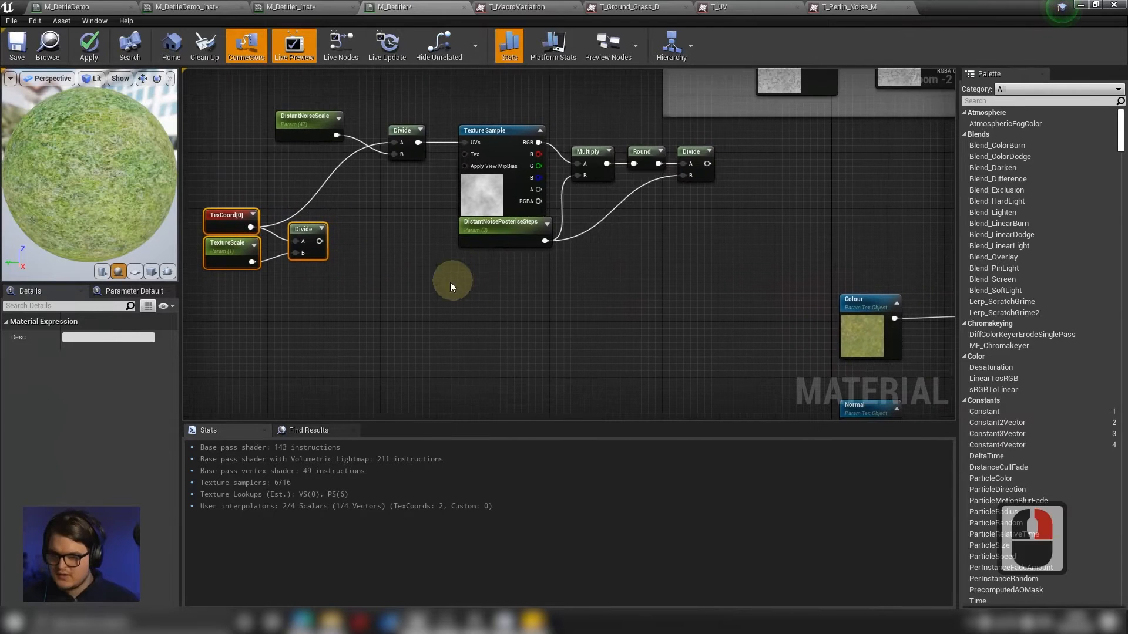
pyautogui.click(528, 292)
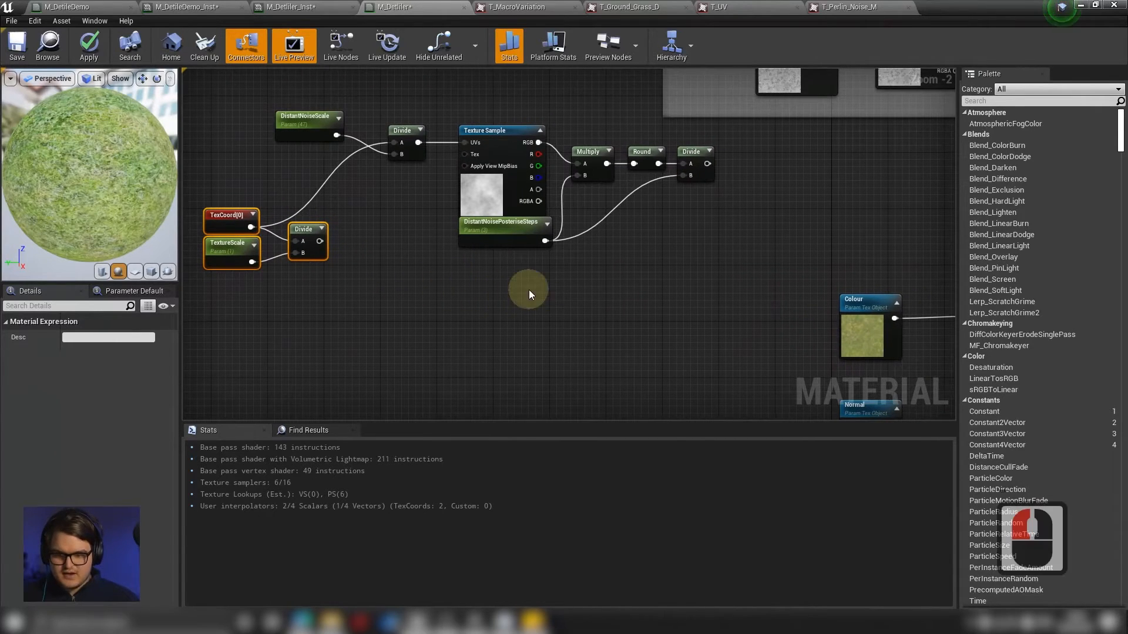
pyautogui.press('Delete')
pyautogui.press('Delete')
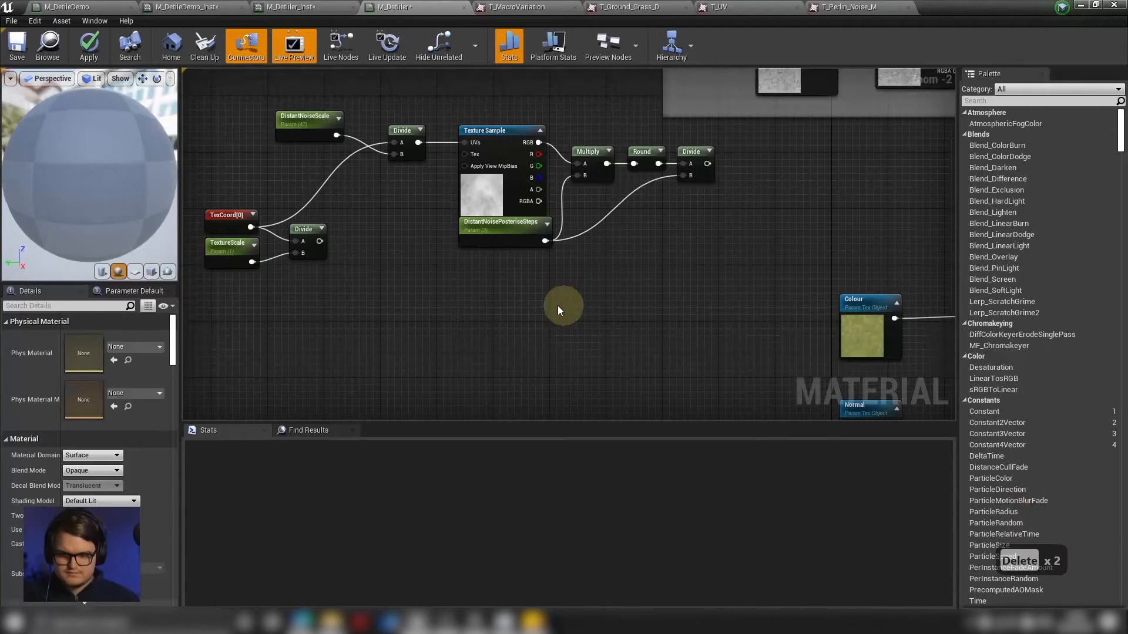
# Add a Rotator node below the noise chain and connect the TextureScale Divide output to its Coordinate input.
pyautogui.rightClick(513, 295)
pyautogui.write('rotat')
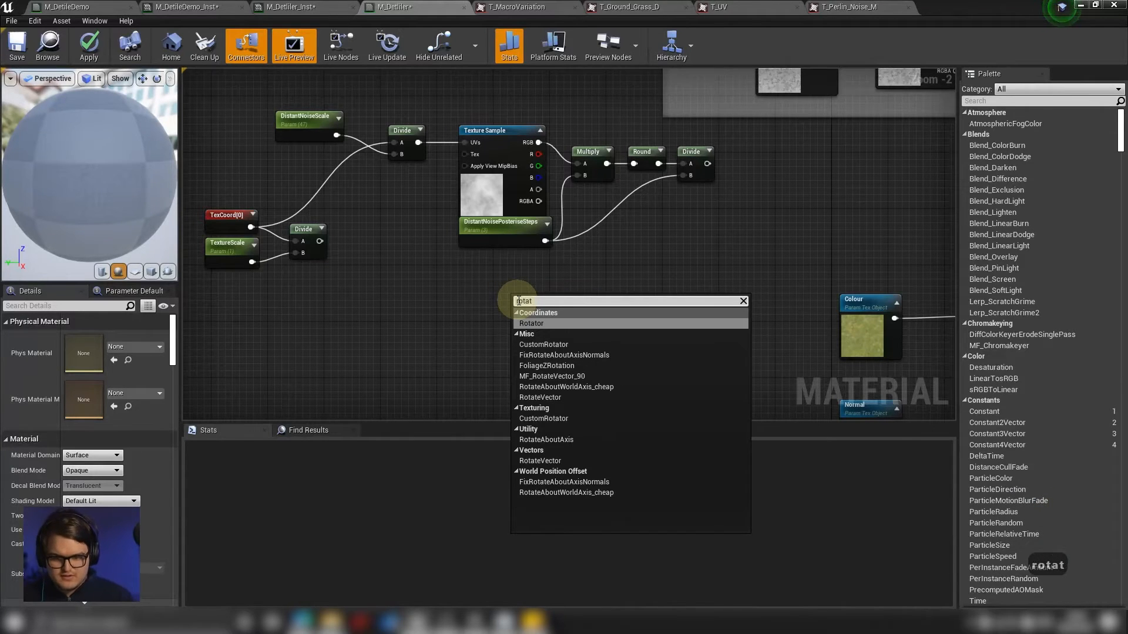
pyautogui.press('Return')
pyautogui.scroll(2, 418, 266)
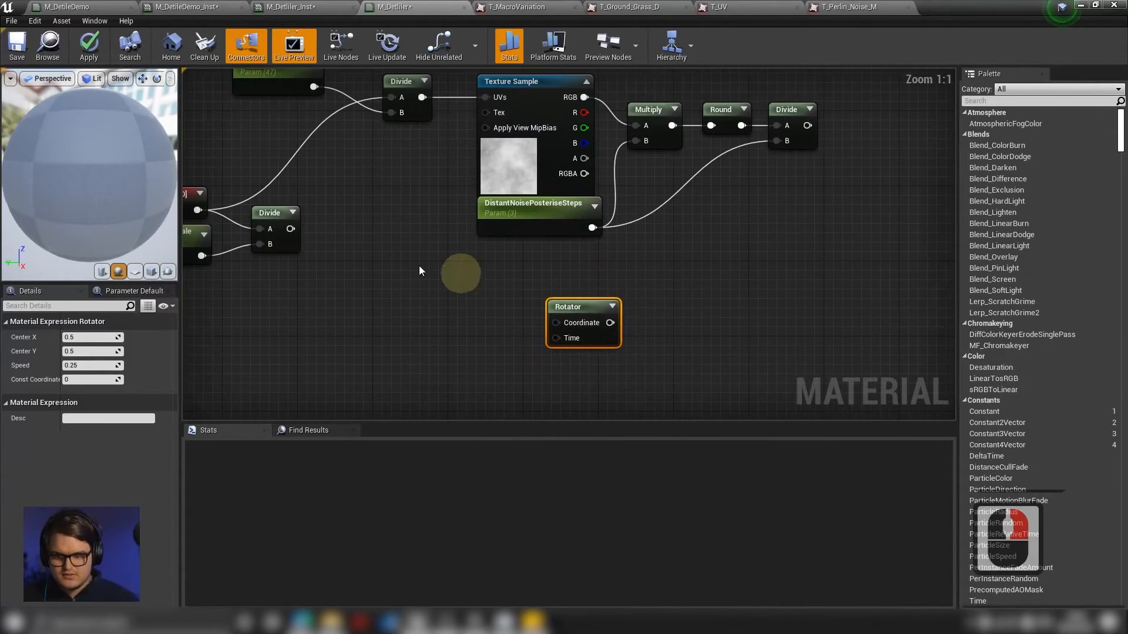
pyautogui.moveTo(291, 228); pyautogui.dragTo(701, 309)
pyautogui.moveTo(750, 208); pyautogui.dragTo(700, 234, button='right')
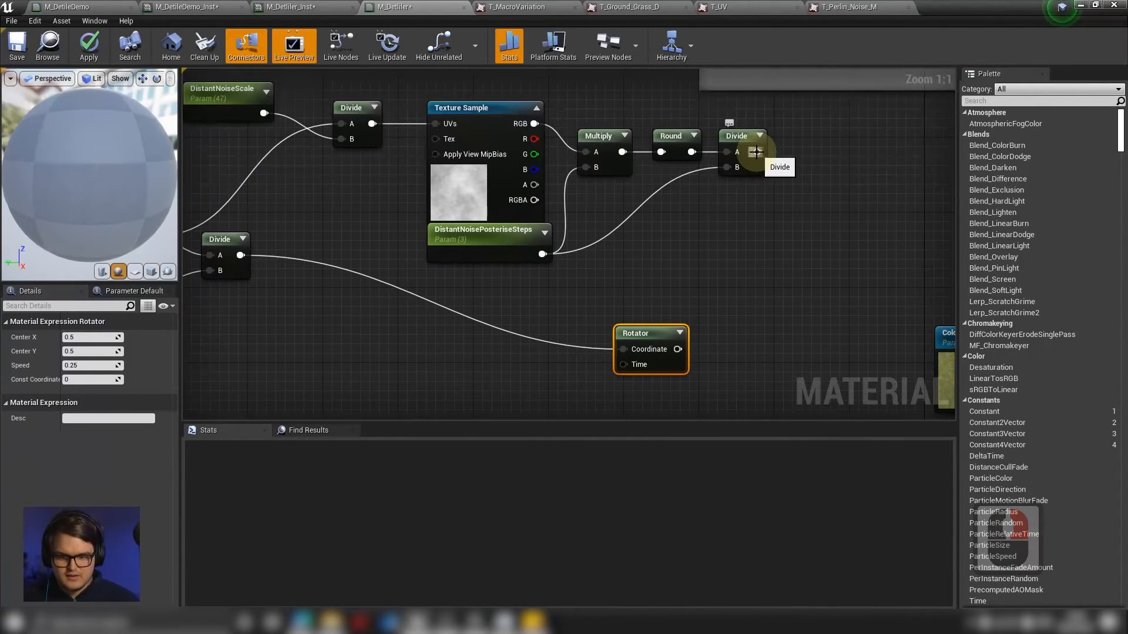
# Connect the posterise Divide output to the Rotator's Time input and reposition the noise nodes and Rotator to make room.
pyautogui.moveTo(756, 152); pyautogui.dragTo(632, 369)
pyautogui.moveTo(776, 122); pyautogui.dragTo(454, 238)
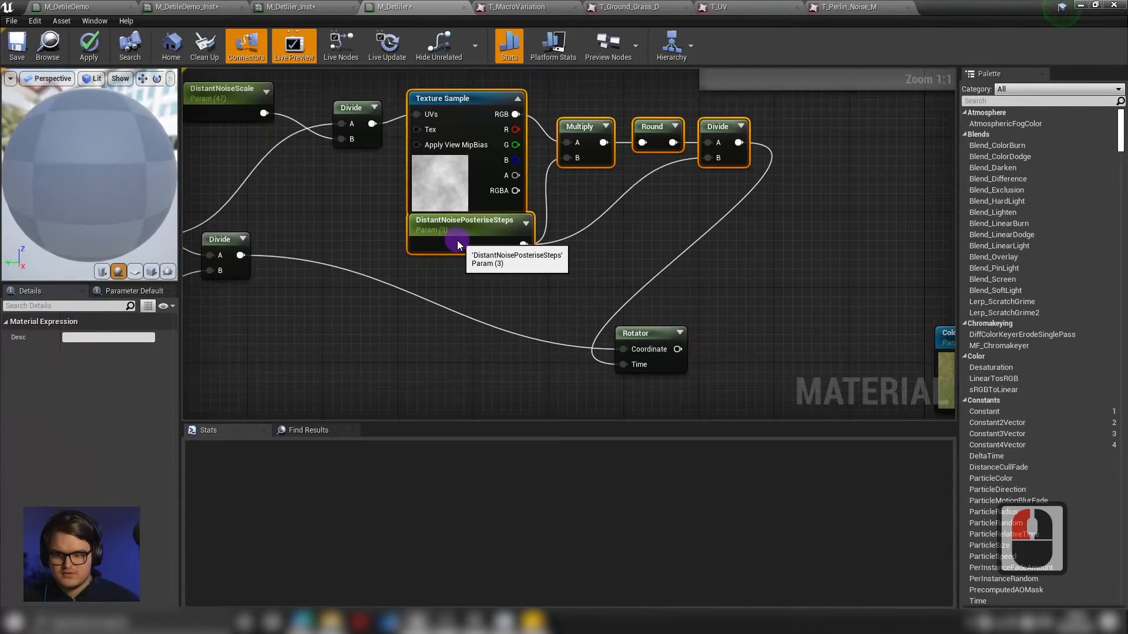
pyautogui.moveTo(593, 283); pyautogui.dragTo(584, 204, button='right')
pyautogui.moveTo(639, 254); pyautogui.dragTo(775, 278)
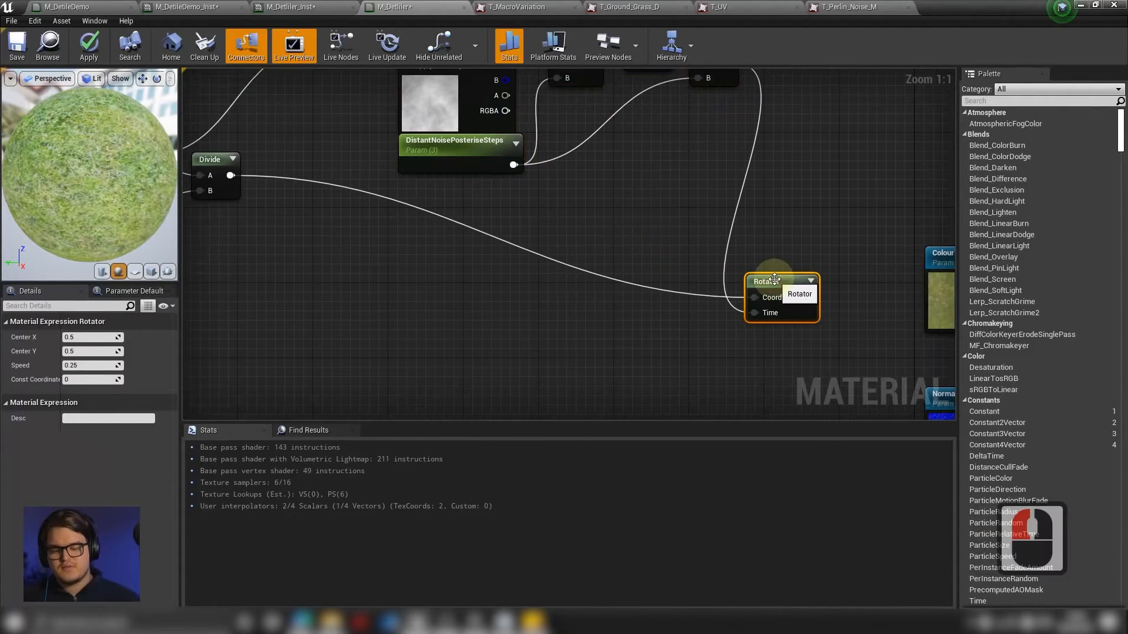
# Add a Multiply node beside the Rotator and a scalar parameter named DistantNoiseRotationMult.
pyautogui.click(623, 237)
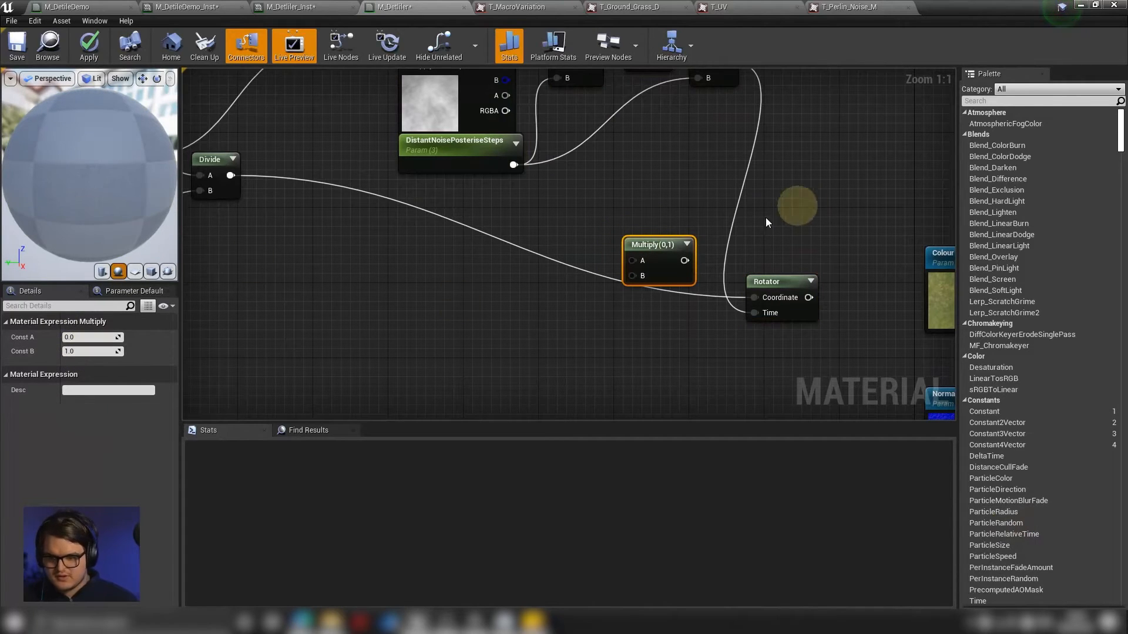
pyautogui.click(502, 280)
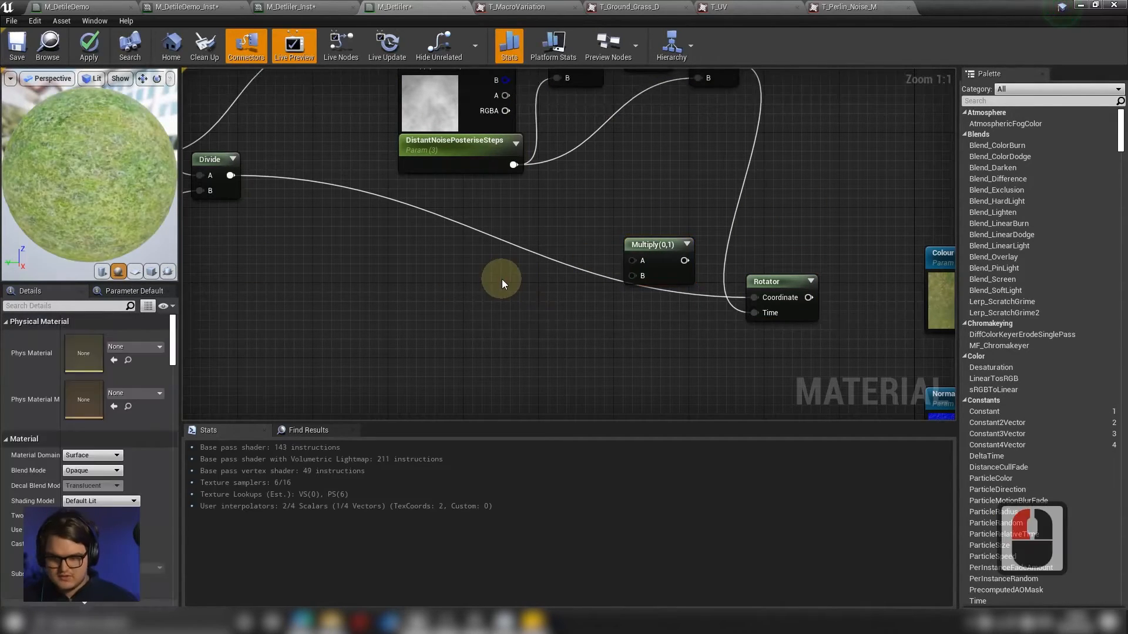
pyautogui.rightClick(514, 287)
pyautogui.click(565, 338)
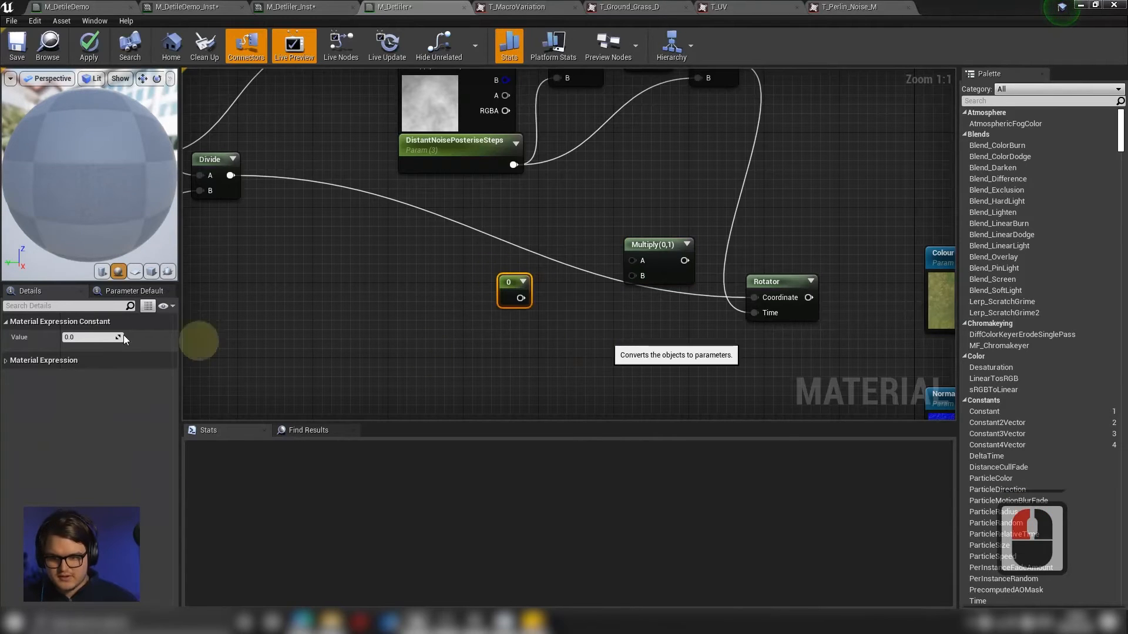
pyautogui.click(97, 338)
pyautogui.write('DistantNoiseRotationMult')
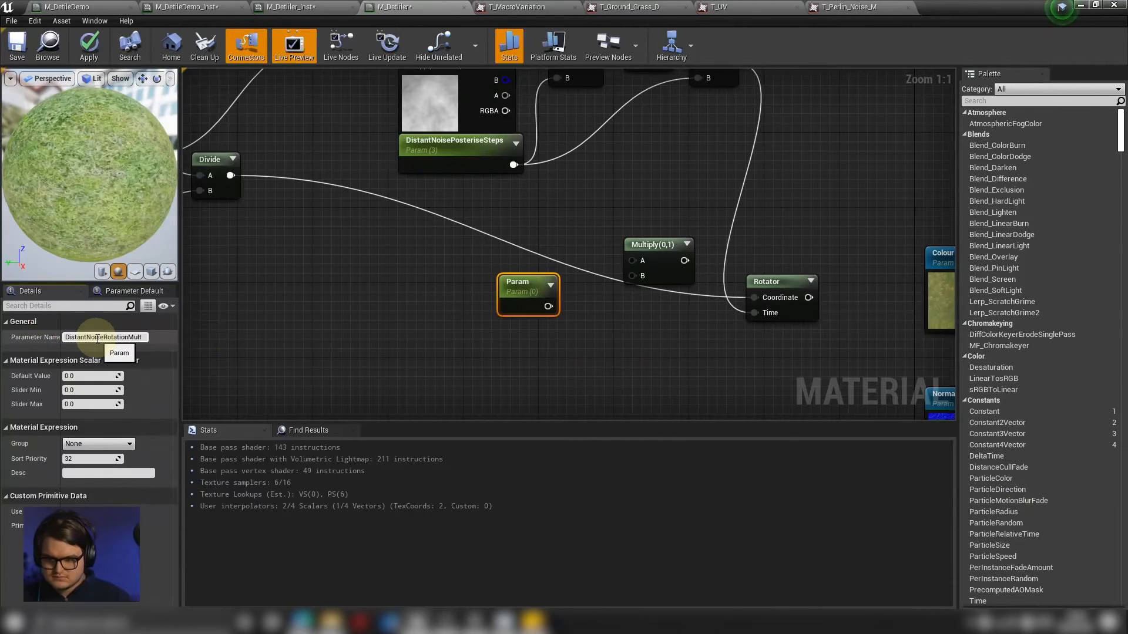
pyautogui.press('Return')
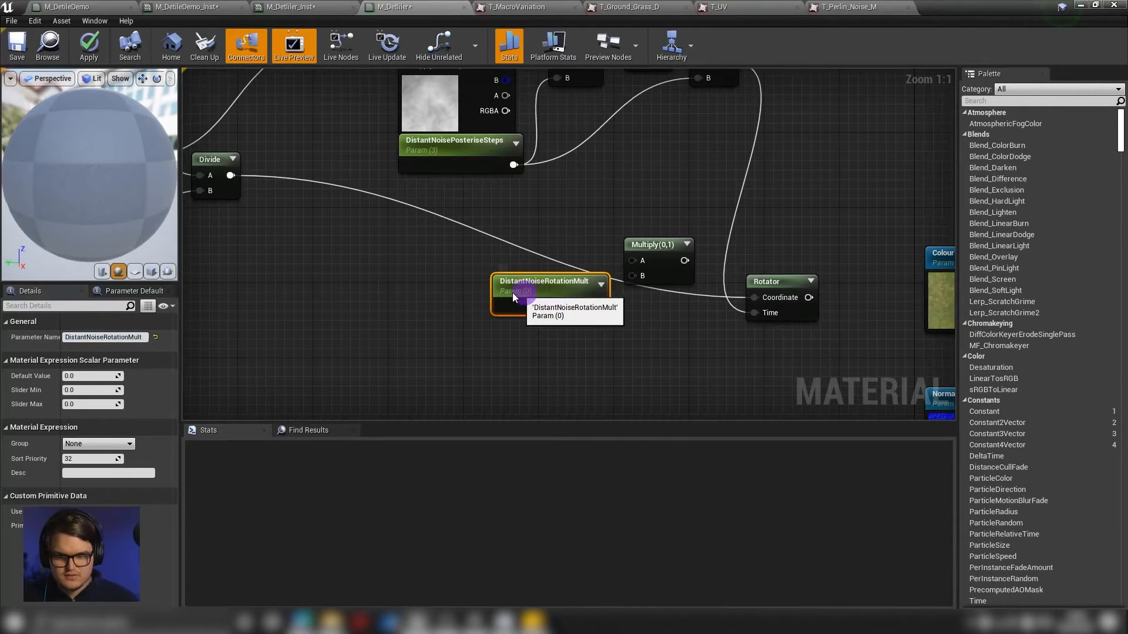
# Multiply the posterised noise from the Divide node by DistantNoiseRotationMult and feed the product into the Rotator's Time input.
pyautogui.moveTo(514, 291); pyautogui.dragTo(460, 290)
pyautogui.moveTo(551, 305); pyautogui.dragTo(633, 275)
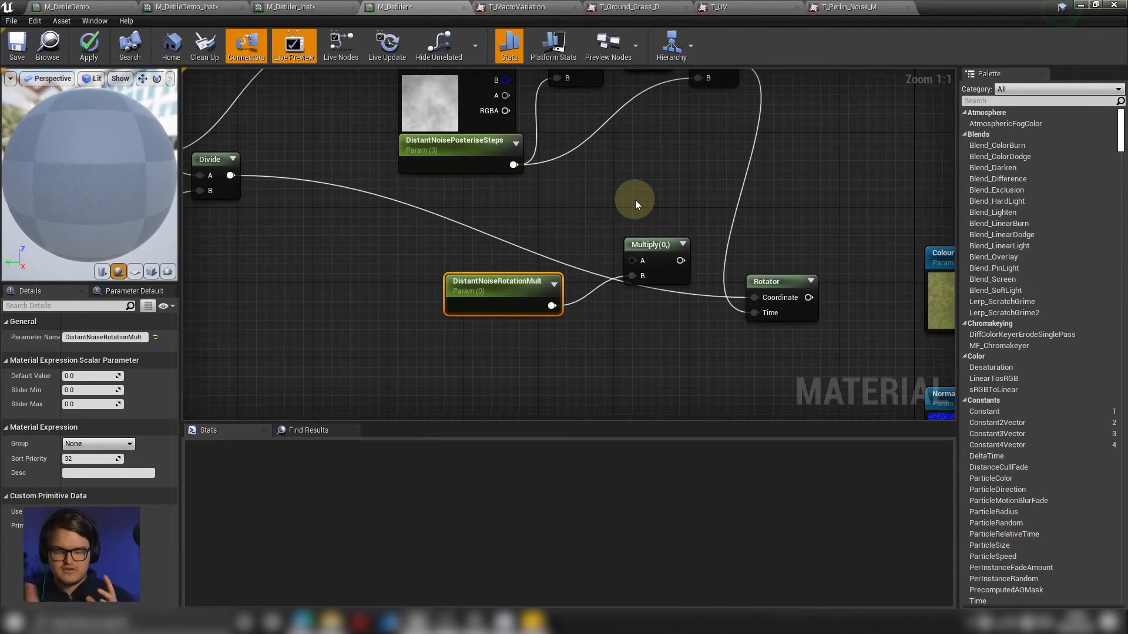
pyautogui.moveTo(636, 200); pyautogui.dragTo(577, 245, button='right')
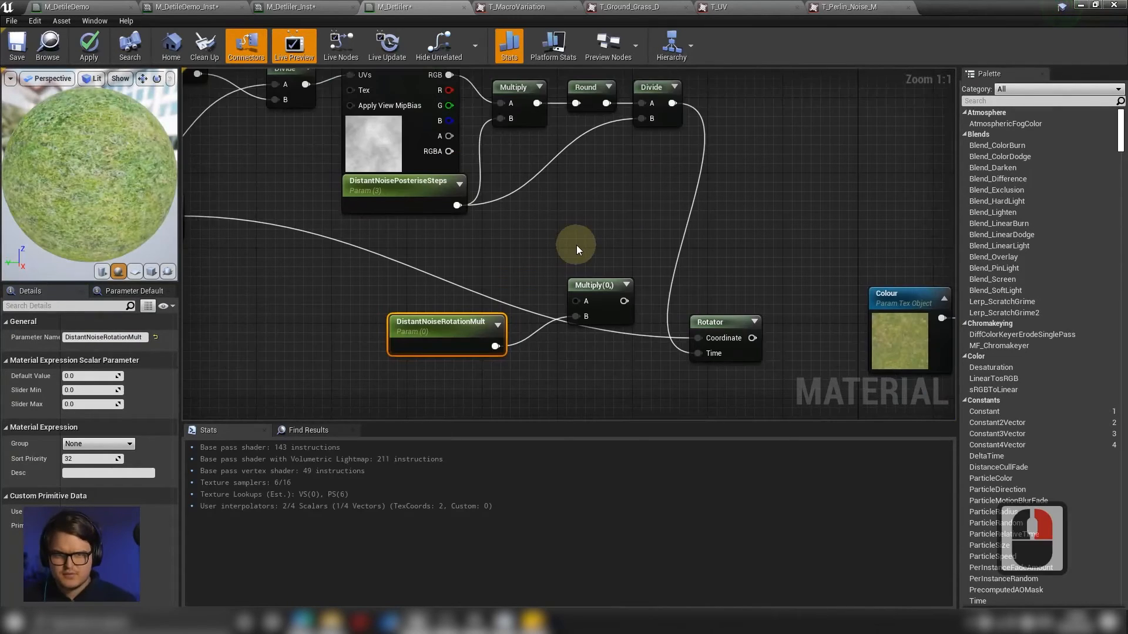
pyautogui.moveTo(672, 103); pyautogui.dragTo(703, 355)
pyautogui.moveTo(769, 302); pyautogui.dragTo(567, 270, button='right')
pyautogui.moveTo(667, 310); pyautogui.dragTo(542, 239, button='right')
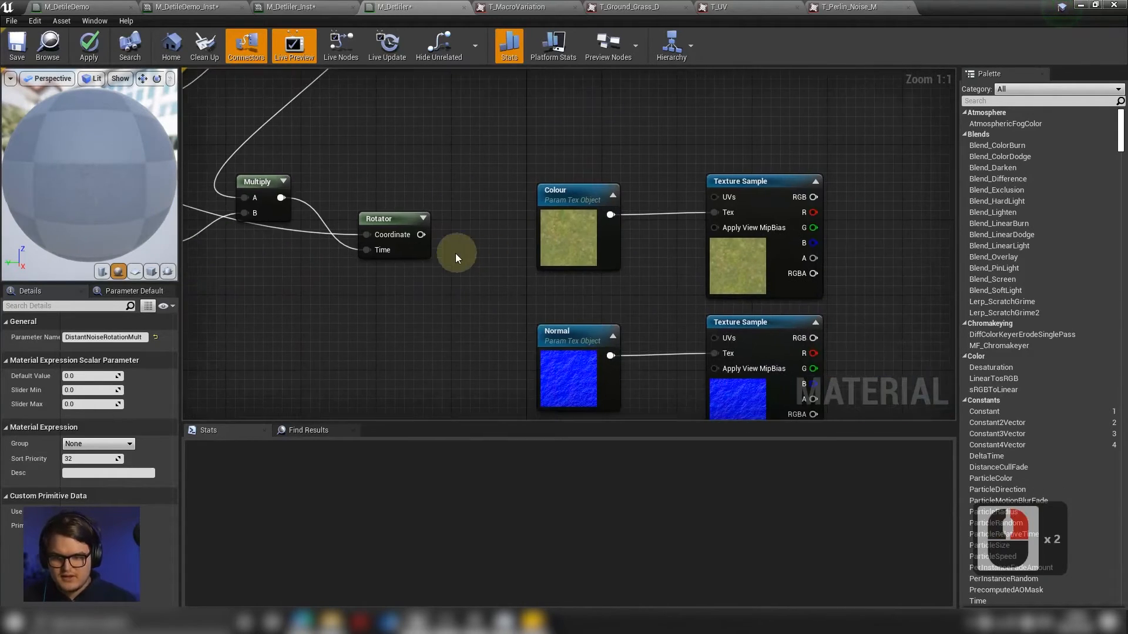
# Connect the Rotator output to the UVs inputs of both the Colour and Normal Texture Samples.
pyautogui.moveTo(421, 235); pyautogui.dragTo(424, 253)
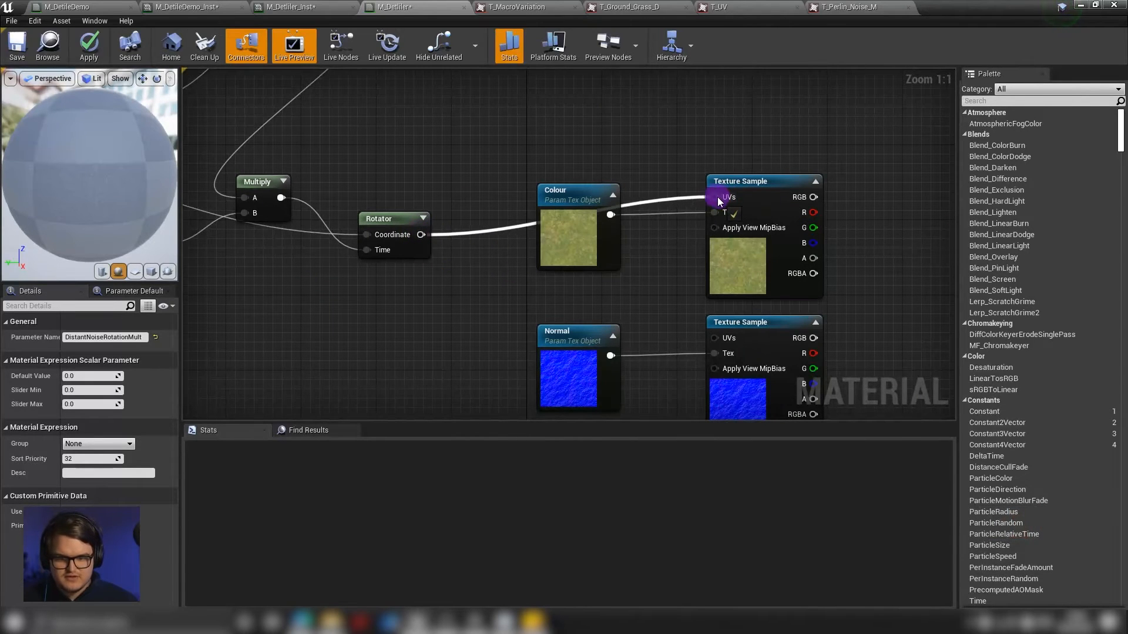
pyautogui.moveTo(718, 202); pyautogui.dragTo(718, 201)
pyautogui.moveTo(650, 282); pyautogui.dragTo(619, 200, button='right')
pyautogui.moveTo(391, 152); pyautogui.dragTo(688, 252)
# Move the M_Detiler output node, its Multiply and its constant nodes further away from the Texture Samples.
pyautogui.scroll(-5, 688, 252)
pyautogui.moveTo(714, 253); pyautogui.dragTo(648, 228, button='right')
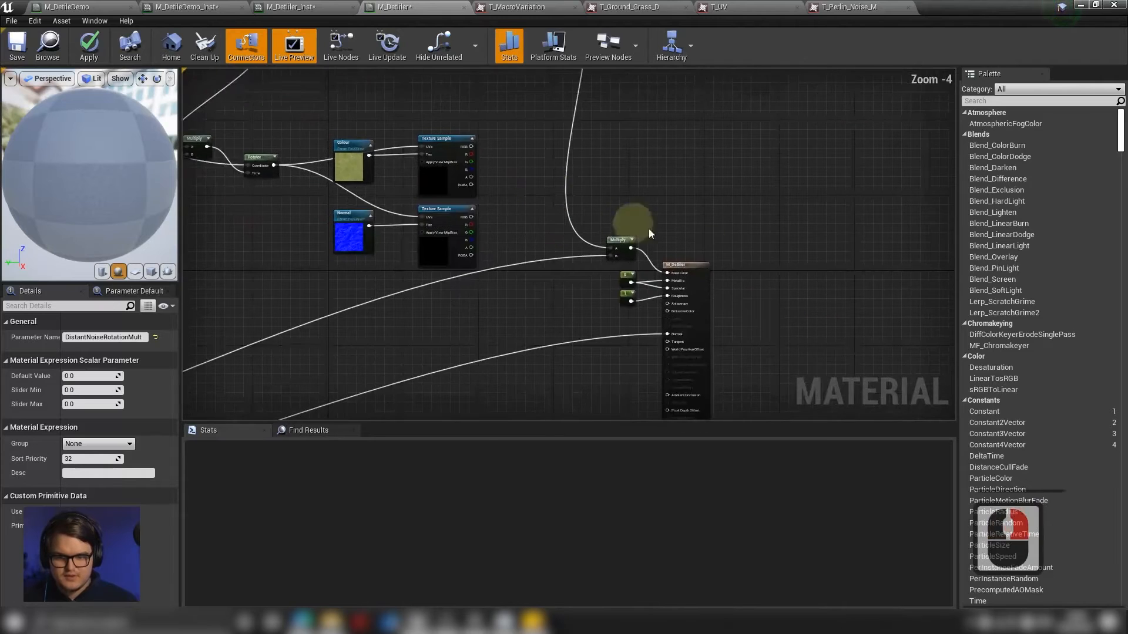
pyautogui.moveTo(746, 245); pyautogui.dragTo(608, 308)
pyautogui.moveTo(686, 287); pyautogui.dragTo(822, 320)
pyautogui.click(546, 190)
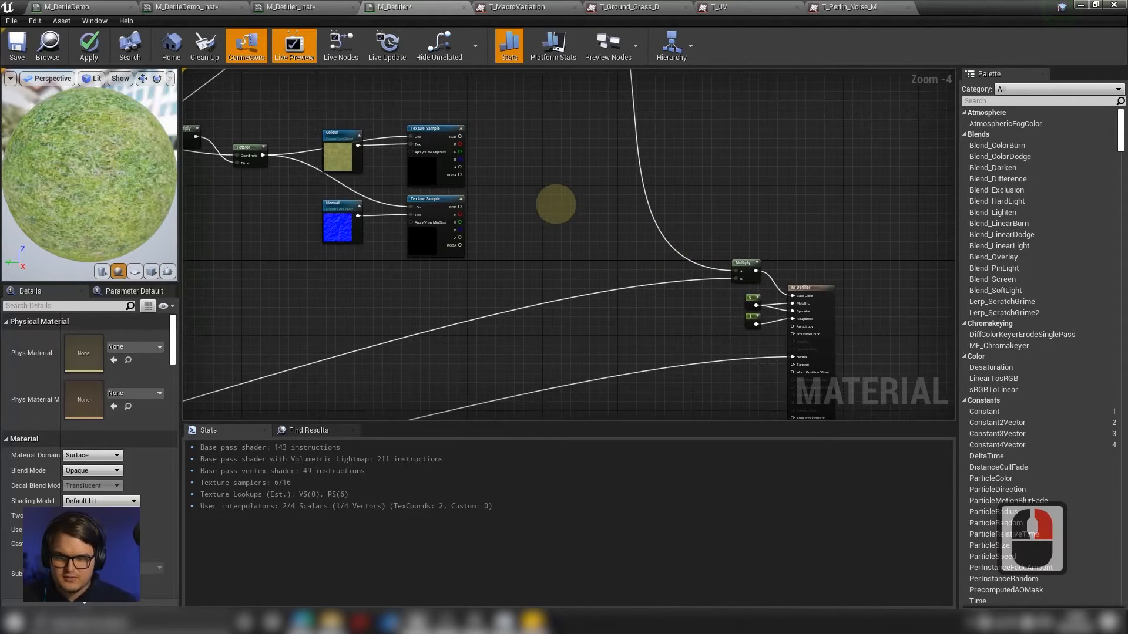
# Connect the Colour sample's RGB to Base Color and the Normal sample's RGB to the Normal input.
pyautogui.scroll(2, 544, 216)
pyautogui.moveTo(441, 140); pyautogui.dragTo(915, 282)
pyautogui.moveTo(677, 245); pyautogui.dragTo(679, 289, button='right')
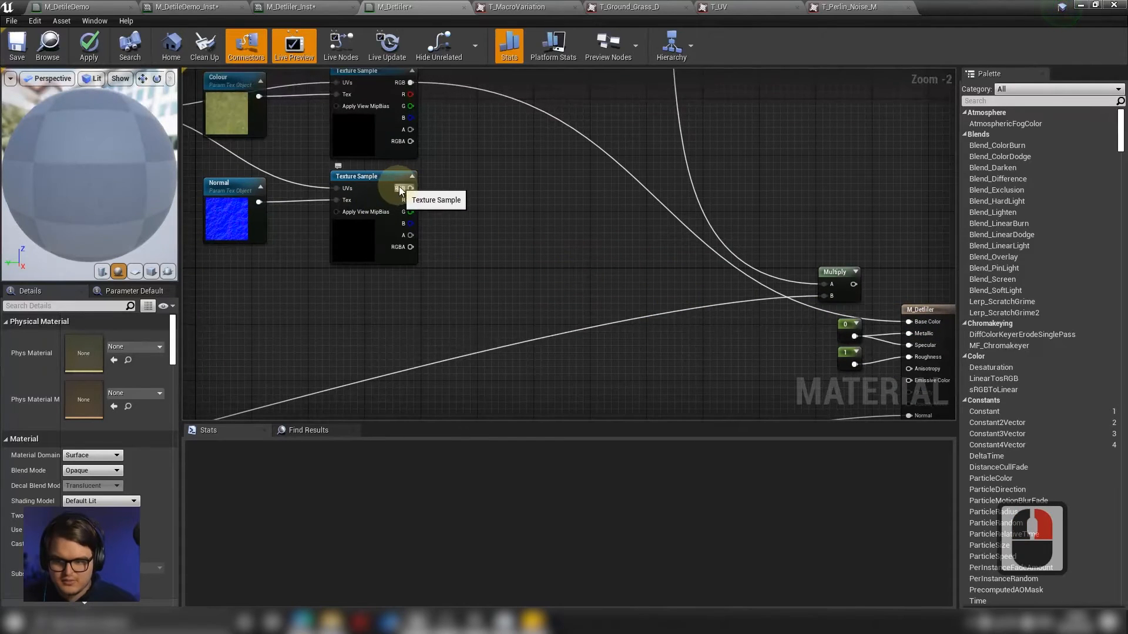
pyautogui.moveTo(409, 190); pyautogui.dragTo(880, 325)
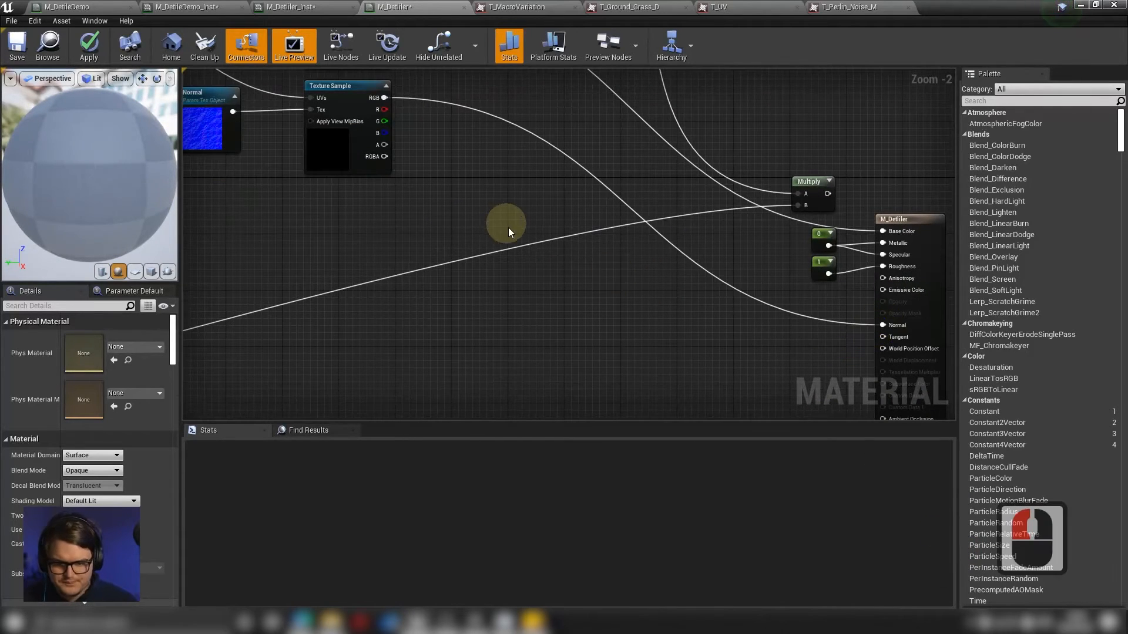
# Apply the rewired material after checking the noise, Multiply and Rotator connections.
pyautogui.moveTo(509, 227); pyautogui.dragTo(676, 351, button='right')
pyautogui.moveTo(502, 302); pyautogui.dragTo(660, 323, button='right')
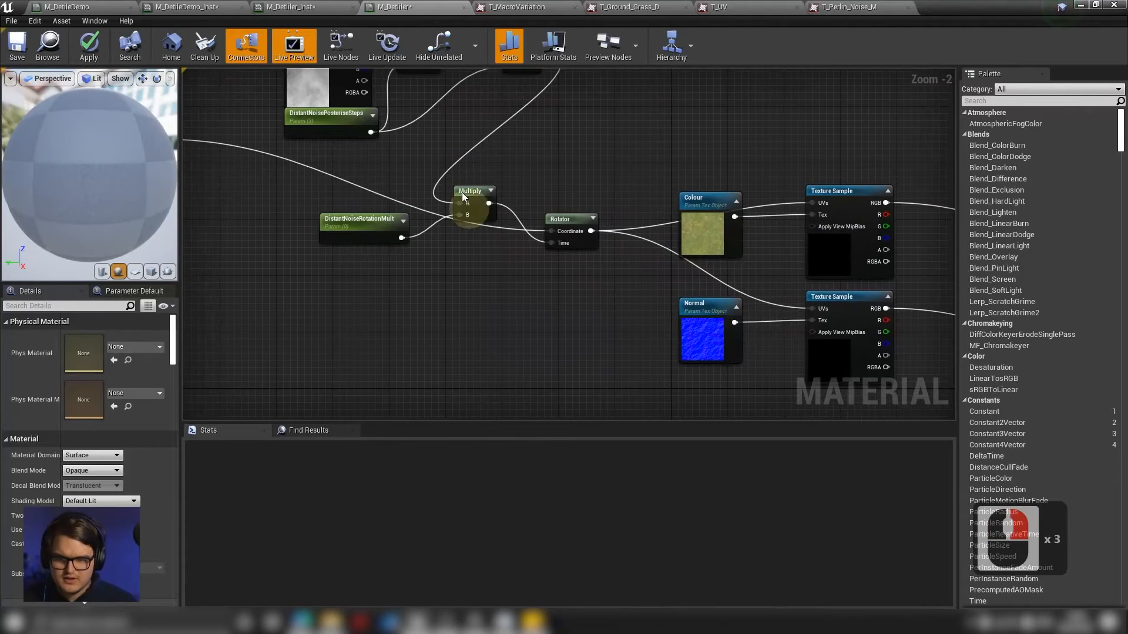
pyautogui.moveTo(462, 192); pyautogui.dragTo(525, 187, button='right')
pyautogui.click(88, 44)
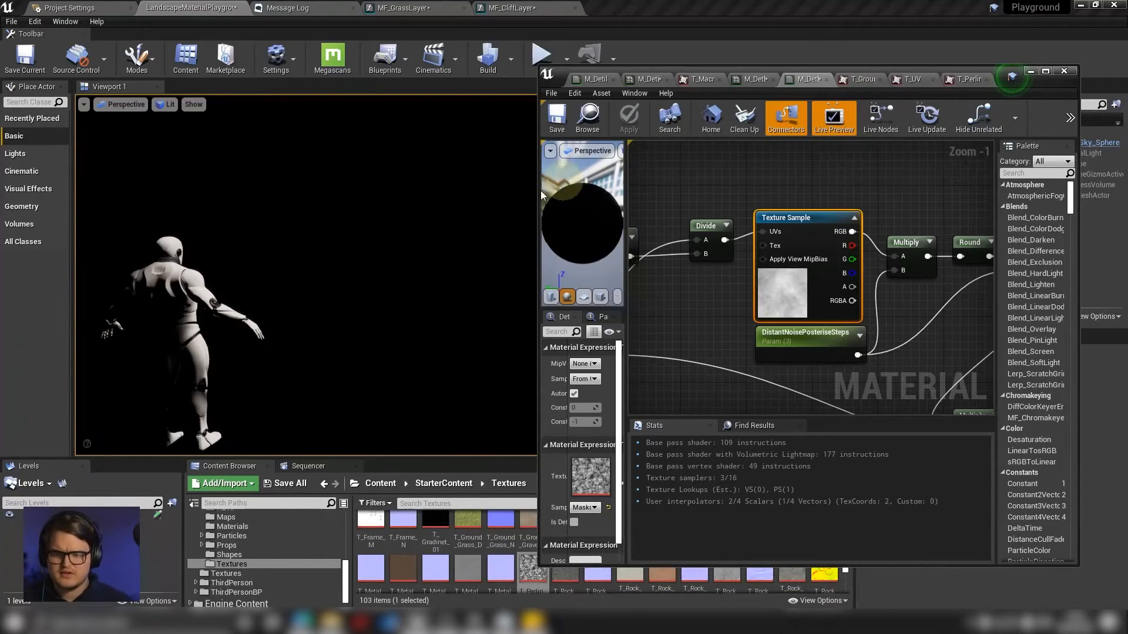
# Inspect the landscape around the mannequin and trace the distant noise chain through to the Rotator in the material graph.
pyautogui.moveTo(356, 252)
pyautogui.mouseDown(button='right')
pyautogui.moveTo(375, 254)
pyautogui.moveTo(332, 258)
pyautogui.moveTo(343, 276)
pyautogui.moveTo(349, 264)
pyautogui.mouseUp(button='right')
pyautogui.press('s')
pyautogui.press('w')
pyautogui.press('w')
pyautogui.press('e')
pyautogui.press('a')
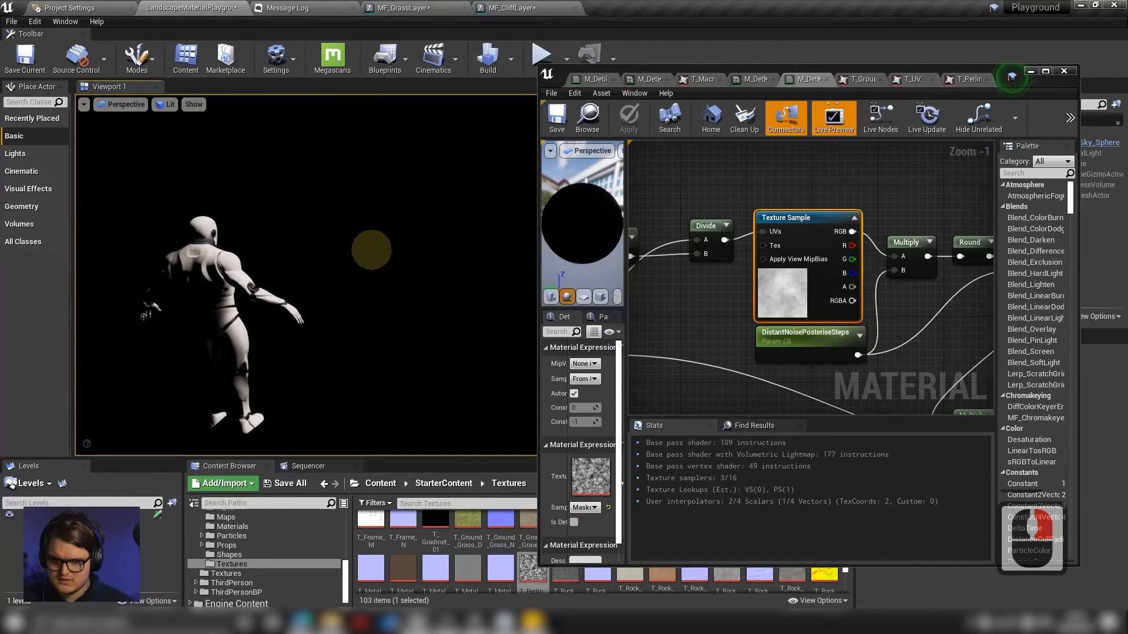
pyautogui.moveTo(877, 183); pyautogui.dragTo(954, 185, button='right')
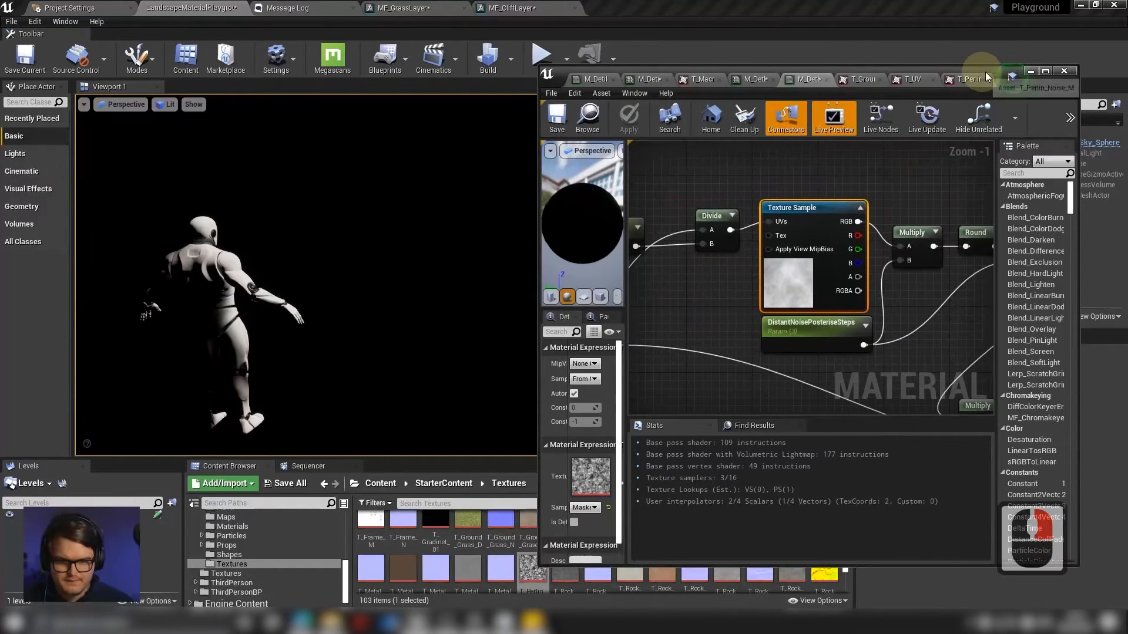
pyautogui.click(1046, 71)
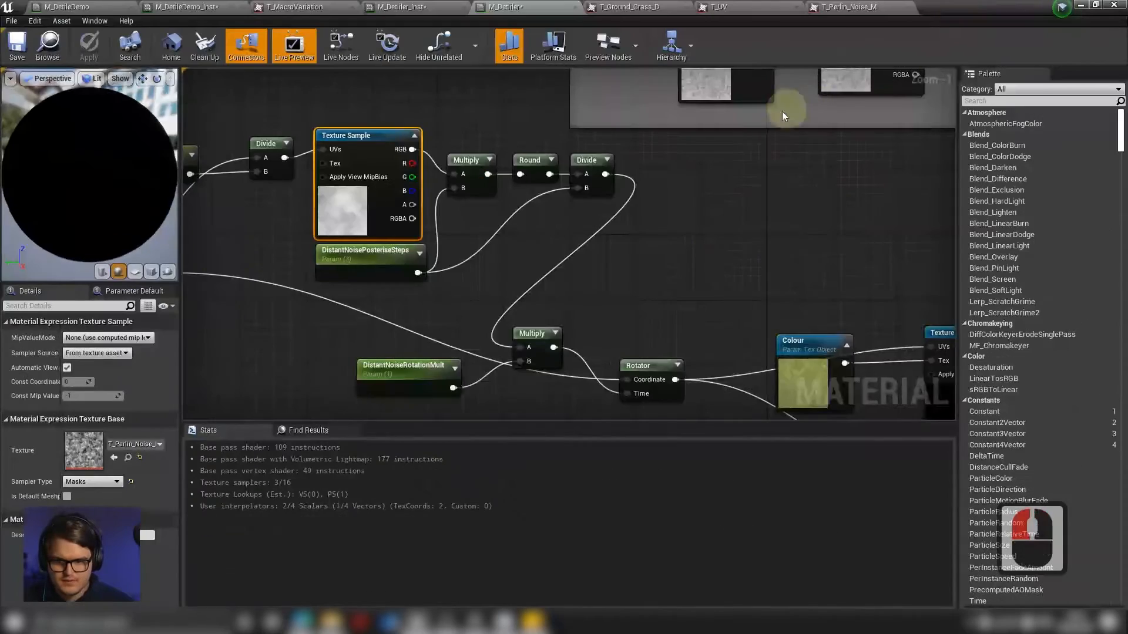
pyautogui.moveTo(578, 242); pyautogui.dragTo(748, 251, button='right')
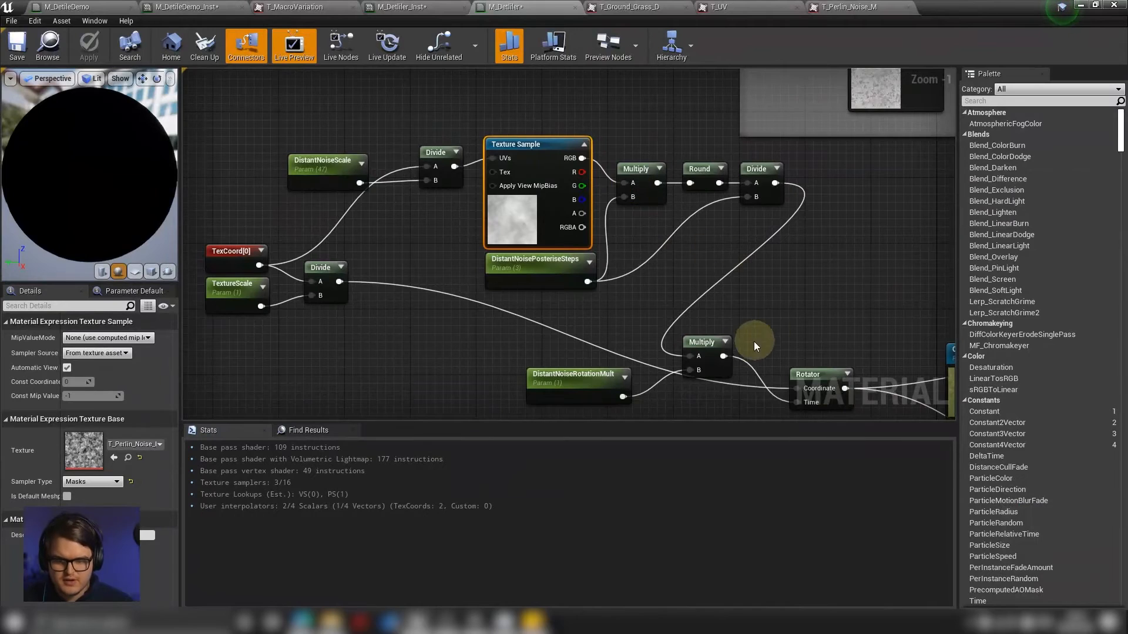
pyautogui.moveTo(745, 307)
pyautogui.mouseDown(button='right')
pyautogui.moveTo(675, 245)
pyautogui.moveTo(736, 322)
pyautogui.mouseUp(button='right')
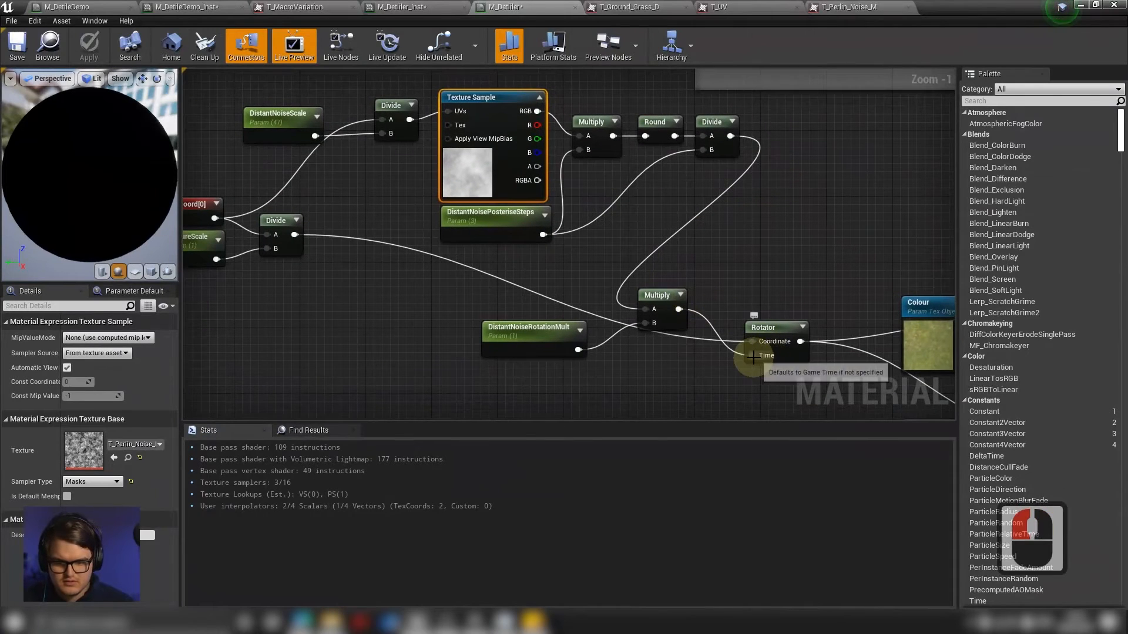
pyautogui.moveTo(580, 133); pyautogui.dragTo(561, 170, button='right')
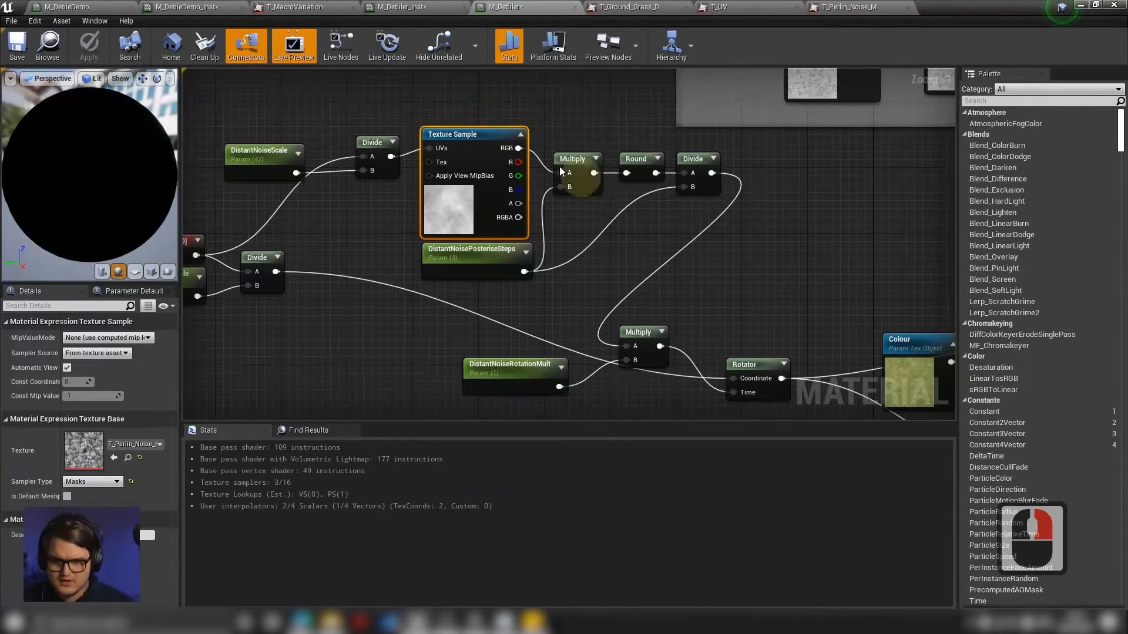
# Feed the noise Texture Sample's R channel, instead of RGB, into the Multiply node's A input and apply the material.
pyautogui.moveTo(517, 162); pyautogui.dragTo(562, 173)
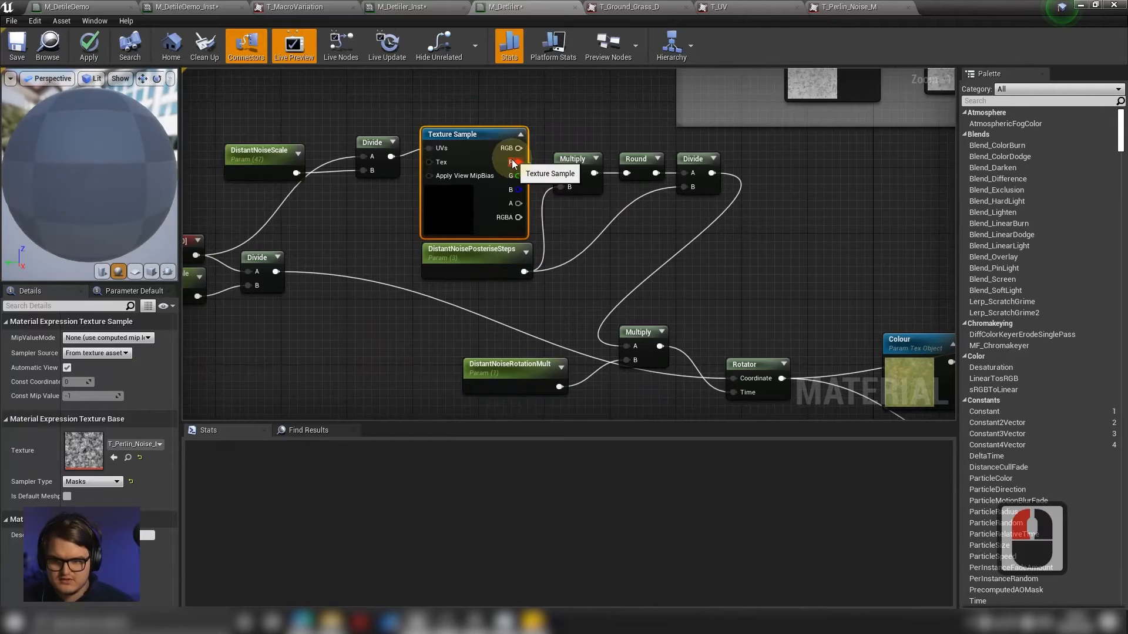
pyautogui.doubleClick(464, 199)
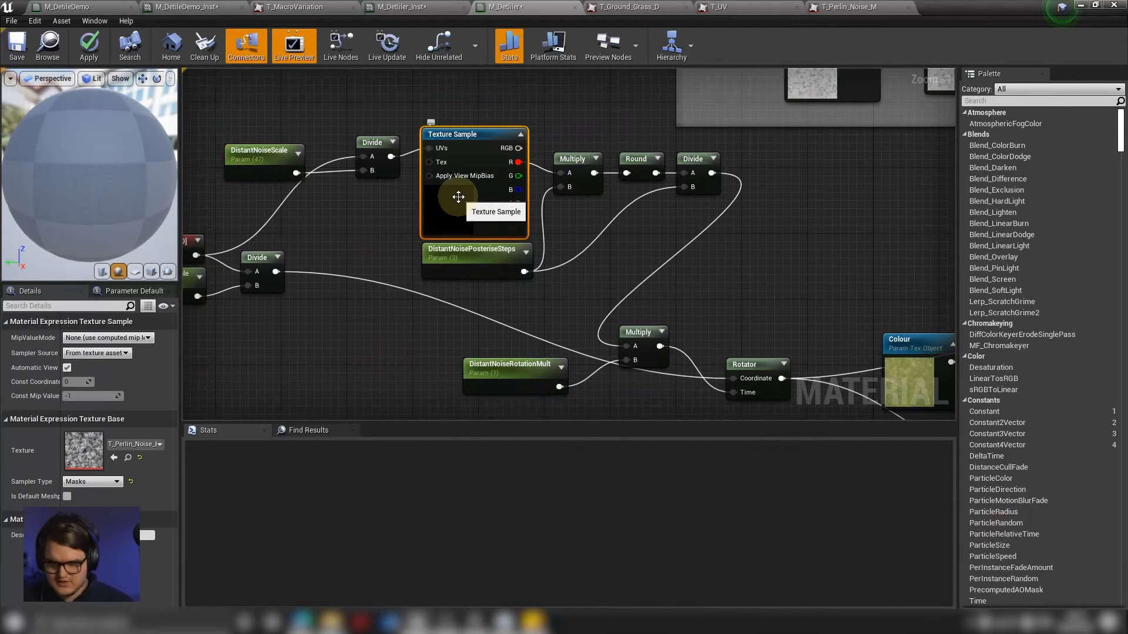
pyautogui.moveTo(960, 8); pyautogui.dragTo(946, 50)
pyautogui.click(672, 89)
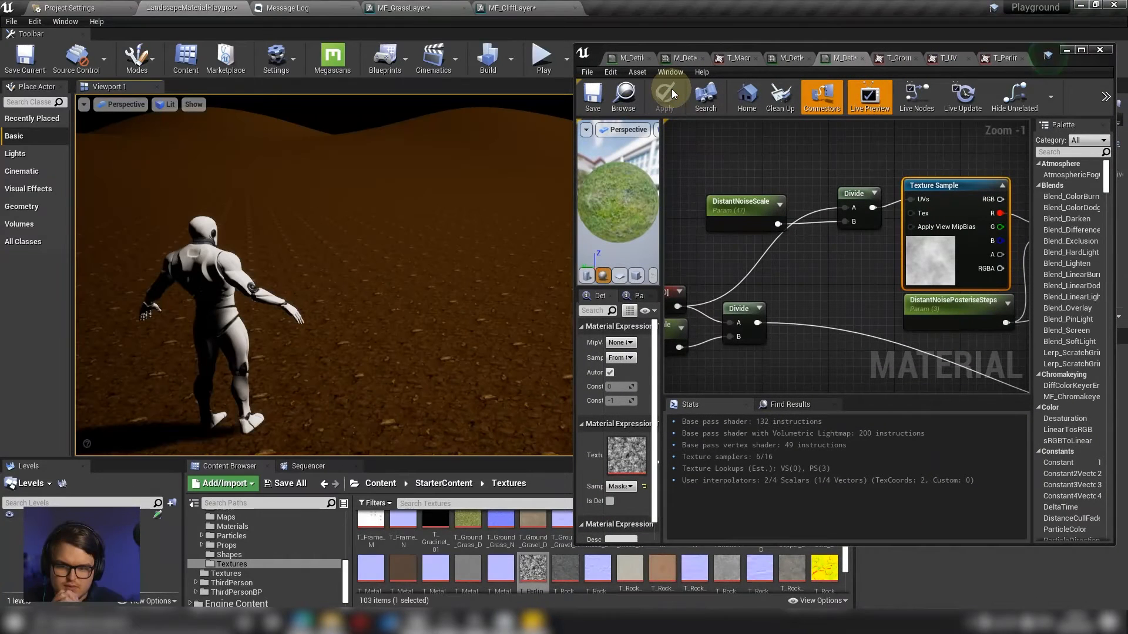
# Open the M_Detiler_Inst material instance and narrow its window to reveal more of the landscape viewport.
pyautogui.moveTo(903, 247); pyautogui.dragTo(728, 229, button='right')
pyautogui.moveTo(913, 238); pyautogui.dragTo(872, 238, button='right')
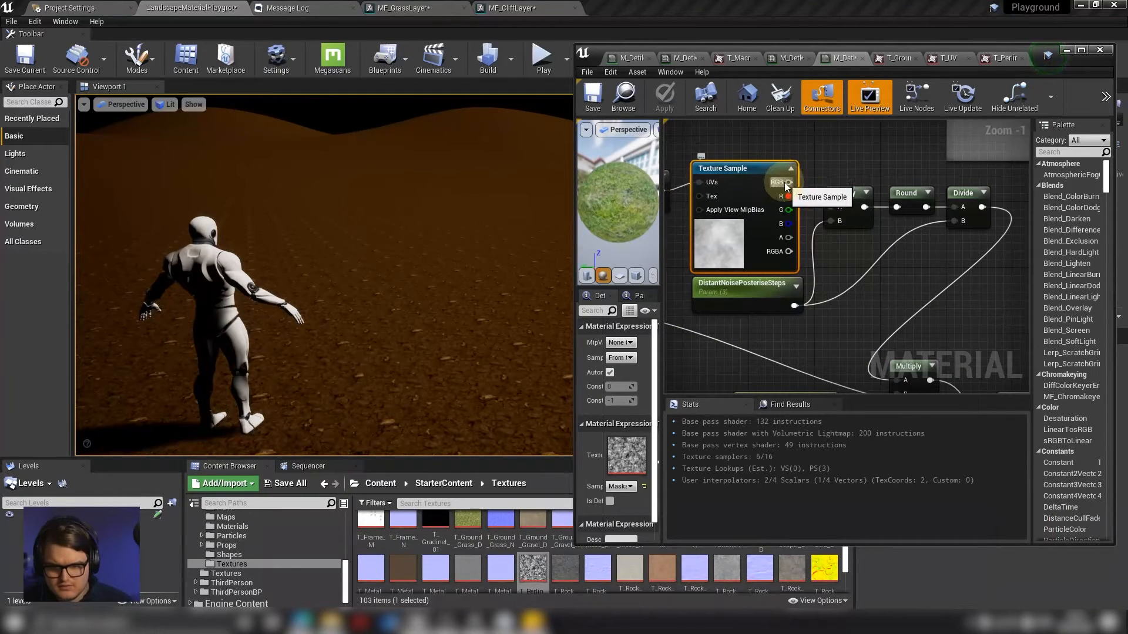
pyautogui.moveTo(873, 157); pyautogui.dragTo(840, 193, button='right')
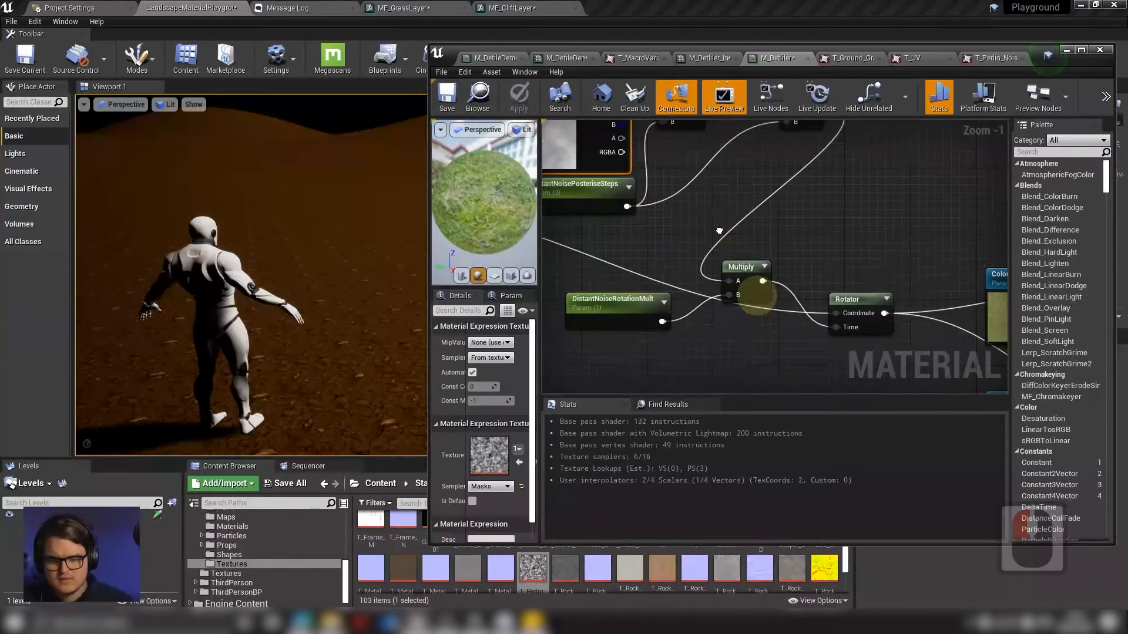
pyautogui.moveTo(769, 185)
pyautogui.mouseDown(button='right')
pyautogui.moveTo(768, 247)
pyautogui.moveTo(768, 185)
pyautogui.mouseUp(button='right')
pyautogui.scroll(-2, 791, 189)
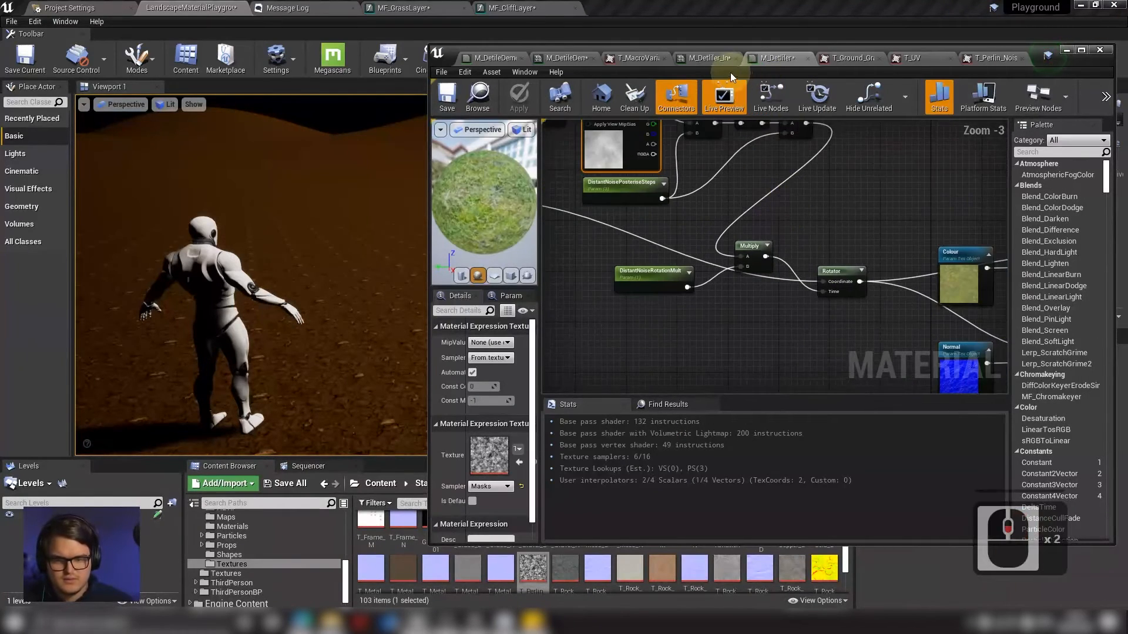
pyautogui.click(722, 58)
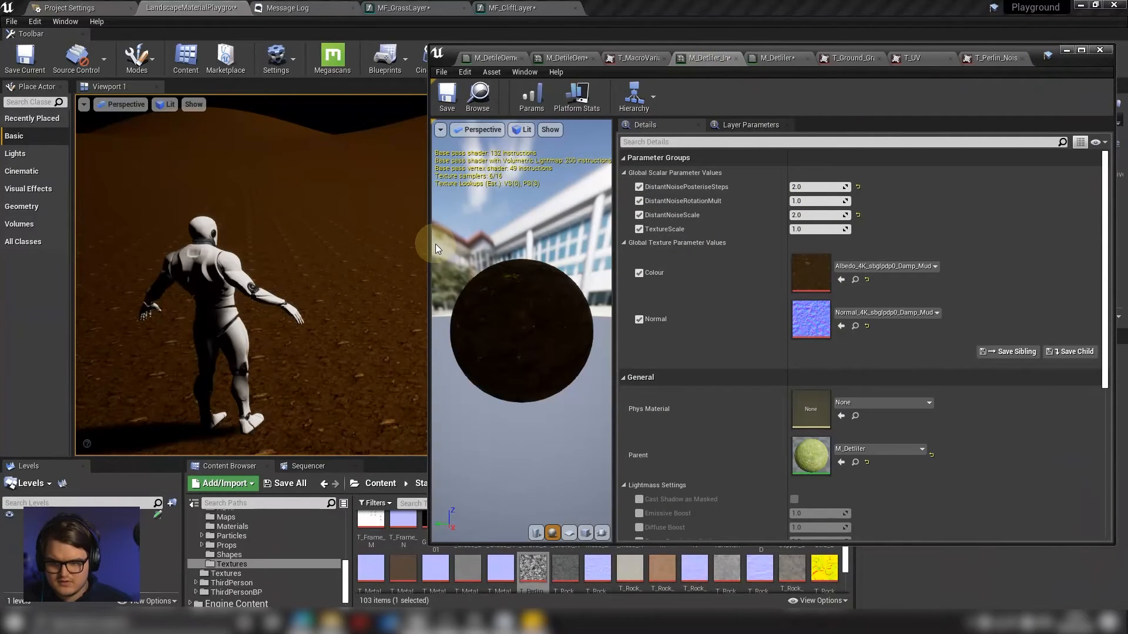
pyautogui.moveTo(435, 244); pyautogui.dragTo(509, 247)
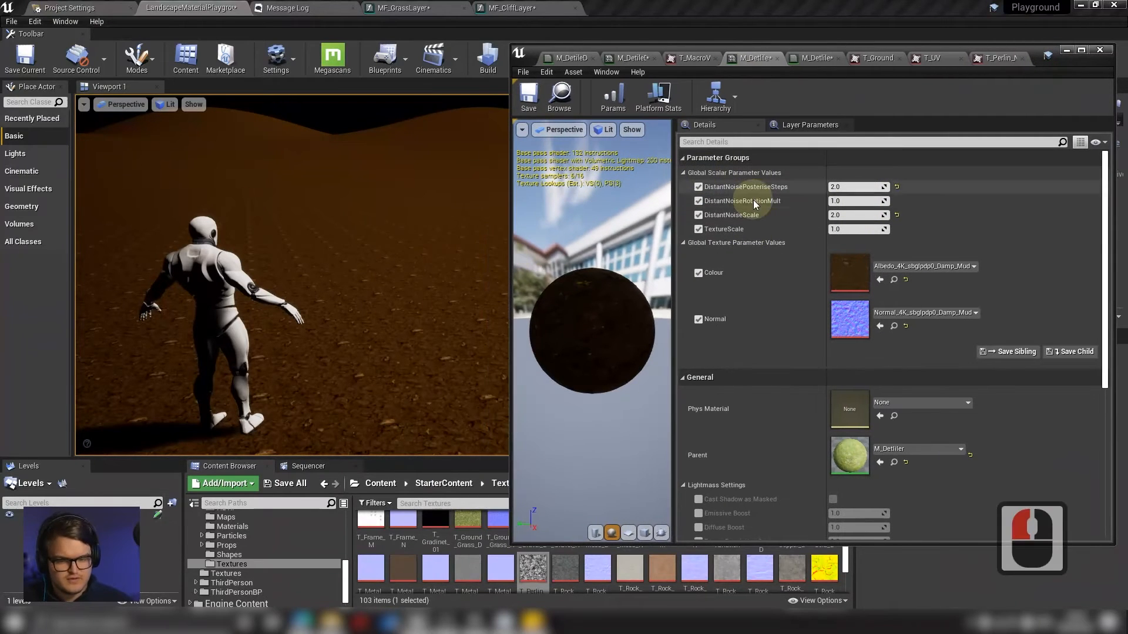
# Set DistantNoisePosteriseSteps to 3 and reset DistantNoiseScale to its default of 47 in the material instance.
pyautogui.moveTo(359, 267); pyautogui.dragTo(371, 292, button='right')
pyautogui.press('w')
pyautogui.press('e')
pyautogui.press('w')
pyautogui.press('d')
pyautogui.press('q')
pyautogui.click(852, 188)
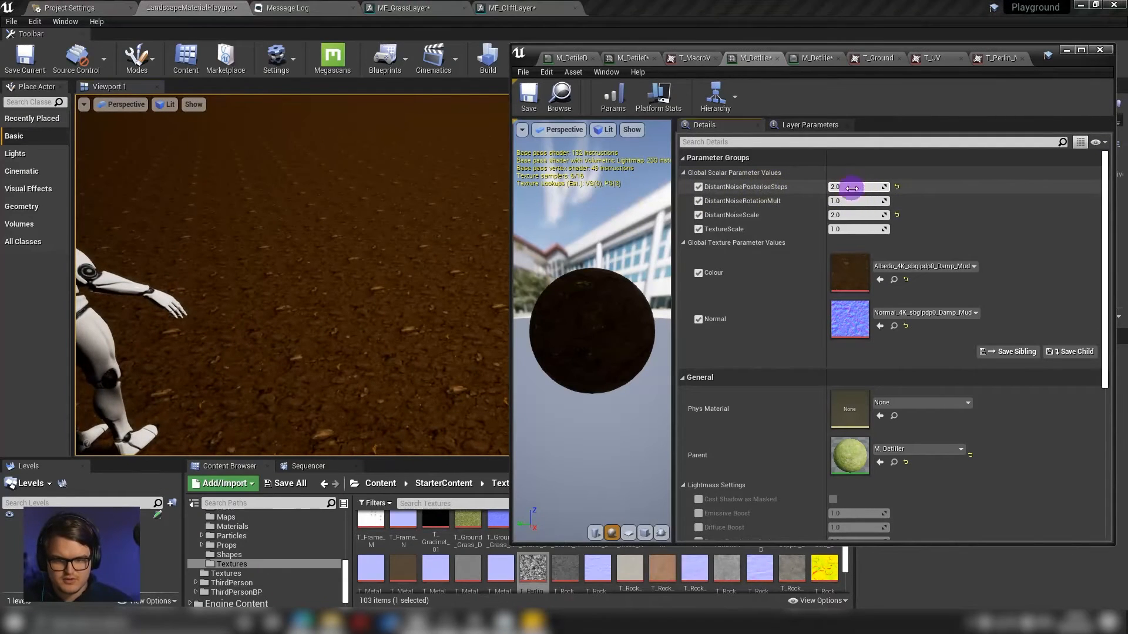
pyautogui.moveTo(851, 188); pyautogui.dragTo(931, 185)
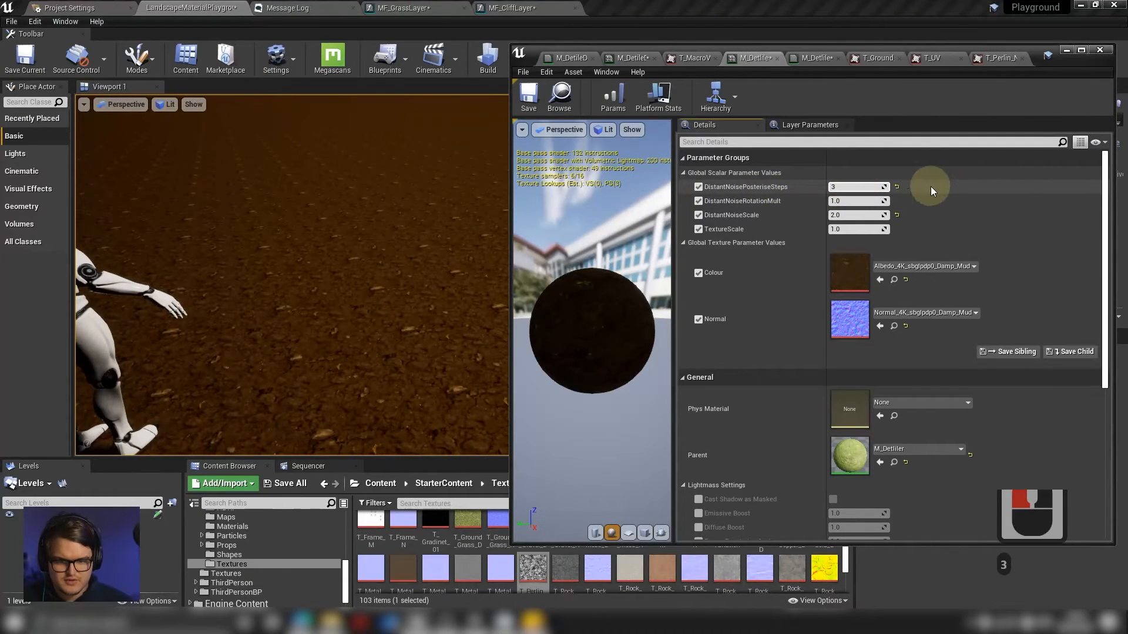
pyautogui.click(899, 215)
# Increase DistantNoiseRotationMult to about 1.99 while viewing the mud landscape.
pyautogui.press('a')
pyautogui.press('w')
pyautogui.press('d')
pyautogui.moveTo(352, 315)
pyautogui.mouseDown(button='right')
pyautogui.moveTo(372, 291)
pyautogui.moveTo(337, 306)
pyautogui.moveTo(344, 297)
pyautogui.mouseUp(button='right')
pyautogui.press('s')
pyautogui.press('w')
pyautogui.press('s')
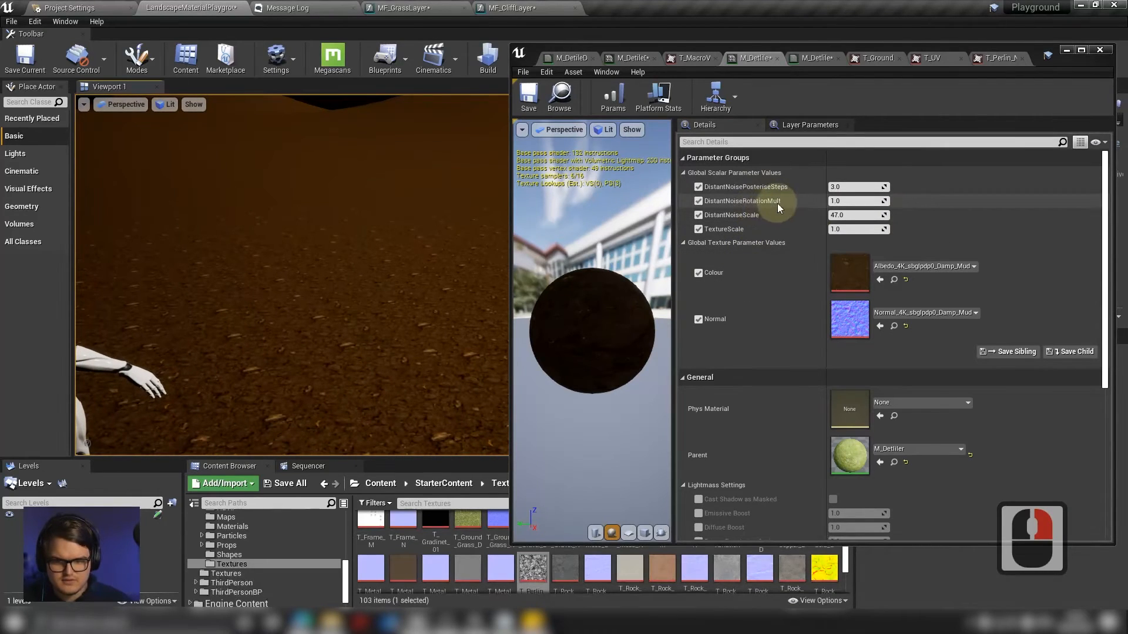
pyautogui.moveTo(850, 200); pyautogui.dragTo(848, 200)
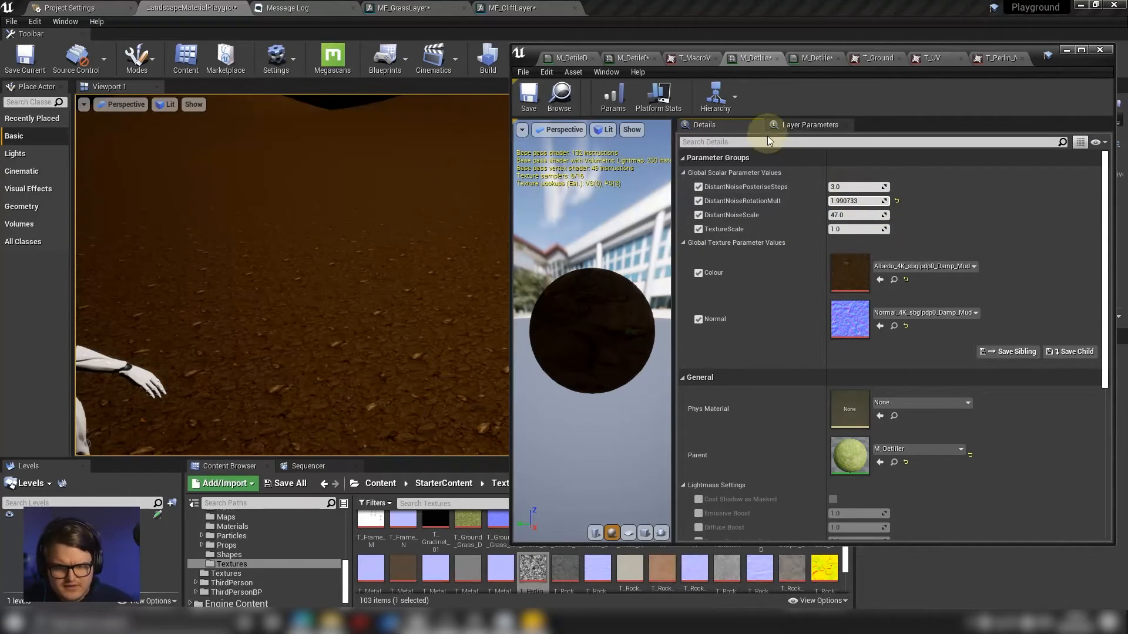
# Replace the instance's Colour texture with T_UV, keeping the landscape and mannequin in view.
pyautogui.moveTo(441, 319); pyautogui.dragTo(365, 313, button='right')
pyautogui.press('q')
pyautogui.press('s')
pyautogui.press('d')
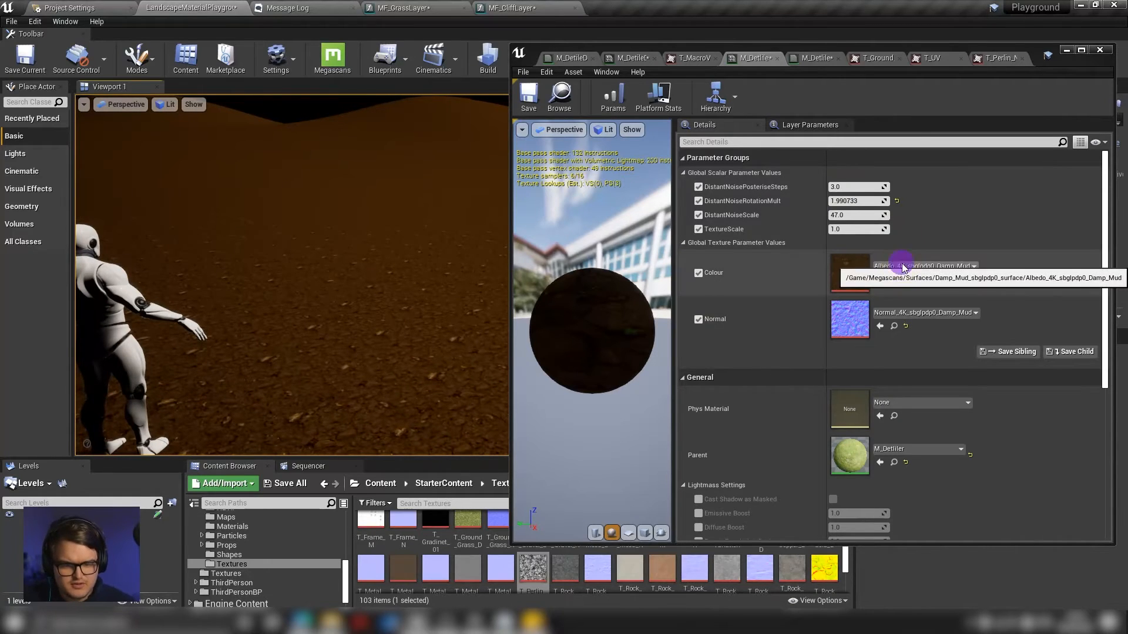
pyautogui.click(850, 274)
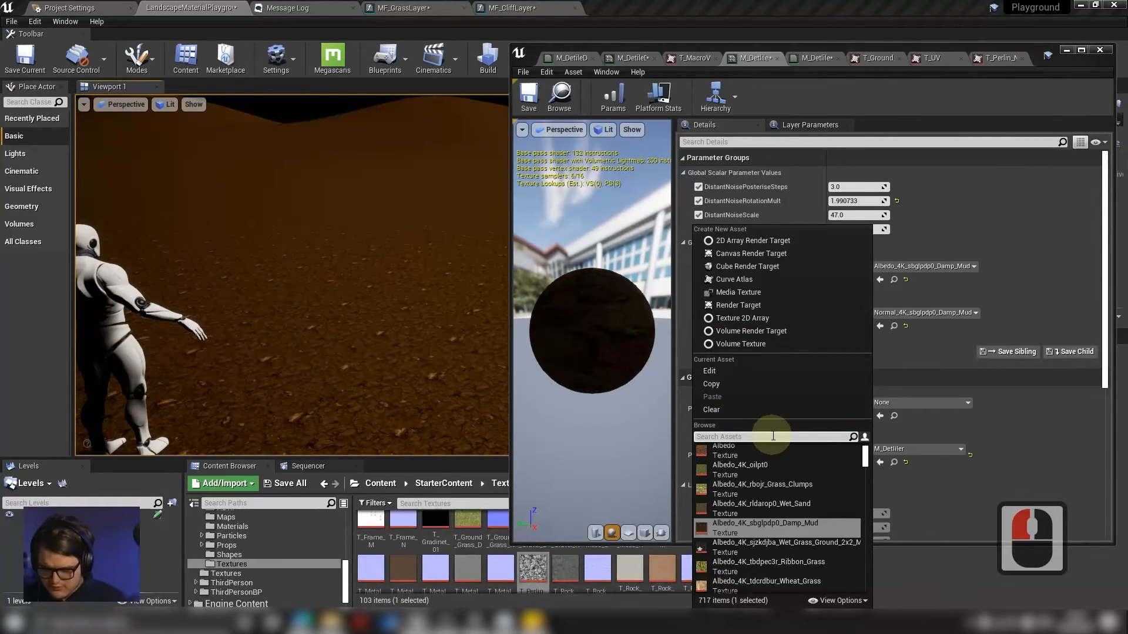
pyautogui.write('uv')
pyautogui.press('Down')
pyautogui.press('Down')
pyautogui.press('Down')
pyautogui.press('Down')
pyautogui.press('Down')
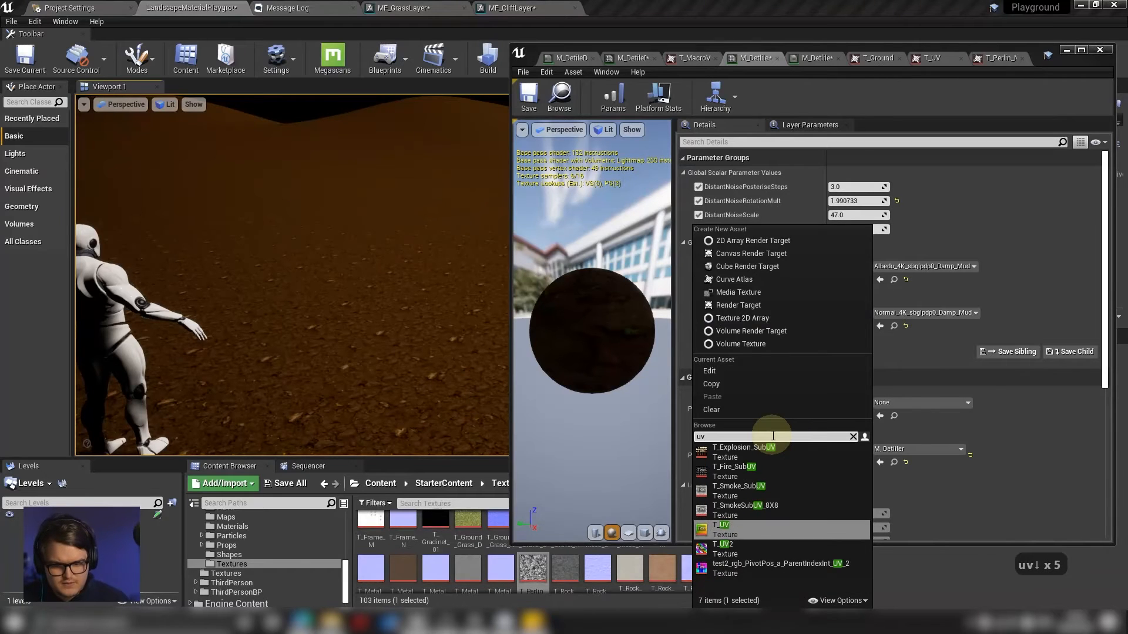
pyautogui.press('Return')
# Replace the instance's Normal texture with FlatNormal.
pyautogui.click(940, 317)
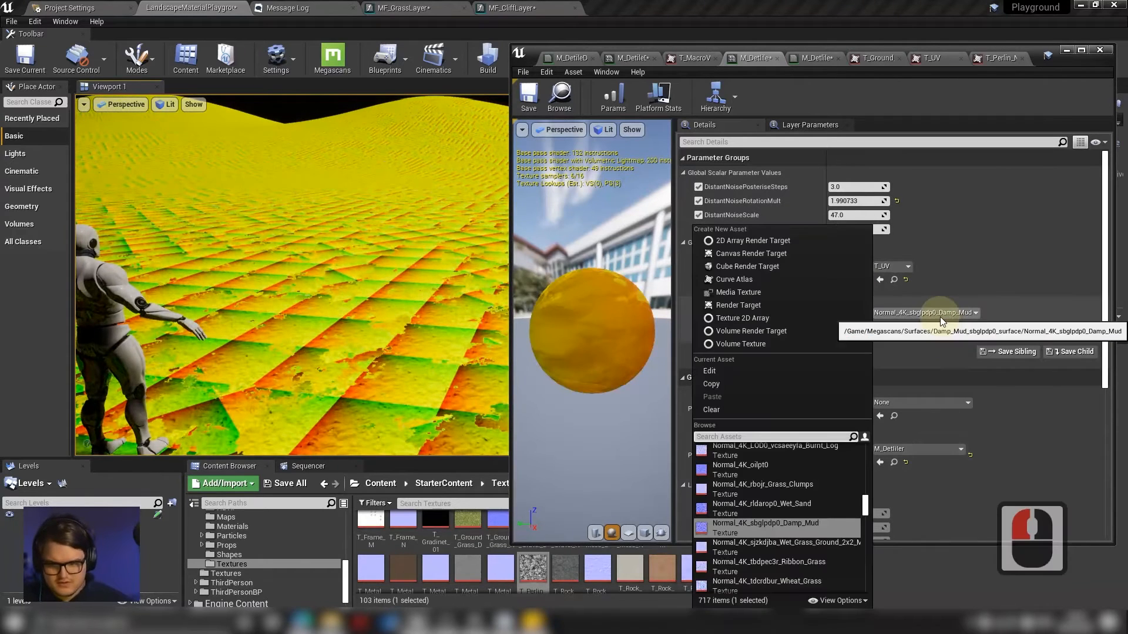
pyautogui.write('flat')
pyautogui.press('Down')
pyautogui.press('Down')
pyautogui.press('Down')
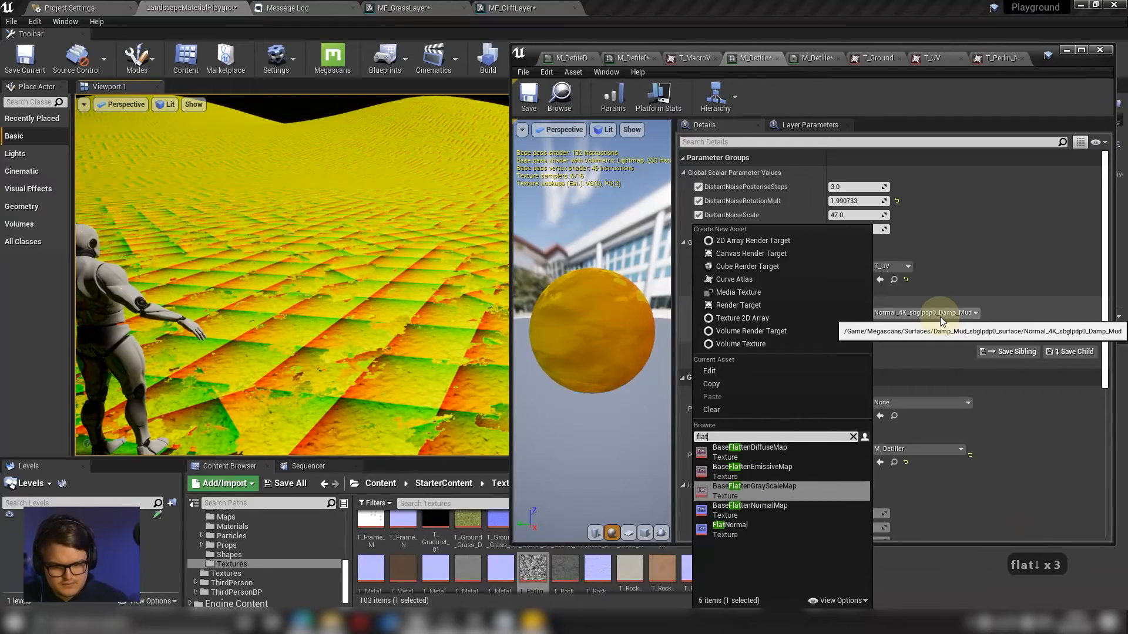
pyautogui.press('Down')
pyautogui.press('Down')
pyautogui.press('Return')
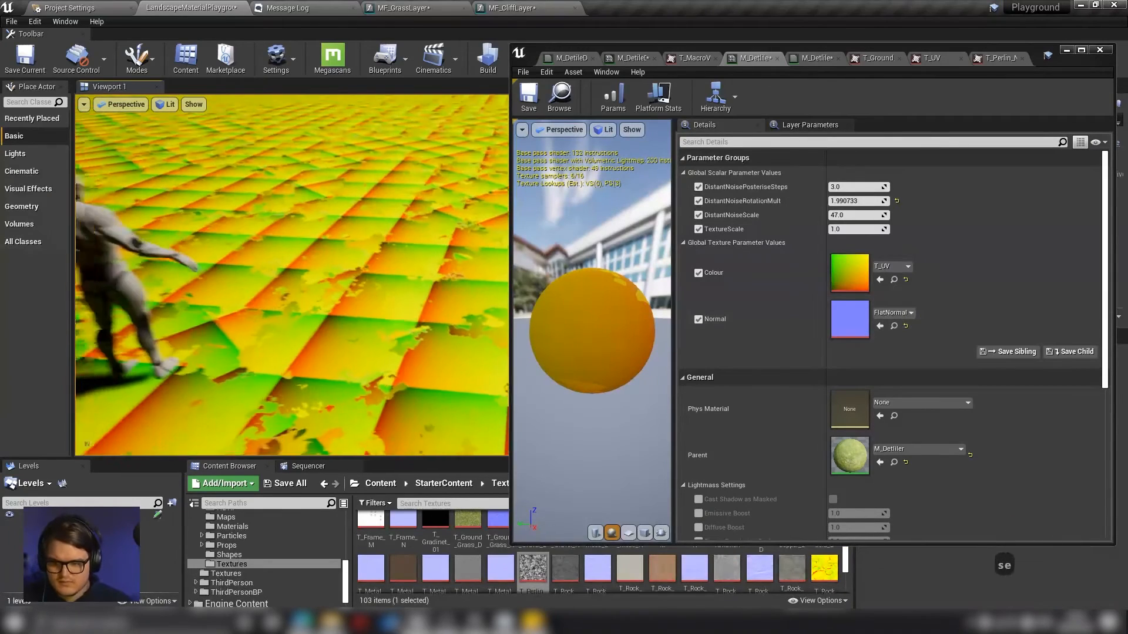
# Examine the rotated UV tiles and their patch boundaries on the landscape around the mannequin.
pyautogui.press('e')
pyautogui.press('d')
pyautogui.press('q')
pyautogui.press('w')
pyautogui.press('a')
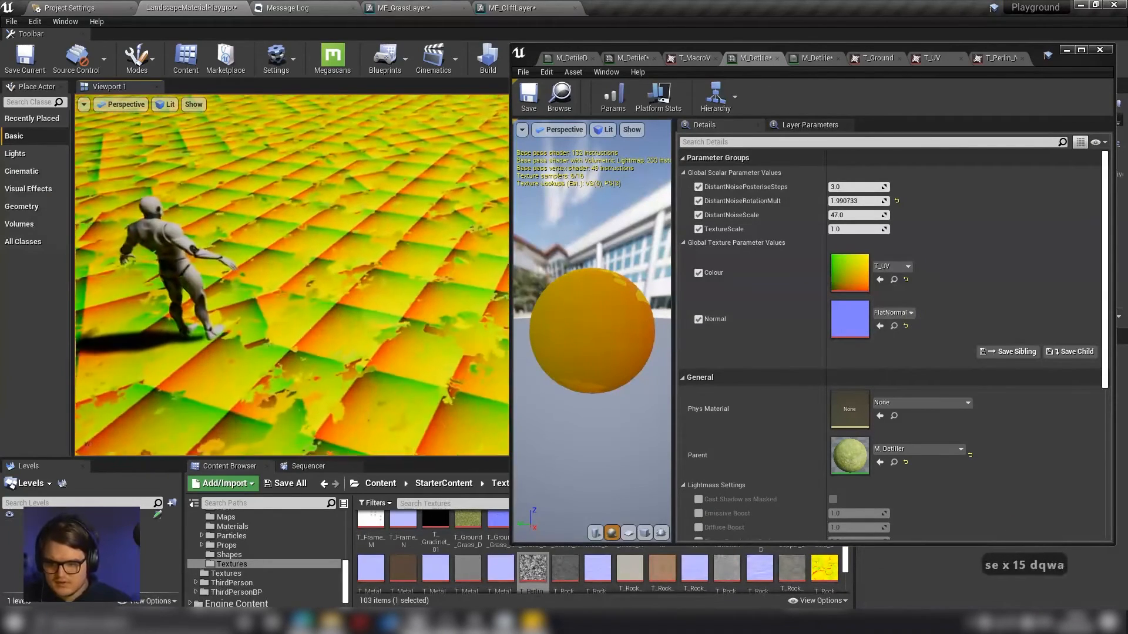
# Narrow the material instance window to uncover more of the level view and inspect the rotated UV tiles across the landscape.
pyautogui.press('w')
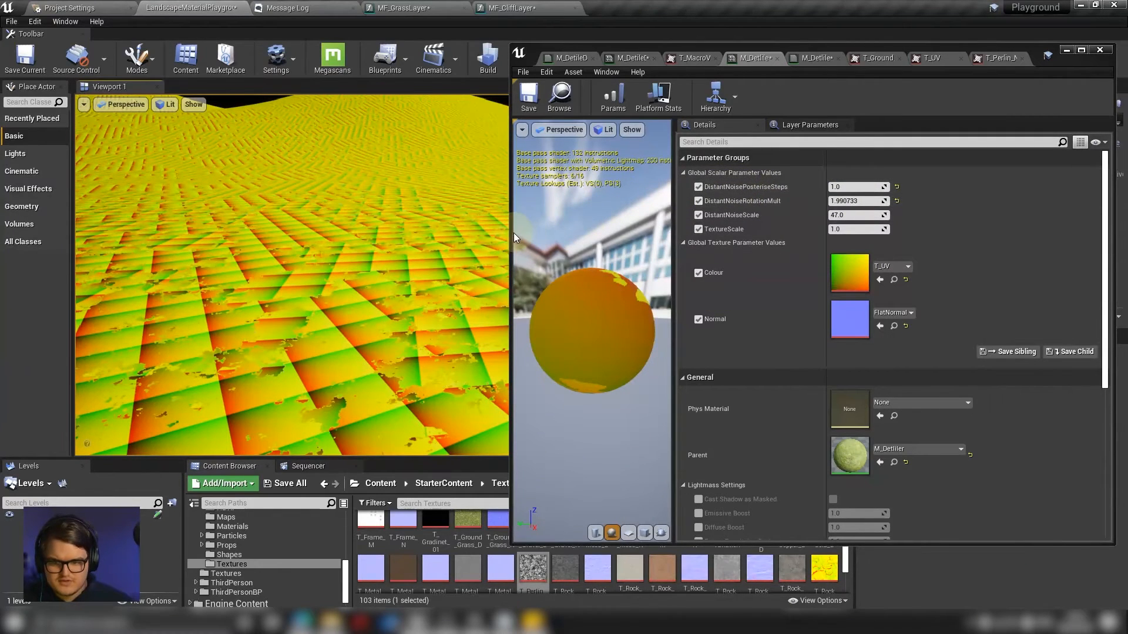
pyautogui.moveTo(513, 232); pyautogui.dragTo(706, 244)
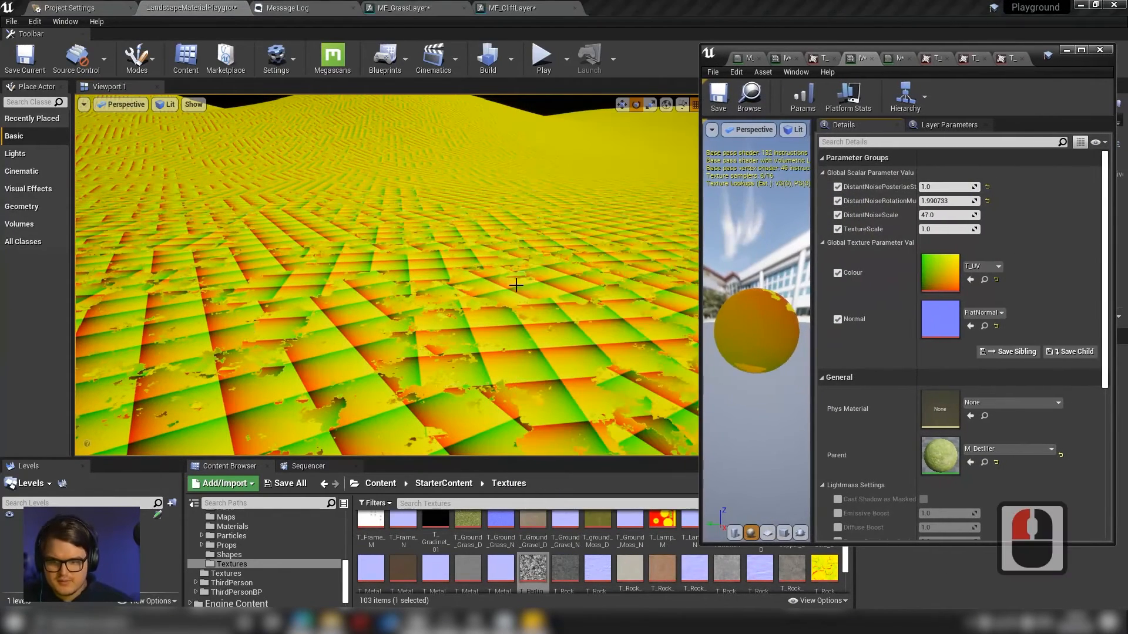
pyautogui.moveTo(516, 284); pyautogui.dragTo(519, 284, button='right')
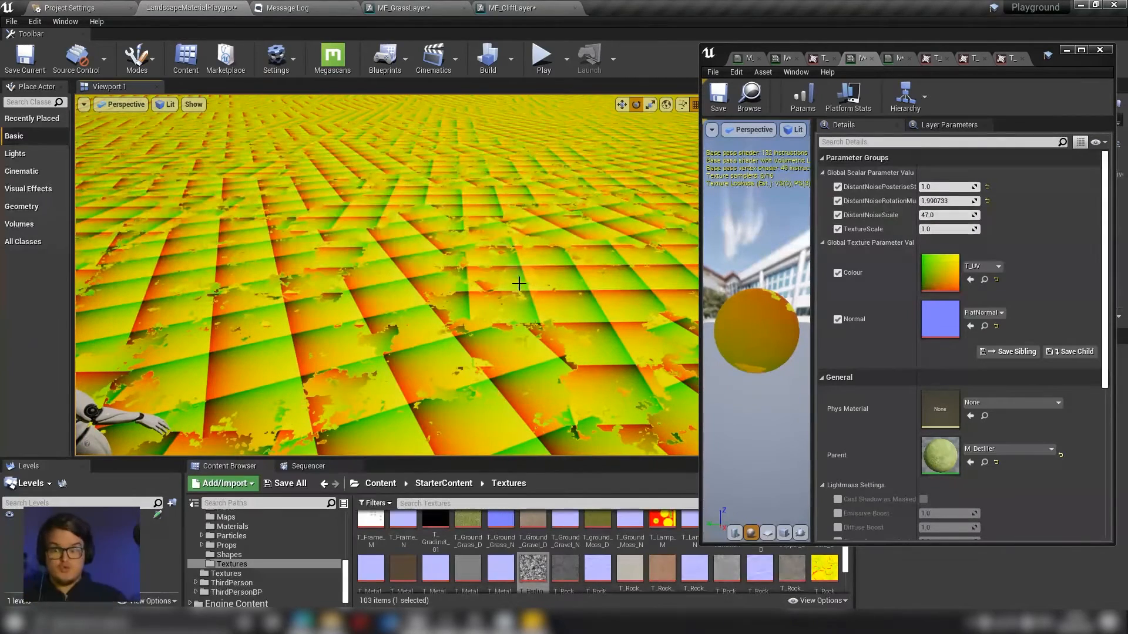
pyautogui.moveTo(485, 251); pyautogui.dragTo(494, 321, button='right')
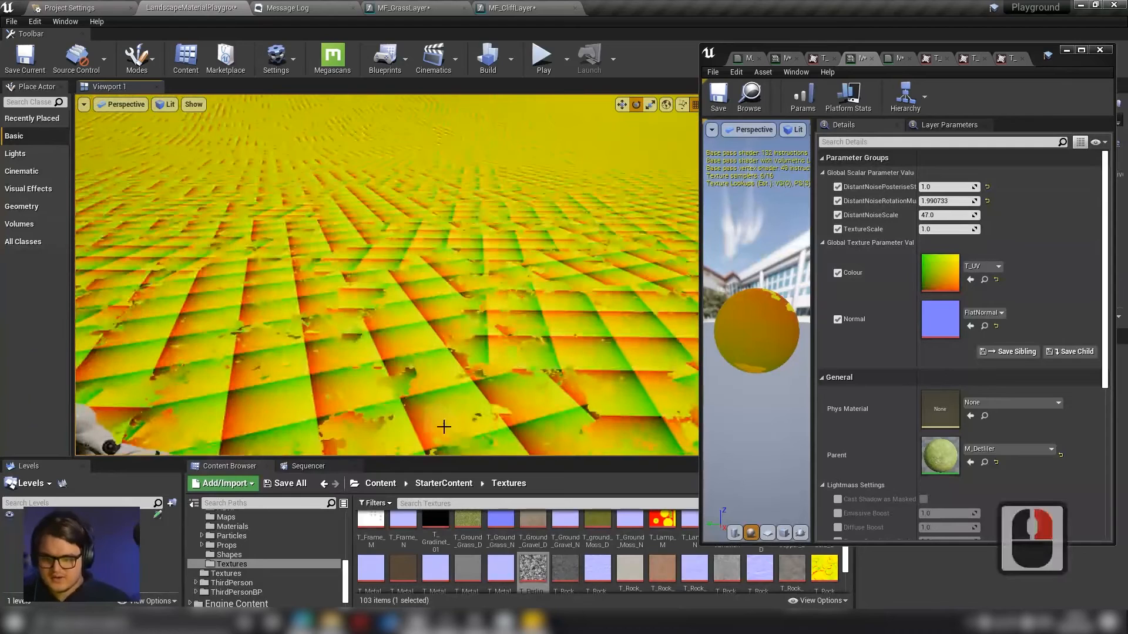
pyautogui.moveTo(324, 162); pyautogui.dragTo(375, 313, button='right')
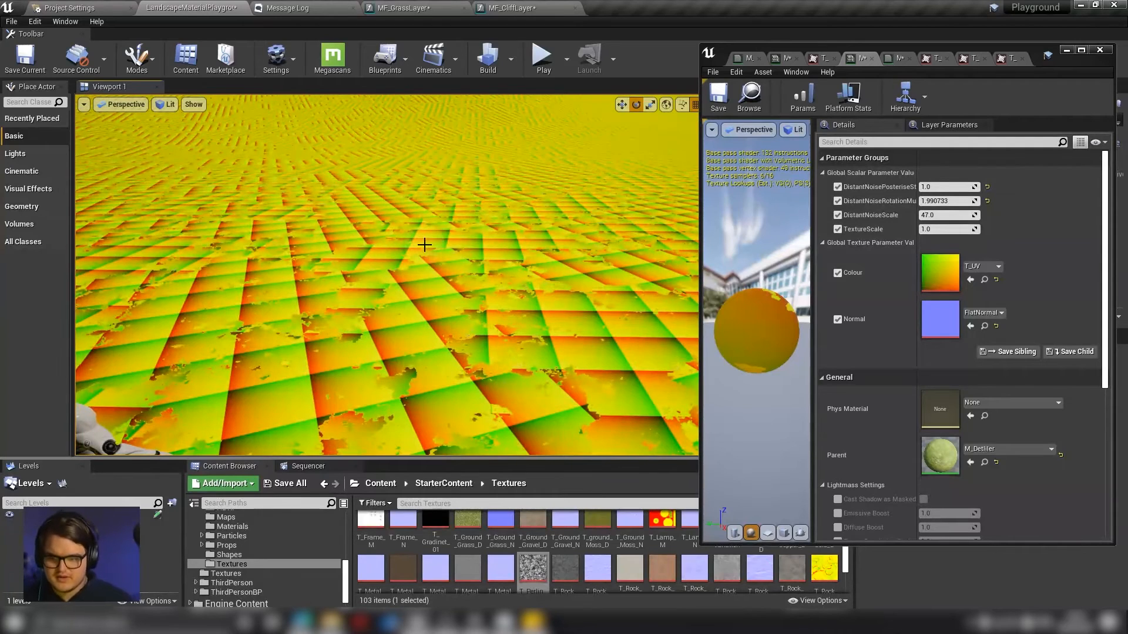
# Vary DistantNoiseRotationMult in the material instance and set it to 1.0.
pyautogui.click(943, 201)
pyautogui.click(1026, 208)
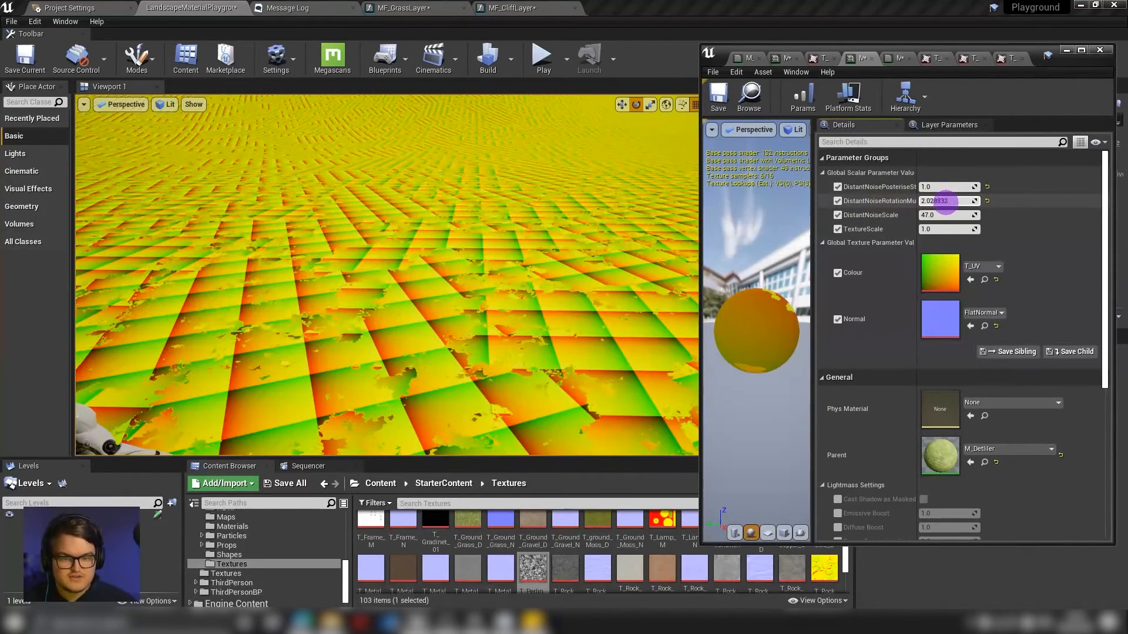
pyautogui.moveTo(943, 201); pyautogui.dragTo(953, 203)
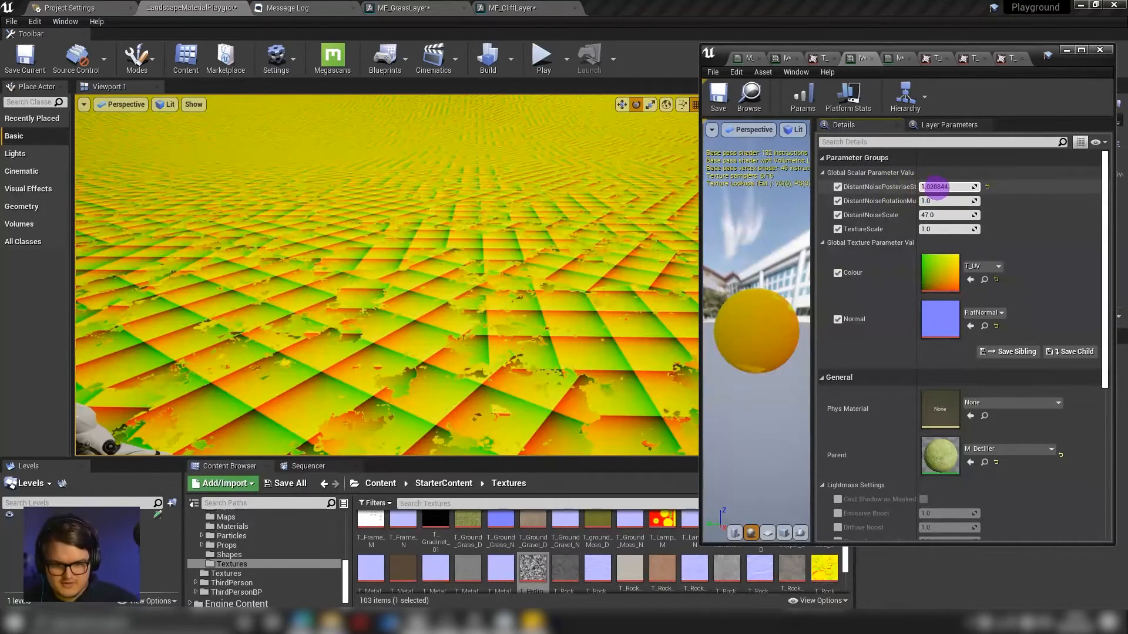
# Try DistantNoisePosteriseSteps at 3 and at 2, checking the rotated patches on the landscape around the mannequin.
pyautogui.moveTo(948, 189); pyautogui.dragTo(941, 186)
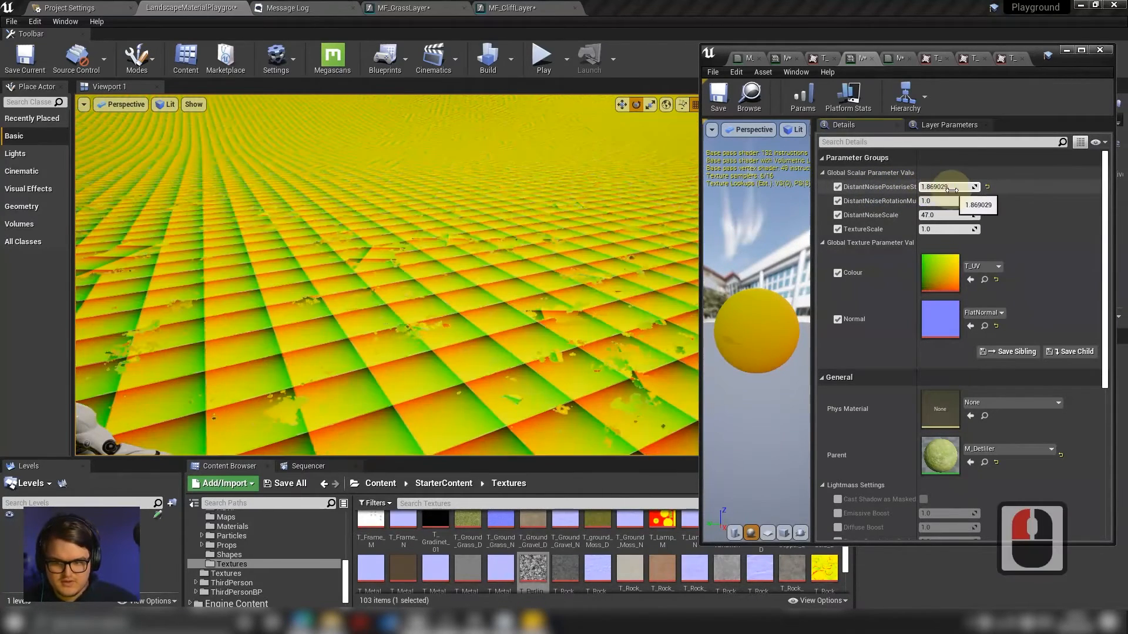
pyautogui.click(950, 189)
pyautogui.write('3')
pyautogui.click(1039, 205)
pyautogui.click(944, 188)
pyautogui.write('2')
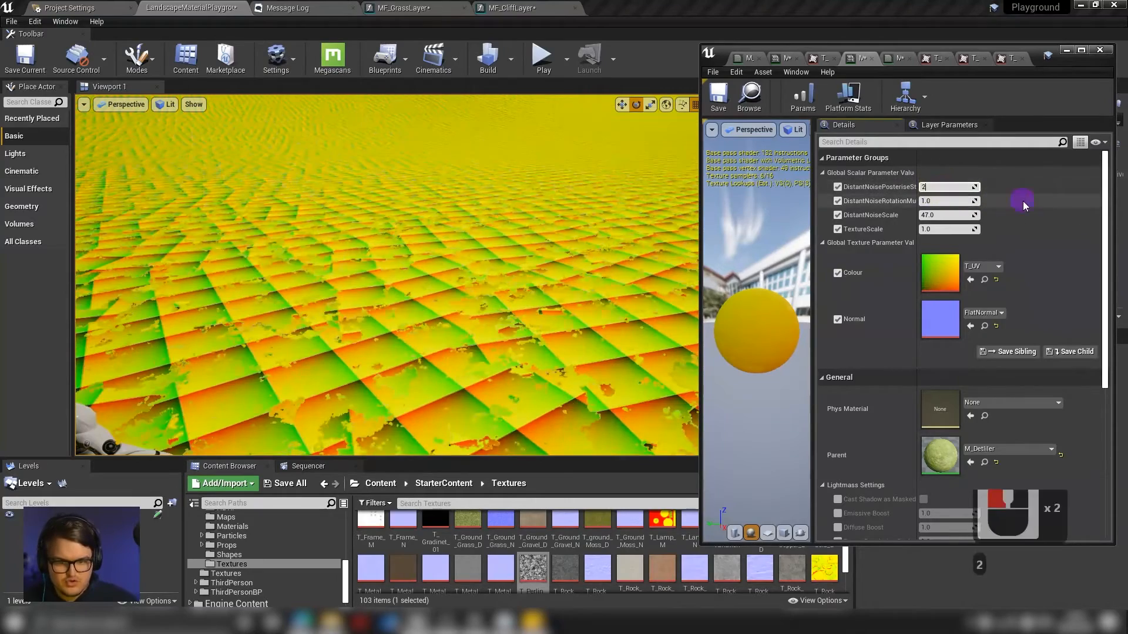
pyautogui.click(1024, 201)
pyautogui.moveTo(564, 329); pyautogui.dragTo(593, 352, button='right')
pyautogui.press('w')
pyautogui.moveTo(388, 276); pyautogui.dragTo(379, 338, button='right')
pyautogui.moveTo(459, 326); pyautogui.dragTo(466, 322, button='right')
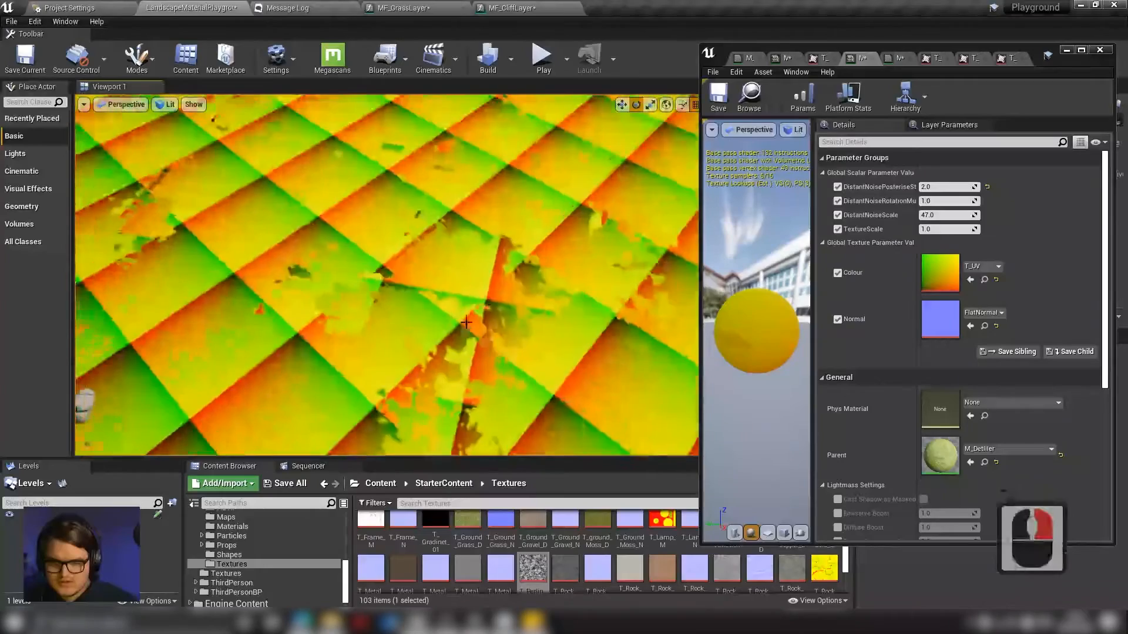
pyautogui.moveTo(502, 249); pyautogui.dragTo(336, 192, button='right')
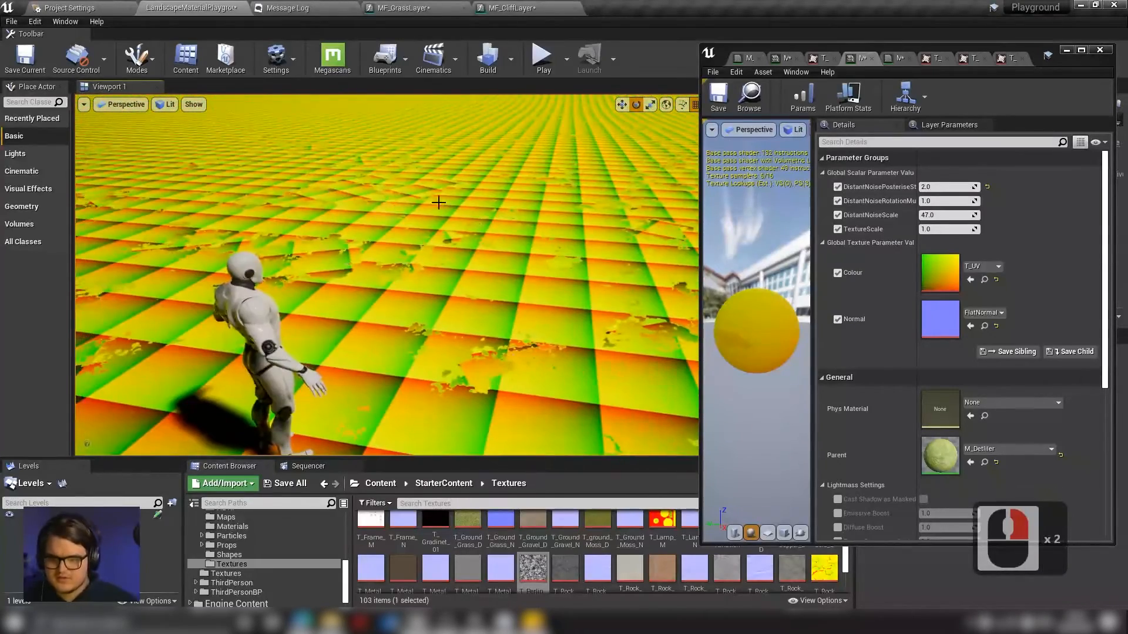
pyautogui.moveTo(438, 203); pyautogui.dragTo(482, 207, button='right')
# Push DistantNoisePosteriseSteps through a wider range, then try it at 2 and 3 on the landscape.
pyautogui.moveTo(947, 187); pyautogui.dragTo(1028, 197)
pyautogui.write('2')
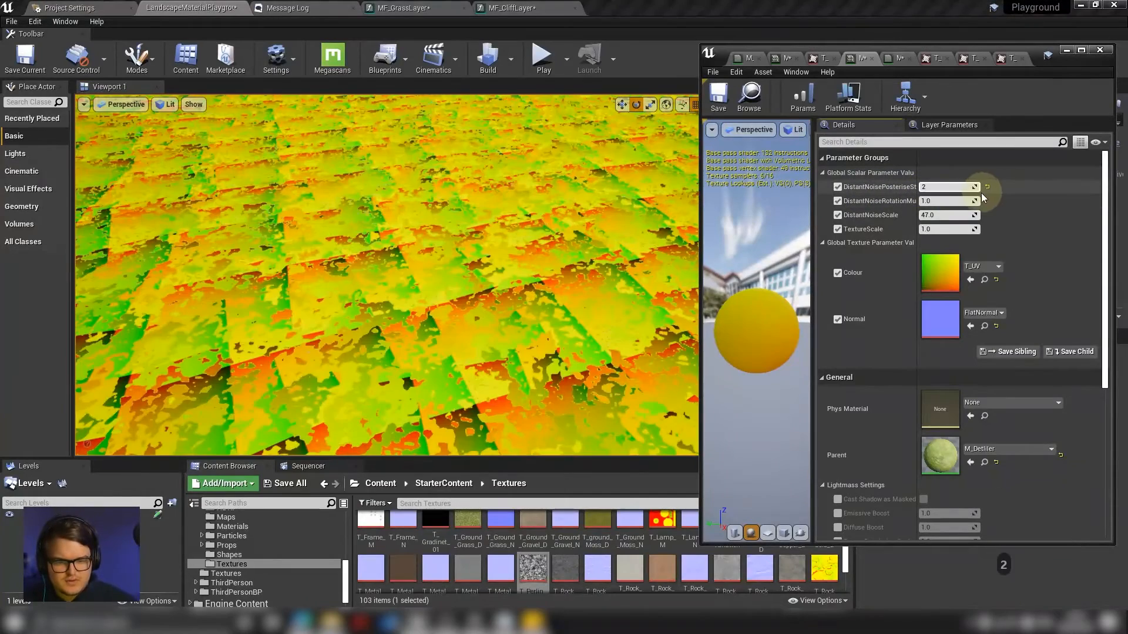
pyautogui.moveTo(957, 188); pyautogui.dragTo(869, 186)
pyautogui.write('3')
pyautogui.click(1040, 202)
pyautogui.press('s')
pyautogui.press('d')
pyautogui.moveTo(629, 262); pyautogui.dragTo(523, 243, button='right')
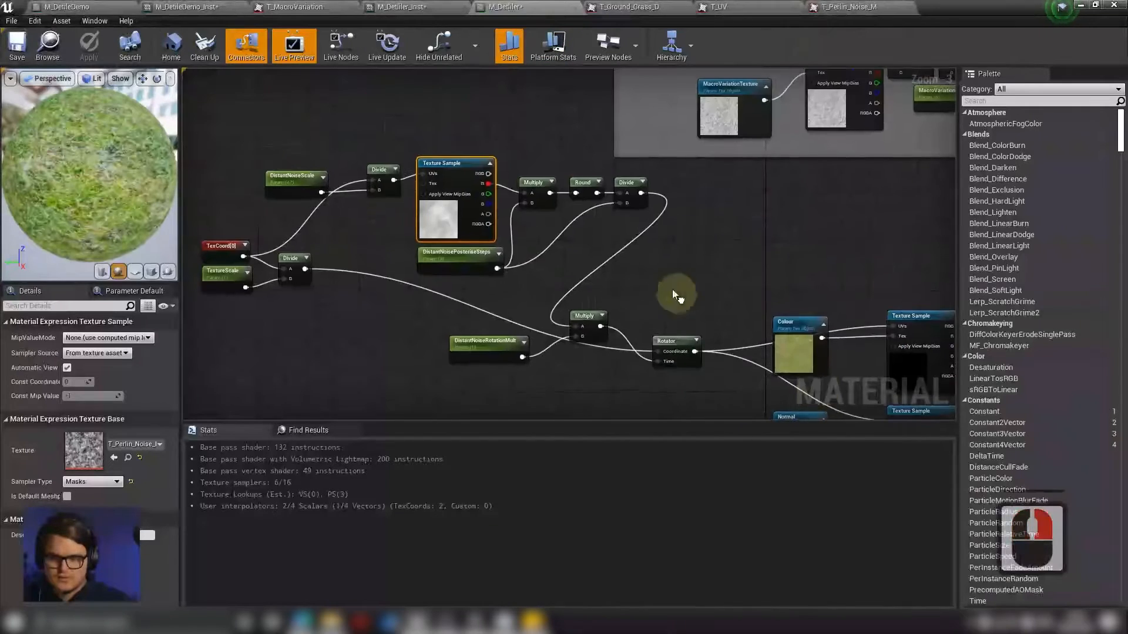
# Shift the Multiply, Round and Divide nodes, and enclose them with DistantNoisePosteriseSteps in a comment titled Posterise.
pyautogui.scroll(4, 599, 221)
pyautogui.moveTo(814, 195); pyautogui.dragTo(608, 288)
pyautogui.keyDown('ctrl'); pyautogui.click(517, 316); pyautogui.keyUp('ctrl')
pyautogui.moveTo(606, 202); pyautogui.dragTo(766, 219)
pyautogui.moveTo(780, 375); pyautogui.dragTo(587, 328, button='right')
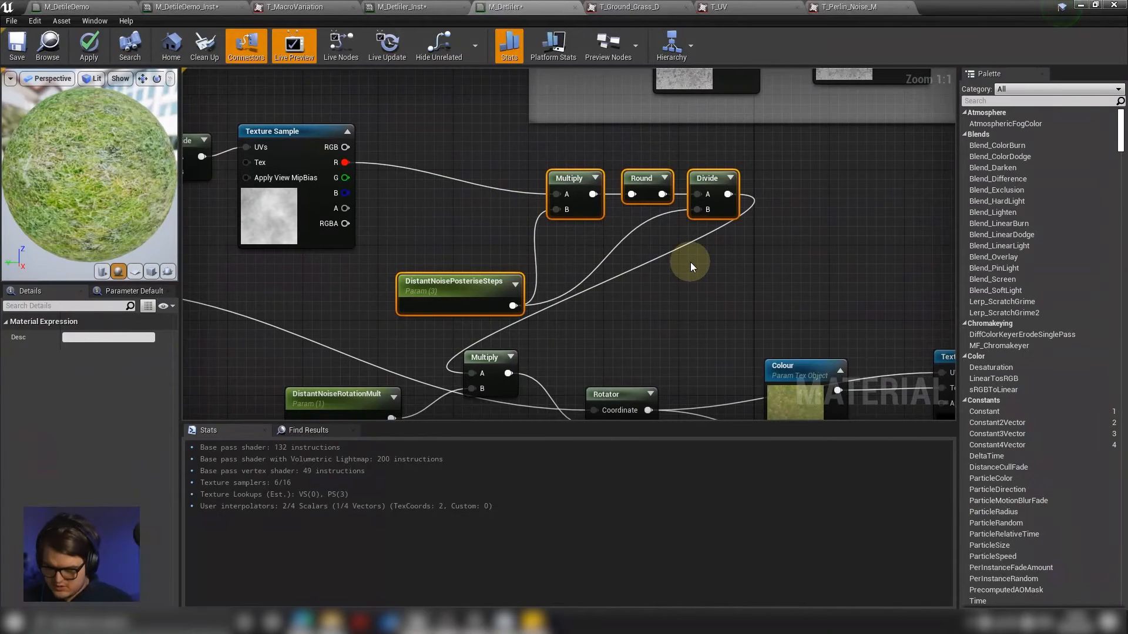
pyautogui.press('c')
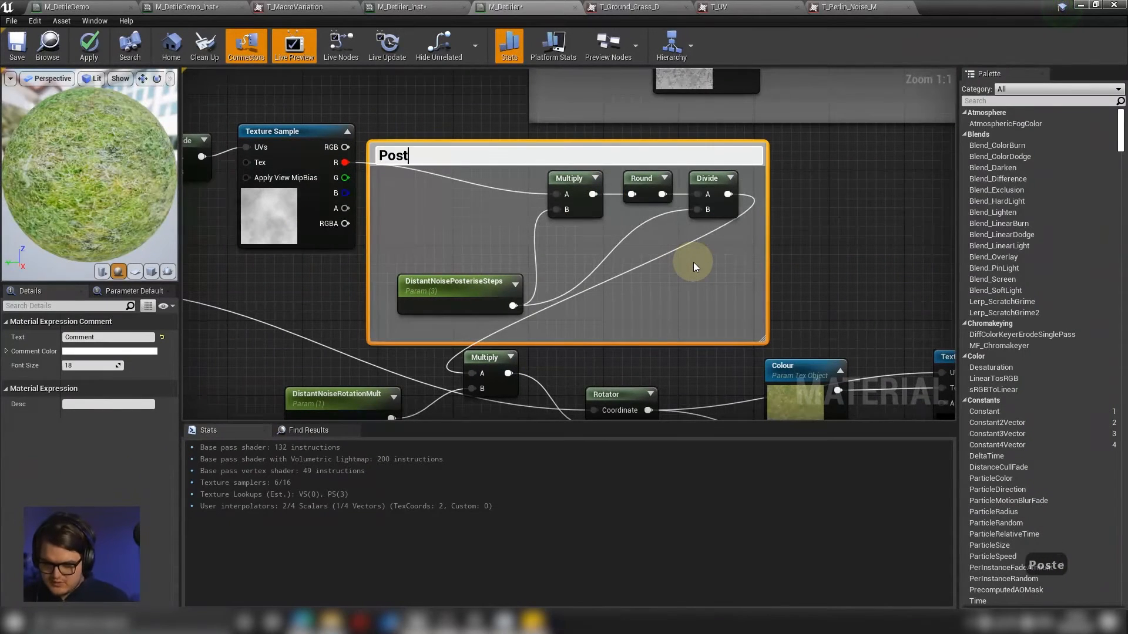
pyautogui.write('Posterise')
pyautogui.press('Return')
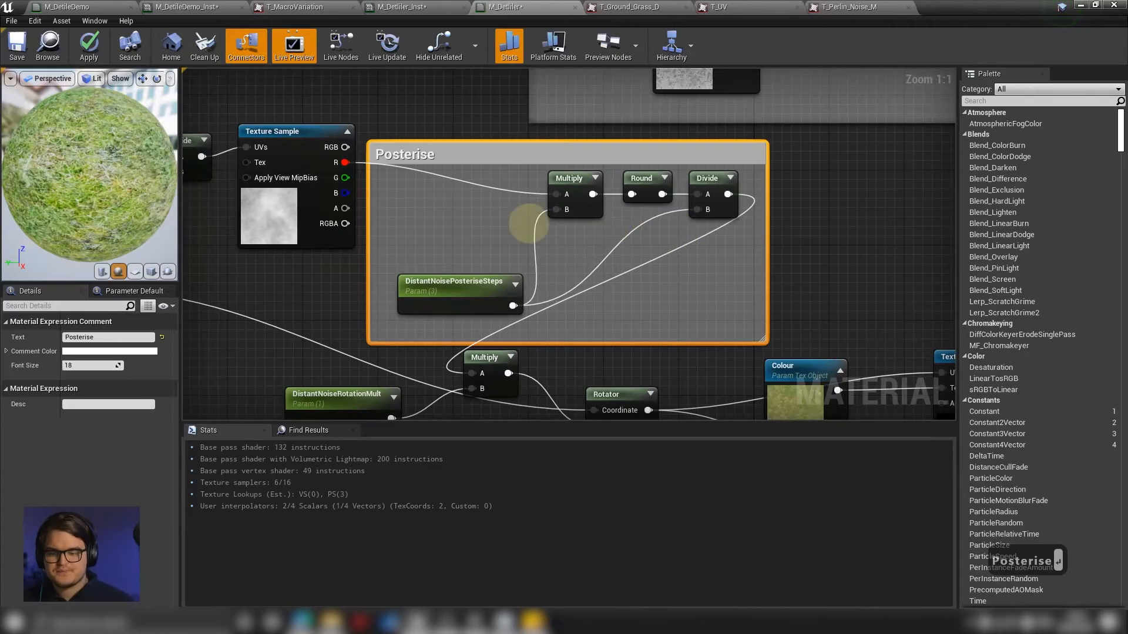
# Move the texture coordinate, scale and noise Texture Sample nodes away from the Posterise comment to open a gap.
pyautogui.scroll(-2, 590, 234)
pyautogui.moveTo(494, 140); pyautogui.dragTo(581, 154, button='right')
pyautogui.moveTo(580, 152); pyautogui.dragTo(247, 358)
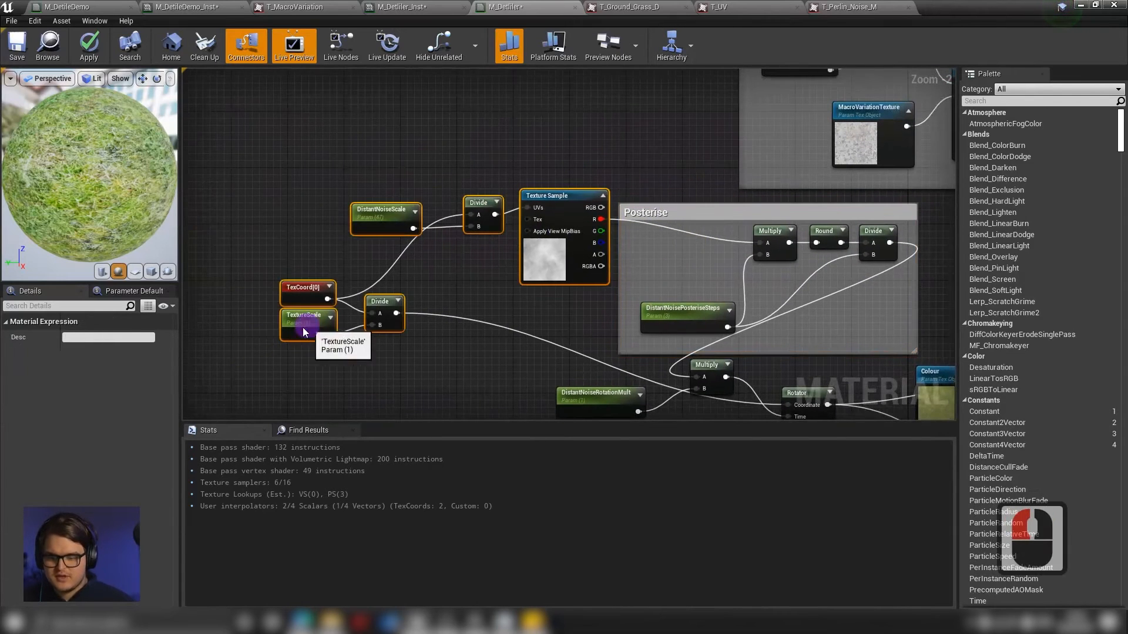
pyautogui.moveTo(305, 329); pyautogui.dragTo(346, 338)
pyautogui.moveTo(667, 284); pyautogui.dragTo(623, 276, button='right')
pyautogui.scroll(2, 623, 276)
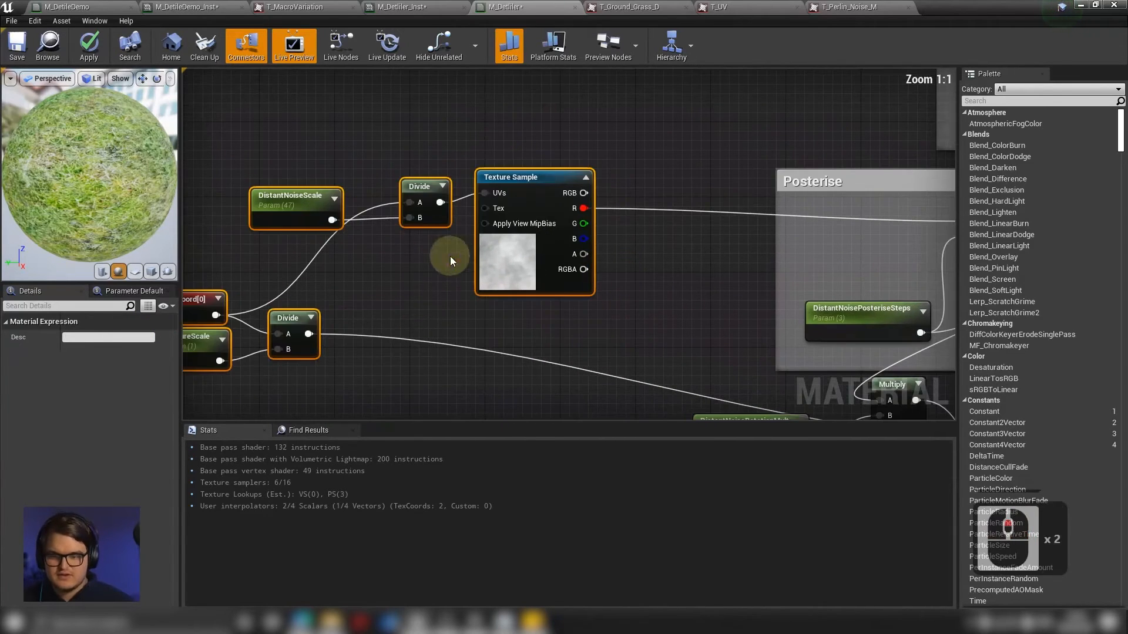
pyautogui.click(449, 259)
# Add a Power node in the gap between the noise Texture Sample and the Posterise comment.
pyautogui.click(497, 284)
pyautogui.moveTo(689, 231); pyautogui.dragTo(591, 229, button='right')
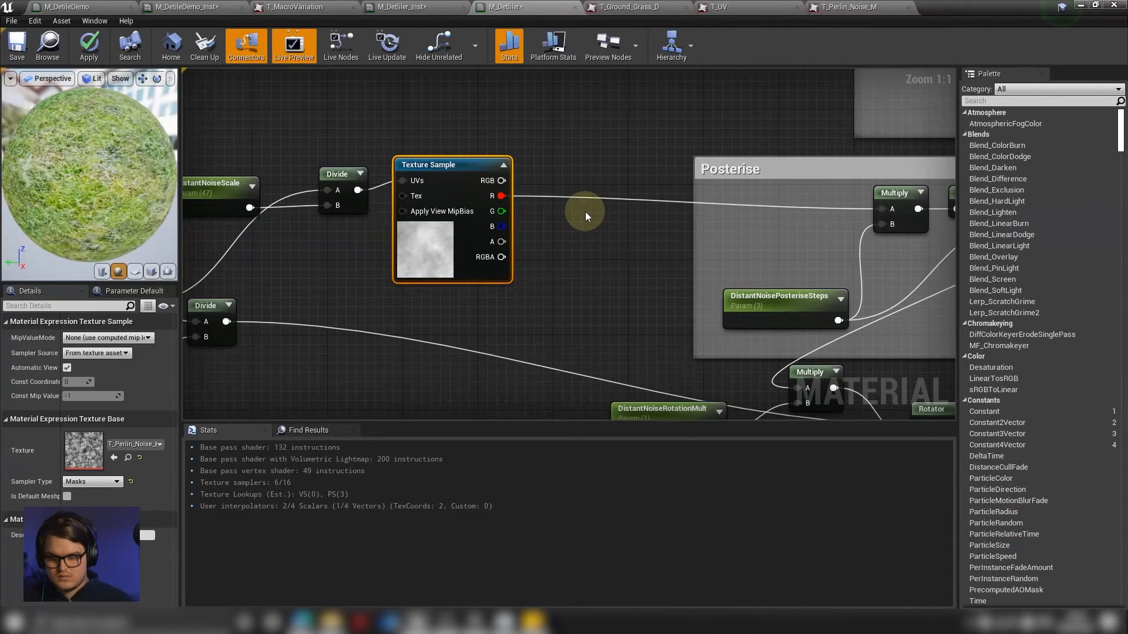
pyautogui.rightClick(584, 225)
pyautogui.write('power')
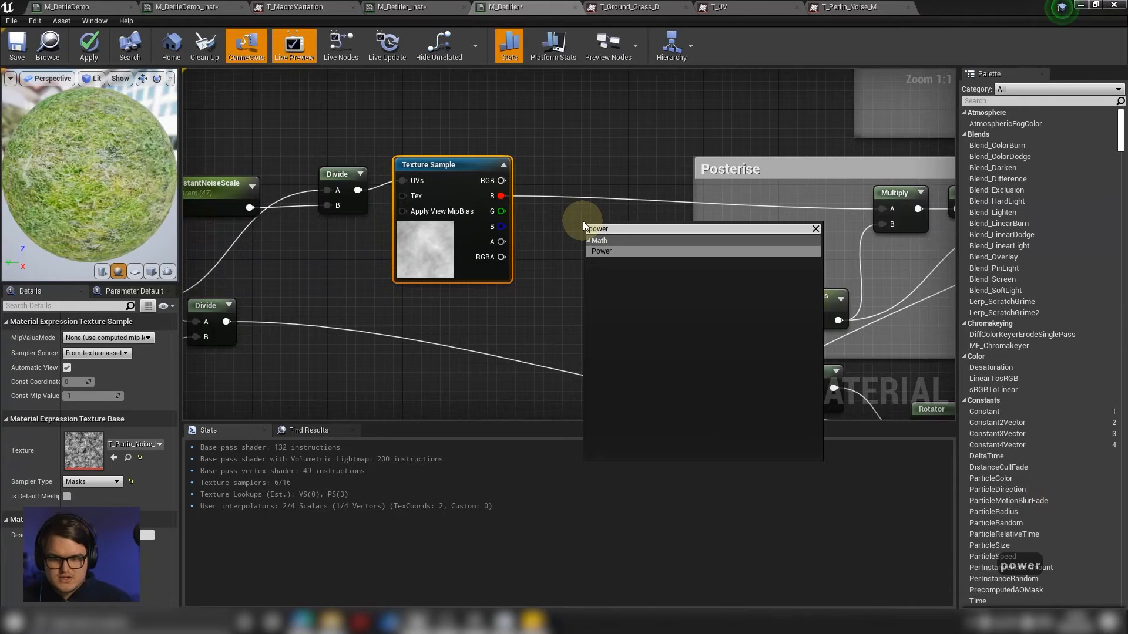
pyautogui.press('Return')
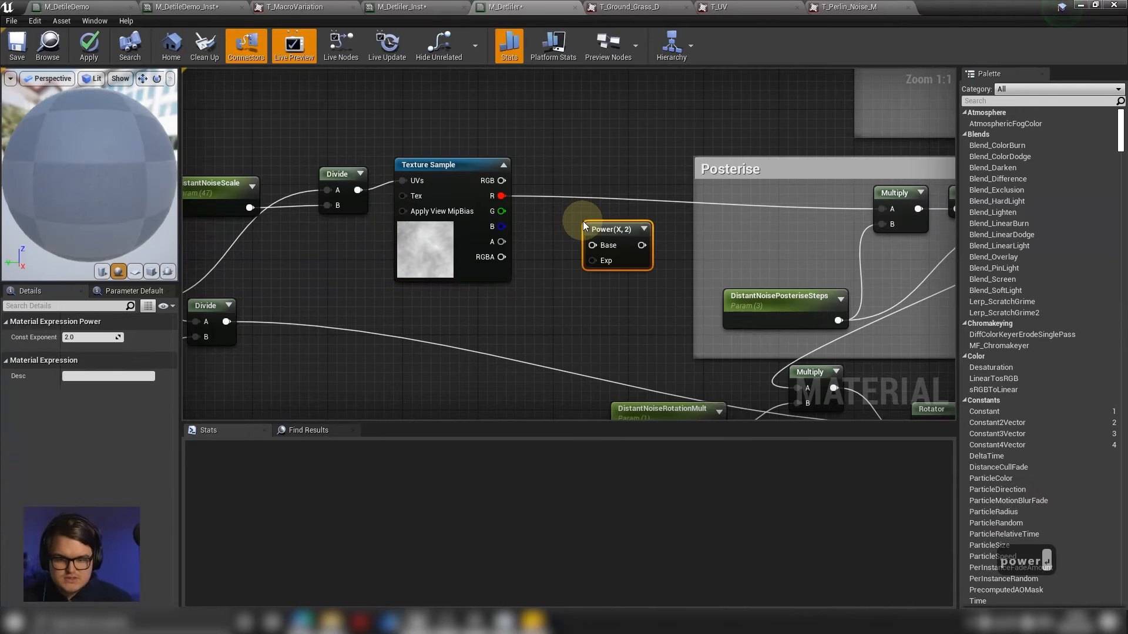
# Create a scalar parameter named DistantNoisePower below the Power node with a default value of 1.
pyautogui.press('1')
pyautogui.click(542, 298)
pyautogui.rightClick(548, 310)
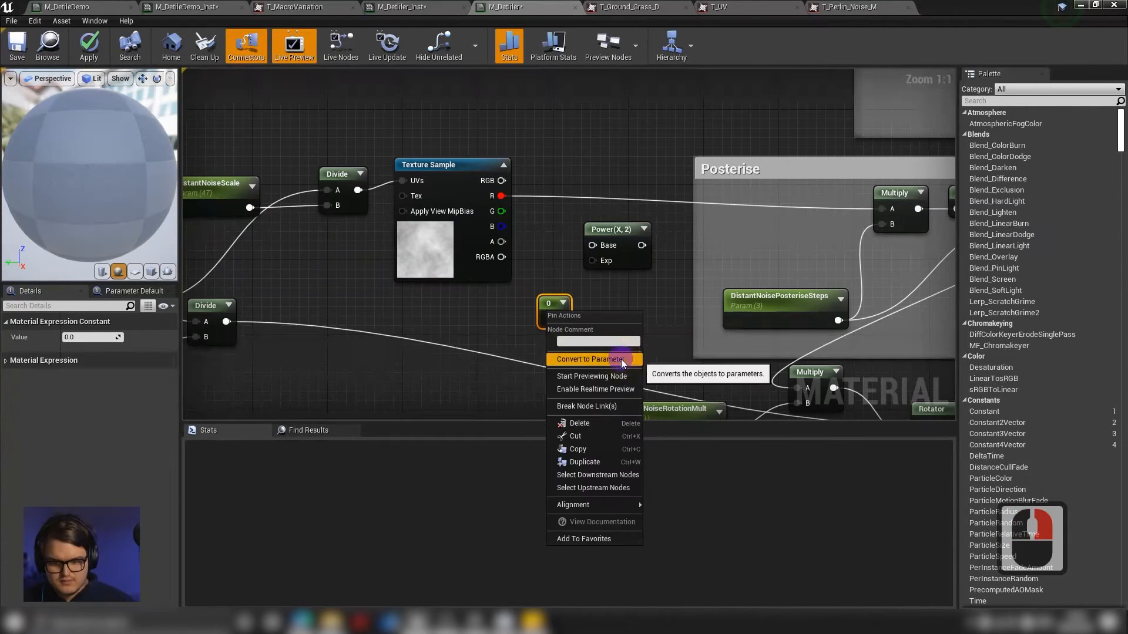
pyautogui.click(622, 359)
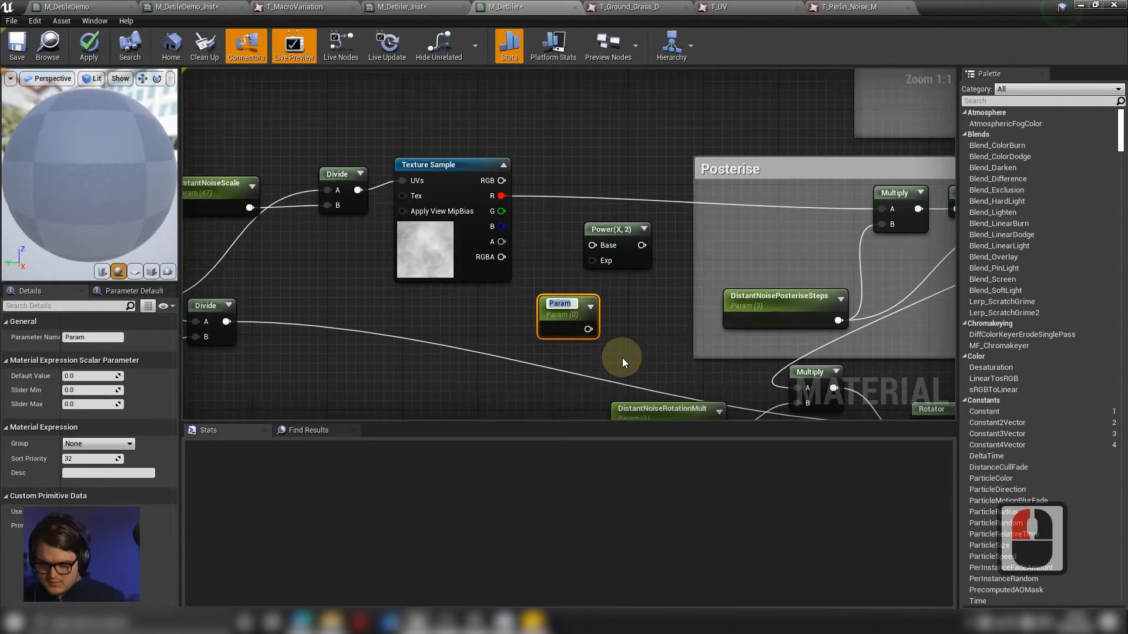
pyautogui.write('DistantNoisePos')
pyautogui.press('BackSpace')
pyautogui.write('wer')
pyautogui.press('Return')
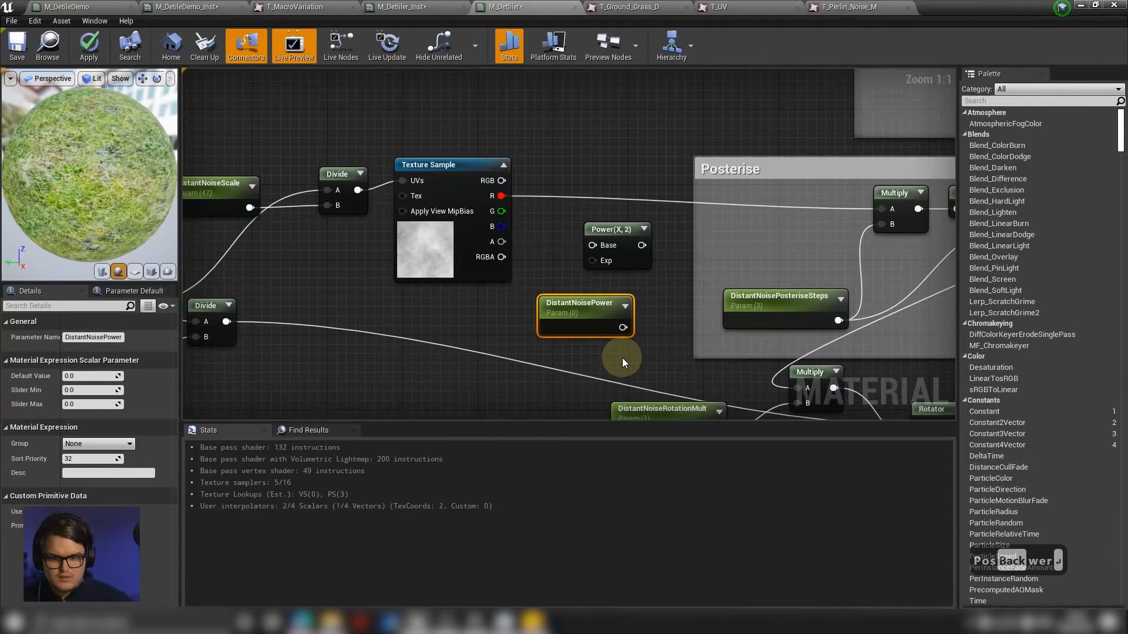
pyautogui.click(97, 376)
pyautogui.write('1')
pyautogui.press('Return')
# Wire DistantNoisePower into Exp, the noise's red channel into Base, and Power's output into the Posterise Multiply, and apply the material.
pyautogui.moveTo(569, 320); pyautogui.dragTo(593, 261)
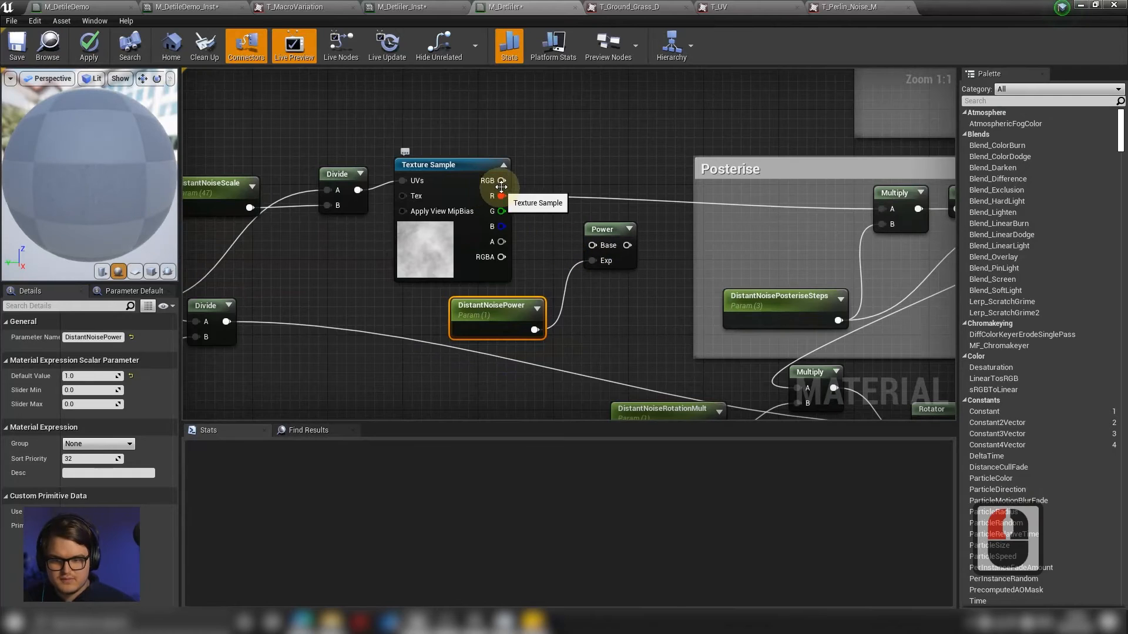
pyautogui.moveTo(505, 196); pyautogui.dragTo(594, 246)
pyautogui.moveTo(657, 249); pyautogui.dragTo(563, 257, button='right')
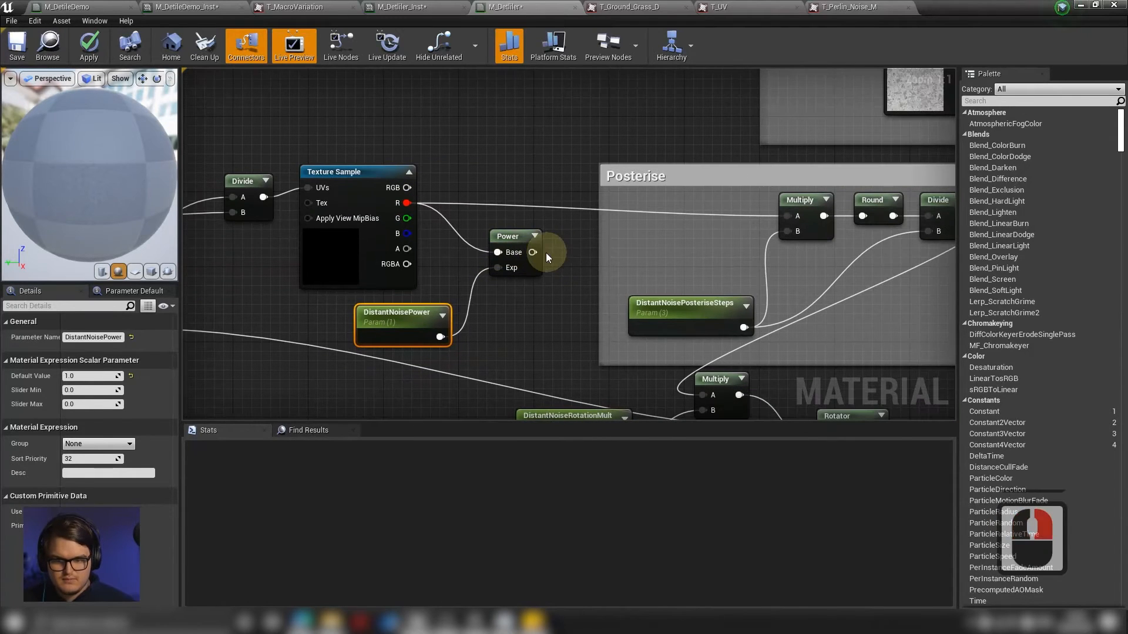
pyautogui.moveTo(532, 252); pyautogui.dragTo(792, 216)
pyautogui.moveTo(575, 250); pyautogui.dragTo(469, 151, button='right')
pyautogui.scroll(-1, 673, 217)
pyautogui.moveTo(609, 175); pyautogui.dragTo(594, 214, button='right')
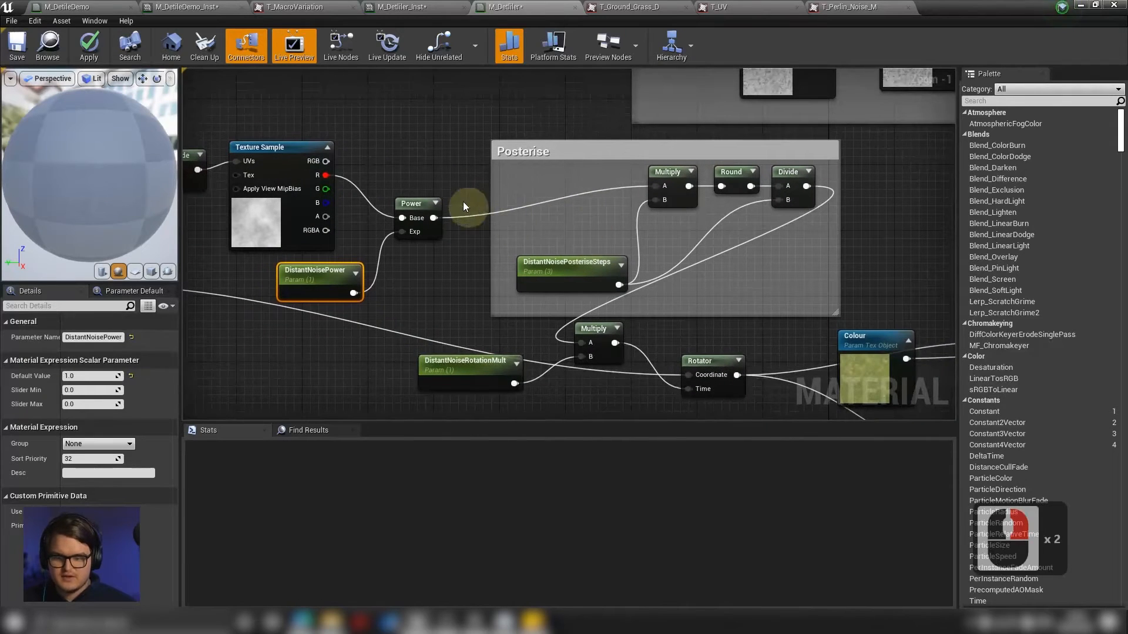
pyautogui.moveTo(431, 163); pyautogui.dragTo(457, 168, button='right')
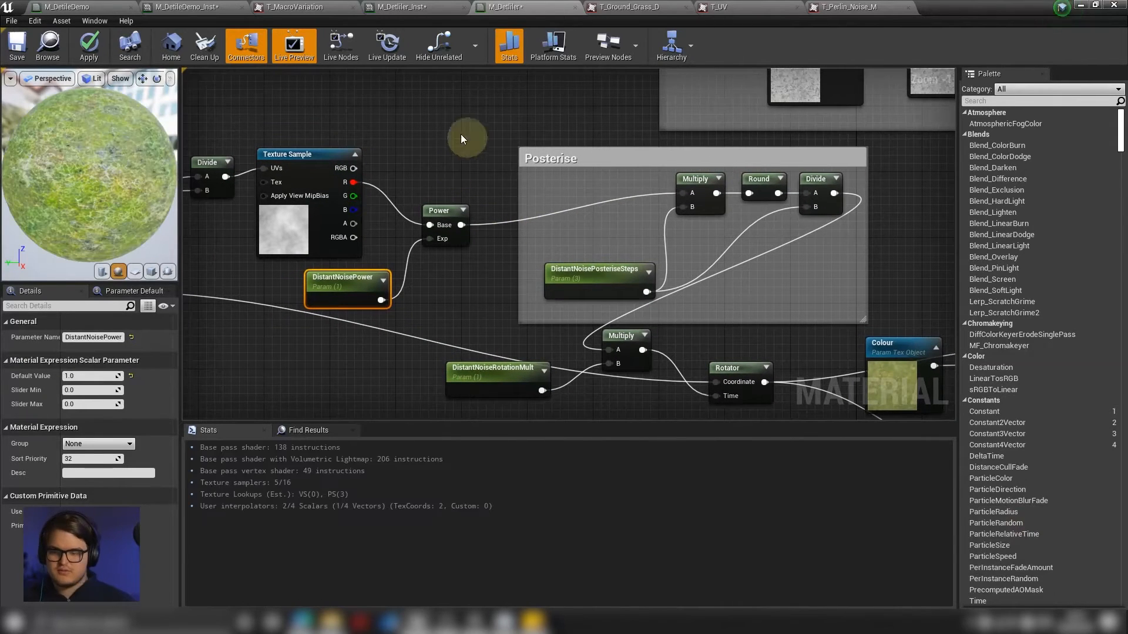
pyautogui.click(93, 34)
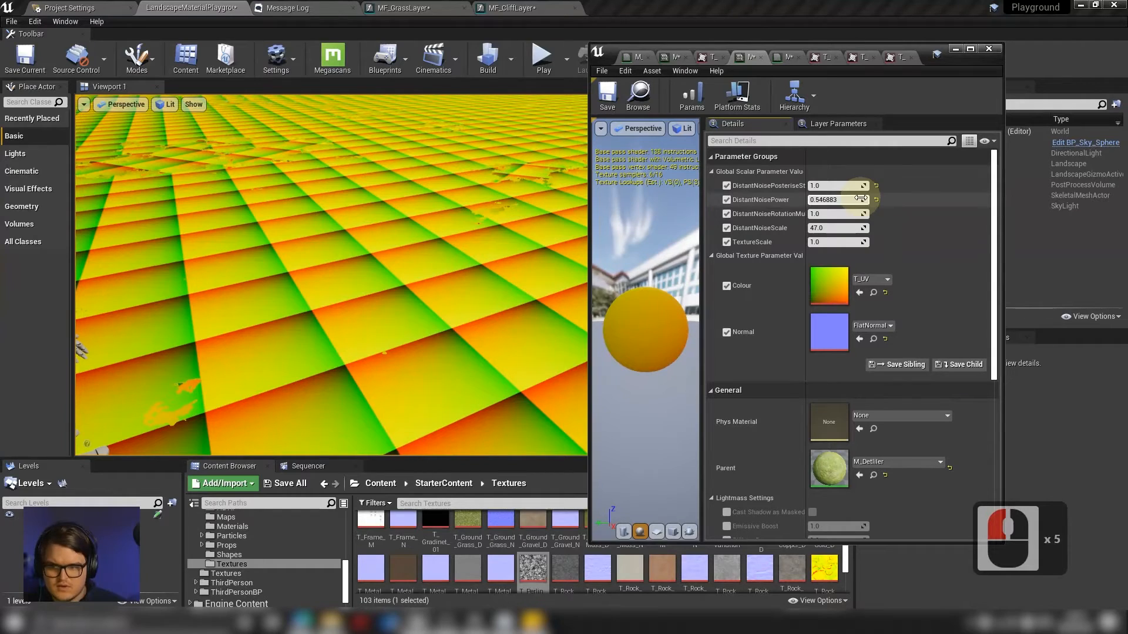
# Try DistantNoisePower at about 0.75 in the material instance and check the patches on the landscape.
pyautogui.moveTo(840, 199); pyautogui.dragTo(847, 201)
pyautogui.click(749, 186)
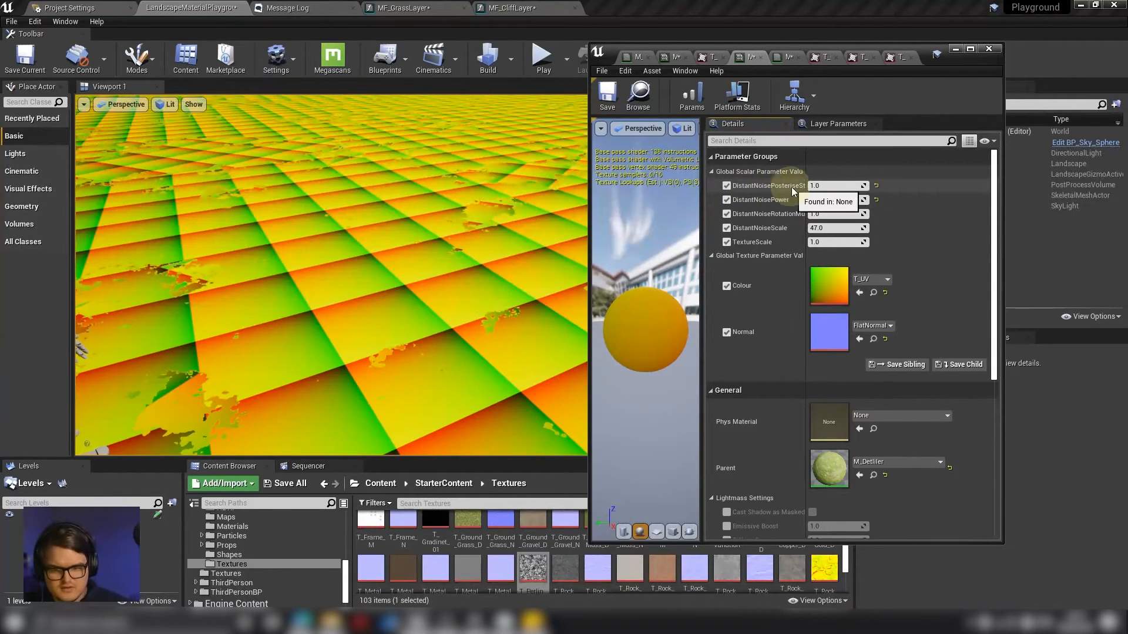
pyautogui.click(832, 186)
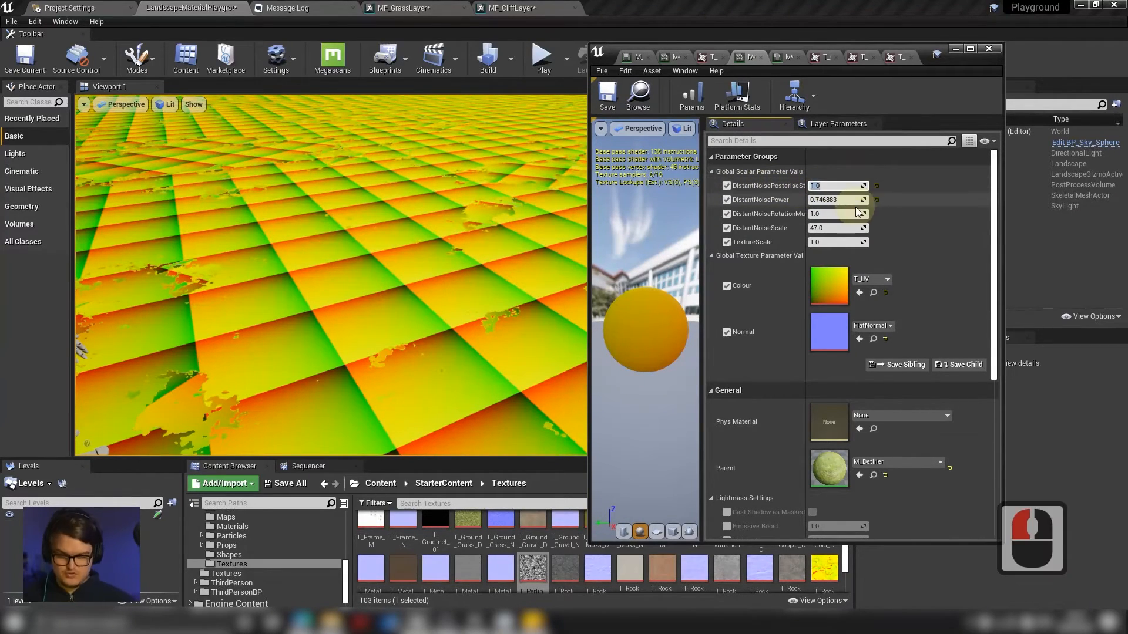
pyautogui.moveTo(505, 235); pyautogui.dragTo(406, 238, button='right')
pyautogui.press('w')
pyautogui.press('e')
pyautogui.press('a')
pyautogui.press('s')
# Try DistantNoisePower at about 1.25 and check the rotated patches around the mannequin.
pyautogui.moveTo(831, 200); pyautogui.dragTo(845, 201)
pyautogui.press('s')
pyautogui.moveTo(362, 235); pyautogui.dragTo(517, 223, button='right')
pyautogui.press('a')
pyautogui.press('d')
pyautogui.press('s')
pyautogui.press('a')
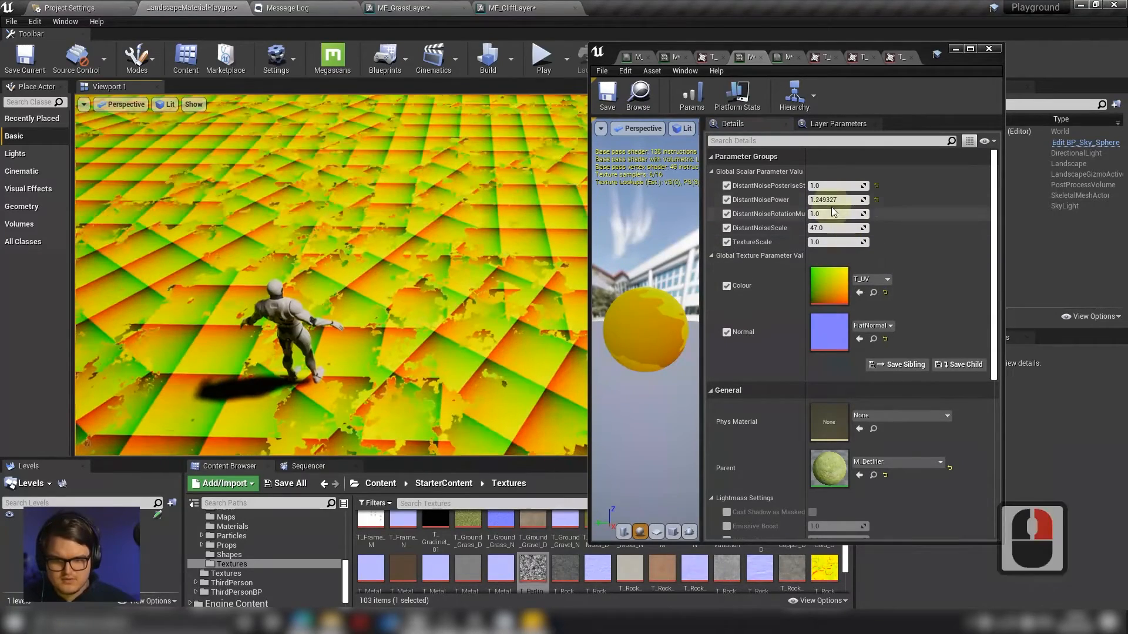
# Set DistantNoisePower to 1.2 in the material instance and check the patch distribution across the landscape.
pyautogui.moveTo(833, 201); pyautogui.dragTo(828, 200)
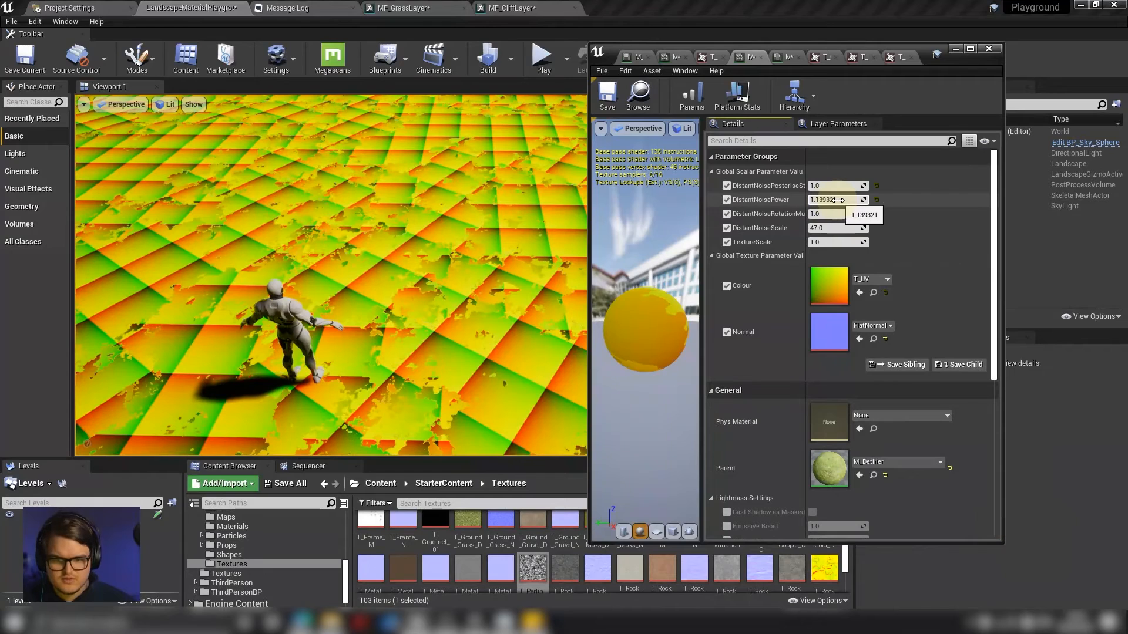
pyautogui.doubleClick(838, 200)
pyautogui.write('12')
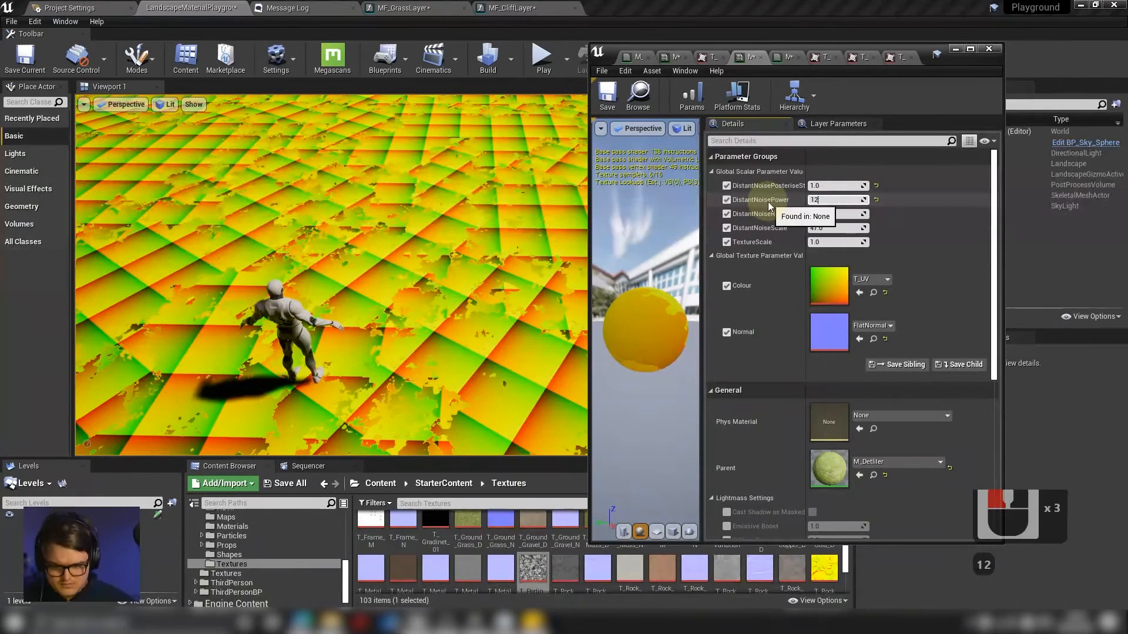
pyautogui.press('BackSpace')
pyautogui.write('.2')
pyautogui.press('Return')
pyautogui.press('s')
pyautogui.moveTo(470, 188); pyautogui.dragTo(489, 167, button='right')
pyautogui.press('w')
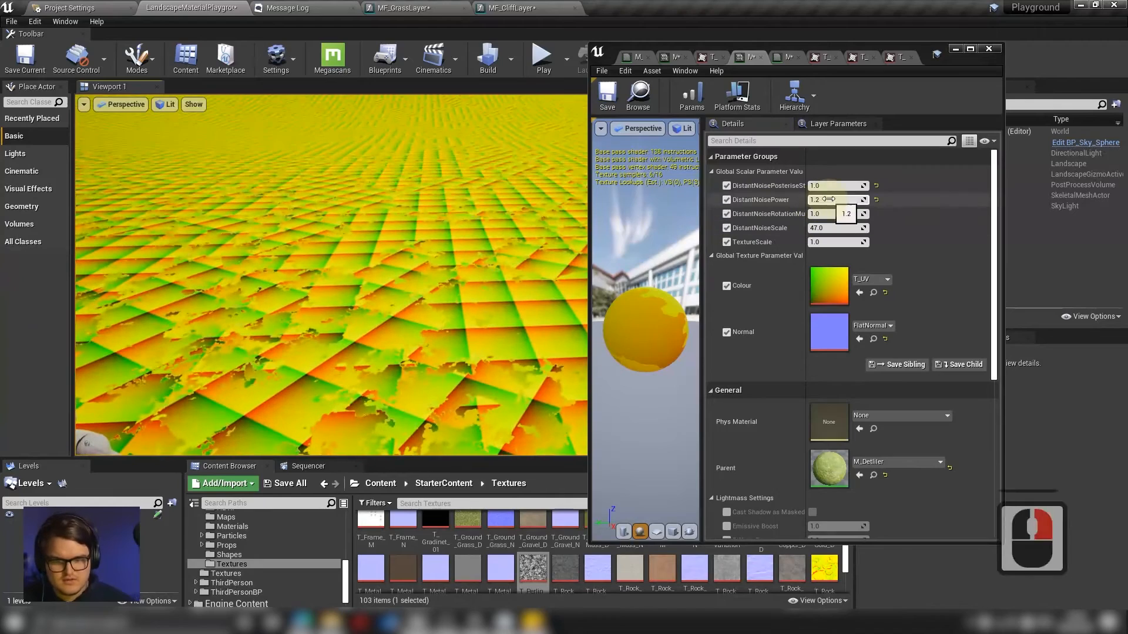
# Try the distant noise posterise parameter at 2.0 in the material instance and check the rotated patches on the landscape.
pyautogui.moveTo(835, 186); pyautogui.dragTo(906, 210)
pyautogui.moveTo(506, 246)
pyautogui.mouseDown(button='right')
pyautogui.moveTo(503, 232)
pyautogui.moveTo(517, 259)
pyautogui.moveTo(508, 250)
pyautogui.mouseUp(button='right')
pyautogui.press('s')
pyautogui.press('d')
pyautogui.press('w')
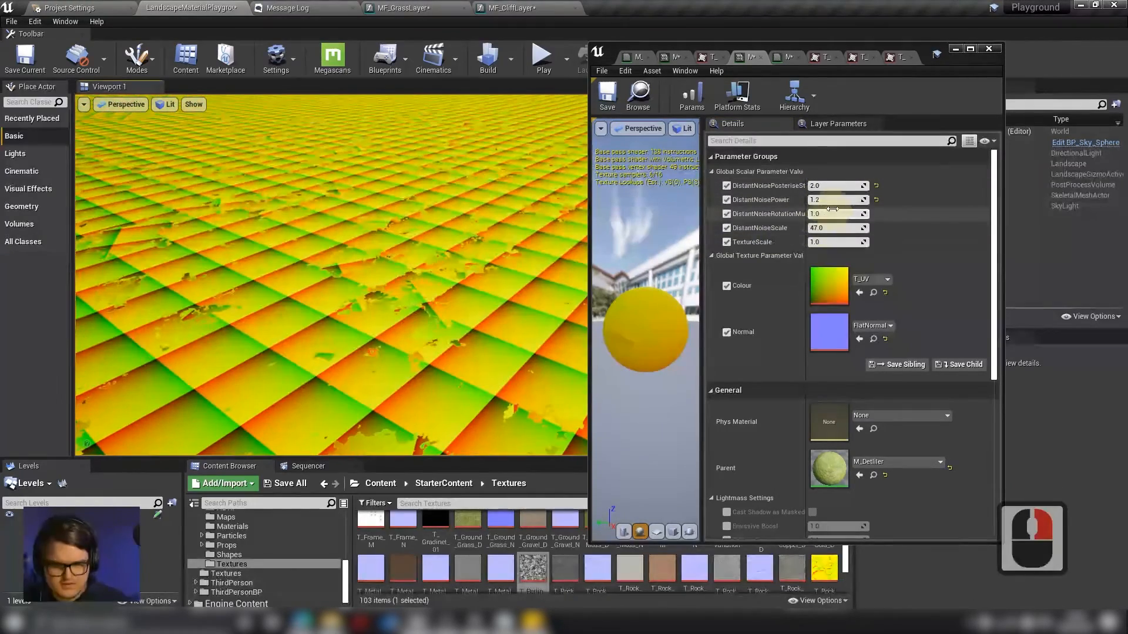
# Try DistantNoisePower at about 2.55 in the material instance while viewing the patches on the landscape.
pyautogui.moveTo(840, 199); pyautogui.dragTo(835, 200)
pyautogui.moveTo(835, 200); pyautogui.dragTo(846, 199)
pyautogui.press('w')
pyautogui.moveTo(505, 247); pyautogui.dragTo(511, 258, button='right')
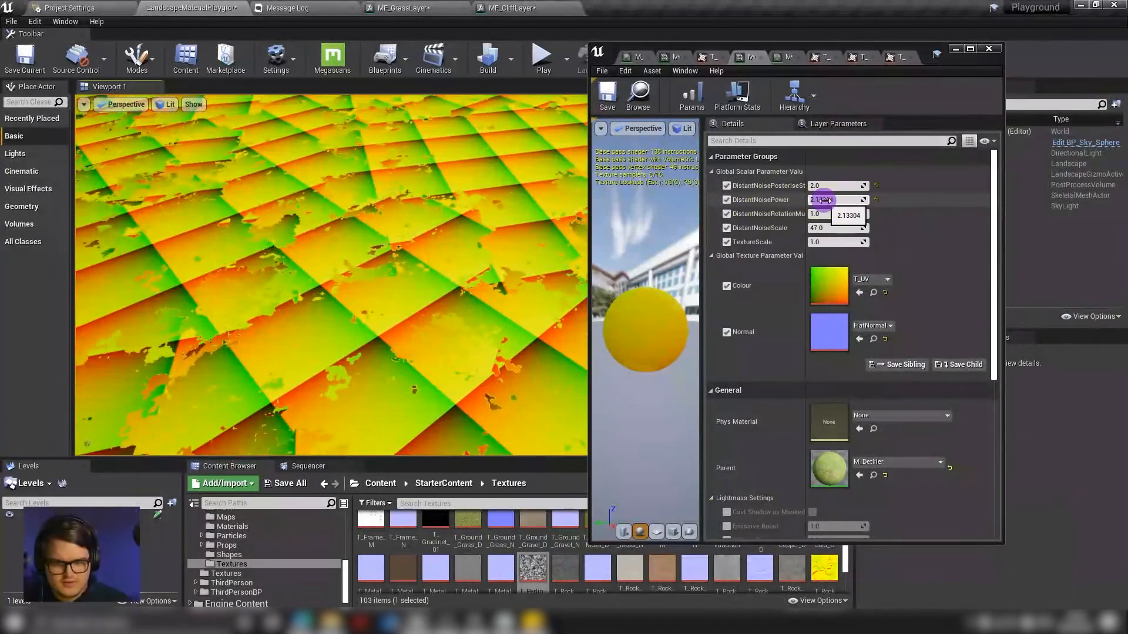
pyautogui.moveTo(823, 200); pyautogui.dragTo(828, 200)
# Examine how the rotated patches break up the UV grid across the landscape, near and towards the horizon.
pyautogui.moveTo(522, 214); pyautogui.dragTo(468, 297, button='right')
pyautogui.press('d')
pyautogui.press('s')
pyautogui.press('a')
pyautogui.press('d')
pyautogui.press('w')
pyautogui.press('s')
pyautogui.press('e')
pyautogui.press('e')
pyautogui.press('d')
pyautogui.press('w')
pyautogui.press('s')
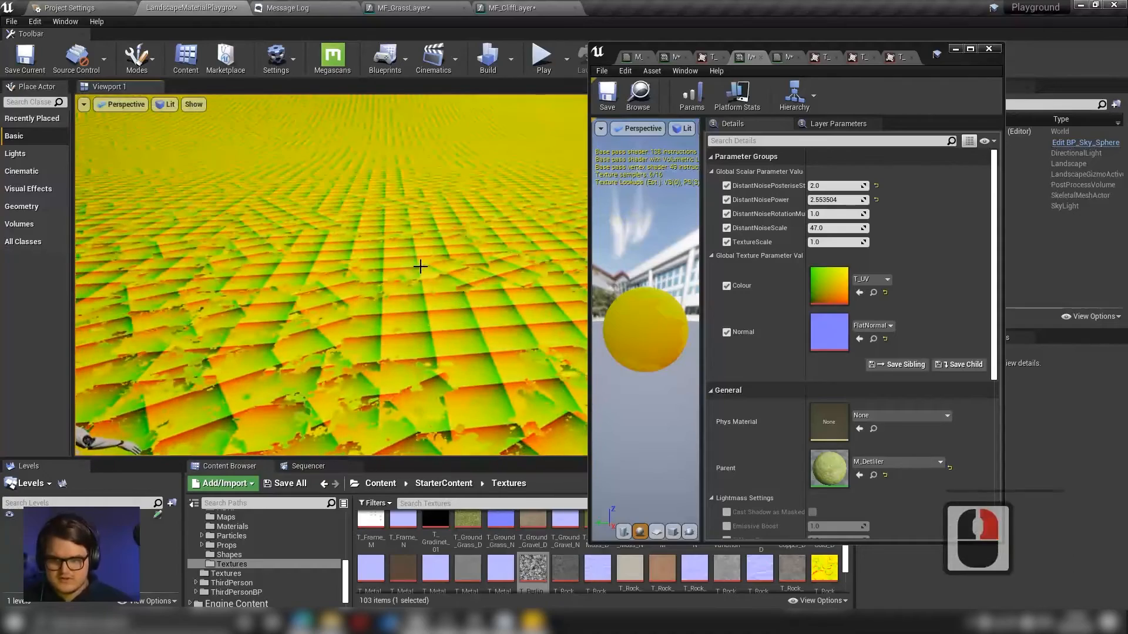
pyautogui.moveTo(420, 267); pyautogui.dragTo(389, 222, button='right')
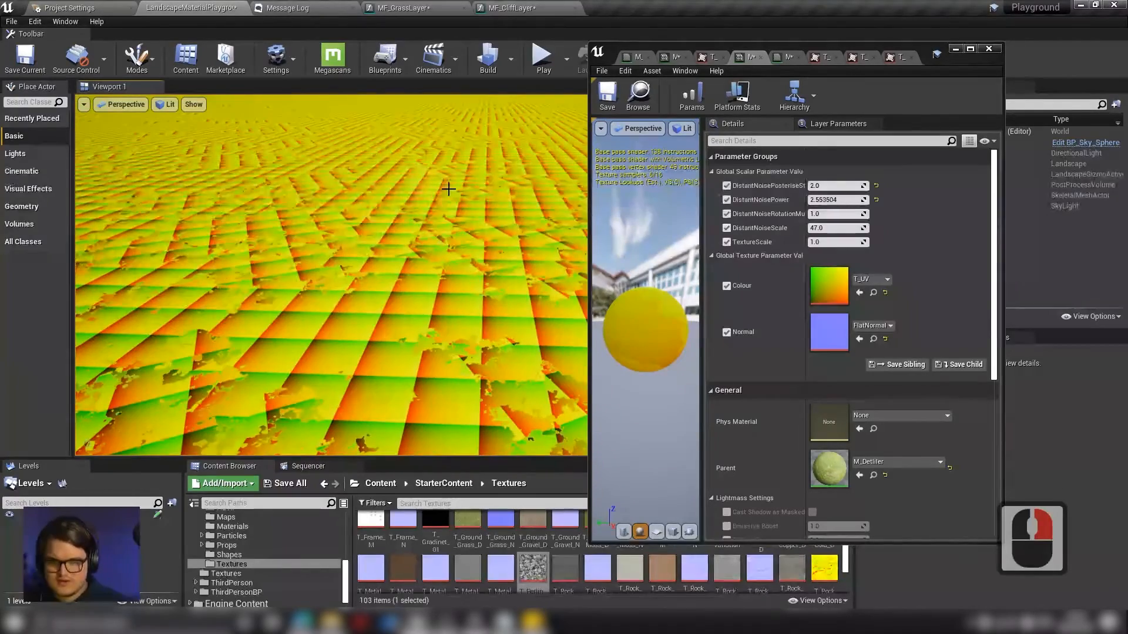
pyautogui.moveTo(449, 188); pyautogui.dragTo(387, 216, button='right')
pyautogui.moveTo(286, 212); pyautogui.dragTo(387, 232, button='right')
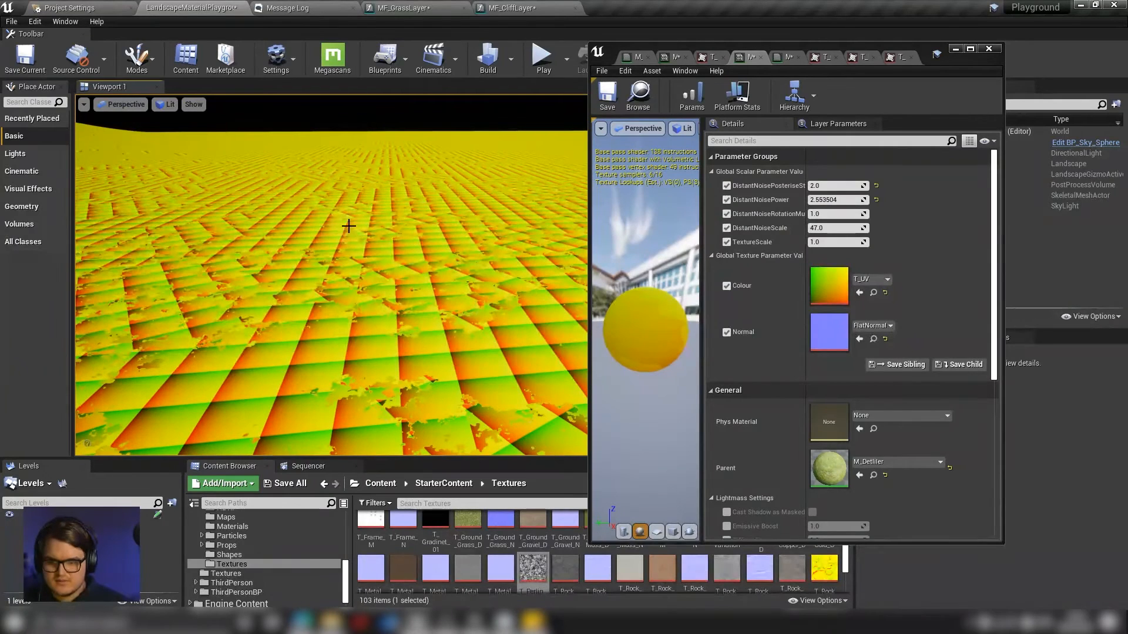
pyautogui.moveTo(326, 234); pyautogui.dragTo(385, 168, button='right')
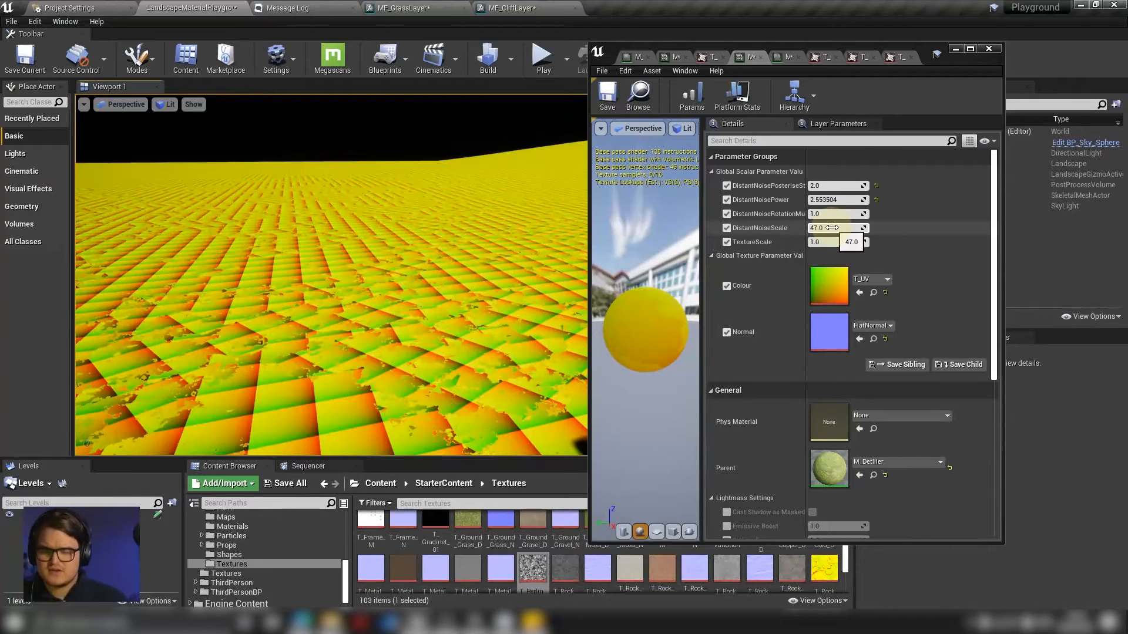
# Set the posterise parameter to 4.1, DistantNoisePower to 3.0, the rotation multiplier to about 1.8 and DistantNoiseScale to about 84.9, and check the landscape.
pyautogui.moveTo(833, 228); pyautogui.dragTo(837, 229)
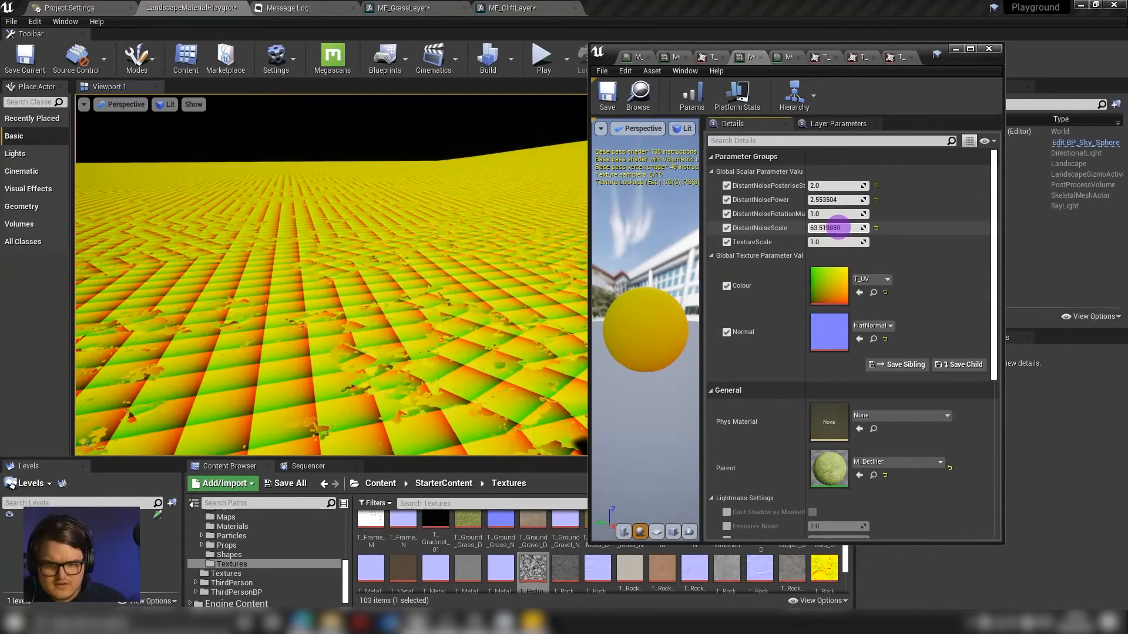
pyautogui.moveTo(823, 186); pyautogui.dragTo(830, 215)
pyautogui.moveTo(825, 214); pyautogui.dragTo(828, 214)
pyautogui.click(826, 213)
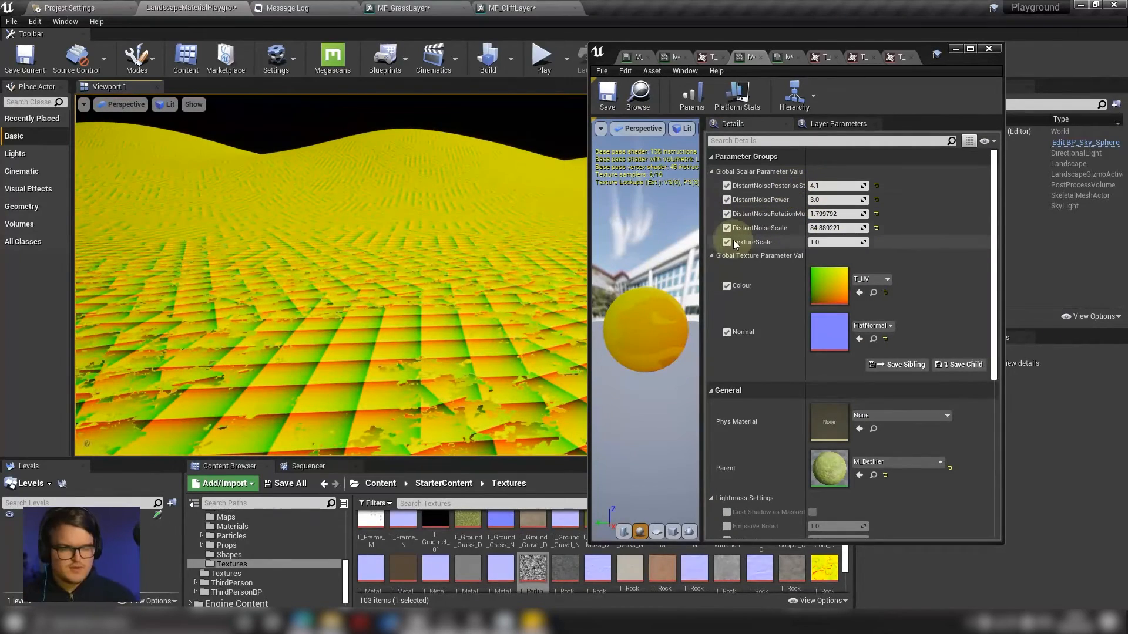
pyautogui.moveTo(458, 253); pyautogui.dragTo(529, 264, button='right')
pyautogui.press('s')
pyautogui.press('e')
pyautogui.moveTo(346, 276); pyautogui.dragTo(400, 276, button='right')
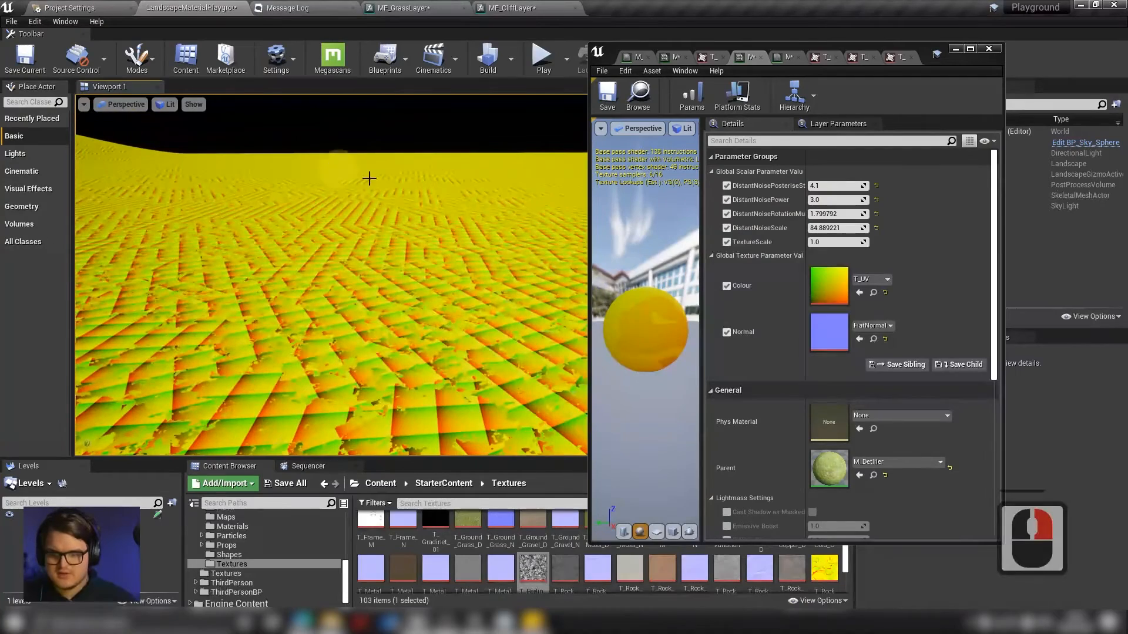
pyautogui.moveTo(369, 178); pyautogui.dragTo(458, 219, button='right')
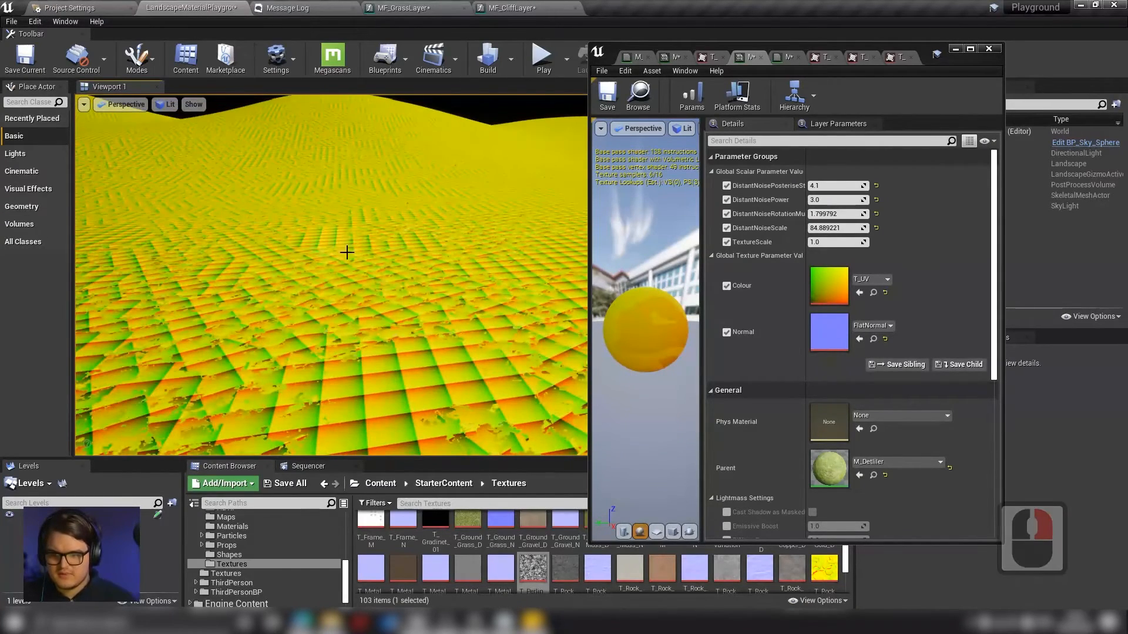
pyautogui.moveTo(340, 168); pyautogui.dragTo(425, 280, button='right')
# Try T_Ground_Grass_D and the Damp Mud normal map, Normal_4K_sbglpdp0_Damp_Mud, as the instance's Colour texture.
pyautogui.click(869, 278)
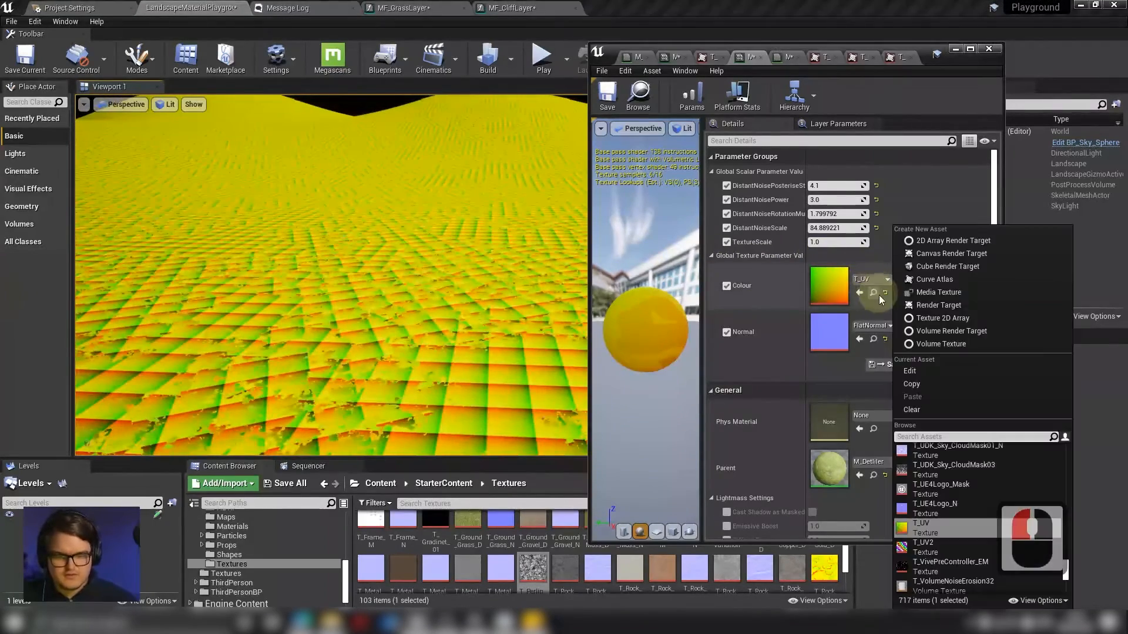
pyautogui.click(901, 278)
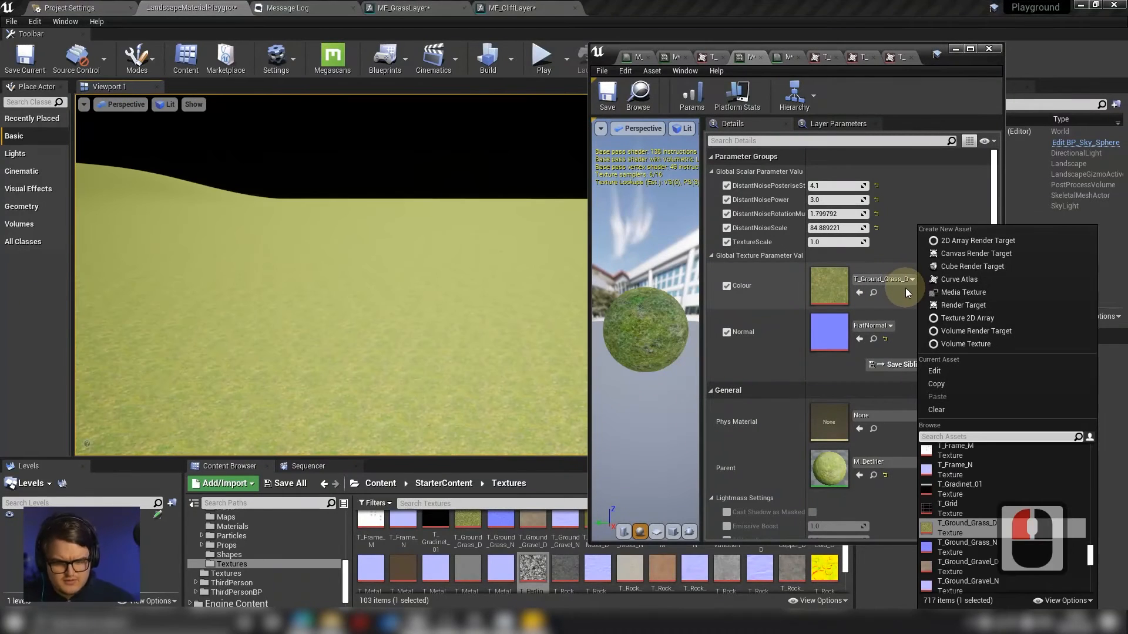
pyautogui.write('mud')
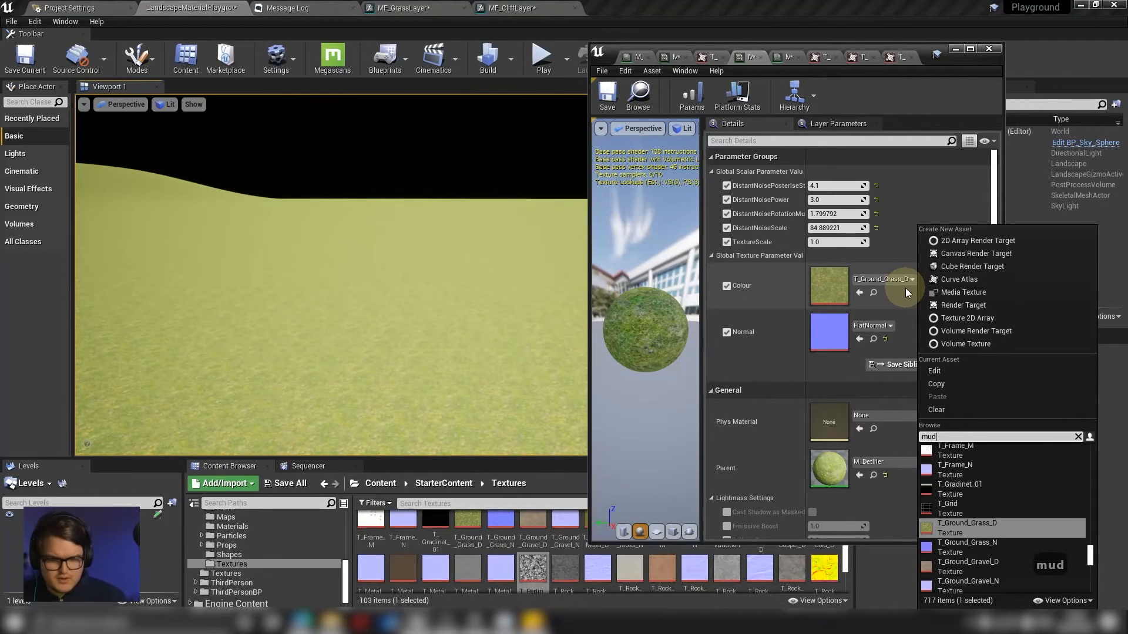
pyautogui.press('Down')
pyautogui.press('Down')
pyautogui.press('Down')
pyautogui.press('Return')
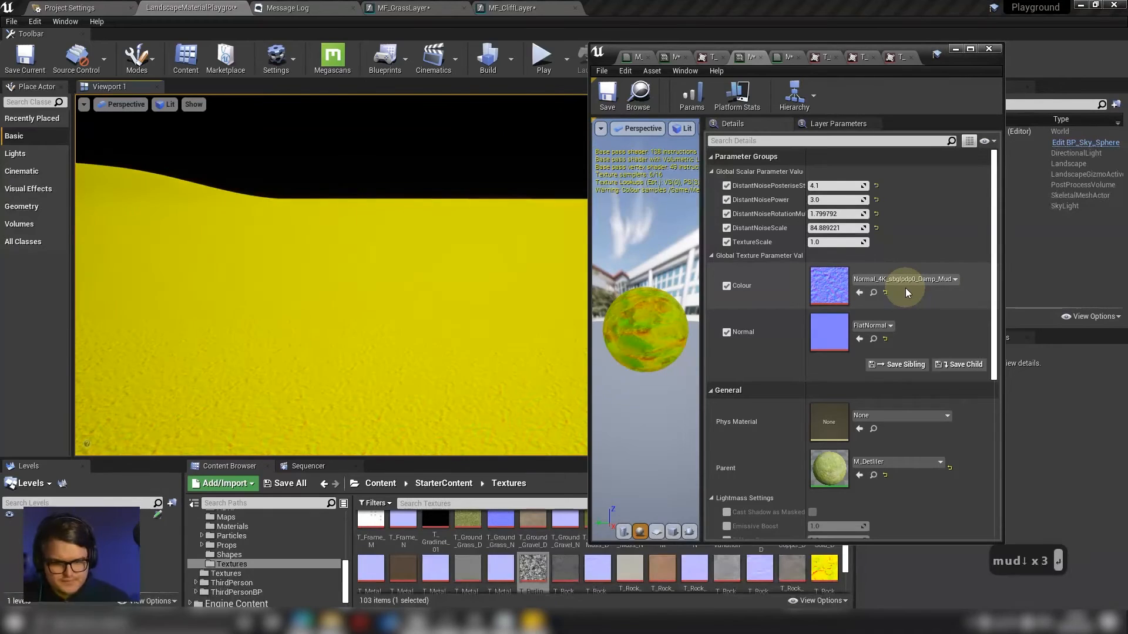
# Assign Albedo_4K_sbglpdp0_Damp_Mud as the material instance's Colour texture.
pyautogui.click(909, 279)
pyautogui.write('mud')
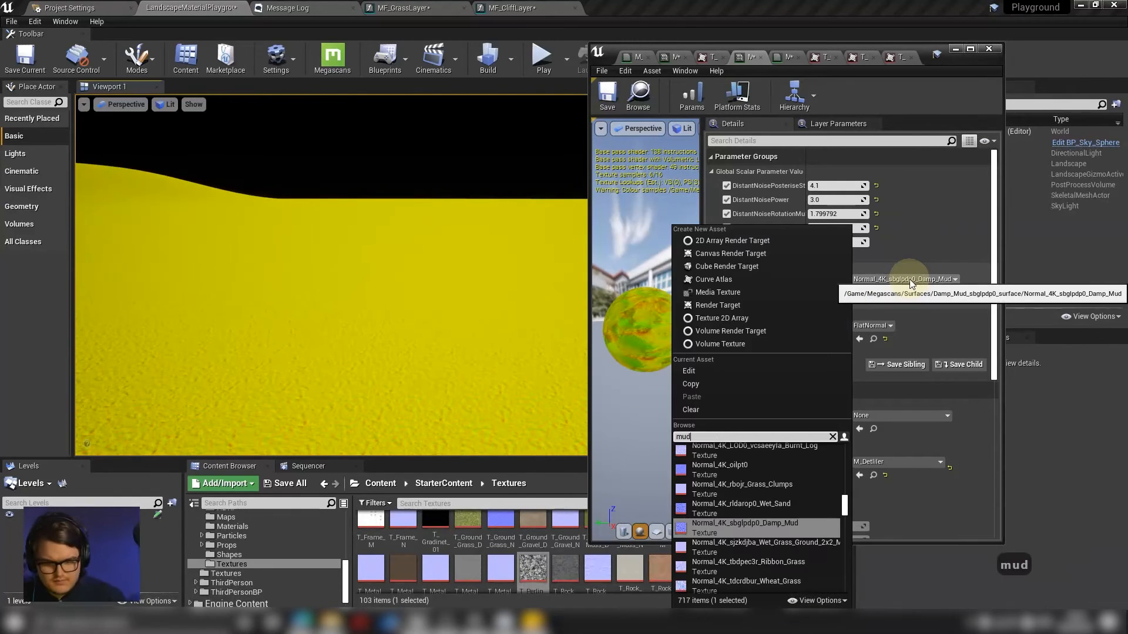
pyautogui.press('Down')
pyautogui.press('Up')
pyautogui.press('Up')
pyautogui.press('Up')
pyautogui.press('Return')
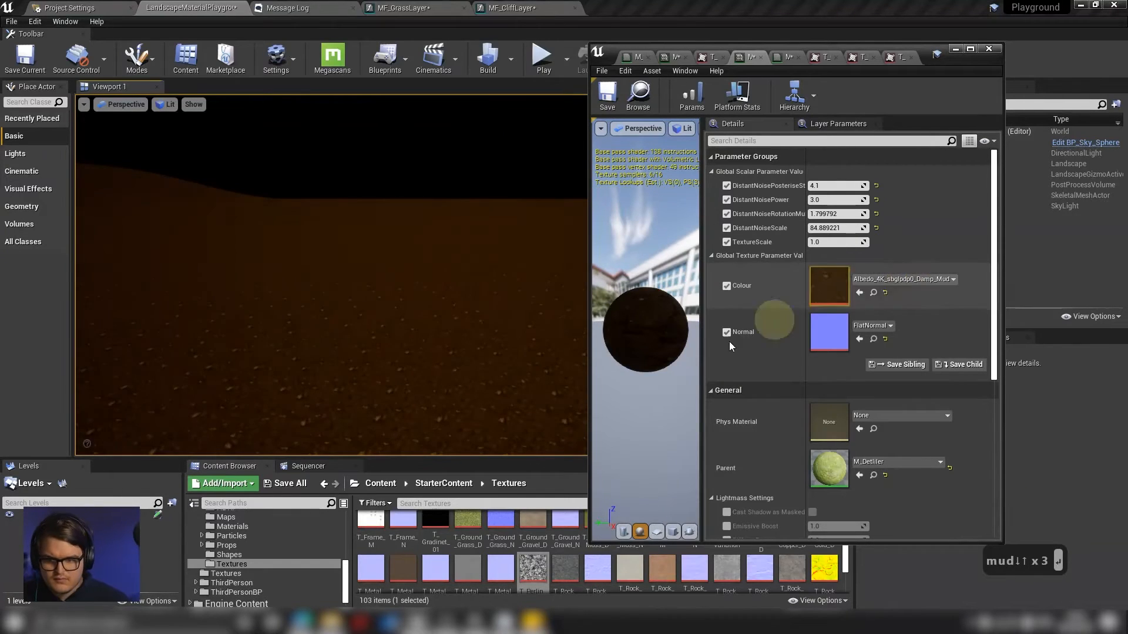
# Examine the mud texture on the landscape from several heights and angles for visible repetition and seams.
pyautogui.moveTo(515, 375); pyautogui.dragTo(399, 348, button='right')
pyautogui.press('s')
pyautogui.press('d')
pyautogui.press('a')
pyautogui.press('w')
pyautogui.press('e')
pyautogui.press('d')
pyautogui.moveTo(438, 350); pyautogui.dragTo(473, 350, button='right')
pyautogui.press('w')
pyautogui.press('q')
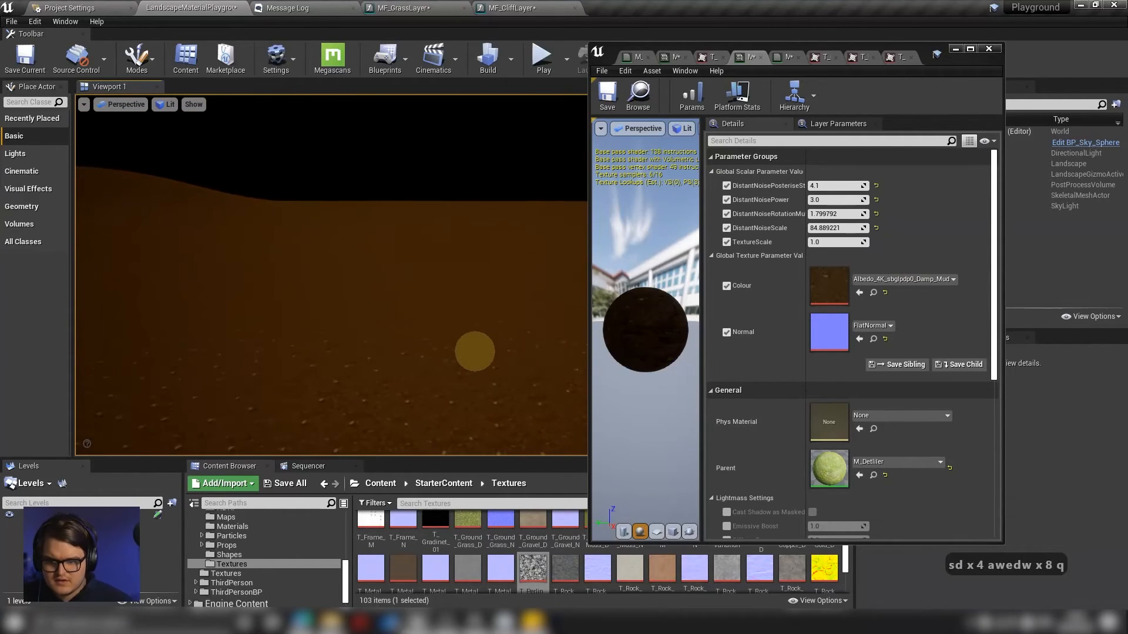
pyautogui.moveTo(426, 282); pyautogui.dragTo(365, 217, button='right')
pyautogui.press('e')
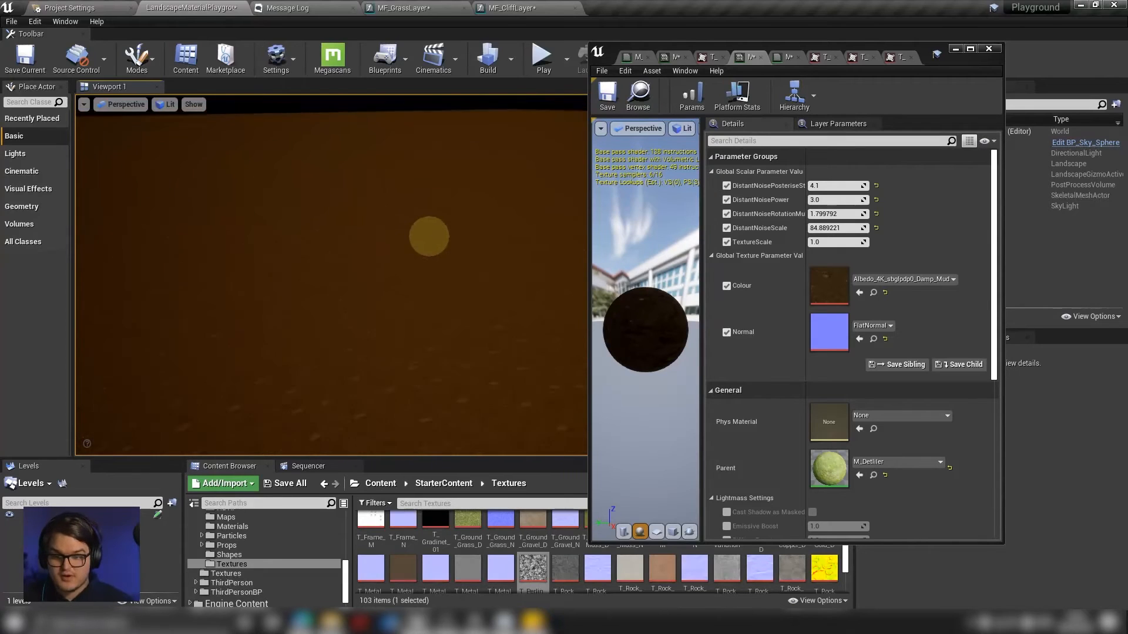
pyautogui.moveTo(486, 234); pyautogui.dragTo(203, 254, button='right')
pyautogui.press('q')
pyautogui.press('q')
pyautogui.press('q')
pyautogui.press('q')
pyautogui.press('q')
pyautogui.press('q')
pyautogui.press('q')
pyautogui.press('q')
pyautogui.press('q')
pyautogui.press('q')
pyautogui.press('w')
pyautogui.press('d')
pyautogui.press('d')
pyautogui.press('d')
pyautogui.press('s')
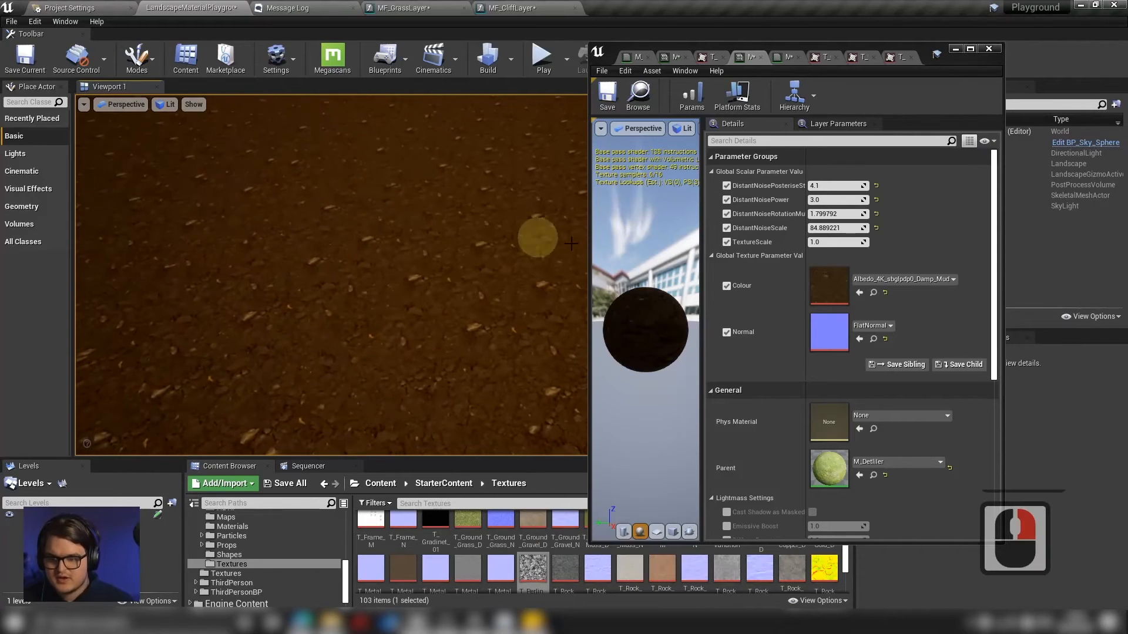
pyautogui.moveTo(616, 244); pyautogui.dragTo(513, 274, button='right')
pyautogui.press('s')
pyautogui.press('a')
pyautogui.moveTo(338, 252); pyautogui.dragTo(311, 225, button='right')
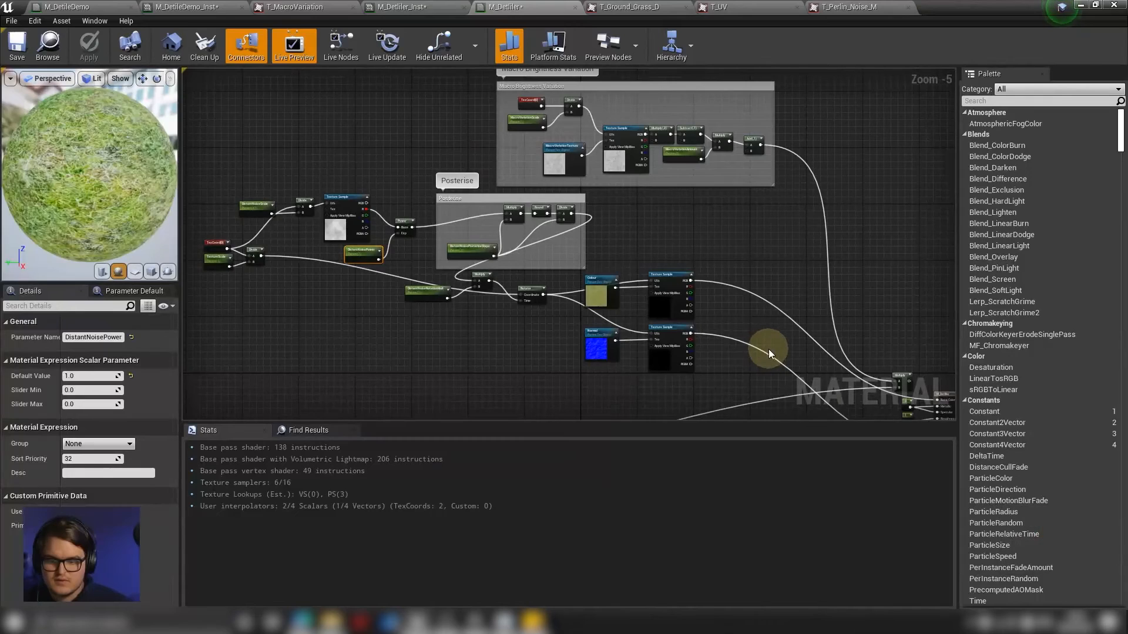
# Move the M_Detiler material's output node away from the Multiply and add a CameraDepthFade node in the freed space.
pyautogui.scroll(6, 768, 349)
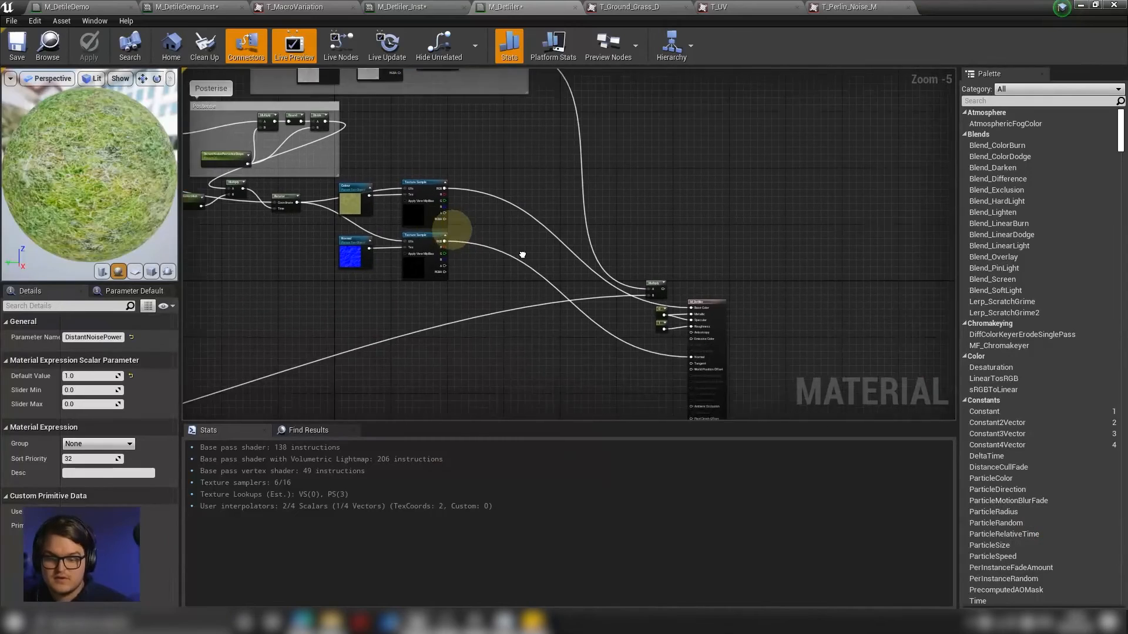
pyautogui.moveTo(810, 319); pyautogui.dragTo(917, 367)
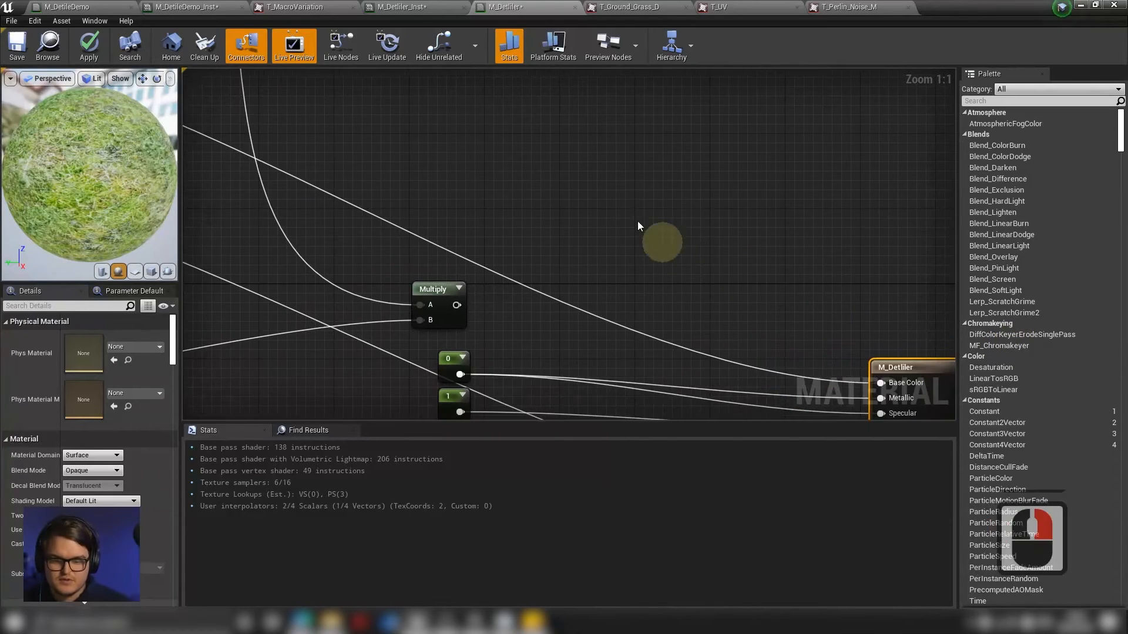
pyautogui.rightClick(630, 203)
pyautogui.write('camerade')
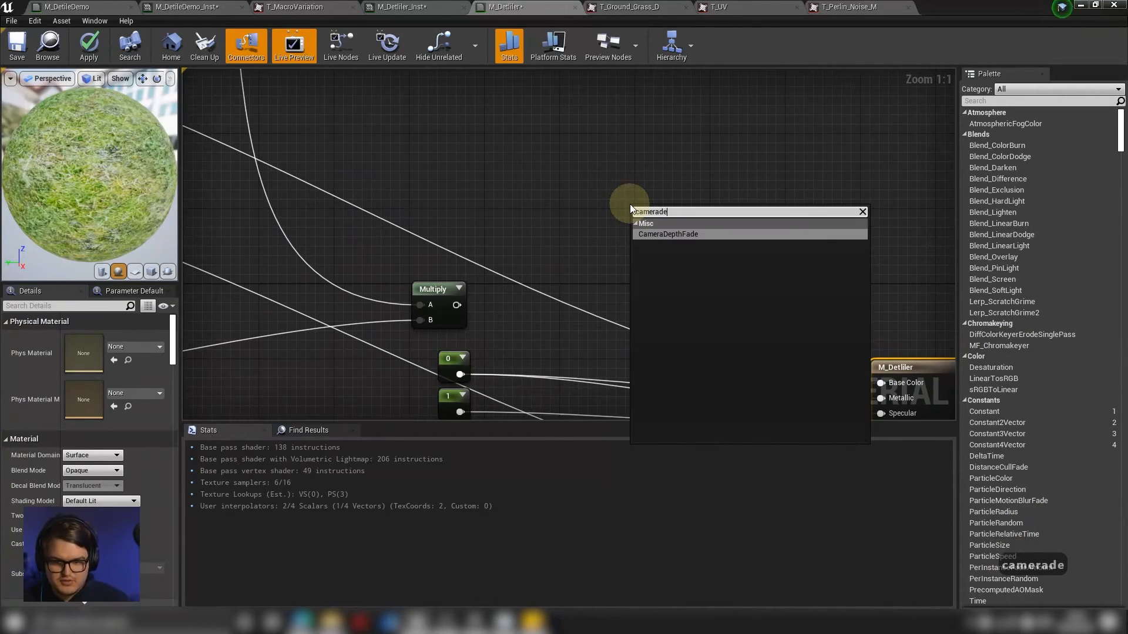
pyautogui.press('Return')
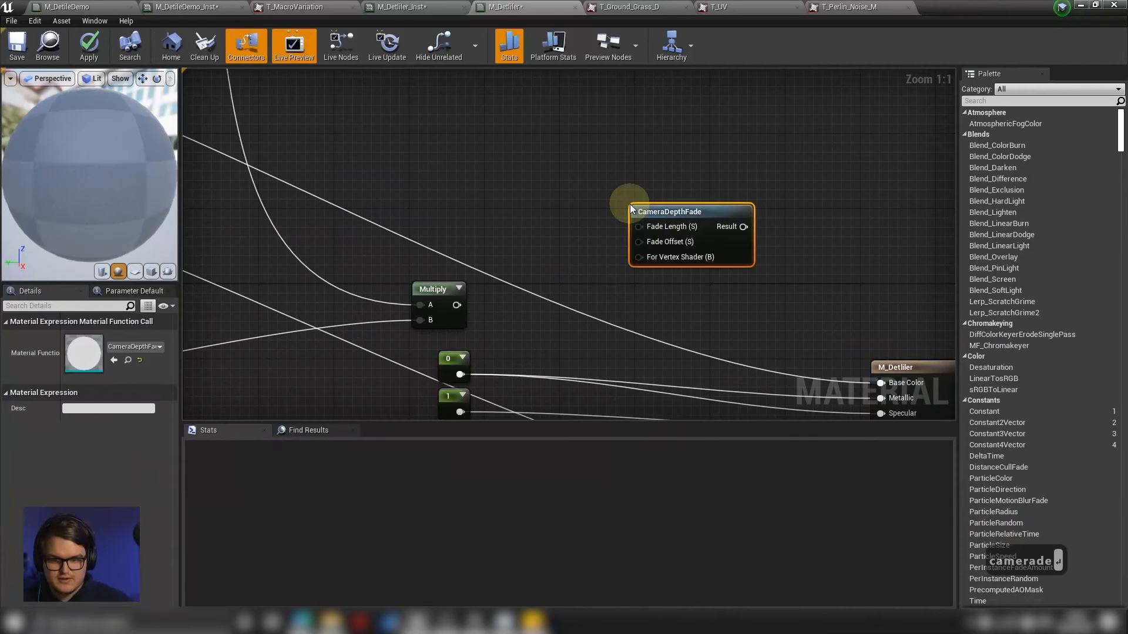
pyautogui.scroll(2, 848, 228)
pyautogui.moveTo(681, 185); pyautogui.dragTo(616, 164, button='right')
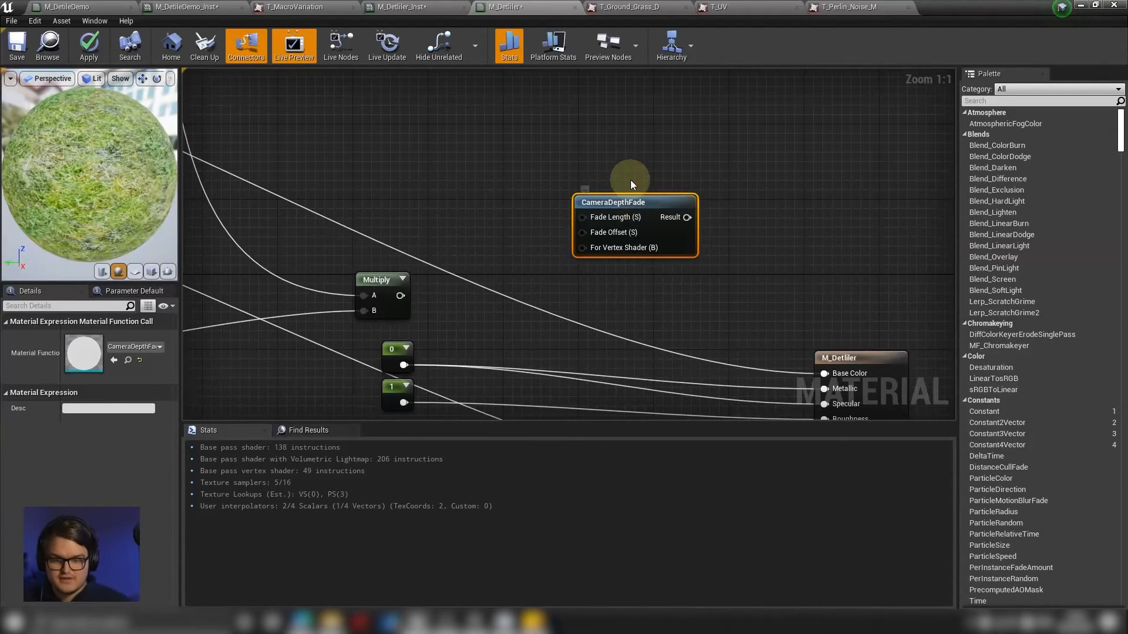
pyautogui.click(630, 180)
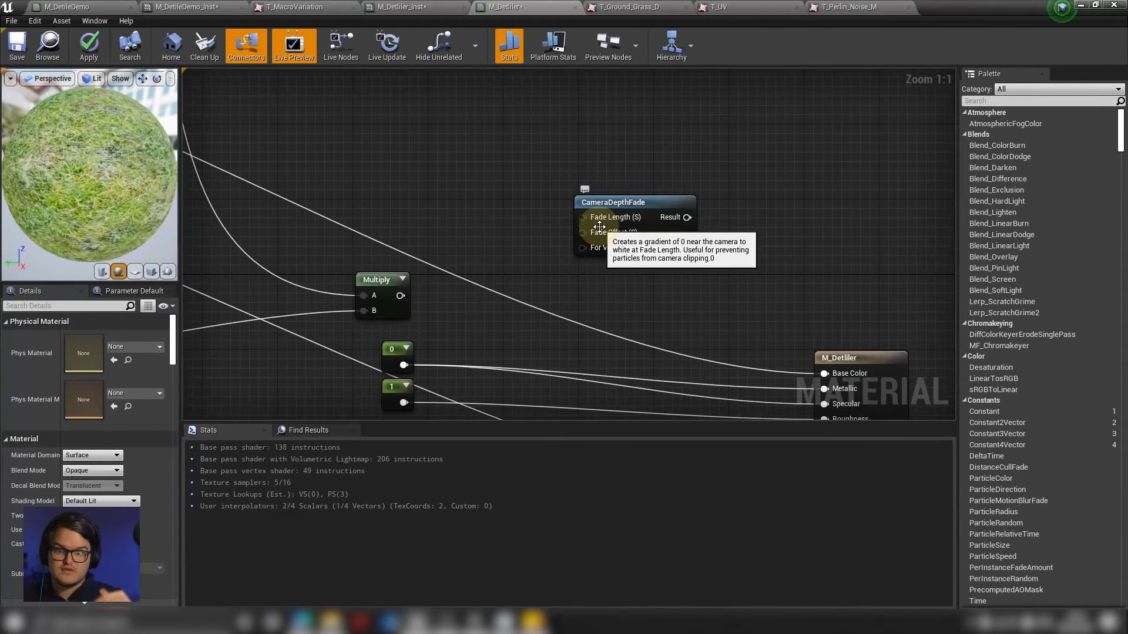
pyautogui.click(605, 254)
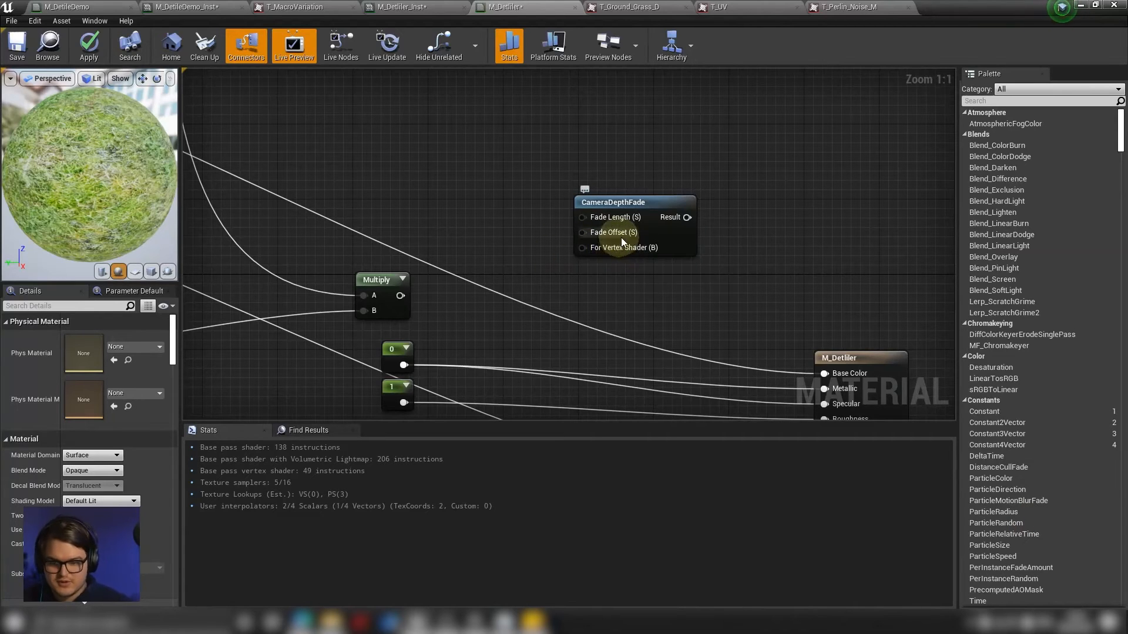
# Add two constants beside the CameraDepthFade node's inputs and convert both to scalar parameters.
pyautogui.moveTo(615, 197); pyautogui.dragTo(663, 198, button='right')
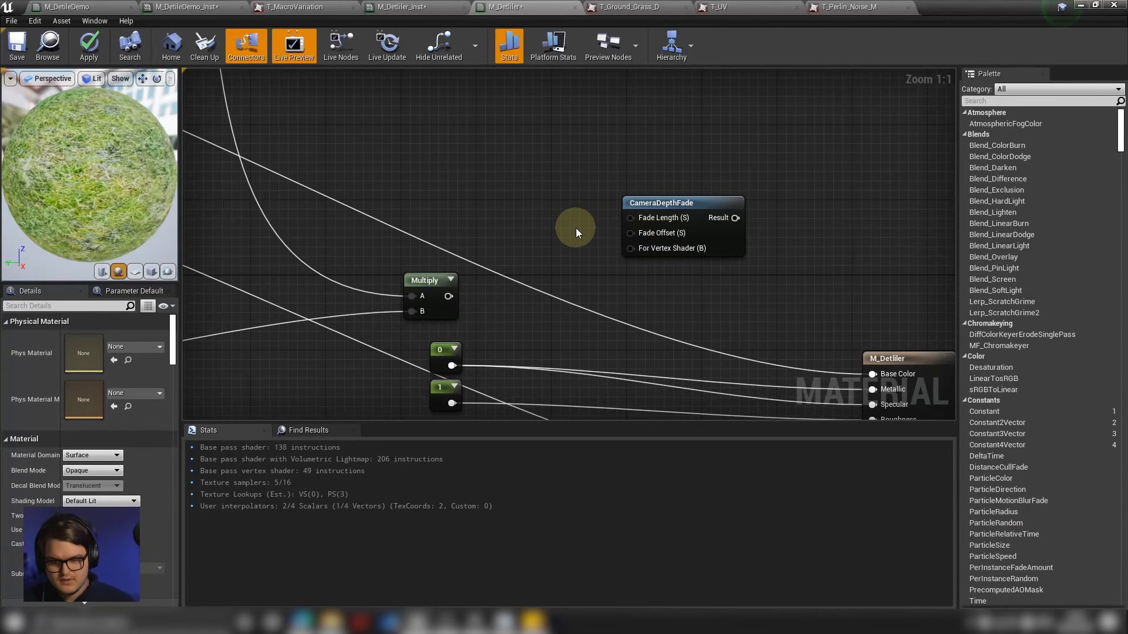
pyautogui.press('1')
pyautogui.click(541, 170)
pyautogui.press('1')
pyautogui.click(523, 204)
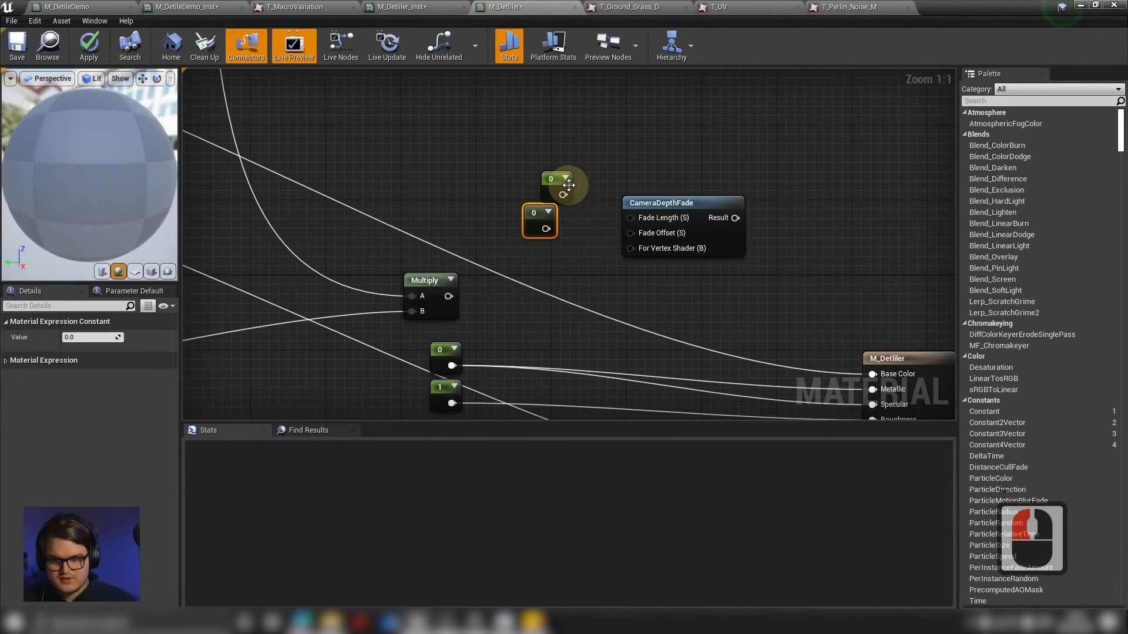
pyautogui.moveTo(550, 183)
pyautogui.mouseDown()
pyautogui.moveTo(513, 158)
pyautogui.moveTo(534, 170)
pyautogui.mouseUp()
pyautogui.rightClick(543, 174)
pyautogui.click(579, 221)
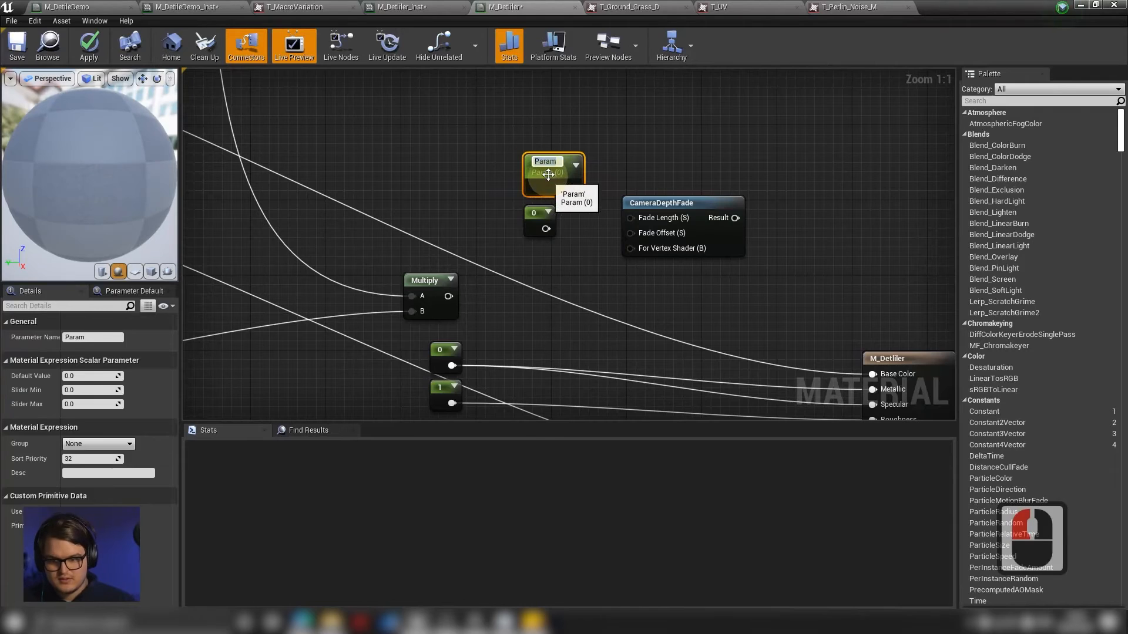
pyautogui.rightClick(539, 213)
pyautogui.click(581, 261)
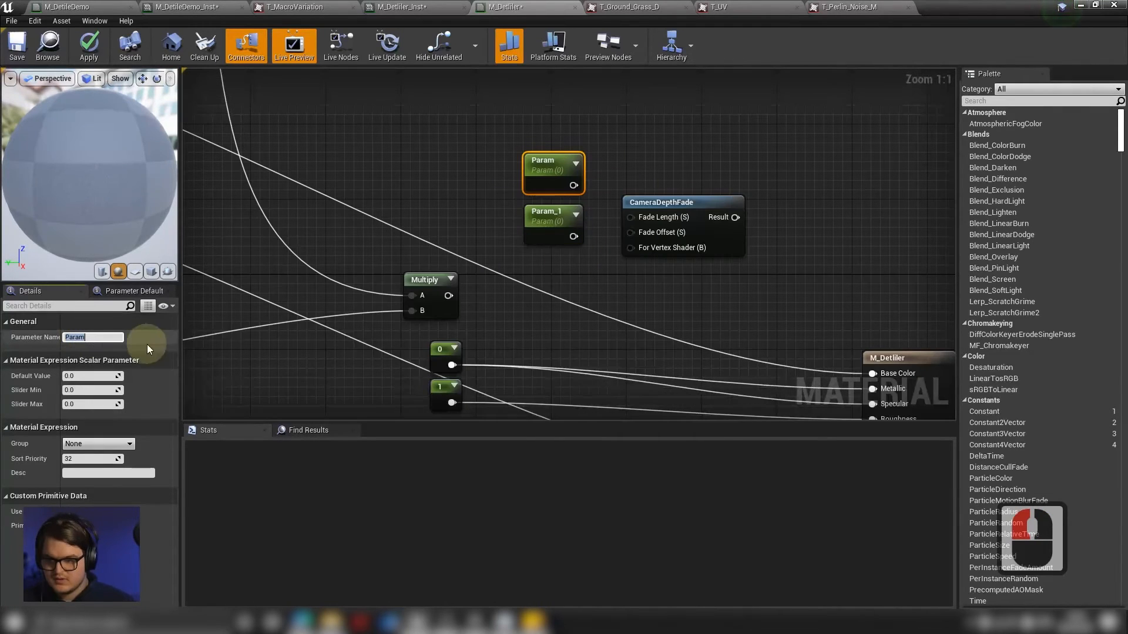
# Name the upper parameter FadeLength with a default value of 500, and name the lower one FadeOffset.
pyautogui.write('FadeLength')
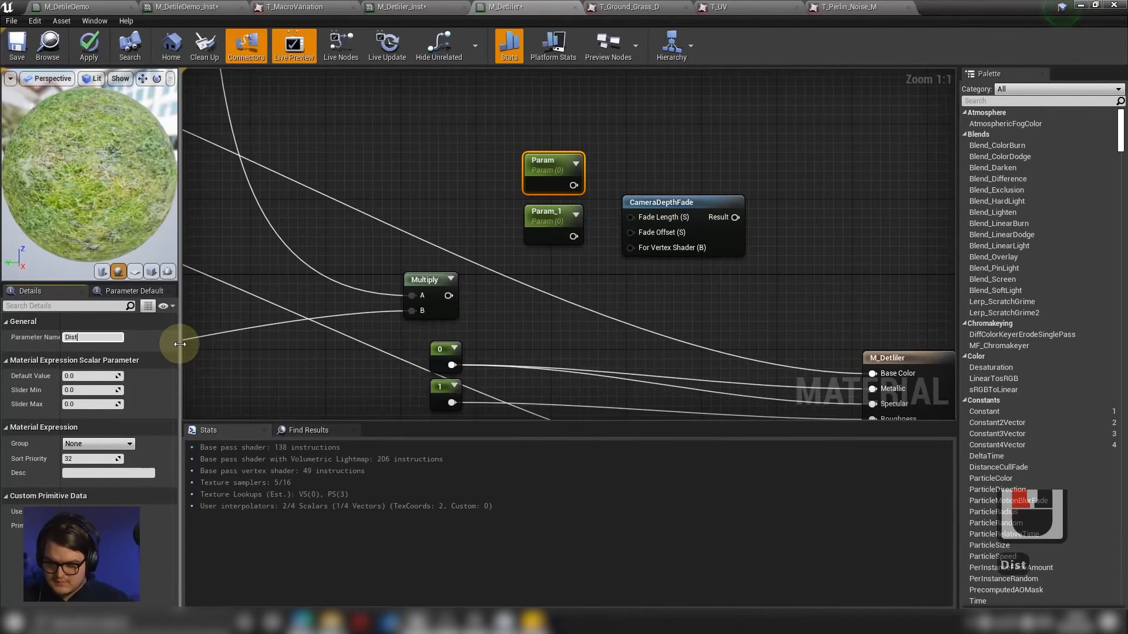
pyautogui.click(94, 377)
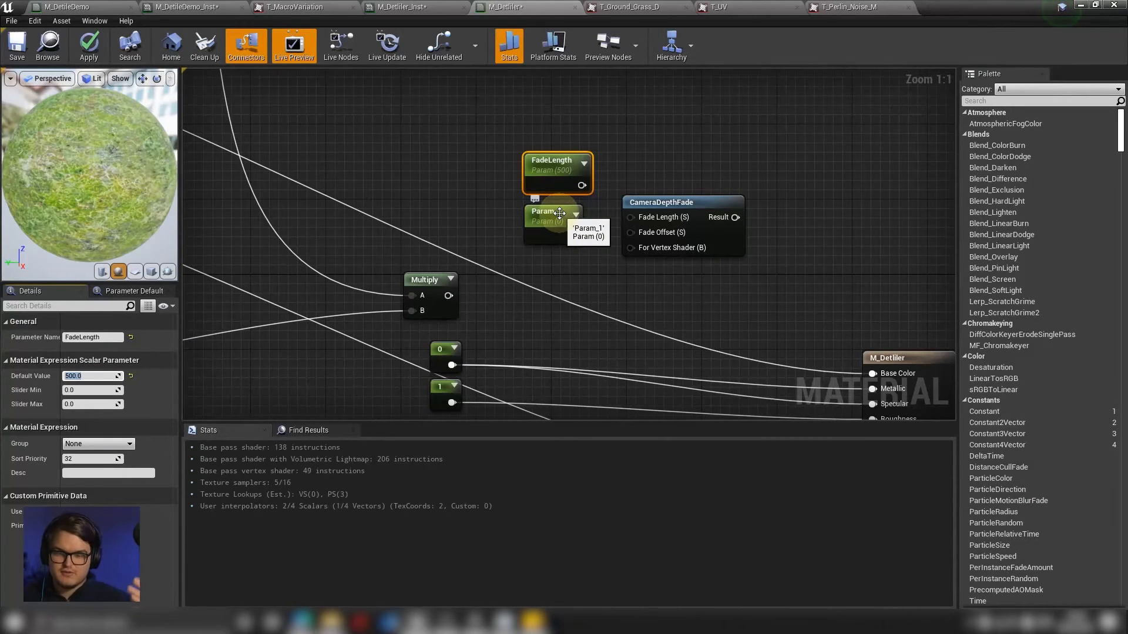
pyautogui.rightClick(558, 241)
pyautogui.click(597, 267)
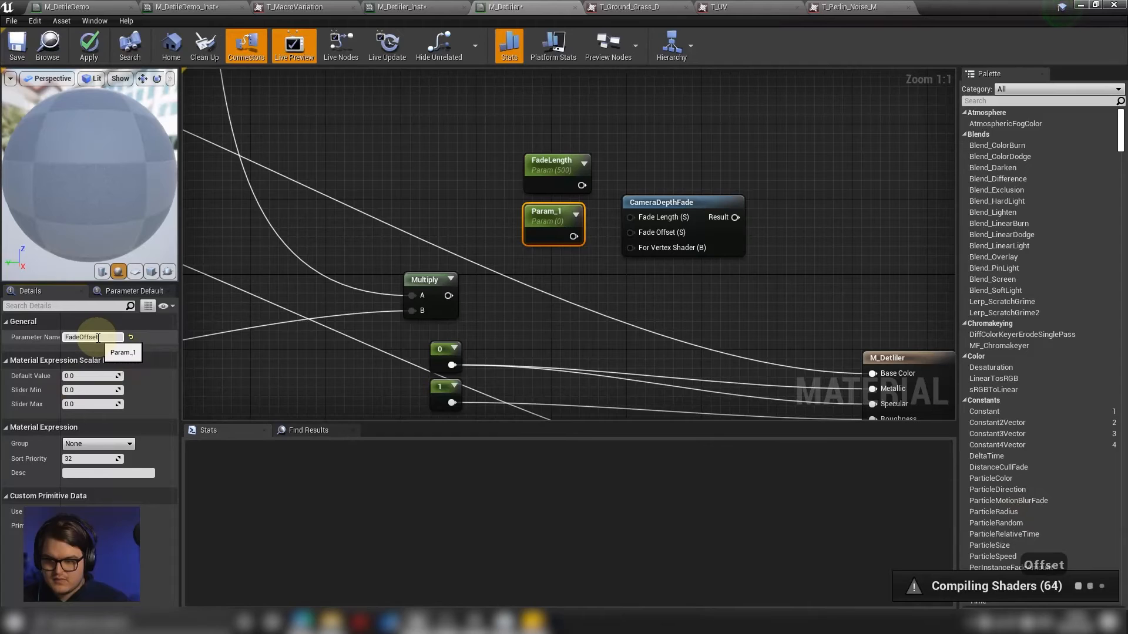
pyautogui.press('Return')
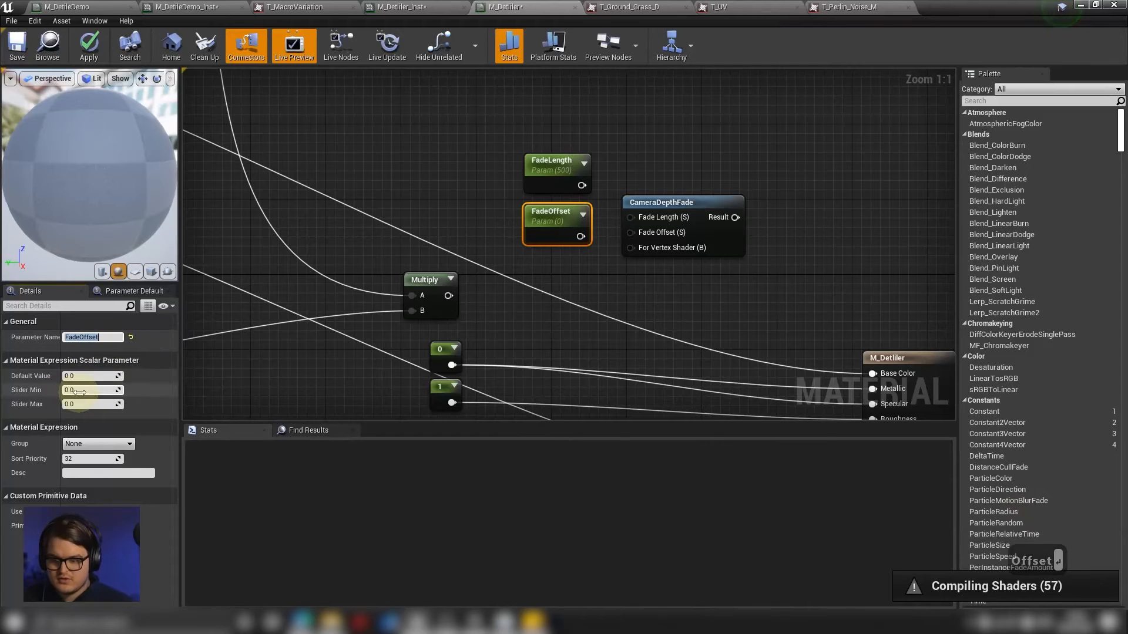
# Set FadeOffset's default value to 500 and connect FadeLength and FadeOffset to the matching CameraDepthFade inputs.
pyautogui.click(92, 379)
pyautogui.write('500')
pyautogui.press('Return')
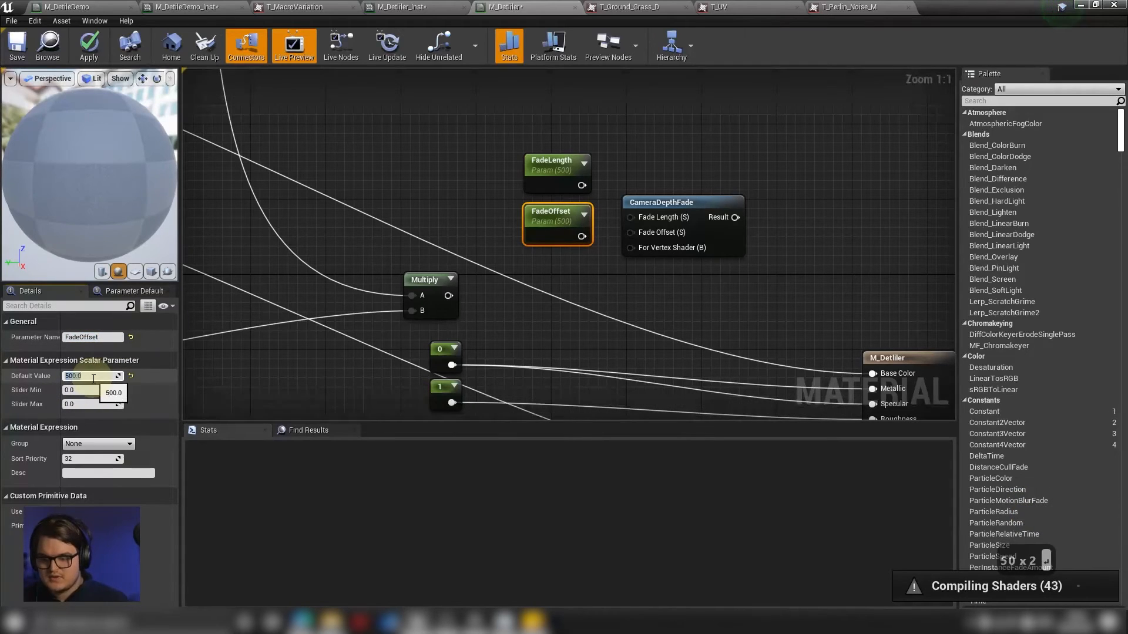
pyautogui.moveTo(582, 236); pyautogui.dragTo(630, 232)
pyautogui.moveTo(581, 185); pyautogui.dragTo(636, 217)
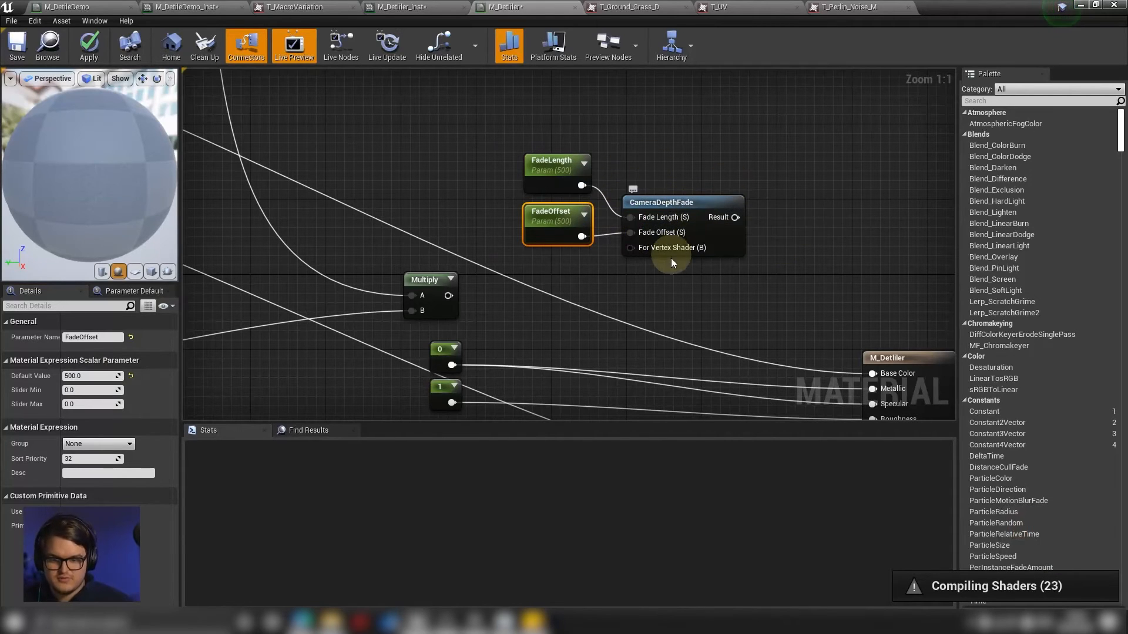
# Add a Static Bool node set to true and connect it to CameraDepthFade's For Vertex Shader input.
pyautogui.moveTo(631, 249)
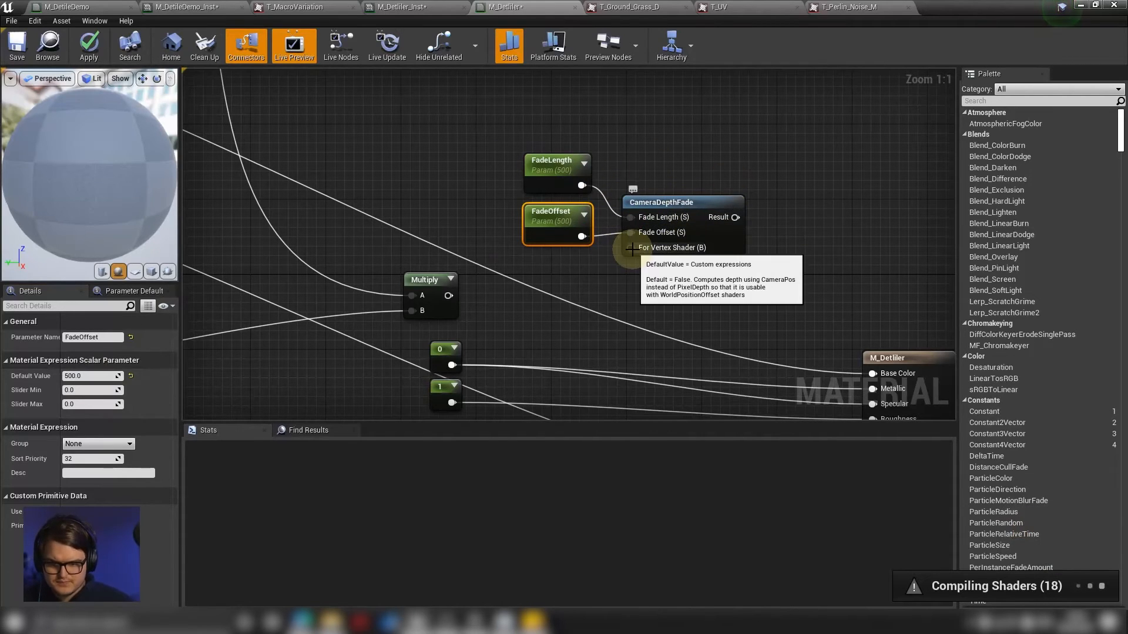
pyautogui.rightClick(575, 274)
pyautogui.write('bool')
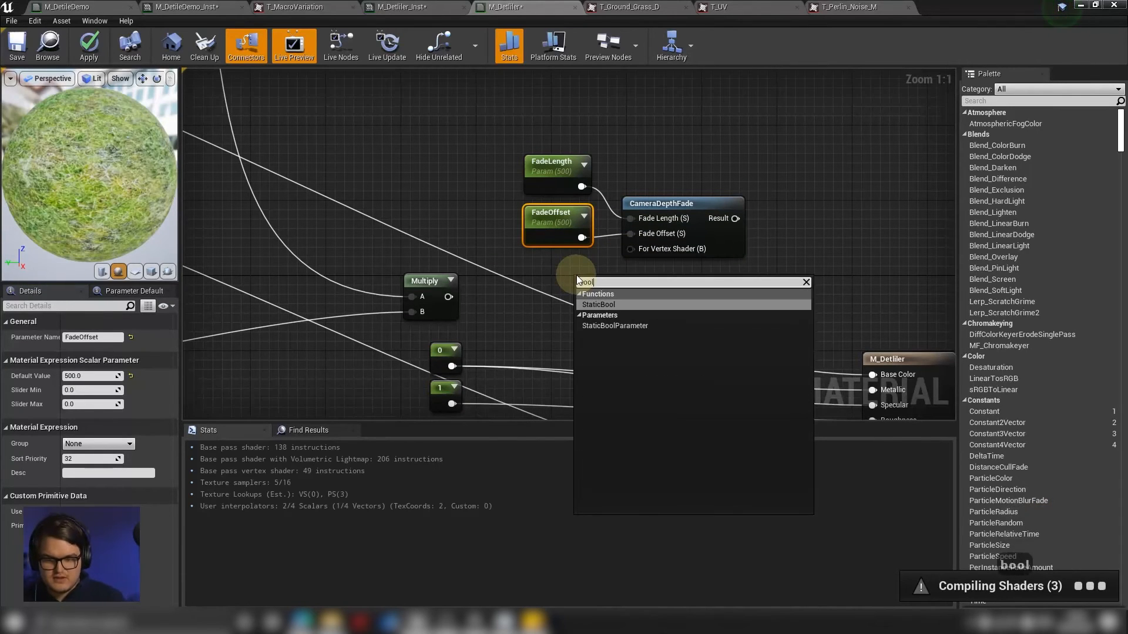
pyautogui.press('Return')
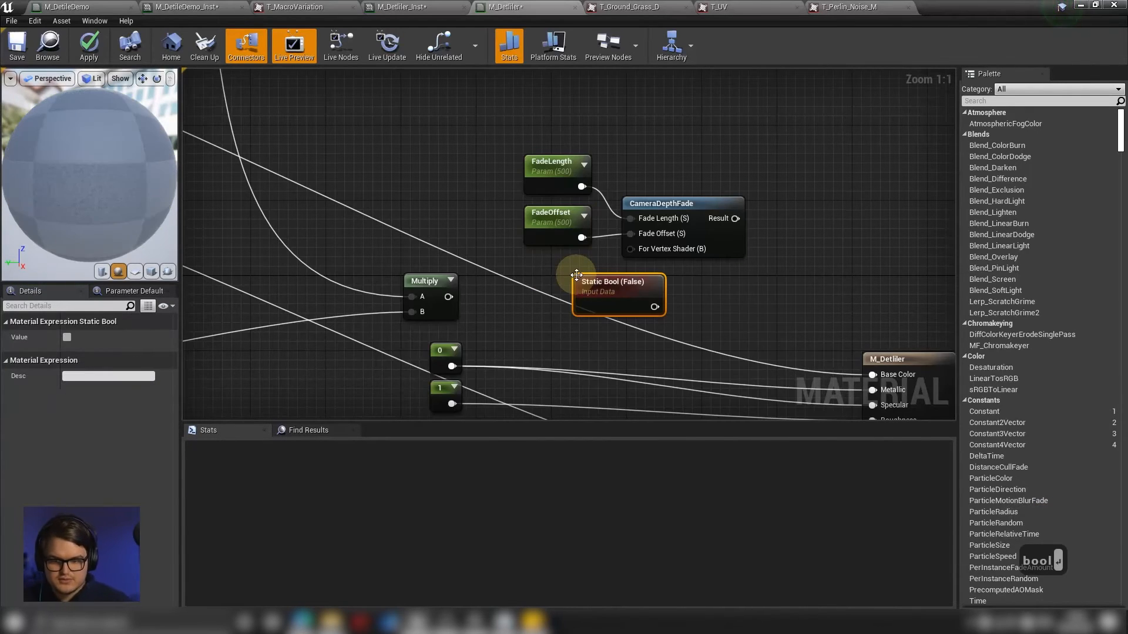
pyautogui.click(67, 339)
pyautogui.moveTo(610, 289); pyautogui.dragTo(634, 252)
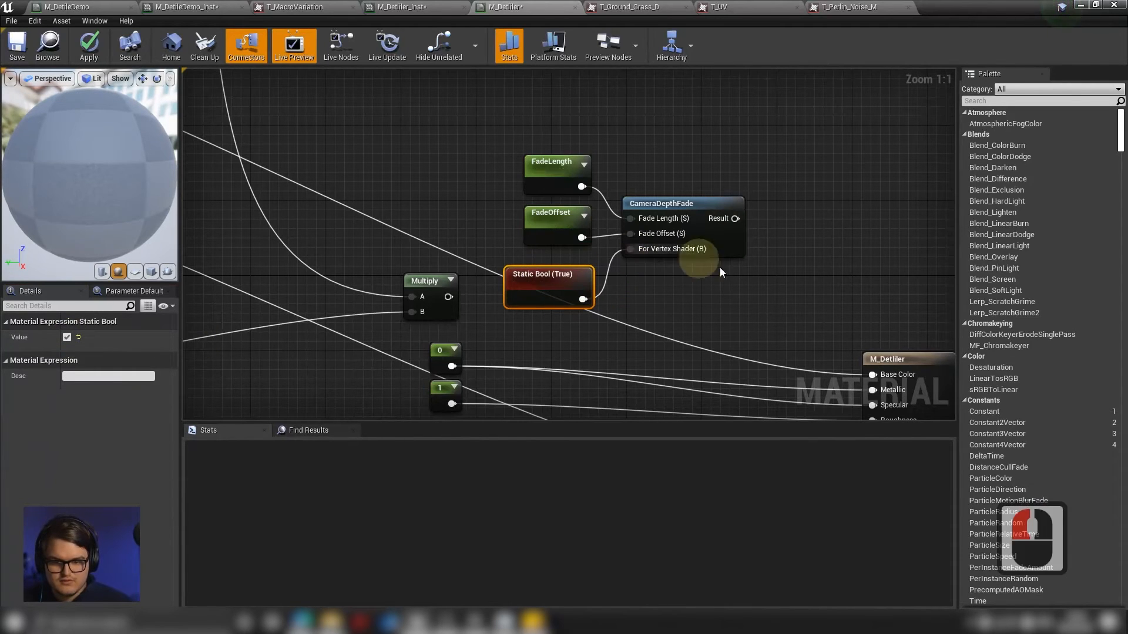
# Move the CameraDepthFade nodes clear of the Multiply and shift the Macro Brightness Variation comment group slightly.
pyautogui.scroll(-6, 675, 344)
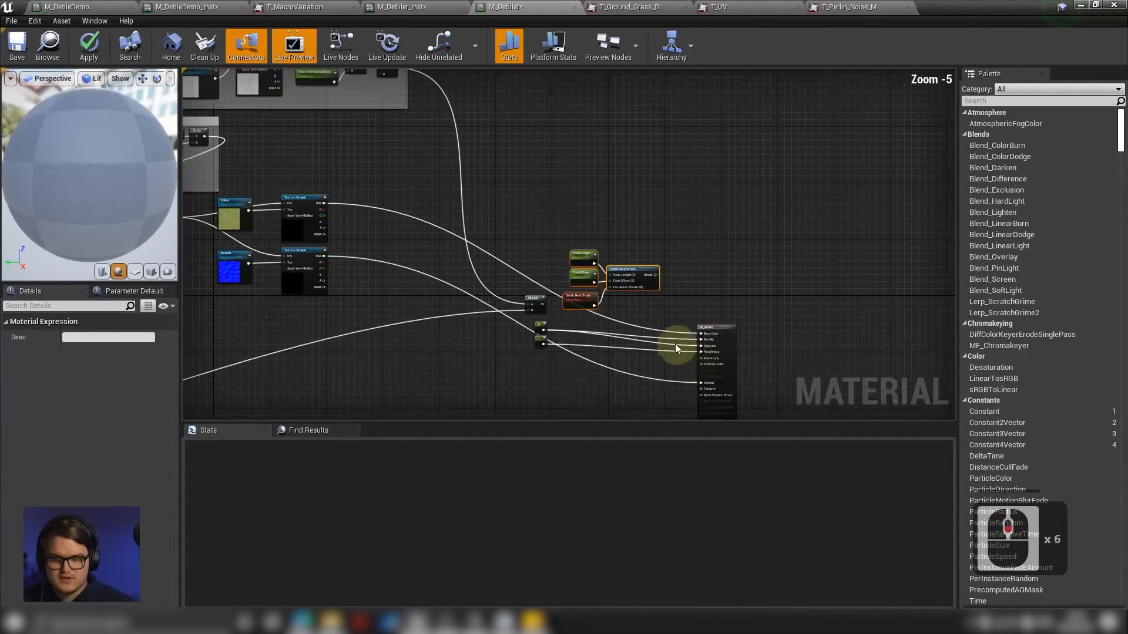
pyautogui.scroll(-1, 679, 258)
pyautogui.scroll(2, 689, 220)
pyautogui.click(814, 314)
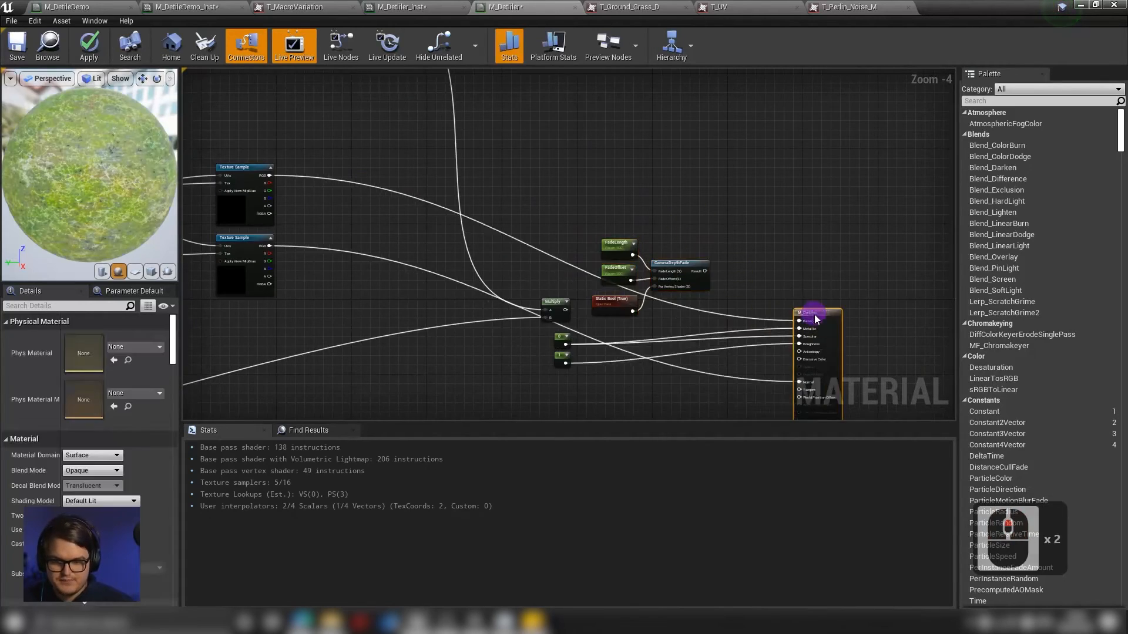
pyautogui.scroll(-3, 692, 244)
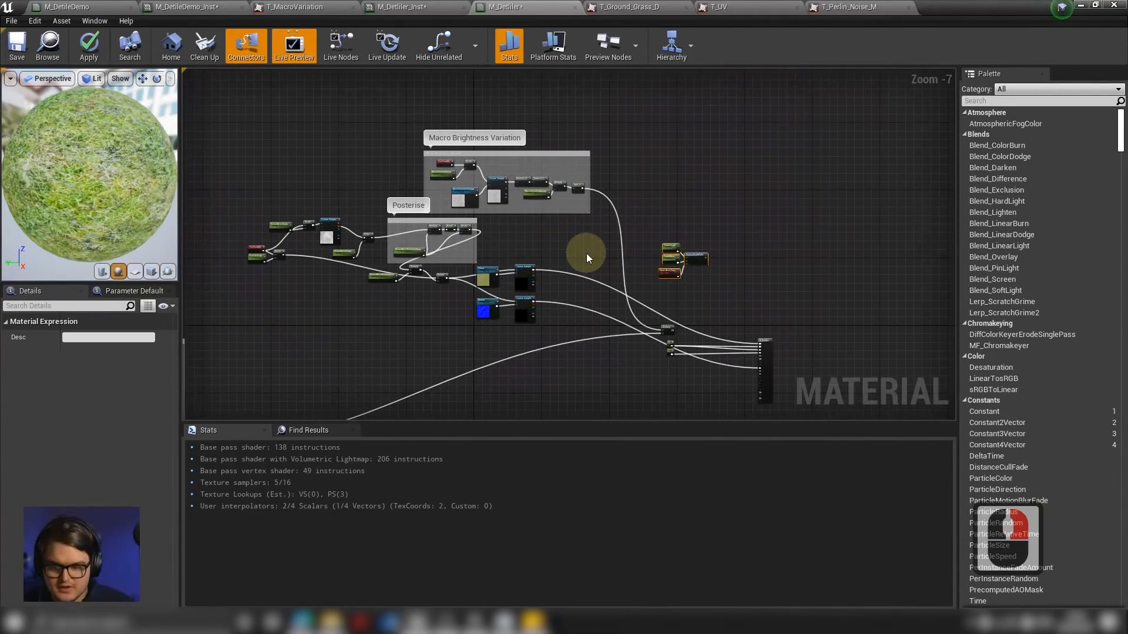
pyautogui.scroll(4, 586, 253)
pyautogui.moveTo(565, 142); pyautogui.dragTo(597, 129)
pyautogui.scroll(-4, 787, 282)
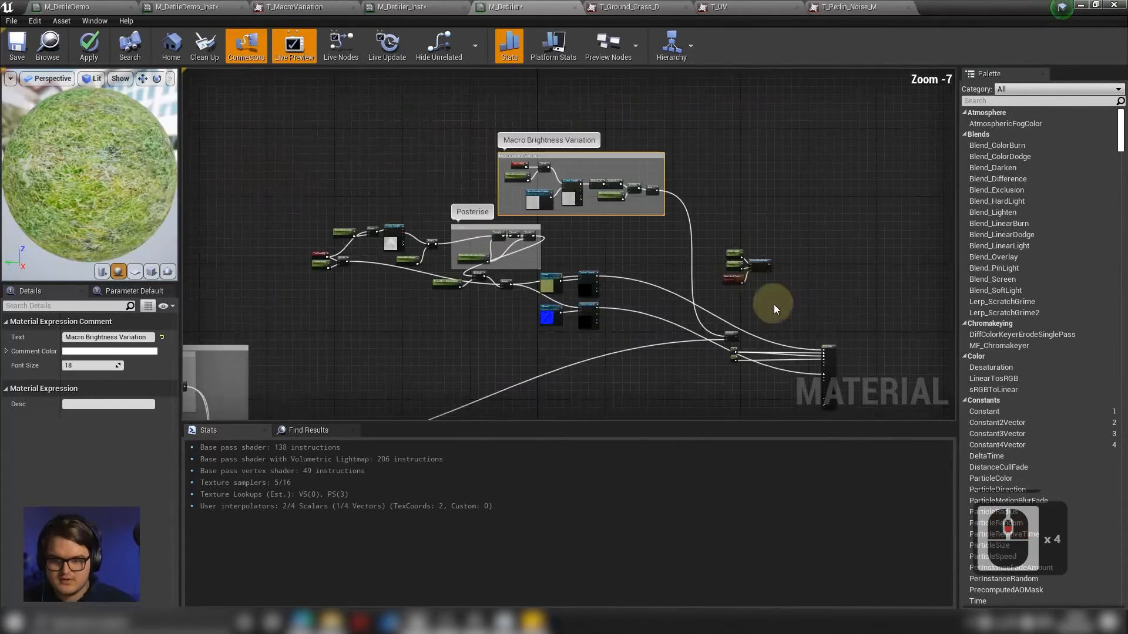
# Move the Multiply node and the M_Detiler output node farther away from the 0 and 1 constants.
pyautogui.scroll(4, 699, 241)
pyautogui.moveTo(509, 262); pyautogui.dragTo(768, 253)
pyautogui.moveTo(857, 280); pyautogui.dragTo(681, 321, button='right')
pyautogui.moveTo(624, 340); pyautogui.dragTo(769, 365)
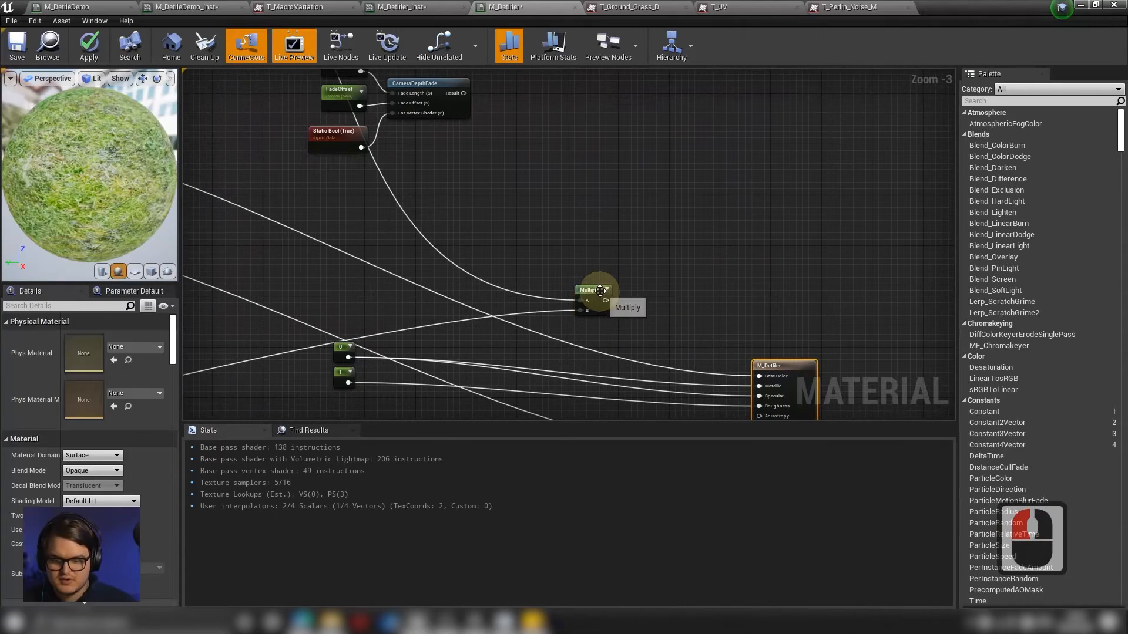
pyautogui.moveTo(598, 289); pyautogui.dragTo(775, 282)
# Move CameraDepthFade and its three input nodes closer to the Colour and Normal texture samples, and add a Lerp node after them.
pyautogui.moveTo(541, 218); pyautogui.dragTo(678, 276, button='right')
pyautogui.scroll(-2, 685, 274)
pyautogui.moveTo(436, 218); pyautogui.dragTo(562, 271, button='right')
pyautogui.scroll(2, 561, 270)
pyautogui.moveTo(369, 242); pyautogui.dragTo(419, 241, button='right')
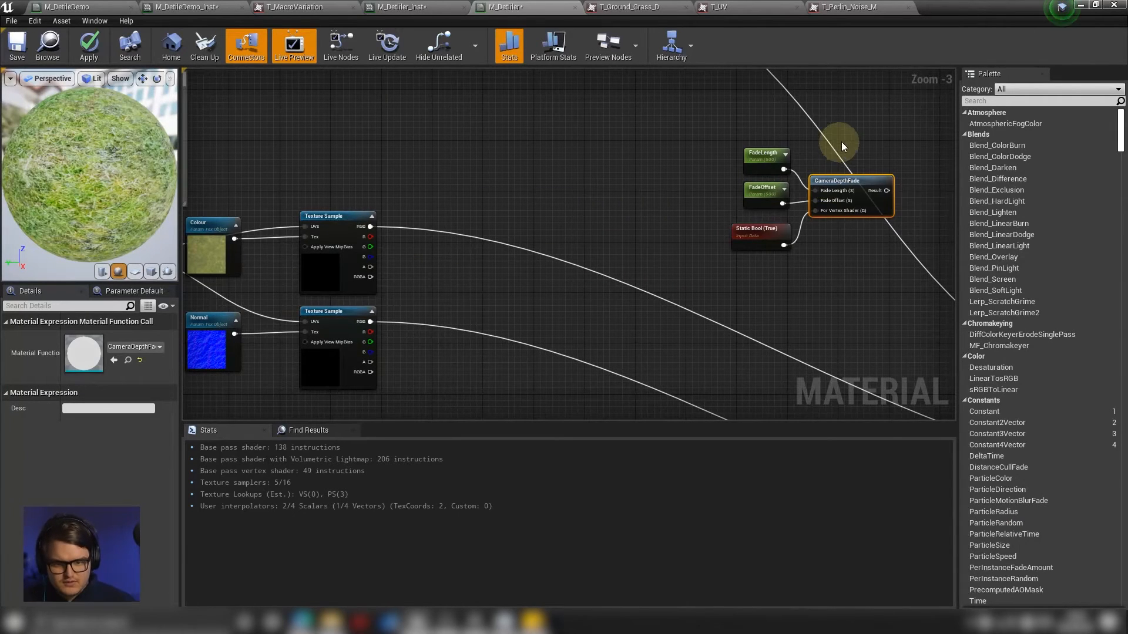
pyautogui.moveTo(842, 142); pyautogui.dragTo(769, 222)
pyautogui.moveTo(841, 141); pyautogui.dragTo(727, 253)
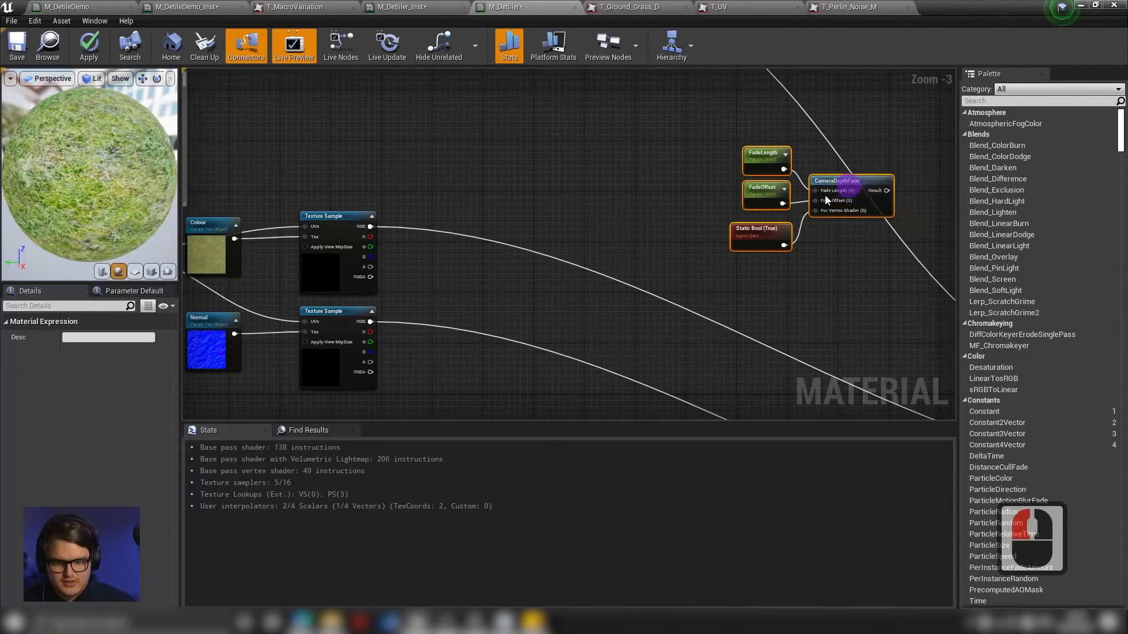
pyautogui.moveTo(849, 194); pyautogui.dragTo(617, 223)
pyautogui.click(713, 237)
pyautogui.click(723, 235)
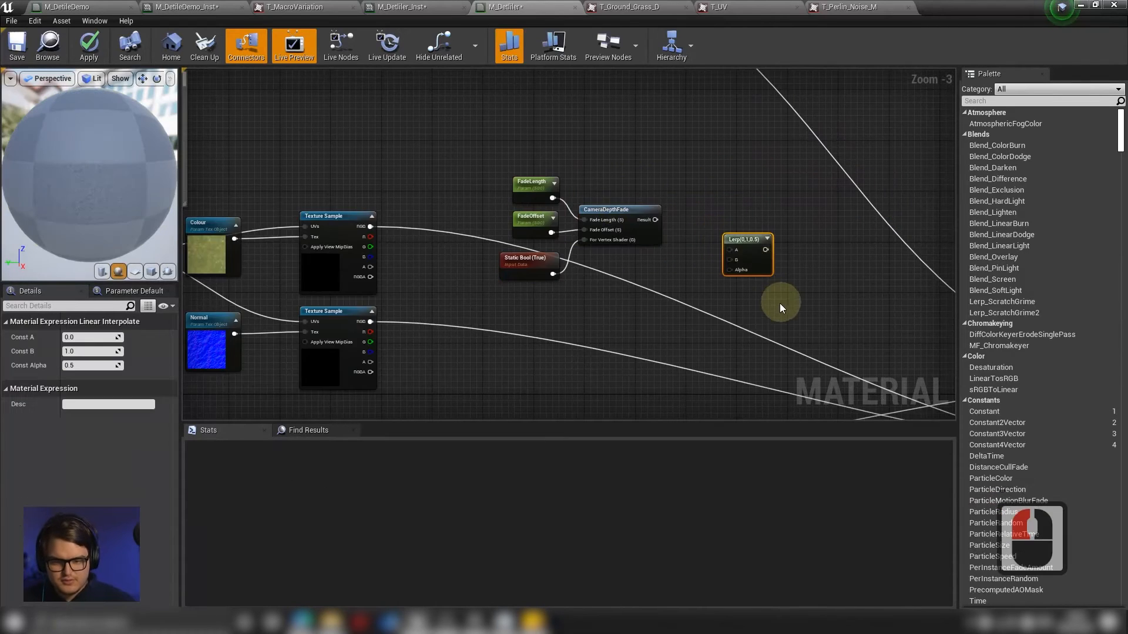
# Connect the output of the Near Noise group's colour Lerp to input A of the new Lerp.
pyautogui.scroll(-4, 744, 255)
pyautogui.moveTo(666, 238); pyautogui.dragTo(610, 242, button='right')
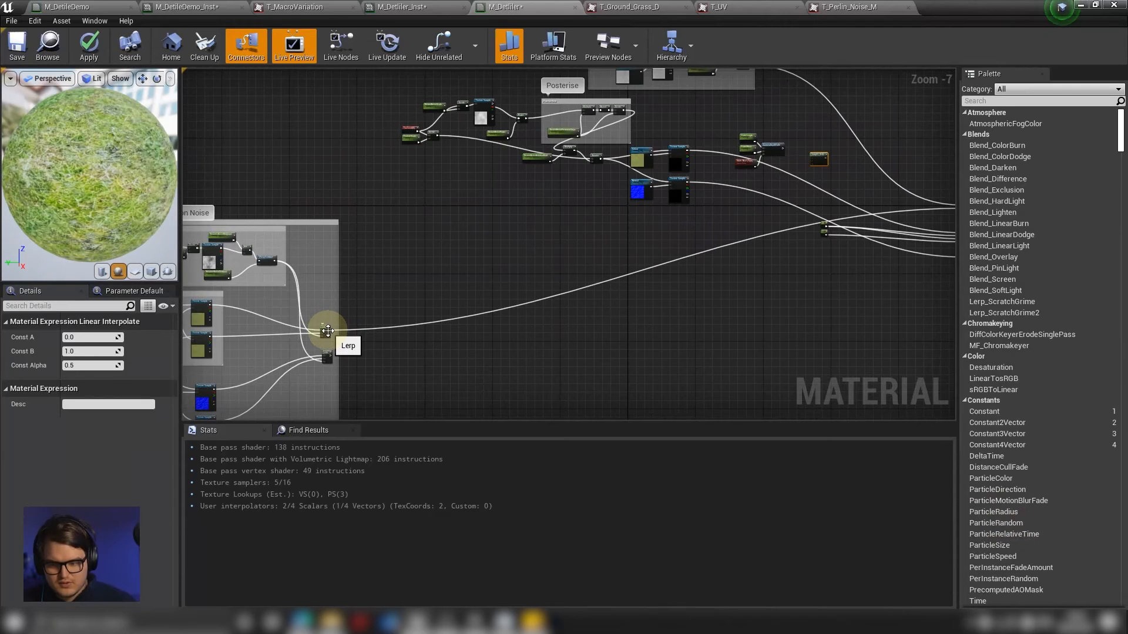
pyautogui.scroll(3, 327, 331)
pyautogui.moveTo(338, 332); pyautogui.dragTo(732, 168)
pyautogui.moveTo(469, 366); pyautogui.dragTo(859, 191, button='right')
pyautogui.moveTo(511, 327); pyautogui.dragTo(742, 282, button='right')
pyautogui.moveTo(627, 287); pyautogui.dragTo(840, 235, button='right')
pyautogui.moveTo(640, 276); pyautogui.dragTo(731, 349, button='right')
pyautogui.scroll(-3, 731, 350)
pyautogui.moveTo(594, 333); pyautogui.dragTo(594, 310, button='right')
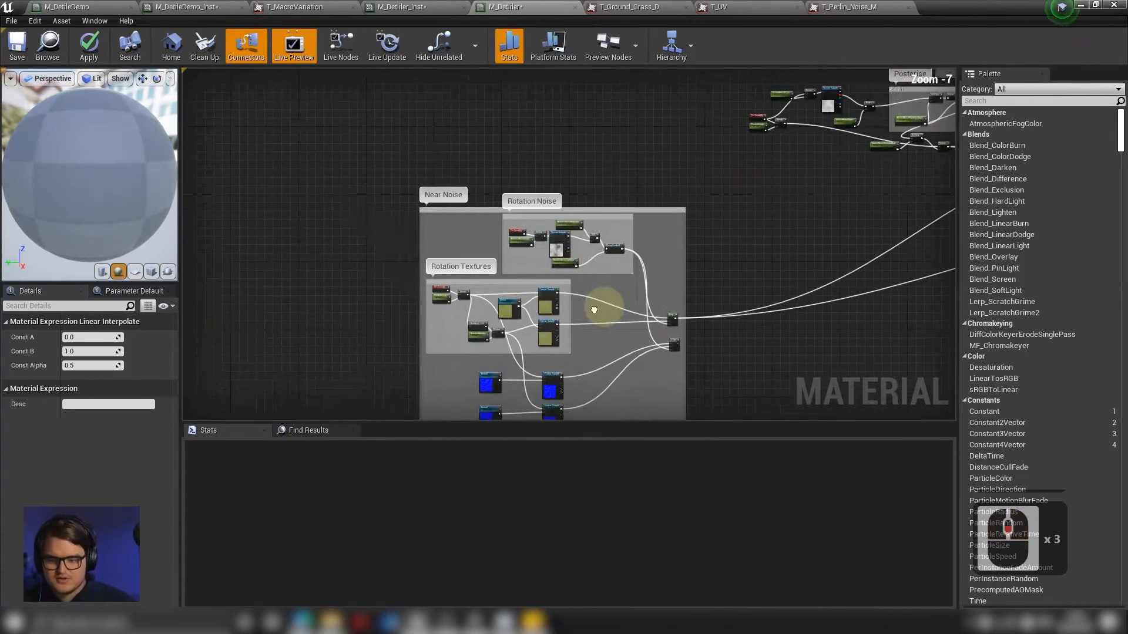
pyautogui.moveTo(805, 234); pyautogui.dragTo(379, 373, button='right')
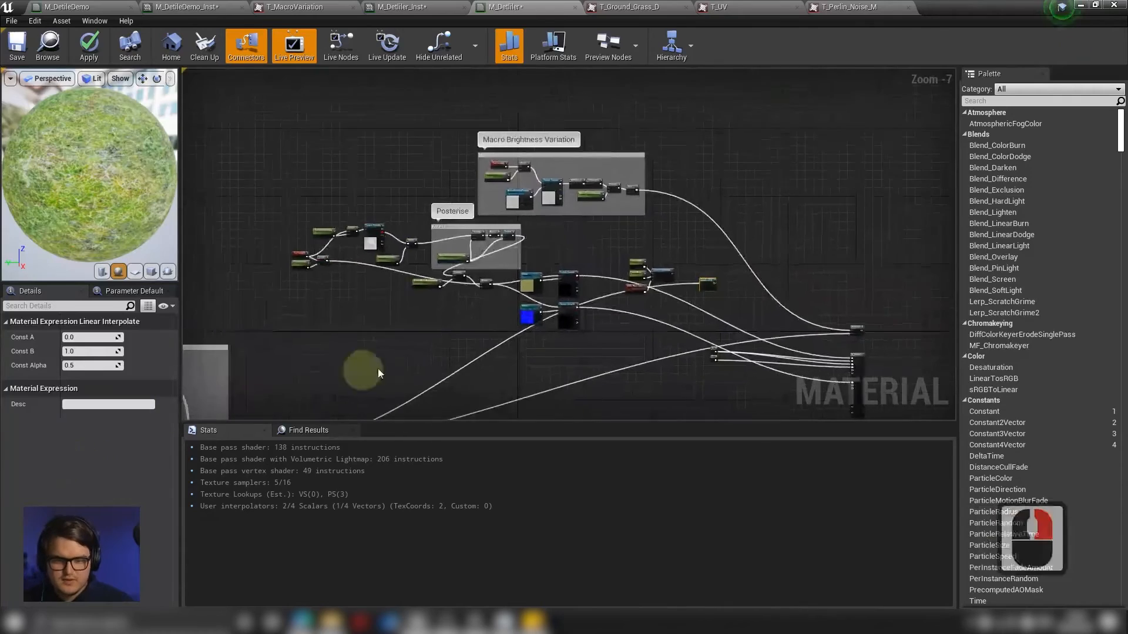
# Move the whole rotated-UV network, from its texture coordinates through Posterise to the Colour and Normal samples, away from CameraDepthFade.
pyautogui.scroll(6, 605, 297)
pyautogui.moveTo(600, 267); pyautogui.dragTo(461, 275, button='right')
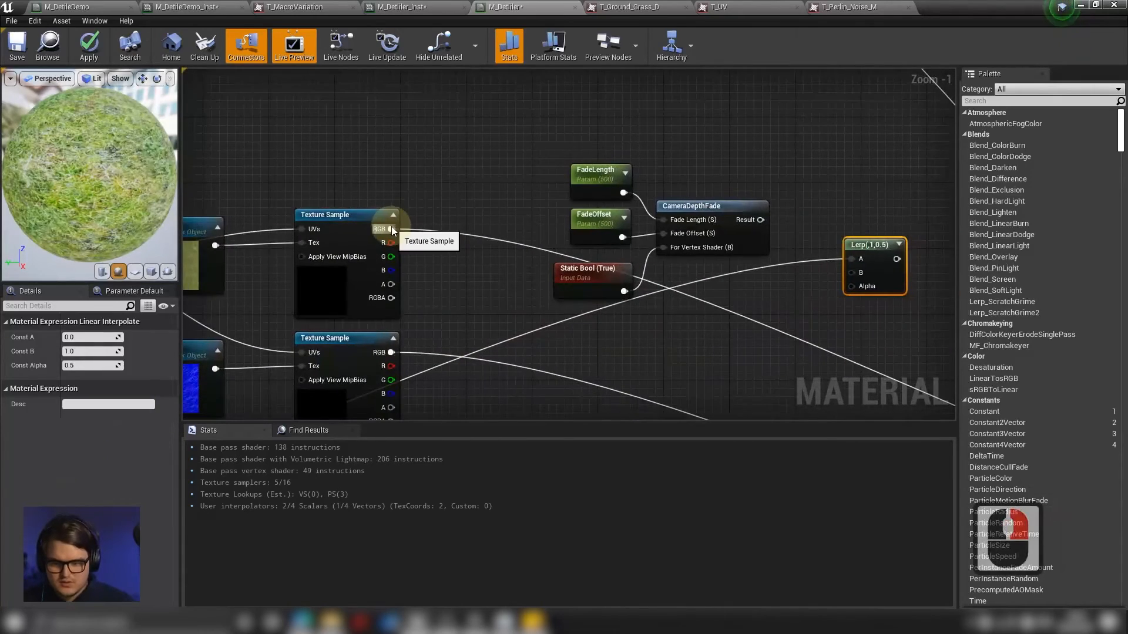
pyautogui.moveTo(392, 230); pyautogui.dragTo(584, 249, button='right')
pyautogui.scroll(-4, 638, 282)
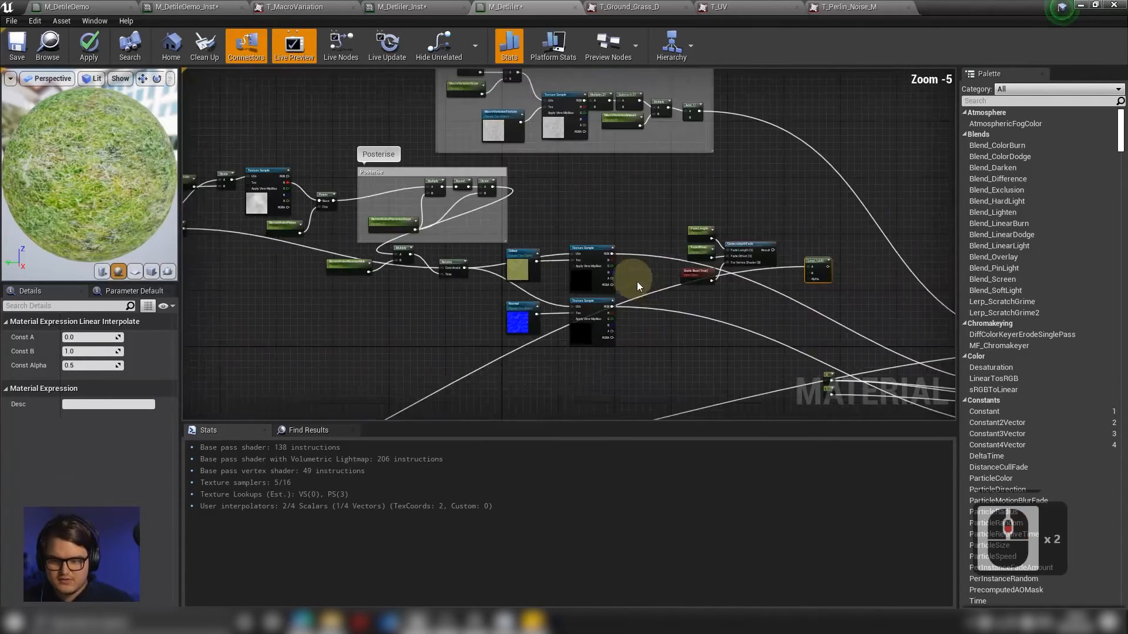
pyautogui.moveTo(309, 216); pyautogui.dragTo(443, 237, button='right')
pyautogui.moveTo(732, 189); pyautogui.dragTo(277, 358)
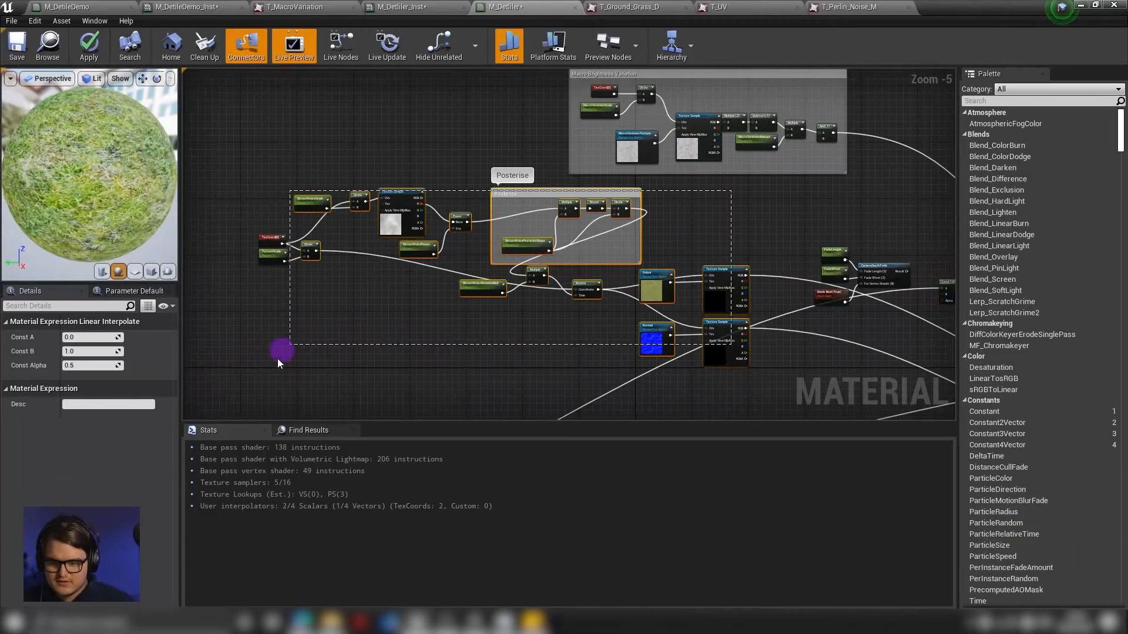
pyautogui.moveTo(589, 202); pyautogui.dragTo(517, 223)
pyautogui.click(740, 194)
pyautogui.moveTo(760, 185); pyautogui.dragTo(252, 383)
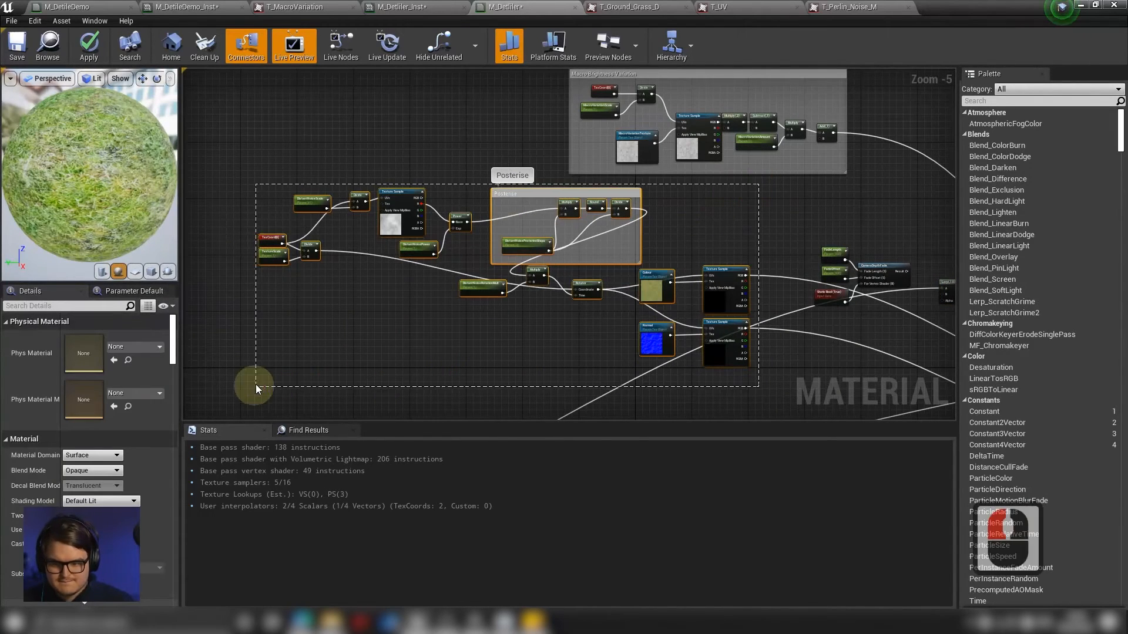
pyautogui.moveTo(517, 233); pyautogui.dragTo(368, 272)
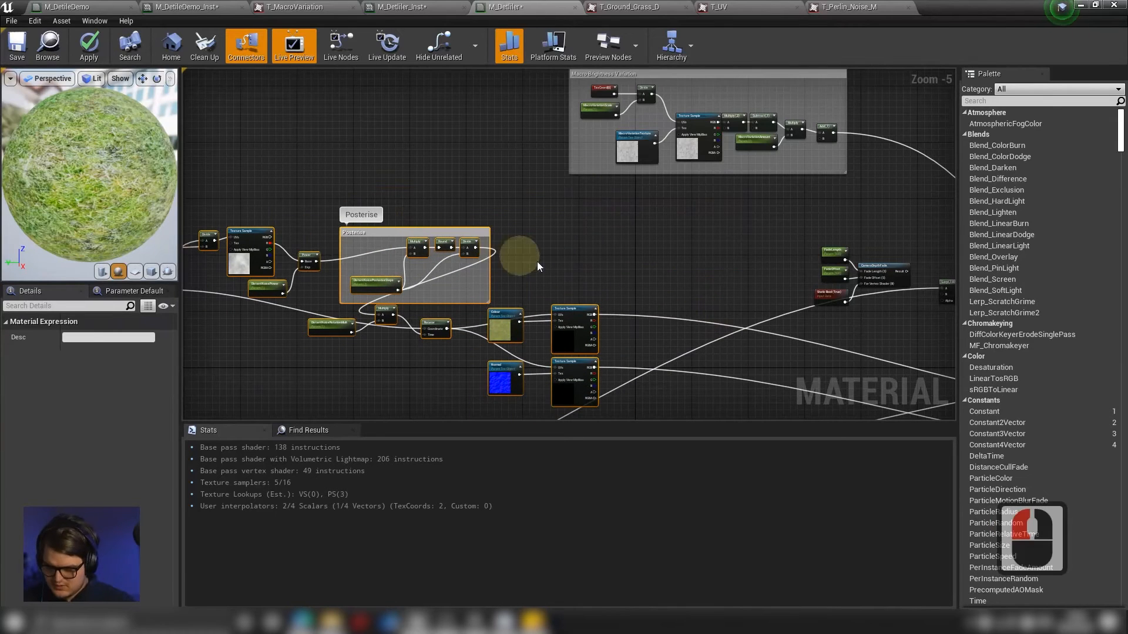
# Wrap the moved network in a comment named DistantNoise and reposition the comment group clear of Near Noise.
pyautogui.press('c')
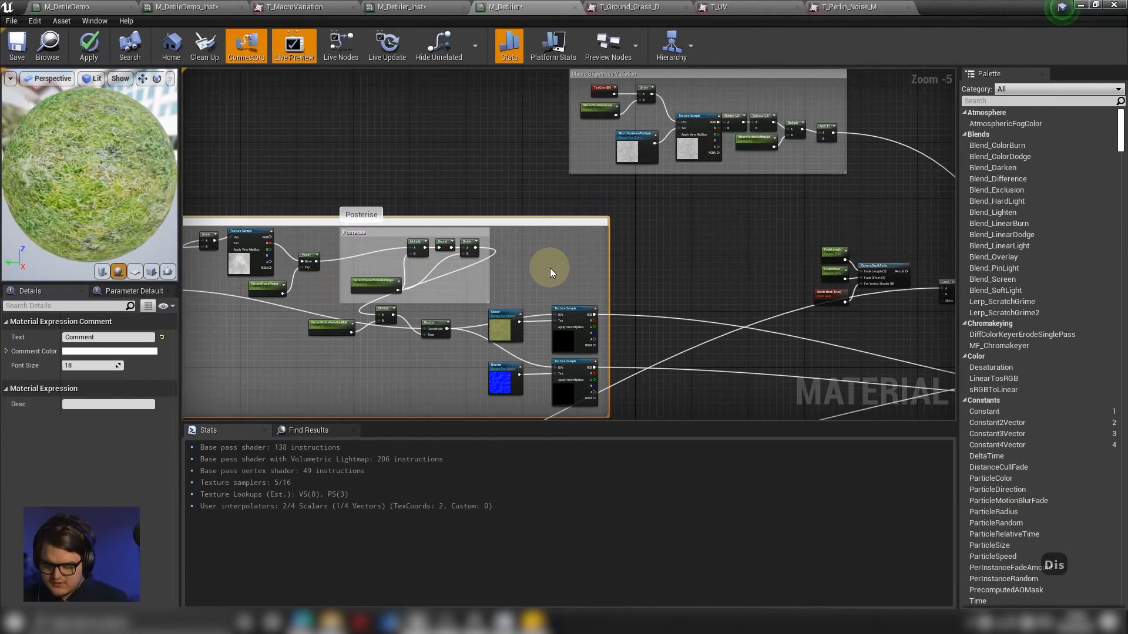
pyautogui.write('DistantNoise')
pyautogui.press('Return')
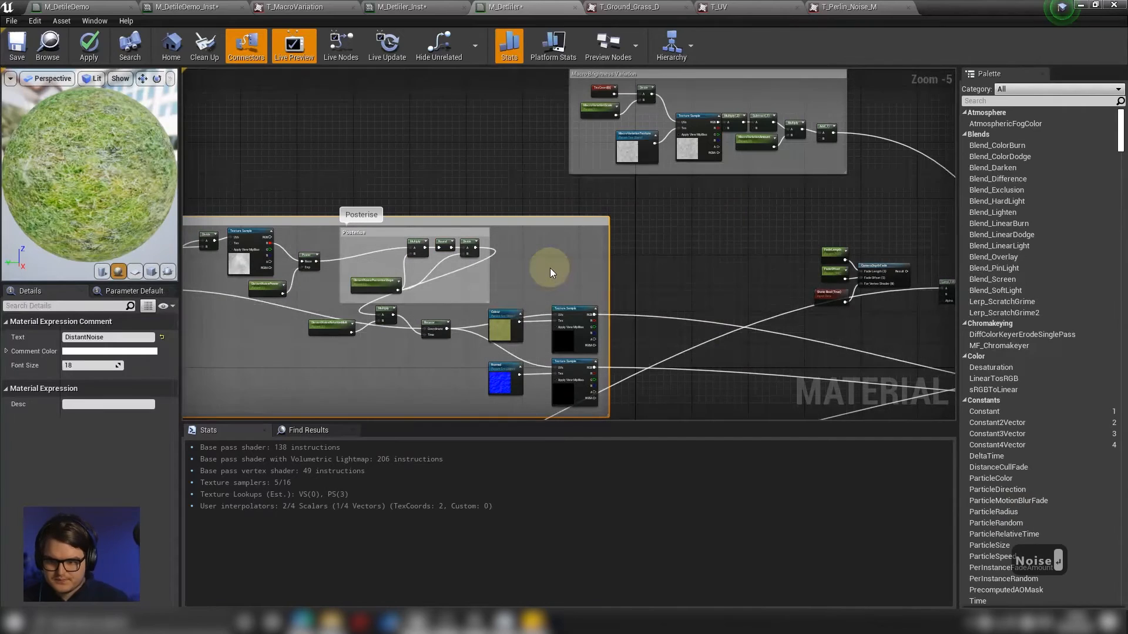
pyautogui.moveTo(405, 188); pyautogui.dragTo(584, 173, button='right')
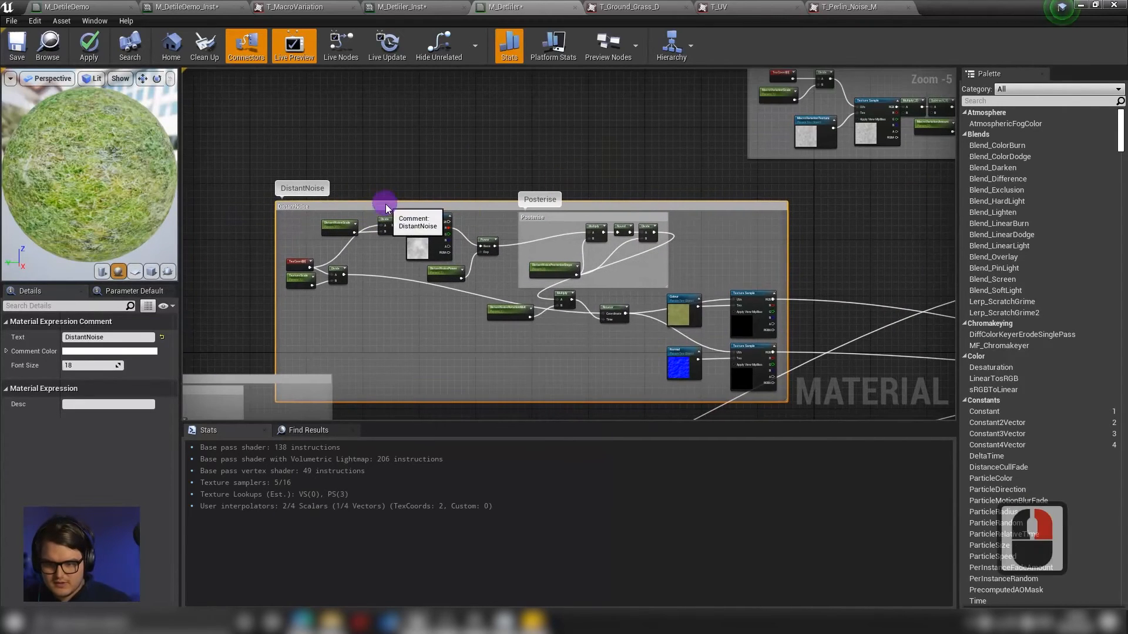
pyautogui.moveTo(382, 203); pyautogui.dragTo(345, 131)
# Connect the DistantNoise colour sample's RGB to the new Lerp's B and CameraDepthFade's Result to its Alpha.
pyautogui.moveTo(741, 209); pyautogui.dragTo(682, 233, button='right')
pyautogui.scroll(3, 682, 234)
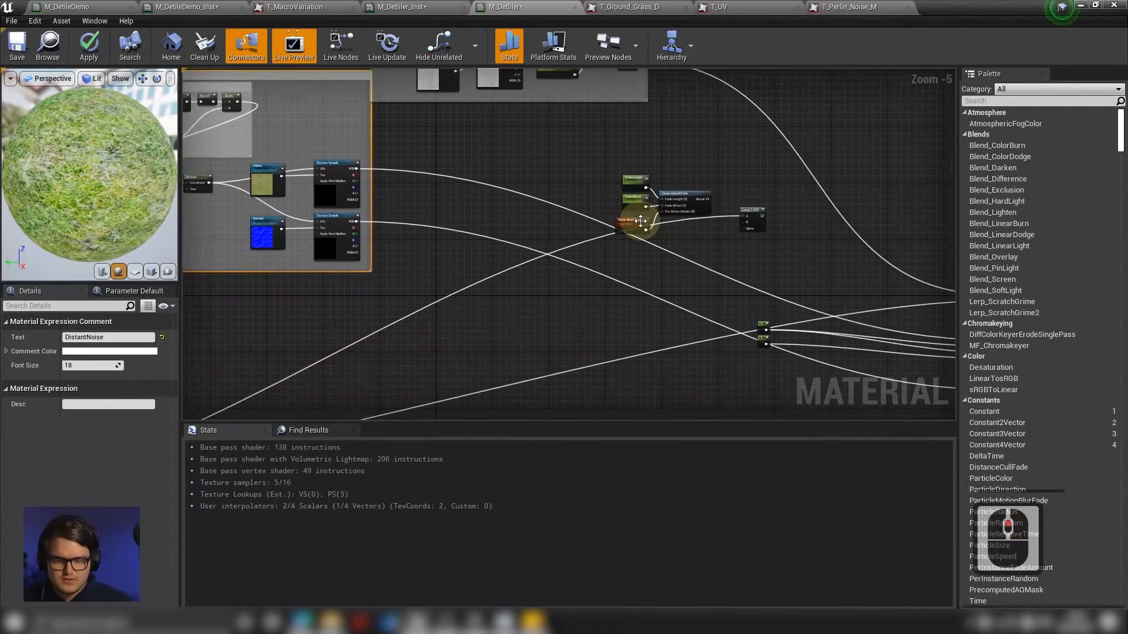
pyautogui.scroll(-2, 536, 269)
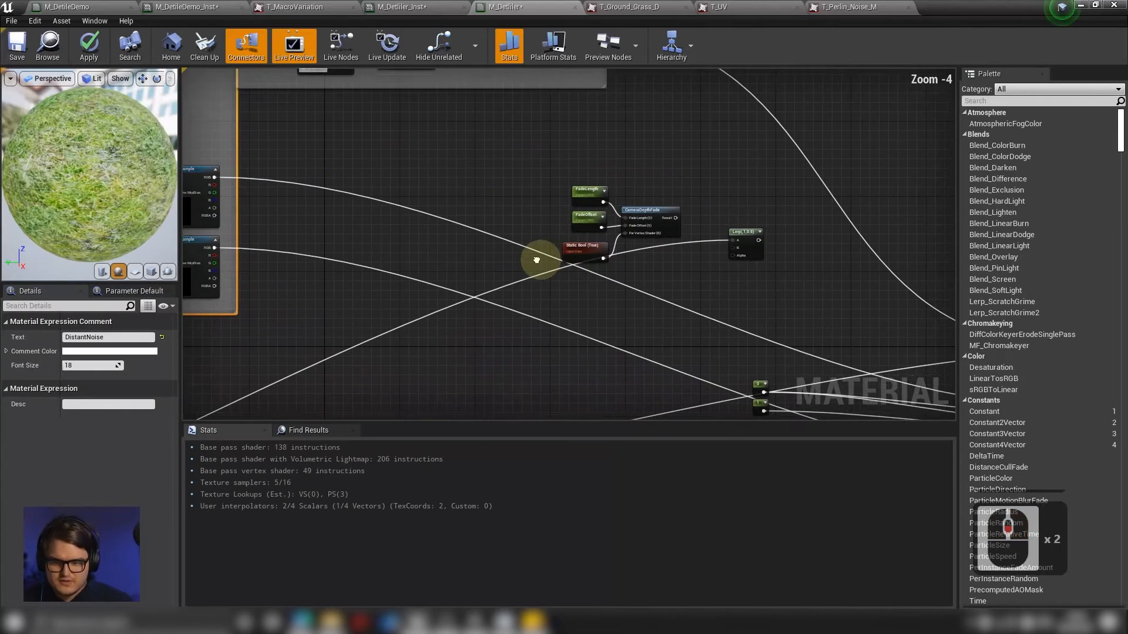
pyautogui.moveTo(223, 174); pyautogui.dragTo(744, 245)
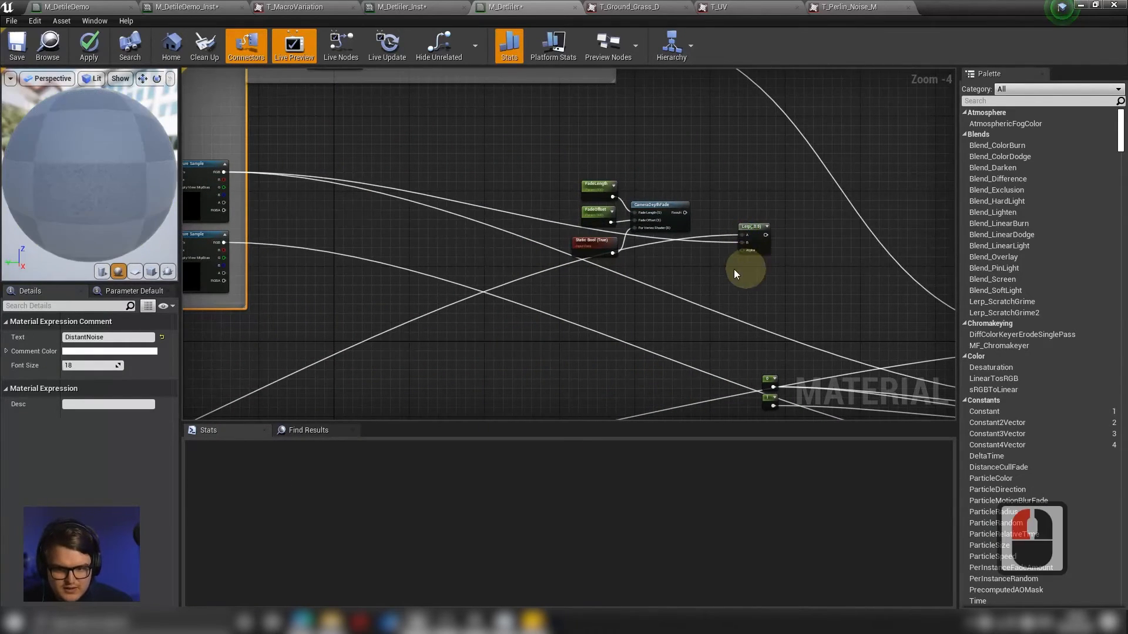
pyautogui.scroll(3, 594, 260)
pyautogui.moveTo(560, 216); pyautogui.dragTo(576, 248, button='right')
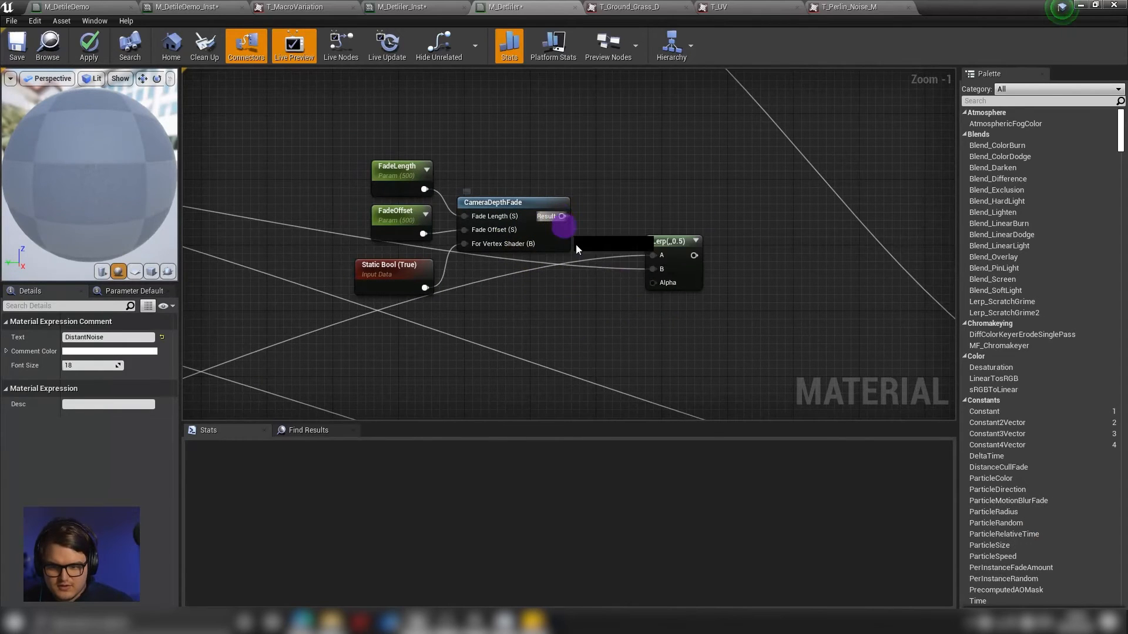
pyautogui.moveTo(658, 287); pyautogui.dragTo(657, 283)
# Space the CameraDepthFade nodes away from the Lerp and connect the Lerp's output to Base Color.
pyautogui.scroll(-4, 717, 300)
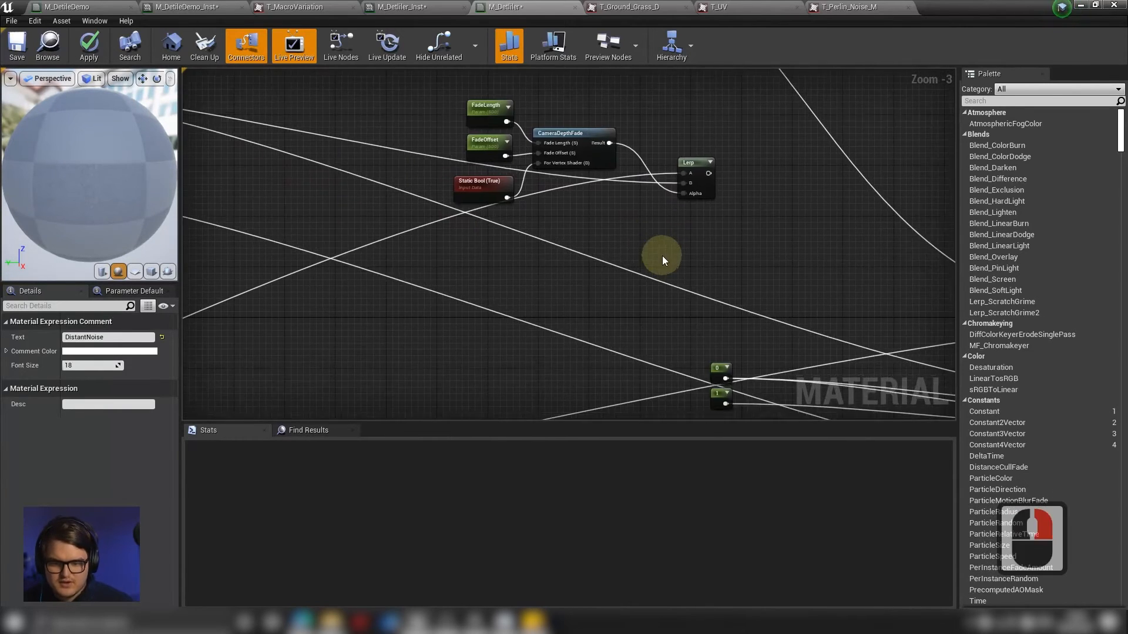
pyautogui.moveTo(647, 154); pyautogui.dragTo(650, 172, button='right')
pyautogui.moveTo(564, 245); pyautogui.dragTo(562, 247)
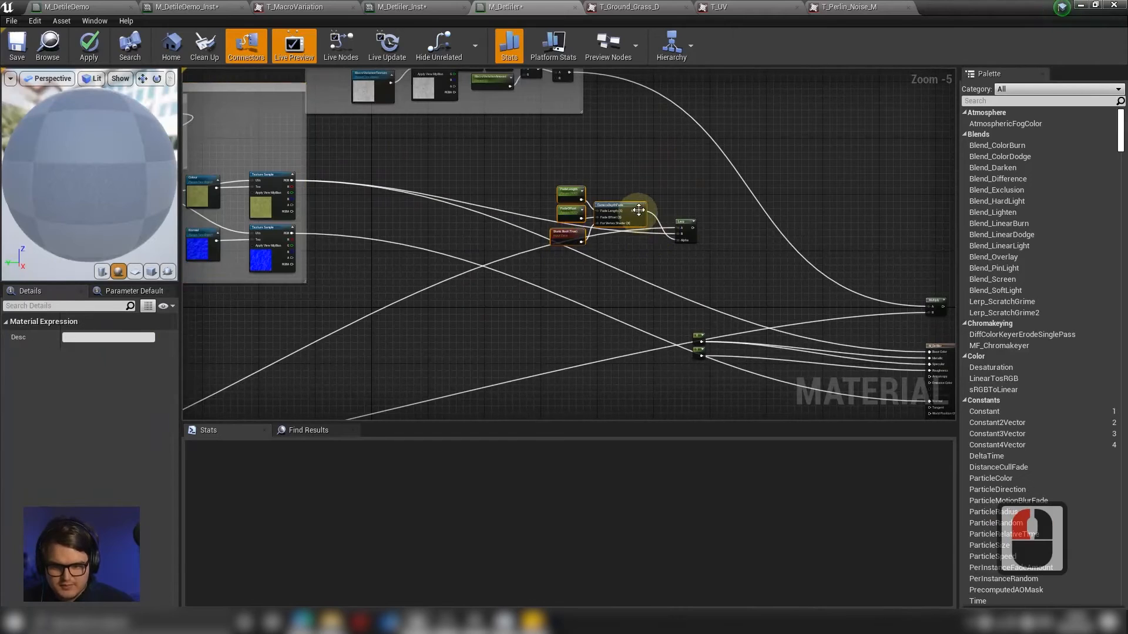
pyautogui.moveTo(637, 210); pyautogui.dragTo(622, 224)
pyautogui.moveTo(710, 193); pyautogui.dragTo(556, 269)
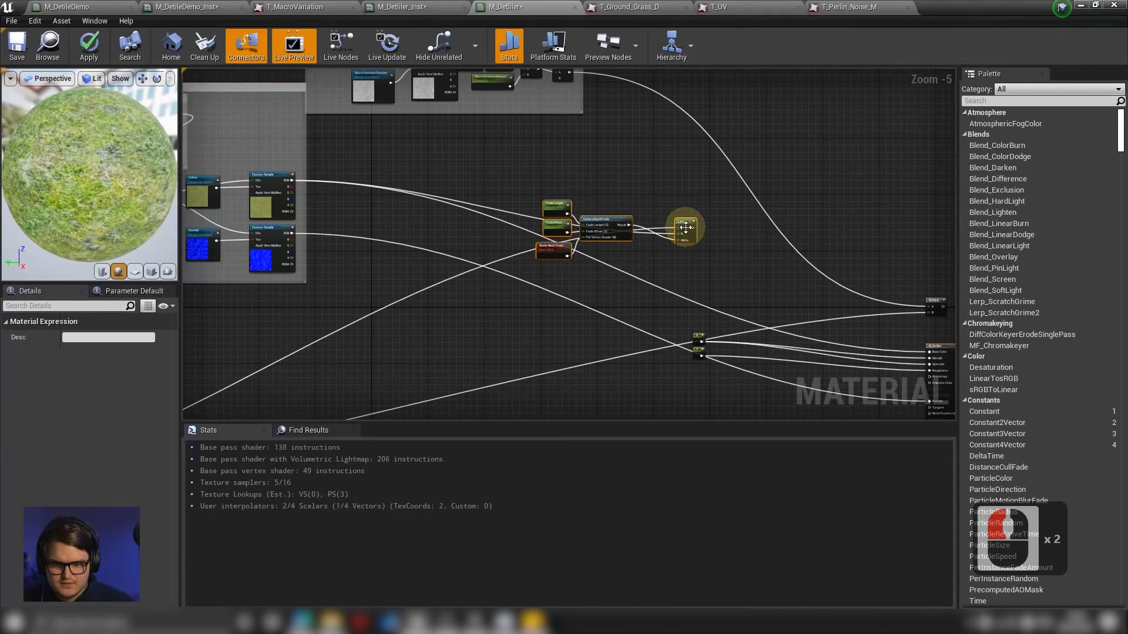
pyautogui.scroll(2, 686, 231)
pyautogui.moveTo(475, 225); pyautogui.dragTo(813, 286)
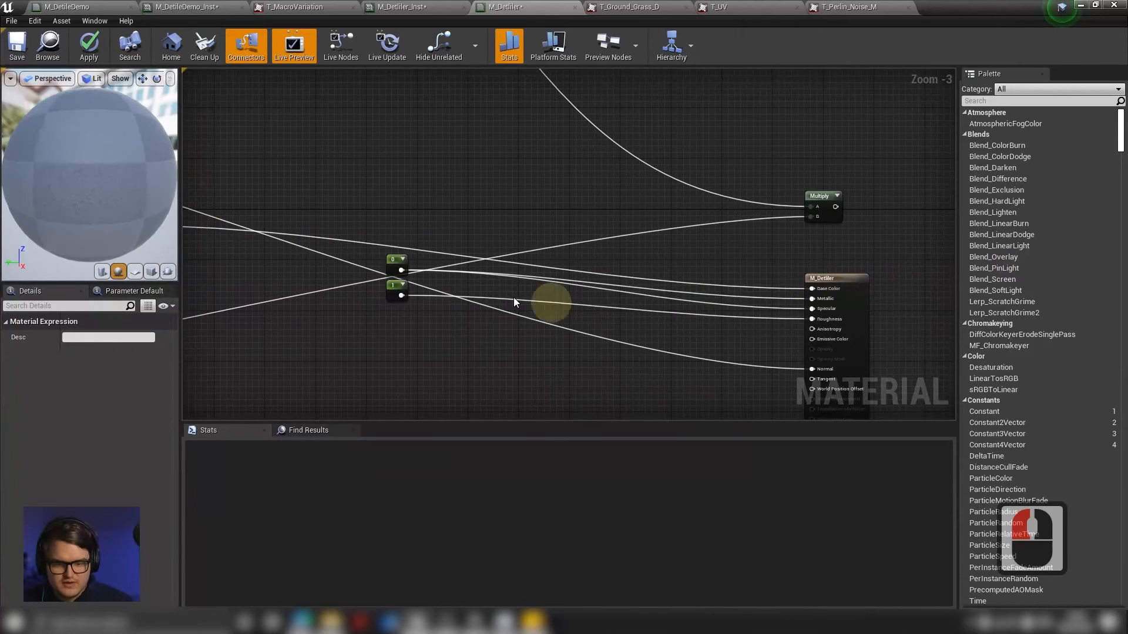
# Duplicate the Lerp beside CameraDepthFade and place the copy directly below the original.
pyautogui.moveTo(371, 276); pyautogui.dragTo(742, 267, button='right')
pyautogui.scroll(-2, 731, 268)
pyautogui.scroll(2, 537, 289)
pyautogui.click(636, 202)
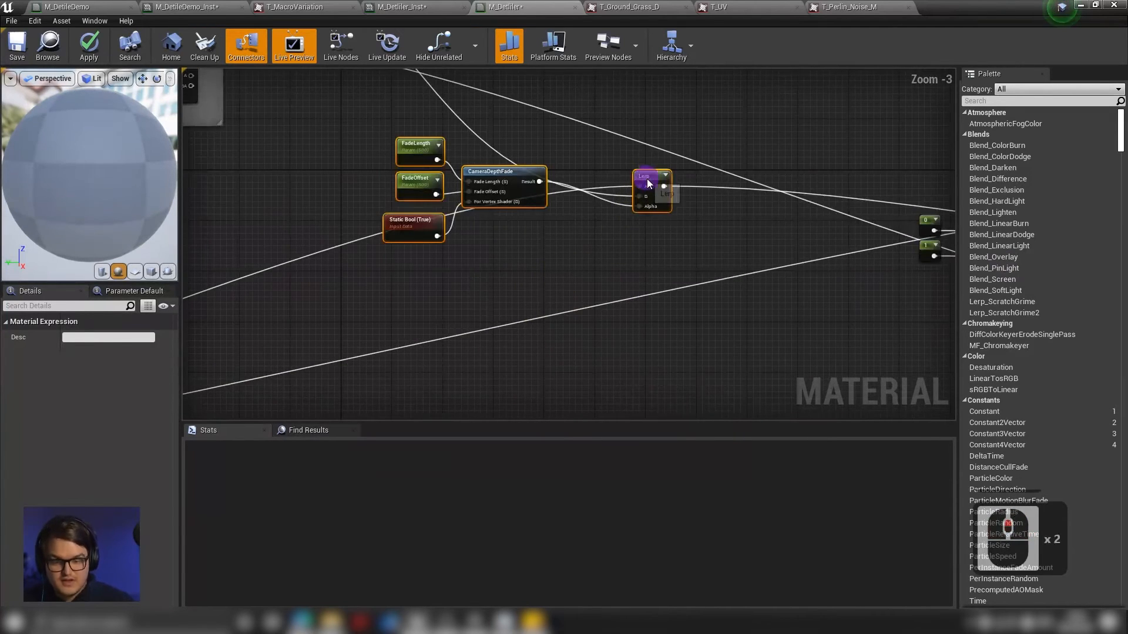
pyautogui.hotkey('ctrl', 'c')
pyautogui.hotkey('ctrl', 'v')
pyautogui.moveTo(698, 199); pyautogui.dragTo(658, 236)
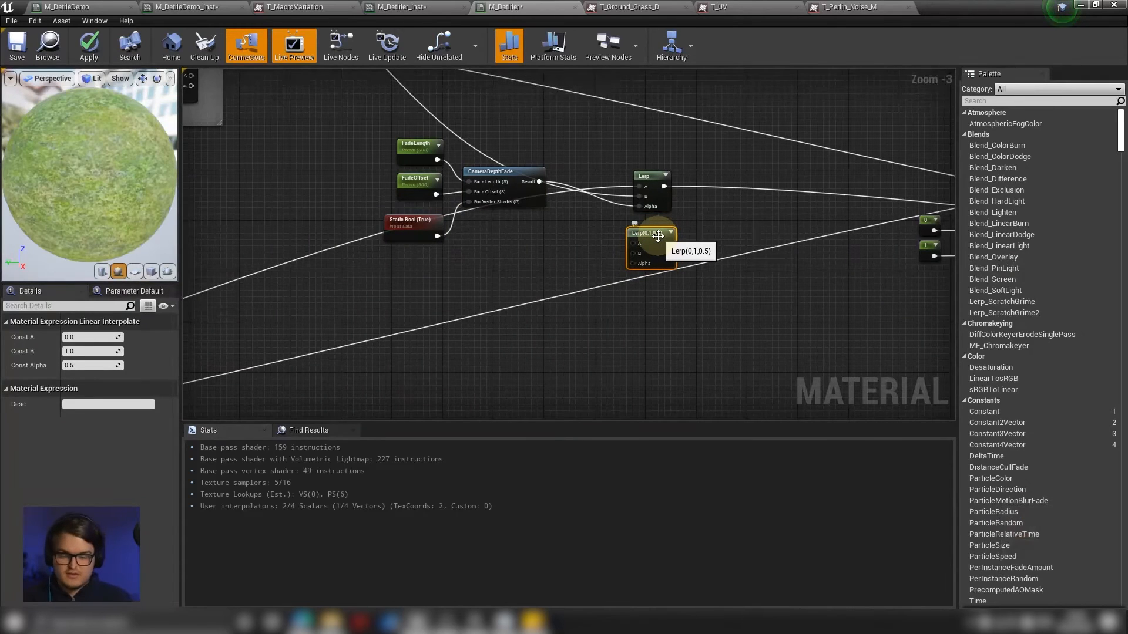
# Connect the output of Near Noise's lower Lerp, which blends the normal samples, to the duplicated distance-fade Lerp's A.
pyautogui.scroll(-5, 632, 341)
pyautogui.moveTo(501, 380); pyautogui.dragTo(655, 315, button='right')
pyautogui.scroll(3, 442, 392)
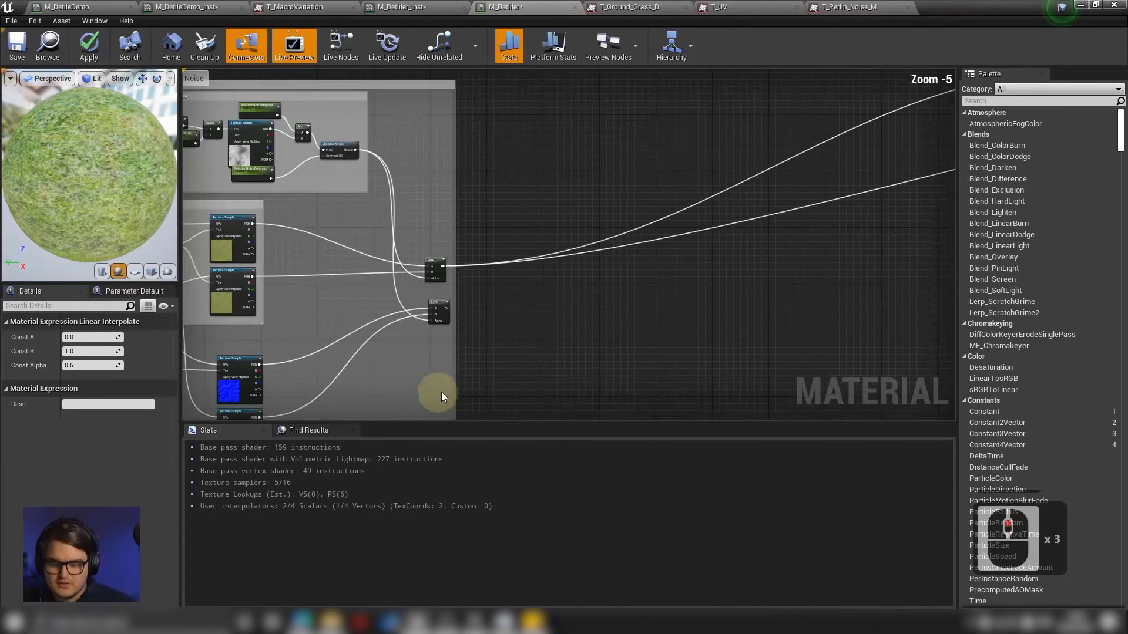
pyautogui.moveTo(576, 309); pyautogui.dragTo(571, 314, button='right')
pyautogui.moveTo(1109, 169); pyautogui.dragTo(1108, 170)
pyautogui.moveTo(185, 309); pyautogui.dragTo(292, 276, button='right')
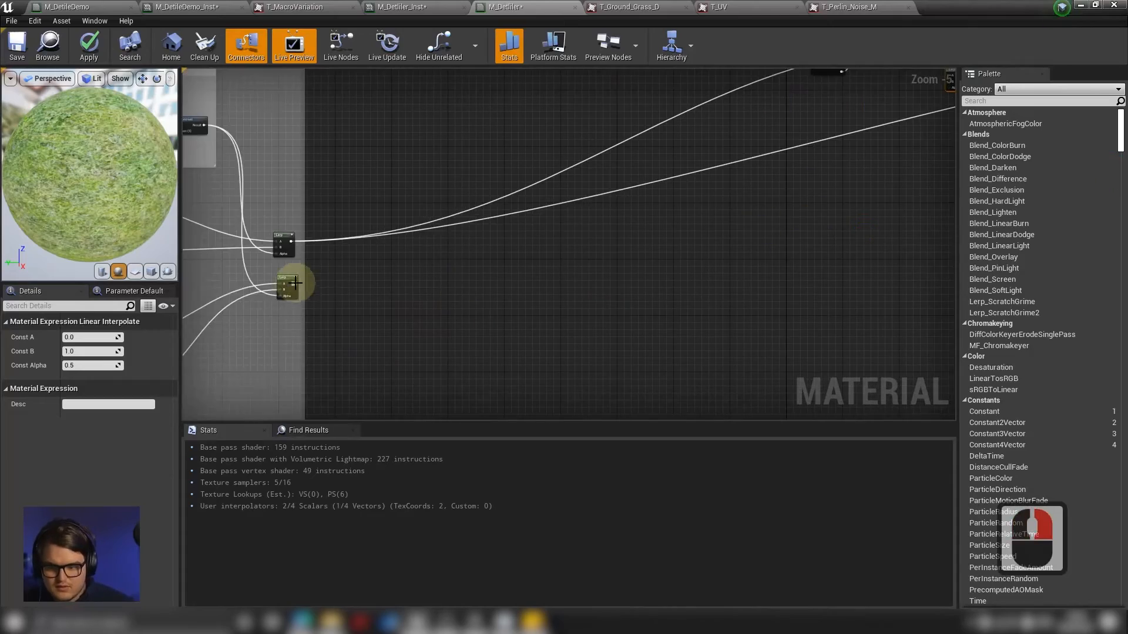
pyautogui.moveTo(297, 282); pyautogui.dragTo(549, 152)
# Connect the DistantNoise normal sample to the duplicated Lerp's B and CameraDepthFade's Result to its Alpha.
pyautogui.scroll(4, 549, 152)
pyautogui.moveTo(387, 138); pyautogui.dragTo(644, 255, button='right')
pyautogui.scroll(-3, 644, 255)
pyautogui.moveTo(412, 117); pyautogui.dragTo(740, 279)
pyautogui.scroll(4, 748, 290)
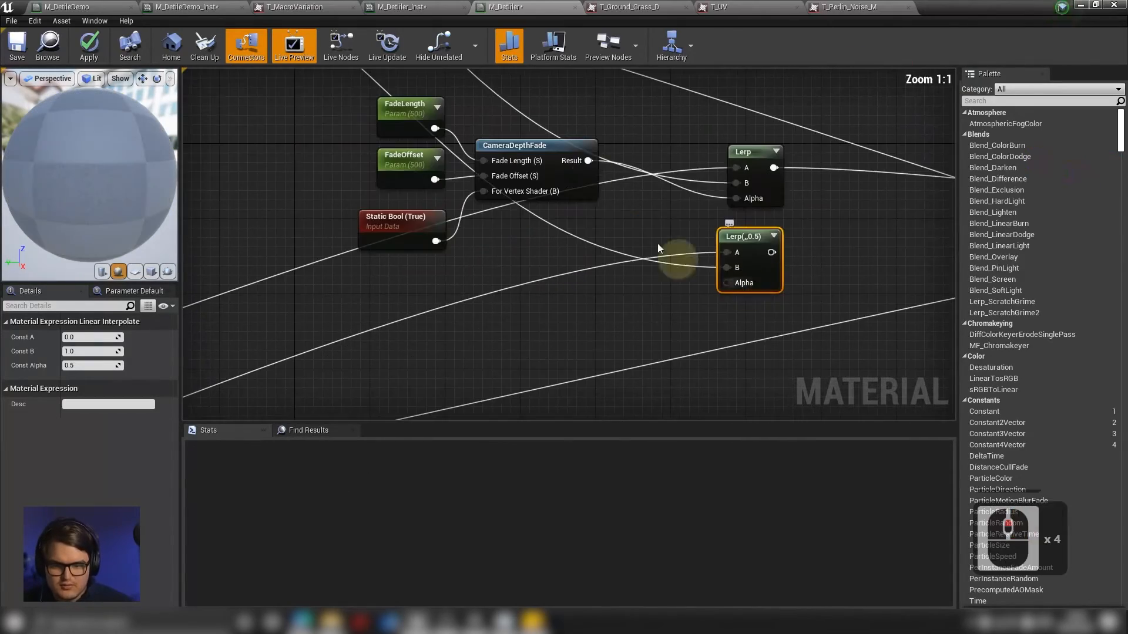
pyautogui.moveTo(586, 161); pyautogui.dragTo(735, 284)
# Connect the duplicated distance-fade Lerp's output to the material's Normal.
pyautogui.scroll(-2, 763, 279)
pyautogui.moveTo(917, 255); pyautogui.dragTo(658, 260, button='right')
pyautogui.scroll(-1, 694, 279)
pyautogui.moveTo(711, 292); pyautogui.dragTo(475, 210, button='right')
pyautogui.moveTo(259, 176); pyautogui.dragTo(907, 263)
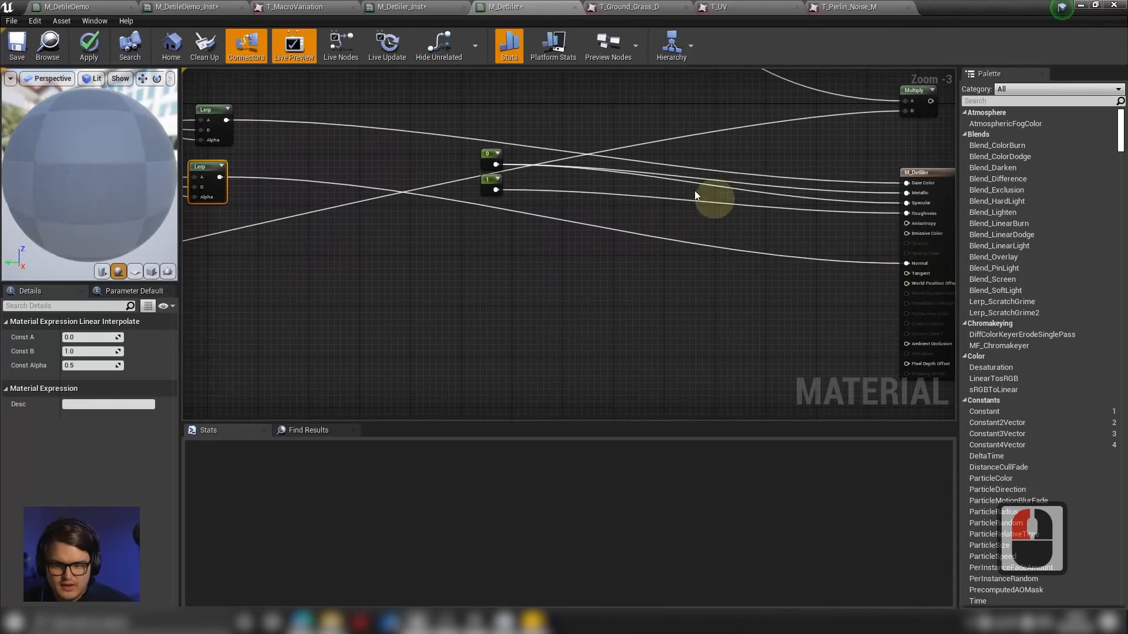
# Move the macro variation Multiply closer to the Lerps and route the colour Lerp through its B into Base Color.
pyautogui.moveTo(694, 190); pyautogui.dragTo(677, 205, button='right')
pyautogui.moveTo(769, 213); pyautogui.dragTo(426, 211)
pyautogui.scroll(-5, 479, 227)
pyautogui.click(423, 168)
pyautogui.scroll(5, 515, 369)
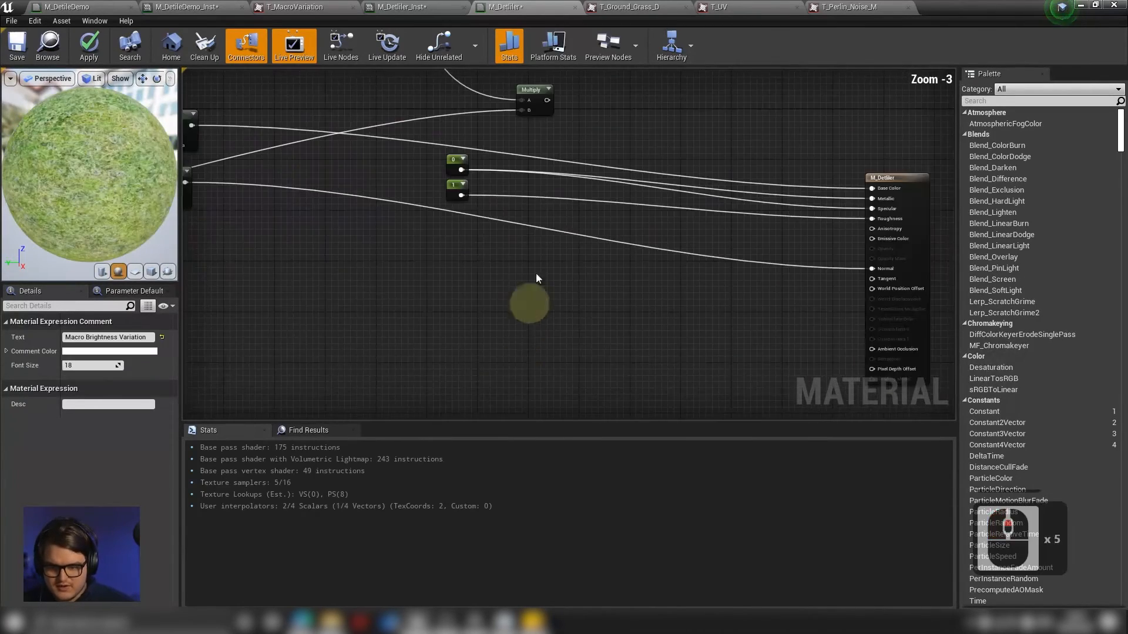
pyautogui.moveTo(550, 221); pyautogui.dragTo(668, 284, button='right')
pyautogui.moveTo(902, 268); pyautogui.dragTo(800, 266, button='right')
pyautogui.moveTo(886, 249)
pyautogui.mouseDown()
pyautogui.moveTo(690, 232)
pyautogui.moveTo(840, 227)
pyautogui.moveTo(752, 244)
pyautogui.moveTo(466, 182)
pyautogui.moveTo(526, 178)
pyautogui.moveTo(549, 156)
pyautogui.moveTo(549, 174)
pyautogui.moveTo(888, 248)
pyautogui.mouseUp()
pyautogui.click(855, 225)
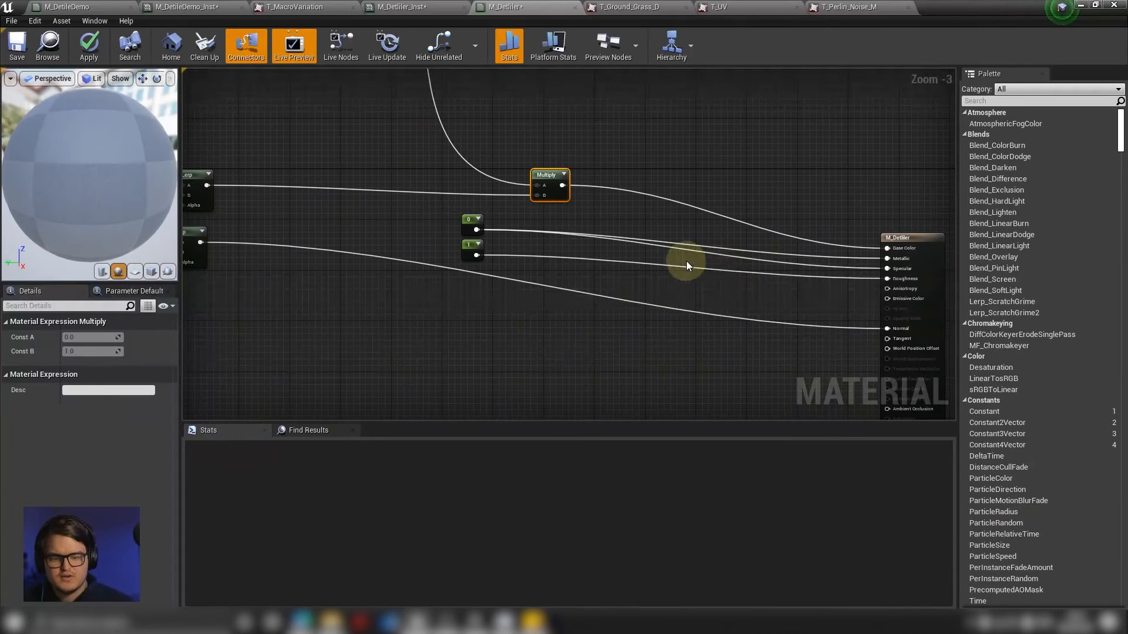
# Place the 0 and 1 constants beside the M_Detiler output node and tidy the nodes around CameraDepthFade.
pyautogui.moveTo(511, 221); pyautogui.dragTo(843, 283)
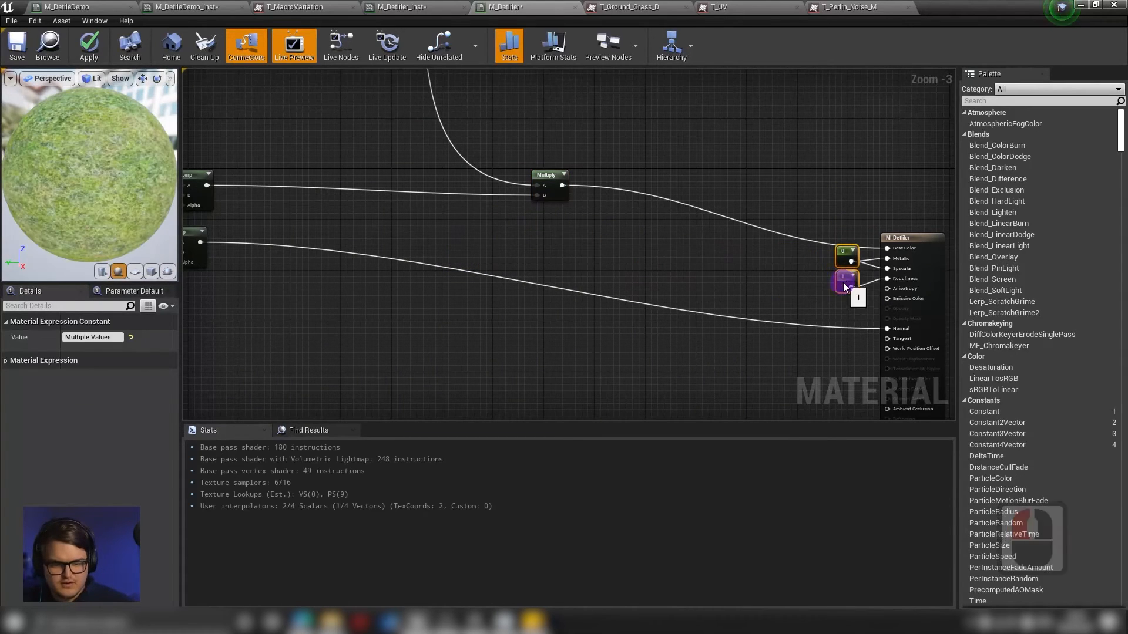
pyautogui.moveTo(398, 271); pyautogui.dragTo(833, 275, button='right')
pyautogui.scroll(1, 411, 235)
pyautogui.moveTo(348, 112); pyautogui.dragTo(434, 253)
pyautogui.moveTo(410, 172); pyautogui.dragTo(392, 215)
# Wrap the CameraDepthFade nodes and both Lerps in a comment named Distance Fader and apply the material.
pyautogui.moveTo(814, 117); pyautogui.dragTo(360, 302)
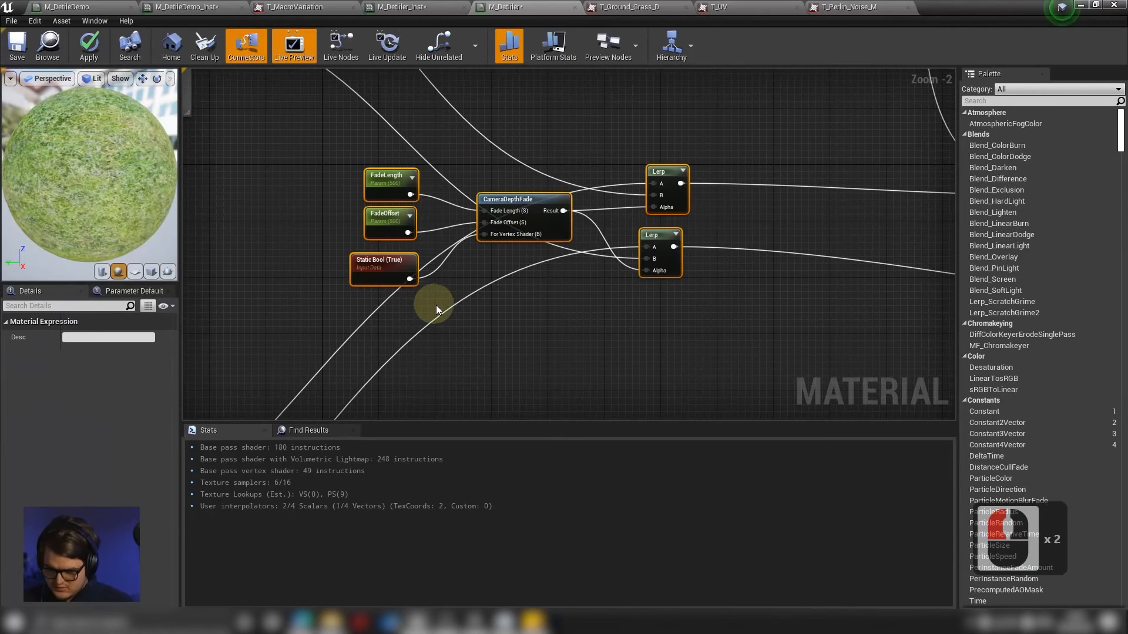
pyautogui.press('c')
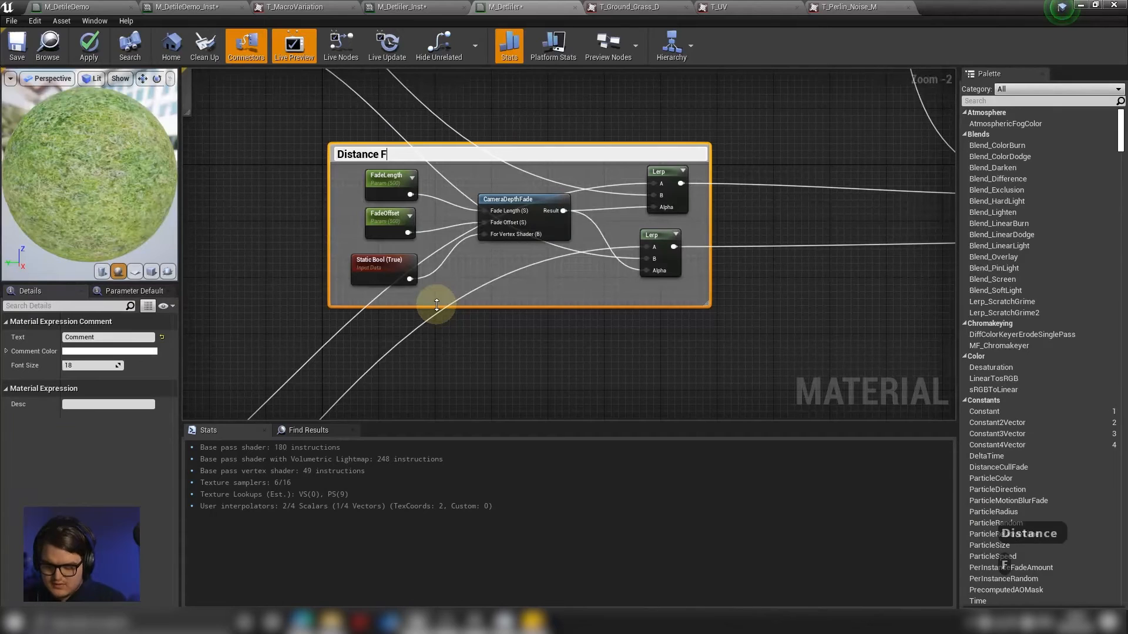
pyautogui.write('Distance Fader')
pyautogui.press('Return')
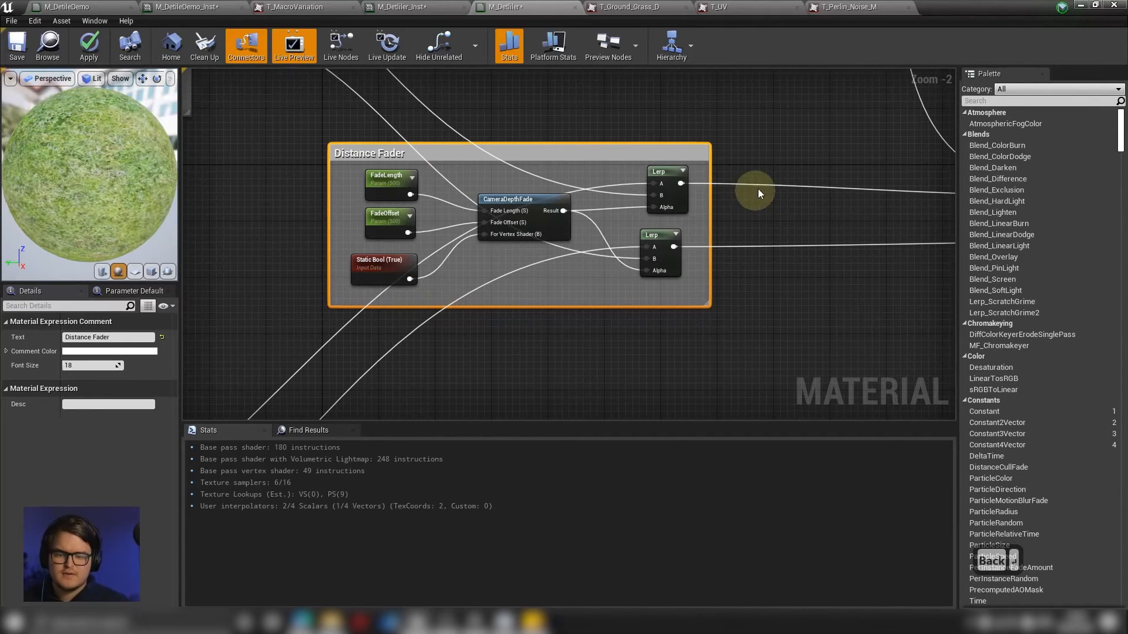
pyautogui.click(86, 53)
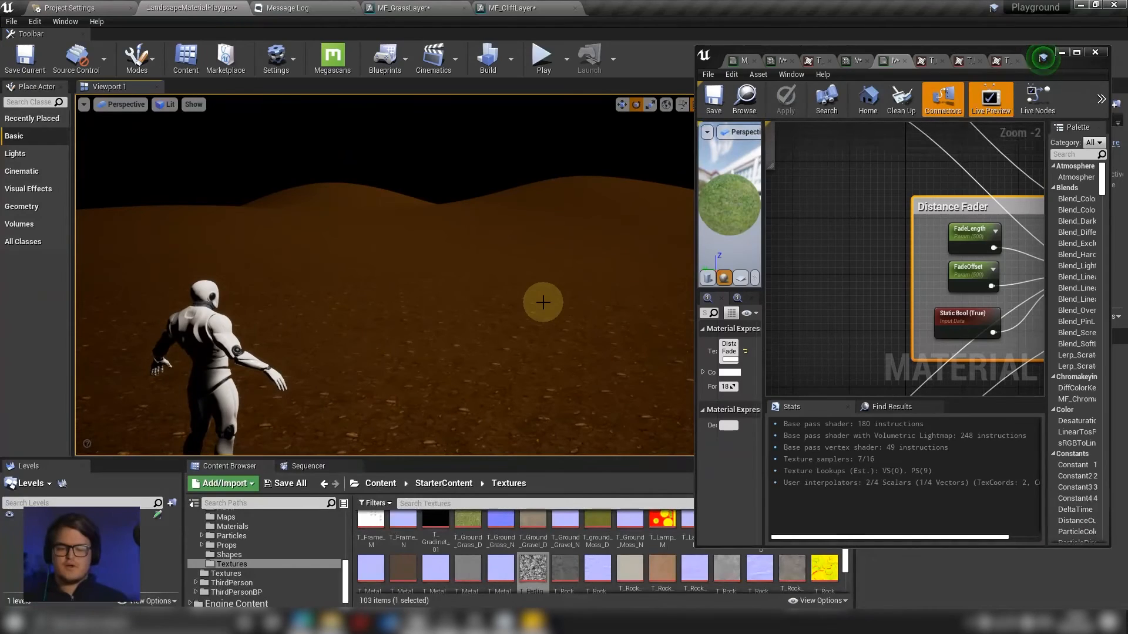
# Show M_Detiler_Inst's parameters and examine the landscape texture on the ground around the mannequin.
pyautogui.click(856, 60)
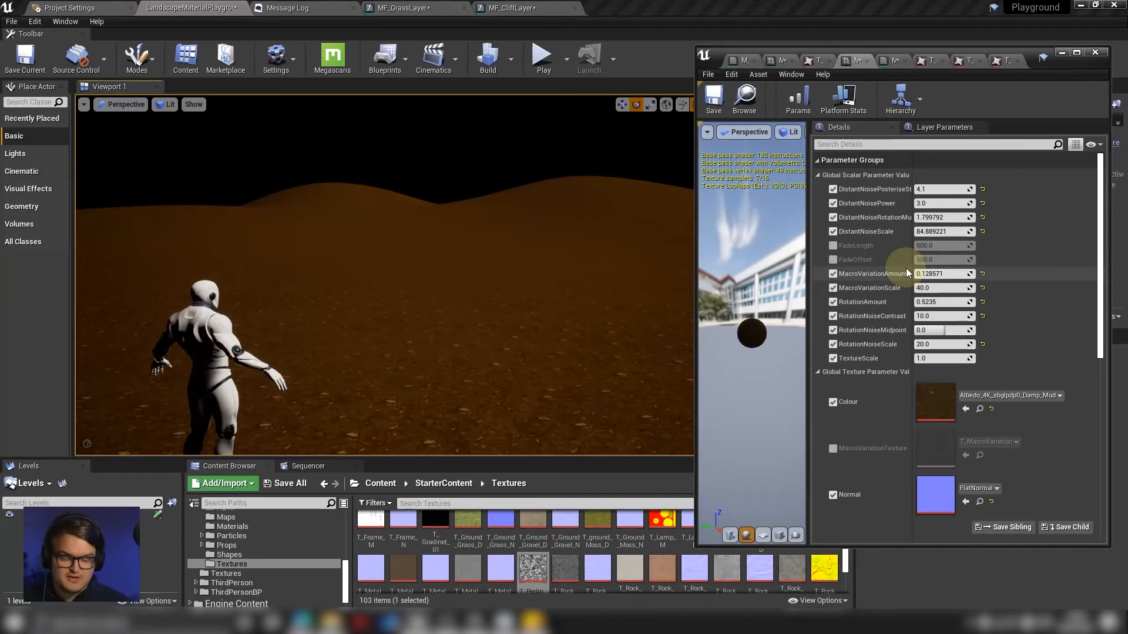
pyautogui.moveTo(695, 202); pyautogui.dragTo(621, 202)
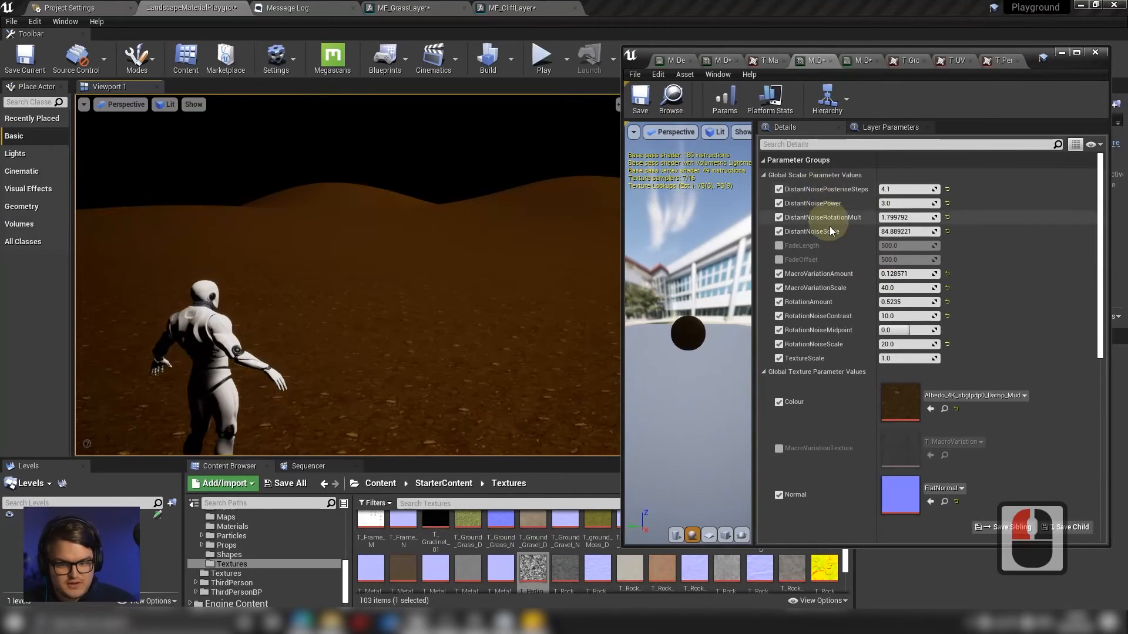
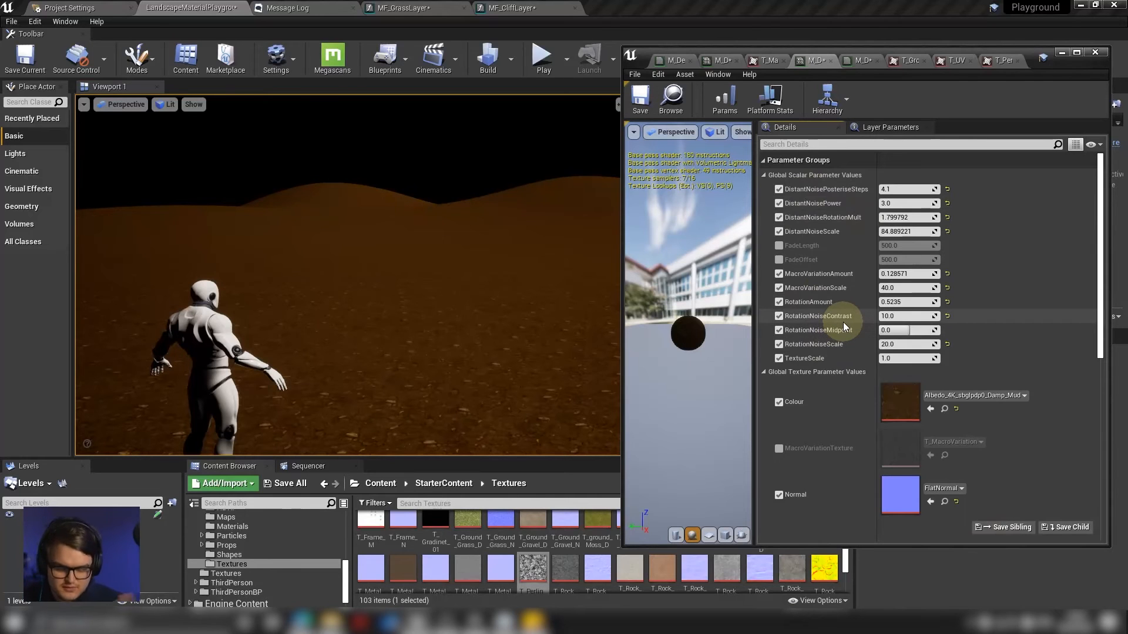
pyautogui.press('s')
pyautogui.press('e')
pyautogui.moveTo(524, 195); pyautogui.dragTo(545, 190, button='right')
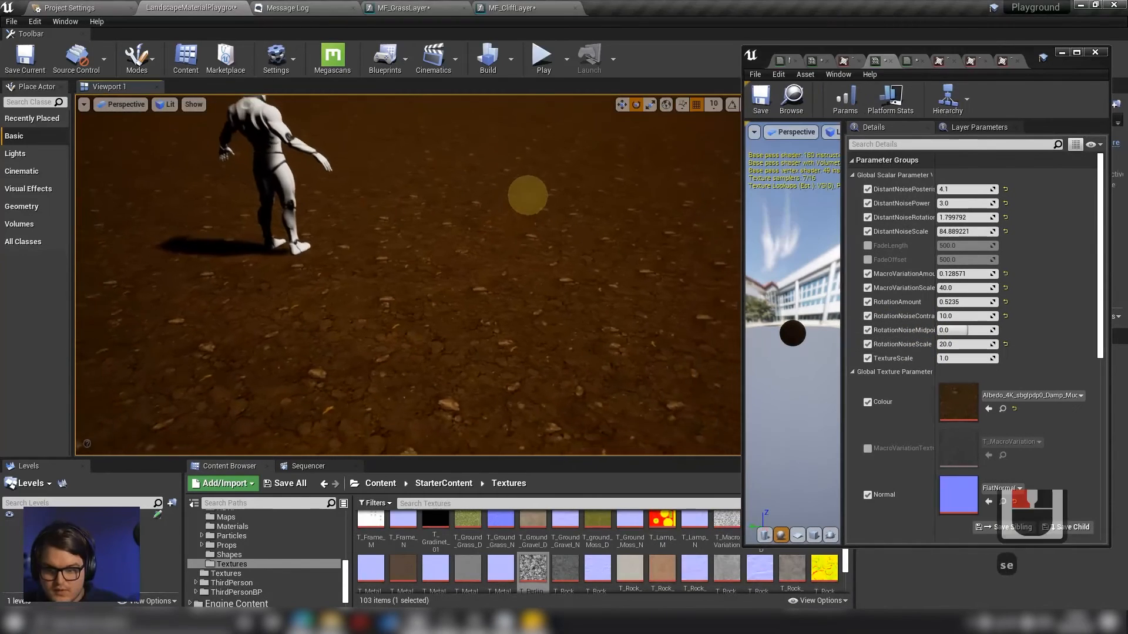
pyautogui.press('w')
pyautogui.press('q')
pyautogui.press('s')
pyautogui.click(761, 105)
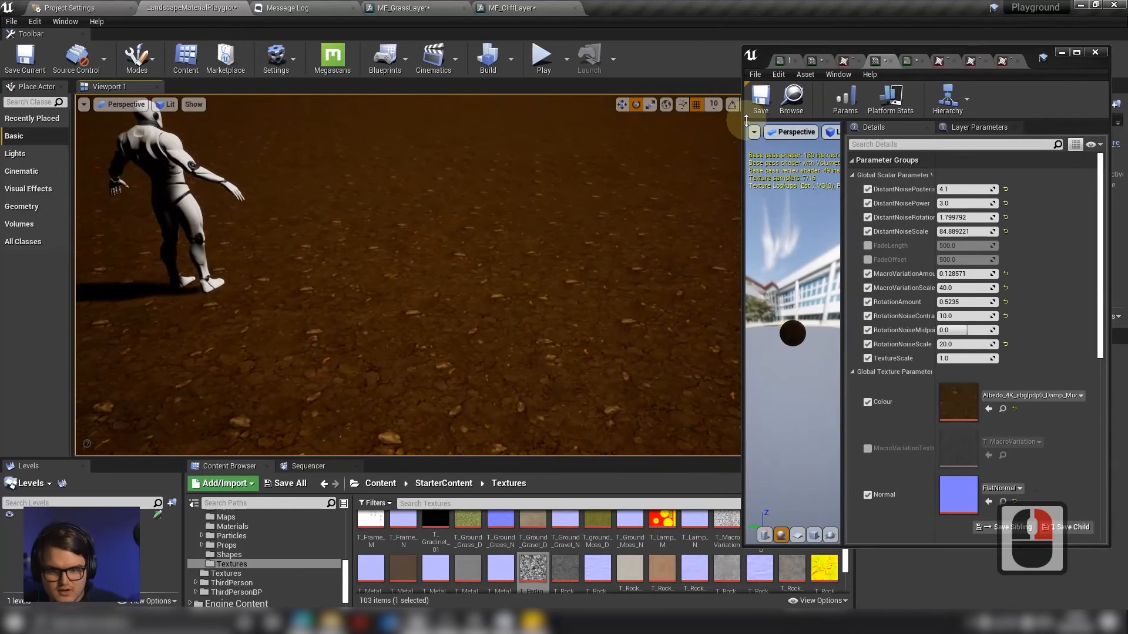
# Narrow the material instance window to uncover the viewport and reduce the camera speed to 3.
pyautogui.moveTo(744, 122); pyautogui.dragTo(858, 124)
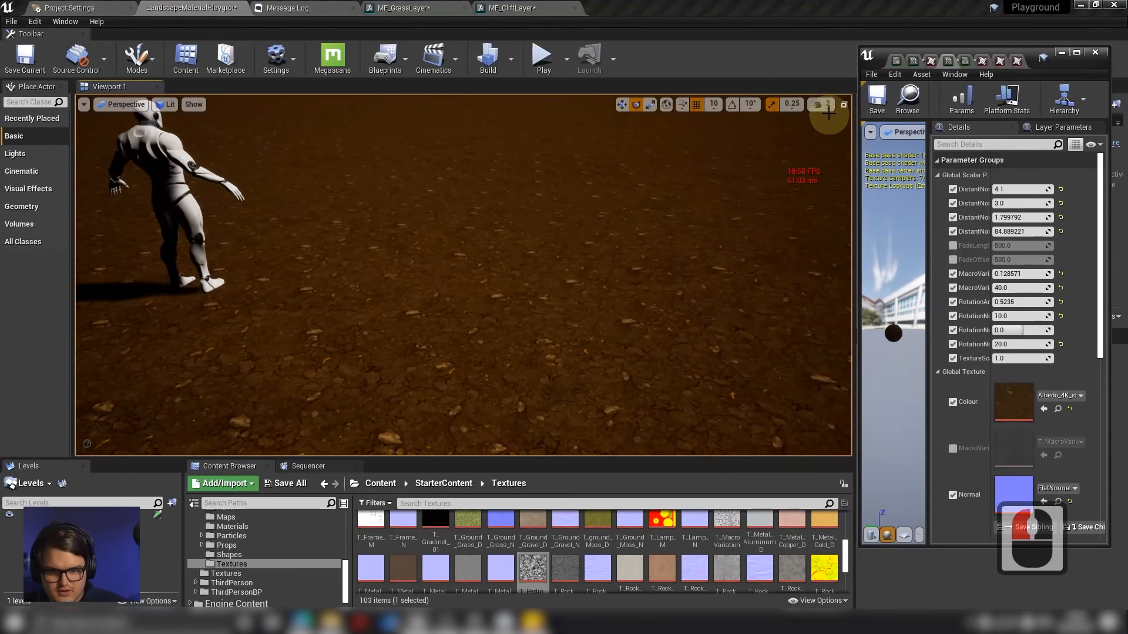
pyautogui.click(826, 105)
pyautogui.click(841, 133)
pyautogui.click(856, 132)
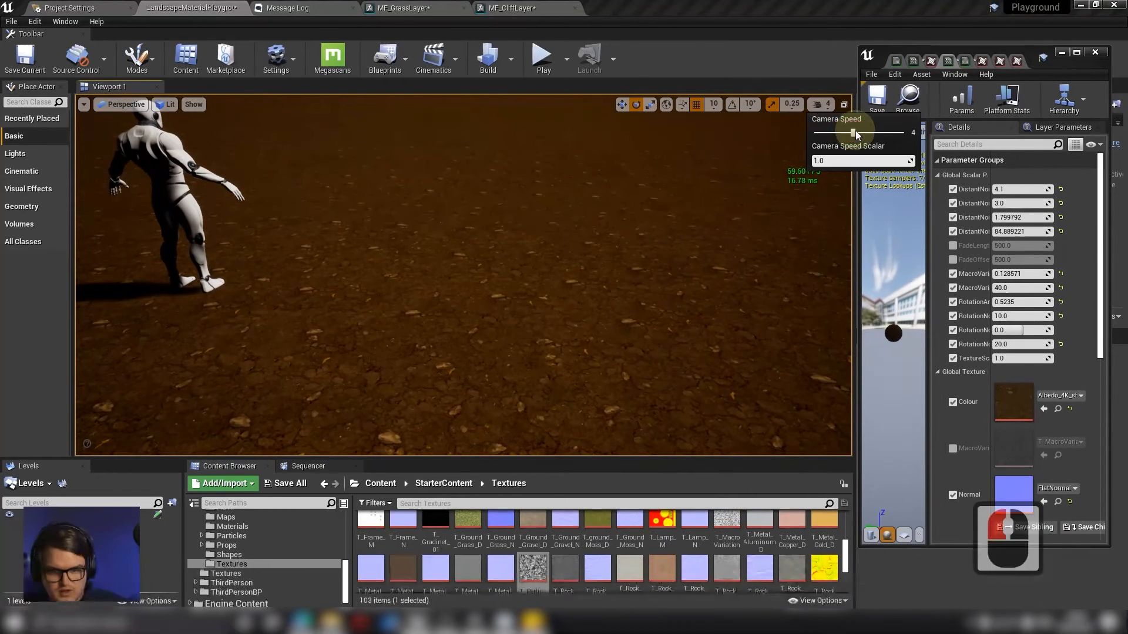
pyautogui.press('s')
pyautogui.moveTo(582, 190); pyautogui.dragTo(569, 192, button='right')
pyautogui.press('w')
pyautogui.click(823, 105)
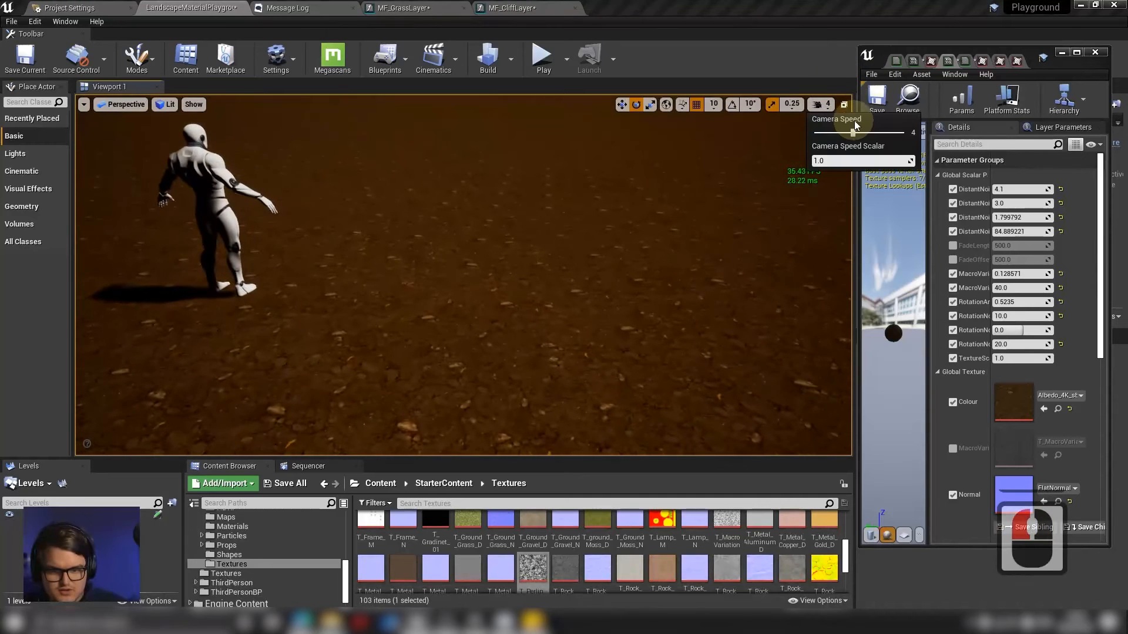
# Fly back and forth near ground level to examine the transition between near and distant noise.
pyautogui.moveTo(634, 171); pyautogui.dragTo(387, 318, button='right')
pyautogui.press('w')
pyautogui.press('s')
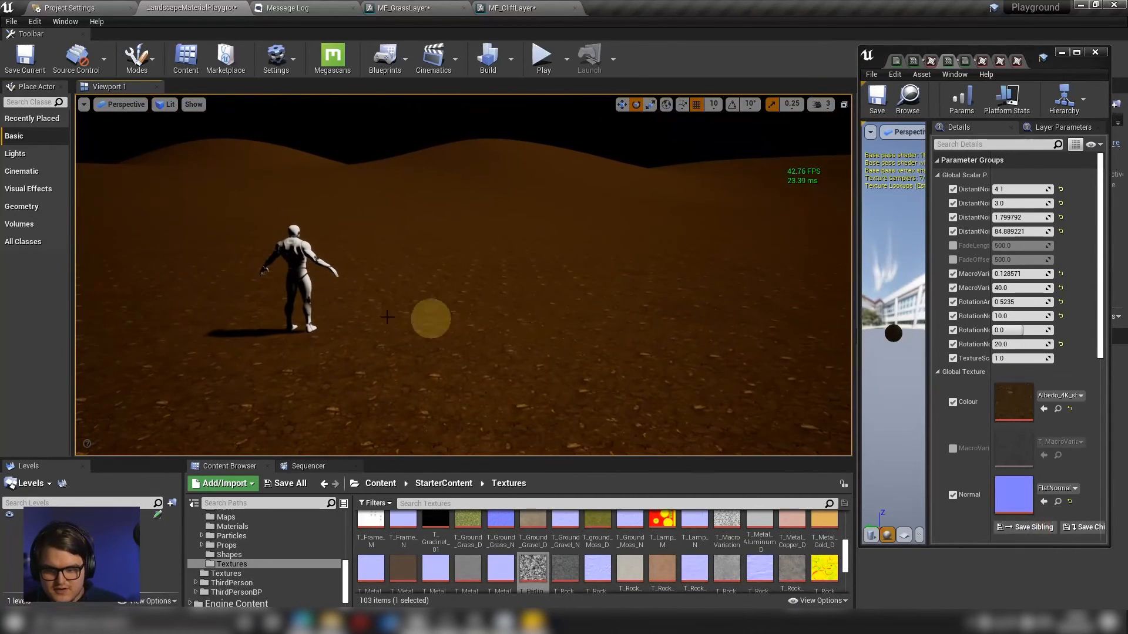
pyautogui.moveTo(467, 312); pyautogui.dragTo(472, 341, button='right')
pyautogui.press('q')
pyautogui.press('w')
pyautogui.press('s')
pyautogui.press('q')
pyautogui.moveTo(470, 267); pyautogui.dragTo(437, 251, button='right')
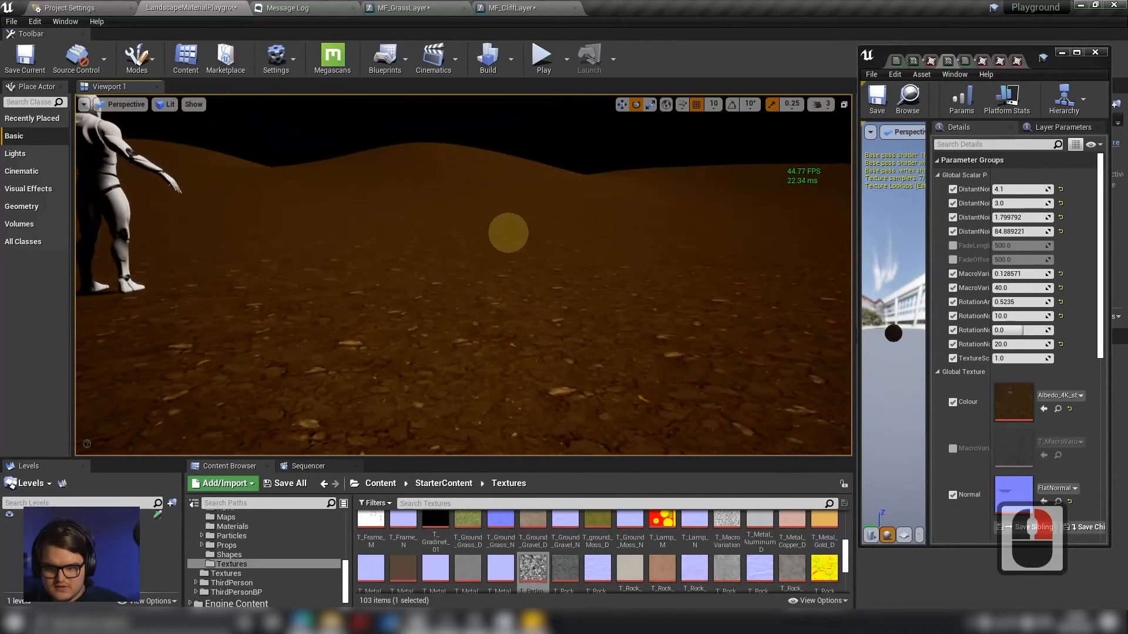
# View the landscape from high above the mannequin to examine the distant texture for repetition.
pyautogui.moveTo(508, 232); pyautogui.dragTo(509, 233, button='right')
pyautogui.press('w')
pyautogui.press('e')
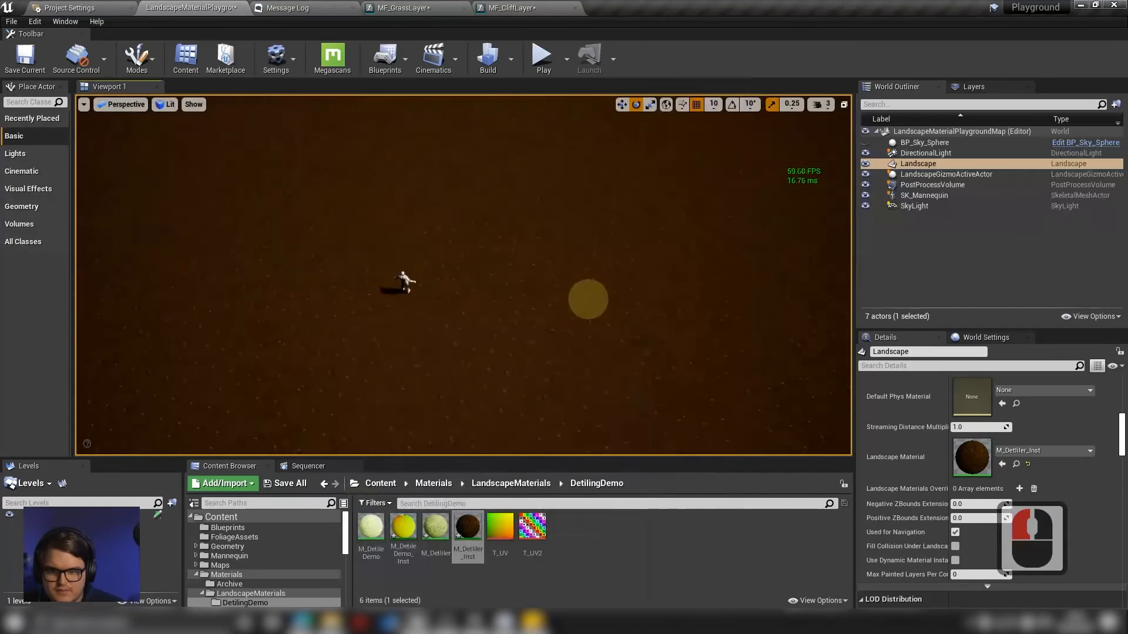
pyautogui.moveTo(508, 232); pyautogui.dragTo(505, 229, button='right')
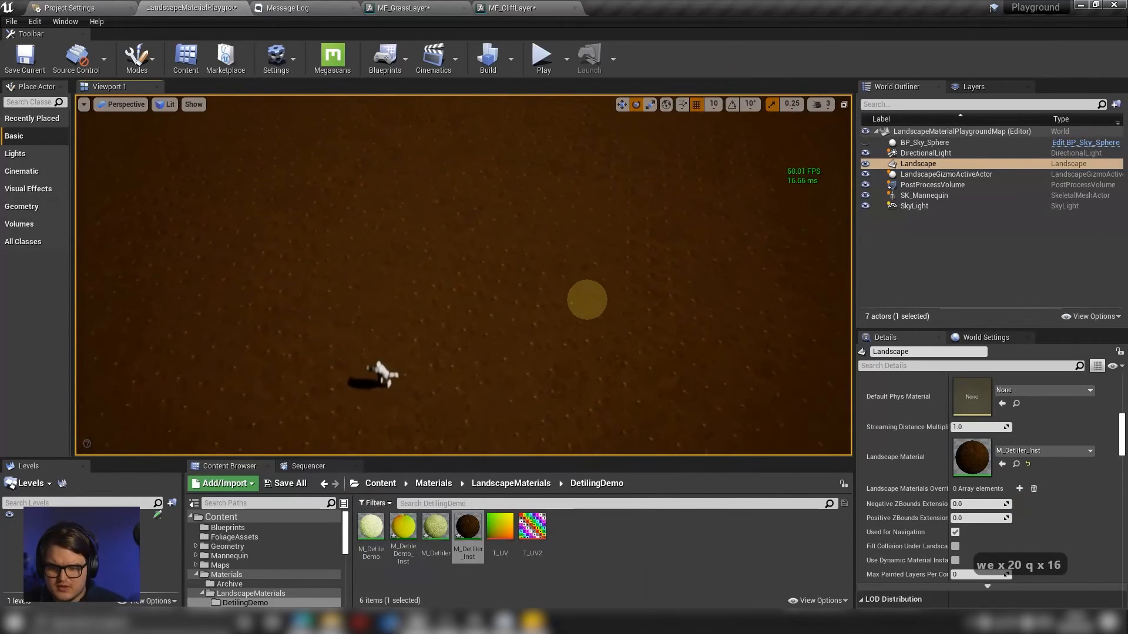
pyautogui.moveTo(574, 290); pyautogui.dragTo(526, 215, button='right')
pyautogui.moveTo(551, 310); pyautogui.dragTo(463, 213, button='right')
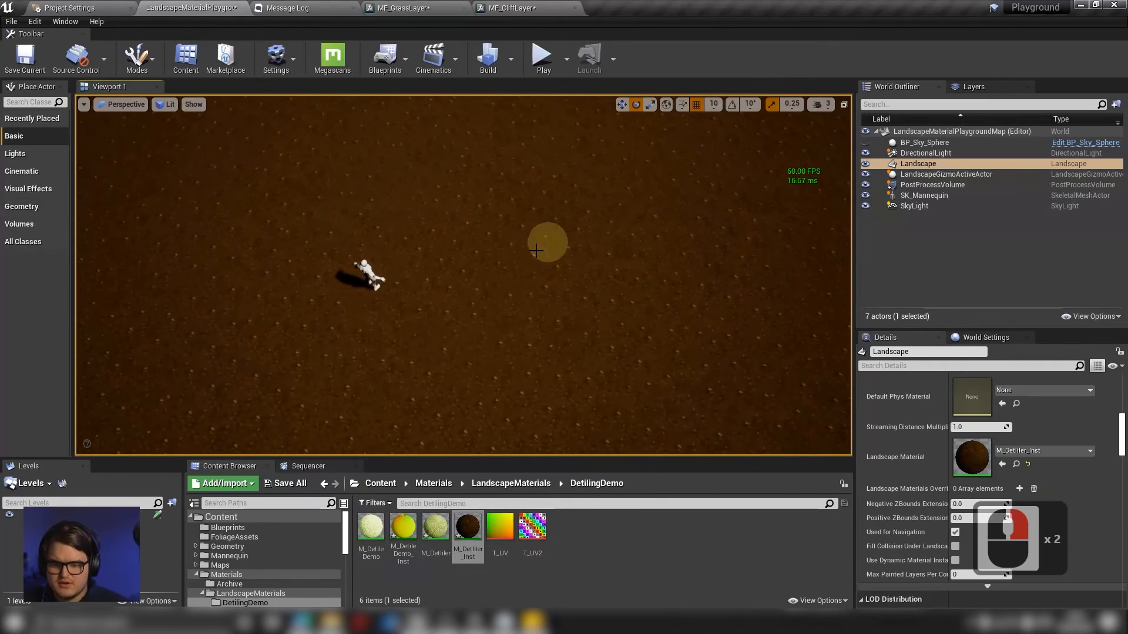
pyautogui.moveTo(536, 251); pyautogui.dragTo(509, 223, button='right')
pyautogui.moveTo(428, 216); pyautogui.dragTo(465, 265, button='right')
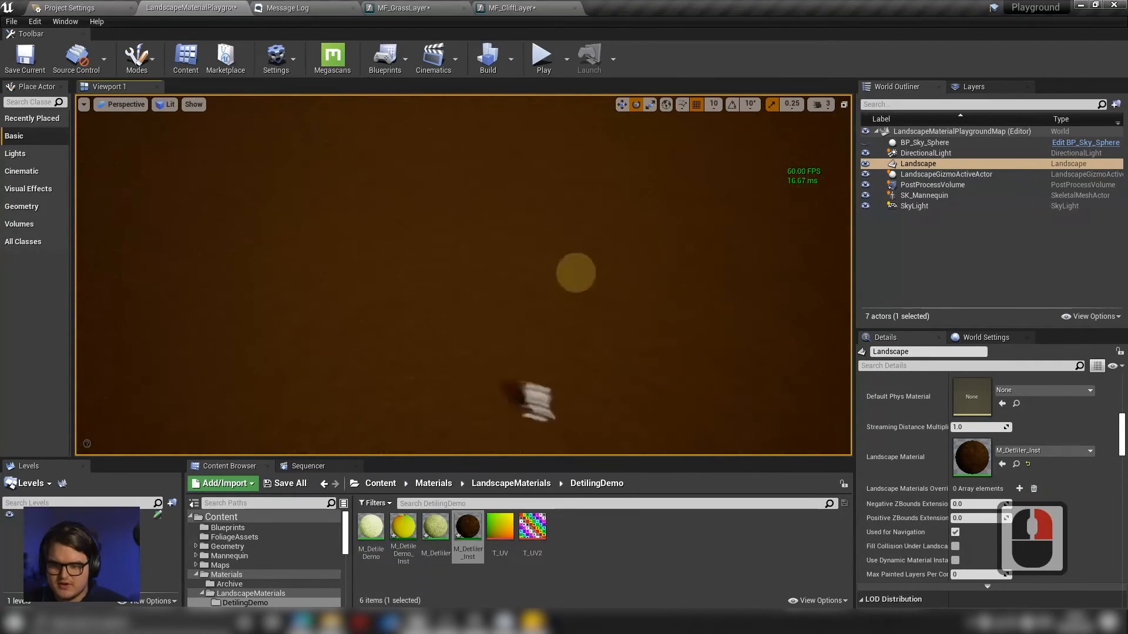
pyautogui.moveTo(575, 273); pyautogui.dragTo(699, 268, button='right')
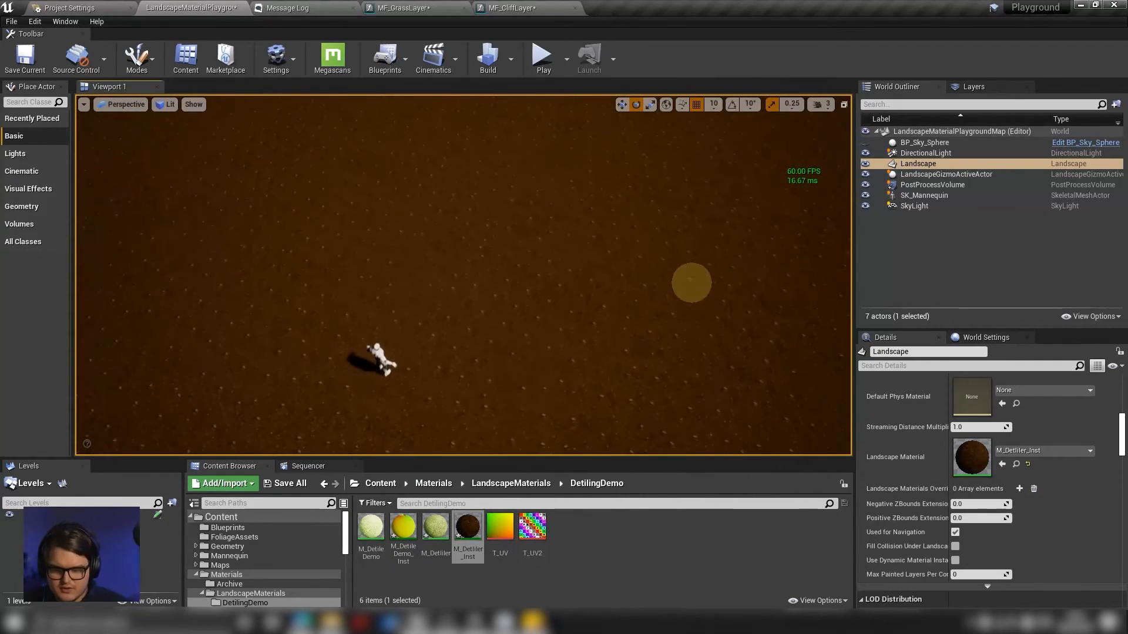
# Open M_Detiler_Inst from the Landscape Material slot and set its Colour texture to T_UV.
pyautogui.doubleClick(972, 457)
pyautogui.moveTo(685, 95); pyautogui.dragTo(878, 85)
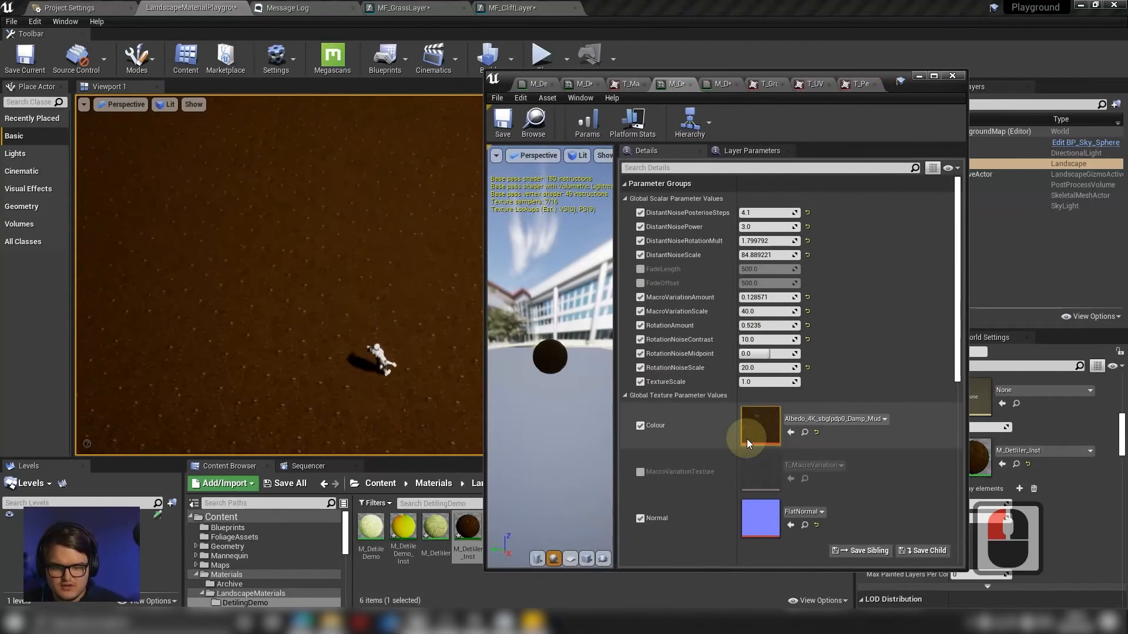
pyautogui.click(834, 419)
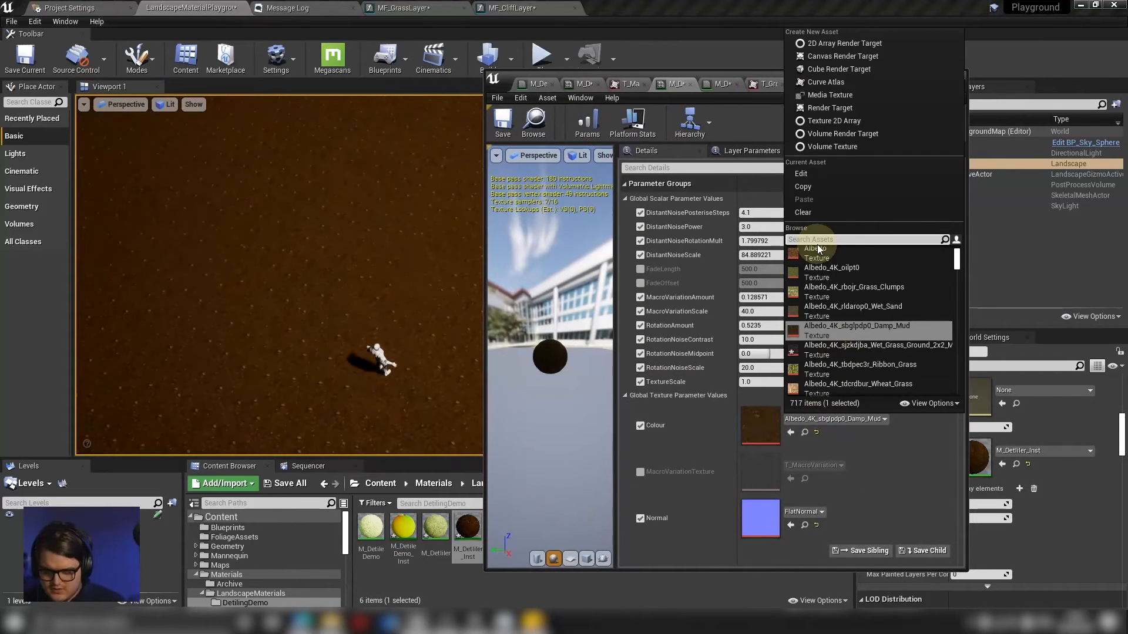
pyautogui.write('uv')
pyautogui.press('Down')
pyautogui.press('Down')
pyautogui.press('Down')
pyautogui.press('Down')
pyautogui.press('Down')
pyautogui.press('Return')
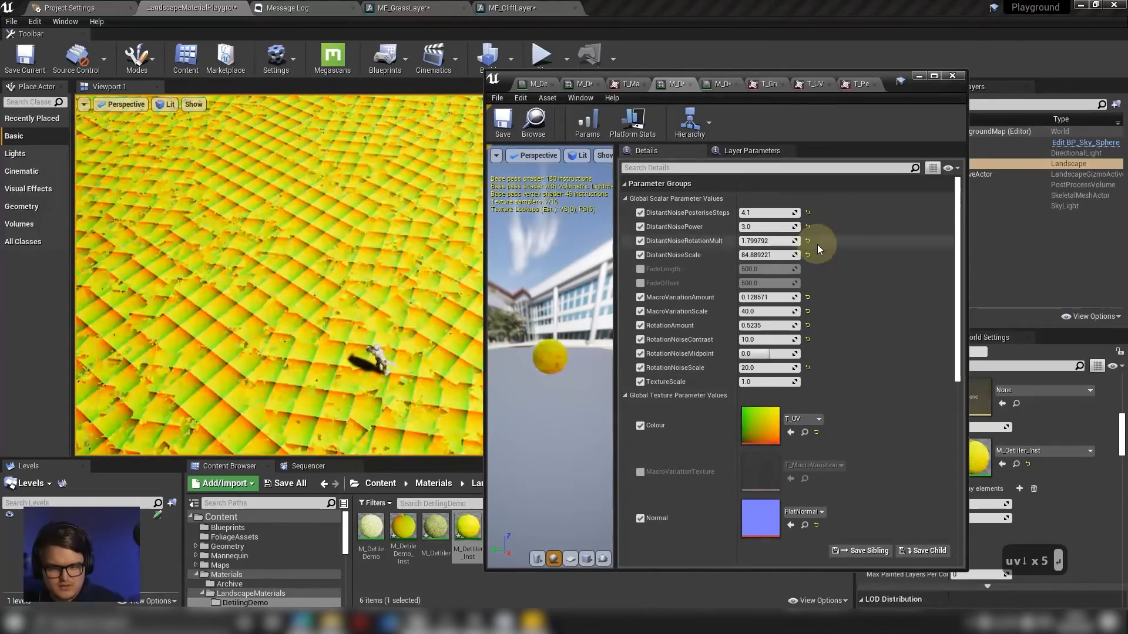
# Clear the instance window away and fly over the landscape to examine the UV pattern's rotation near and far.
pyautogui.click(919, 76)
pyautogui.moveTo(501, 315); pyautogui.dragTo(504, 270, button='right')
pyautogui.moveTo(599, 345); pyautogui.dragTo(507, 256, button='right')
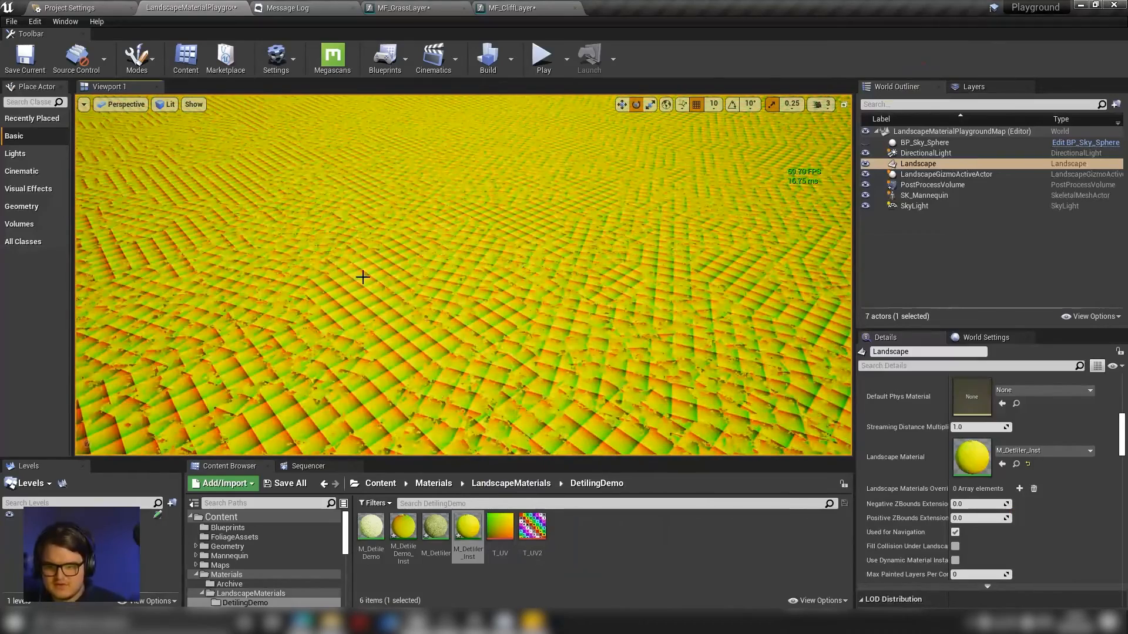
pyautogui.moveTo(398, 290); pyautogui.dragTo(469, 309, button='right')
pyautogui.press('w')
pyautogui.press('q')
pyautogui.press('q')
pyautogui.press('q')
pyautogui.press('q')
pyautogui.press('q')
pyautogui.press('q')
pyautogui.press('d')
pyautogui.press('s')
pyautogui.press('w')
pyautogui.press('s')
pyautogui.press('w')
pyautogui.press('s')
pyautogui.press('e')
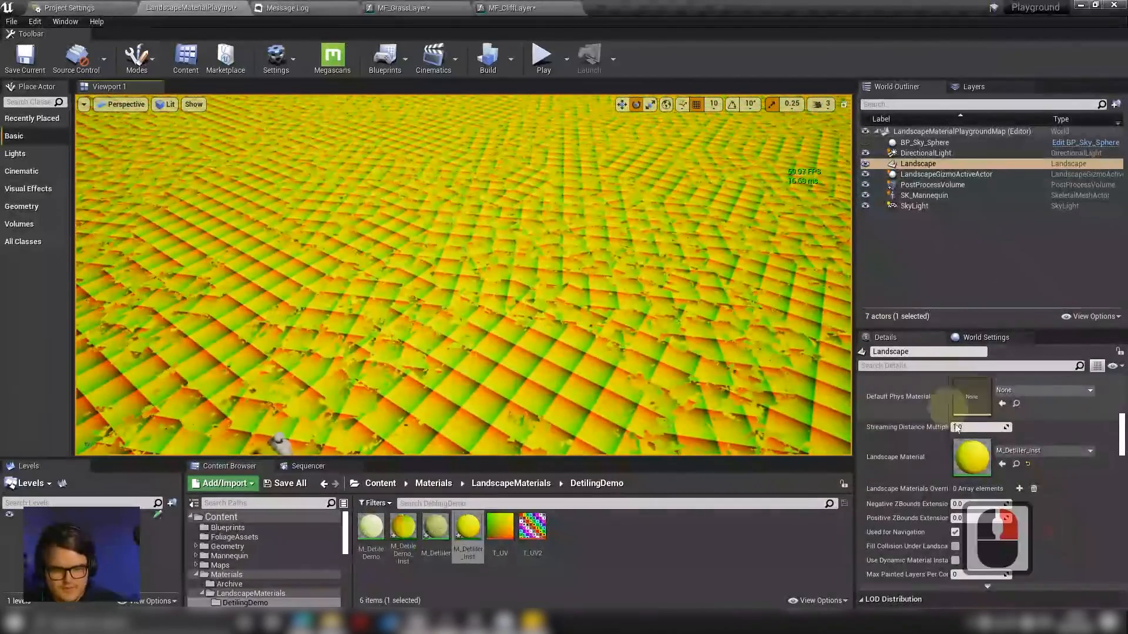
# In M_Detiler_Inst, set DistantNoisePosteriseSteps to about 6.49 and DistantNoisePower to about 1.5, and check the landscape.
pyautogui.doubleClick(972, 457)
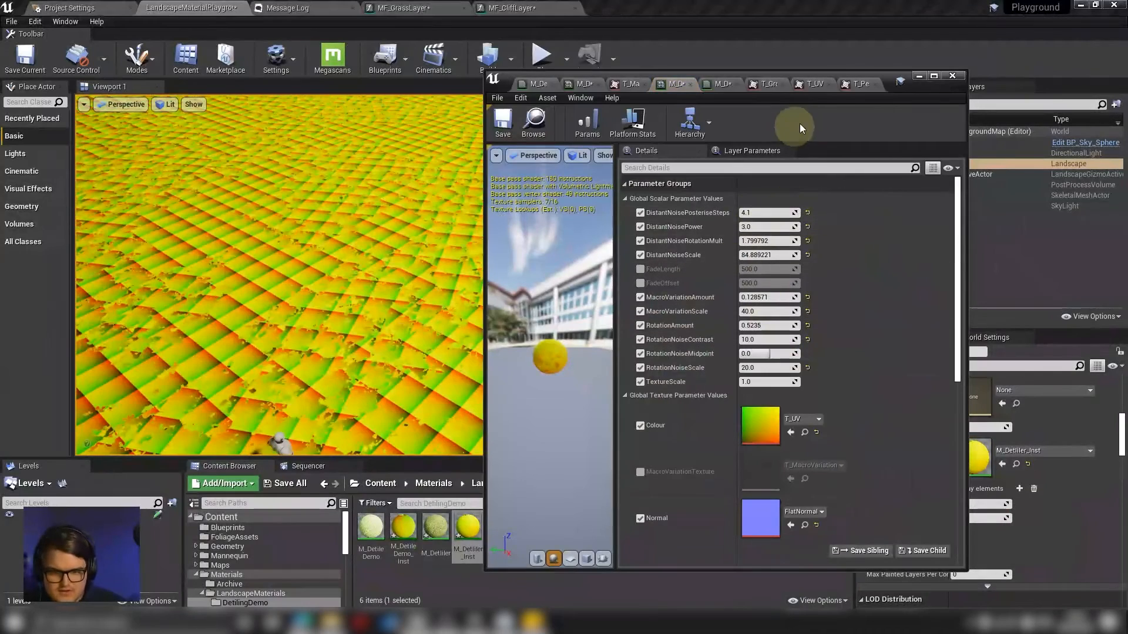
pyautogui.moveTo(893, 86); pyautogui.dragTo(1051, 104)
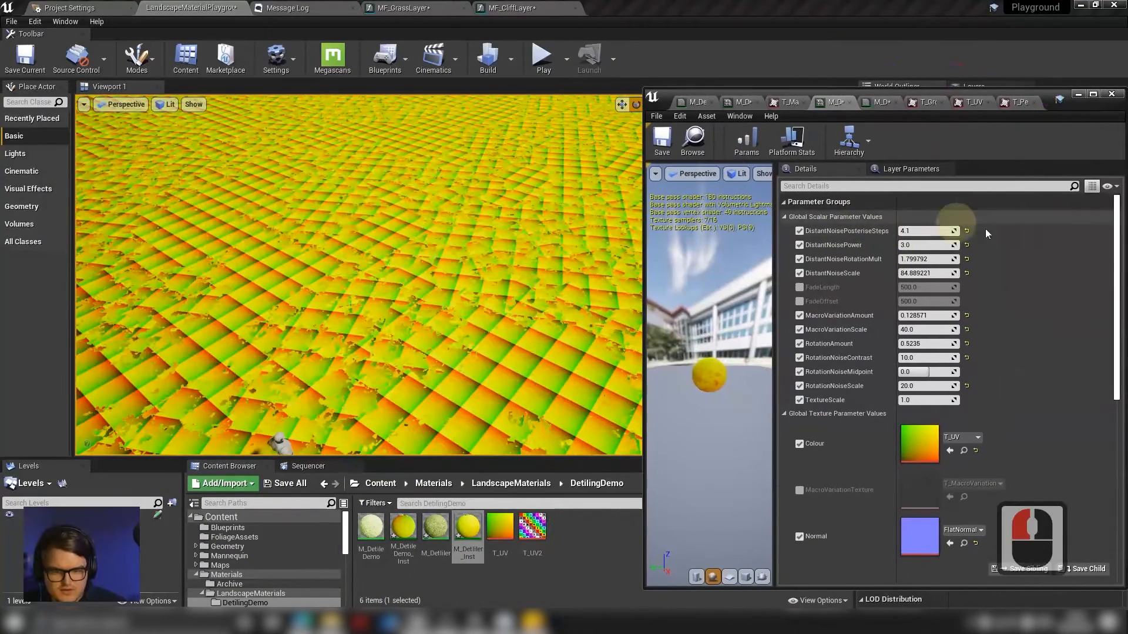
pyautogui.moveTo(920, 234); pyautogui.dragTo(921, 230)
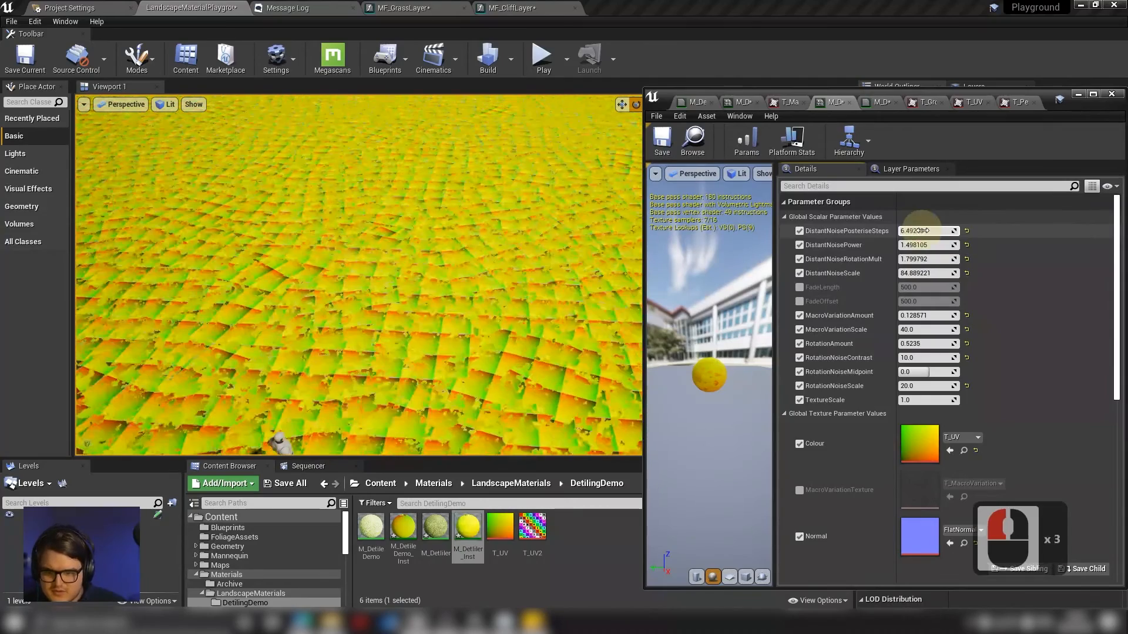
pyautogui.moveTo(303, 244); pyautogui.dragTo(288, 244, button='right')
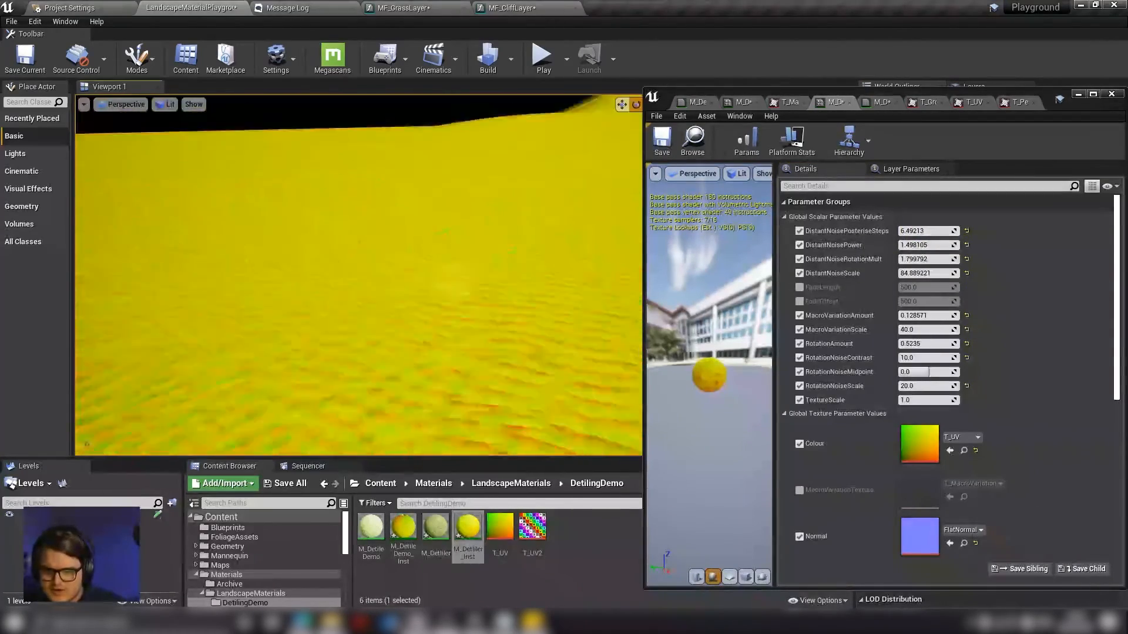
# Fly over the landscape to examine the rotated UV pattern up close and towards the horizon.
pyautogui.moveTo(458, 282); pyautogui.dragTo(459, 352, button='right')
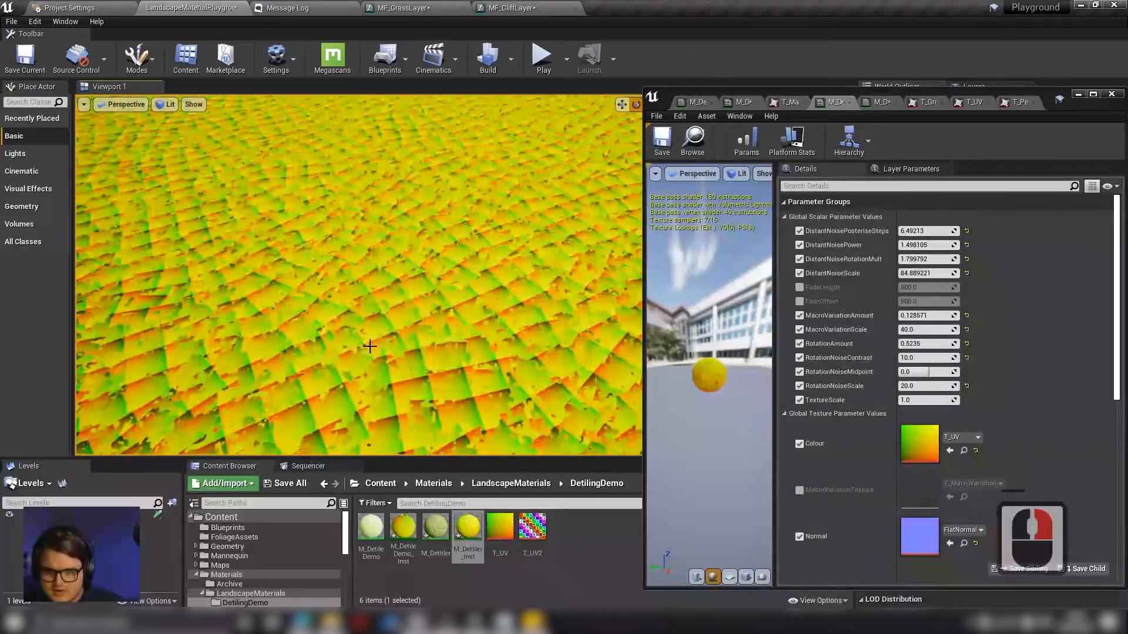
pyautogui.press('w')
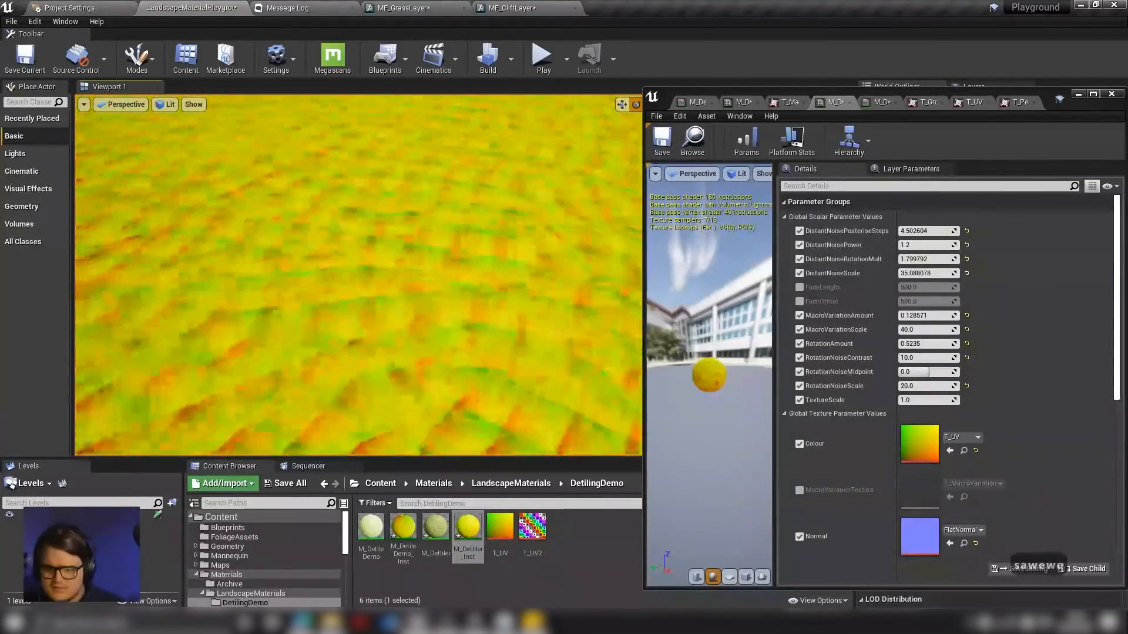
pyautogui.press('s')
pyautogui.press('e')
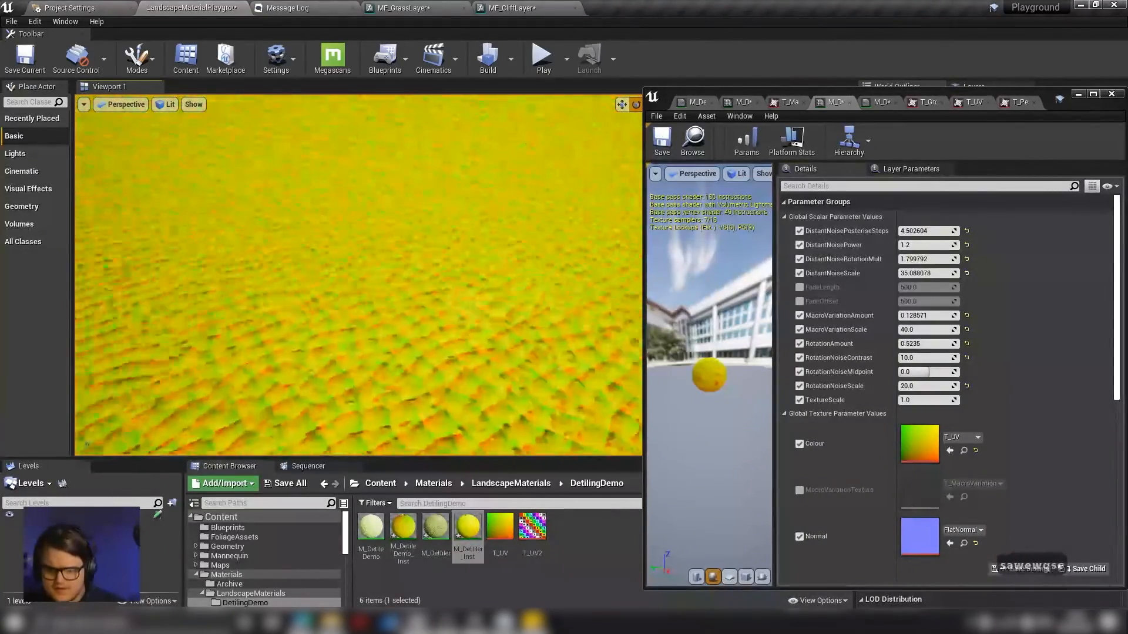
pyautogui.moveTo(393, 362); pyautogui.dragTo(313, 260, button='right')
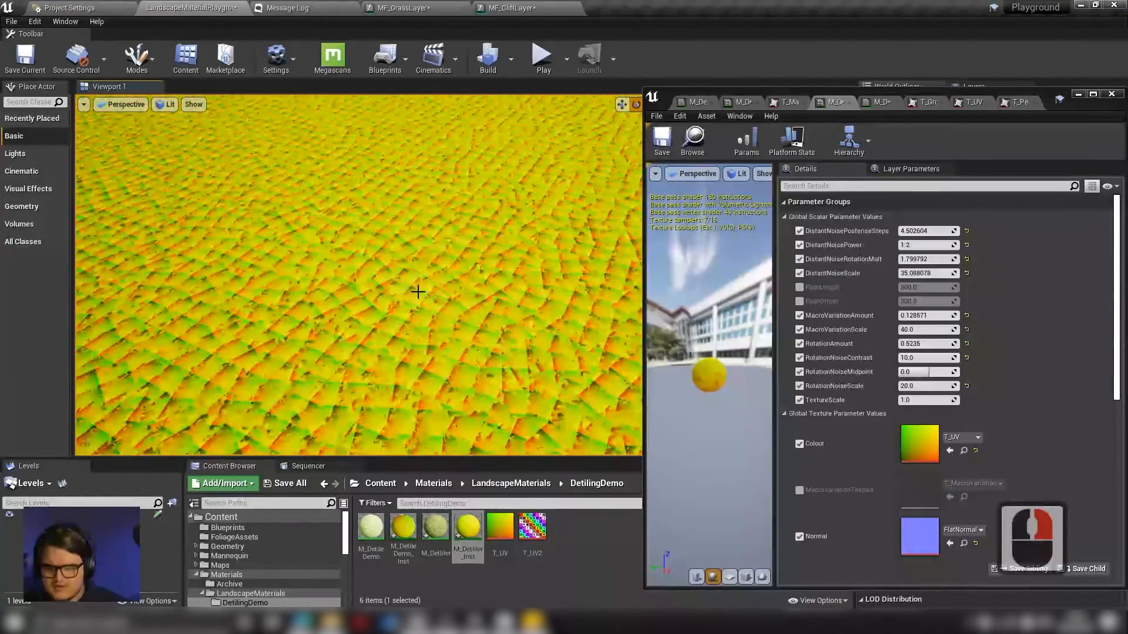
pyautogui.moveTo(418, 292); pyautogui.dragTo(401, 302, button='right')
pyautogui.moveTo(386, 264); pyautogui.dragTo(388, 314, button='right')
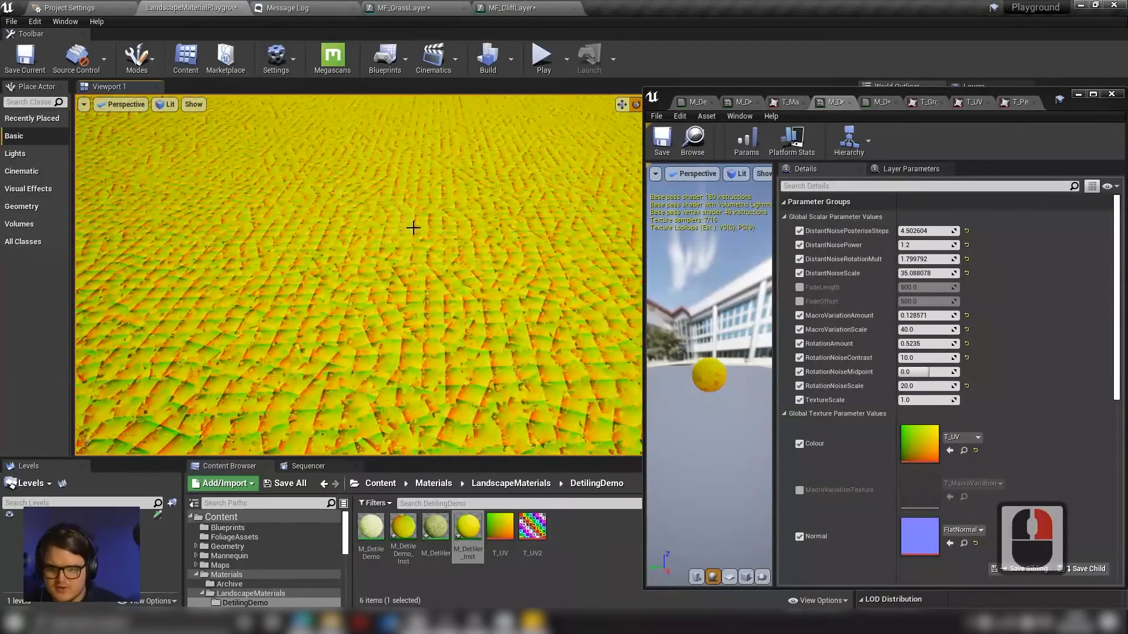
pyautogui.moveTo(413, 228)
pyautogui.mouseDown(button='right')
pyautogui.moveTo(413, 176)
pyautogui.moveTo(400, 226)
pyautogui.mouseUp(button='right')
pyautogui.press('w')
pyautogui.press('a')
pyautogui.press('q')
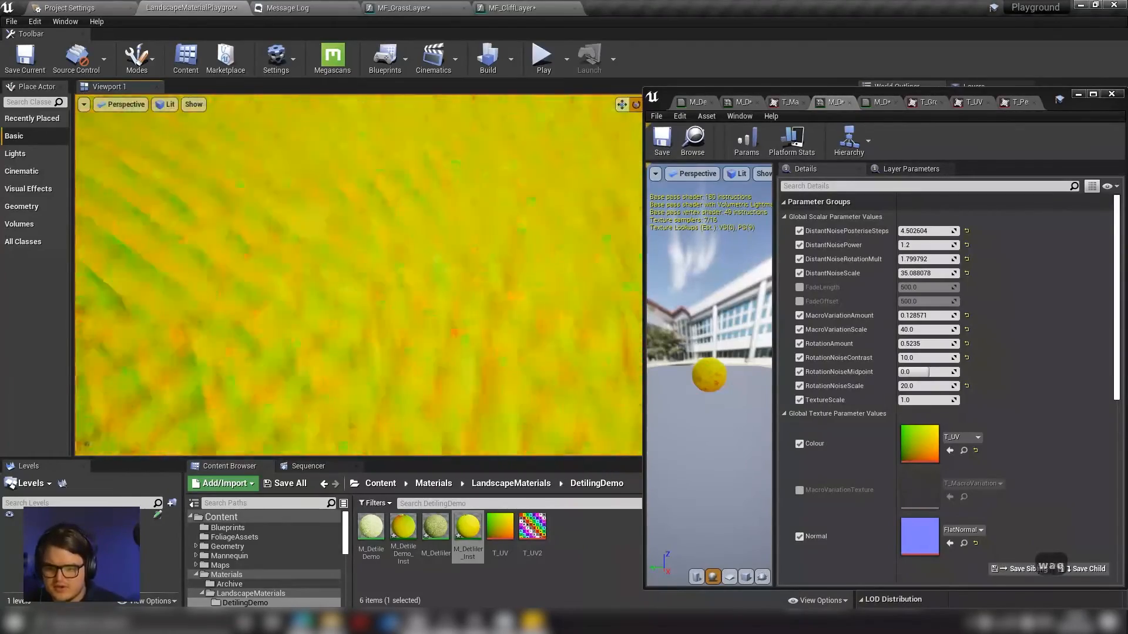
pyautogui.moveTo(288, 176); pyautogui.dragTo(433, 179, button='right')
pyautogui.press('q')
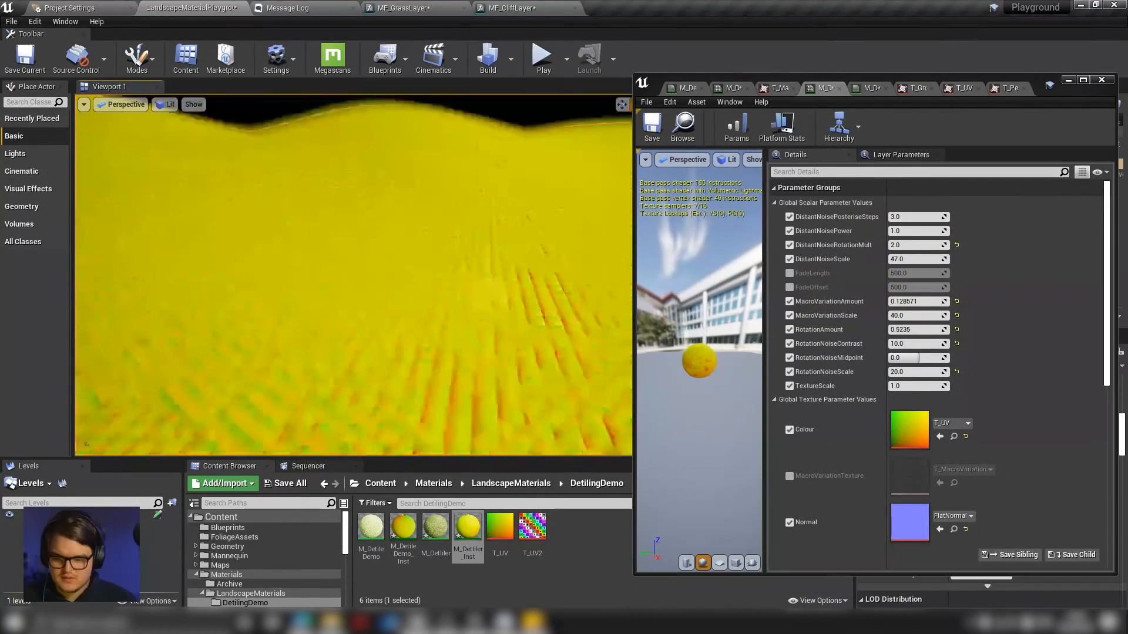
# Inspect the UV tiles from above and at ground level to compare near and distant rotation with DistantNoisePosteriseSteps at 3.0 and DistantNoisePower at 1.0.
pyautogui.moveTo(462, 316); pyautogui.dragTo(462, 317, button='right')
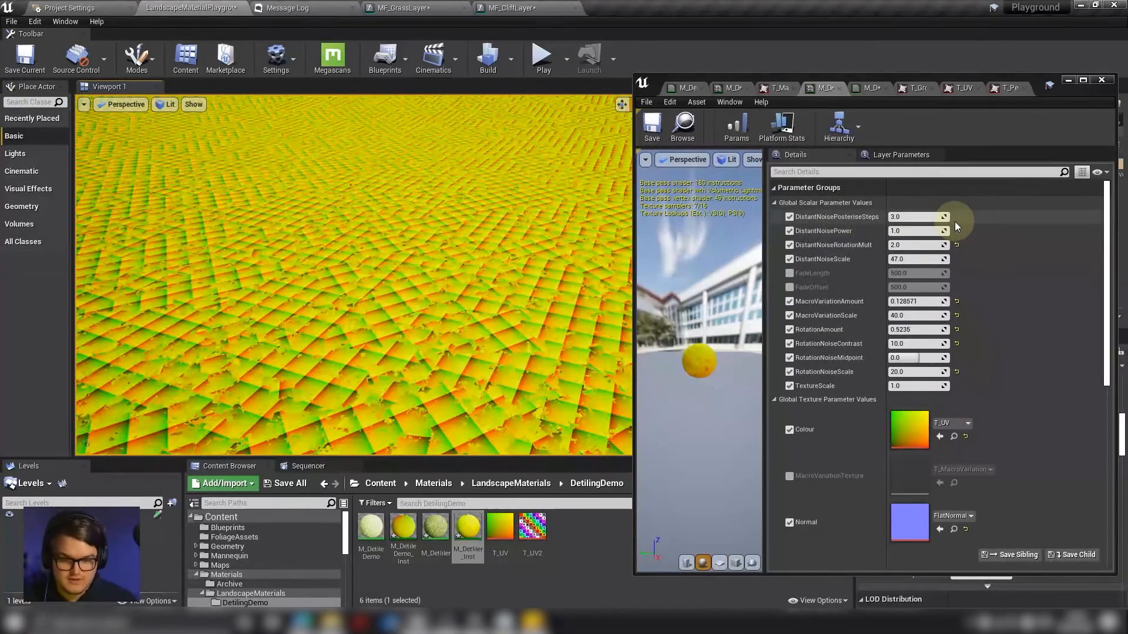
pyautogui.moveTo(382, 328); pyautogui.dragTo(378, 307, button='right')
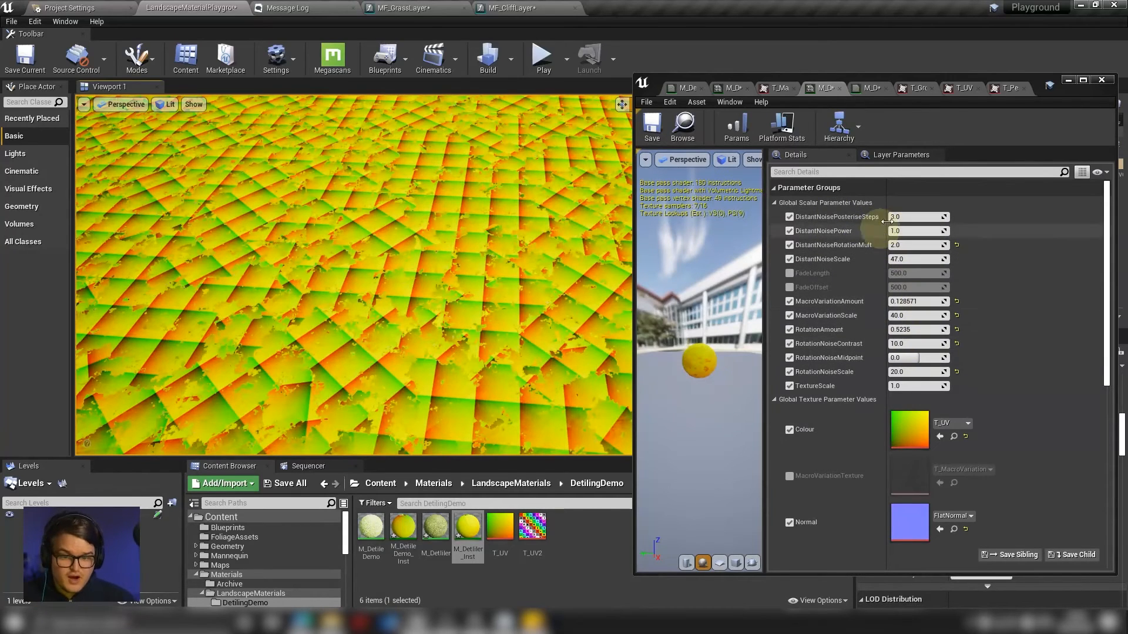
pyautogui.press('s')
pyautogui.moveTo(311, 299); pyautogui.dragTo(396, 372, button='right')
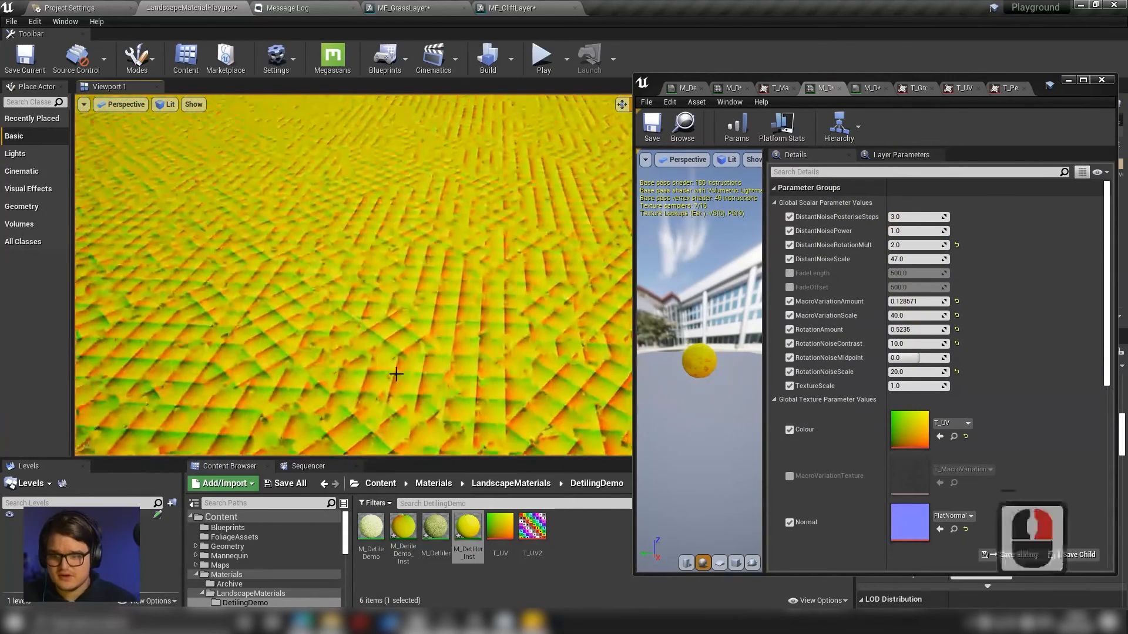
pyautogui.moveTo(476, 316); pyautogui.dragTo(482, 226, button='right')
pyautogui.press('q')
pyautogui.moveTo(270, 322); pyautogui.dragTo(265, 326, button='right')
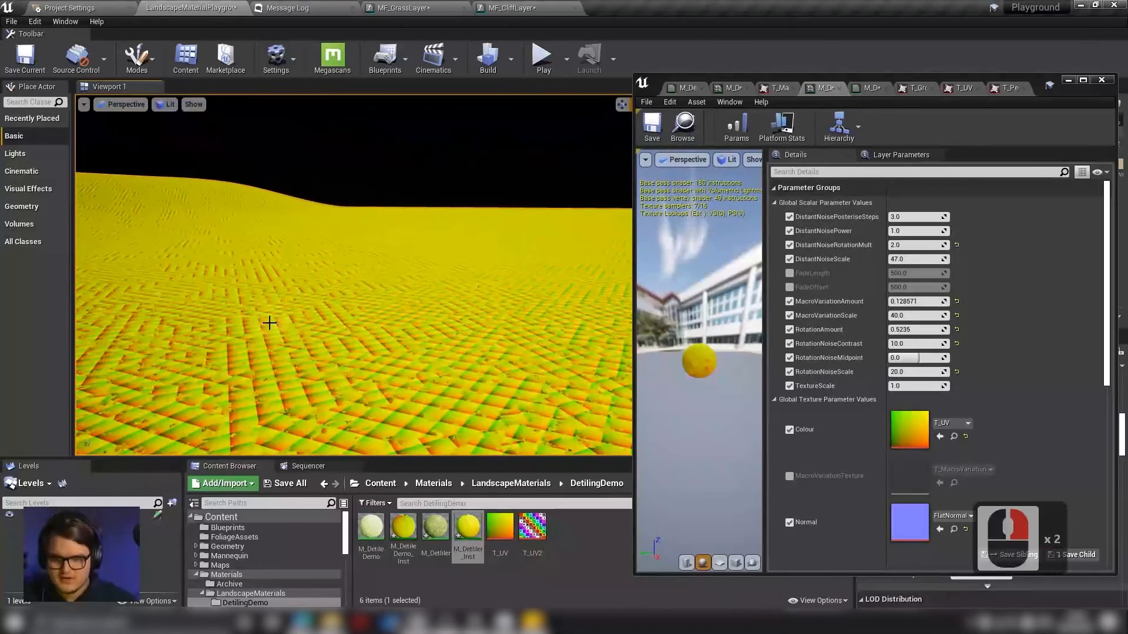
pyautogui.moveTo(383, 295); pyautogui.dragTo(335, 285, button='right')
pyautogui.moveTo(439, 292); pyautogui.dragTo(573, 309, button='right')
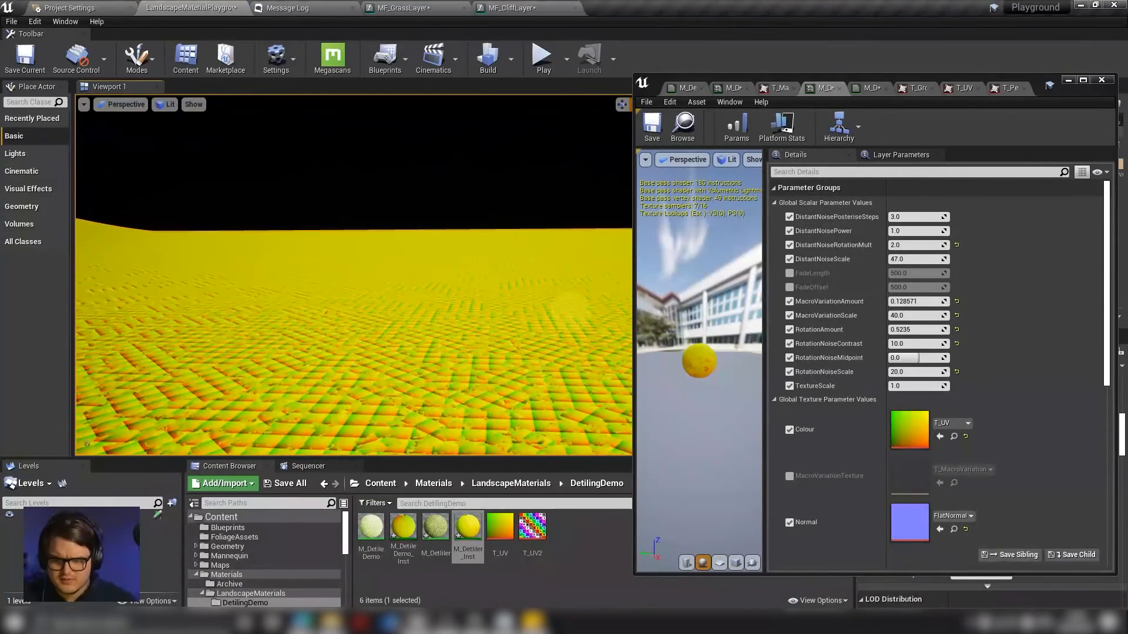
pyautogui.moveTo(405, 349); pyautogui.dragTo(389, 250, button='right')
pyautogui.moveTo(401, 316); pyautogui.dragTo(423, 311, button='right')
pyautogui.moveTo(450, 274); pyautogui.dragTo(449, 274, button='right')
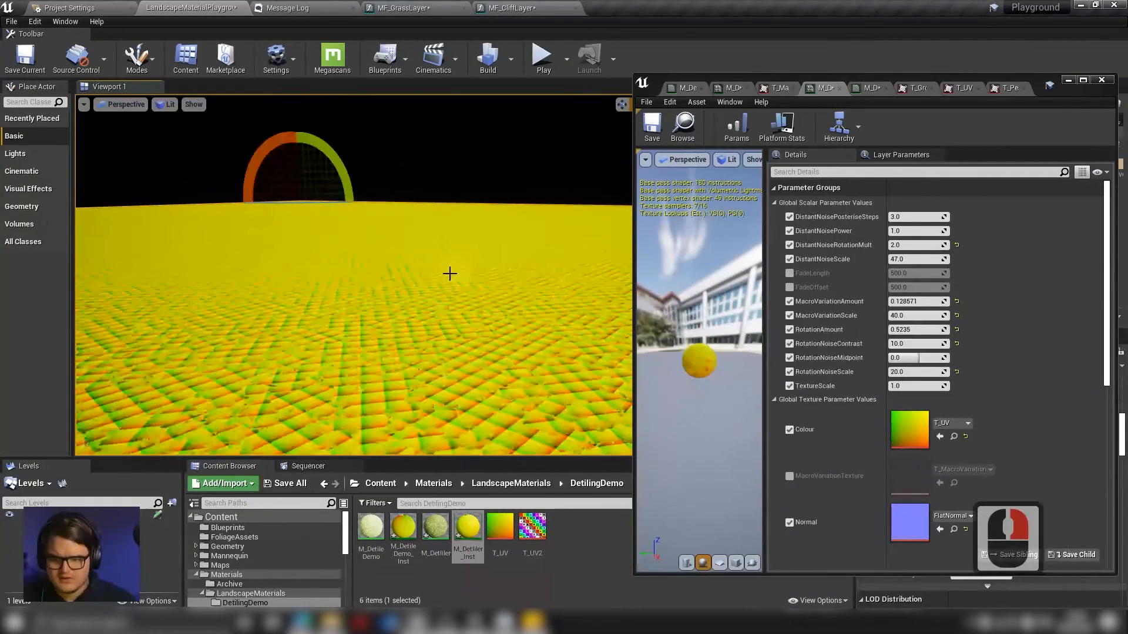
pyautogui.moveTo(364, 265); pyautogui.dragTo(515, 264, button='right')
pyautogui.moveTo(342, 291); pyautogui.dragTo(471, 339, button='right')
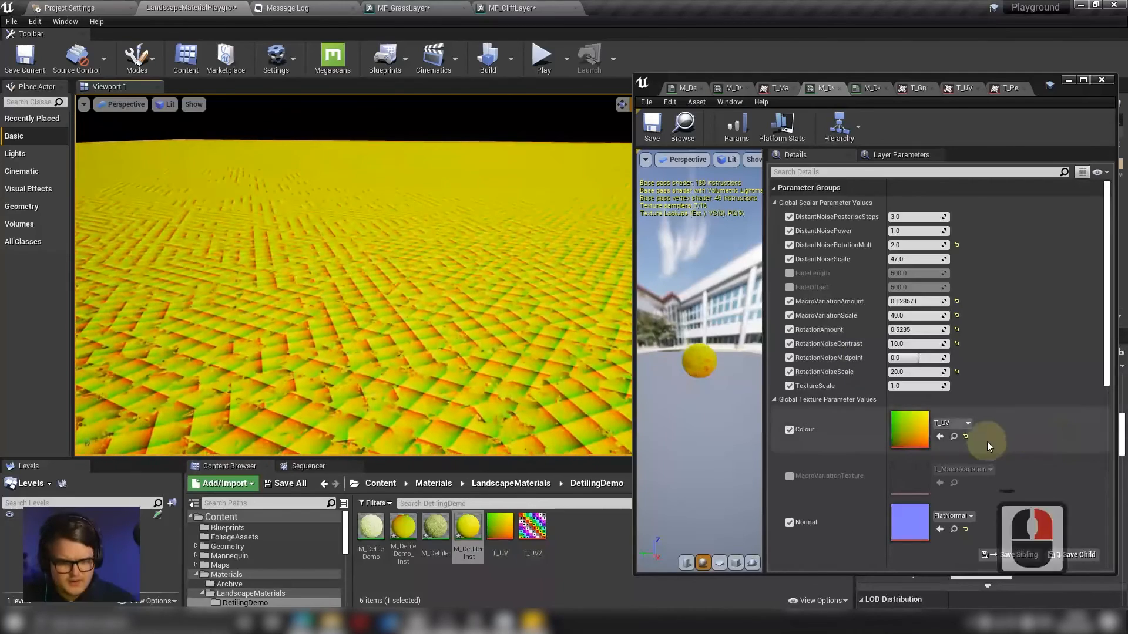
# Set the instance's Colour texture to Albedo_4K_sbglpdp0_Damp_Mud by searching the textures for "mud".
pyautogui.click(963, 424)
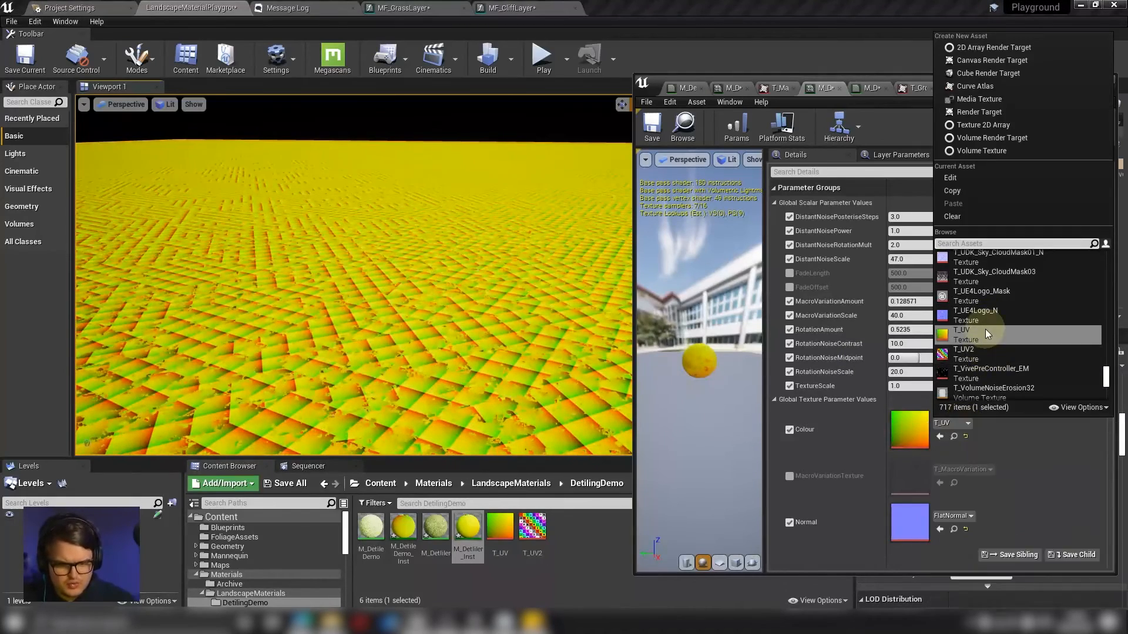
pyautogui.write('mud')
pyautogui.press('Return')
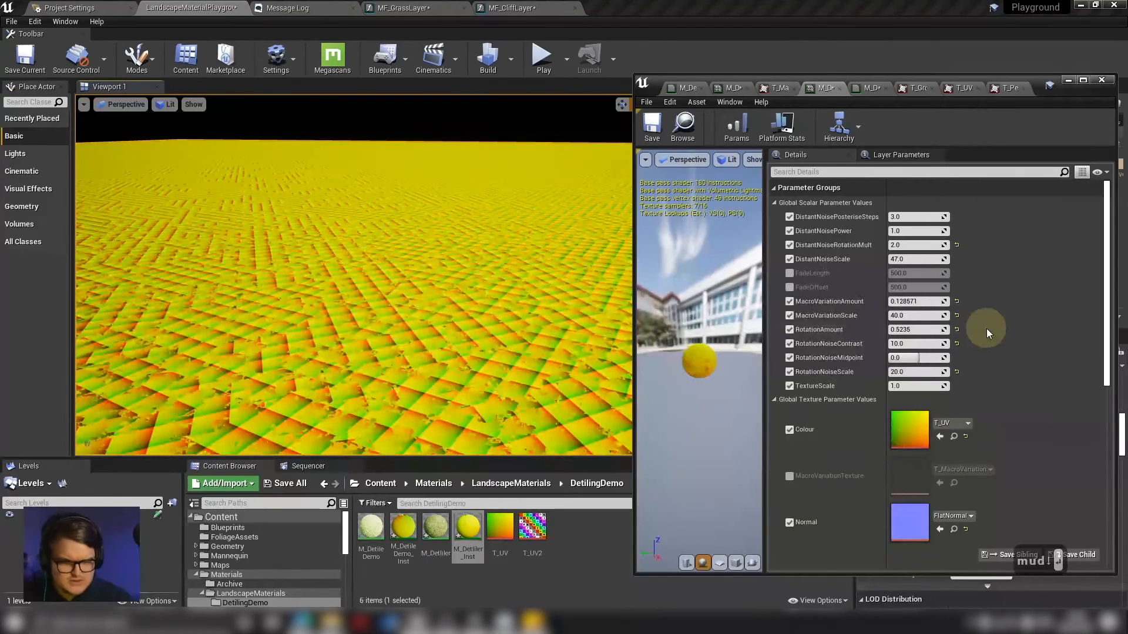
# Narrow the material instance window and fly around the landscape to examine the mud texture for visible repetition.
pyautogui.moveTo(458, 282); pyautogui.dragTo(514, 253, button='right')
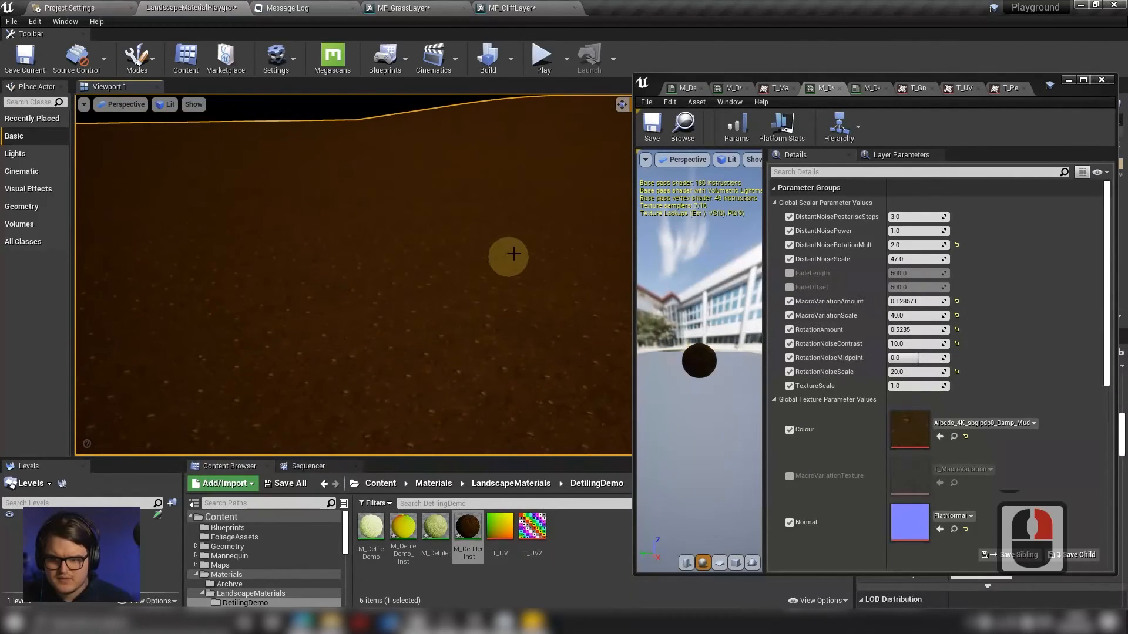
pyautogui.moveTo(634, 240); pyautogui.dragTo(725, 244)
pyautogui.moveTo(436, 239); pyautogui.dragTo(464, 223, button='right')
pyautogui.moveTo(464, 224); pyautogui.dragTo(476, 224)
pyautogui.press('d')
pyautogui.moveTo(366, 255); pyautogui.dragTo(591, 265, button='right')
pyautogui.press('w')
pyautogui.press('w')
pyautogui.press('w')
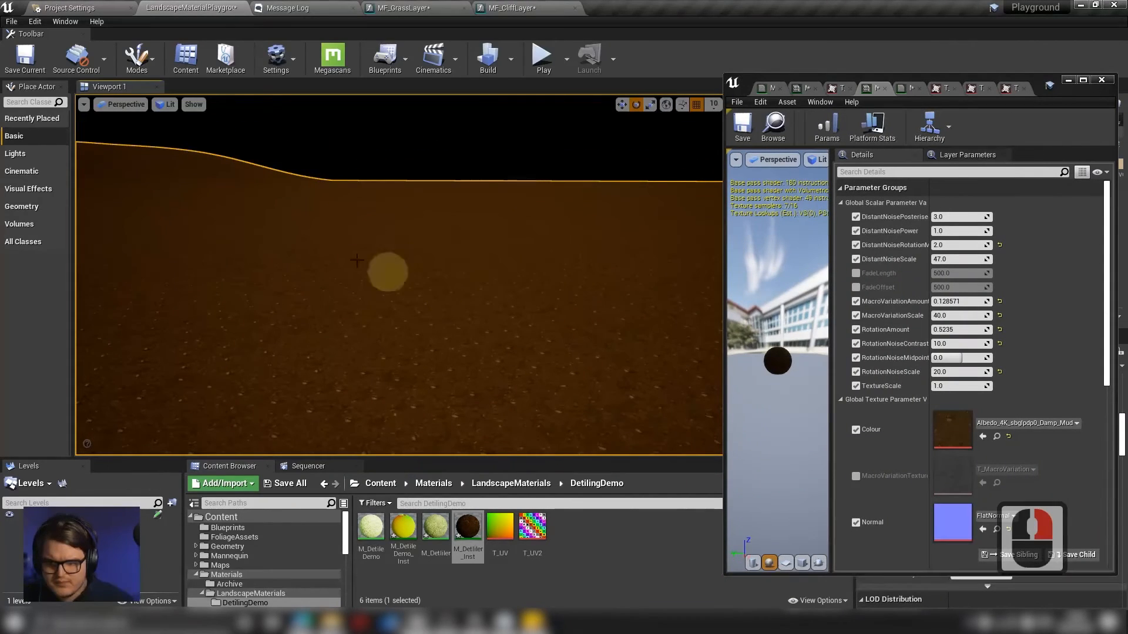
pyautogui.moveTo(479, 250); pyautogui.dragTo(336, 242, button='right')
pyautogui.moveTo(556, 240); pyautogui.dragTo(460, 244, button='right')
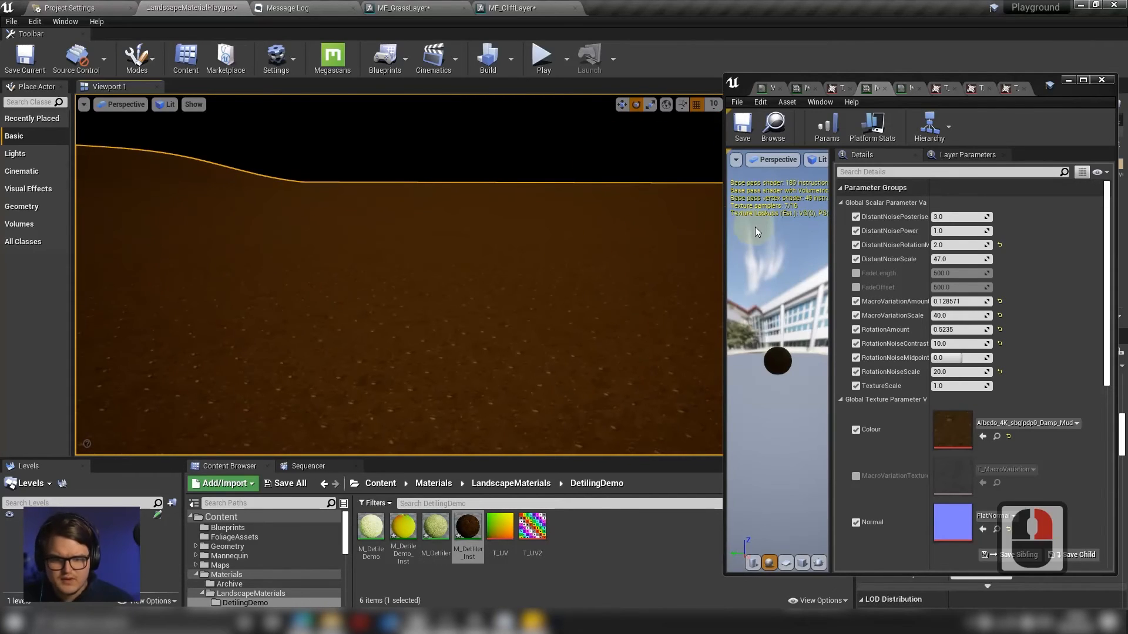
# Widen the instance window, switch to the M_Detiler material, maximise it and bring the DistantNoise group into view.
pyautogui.moveTo(725, 231); pyautogui.dragTo(459, 222)
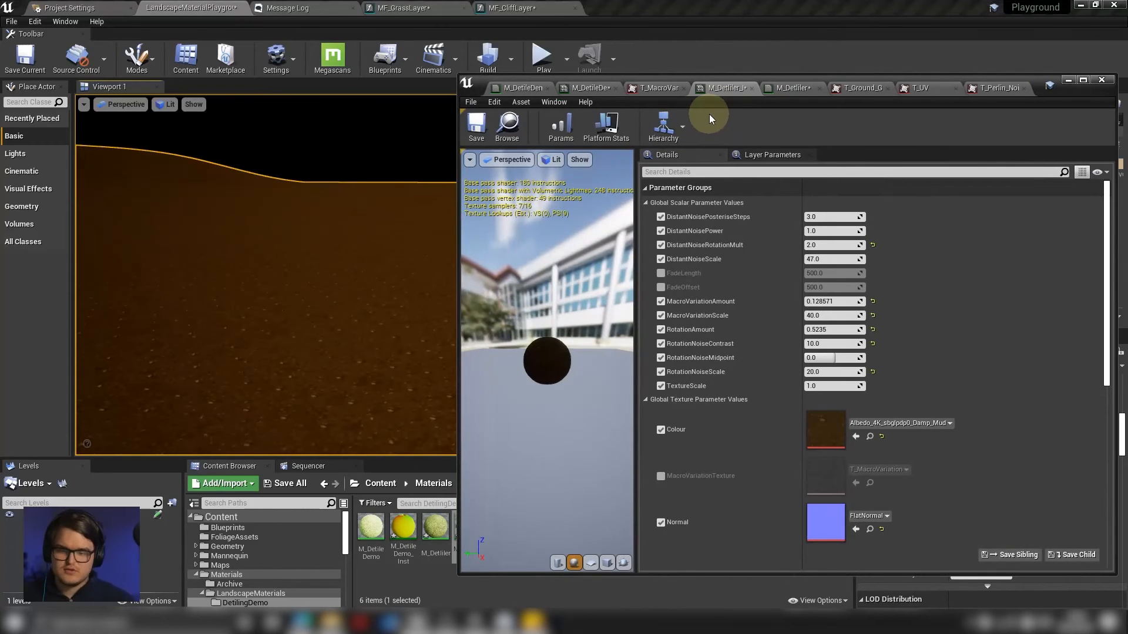
pyautogui.click(784, 90)
pyautogui.doubleClick(1040, 80)
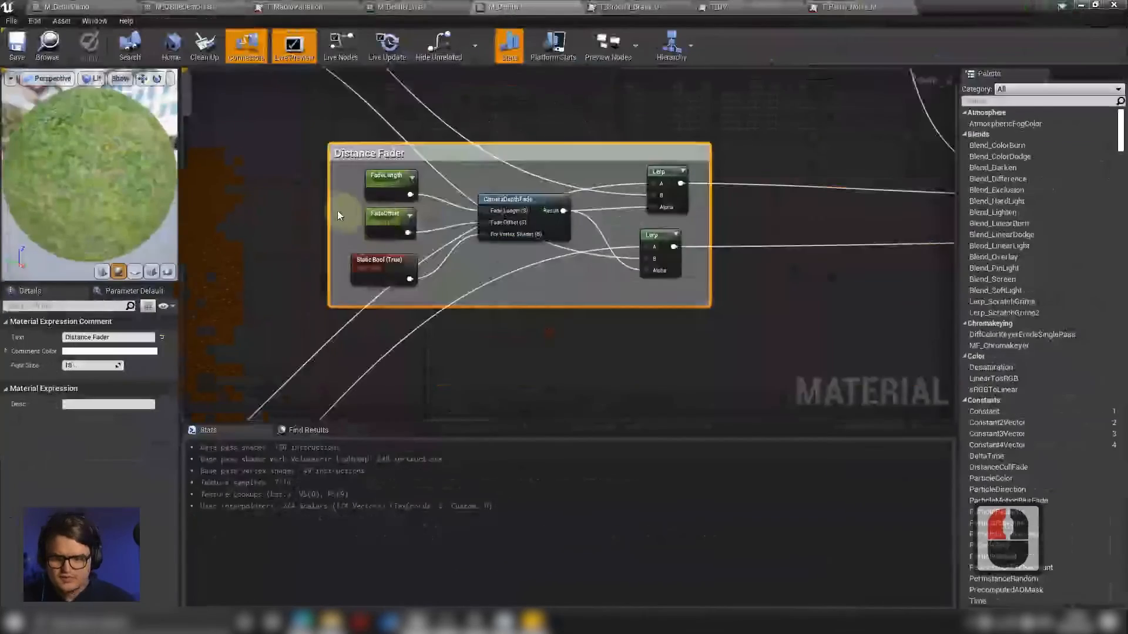
pyautogui.moveTo(430, 238); pyautogui.dragTo(724, 319, button='right')
pyautogui.scroll(-3, 725, 320)
pyautogui.moveTo(581, 303); pyautogui.dragTo(794, 335, button='right')
pyautogui.moveTo(459, 248); pyautogui.dragTo(521, 288, button='right')
pyautogui.scroll(3, 515, 280)
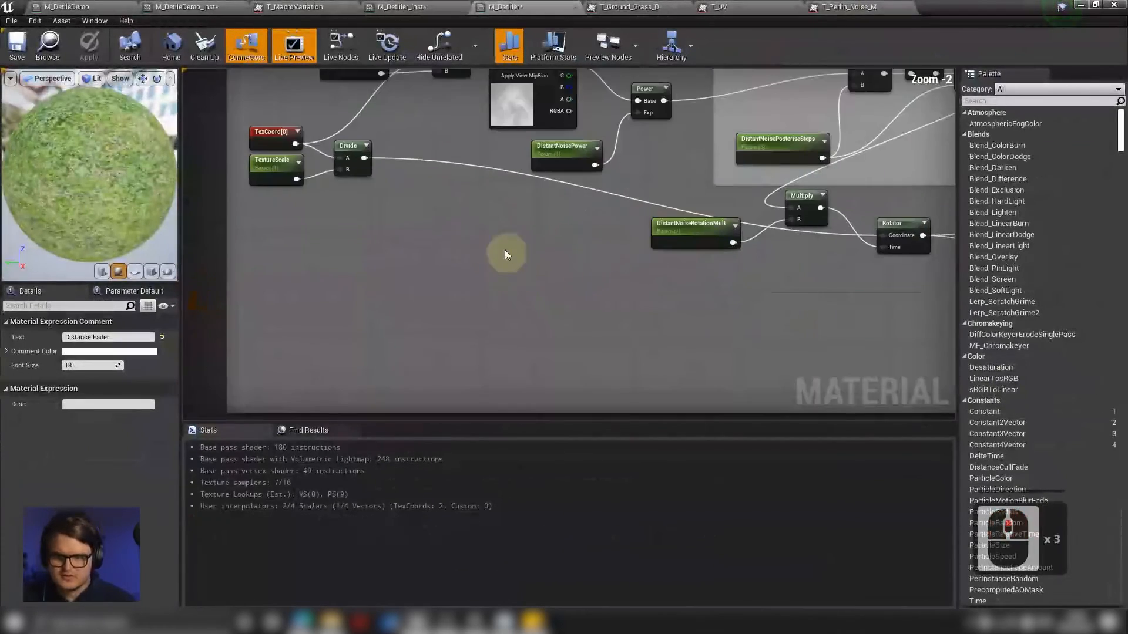
pyautogui.moveTo(501, 220); pyautogui.dragTo(535, 320, button='right')
pyautogui.moveTo(677, 246); pyautogui.dragTo(646, 237, button='right')
pyautogui.moveTo(510, 227); pyautogui.dragTo(531, 227, button='right')
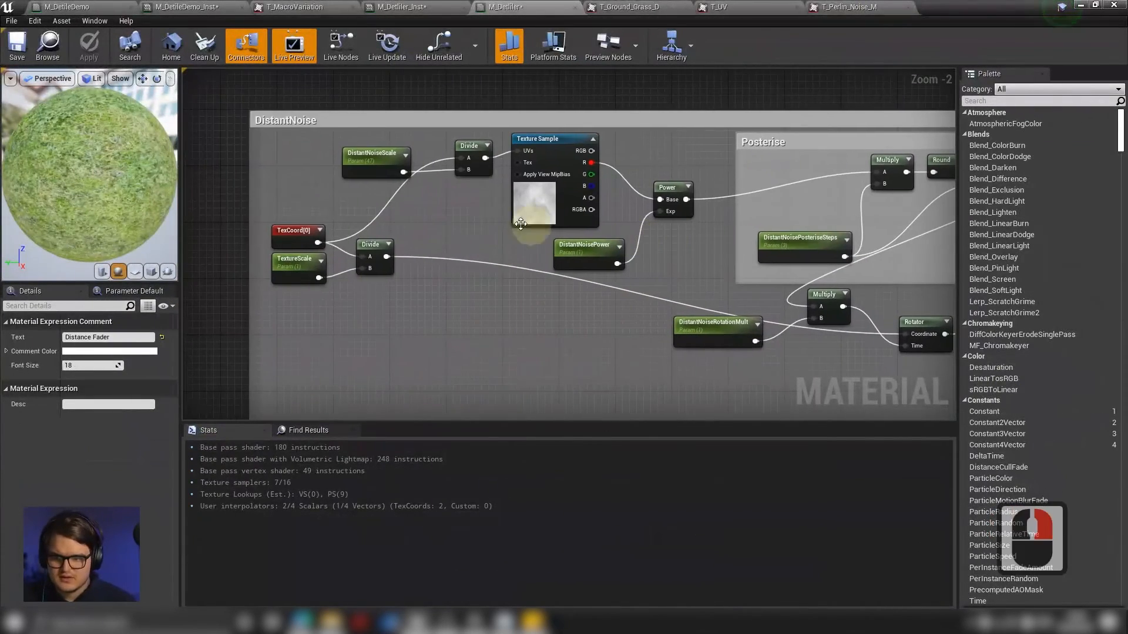
# Examine the DistantNoise nodes from DistantNoiseScale through the Perlin noise Texture Sample to the Power node.
pyautogui.click(548, 238)
pyautogui.scroll(2, 640, 200)
pyautogui.moveTo(667, 222); pyautogui.dragTo(595, 234, button='right')
pyautogui.scroll(-2, 576, 244)
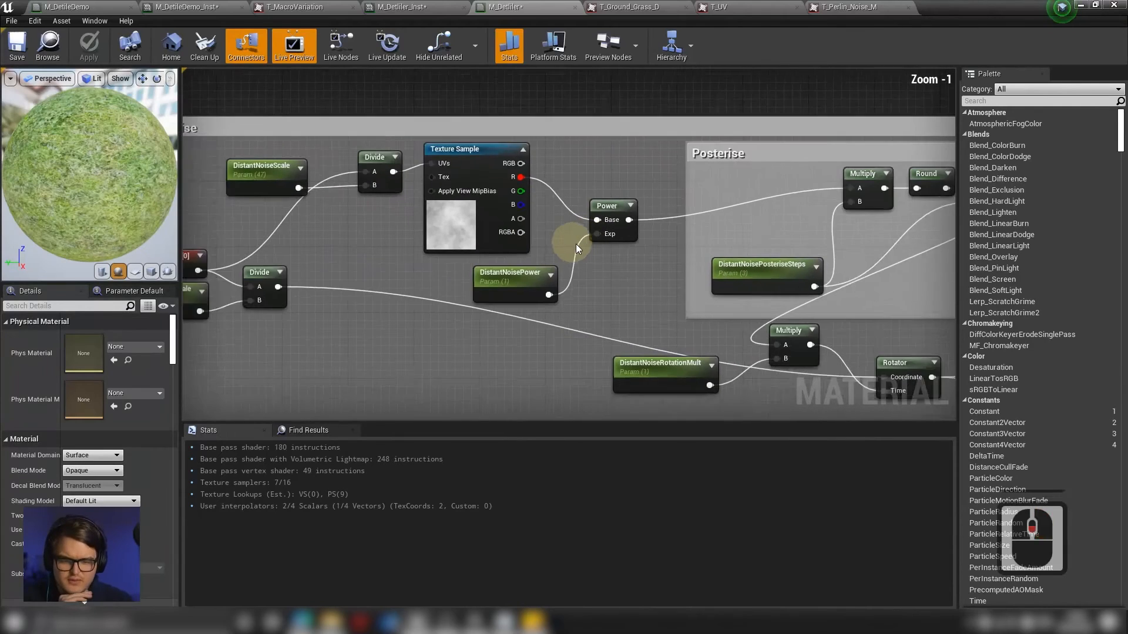
pyautogui.scroll(-2, 570, 246)
pyautogui.scroll(4, 593, 243)
pyautogui.moveTo(467, 191); pyautogui.dragTo(614, 203, button='right')
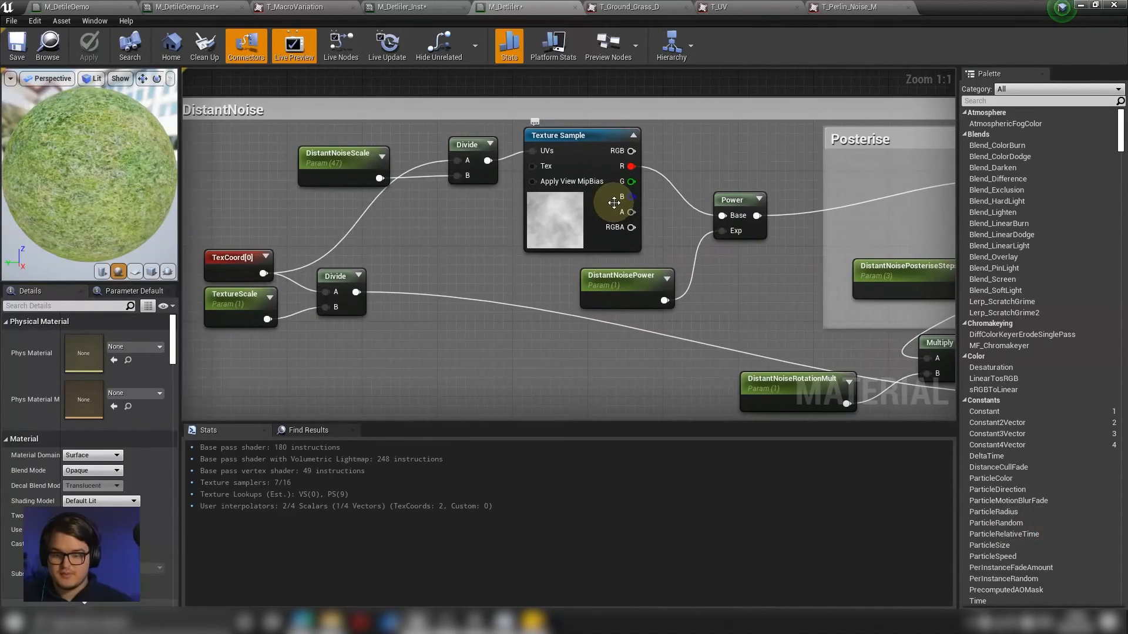
pyautogui.moveTo(735, 245); pyautogui.dragTo(650, 234, button='right')
pyautogui.scroll(-2, 685, 252)
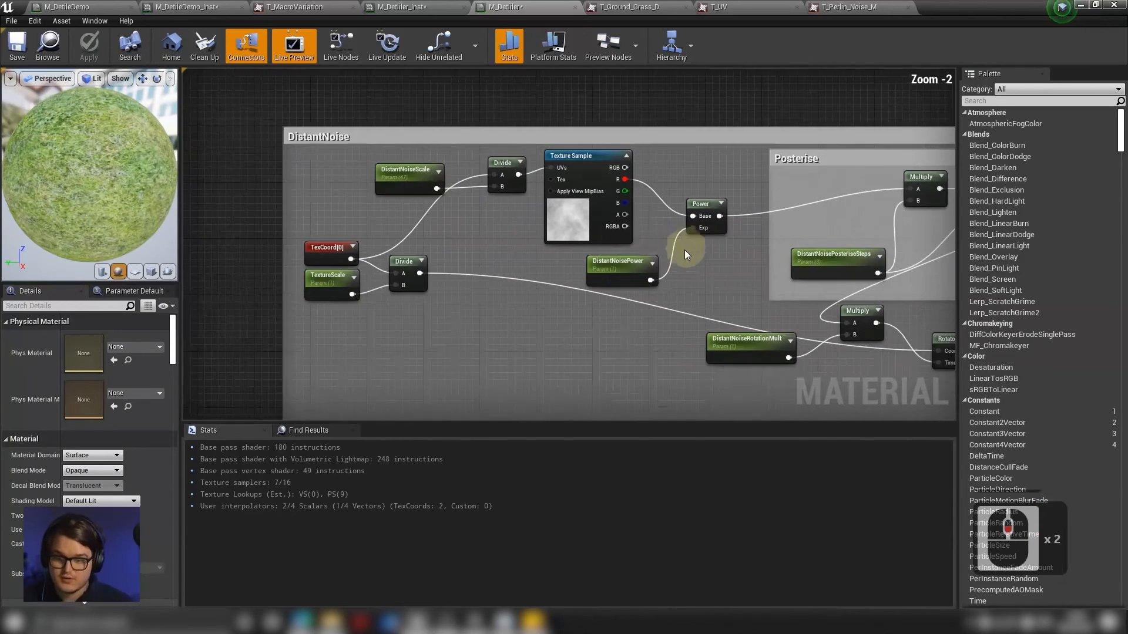
pyautogui.scroll(1, 627, 236)
pyautogui.scroll(1, 627, 237)
# Duplicate the Perlin noise Texture Sample in the DistantNoise group and place the copy beneath DistantNoisePower.
pyautogui.click(617, 229)
pyautogui.hotkey('ctrl', 'c')
pyautogui.hotkey('ctrl', 'v')
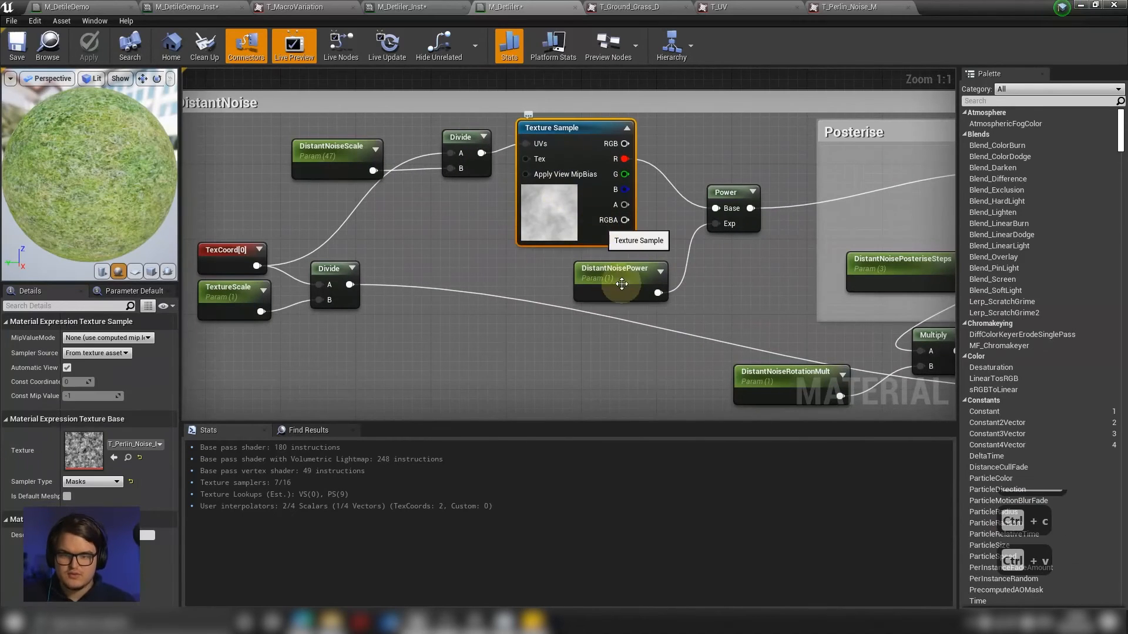
pyautogui.moveTo(618, 237); pyautogui.dragTo(544, 324)
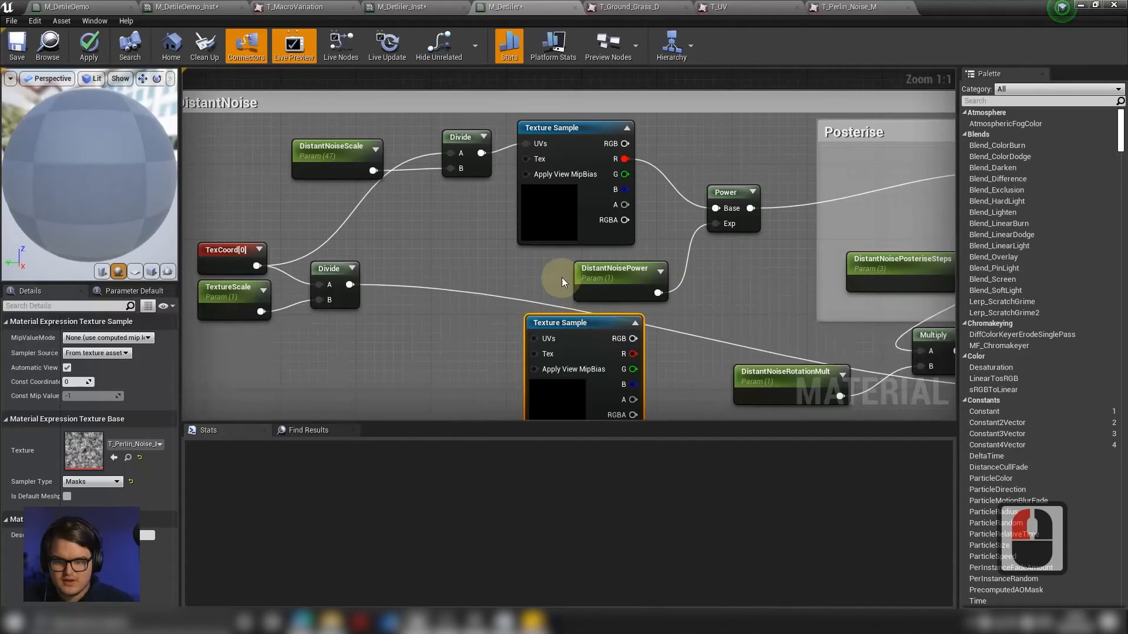
# Spread out the DistantNoise nodes and position the duplicated Texture Sample below the original with space around it.
pyautogui.moveTo(554, 282); pyautogui.dragTo(576, 119, button='right')
pyautogui.click(575, 119)
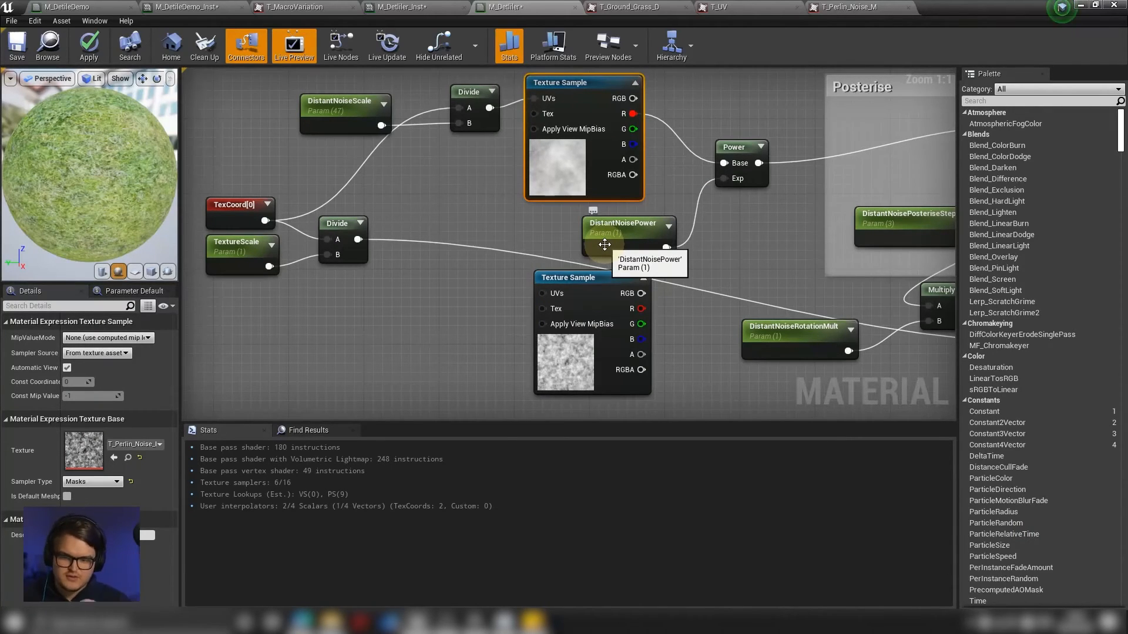
pyautogui.moveTo(548, 237); pyautogui.dragTo(433, 231, button='right')
pyautogui.moveTo(653, 132); pyautogui.dragTo(549, 244)
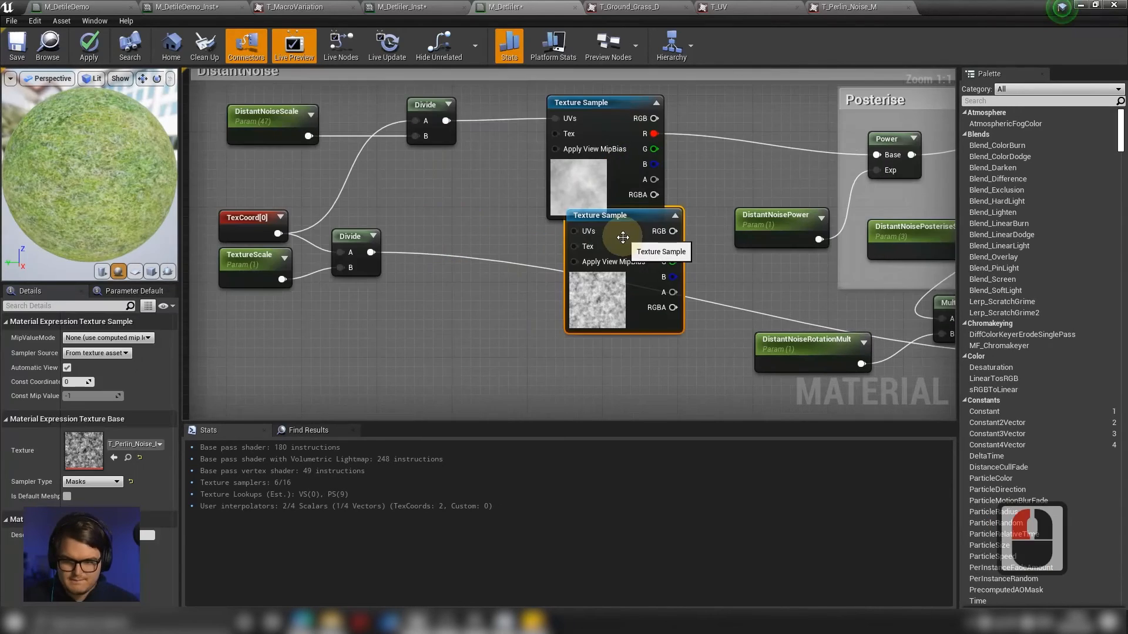
pyautogui.moveTo(604, 232); pyautogui.dragTo(614, 311)
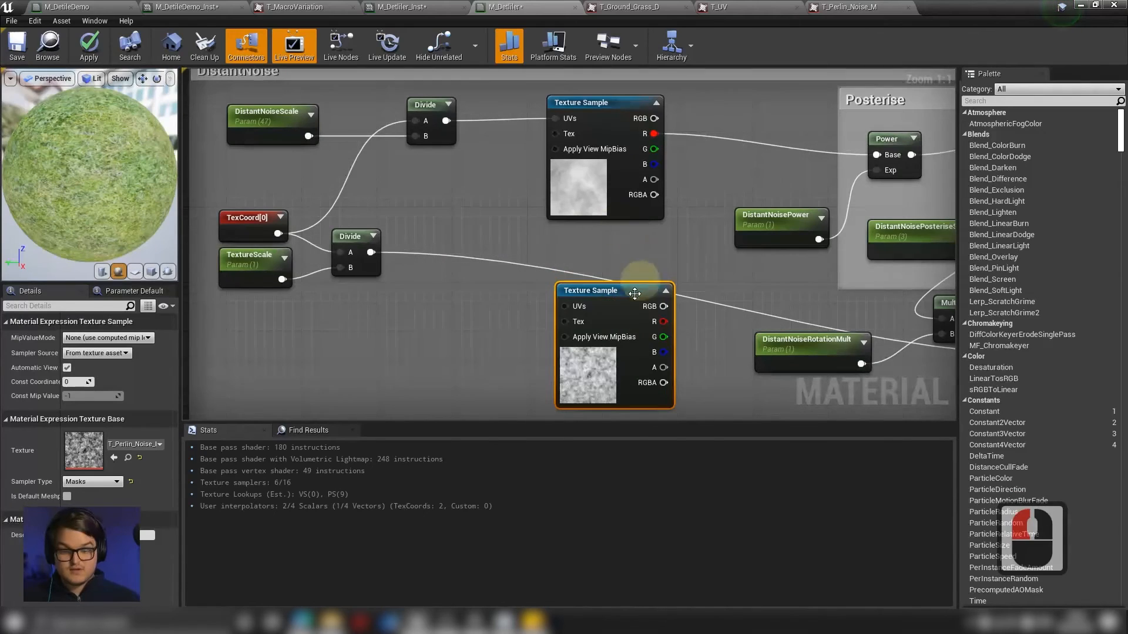
pyautogui.click(627, 307)
pyautogui.moveTo(649, 244); pyautogui.dragTo(567, 212, button='right')
pyautogui.moveTo(573, 295); pyautogui.dragTo(627, 319, button='right')
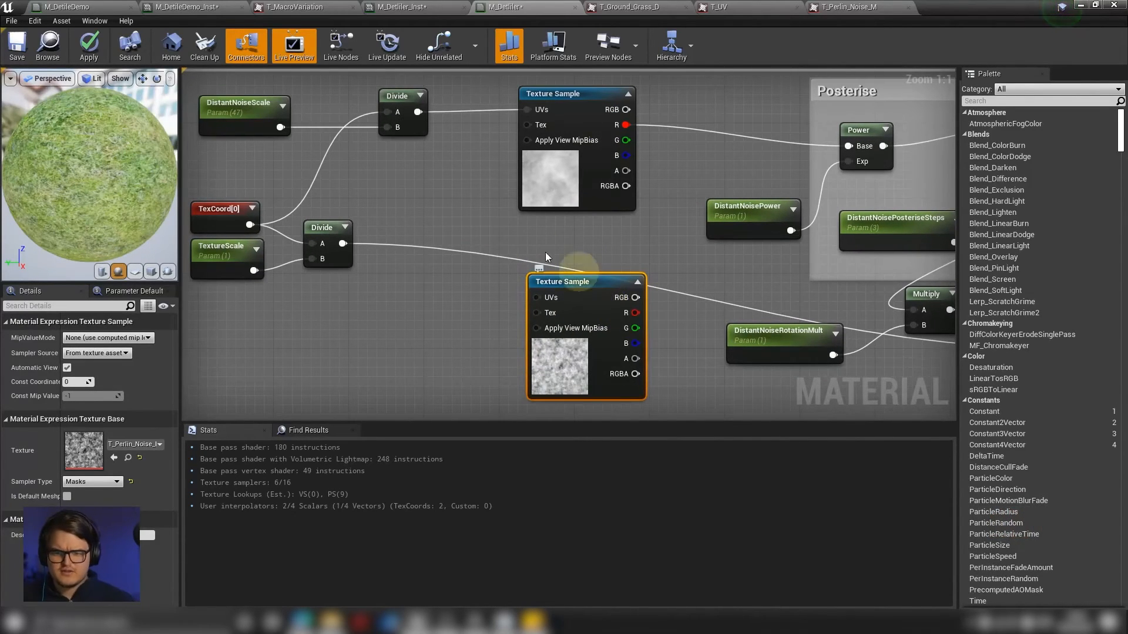
pyautogui.moveTo(517, 229); pyautogui.dragTo(555, 263, button='right')
# Add a Divide node with Const B 0.13 in the DistantNoise group, between the existing Divide and the original Texture Sample.
pyautogui.click(438, 141)
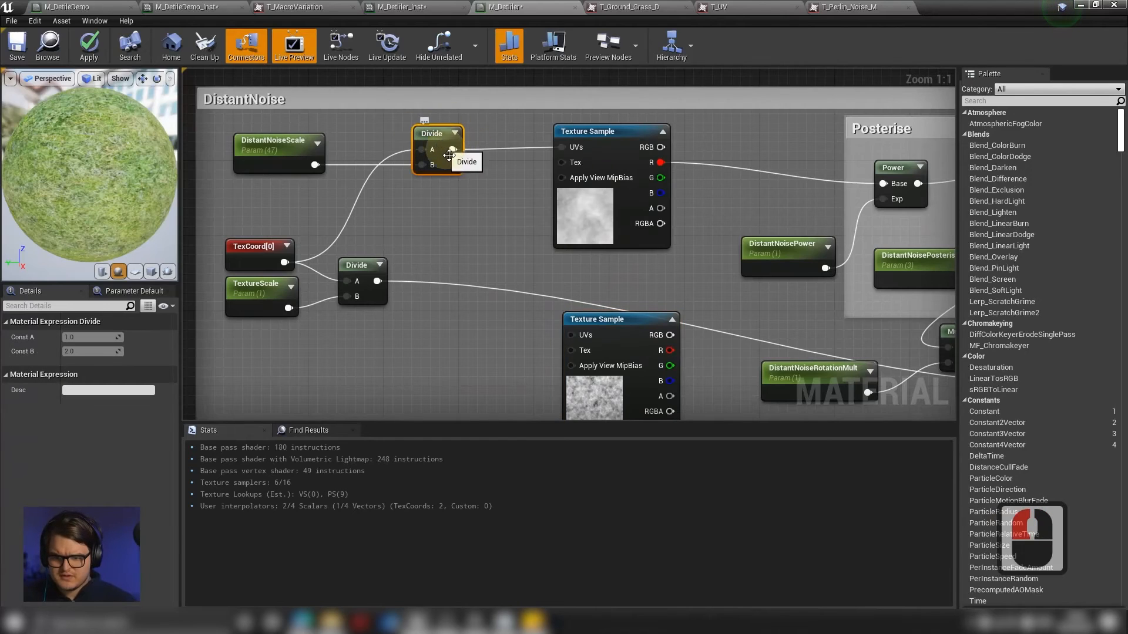
pyautogui.click(615, 170)
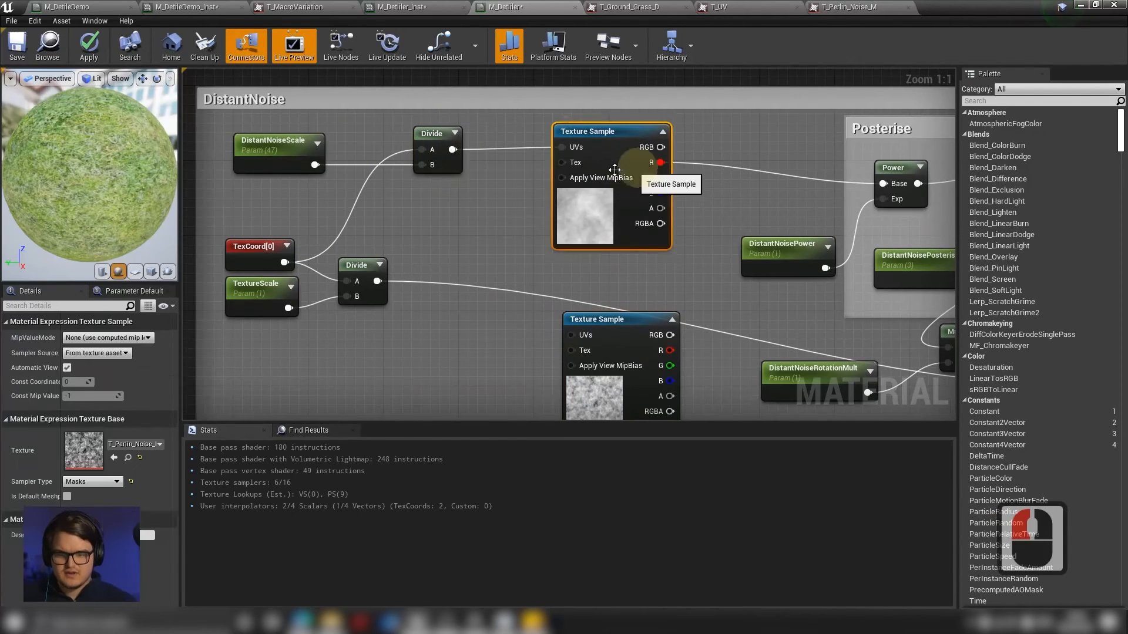
pyautogui.click(452, 151)
pyautogui.rightClick(484, 220)
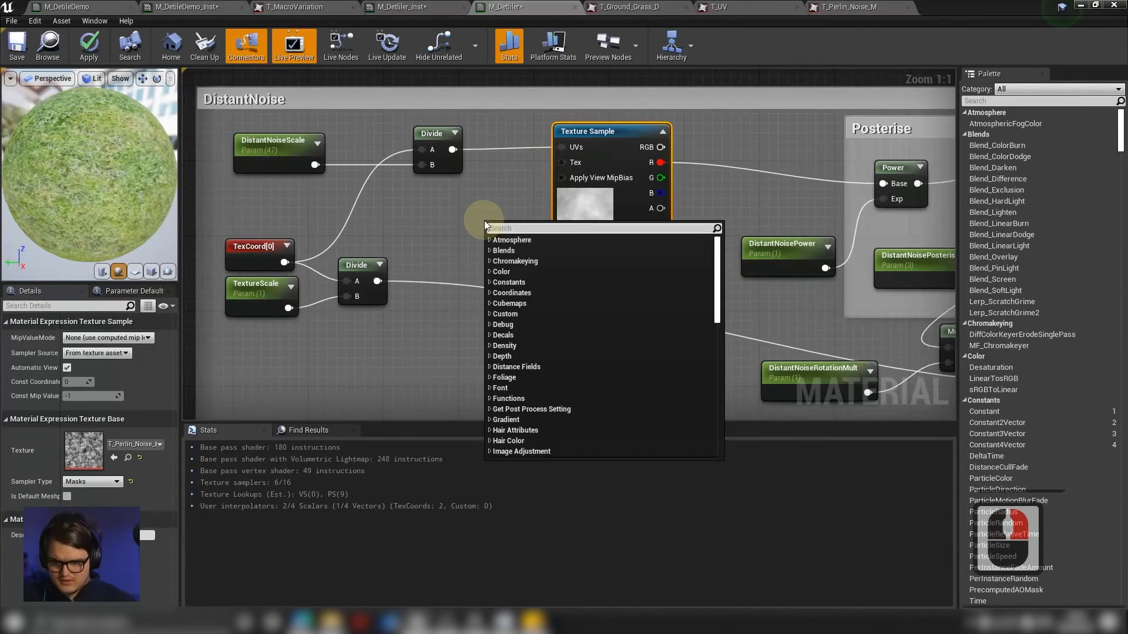
pyautogui.write('divi')
pyautogui.press('Return')
pyautogui.moveTo(510, 230); pyautogui.dragTo(496, 208)
pyautogui.doubleClick(77, 351)
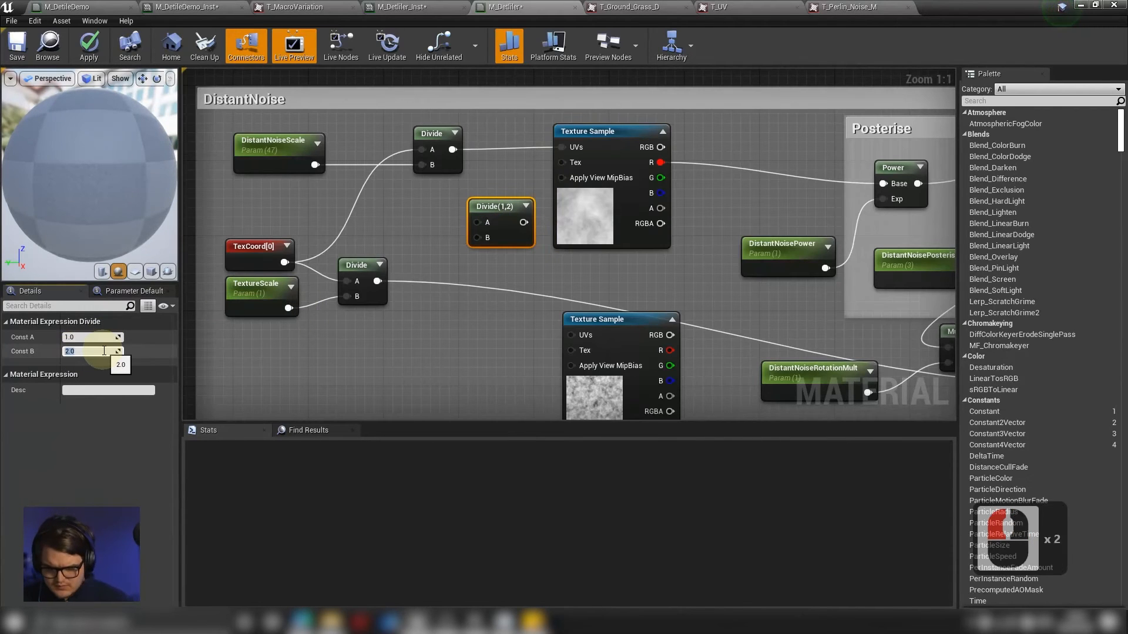
pyautogui.write('.13')
pyautogui.press('Return')
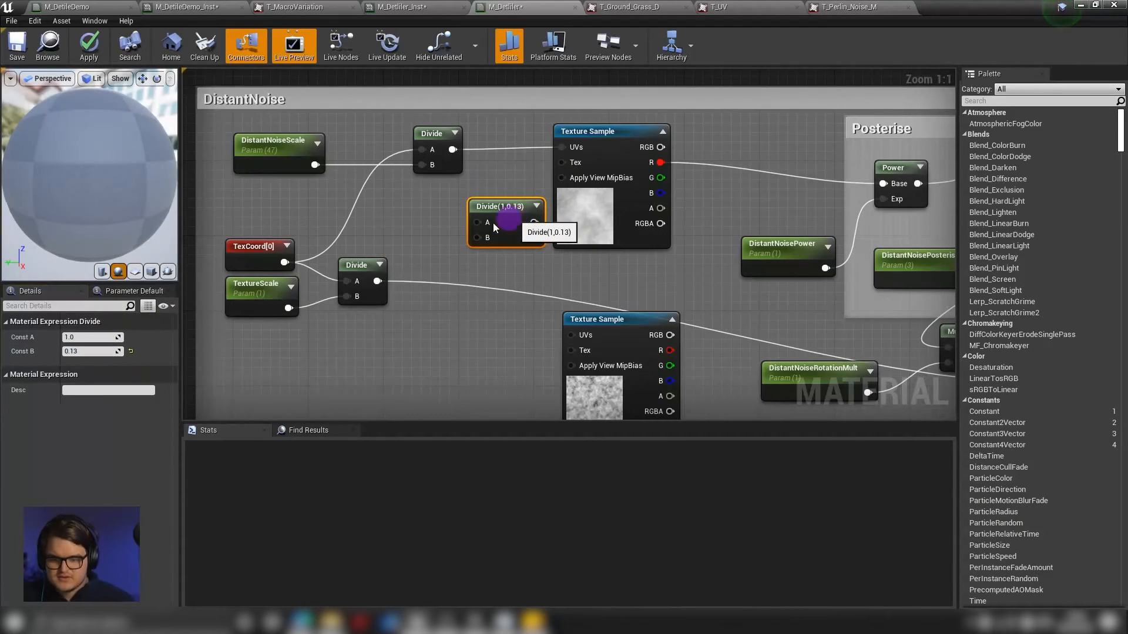
# Wire the DistantNoiseScale Divide output into the new Divide's A input and the new Divide's output into the duplicated Texture Sample's UVs.
pyautogui.moveTo(494, 228); pyautogui.dragTo(491, 223)
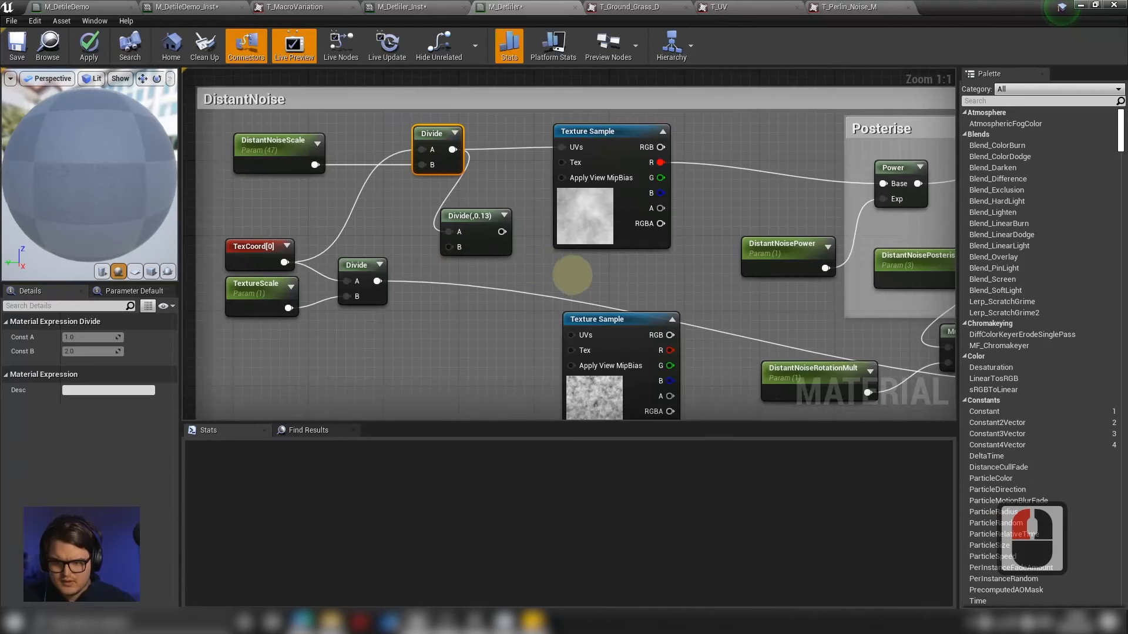
pyautogui.moveTo(571, 272); pyautogui.dragTo(566, 211, button='right')
pyautogui.moveTo(472, 176); pyautogui.dragTo(529, 295)
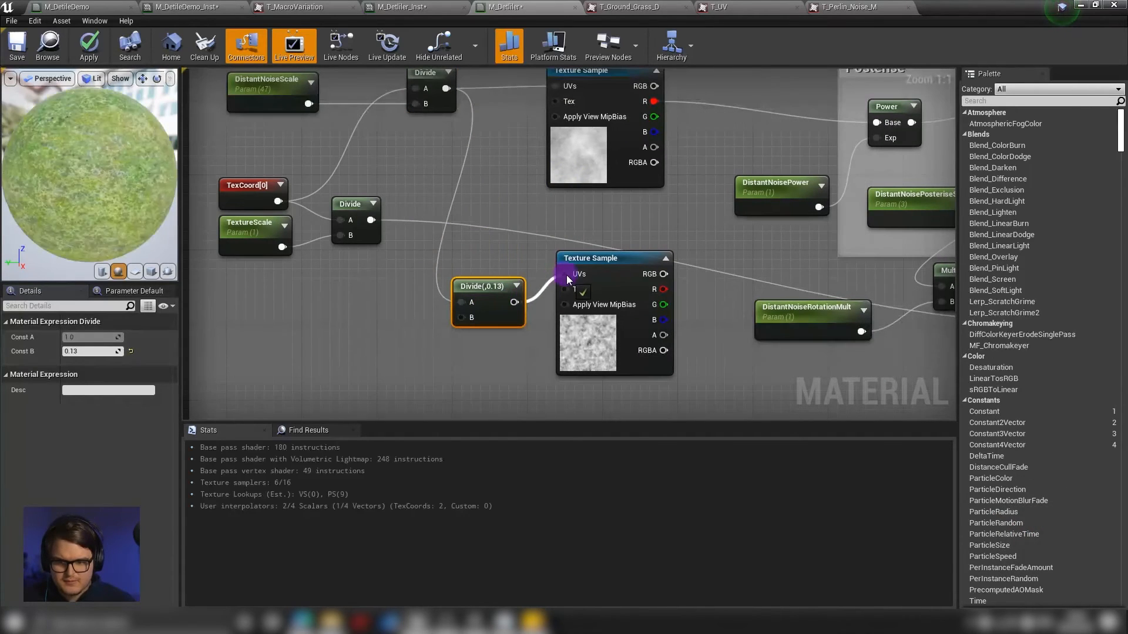
pyautogui.moveTo(566, 272)
pyautogui.mouseDown(button='right')
pyautogui.moveTo(602, 247)
pyautogui.moveTo(623, 259)
pyautogui.mouseUp(button='right')
# Shift the Texture Samples and their scaling nodes away from the Posterise group to free space for more nodes.
pyautogui.moveTo(561, 249)
pyautogui.mouseDown(button='right')
pyautogui.moveTo(609, 262)
pyautogui.moveTo(732, 252)
pyautogui.mouseUp(button='right')
pyautogui.scroll(-1, 654, 257)
pyautogui.moveTo(682, 101); pyautogui.dragTo(313, 364)
pyautogui.moveTo(604, 291); pyautogui.dragTo(495, 291)
pyautogui.click(647, 216)
pyautogui.moveTo(647, 215); pyautogui.dragTo(574, 218, button='right')
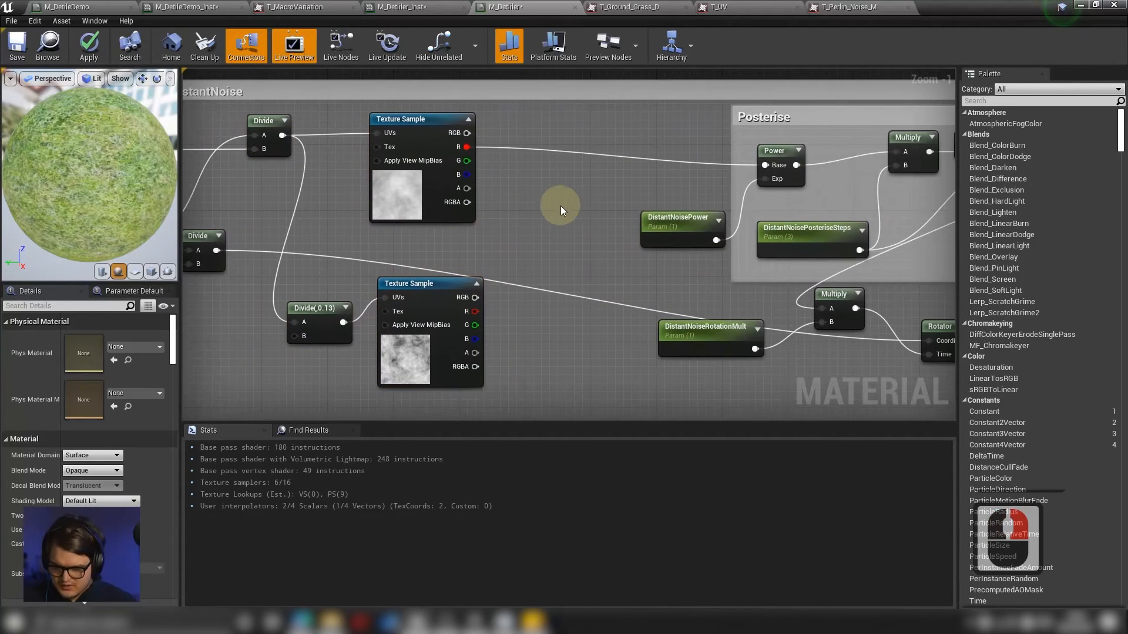
# Add an Add node and a Multiply node with Const B 0.5 between the Texture Samples and the Posterise group.
pyautogui.press('a')
pyautogui.click(546, 189)
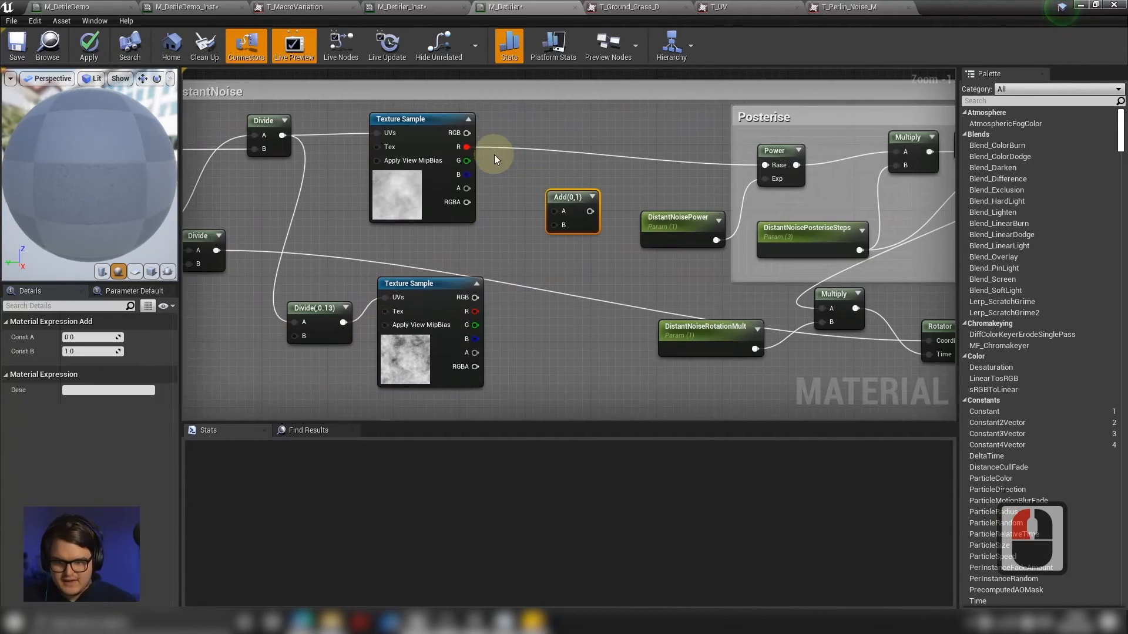
pyautogui.click(633, 181)
pyautogui.moveTo(651, 191); pyautogui.dragTo(594, 187)
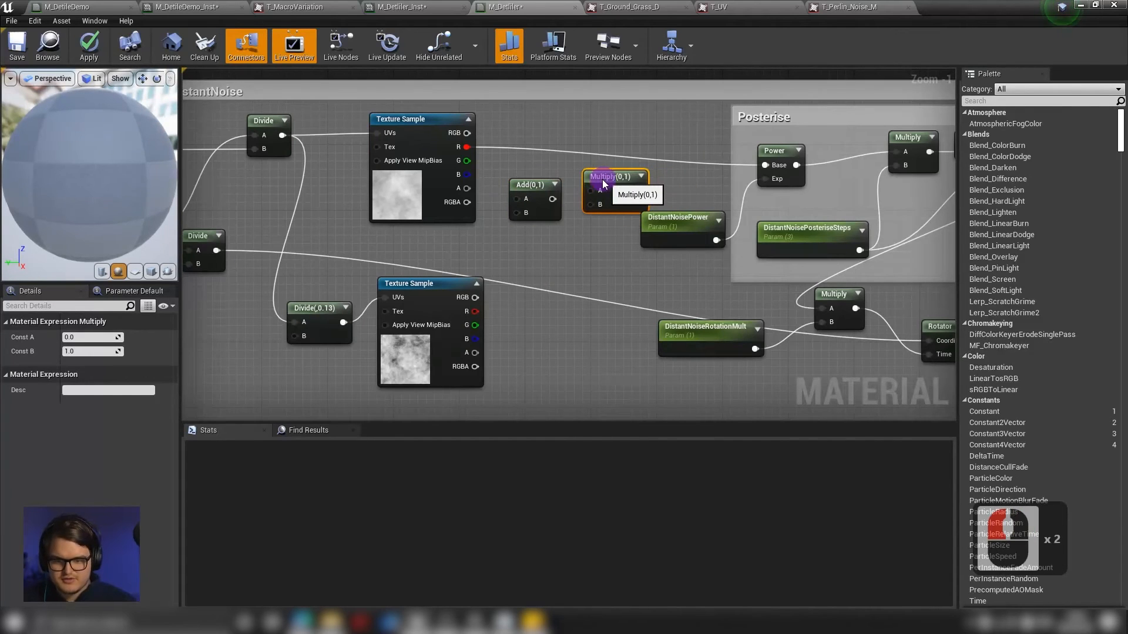
pyautogui.click(88, 351)
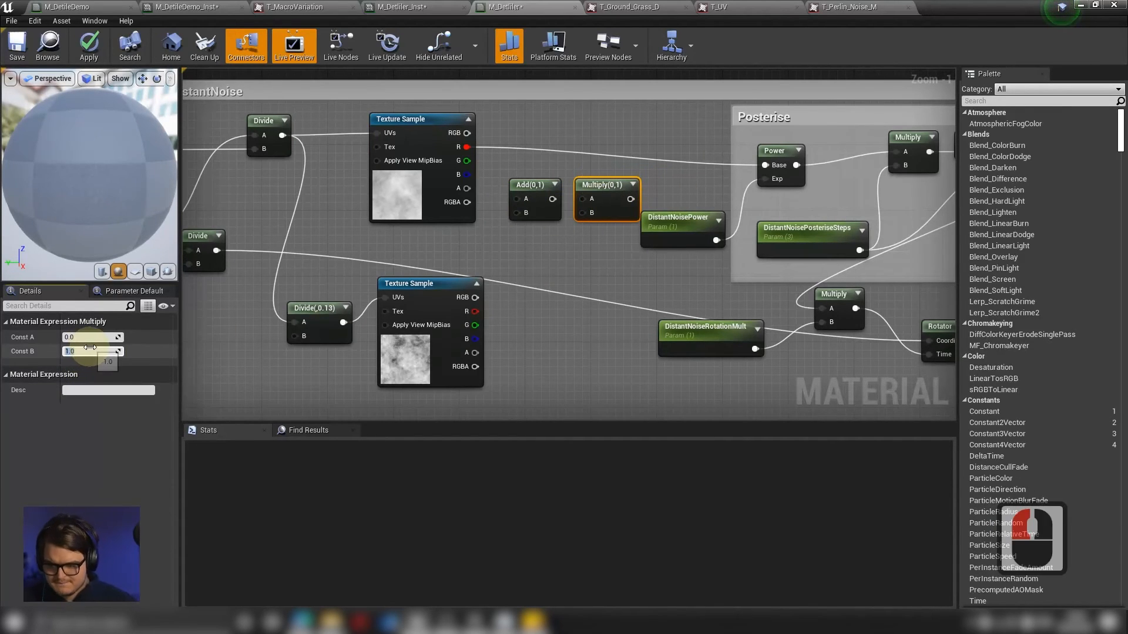
pyautogui.write('.5')
pyautogui.press('Return')
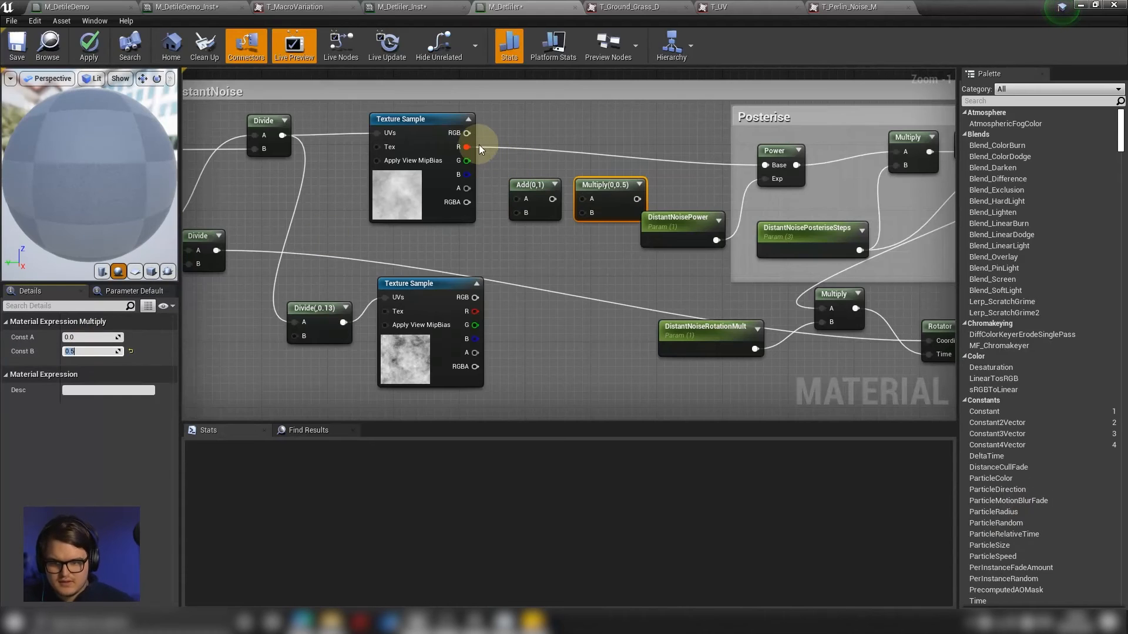
# Feed both Texture Samples' red outputs through Add and Multiply into the Power node's Base, and apply the material.
pyautogui.moveTo(469, 148); pyautogui.dragTo(516, 198)
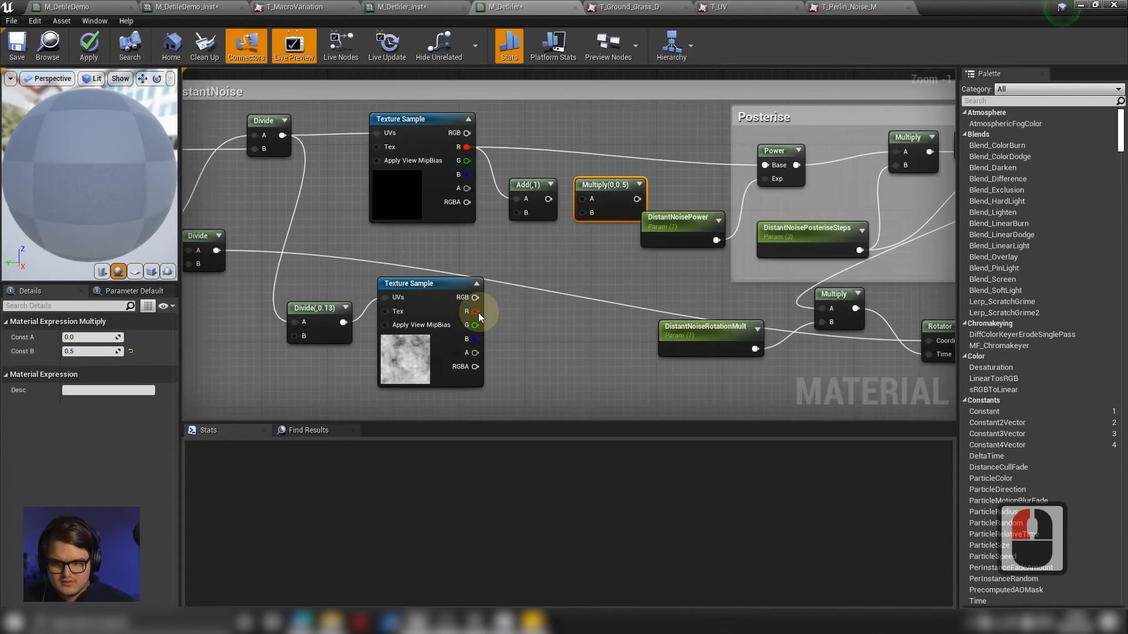
pyautogui.moveTo(476, 311); pyautogui.dragTo(587, 198)
pyautogui.click(424, 191)
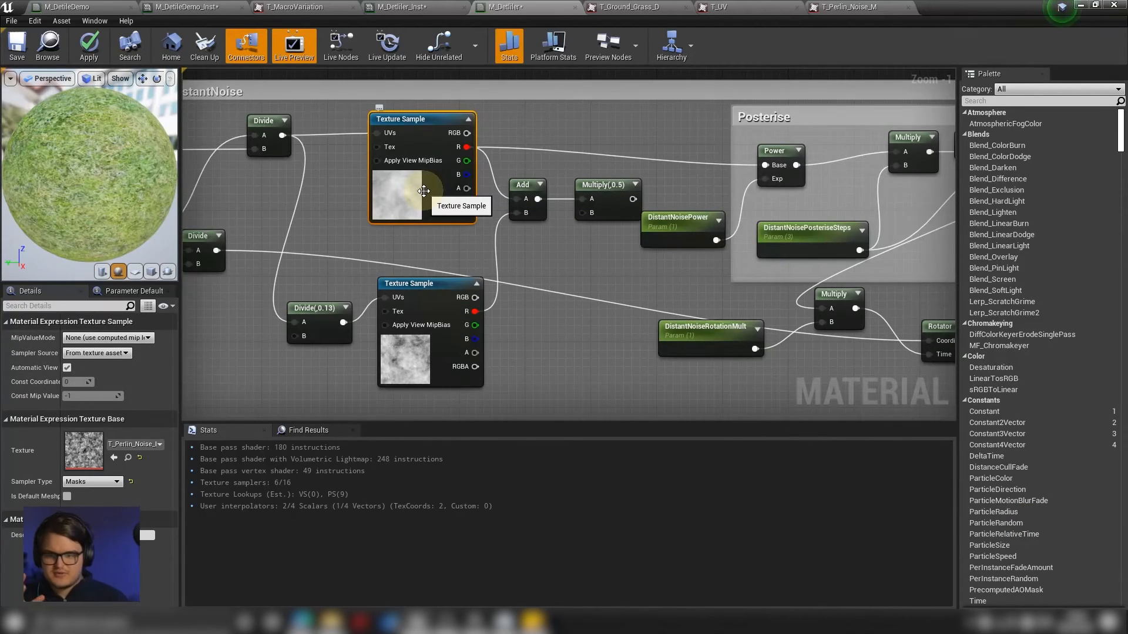
pyautogui.moveTo(637, 187); pyautogui.dragTo(612, 203, button='right')
pyautogui.scroll(2, 572, 192)
pyautogui.moveTo(558, 225); pyautogui.dragTo(718, 188)
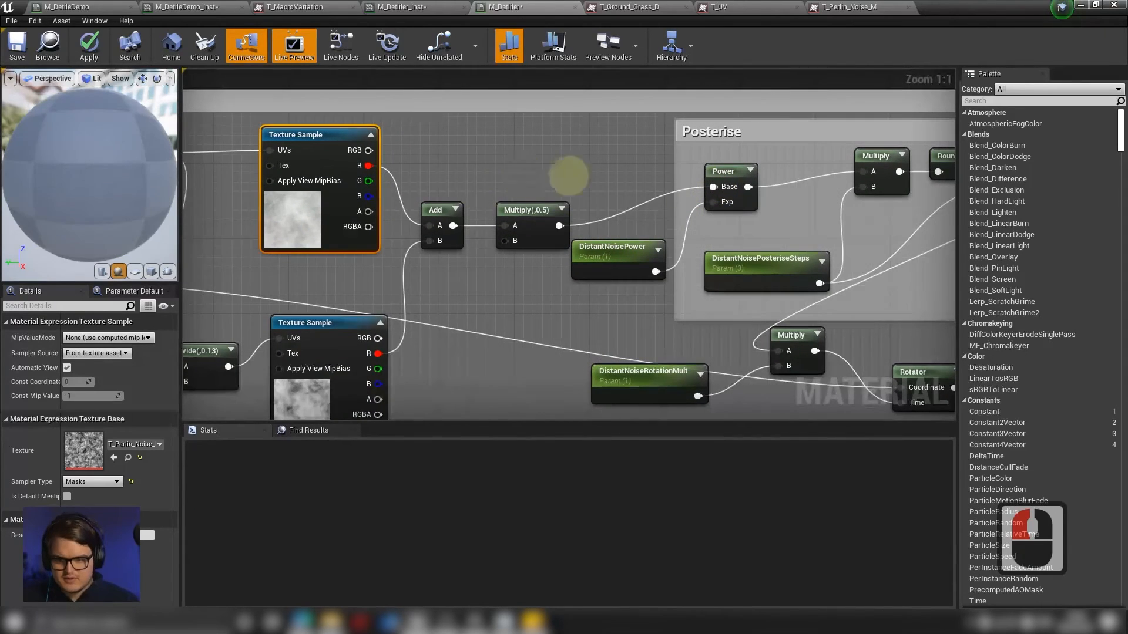
pyautogui.moveTo(568, 177); pyautogui.dragTo(702, 169, button='right')
pyautogui.click(89, 46)
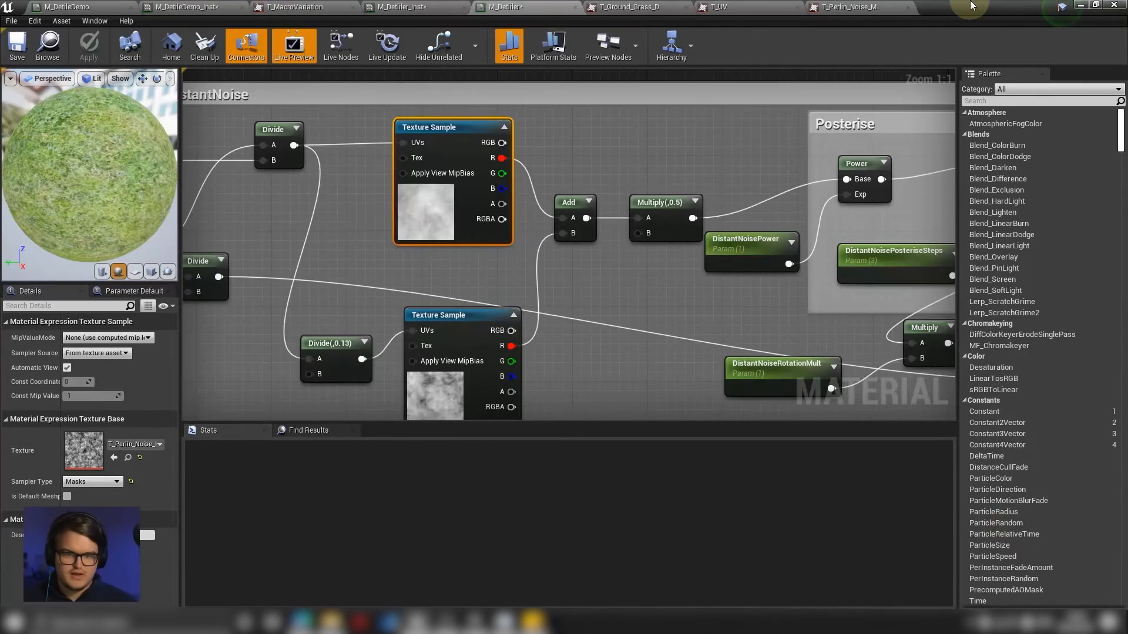
# Restore and narrow the material editor window so the landscape viewport shows, and switch to the M_Detiler_Inst instance.
pyautogui.moveTo(973, 5); pyautogui.dragTo(966, 46)
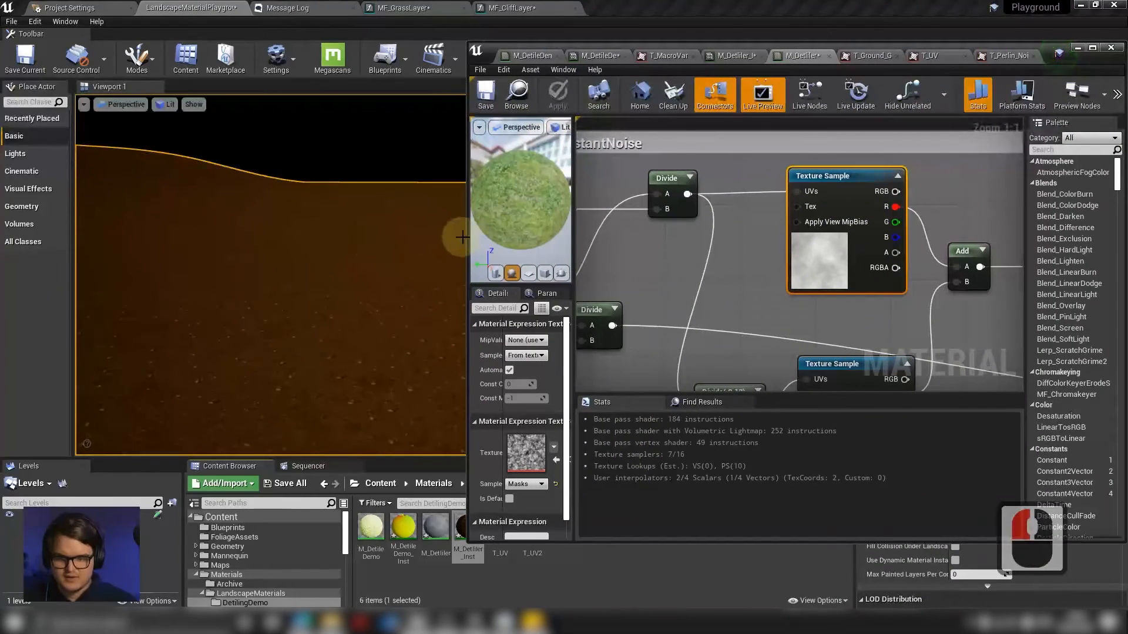
pyautogui.moveTo(462, 237); pyautogui.dragTo(587, 251)
pyautogui.click(809, 56)
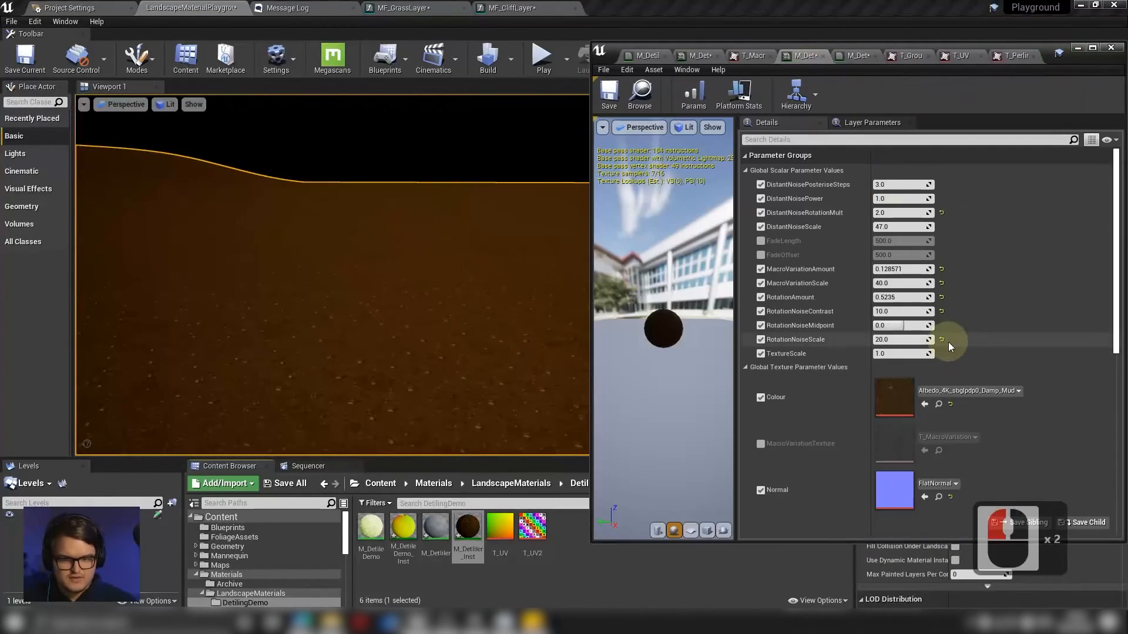
# Assign T_UV as the instance's Colour texture and angle the viewport down at the landscape to inspect the tiling.
pyautogui.click(947, 390)
pyautogui.write('uv')
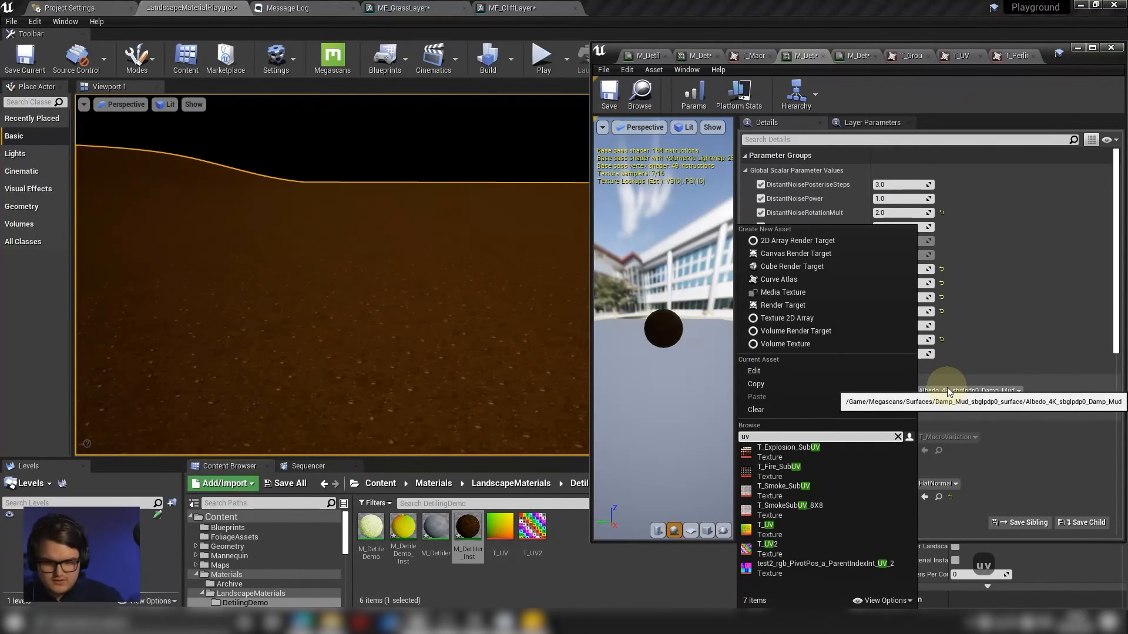
pyautogui.press('Down')
pyautogui.press('Down')
pyautogui.press('Down')
pyautogui.press('Down')
pyautogui.press('Down')
pyautogui.press('Return')
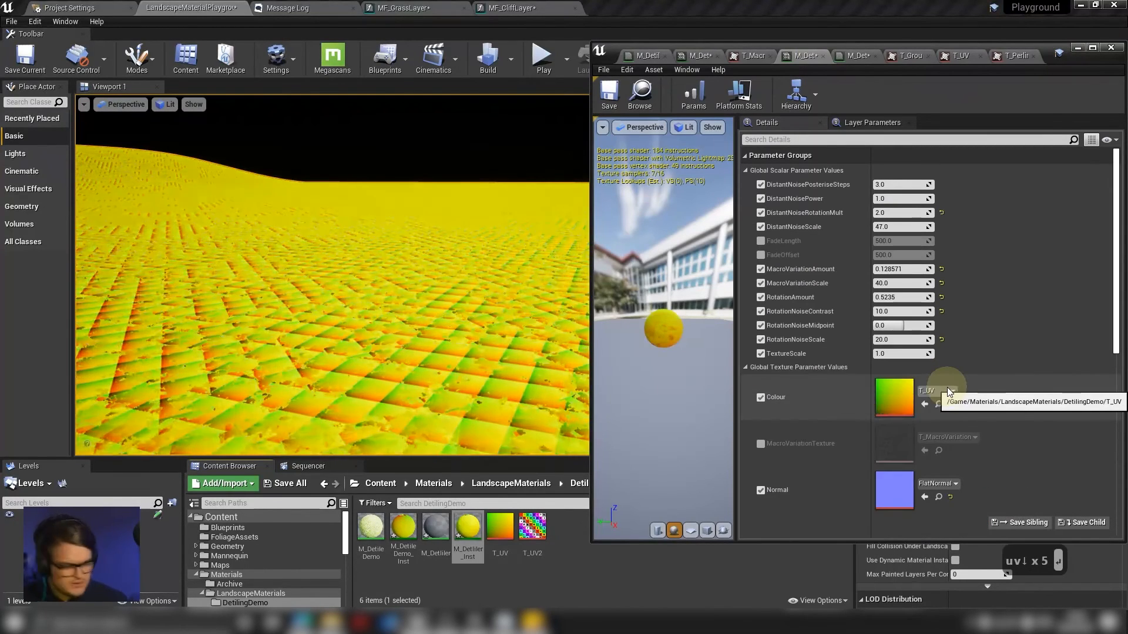
pyautogui.moveTo(399, 212); pyautogui.dragTo(399, 235, button='right')
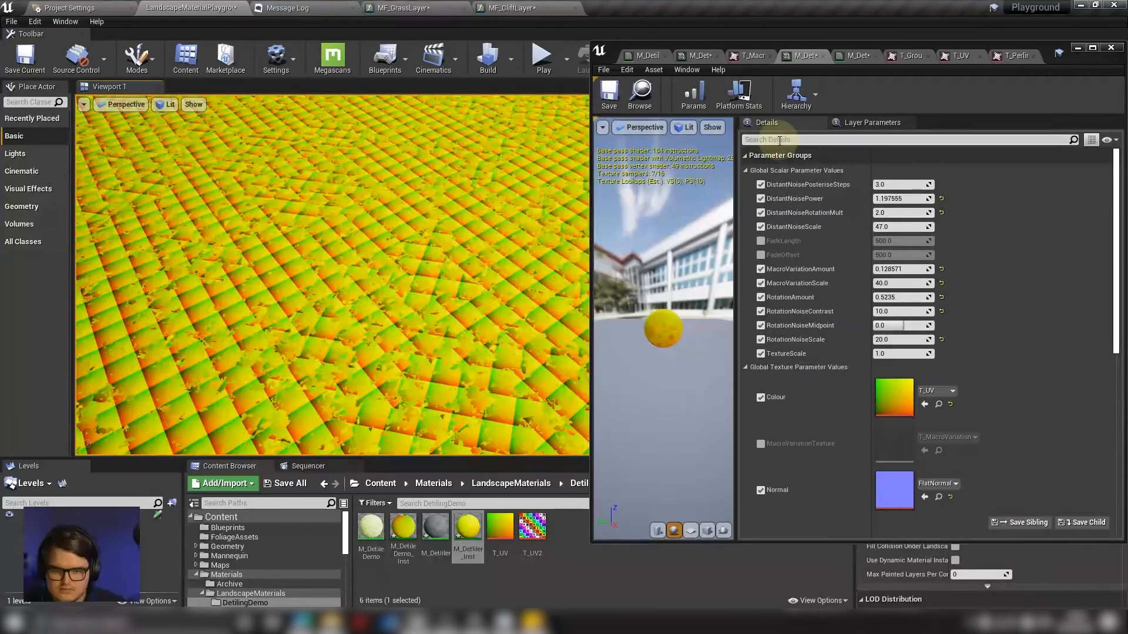
# In the M_Detiler material, set the second noise sample's Divide Const B to 0.31 and apply the material.
pyautogui.click(842, 60)
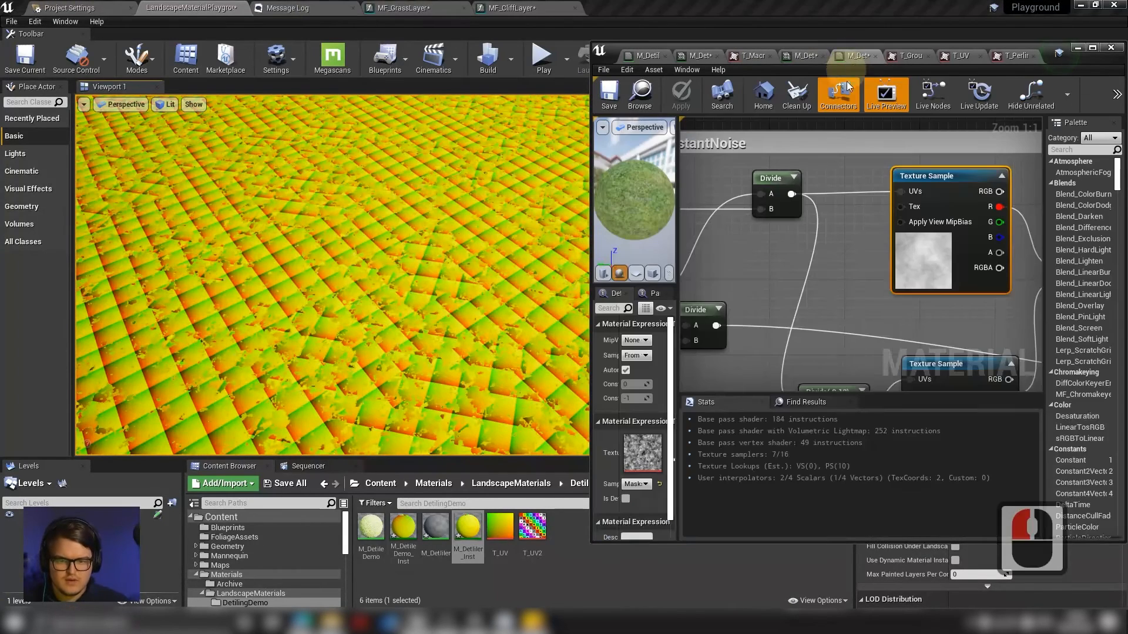
pyautogui.scroll(-3, 776, 271)
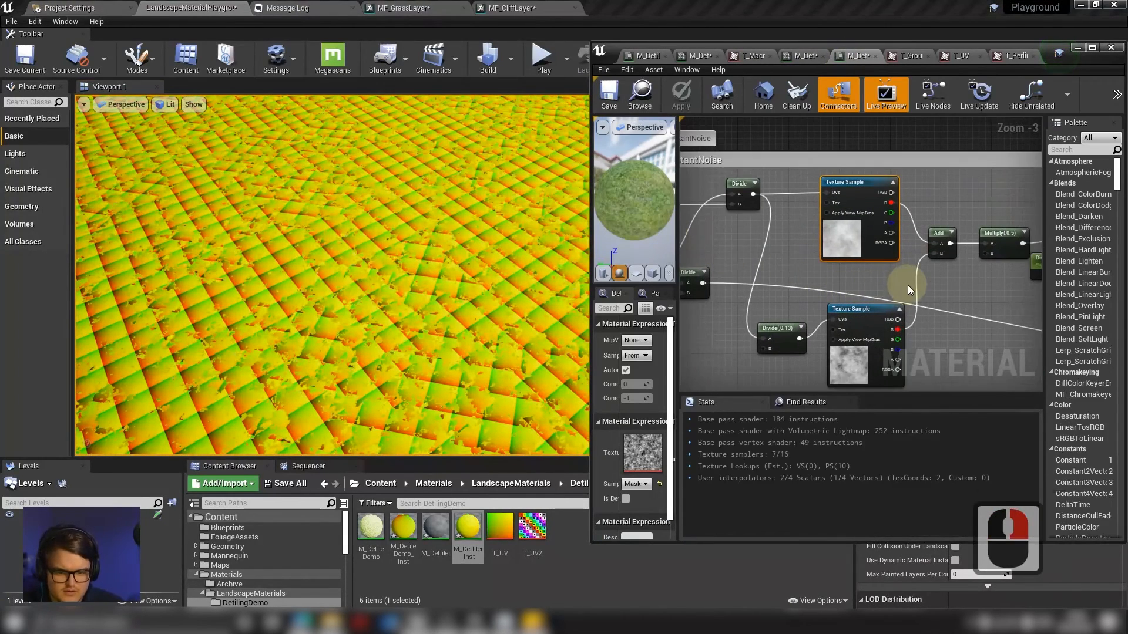
pyautogui.scroll(2, 908, 285)
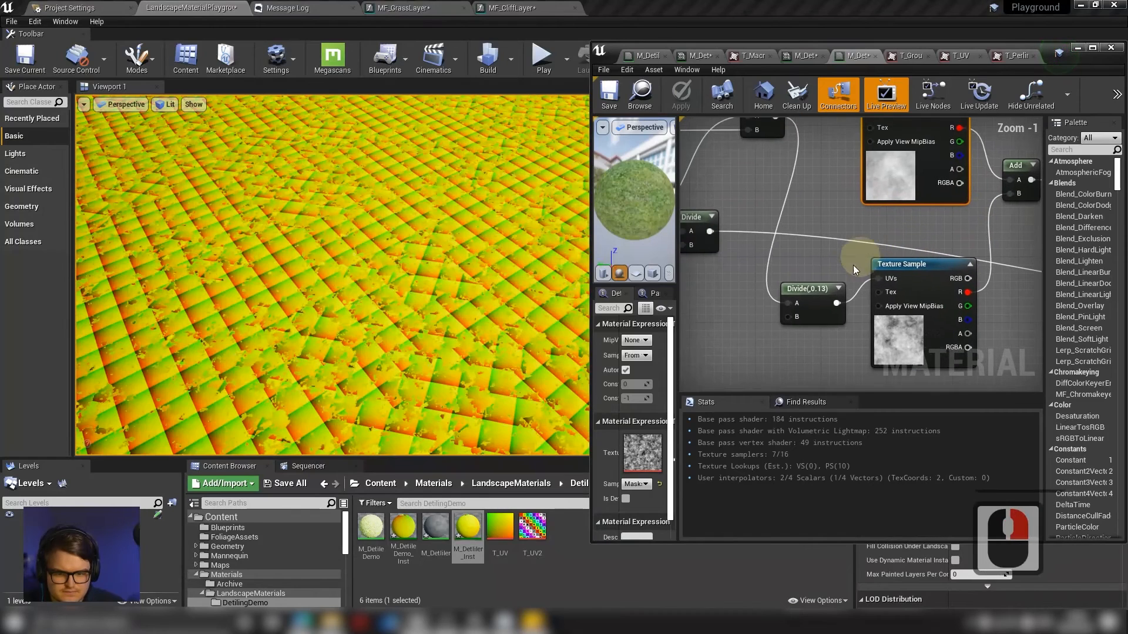
pyautogui.click(826, 291)
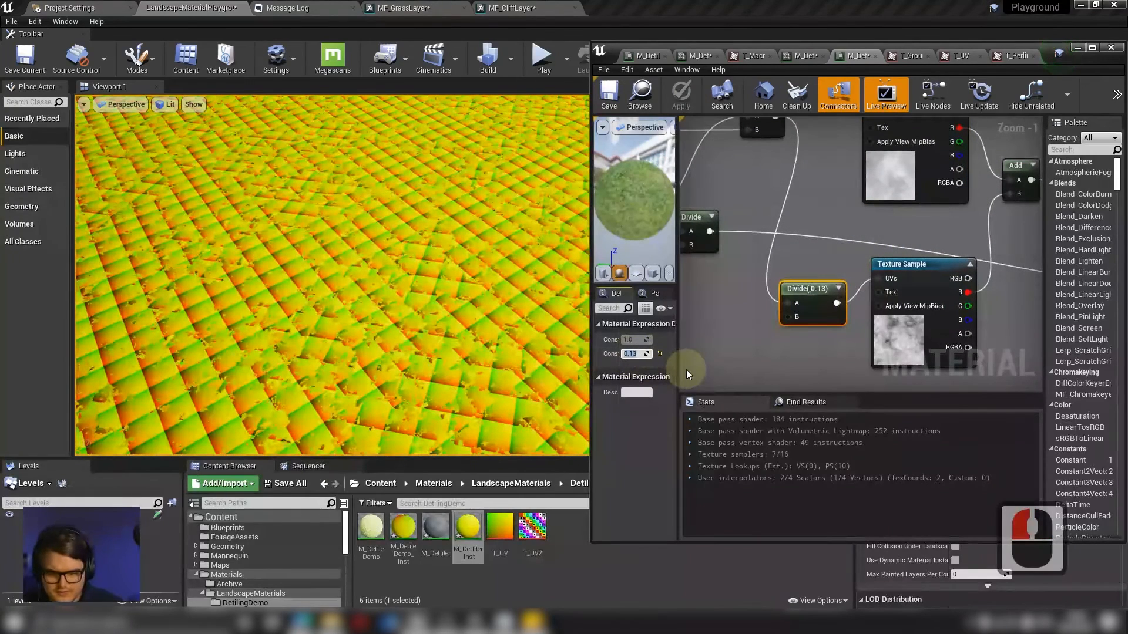
pyautogui.write('.')
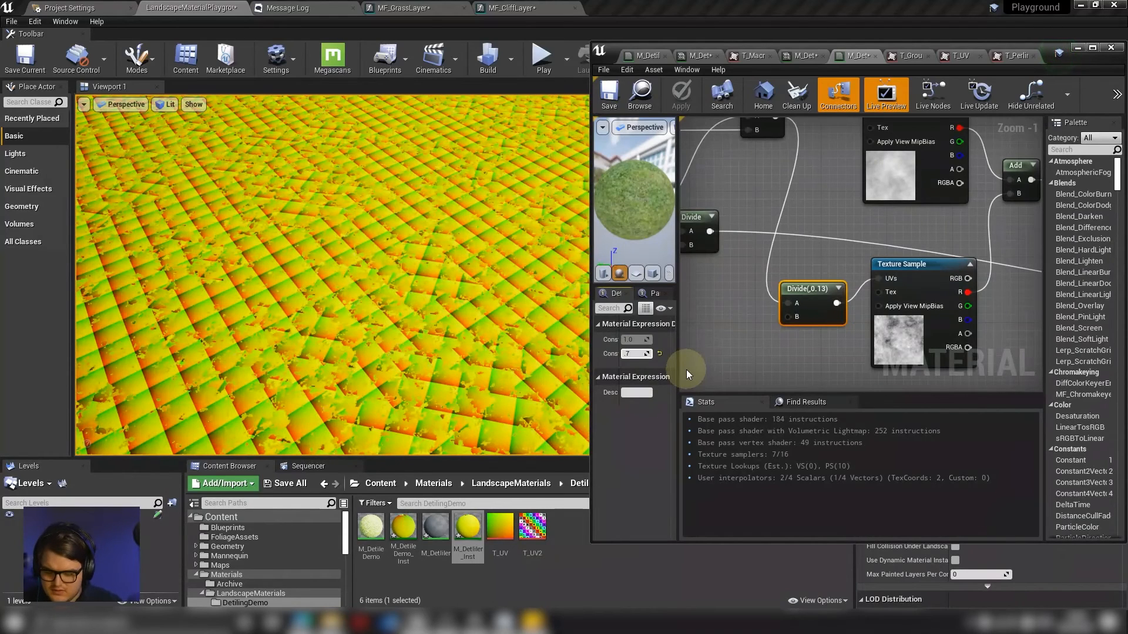
pyautogui.write('3')
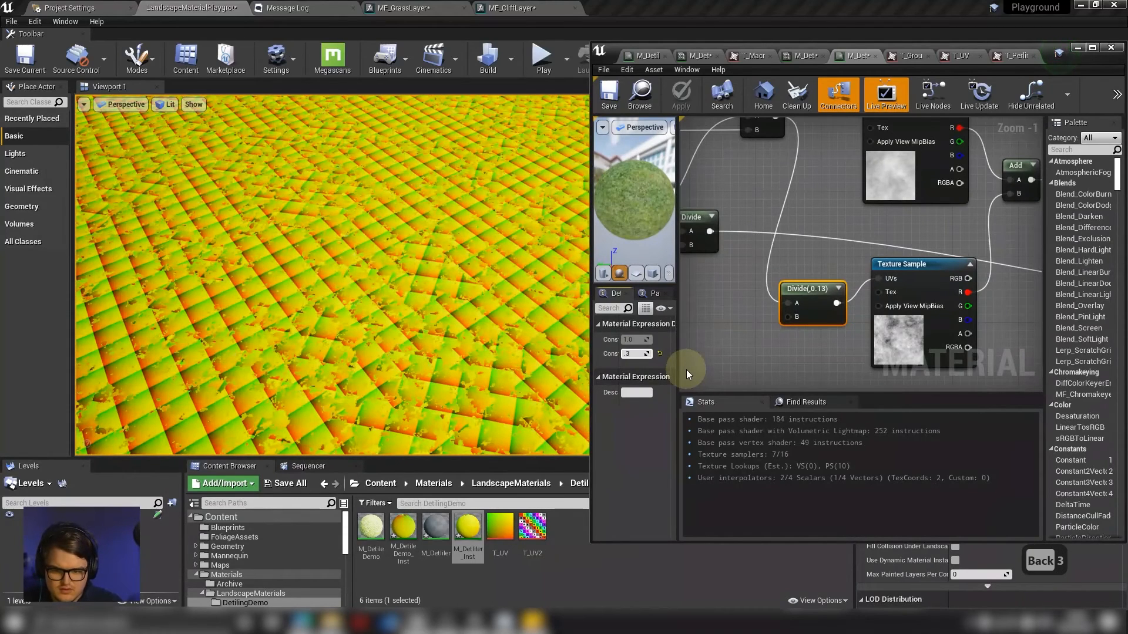
pyautogui.press('Return')
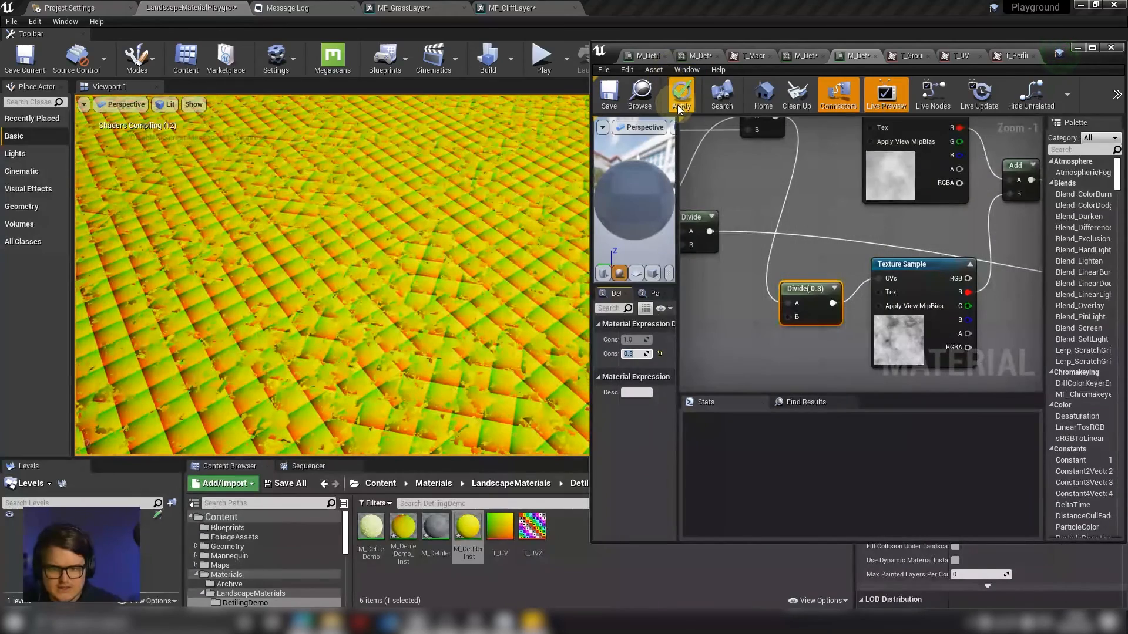
pyautogui.click(643, 356)
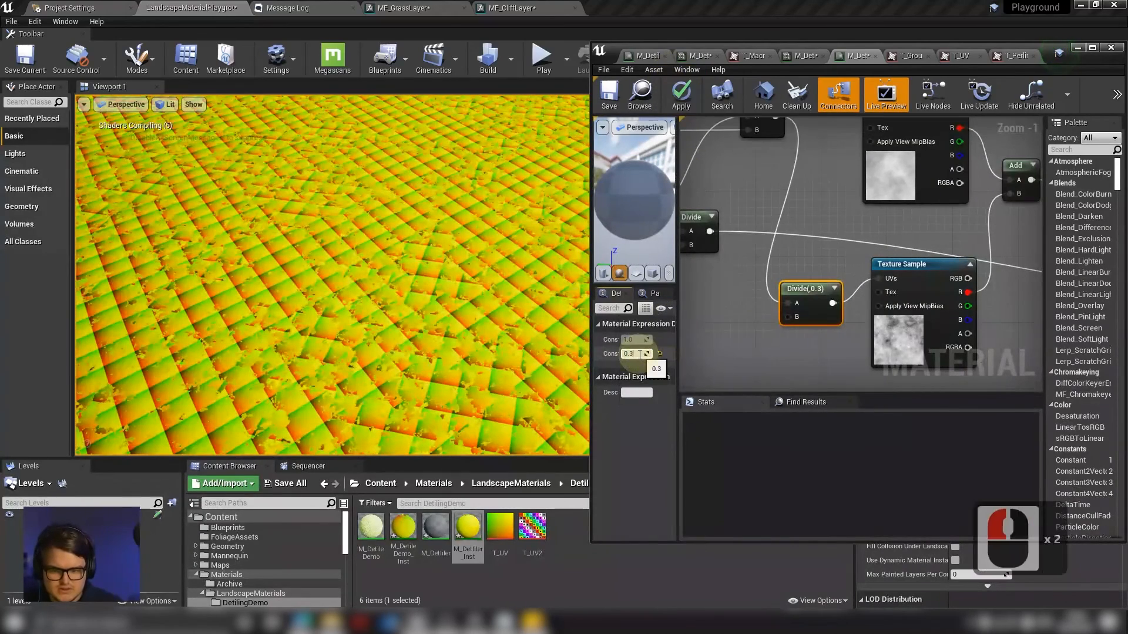
pyautogui.write('1')
pyautogui.click(738, 342)
pyautogui.click(698, 101)
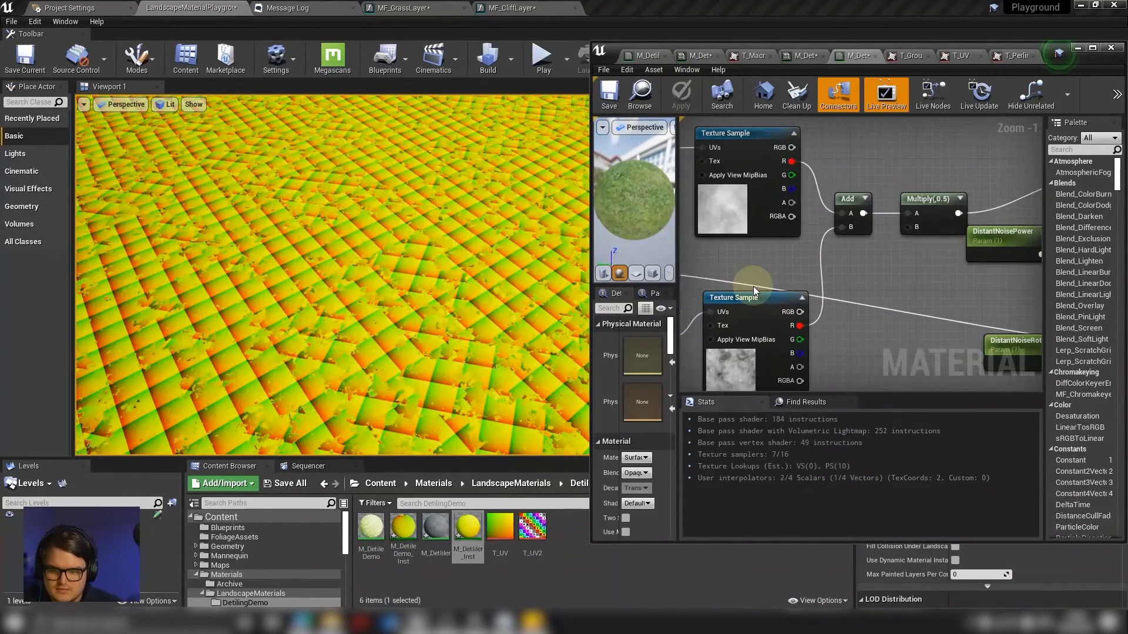
# Maximise the material editor and move the DistantNoisePower parameter beneath the 0.5 Multiply node, clear of the Posterise group.
pyautogui.moveTo(1052, 52); pyautogui.dragTo(858, 1)
pyautogui.moveTo(604, 282); pyautogui.dragTo(679, 321, button='right')
pyautogui.moveTo(483, 258); pyautogui.dragTo(582, 302, button='right')
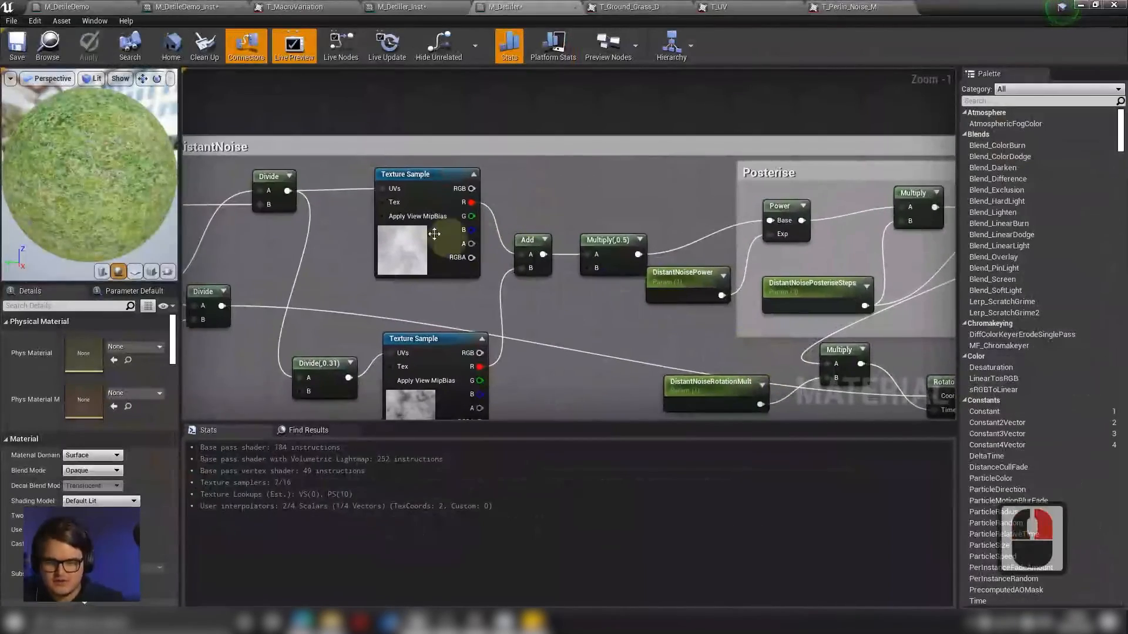
pyautogui.moveTo(603, 241); pyautogui.dragTo(505, 181, button='right')
pyautogui.click(641, 164)
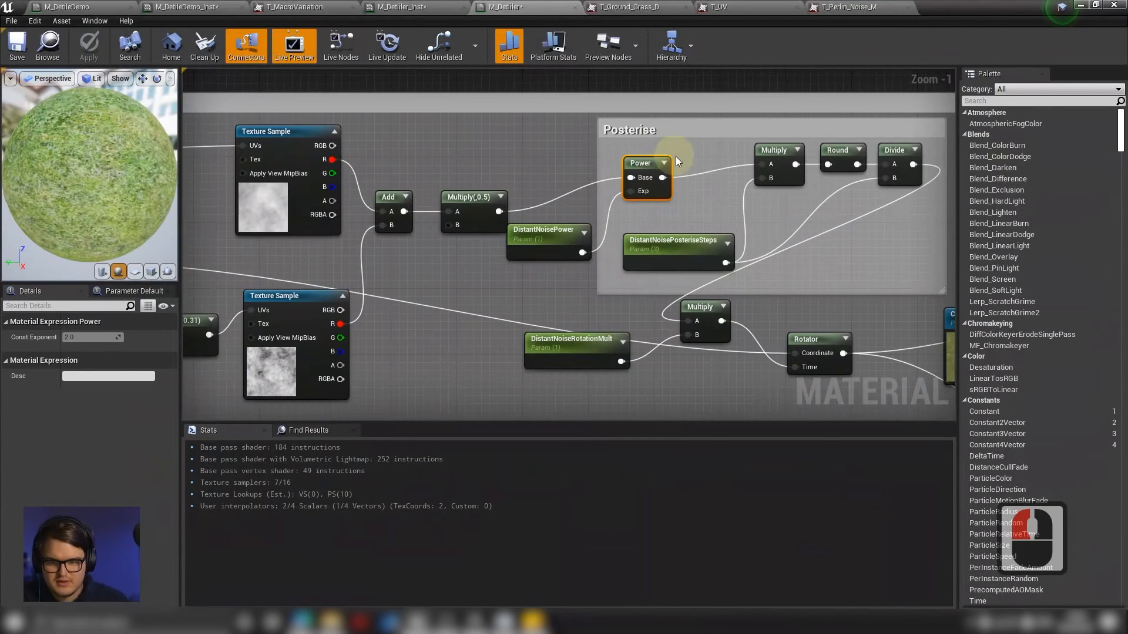
pyautogui.scroll(1, 675, 156)
pyautogui.moveTo(546, 254); pyautogui.dragTo(451, 292)
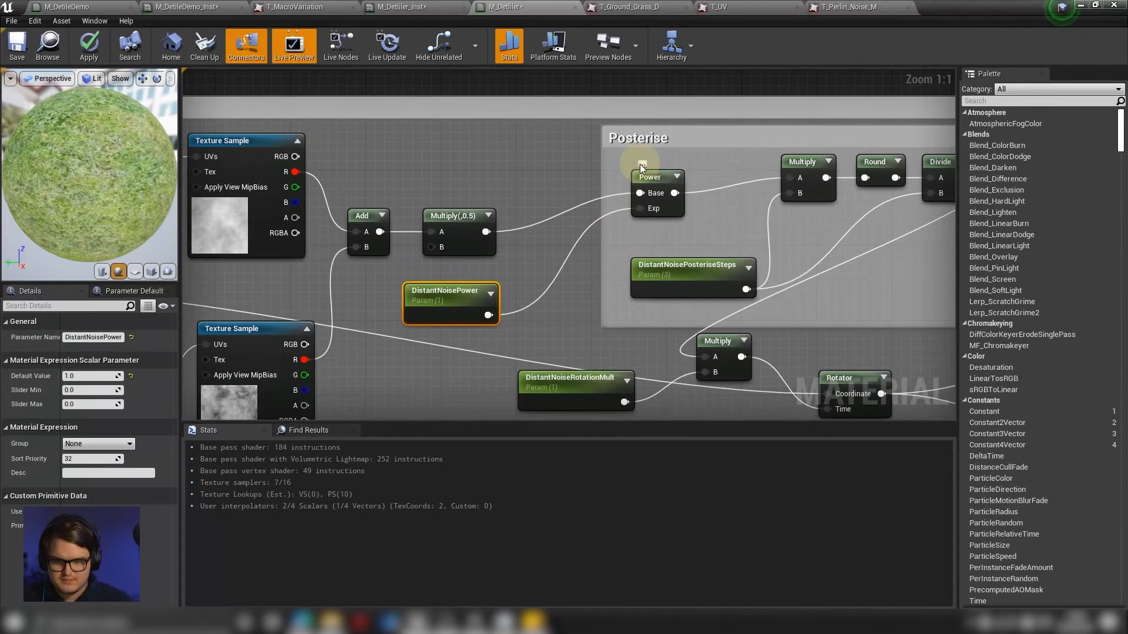
# Add a CheapContrast node in the Posterise group and move the Power node down beneath it.
pyautogui.rightClick(665, 156)
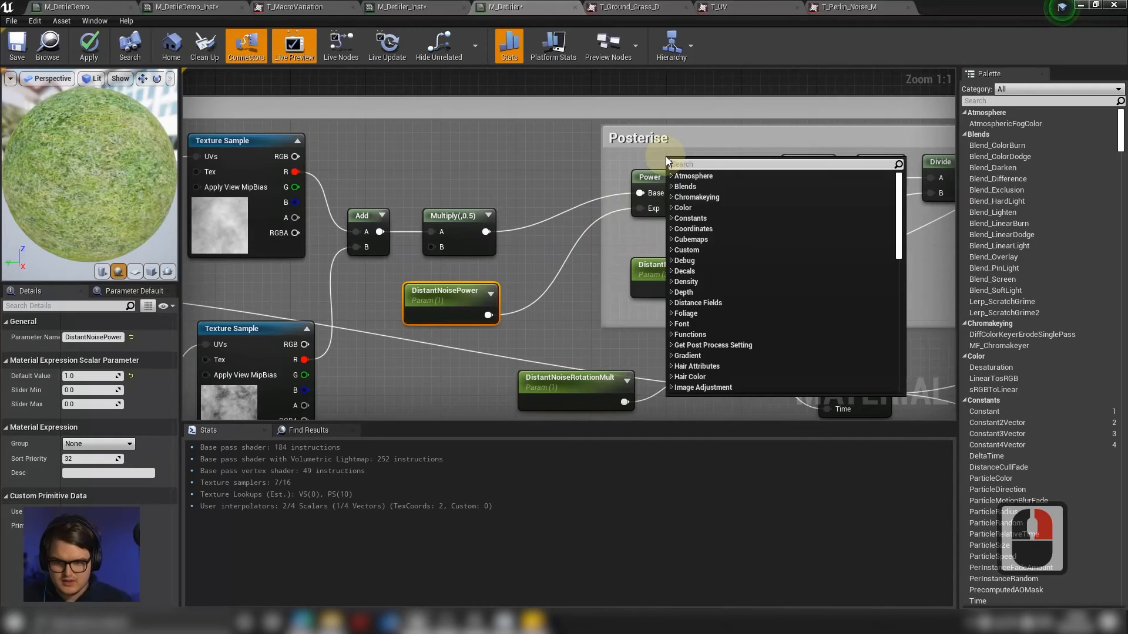
pyautogui.write('cheap')
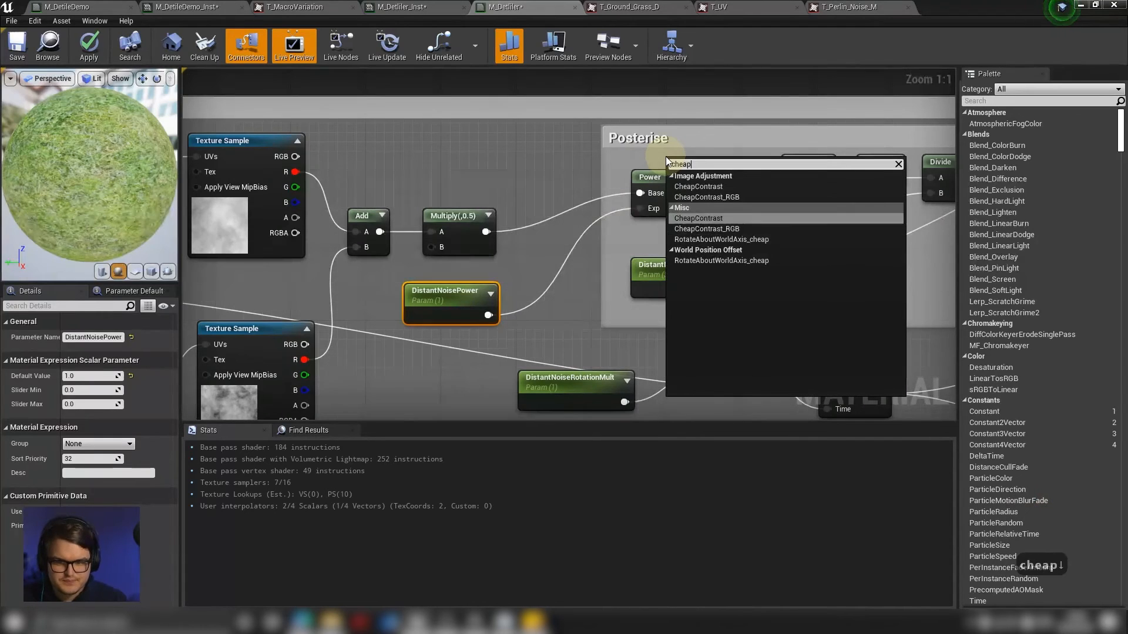
pyautogui.press('Return')
pyautogui.moveTo(482, 238); pyautogui.dragTo(703, 188)
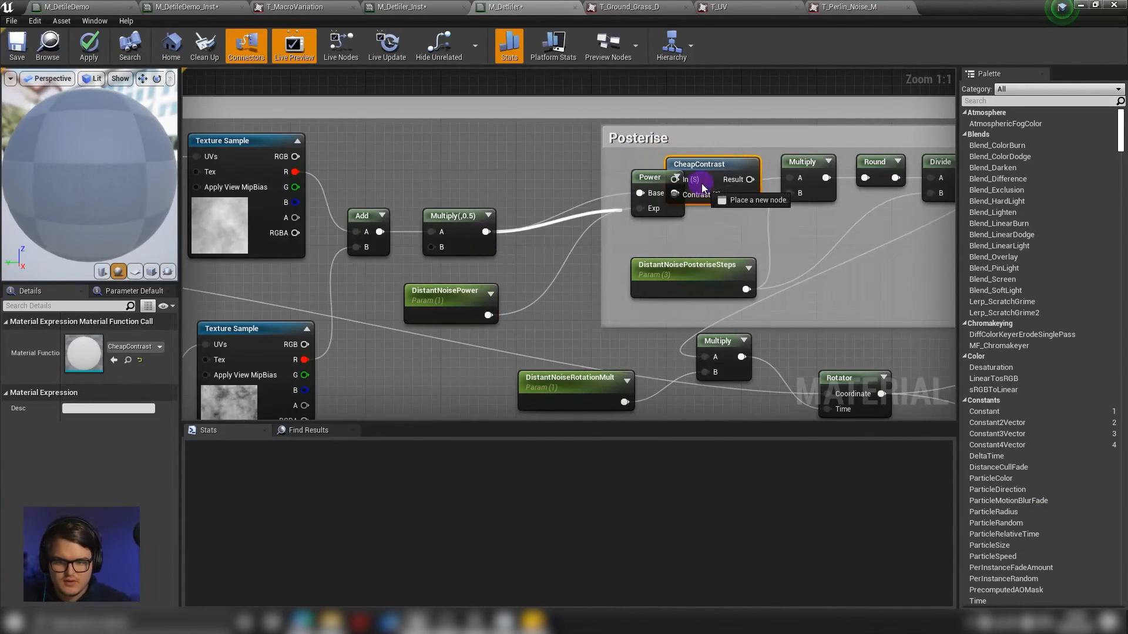
pyautogui.moveTo(630, 183); pyautogui.dragTo(575, 190)
pyautogui.click(656, 182)
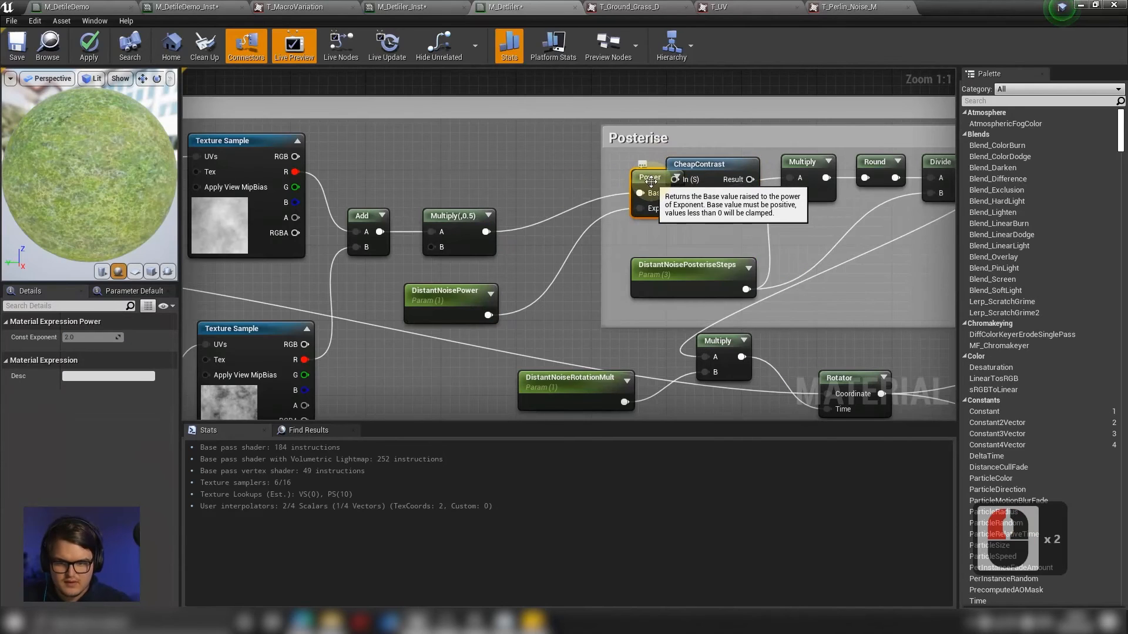
pyautogui.moveTo(653, 180); pyautogui.dragTo(641, 246)
# Rename the DistantNoisePower parameter as DistantNoiseContrast.
pyautogui.click(452, 299)
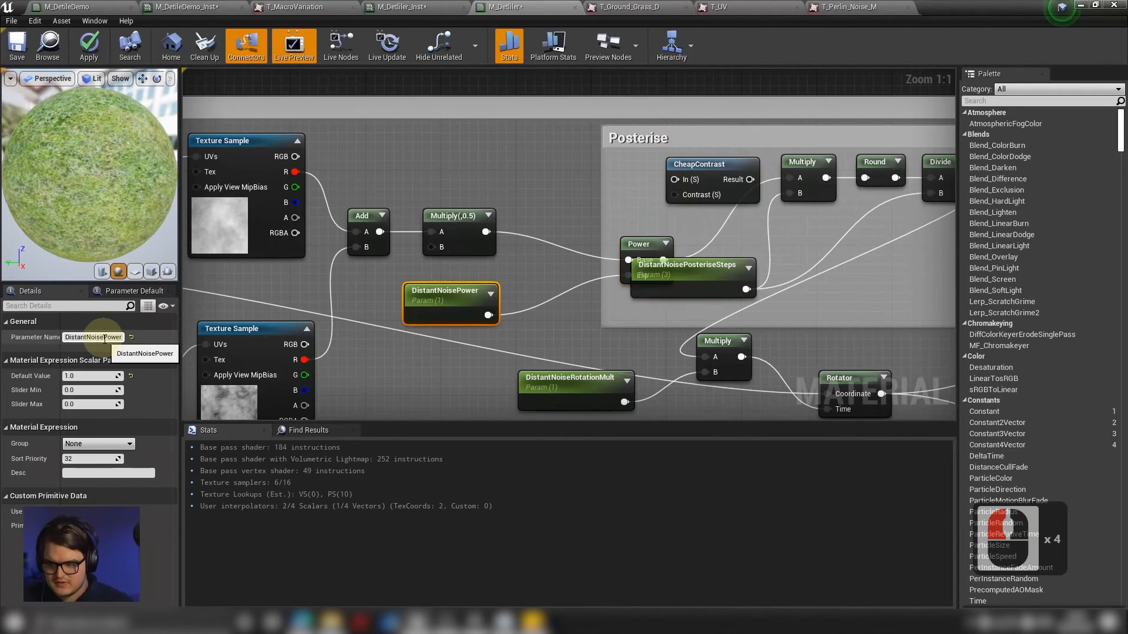
pyautogui.write('Con')
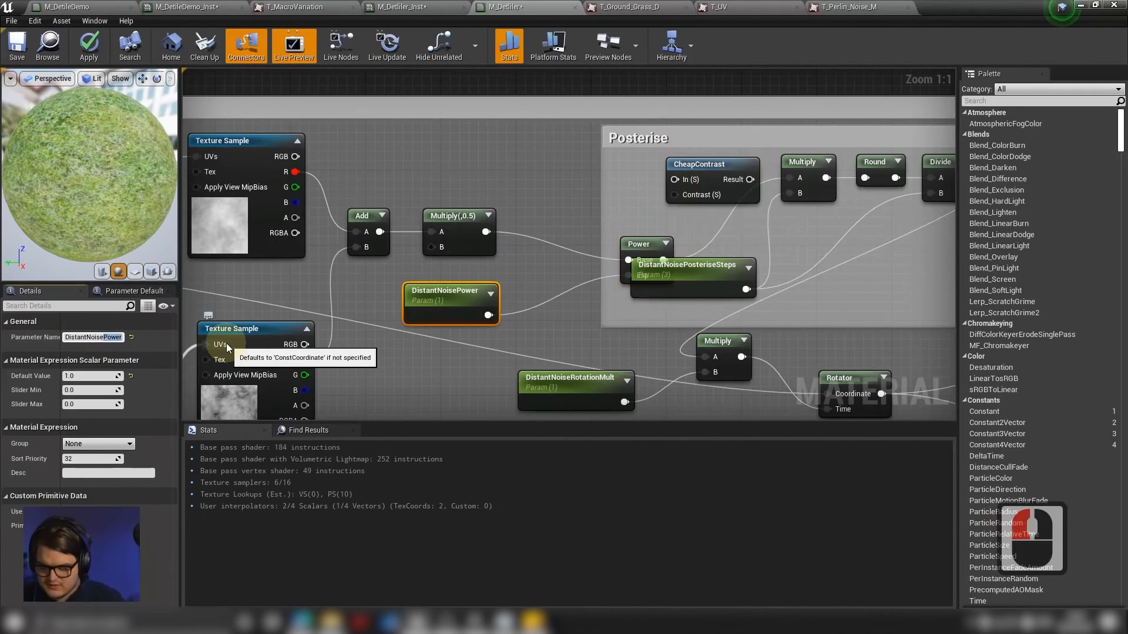
pyautogui.write('tra')
pyautogui.press('BackSpace')
pyautogui.write('rast')
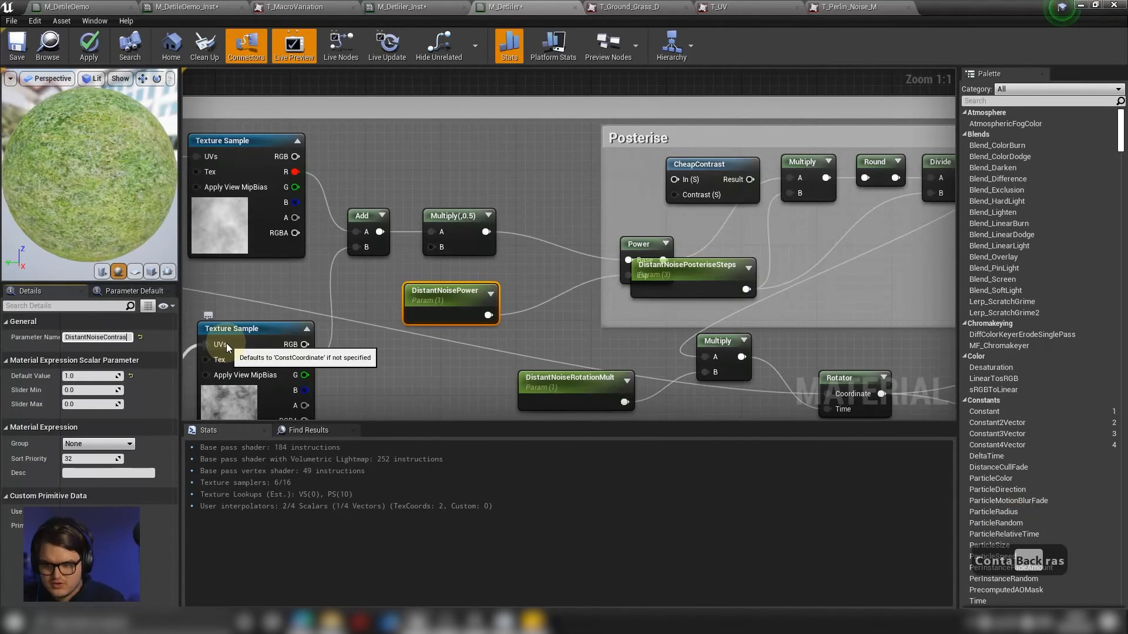
pyautogui.press('Return')
# Feed the 0.5 Multiply output into CheapContrast's In input and delete the Power node, lowering DistantNoisePosteriseSteps for room.
pyautogui.moveTo(693, 266); pyautogui.dragTo(701, 291)
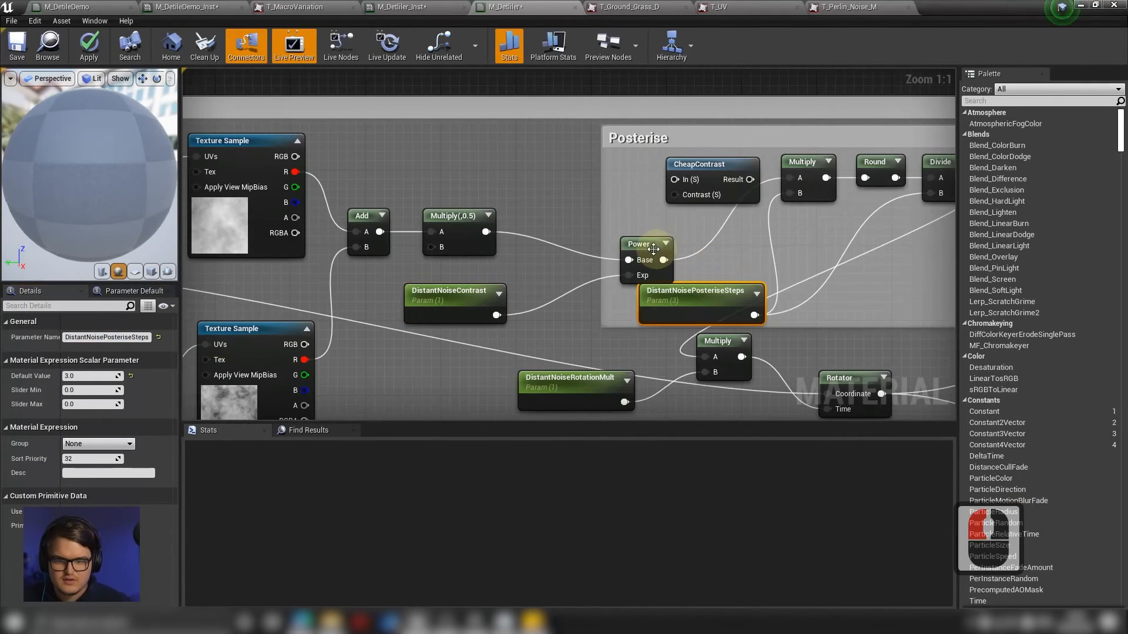
pyautogui.moveTo(648, 248); pyautogui.dragTo(682, 195)
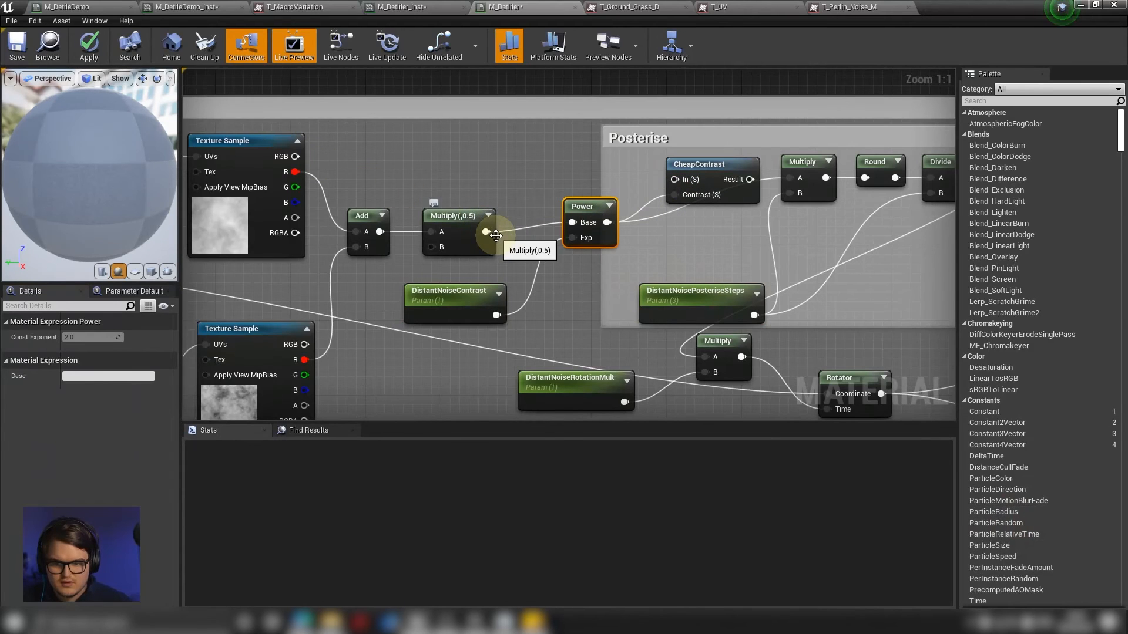
pyautogui.moveTo(489, 231); pyautogui.dragTo(668, 182)
pyautogui.click(585, 207)
pyautogui.press('Delete')
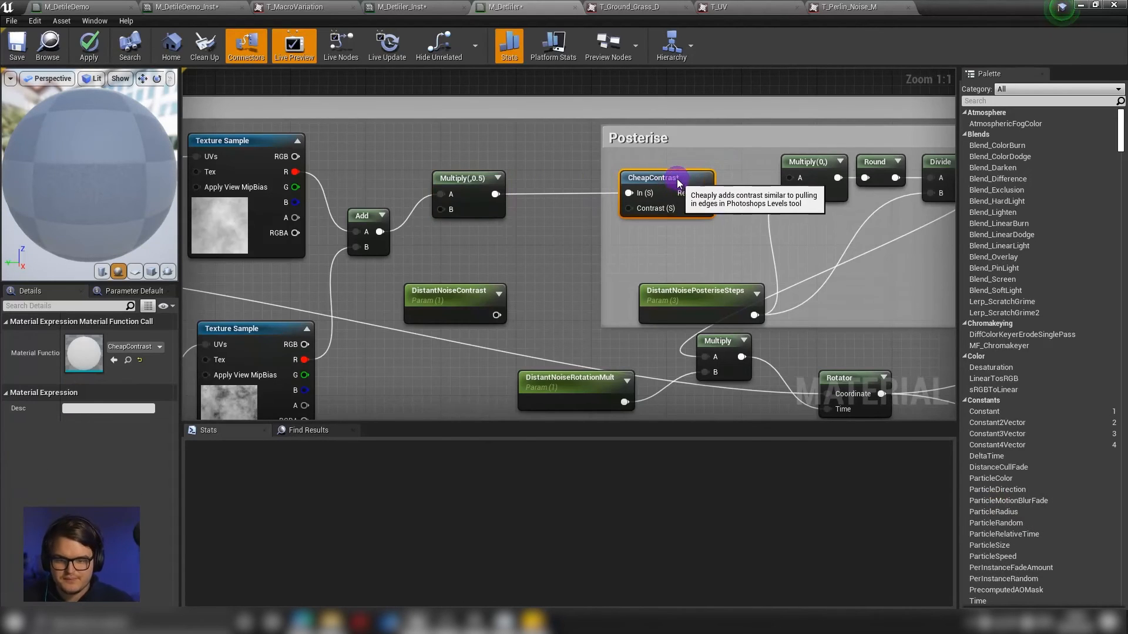
# Wire DistantNoiseContrast into CheapContrast's Contrast input and its Result into the Posterise Multiply's A, and apply the material.
pyautogui.moveTo(497, 316); pyautogui.dragTo(640, 208)
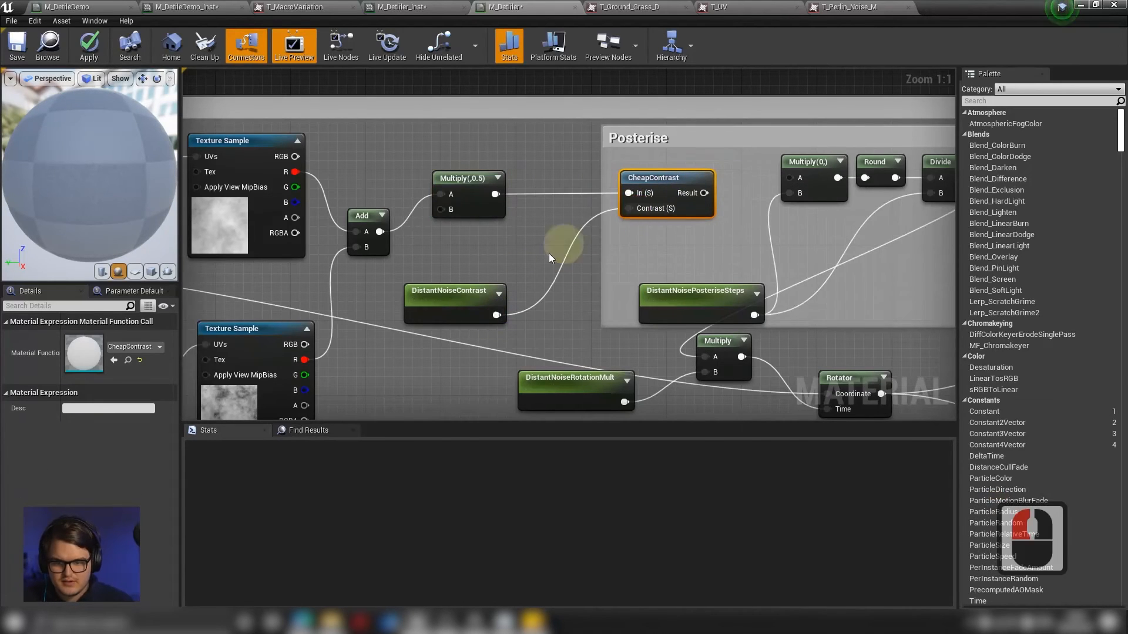
pyautogui.moveTo(465, 290); pyautogui.dragTo(519, 250)
pyautogui.moveTo(535, 264); pyautogui.dragTo(517, 276, button='right')
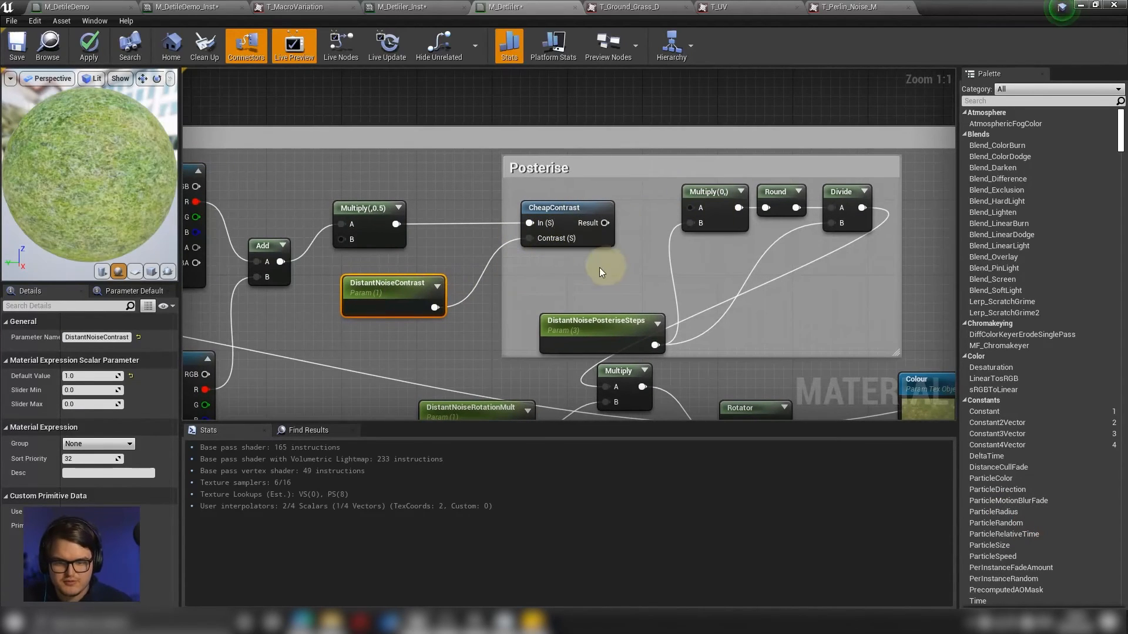
pyautogui.moveTo(634, 262); pyautogui.dragTo(600, 256, button='right')
pyautogui.moveTo(570, 216); pyautogui.dragTo(661, 203)
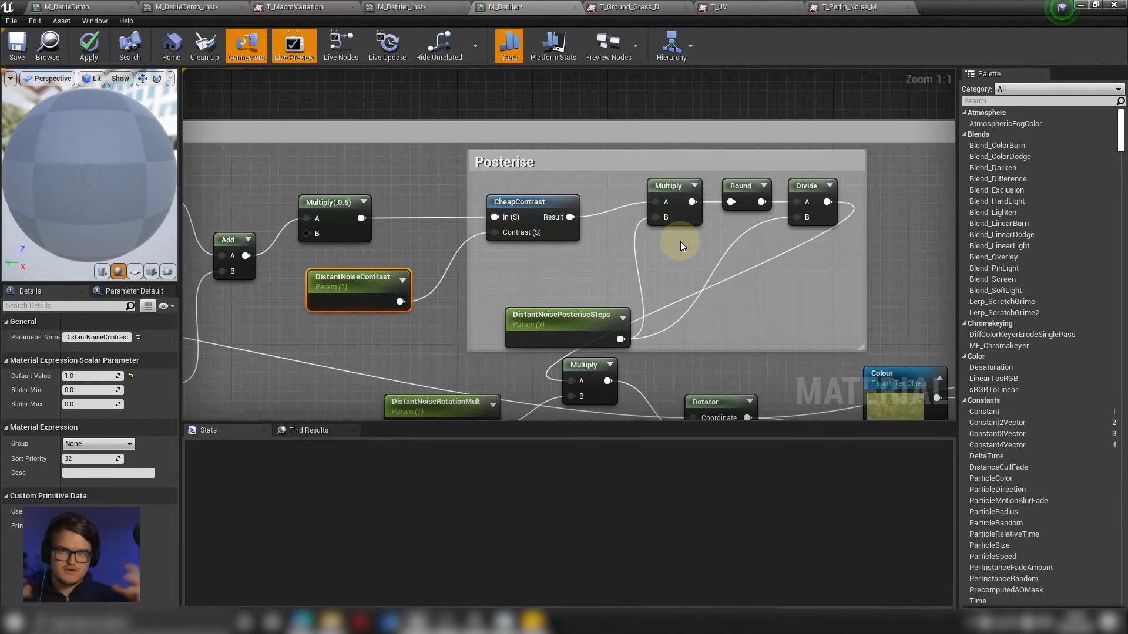
pyautogui.click(96, 51)
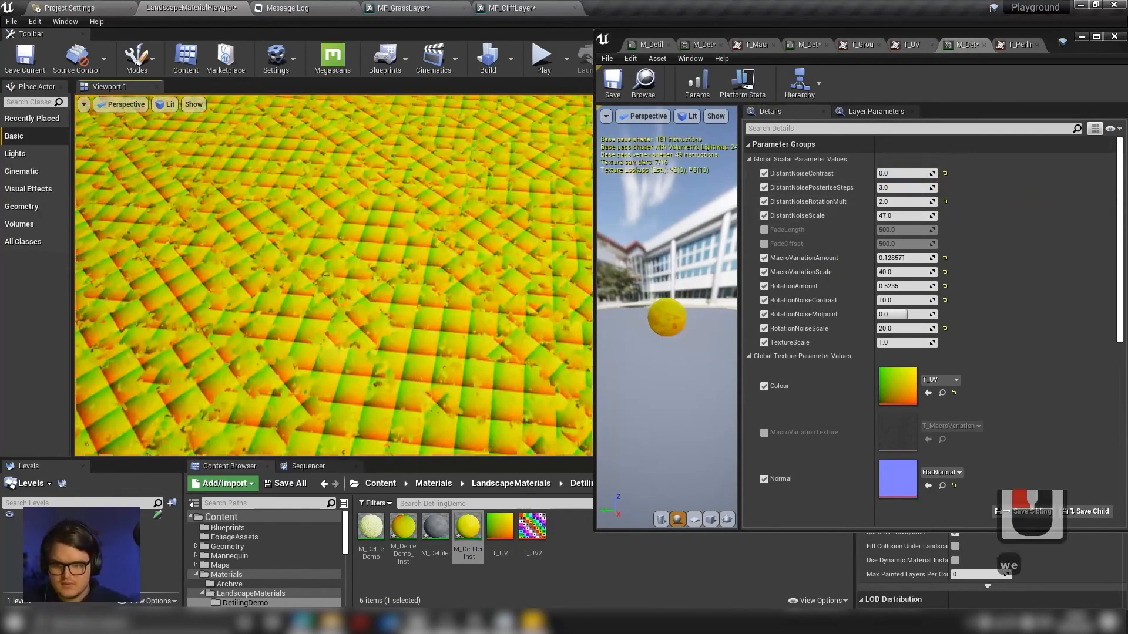
# Raise DistantNoiseContrast to 0.590475 in the M_Detiler_Inst instance.
pyautogui.moveTo(325, 340); pyautogui.dragTo(325, 340, button='right')
pyautogui.moveTo(900, 174); pyautogui.dragTo(903, 174)
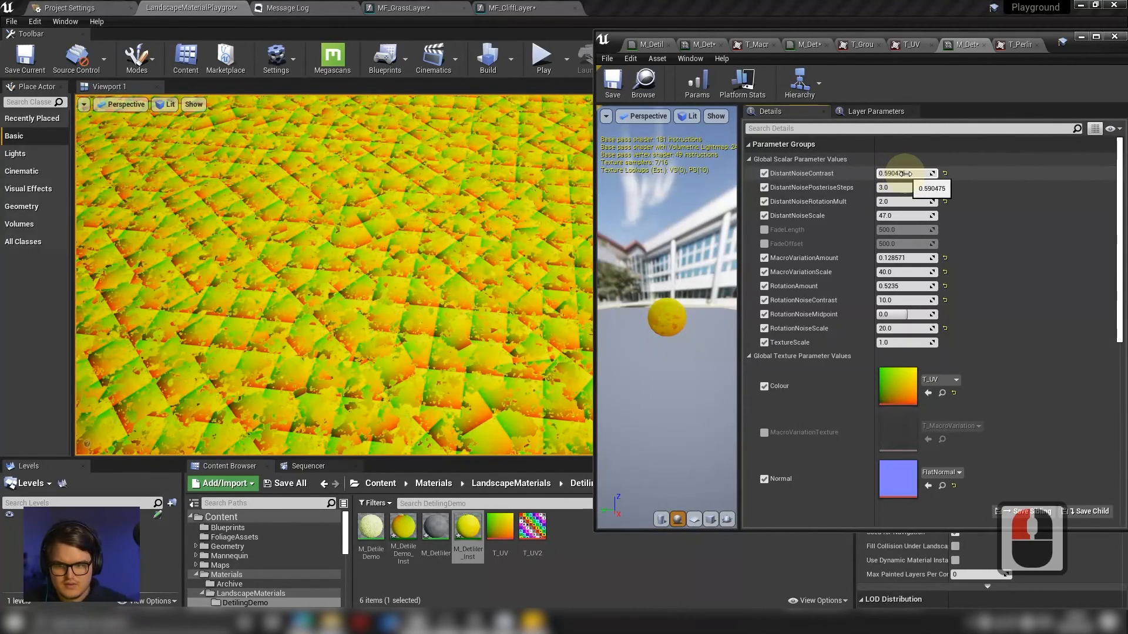
# Fly over the landscape to examine how the contrast setting breaks up the distant tiling.
pyautogui.moveTo(435, 264); pyautogui.dragTo(434, 264, button='right')
pyautogui.press('w')
pyautogui.press('e')
pyautogui.press('q')
pyautogui.press('e')
pyautogui.press('s')
pyautogui.press('s')
pyautogui.press('e')
pyautogui.press('w')
pyautogui.moveTo(275, 305); pyautogui.dragTo(274, 305, button='right')
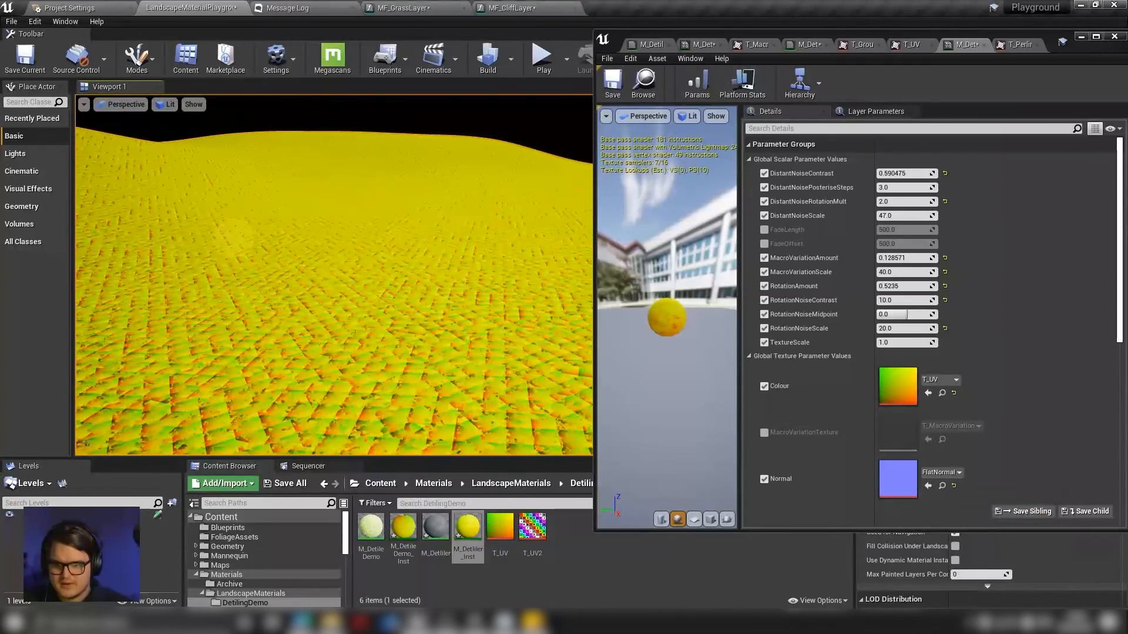
# In the M_Detiler graph, extend the DistantNoise comment box to enclose the DistantNoiseScale, TexCoord and TextureScale nodes.
pyautogui.moveTo(244, 235); pyautogui.dragTo(360, 244, button='right')
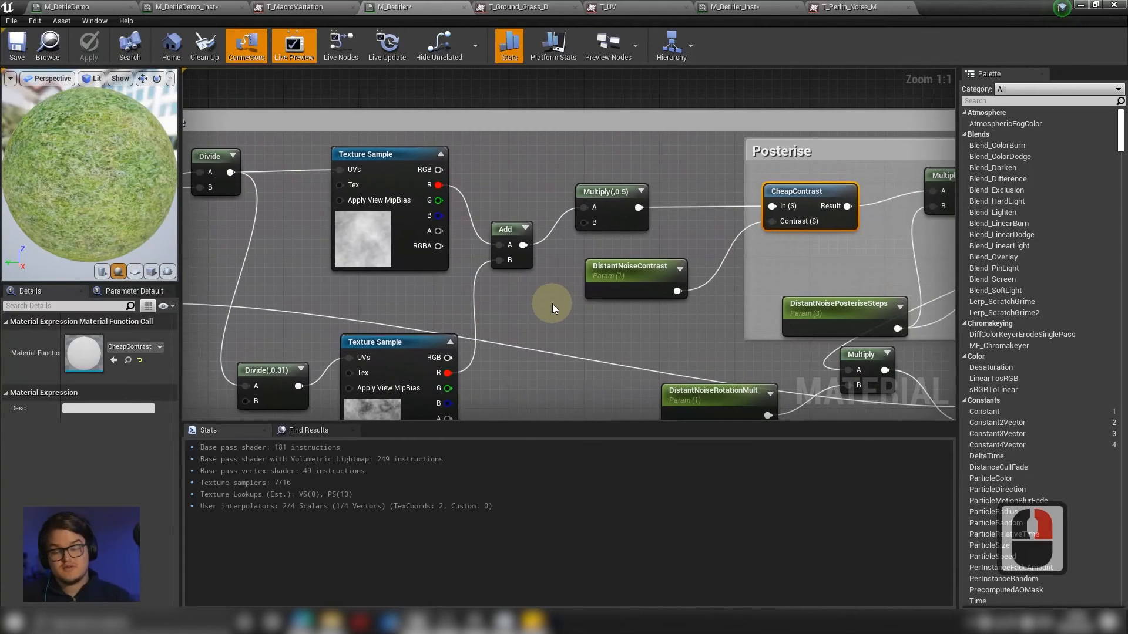
pyautogui.moveTo(714, 163); pyautogui.dragTo(603, 154, button='right')
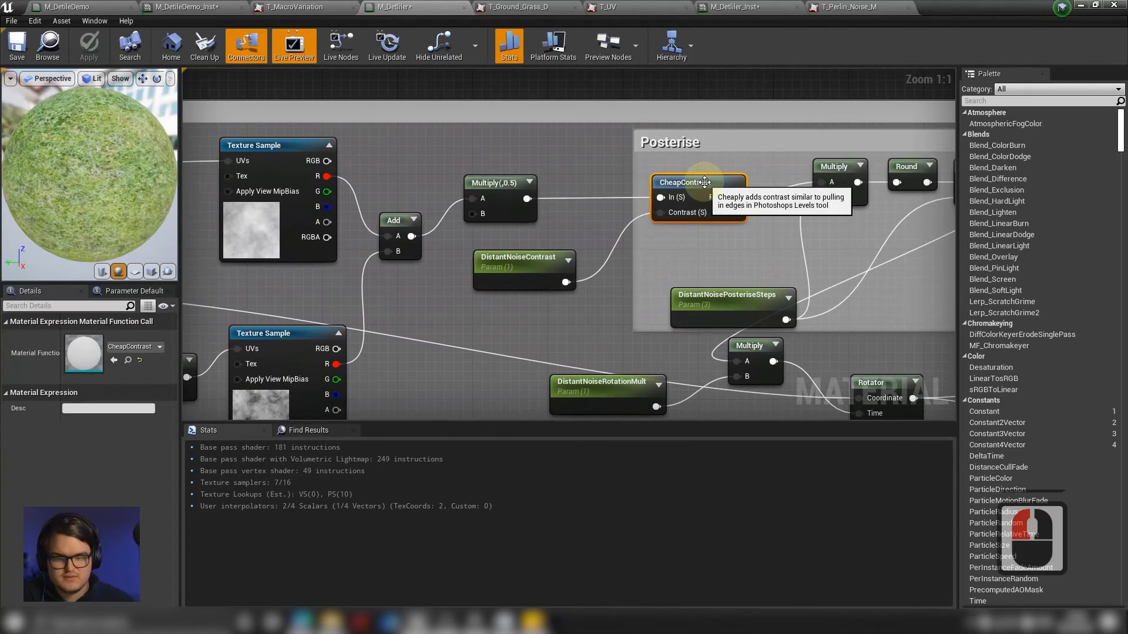
pyautogui.moveTo(576, 168); pyautogui.dragTo(399, 191, button='right')
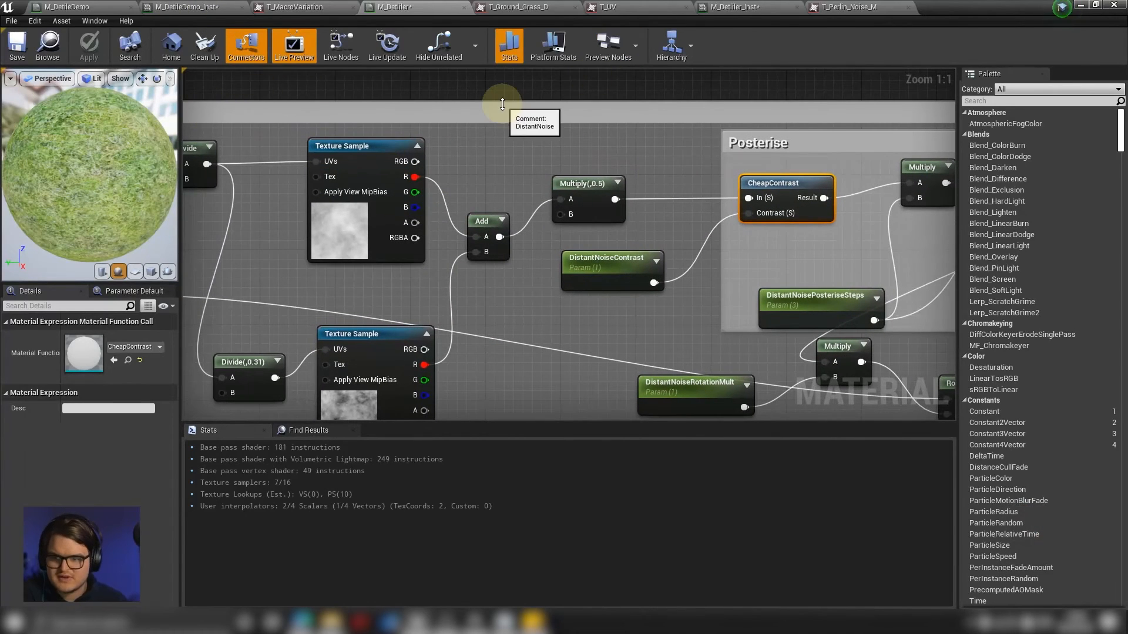
pyautogui.moveTo(445, 216); pyautogui.dragTo(452, 180, button='right')
pyautogui.scroll(-2, 452, 181)
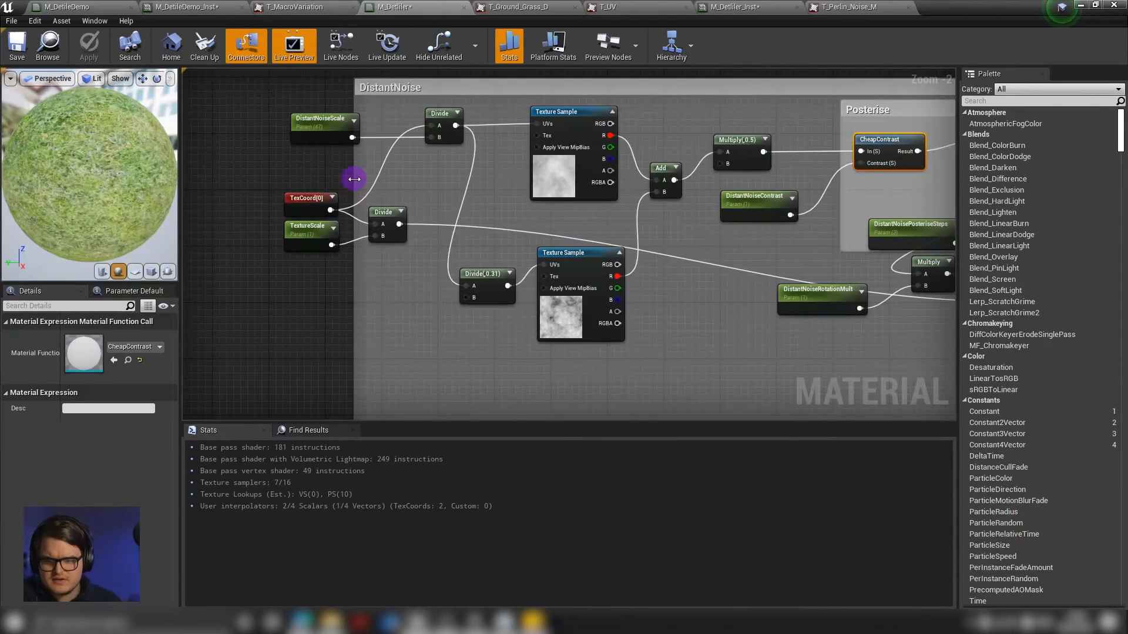
pyautogui.moveTo(354, 179); pyautogui.dragTo(261, 181)
# Trace the DistantNoise graph from the noise samples through to the colour and normal Texture Sample nodes.
pyautogui.moveTo(530, 204); pyautogui.dragTo(383, 236, button='right')
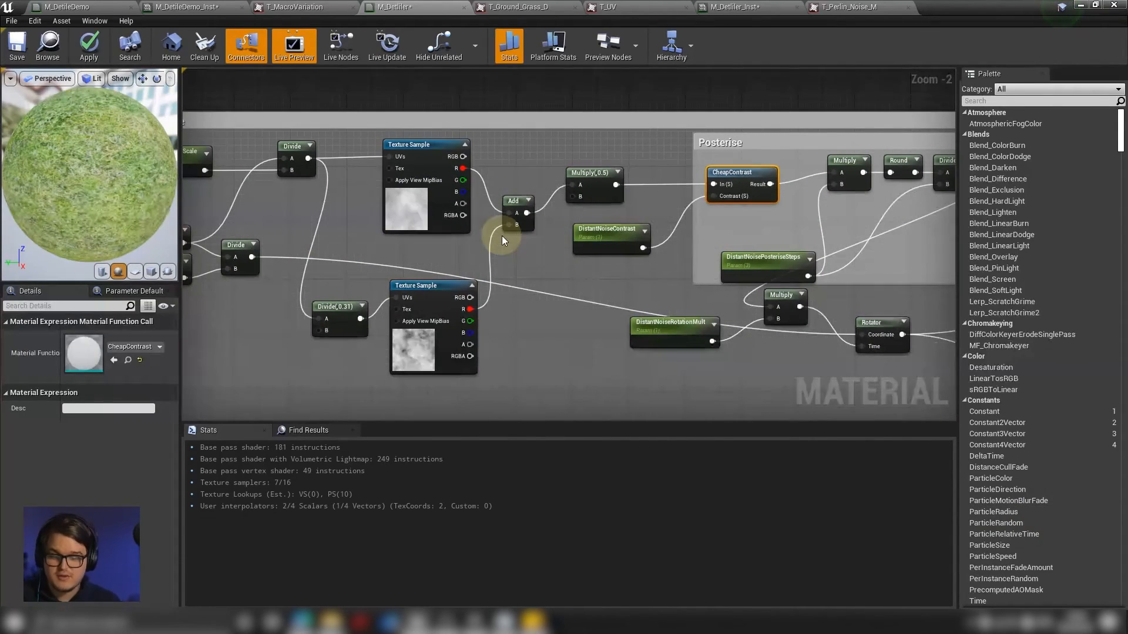
pyautogui.moveTo(501, 235); pyautogui.dragTo(600, 226, button='right')
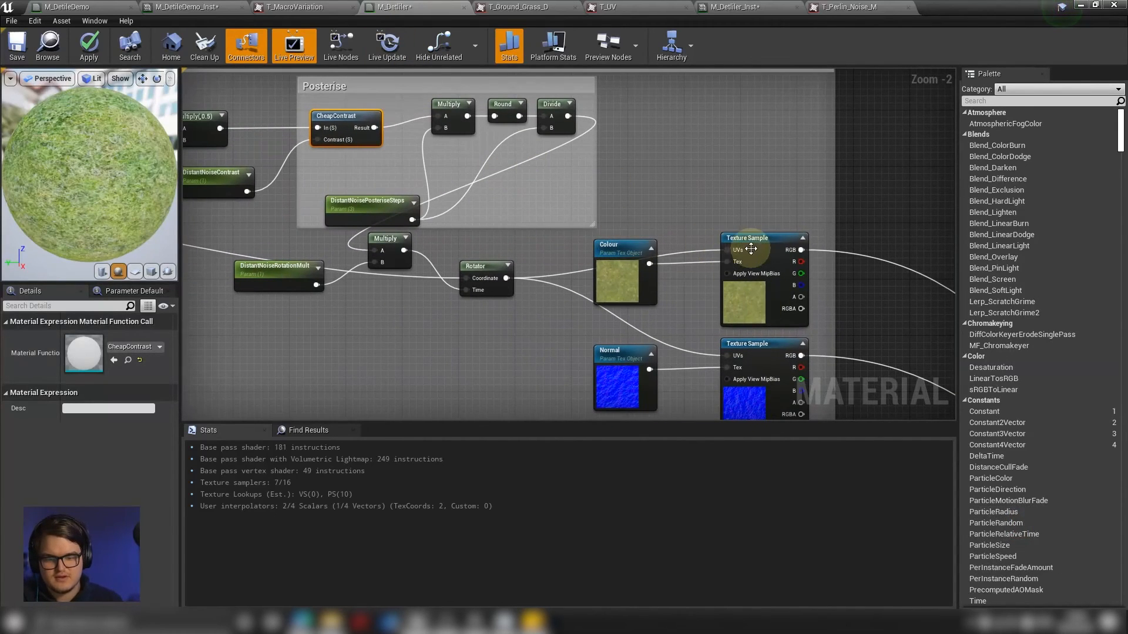
pyautogui.click(759, 267)
pyautogui.click(762, 357)
pyautogui.moveTo(476, 221); pyautogui.dragTo(710, 272, button='right')
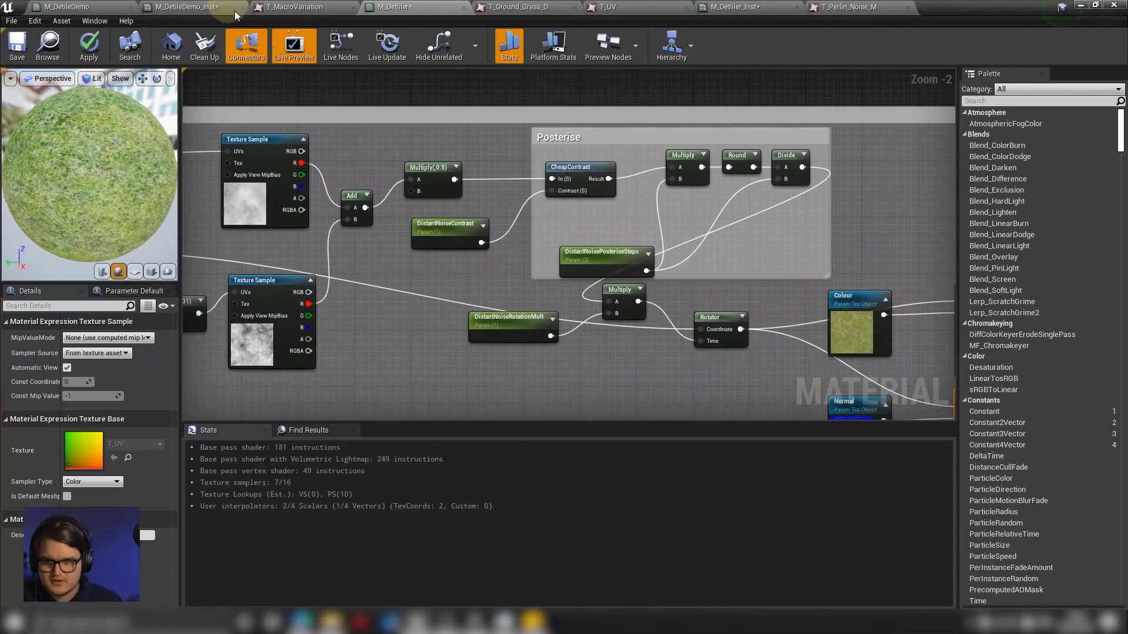
# Restore the editor window and, in the M_Detiler_Inst instance, override FadeLength and FadeOffset with a value of 1.
pyautogui.doubleClick(946, 6)
pyautogui.moveTo(458, 305); pyautogui.dragTo(445, 297, button='right')
pyautogui.click(972, 52)
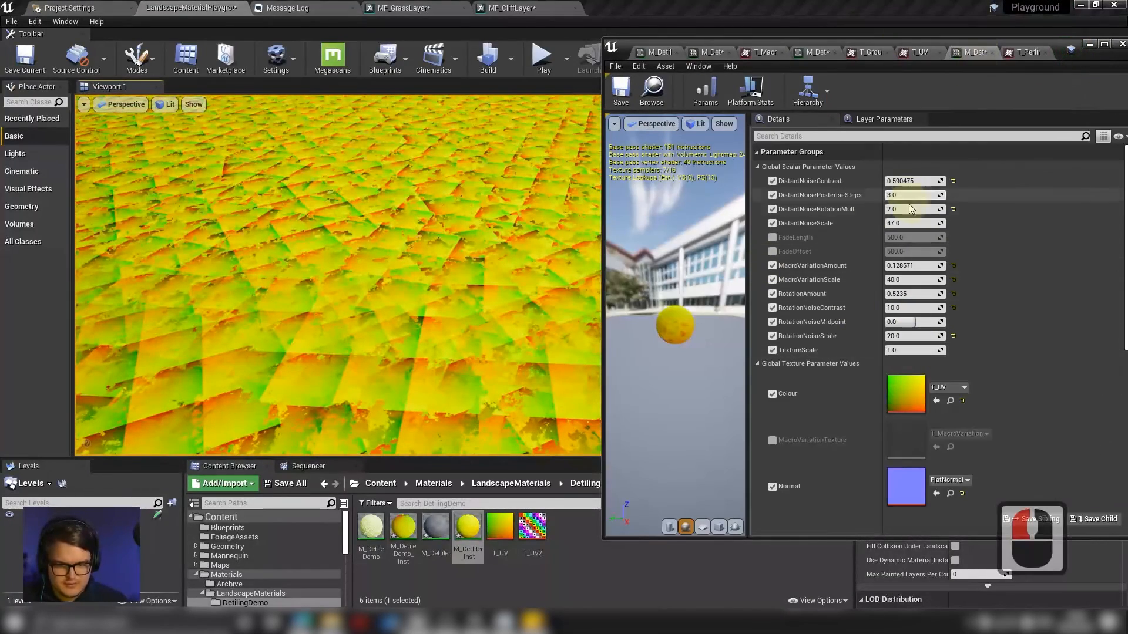
pyautogui.click(772, 237)
pyautogui.click(773, 251)
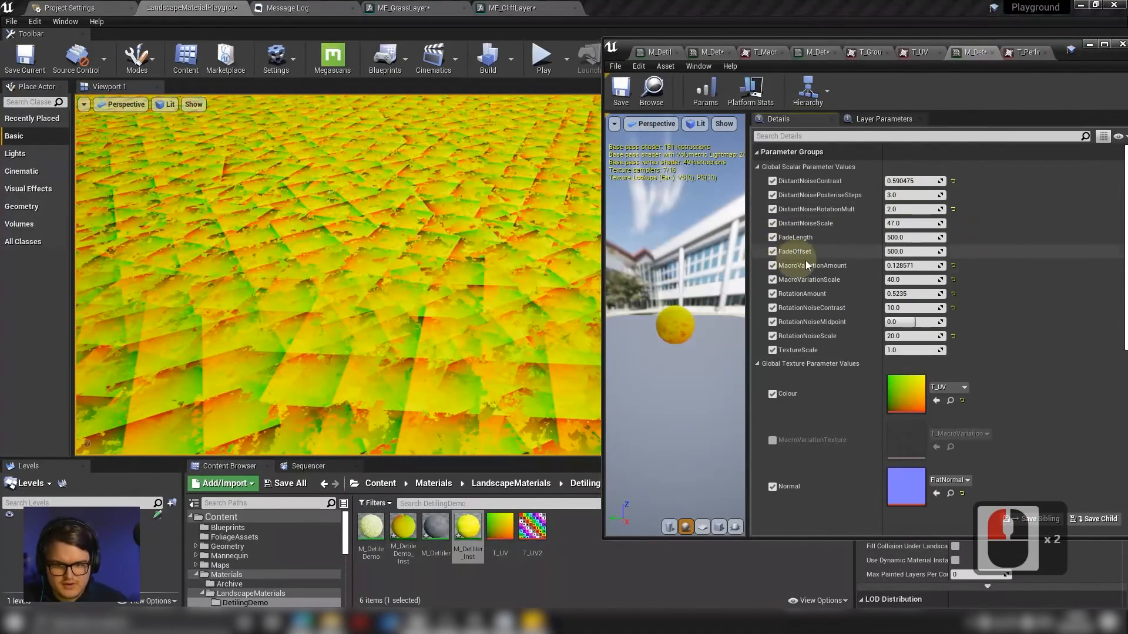
pyautogui.write('1')
pyautogui.press('Tab')
pyautogui.click(926, 252)
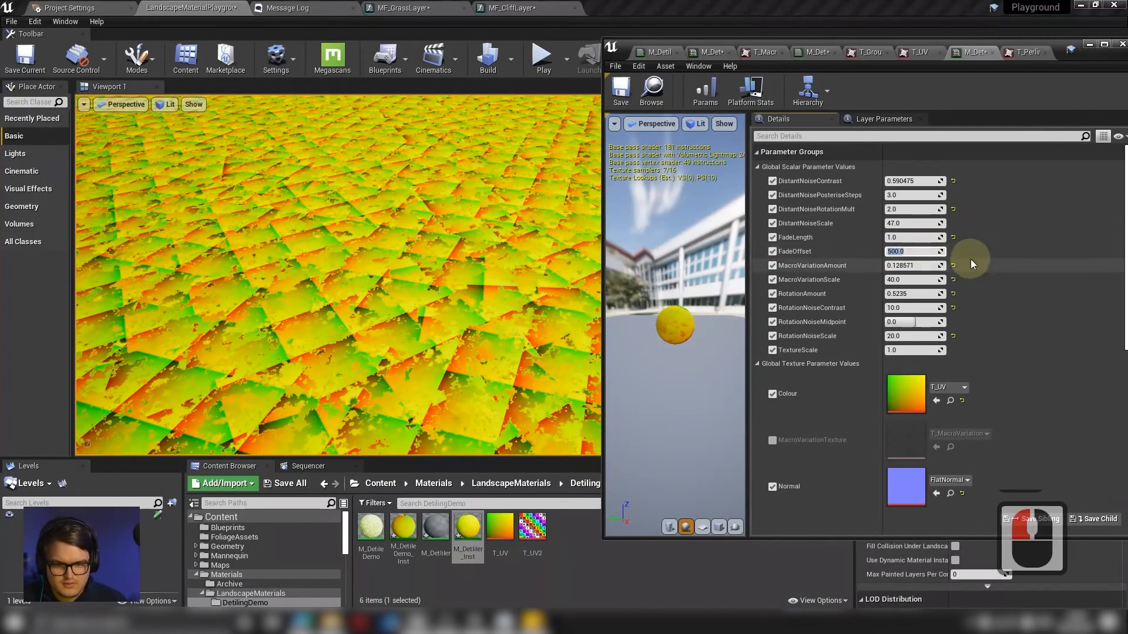
pyautogui.write('1')
pyautogui.click(1017, 254)
# Fly over and close to the landscape to examine the noise rotation pattern with the shortened fade.
pyautogui.moveTo(517, 259); pyautogui.dragTo(382, 302, button='right')
pyautogui.press('s')
pyautogui.press('q')
pyautogui.press('w')
pyautogui.press('w')
pyautogui.press('e')
pyautogui.press('s')
pyautogui.press('w')
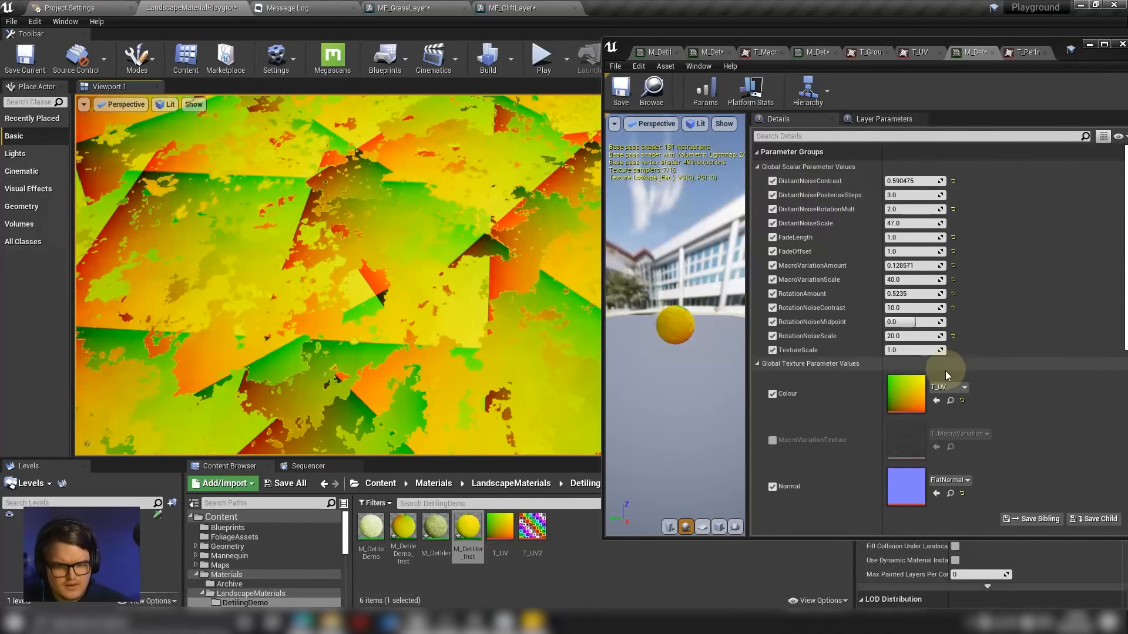
# Assign Albedo_4K_sbglpdp0_Damp_Mud as the instance's Colour texture.
pyautogui.click(955, 385)
pyautogui.write('m')
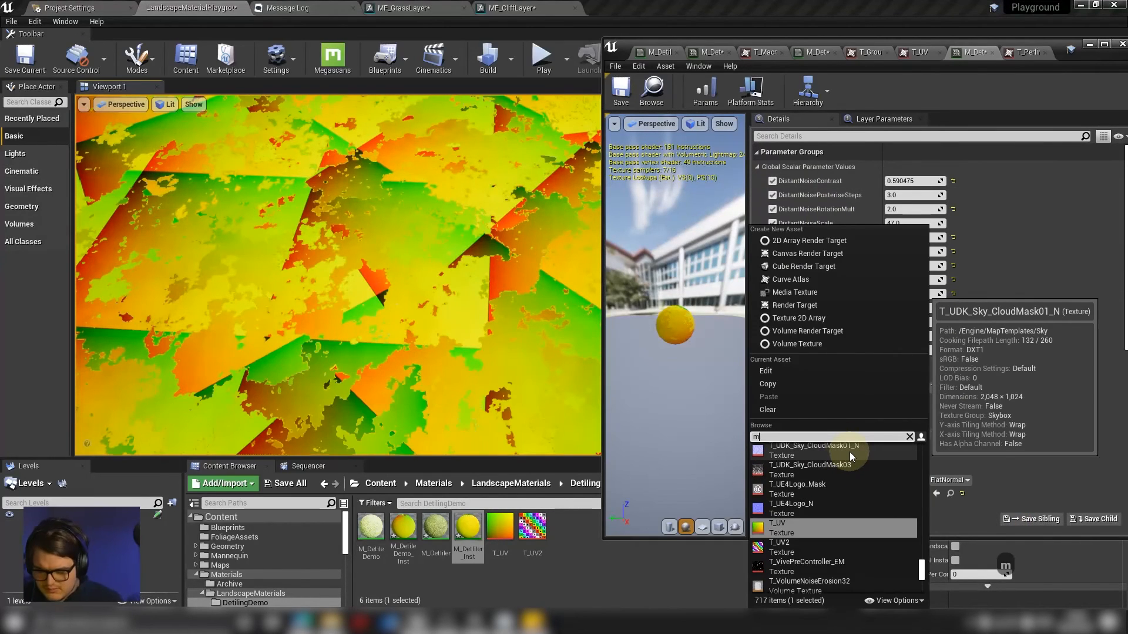
pyautogui.write('ud')
pyautogui.press('Down')
pyautogui.press('Return')
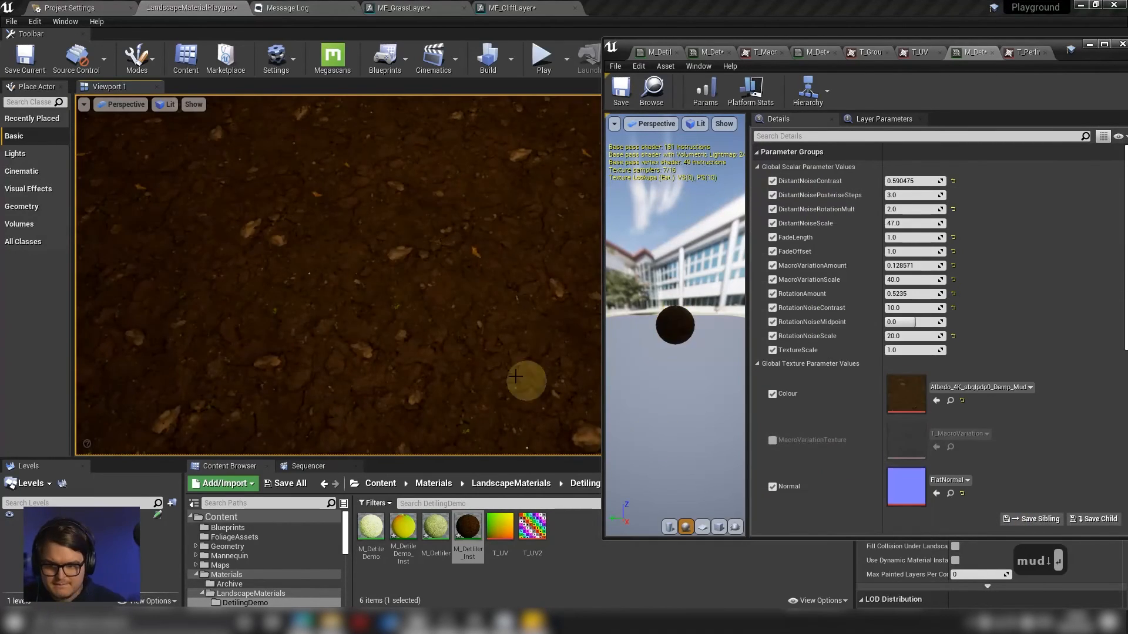
# Move in close to the ground to inspect the noise blend edges on the damp mud texture.
pyautogui.moveTo(516, 376); pyautogui.dragTo(488, 350, button='right')
pyautogui.press('w')
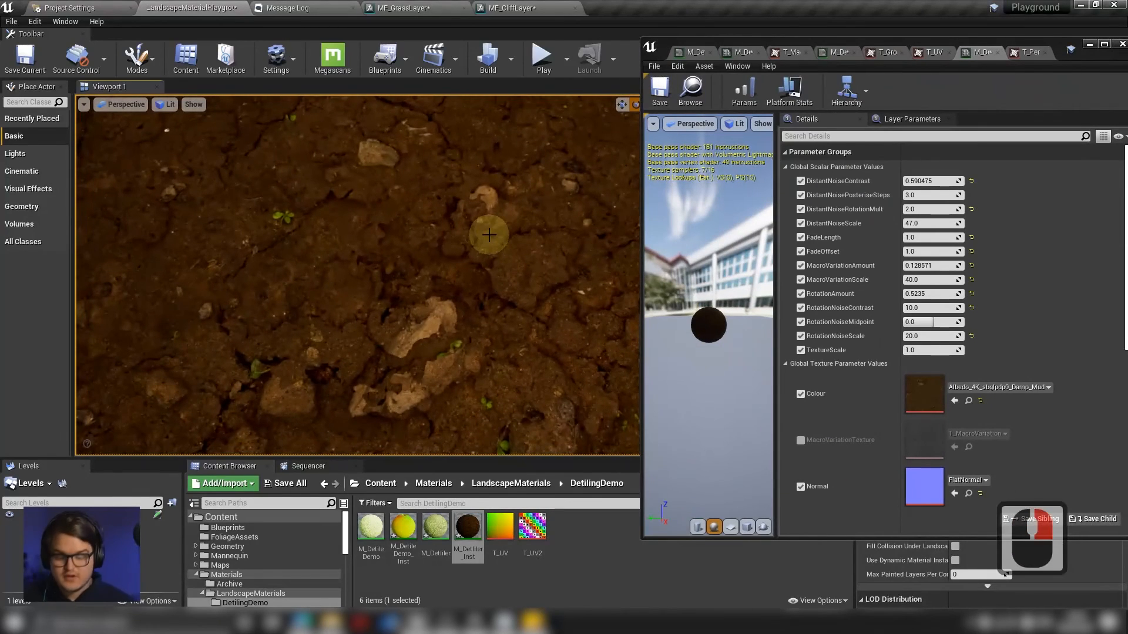
pyautogui.moveTo(489, 234)
pyautogui.mouseDown(button='right')
pyautogui.moveTo(478, 255)
pyautogui.moveTo(477, 244)
pyautogui.mouseUp(button='right')
pyautogui.press('d')
pyautogui.press('w')
pyautogui.press('q')
pyautogui.press('q')
pyautogui.press('a')
pyautogui.press('a')
pyautogui.press('w')
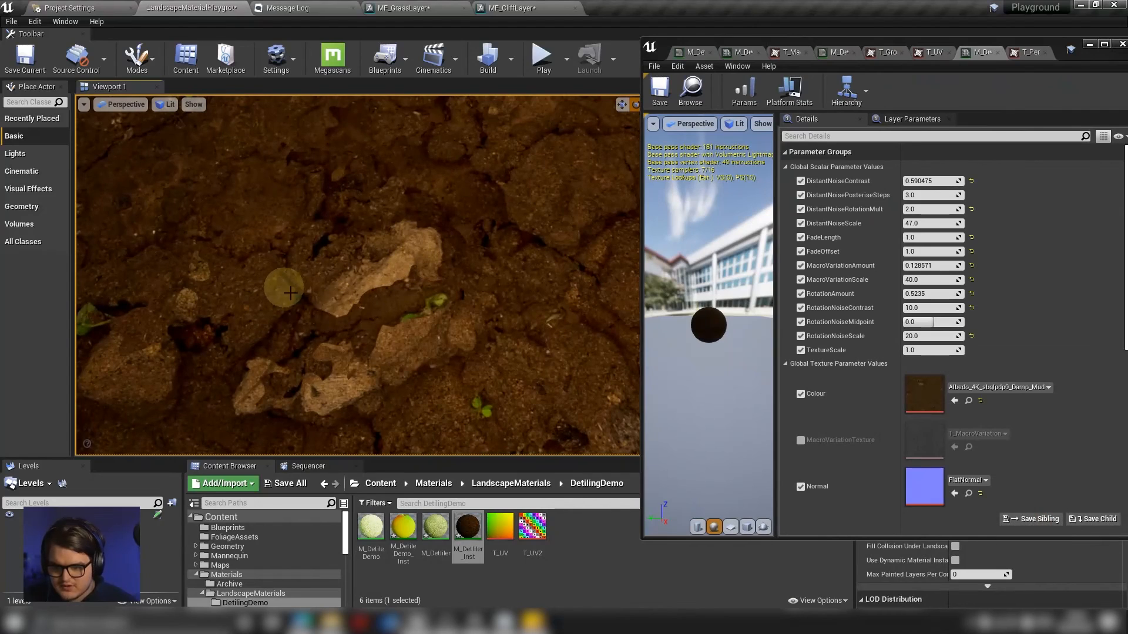
# Assign T_UV as the instance's Colour texture again.
pyautogui.click(998, 390)
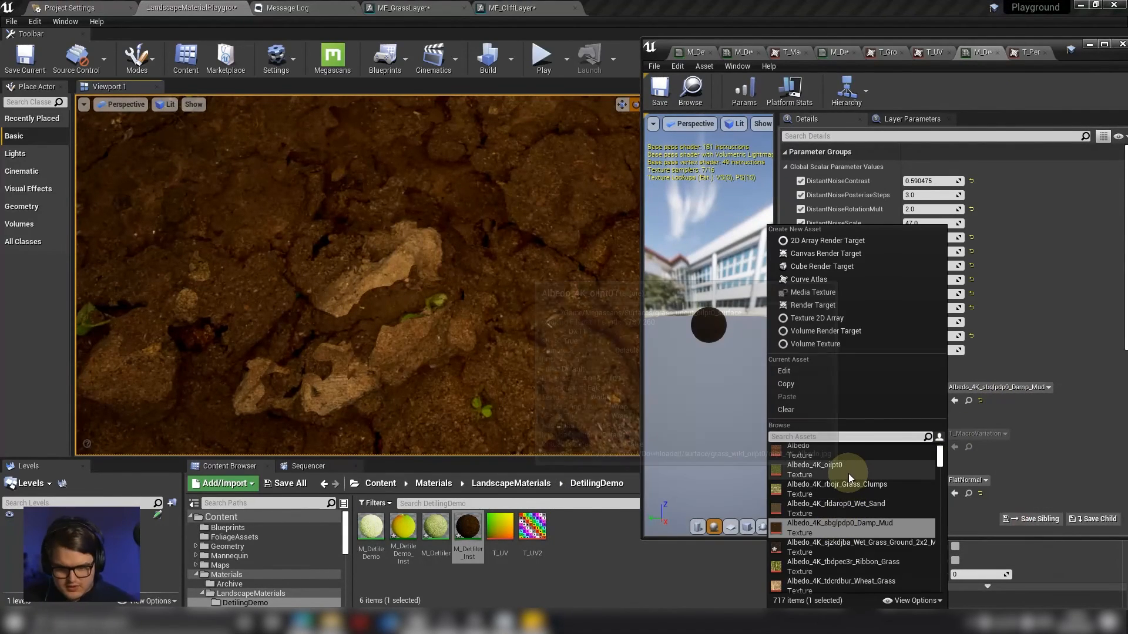
pyautogui.write('uv')
pyautogui.press('Down')
pyautogui.press('Down')
pyautogui.press('Down')
pyautogui.press('Down')
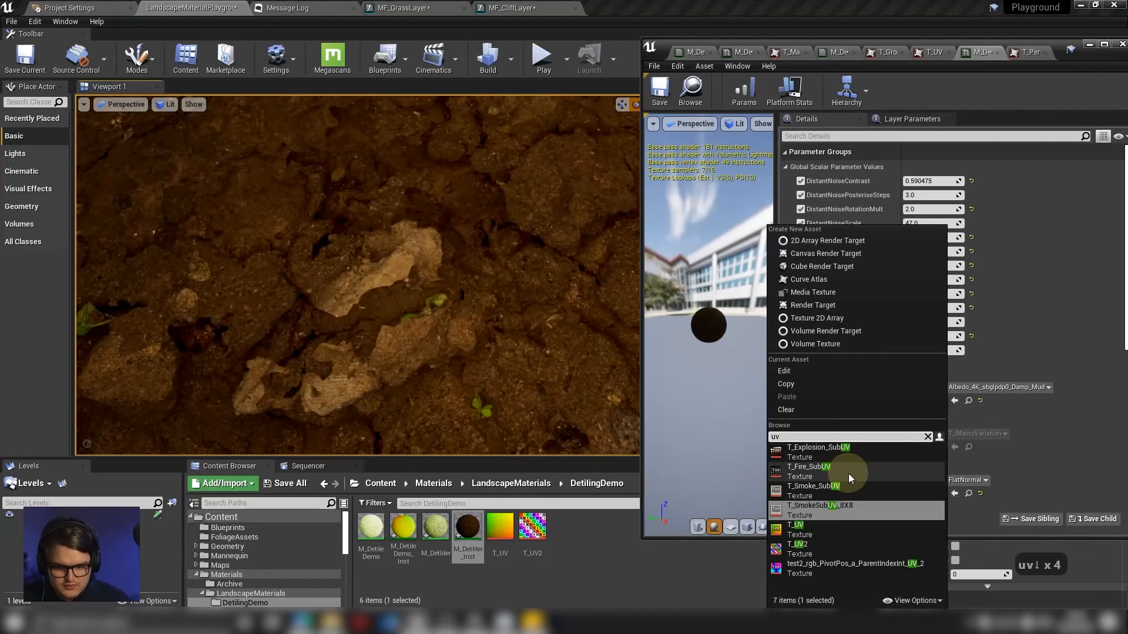
pyautogui.press('Down')
pyautogui.press('Return')
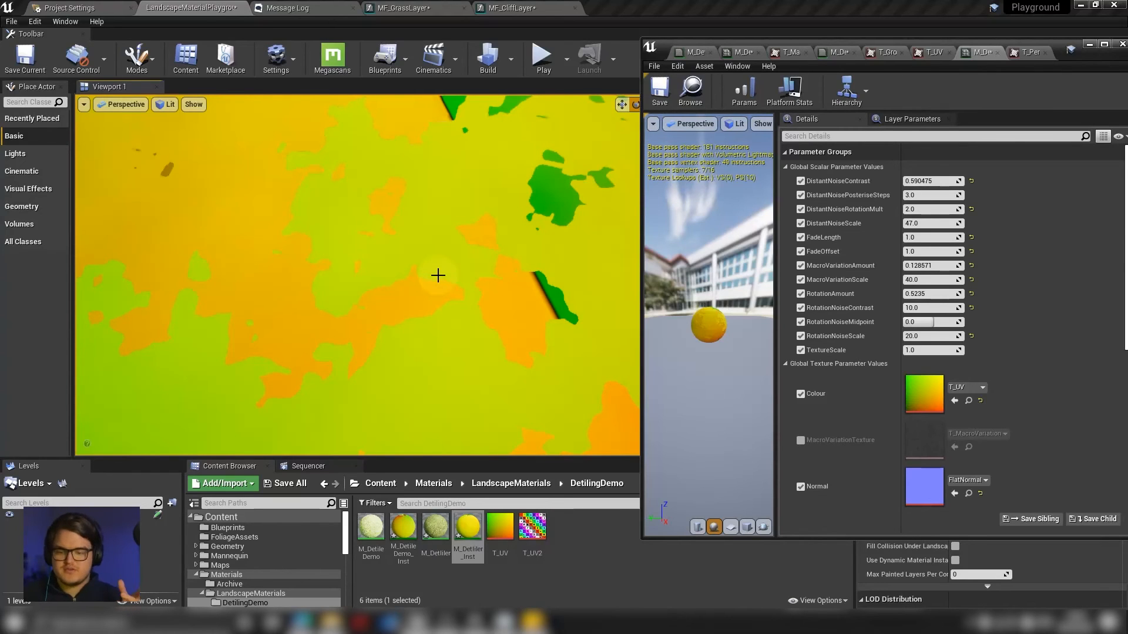
# Raise and tilt the viewport camera to examine the rotated UV patches across the landscape.
pyautogui.press('q')
pyautogui.moveTo(438, 275)
pyautogui.mouseDown(button='right')
pyautogui.moveTo(440, 191)
pyautogui.moveTo(414, 197)
pyautogui.moveTo(439, 275)
pyautogui.mouseUp(button='right')
pyautogui.moveTo(482, 335); pyautogui.dragTo(512, 323, button='right')
pyautogui.press('e')
pyautogui.moveTo(408, 236)
pyautogui.mouseDown(button='right')
pyautogui.moveTo(408, 288)
pyautogui.moveTo(411, 217)
pyautogui.mouseUp(button='right')
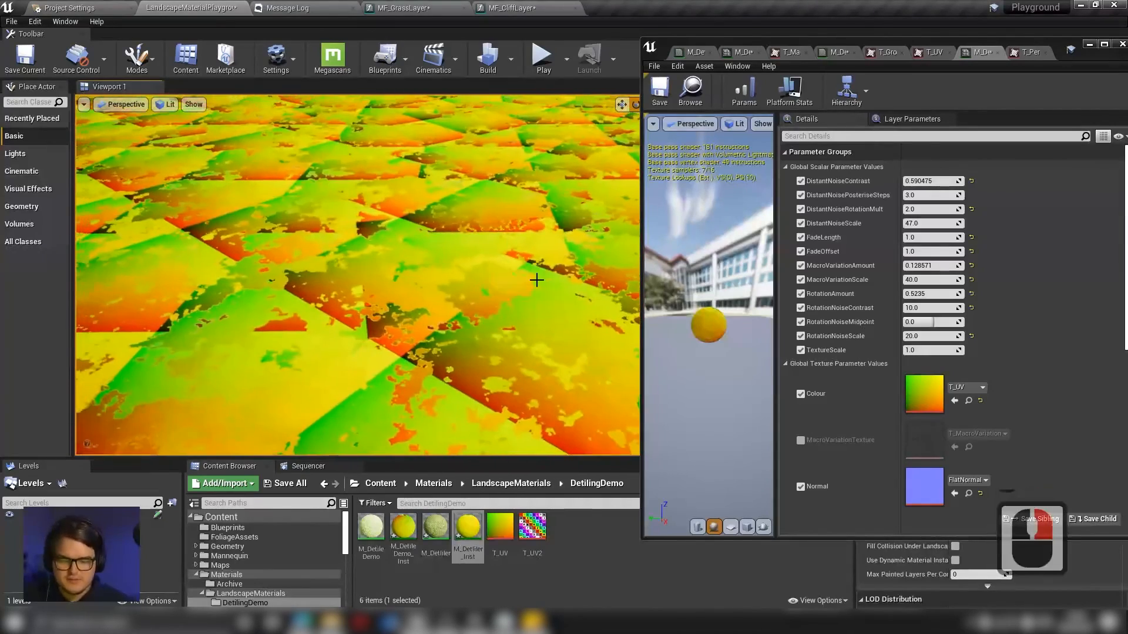
# Assign Albedo_4K_sbglpdp0_Damp_Mud as the material instance's Colour texture in place of T_UV.
pyautogui.click(970, 393)
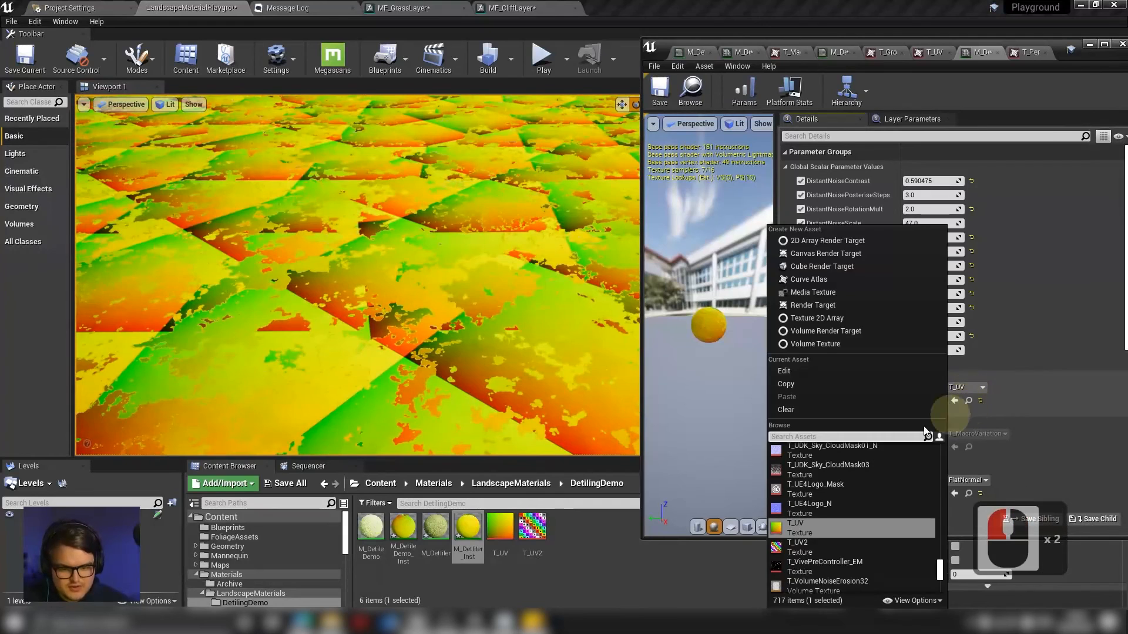
pyautogui.click(820, 436)
pyautogui.write('mud')
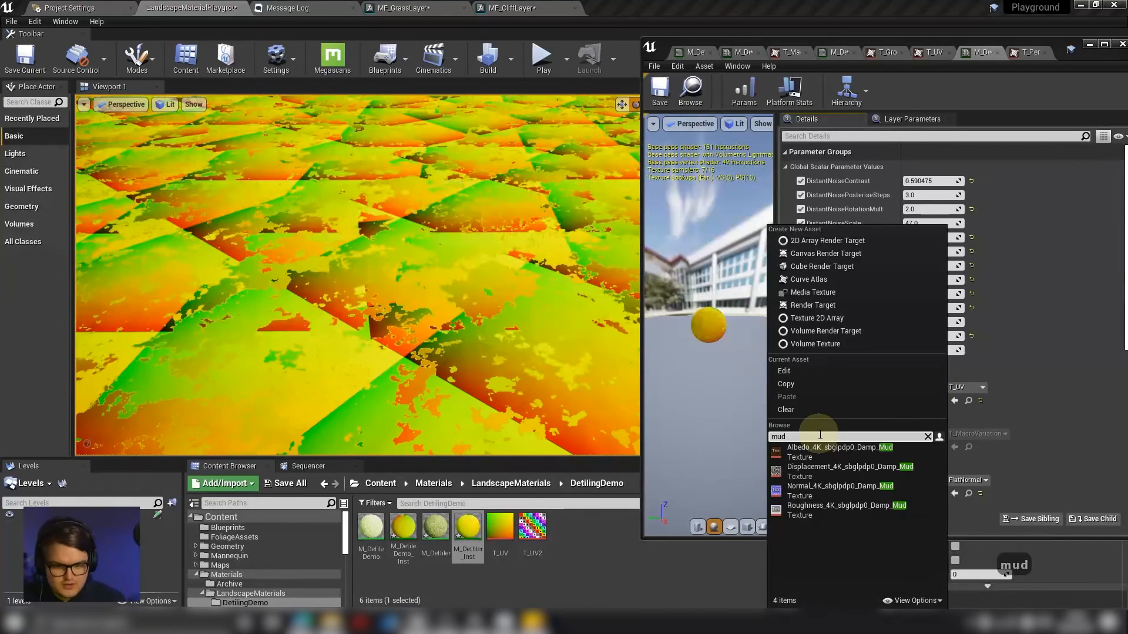
pyautogui.press('Down')
pyautogui.press('Return')
# Assign Normal_4K_sbglpdp0_Damp_Mud as the material instance's Normal texture.
pyautogui.click(975, 480)
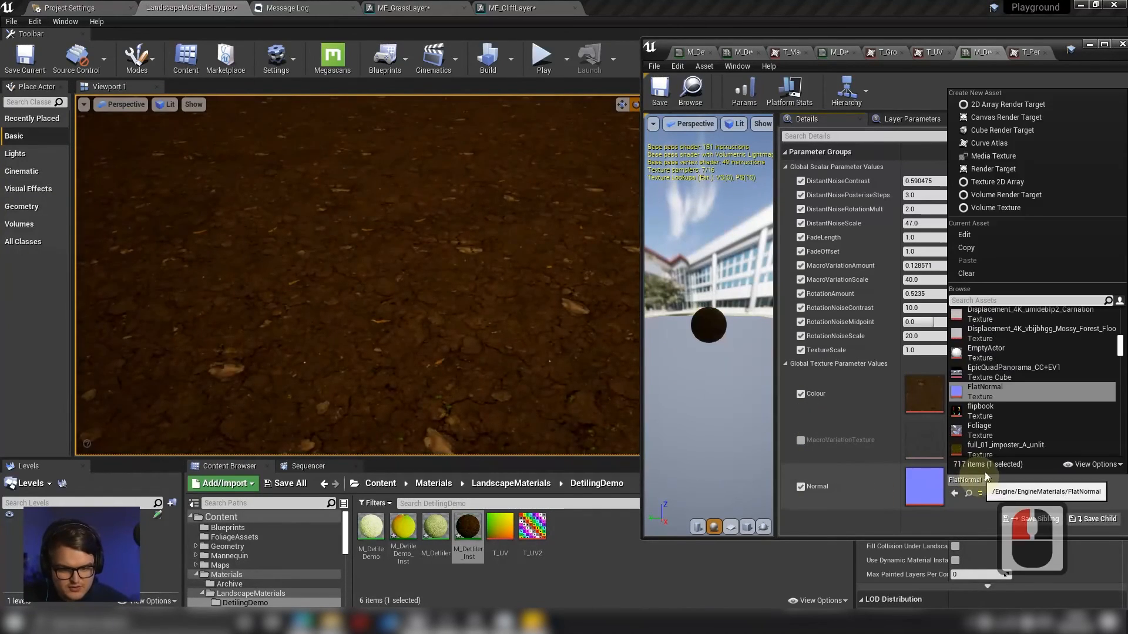
pyautogui.click(996, 301)
pyautogui.write('normal')
pyautogui.press('Down')
pyautogui.hotkey('ctrl', 'a')
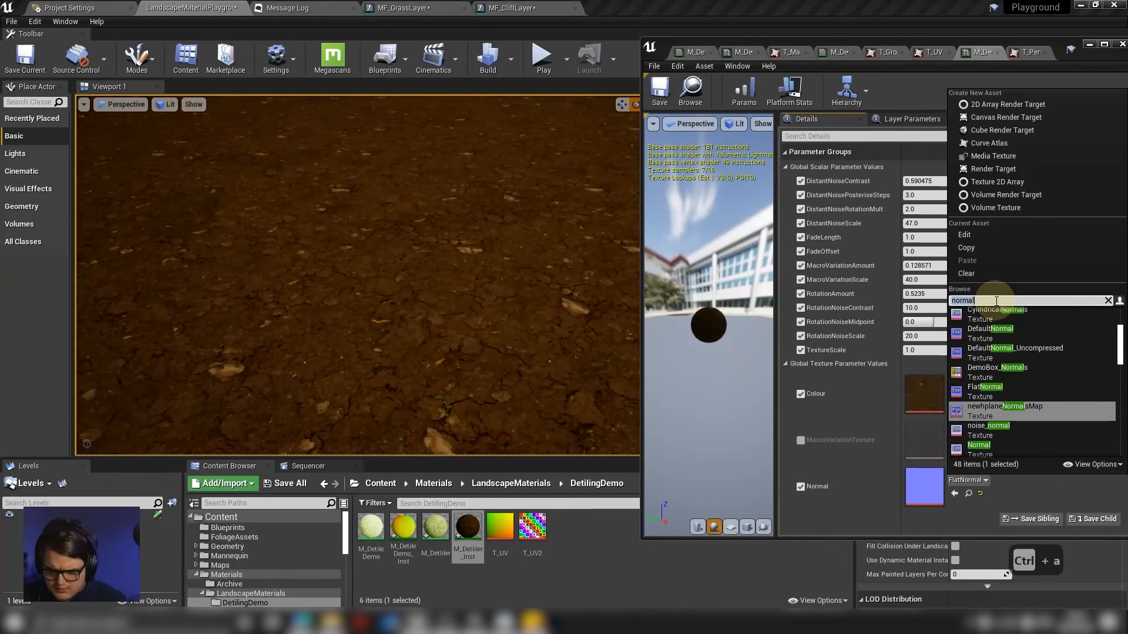
pyautogui.write('mud')
pyautogui.press('Down')
pyautogui.press('Down')
pyautogui.press('Down')
pyautogui.press('Return')
# Fly around close to the landscape to inspect the damp mud surface with its normal detail.
pyautogui.press('w')
pyautogui.press('a')
pyautogui.press('e')
pyautogui.moveTo(385, 358); pyautogui.dragTo(107, 334, button='right')
pyautogui.press('a')
pyautogui.press('d')
pyautogui.press('w')
pyautogui.press('s')
pyautogui.press('a')
pyautogui.press('a')
pyautogui.press('w')
pyautogui.press('a')
pyautogui.press('a')
pyautogui.press('w')
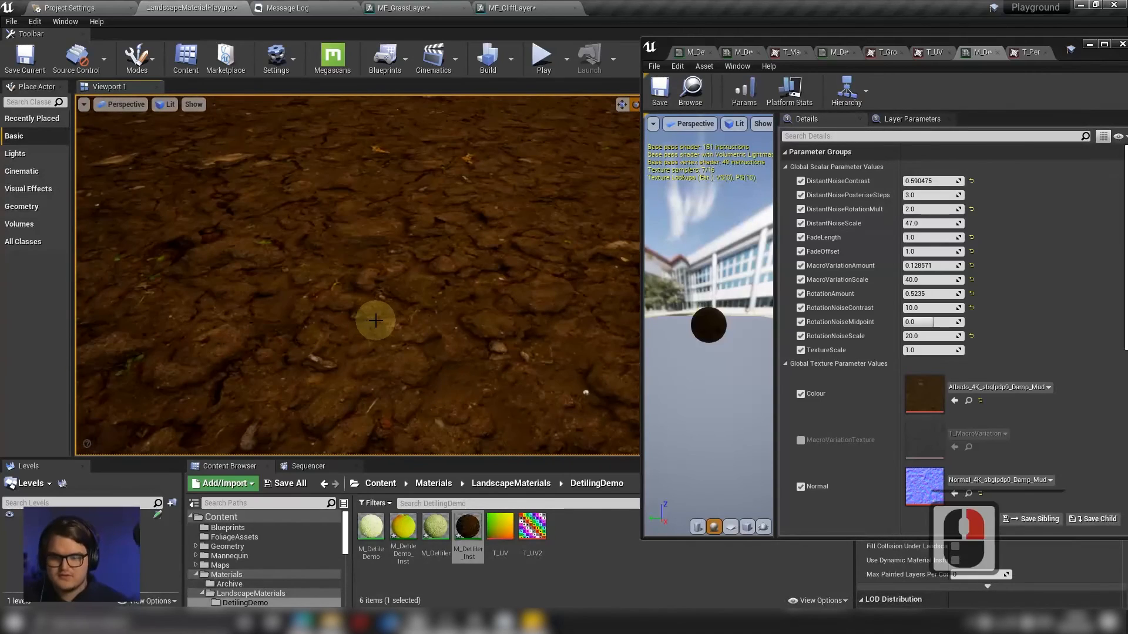
pyautogui.moveTo(376, 321); pyautogui.dragTo(375, 320, button='right')
pyautogui.moveTo(410, 217)
pyautogui.mouseDown(button='right')
pyautogui.moveTo(433, 200)
pyautogui.moveTo(447, 224)
pyautogui.moveTo(503, 221)
pyautogui.moveTo(512, 254)
pyautogui.moveTo(511, 244)
pyautogui.moveTo(398, 209)
pyautogui.moveTo(411, 219)
pyautogui.mouseUp(button='right')
pyautogui.press('s')
pyautogui.press('e')
pyautogui.press('q')
pyautogui.press('w')
pyautogui.press('a')
pyautogui.press('w')
pyautogui.press('w')
pyautogui.press('q')
pyautogui.press('s')
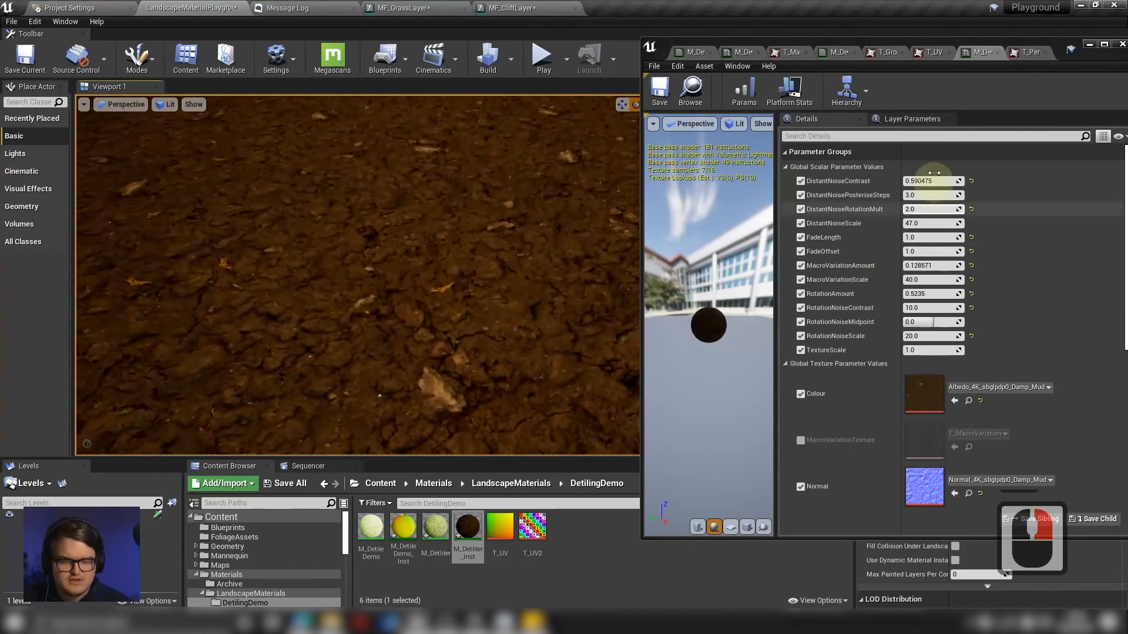
# Set the instance's FadeLength to 500 and FadeOffset to 500.
pyautogui.click(931, 237)
pyautogui.write('500')
pyautogui.press('Tab')
pyautogui.press('Tab')
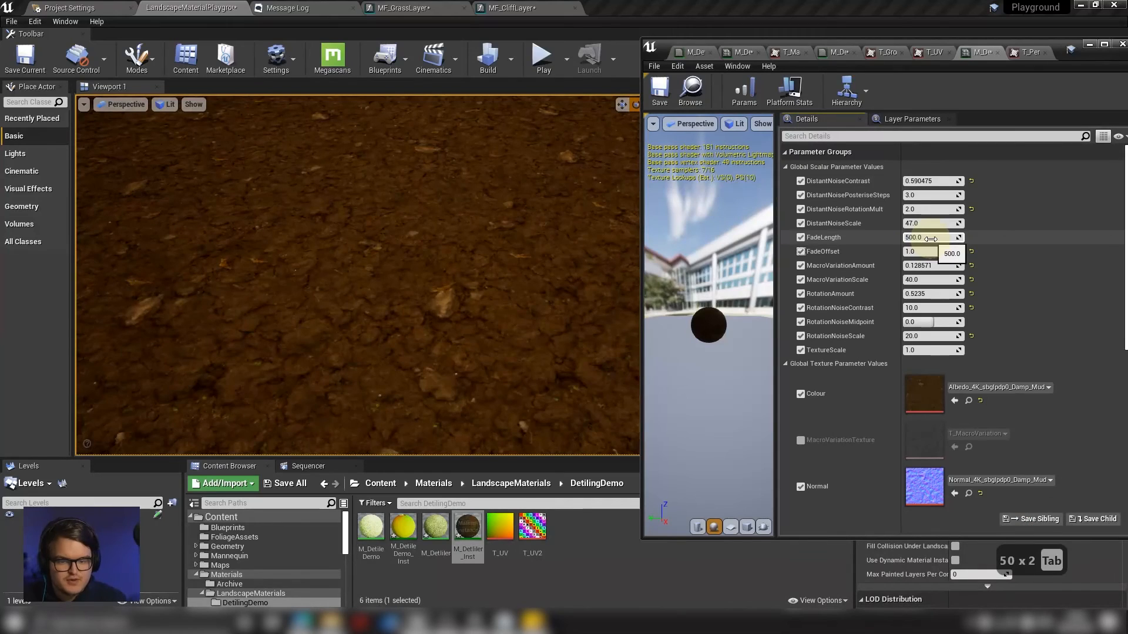
pyautogui.write('500')
pyautogui.press('Return')
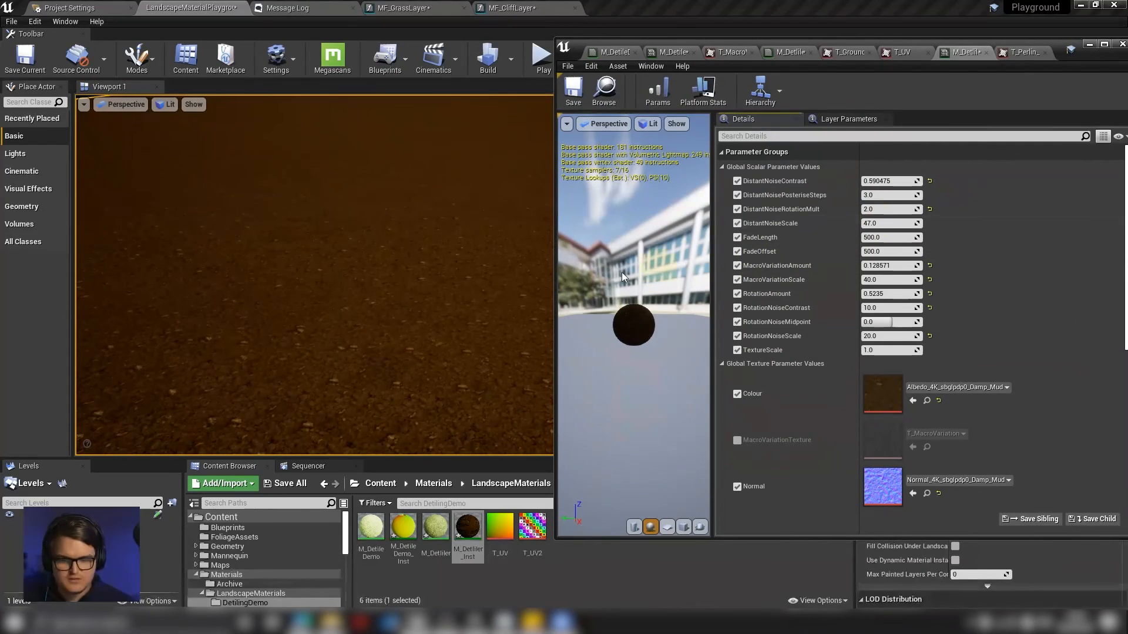
# Narrow the material instance window and survey the near-to-distant mud fade across the landscape.
pyautogui.moveTo(558, 225); pyautogui.dragTo(696, 227)
pyautogui.moveTo(484, 238)
pyautogui.mouseDown(button='right')
pyautogui.moveTo(486, 229)
pyautogui.moveTo(495, 250)
pyautogui.mouseUp(button='right')
pyautogui.press('e')
pyautogui.press('w')
pyautogui.press('e')
pyautogui.press('s')
pyautogui.press('e')
pyautogui.press('q')
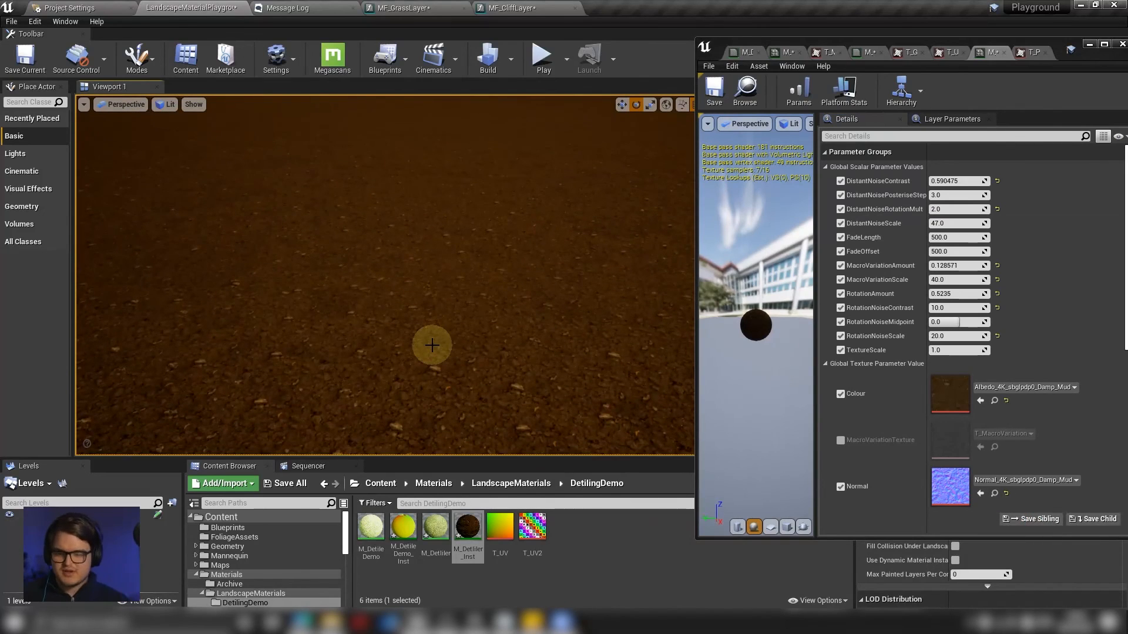
# Set the instance's FadeLength to 700 and FadeOffset to 800.
pyautogui.click(965, 237)
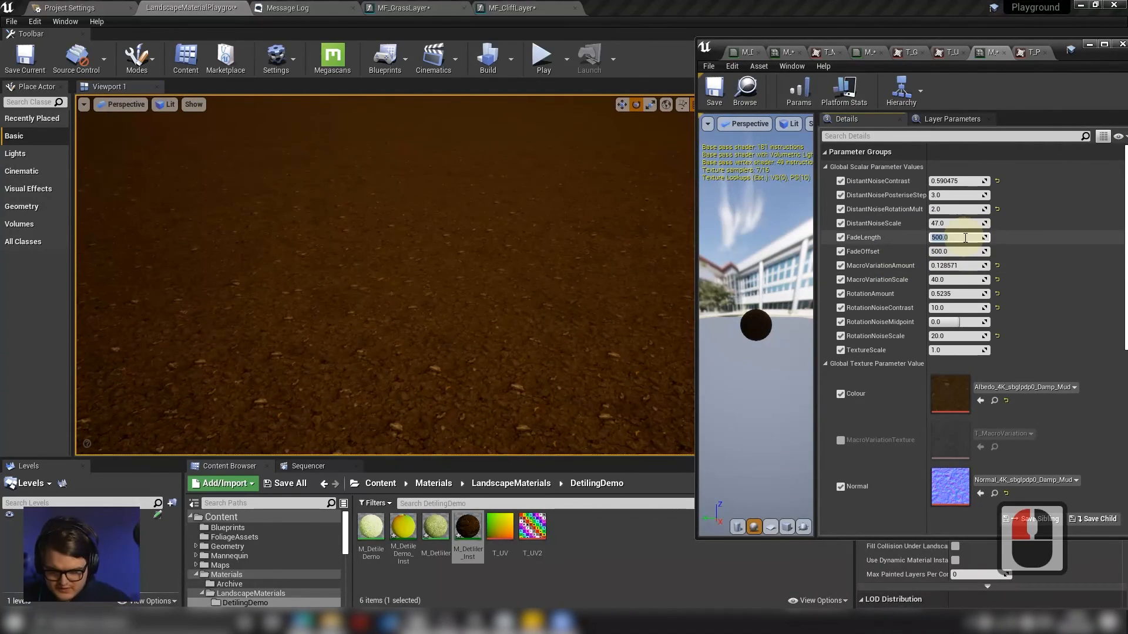
pyautogui.write('7')
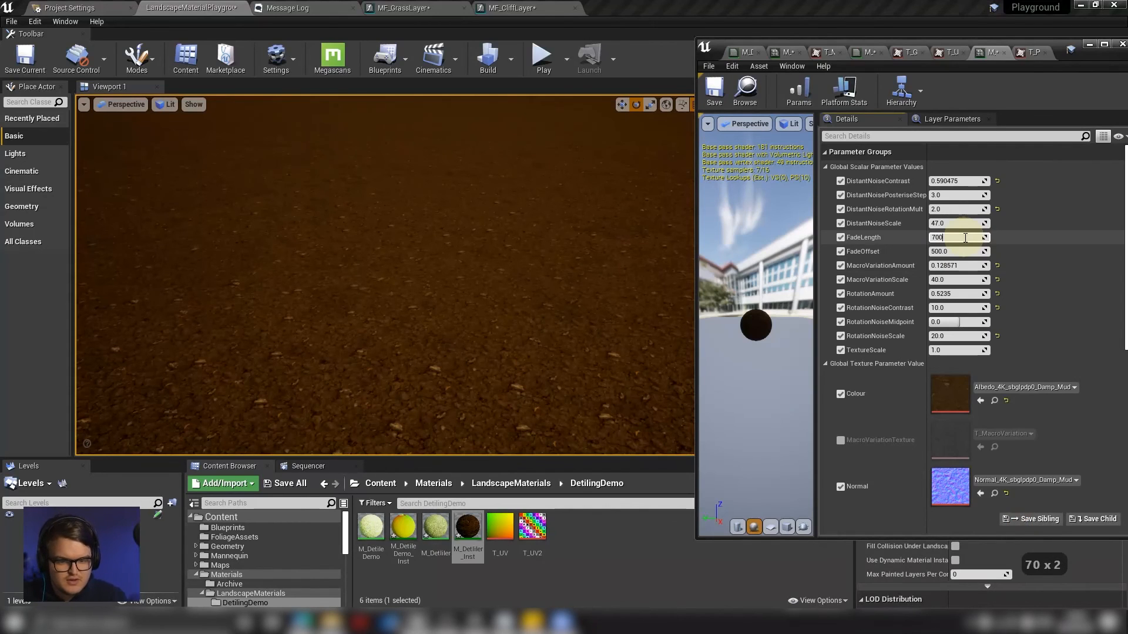
pyautogui.write('00')
pyautogui.press('Tab')
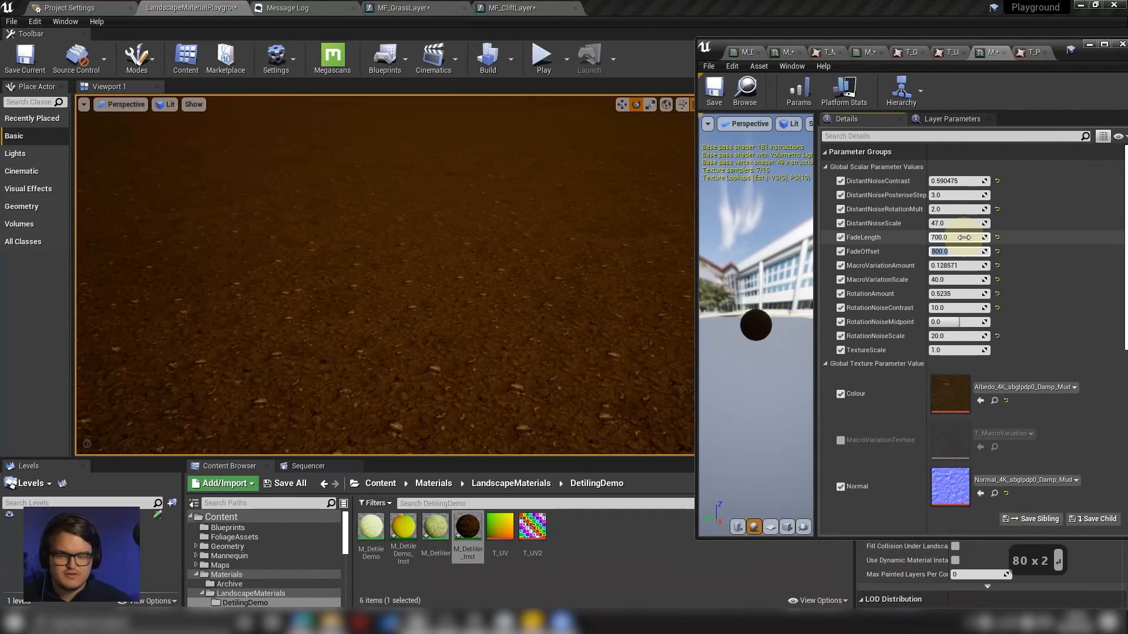
# Fly over the landscape from low and high viewpoints to check the distance fade for visible tiling.
pyautogui.moveTo(587, 213); pyautogui.dragTo(518, 221, button='right')
pyautogui.press('s')
pyautogui.press('q')
pyautogui.press('q')
pyautogui.press('w')
pyautogui.press('e')
pyautogui.press('e')
pyautogui.press('w')
pyautogui.press('a')
pyautogui.press('s')
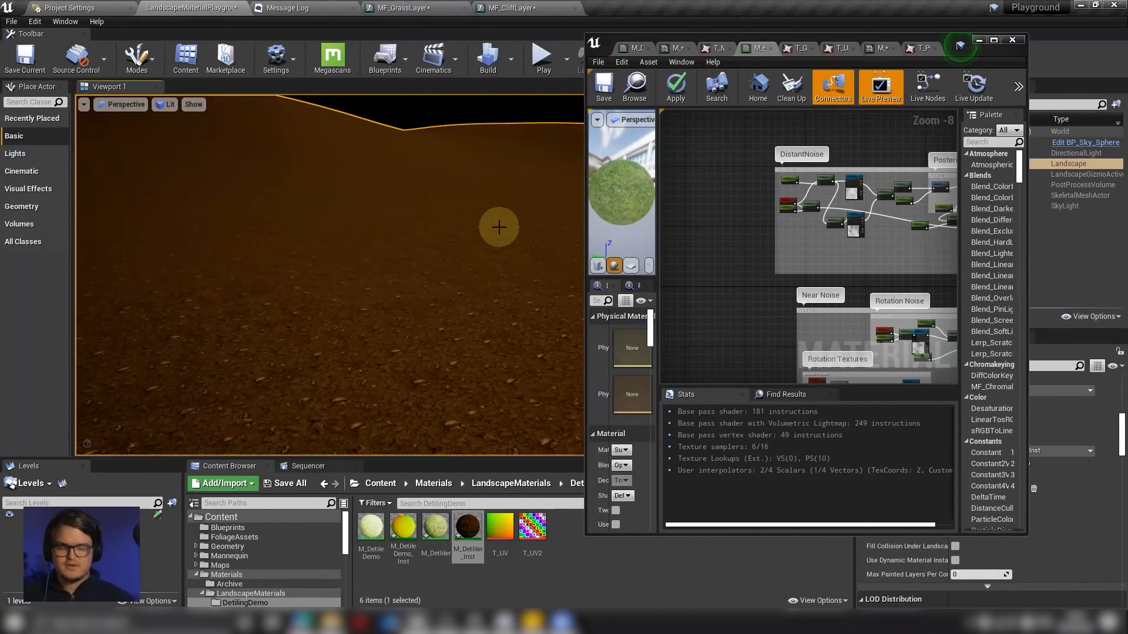
# Maximise the M_Detiler material editor and examine the Macro Brightness Variation nodes.
pyautogui.moveTo(1021, 47); pyautogui.dragTo(723, 2)
pyautogui.moveTo(712, 166); pyautogui.dragTo(641, 220, button='right')
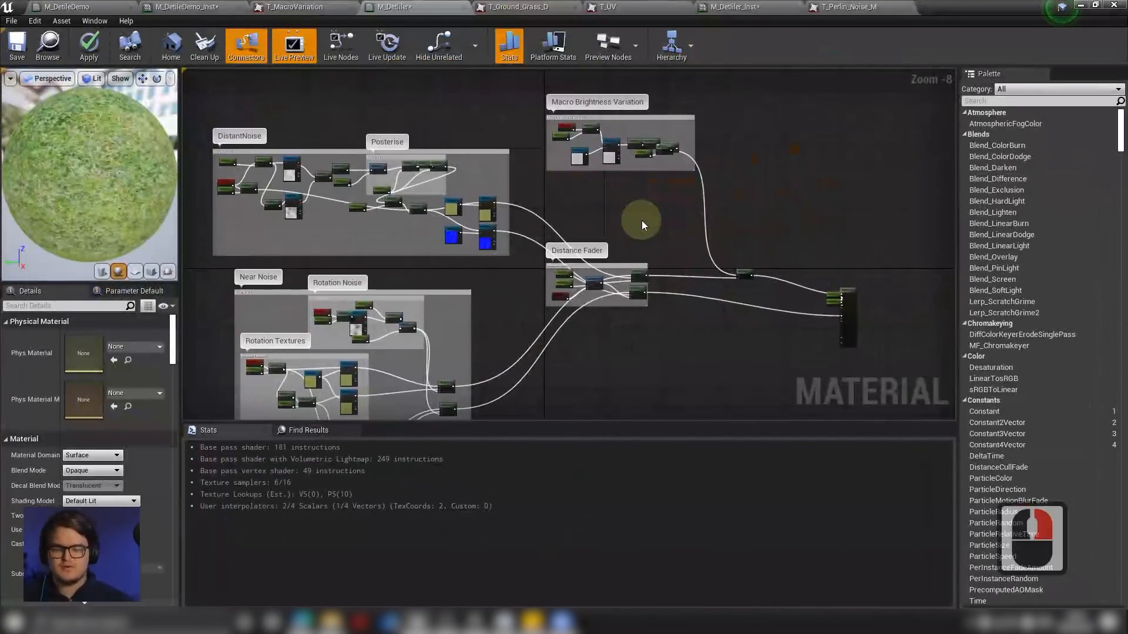
pyautogui.scroll(6, 592, 306)
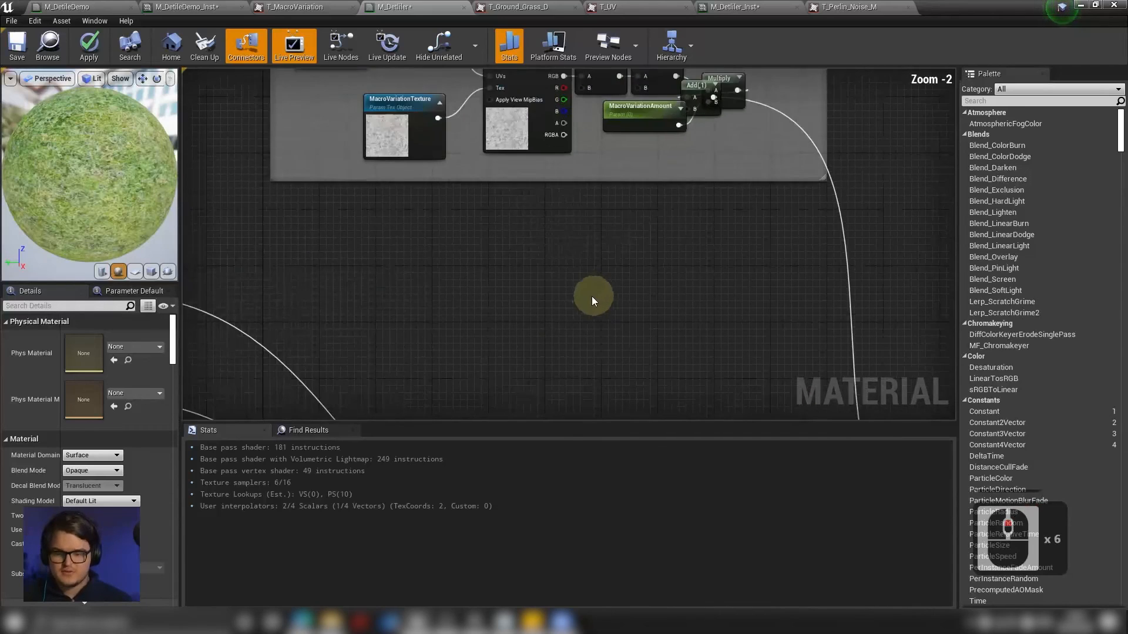
pyautogui.moveTo(655, 362); pyautogui.dragTo(643, 371, button='right')
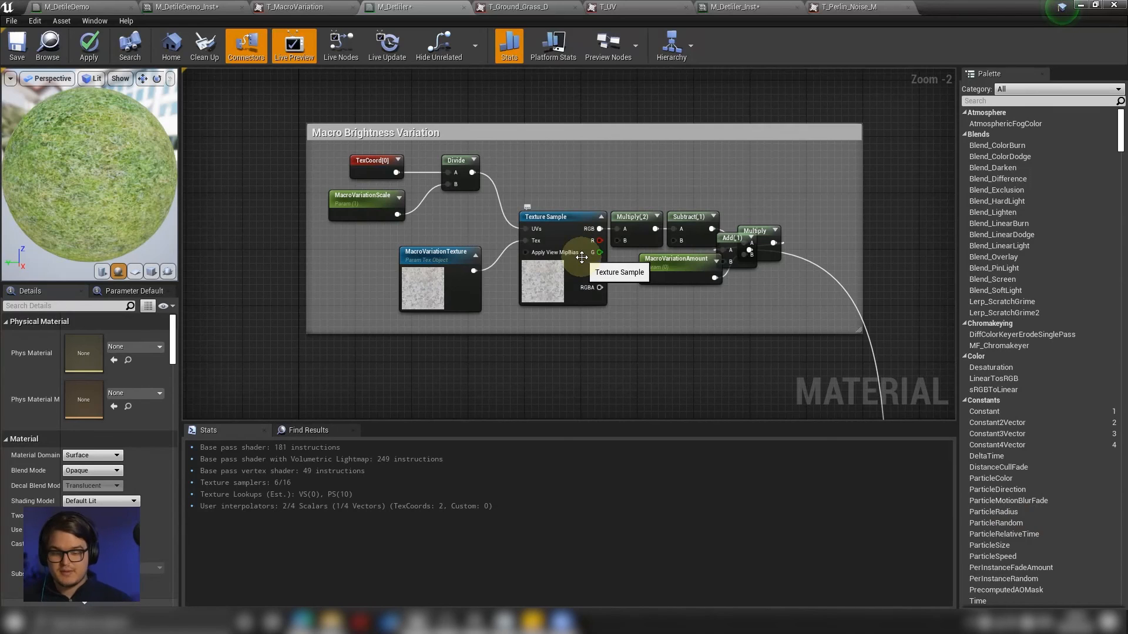
# Examine the Rotation Textures group, including the Rotator node and the texture sample it feeds.
pyautogui.scroll(-7, 582, 258)
pyautogui.moveTo(539, 329); pyautogui.dragTo(667, 229, button='right')
pyautogui.moveTo(484, 382); pyautogui.dragTo(636, 269, button='right')
pyautogui.scroll(5, 637, 269)
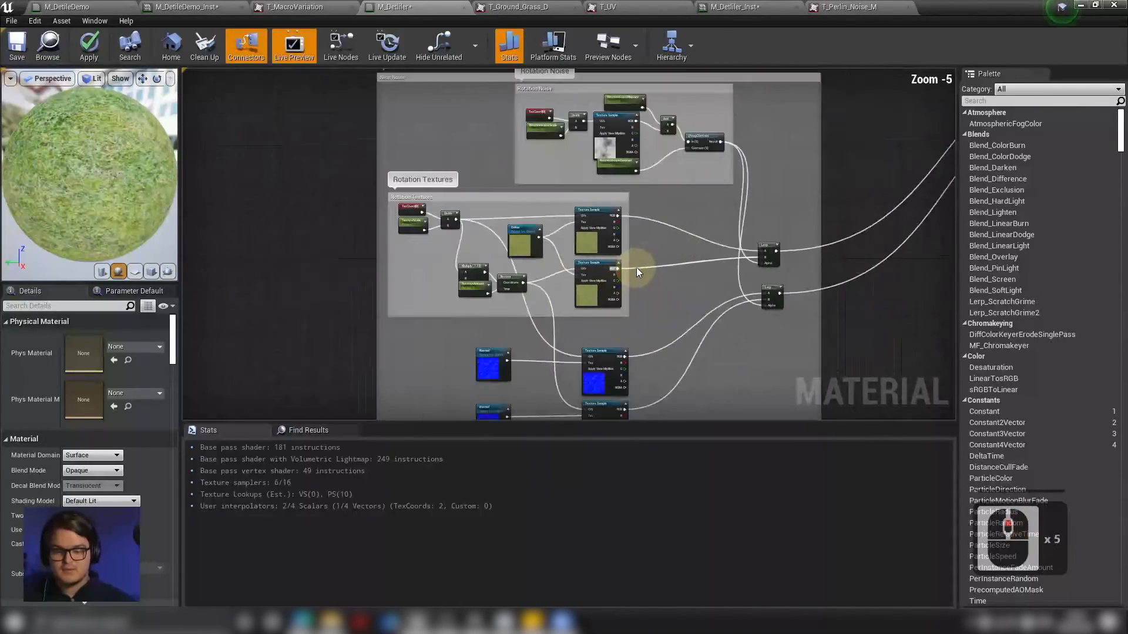
pyautogui.scroll(1, 636, 266)
pyautogui.moveTo(619, 196); pyautogui.dragTo(624, 200, button='right')
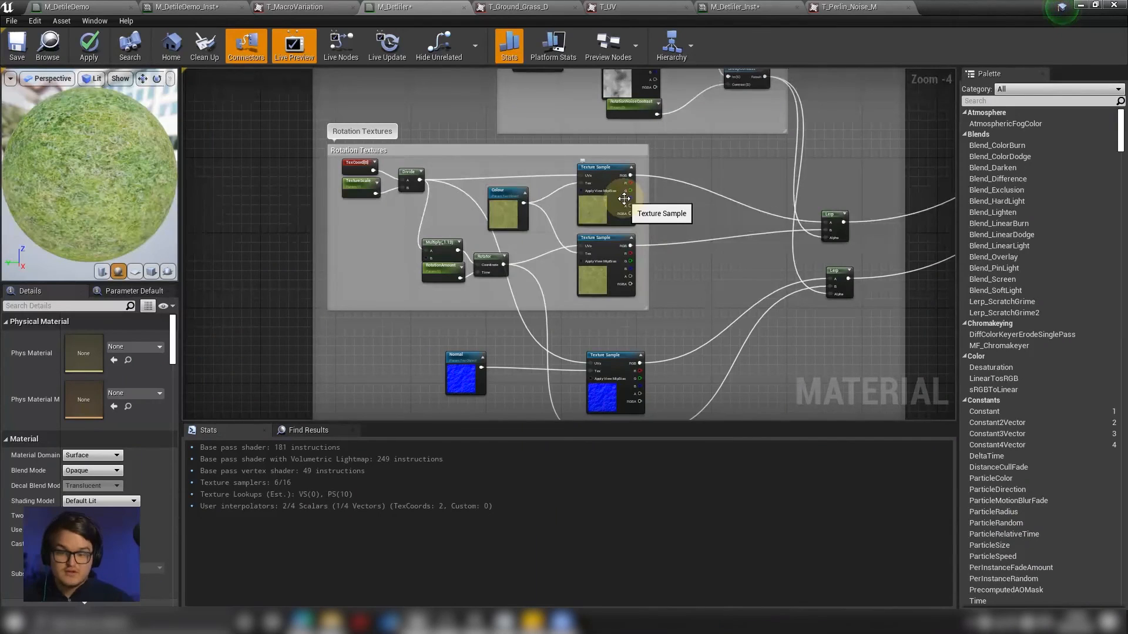
pyautogui.scroll(5, 519, 213)
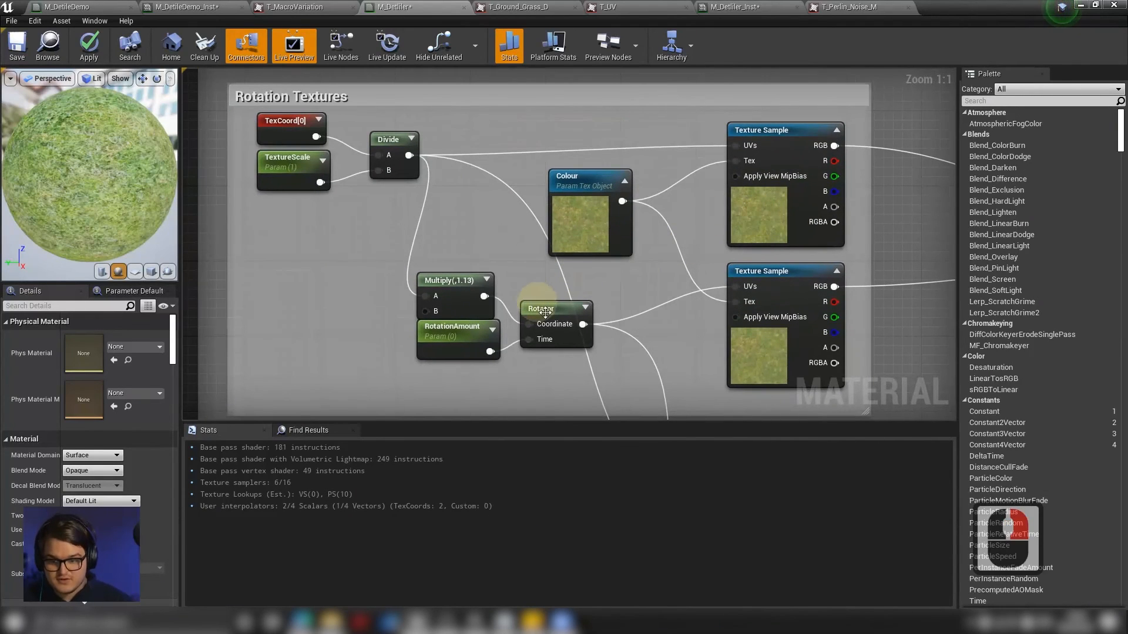
pyautogui.click(545, 312)
pyautogui.click(647, 311)
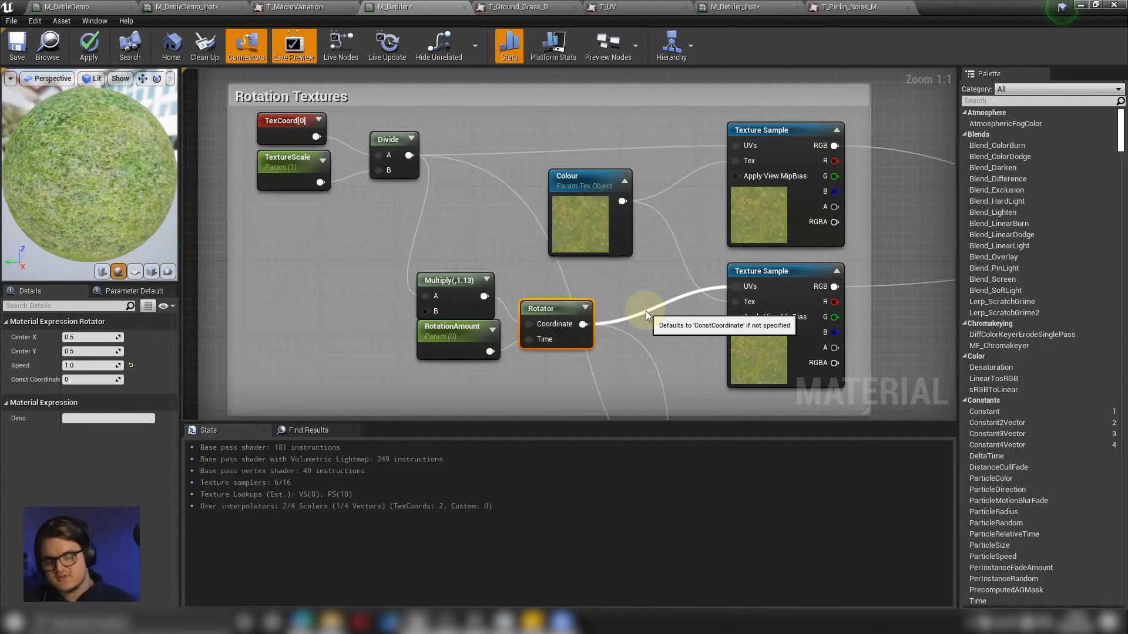
# Trace the Rotation Noise CheapContrast output to the Near Noise Lerp nodes.
pyautogui.scroll(-6, 646, 312)
pyautogui.scroll(5, 641, 263)
pyautogui.moveTo(671, 214); pyautogui.dragTo(630, 358, button='right')
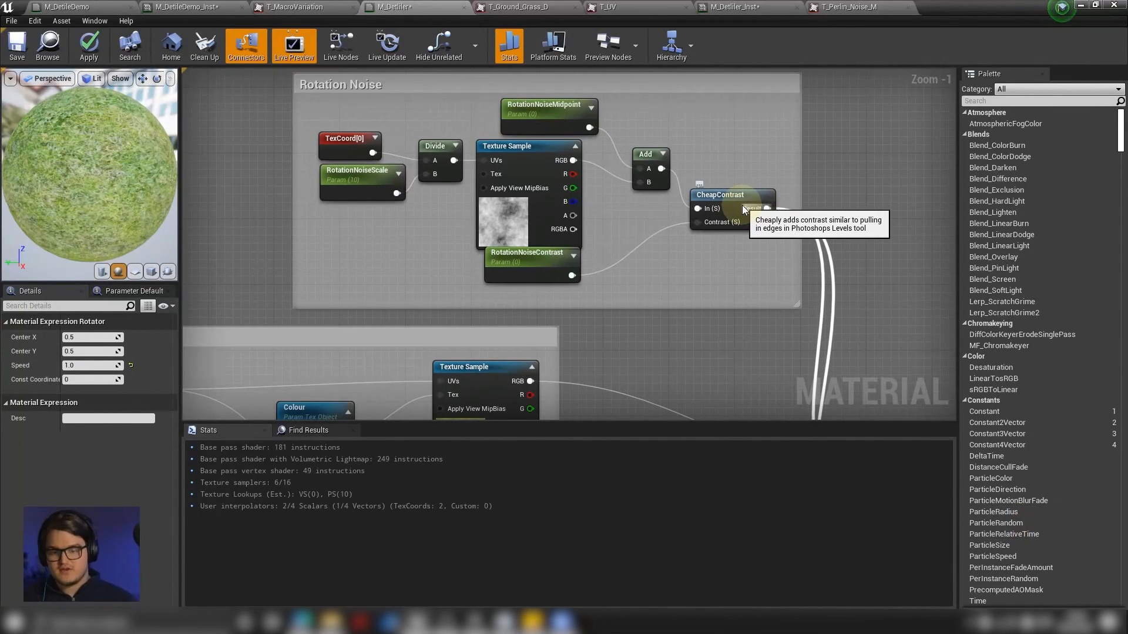
pyautogui.moveTo(742, 205); pyautogui.dragTo(704, 192, button='right')
pyautogui.moveTo(765, 302); pyautogui.dragTo(742, 228, button='right')
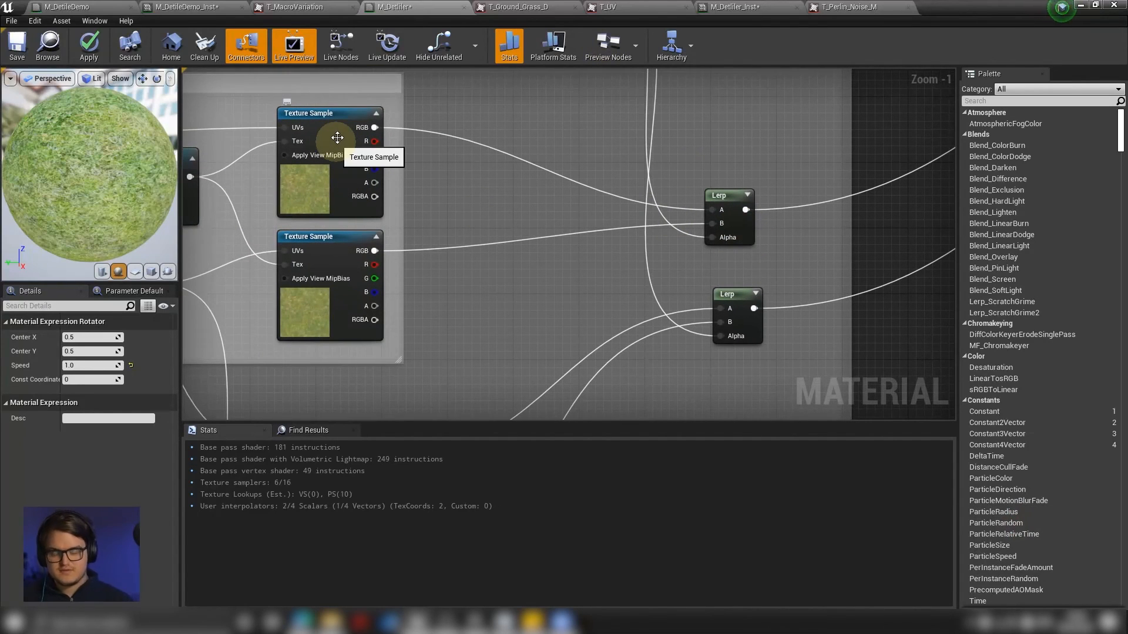
# Examine the DistantNoise chain from its noise samples through Posterise and the Rotator to the Colour texture sample.
pyautogui.scroll(-5, 464, 166)
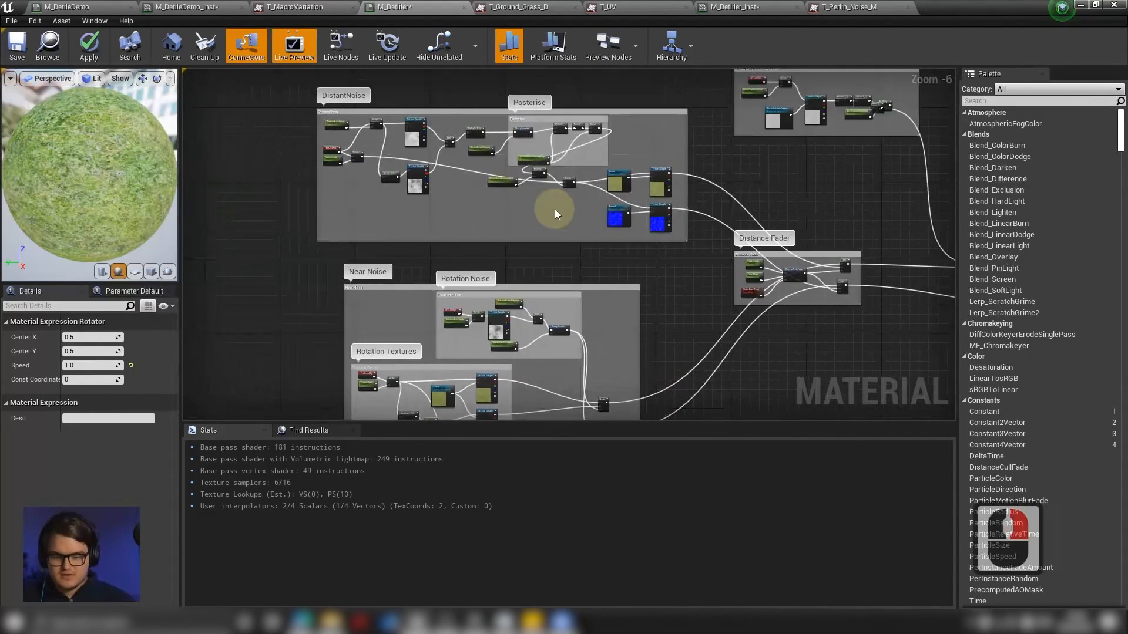
pyautogui.moveTo(555, 210); pyautogui.dragTo(599, 294, button='right')
pyautogui.scroll(4, 597, 290)
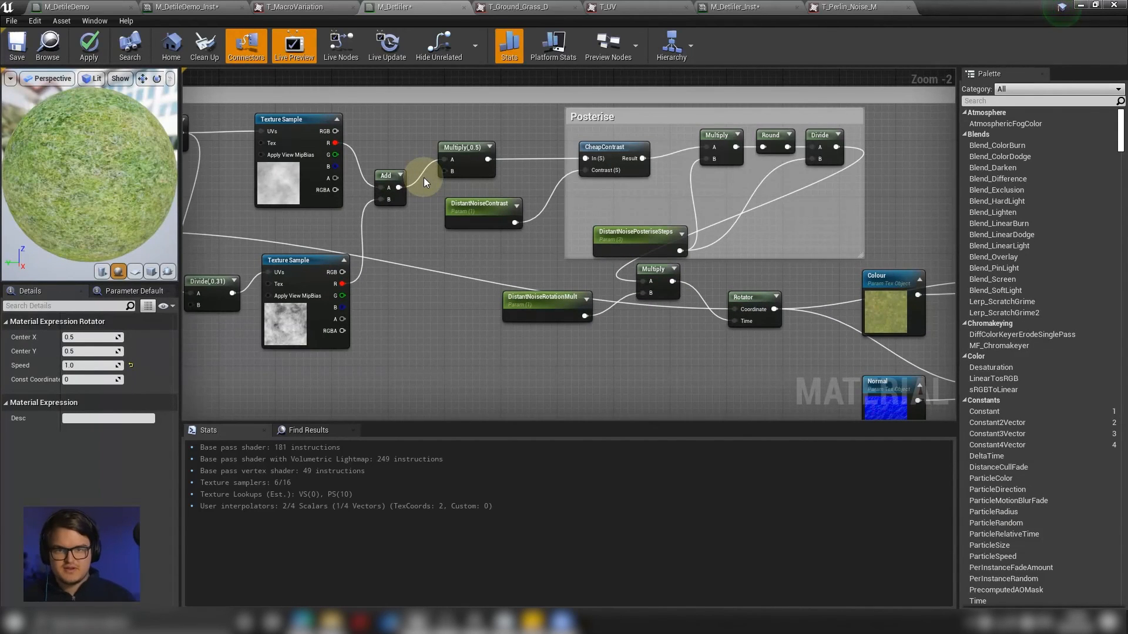
pyautogui.moveTo(756, 257); pyautogui.dragTo(605, 167, button='right')
pyautogui.click(650, 235)
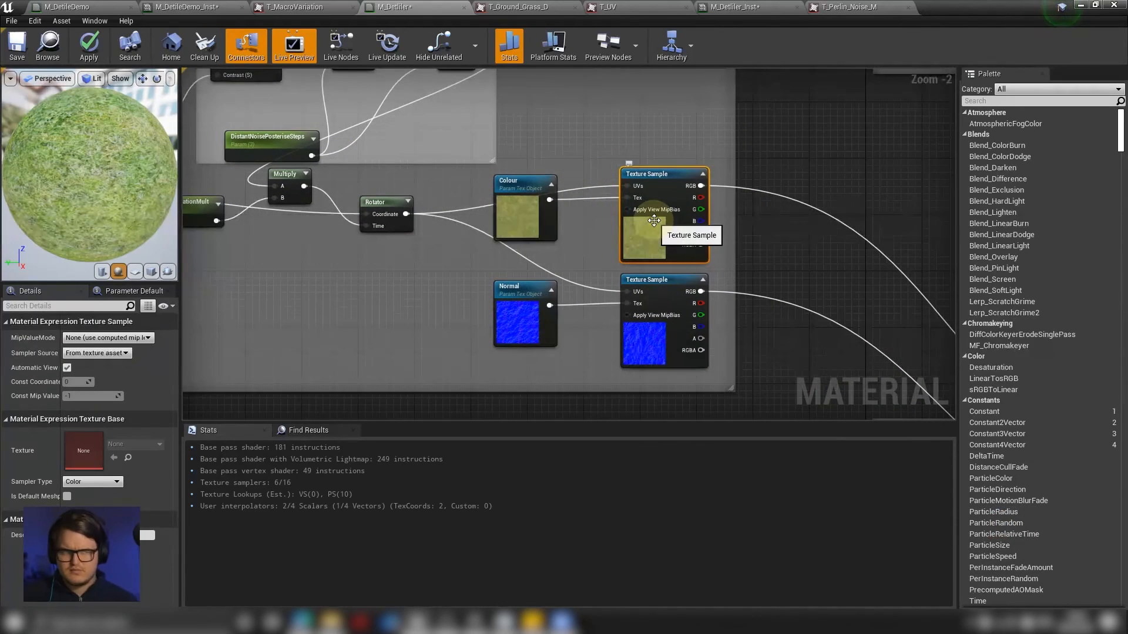
pyautogui.scroll(-1, 649, 217)
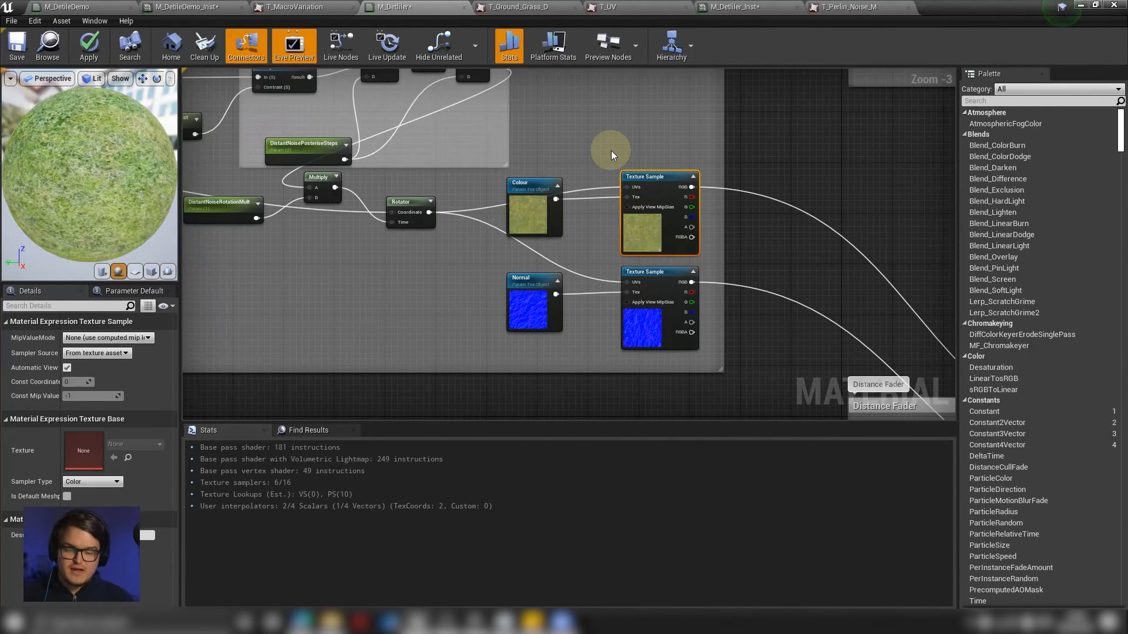
pyautogui.scroll(-5, 611, 155)
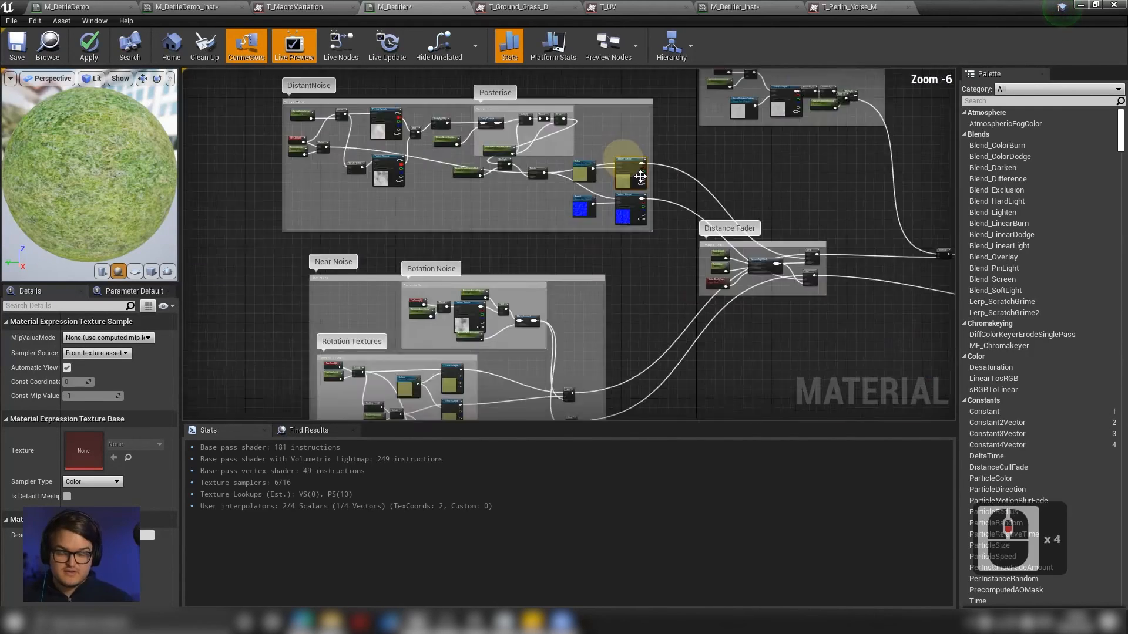
pyautogui.click(626, 146)
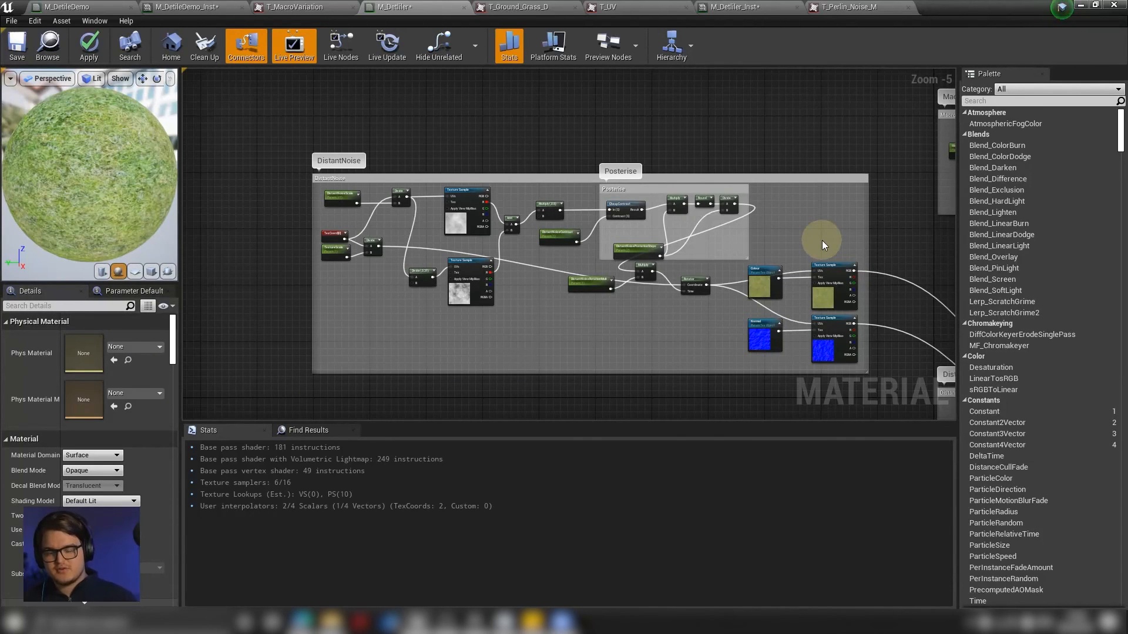
# Review the DistantNoise group's layout and its single Colour and Normal samples relative to the rest of the graph.
pyautogui.scroll(-1, 757, 237)
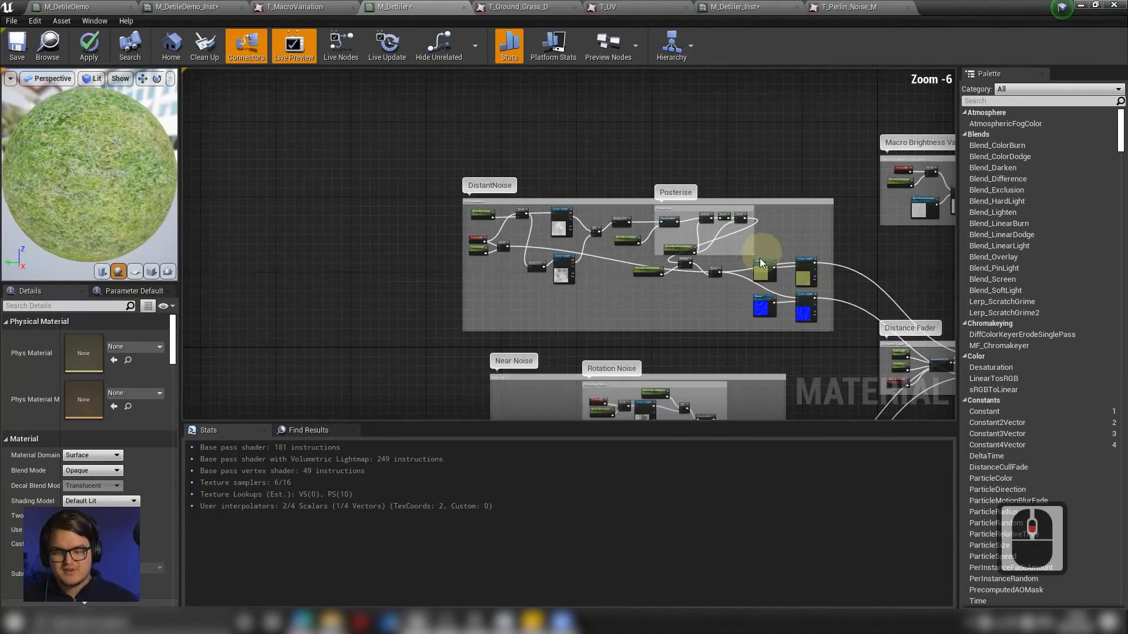
pyautogui.scroll(2, 723, 258)
pyautogui.moveTo(622, 249); pyautogui.dragTo(548, 259, button='right')
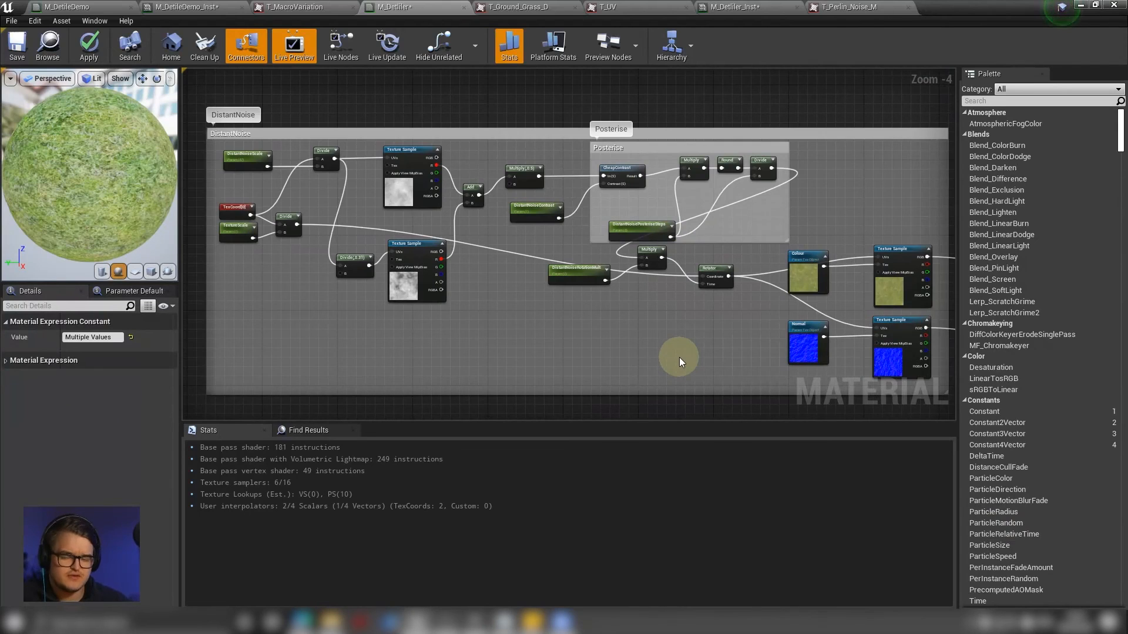
pyautogui.scroll(-4, 682, 357)
pyautogui.moveTo(911, 352); pyautogui.dragTo(711, 249, button='right')
pyautogui.scroll(-2, 711, 249)
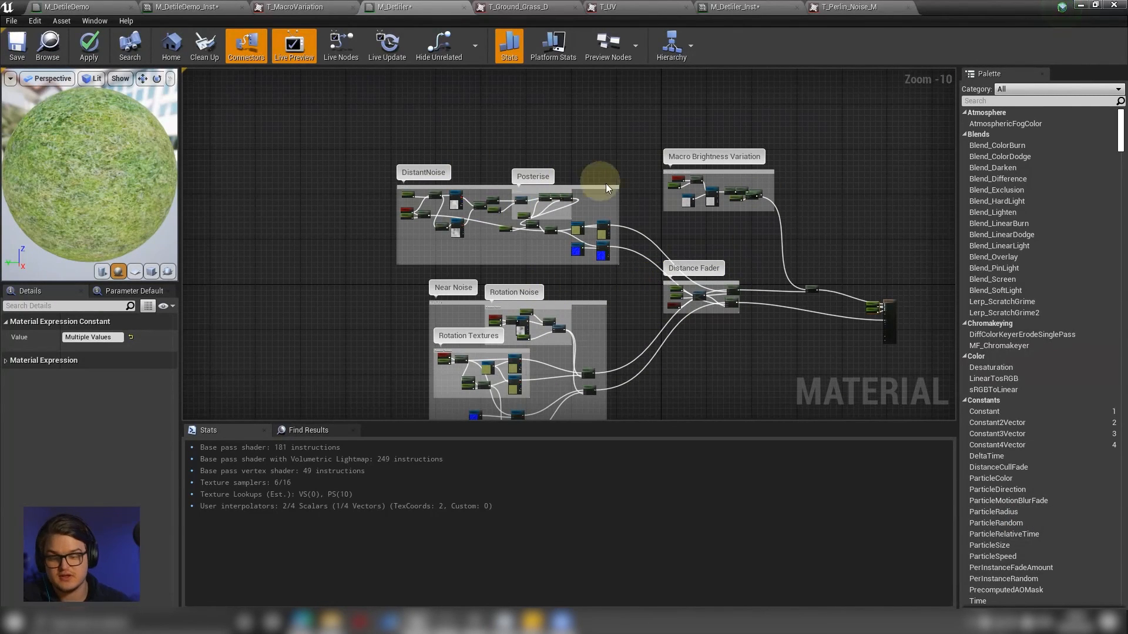
pyautogui.scroll(4, 672, 301)
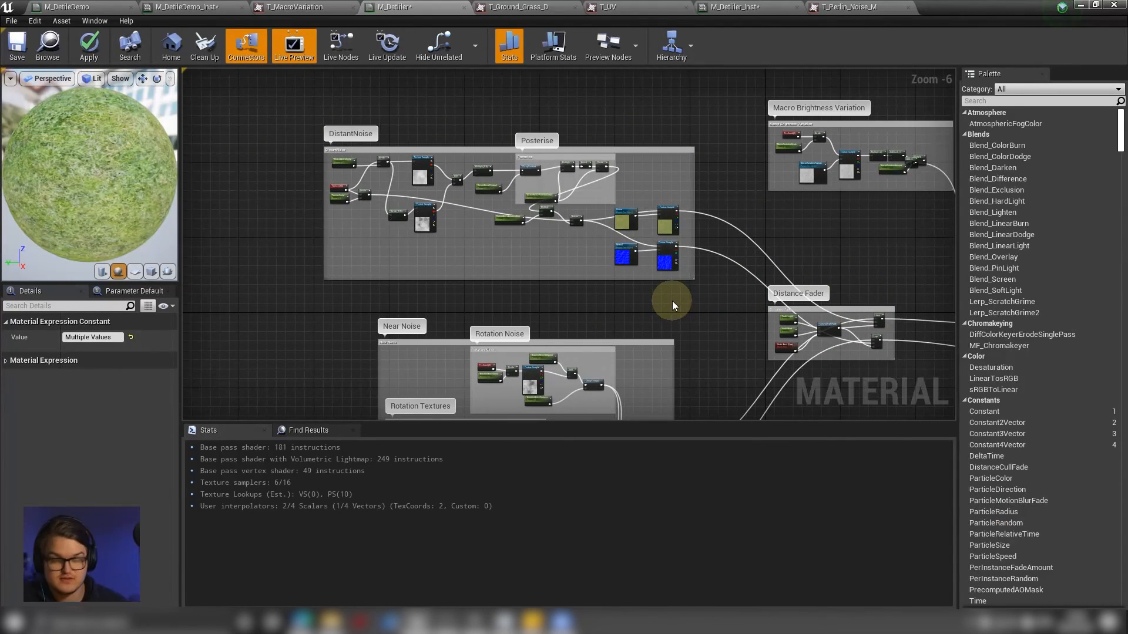
pyautogui.scroll(4, 672, 300)
pyautogui.moveTo(641, 265); pyautogui.dragTo(656, 388, button='right')
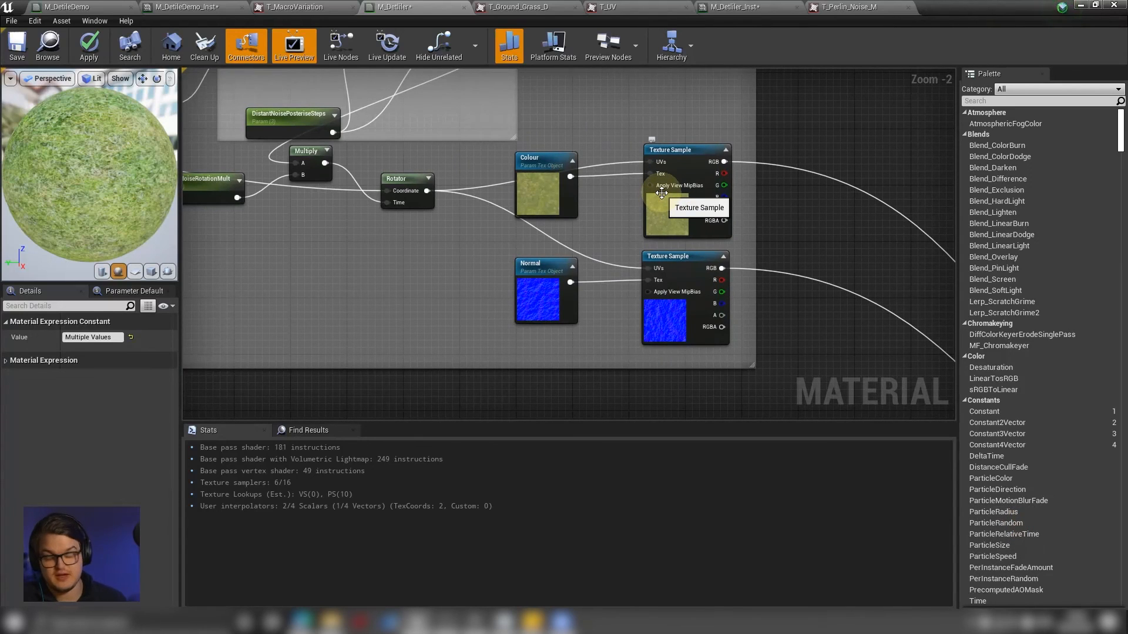
pyautogui.scroll(-3, 509, 272)
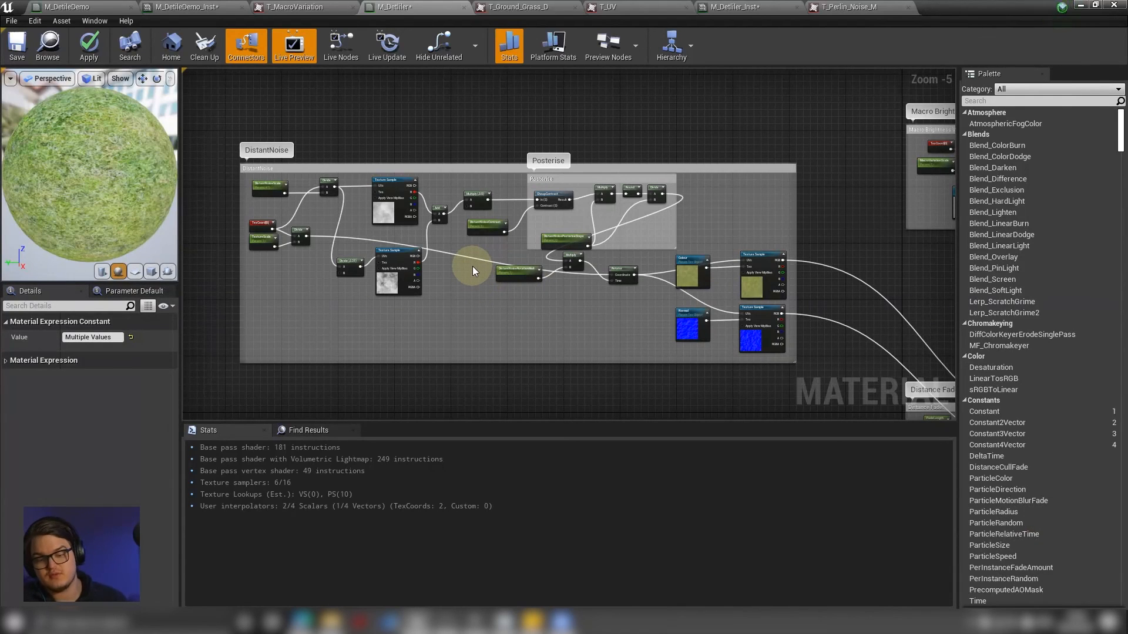
pyautogui.scroll(-1, 427, 225)
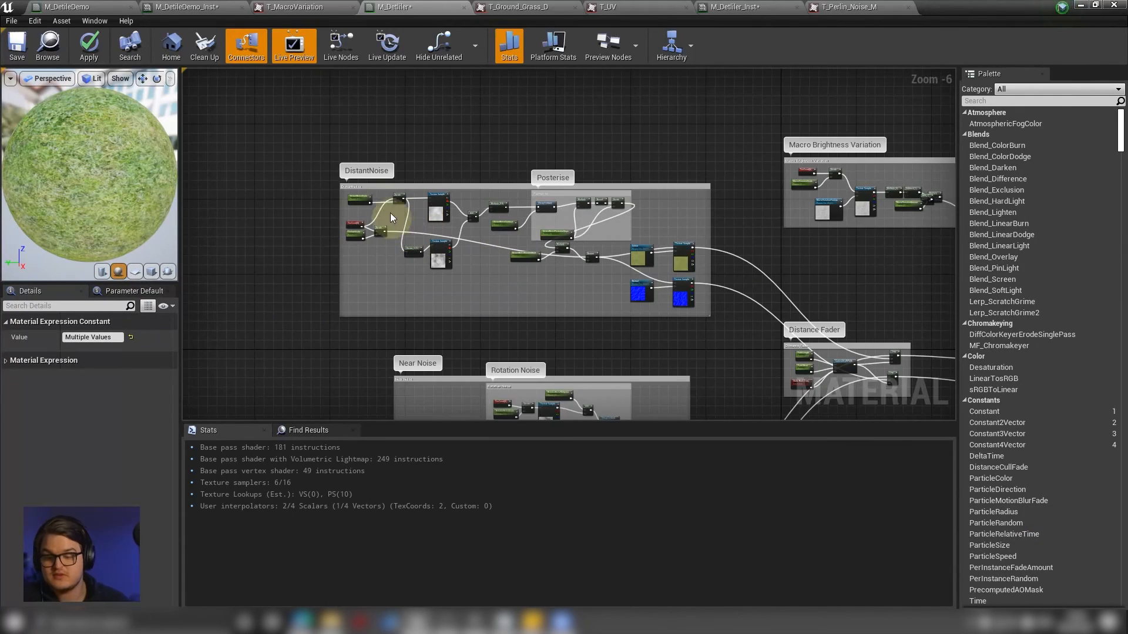
# Compare the DistantNoise group with the Near Noise group's Rotation Noise and Rotation Textures nodes, including their connections to Distance Fader.
pyautogui.moveTo(432, 233); pyautogui.dragTo(477, 270, button='right')
pyautogui.scroll(1, 488, 266)
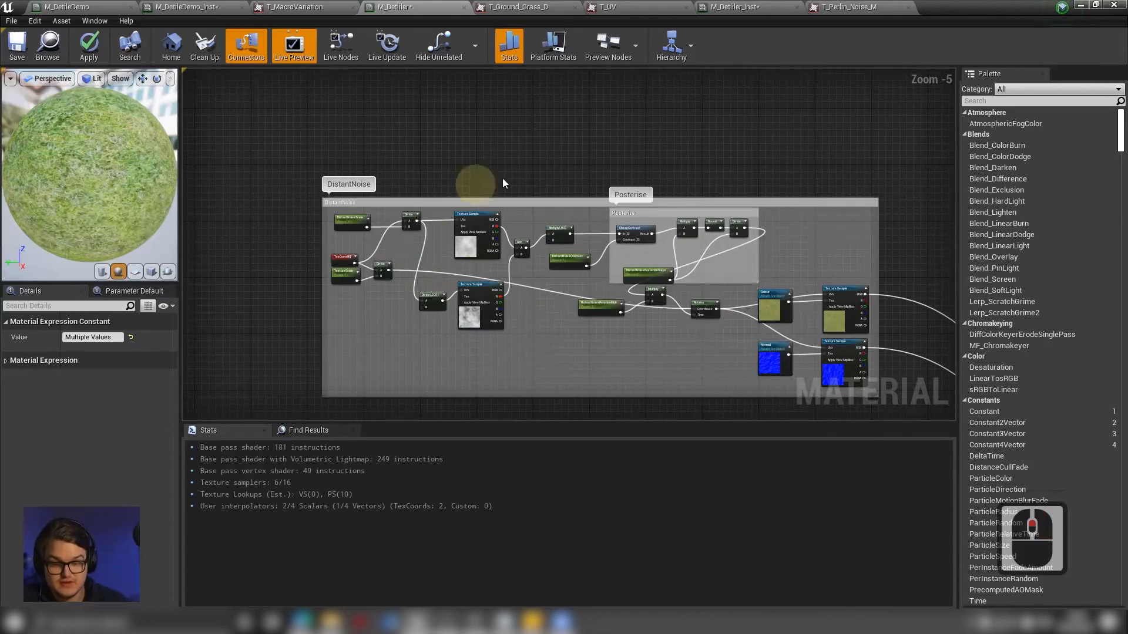
pyautogui.moveTo(698, 338); pyautogui.dragTo(692, 261, button='right')
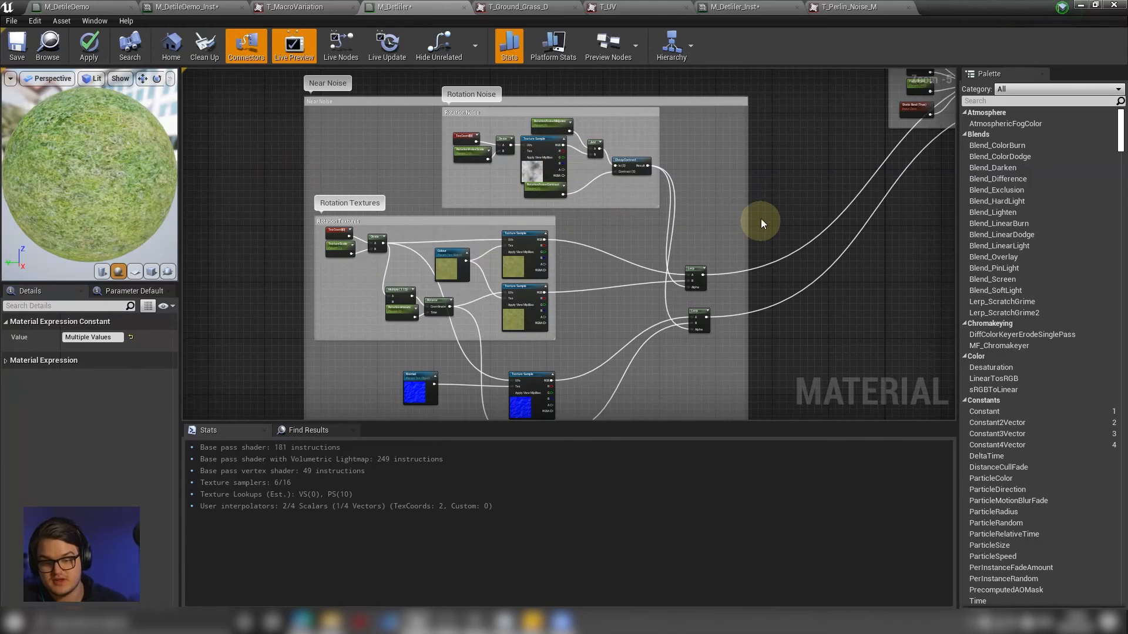
pyautogui.scroll(-1, 741, 230)
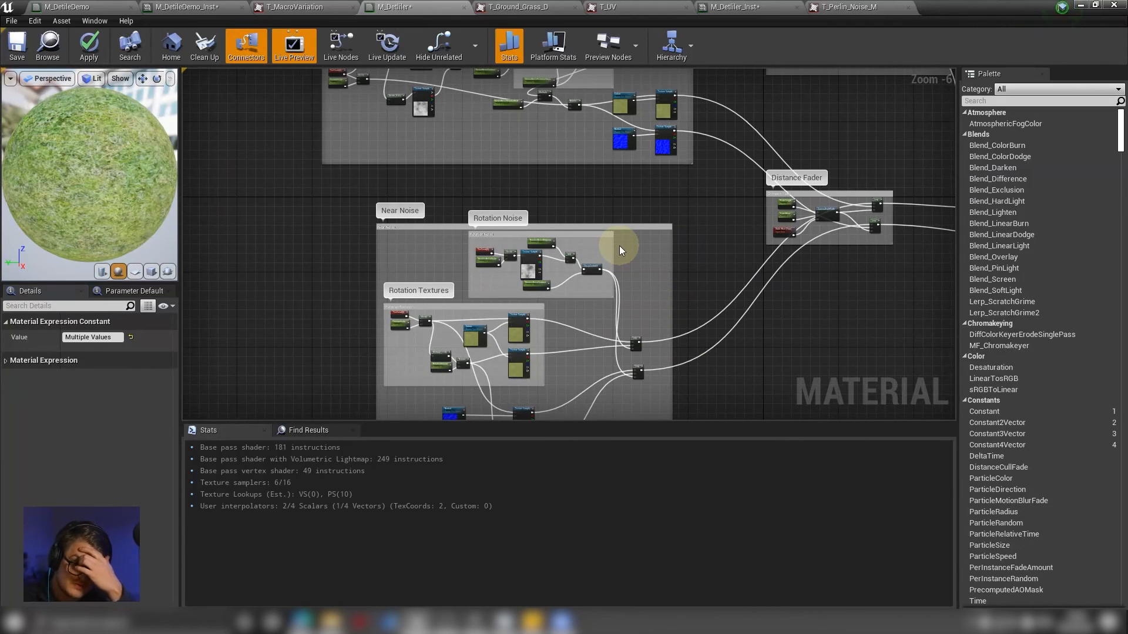
pyautogui.scroll(-1, 742, 336)
pyautogui.moveTo(452, 126); pyautogui.dragTo(528, 247, button='right')
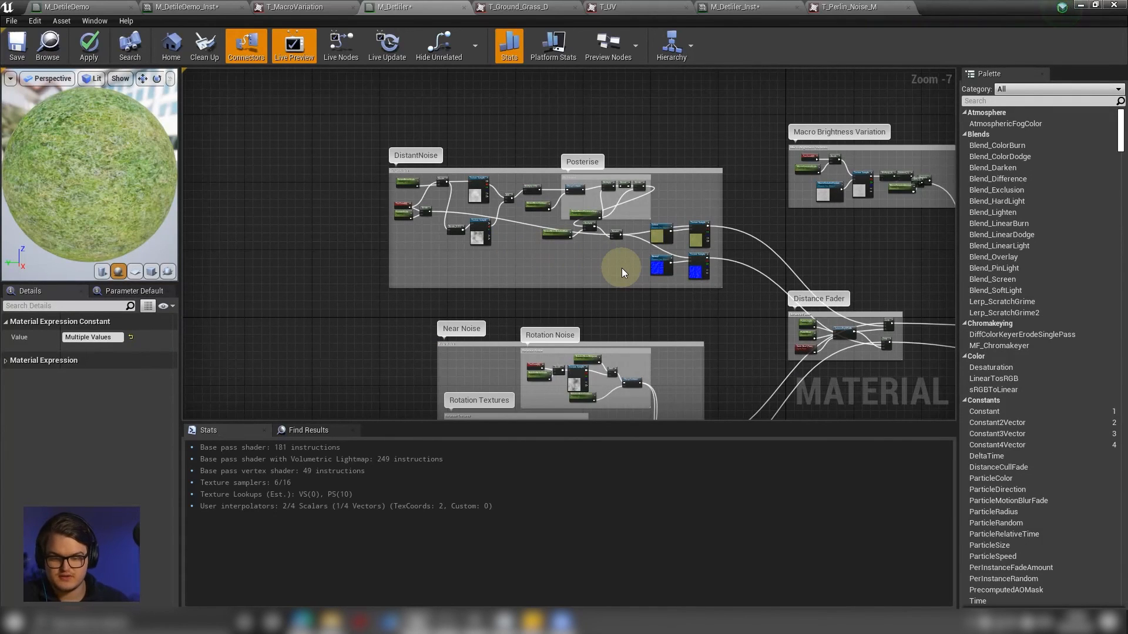
# Recheck the DistantNoise nodes up close and minimize the material editor to return to the landscape in the level viewport.
pyautogui.scroll(2, 712, 266)
pyautogui.scroll(1, 705, 269)
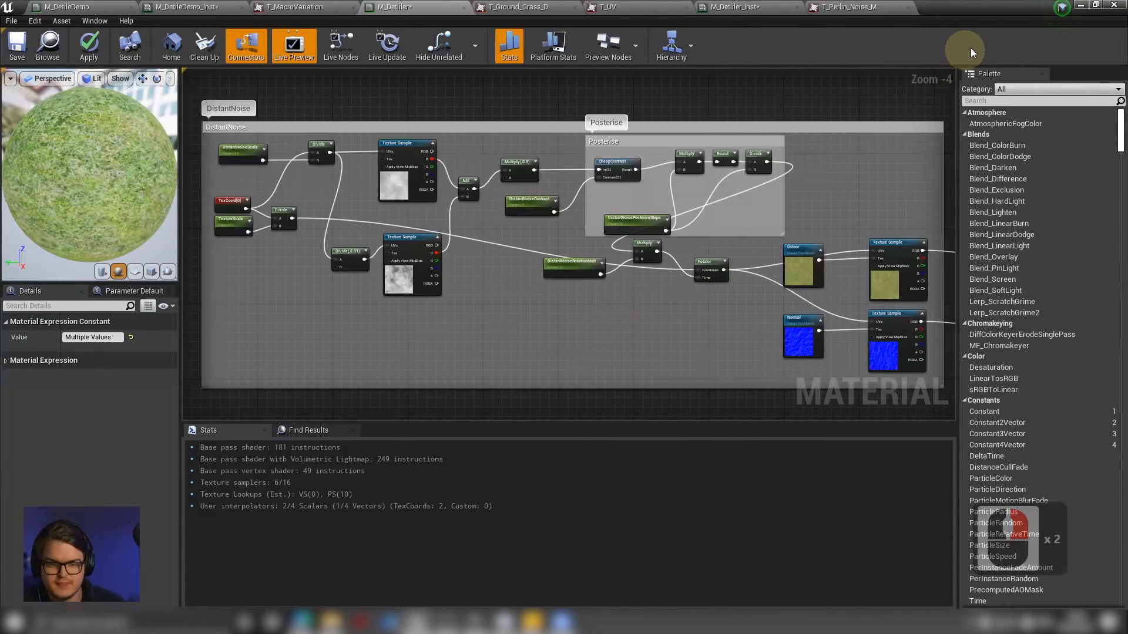
pyautogui.click(1080, 5)
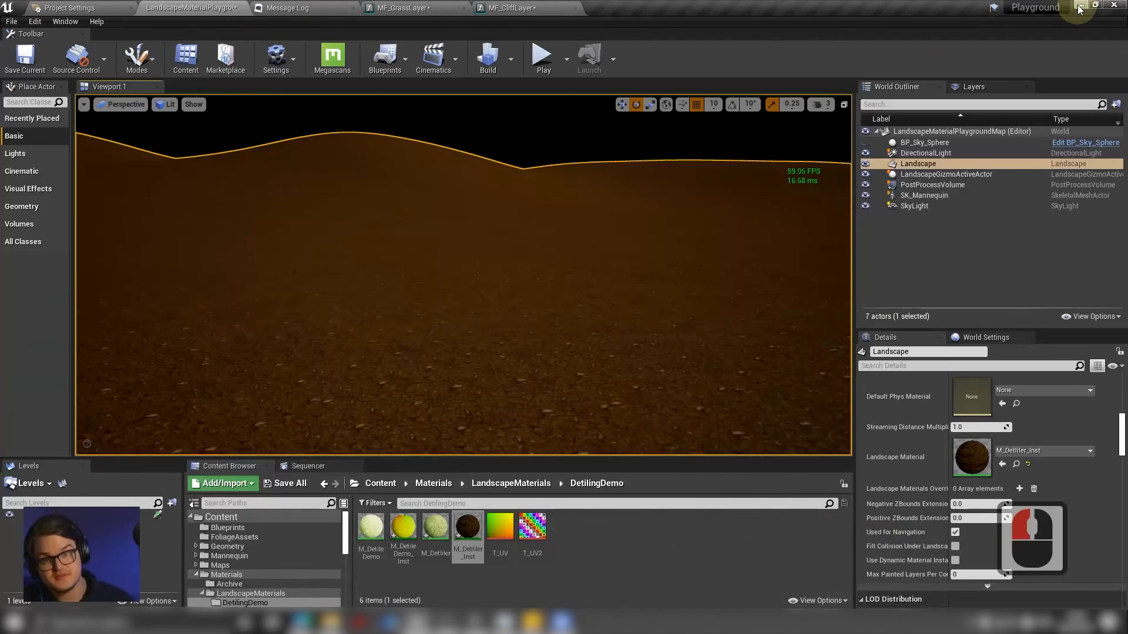